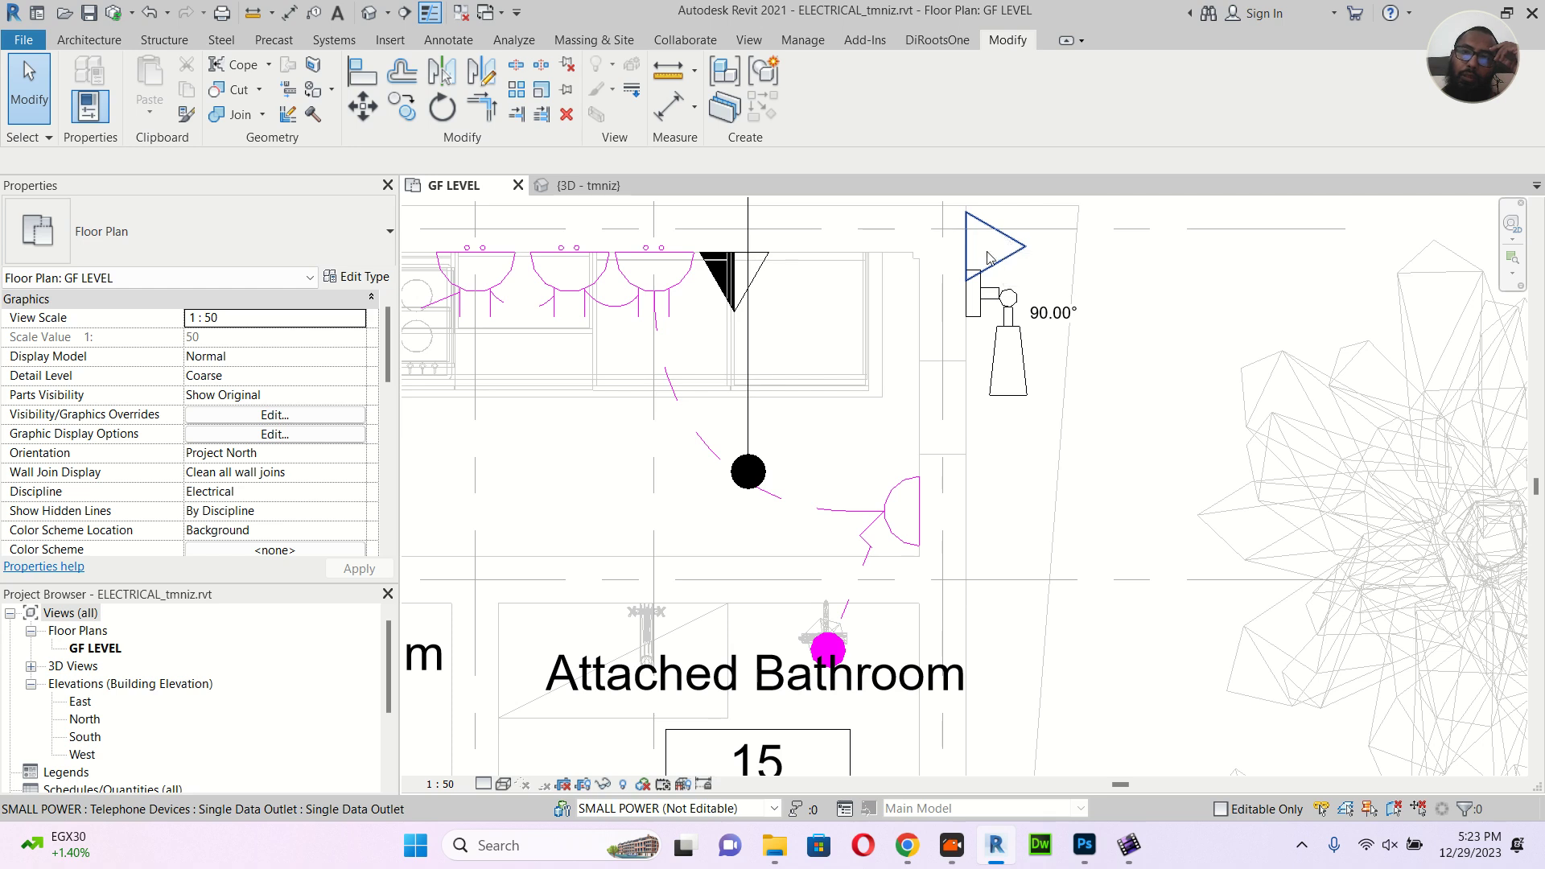
Create a data circuit for the data and telephone outlet in the kitchen and assign it to IDF PANEL
{"action": "middle_click", "coordinate": [1119, 486]}
{"action": "middle_click_drag", "start_coordinate": [1130, 474], "coordinate": [1182, 470]}
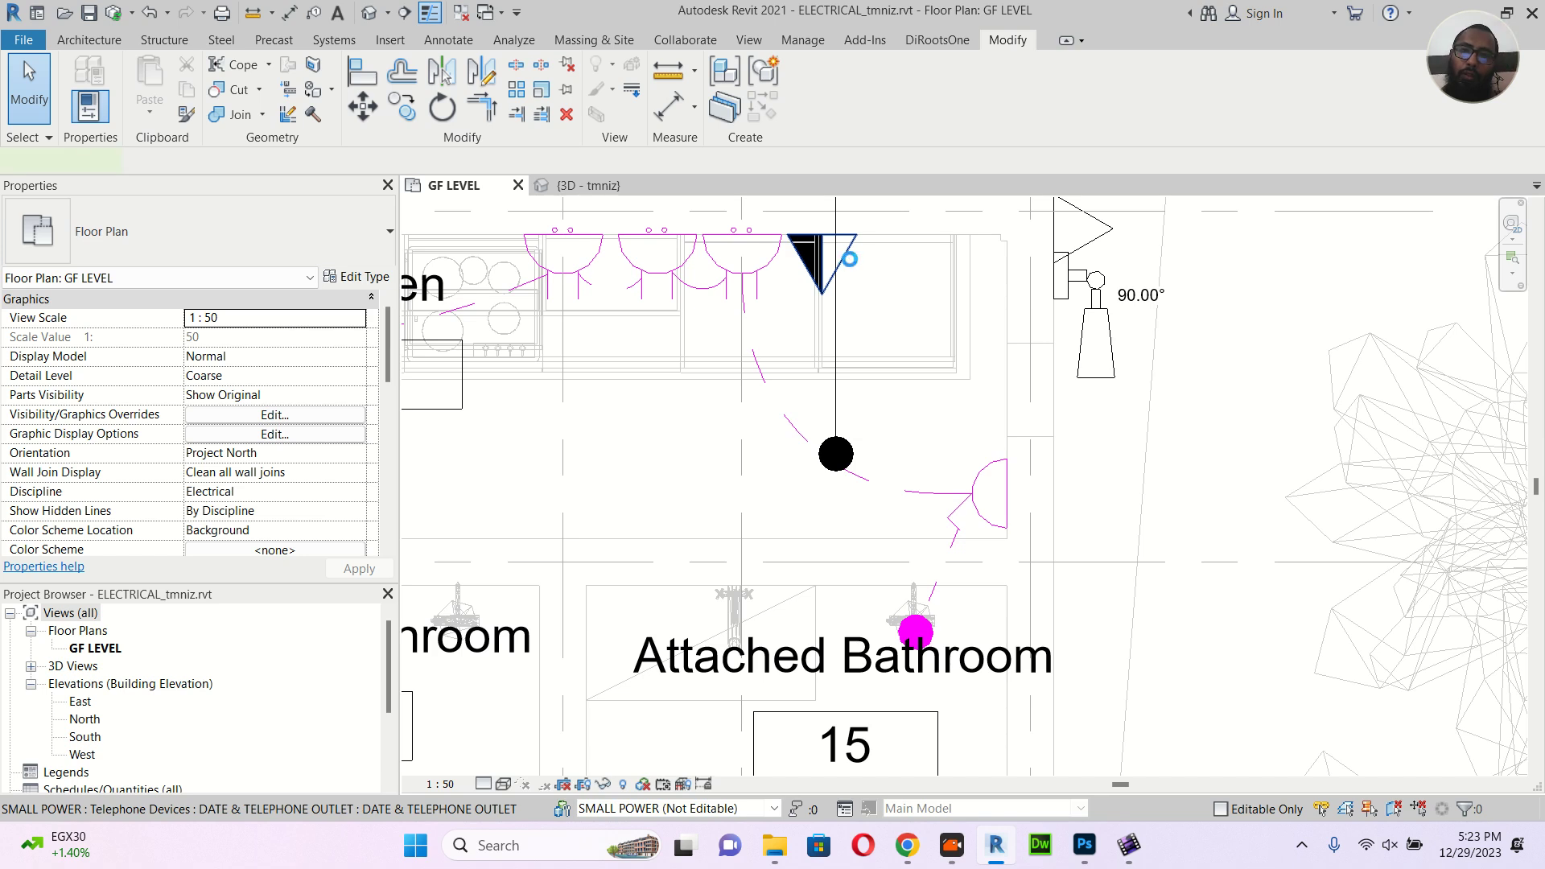
{"action": "left_click", "coordinate": [853, 267]}
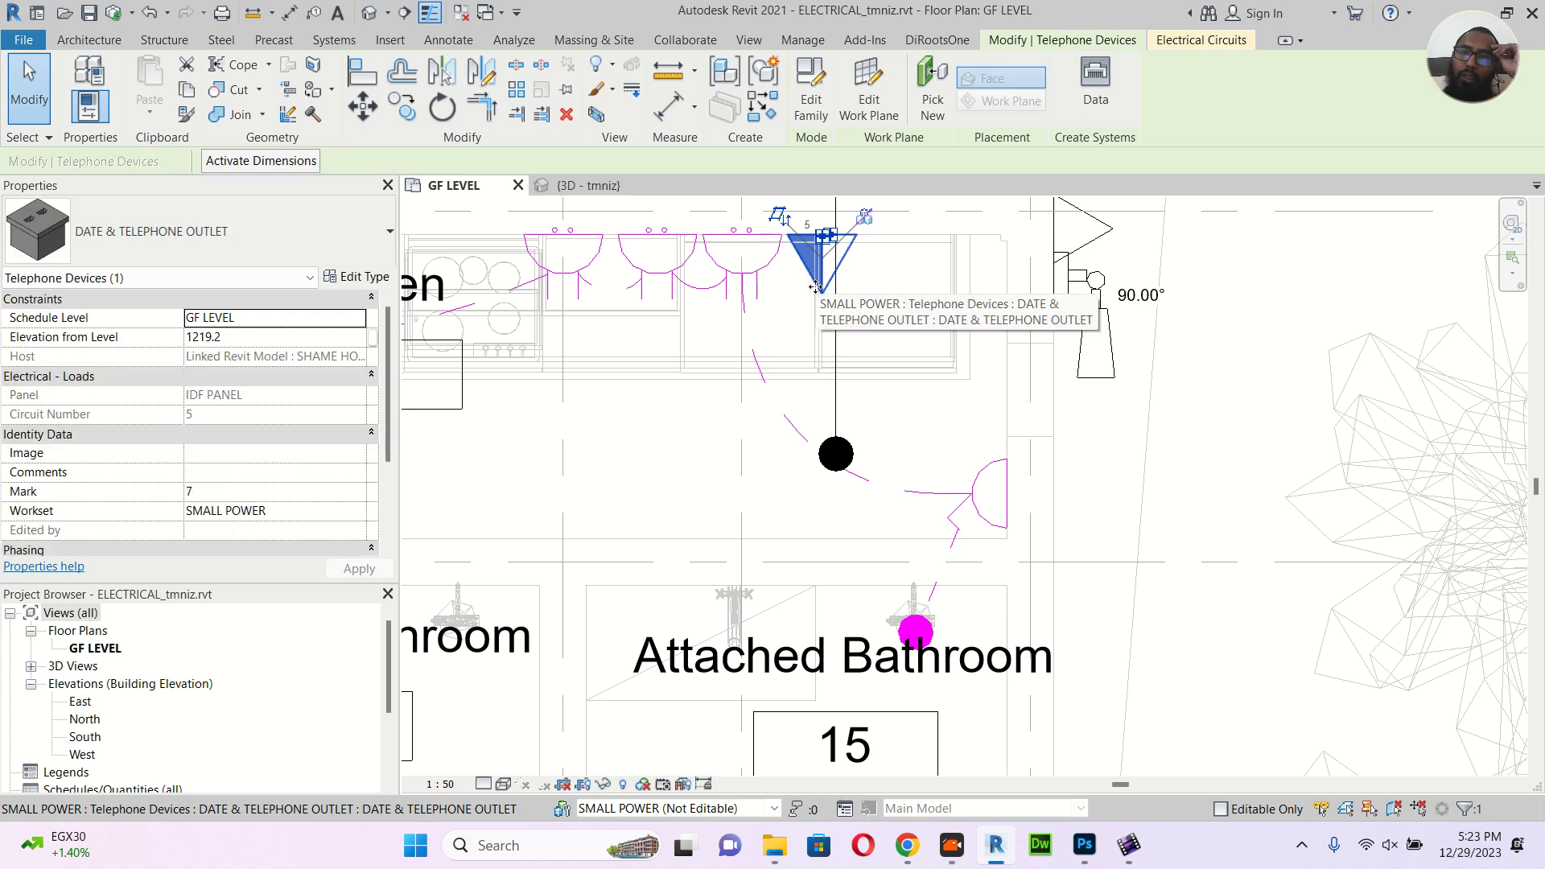
{"action": "left_click", "coordinate": [1095, 89]}
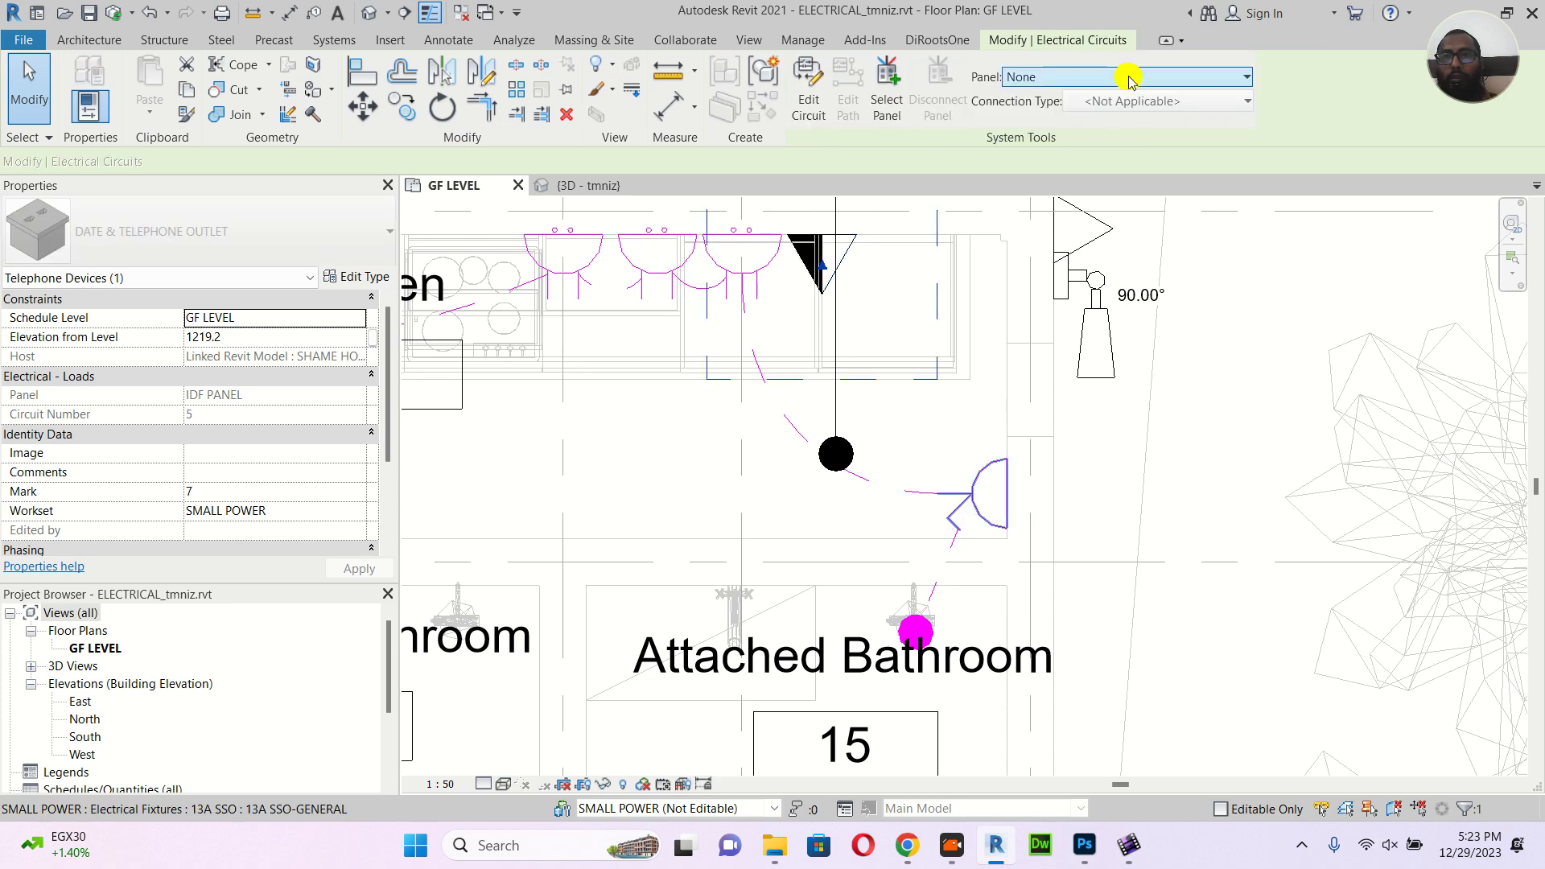
{"action": "left_click", "coordinate": [1130, 77]}
{"action": "left_click", "coordinate": [1130, 78]}
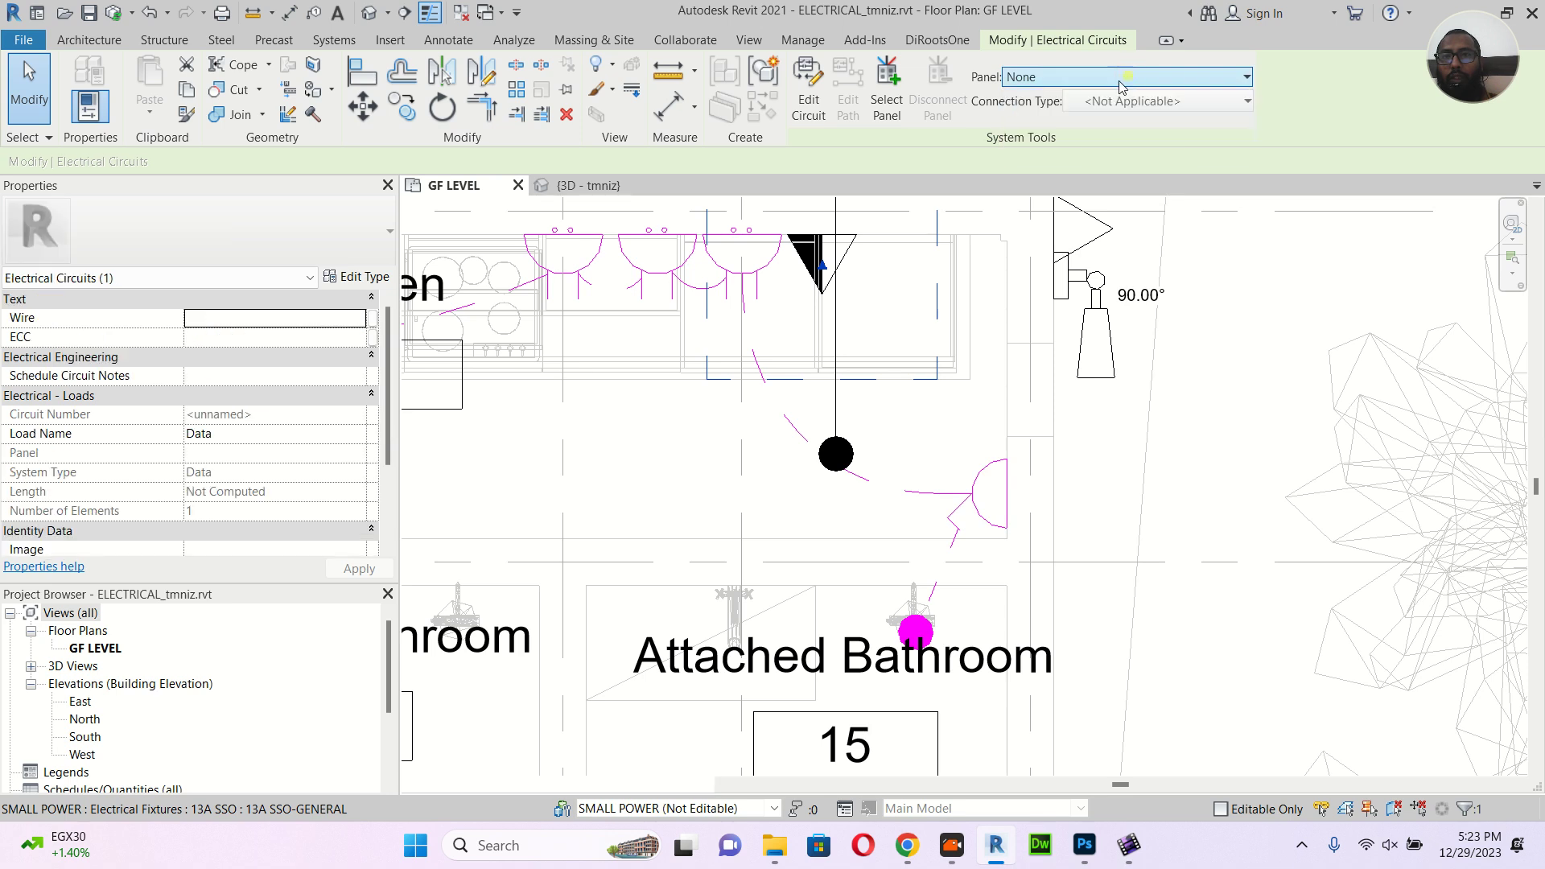
{"action": "left_click", "coordinate": [1130, 78]}
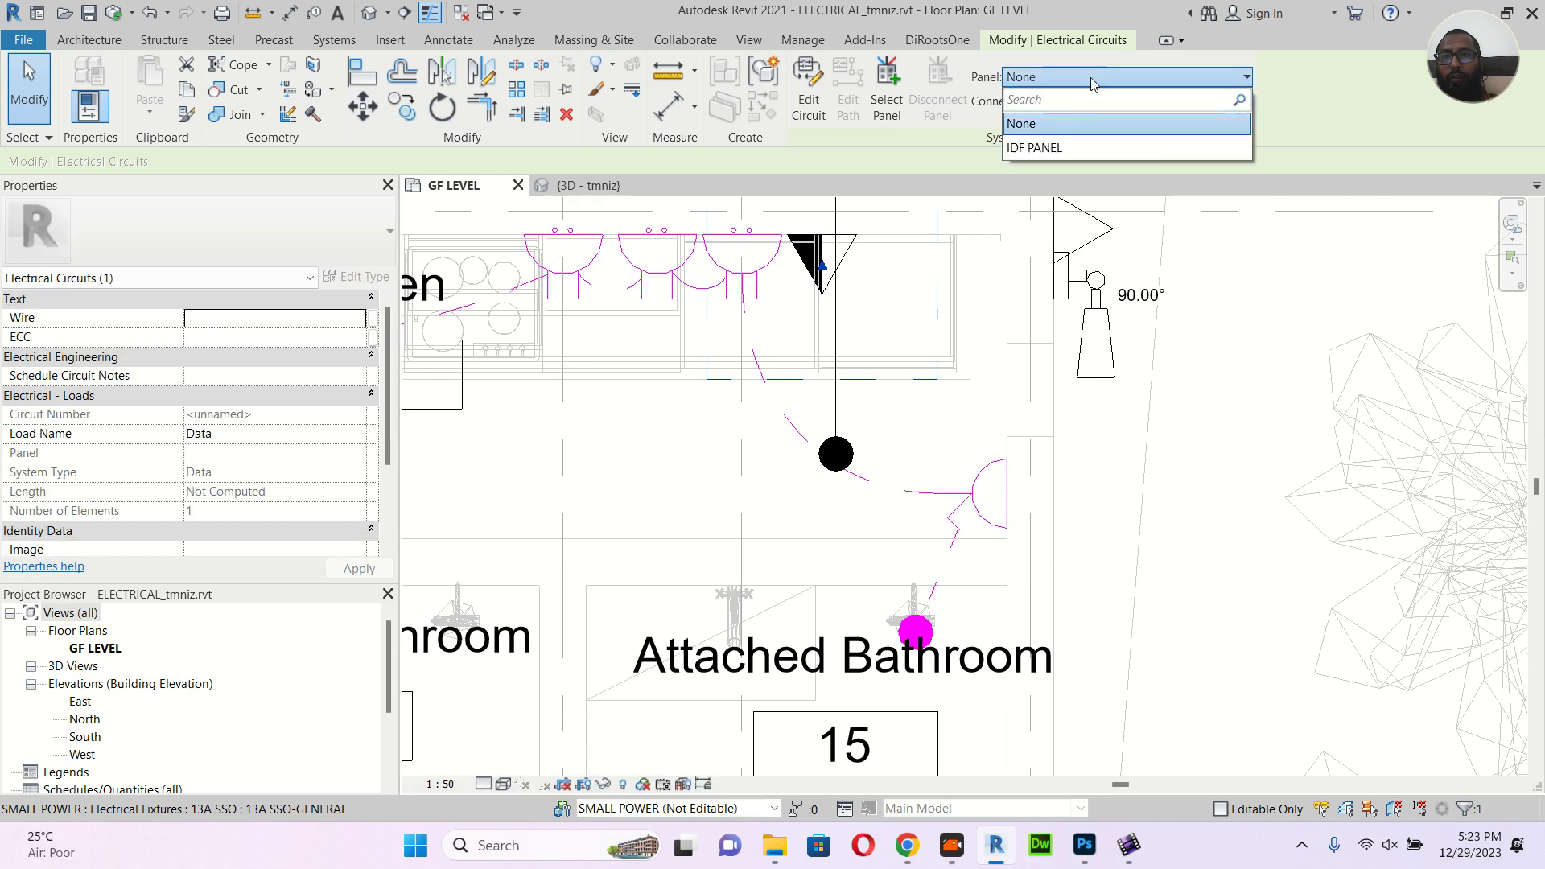
{"action": "left_click", "coordinate": [1037, 149]}
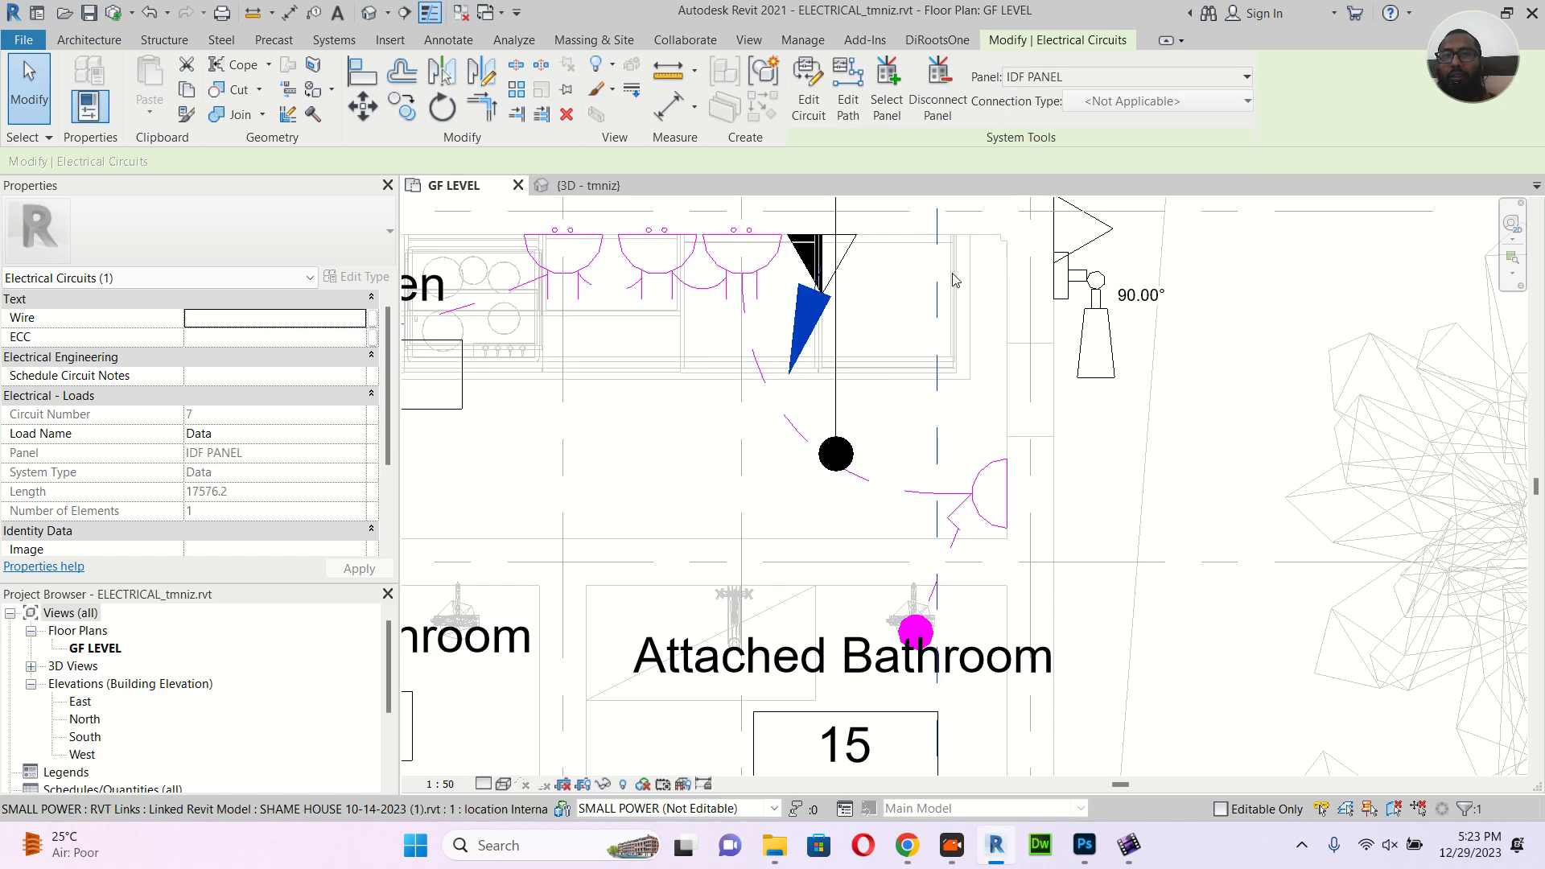
{"action": "left_click", "coordinate": [897, 329]}
{"action": "left_click", "coordinate": [858, 366]}
Create a data circuit on IDF PANEL for the data and telephone outlet on the wall of Bed Room - 02
{"action": "scroll", "coordinate": [836, 372], "scroll_direction": "down", "scroll_amount": 5}
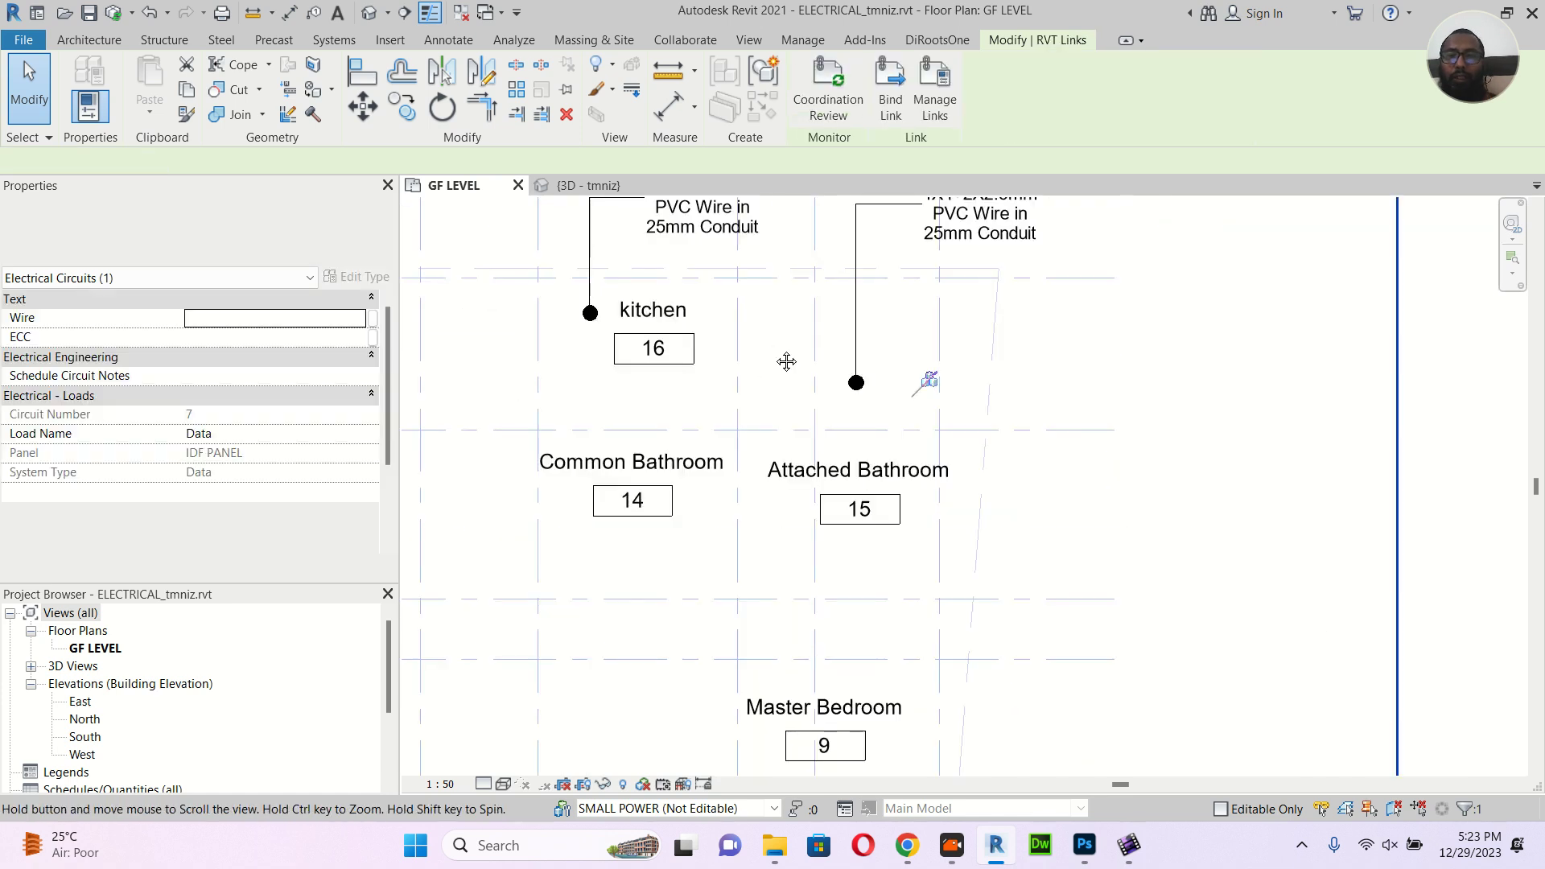
{"action": "middle_click_drag", "start_coordinate": [848, 407], "coordinate": [980, 519]}
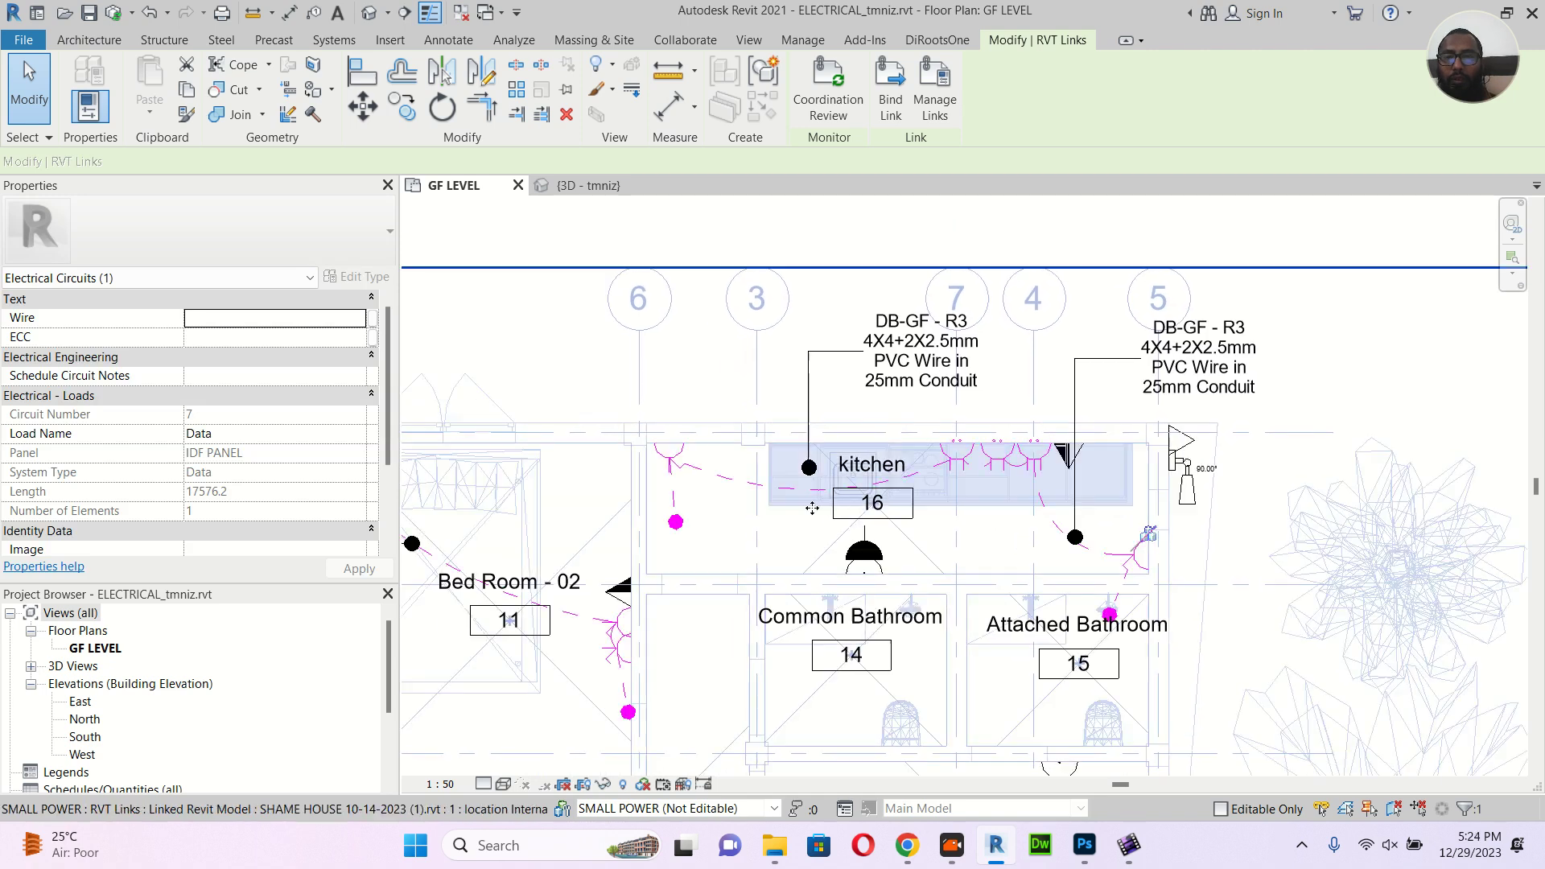
{"action": "left_click", "coordinate": [614, 604]}
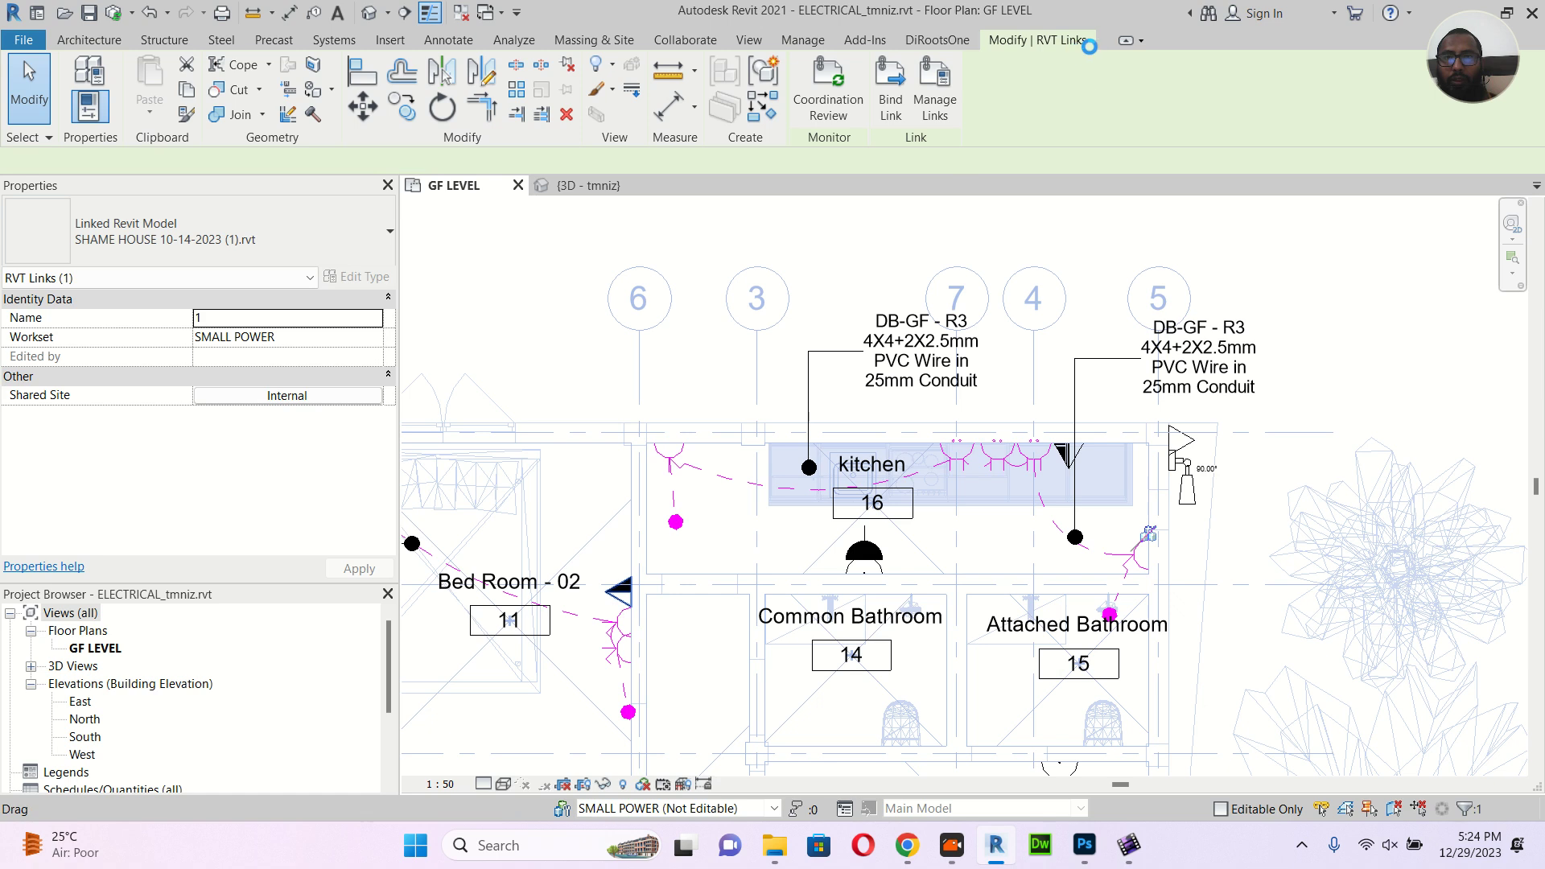
{"action": "left_click", "coordinate": [1094, 87]}
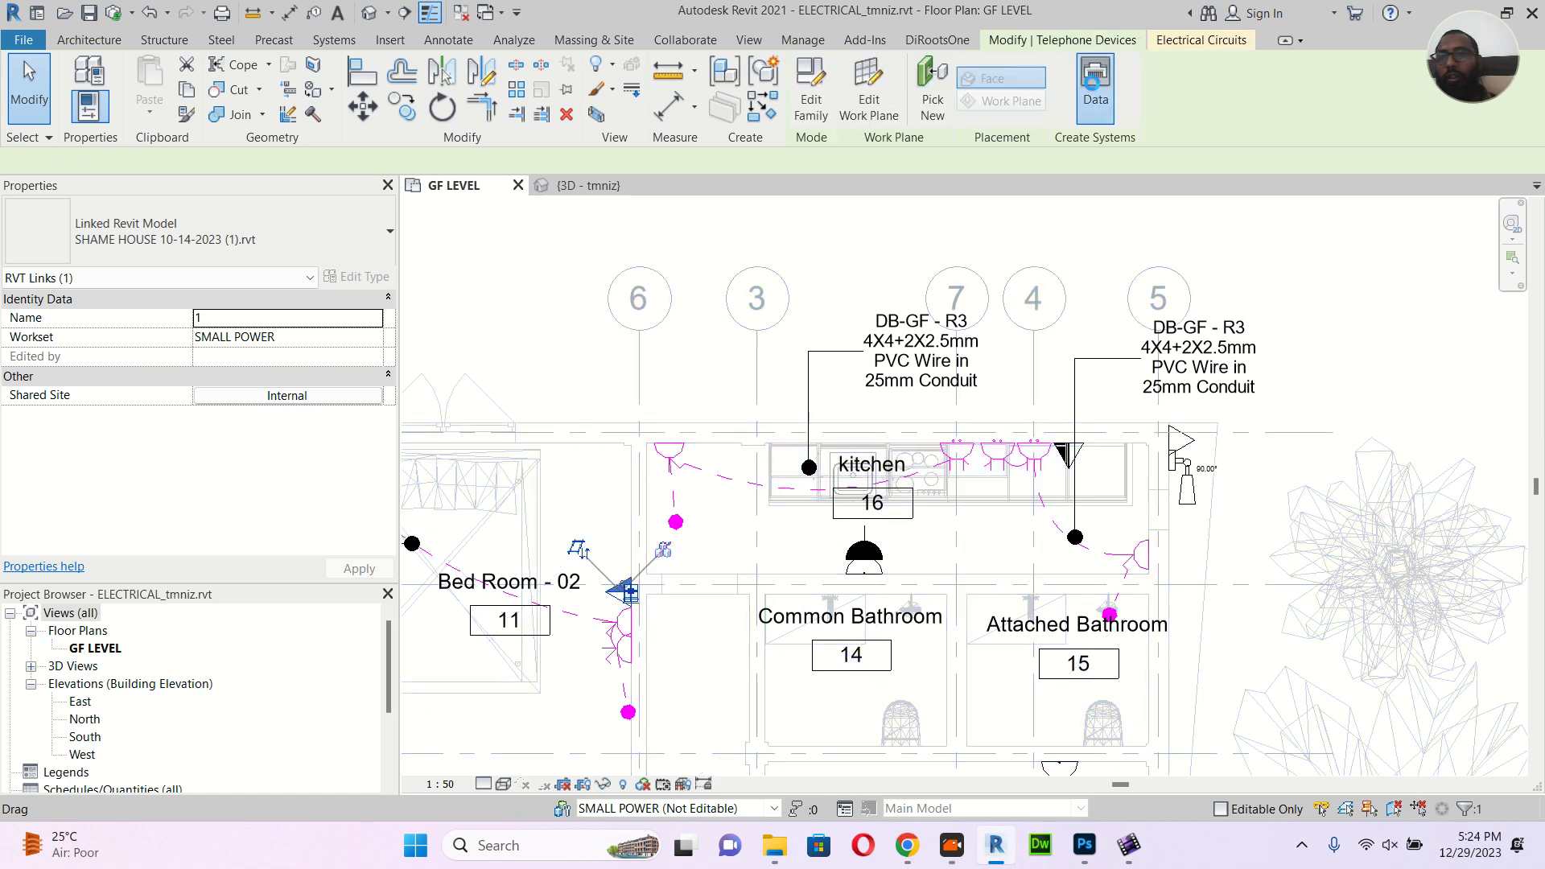
{"action": "left_click", "coordinate": [1204, 42]}
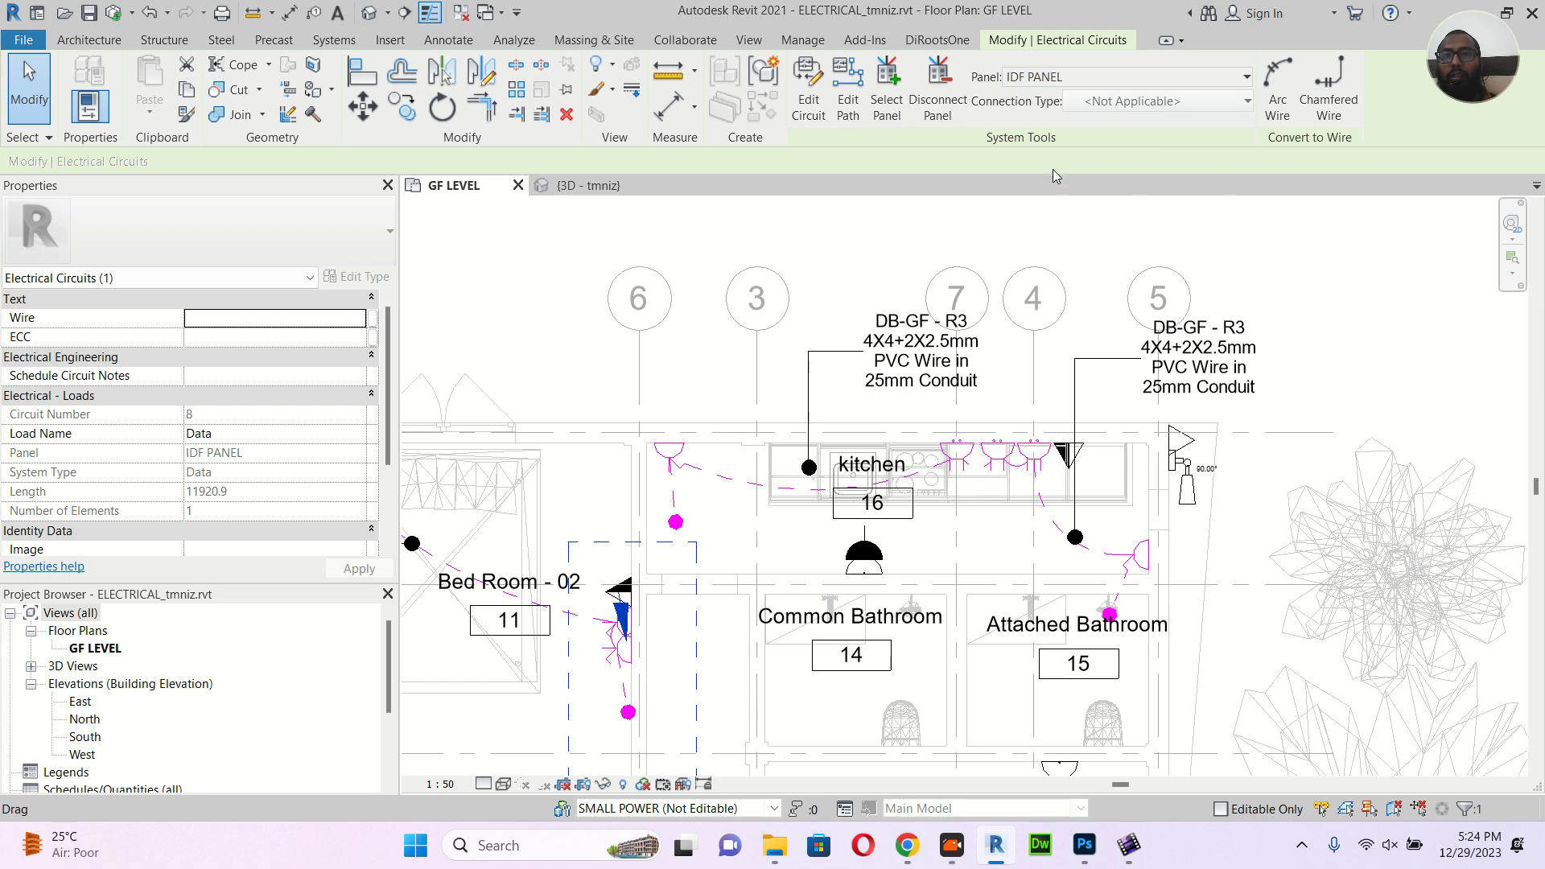
Show the System Browser and dismiss the reminder about synchronizing with central
{"action": "left_click", "coordinate": [754, 38]}
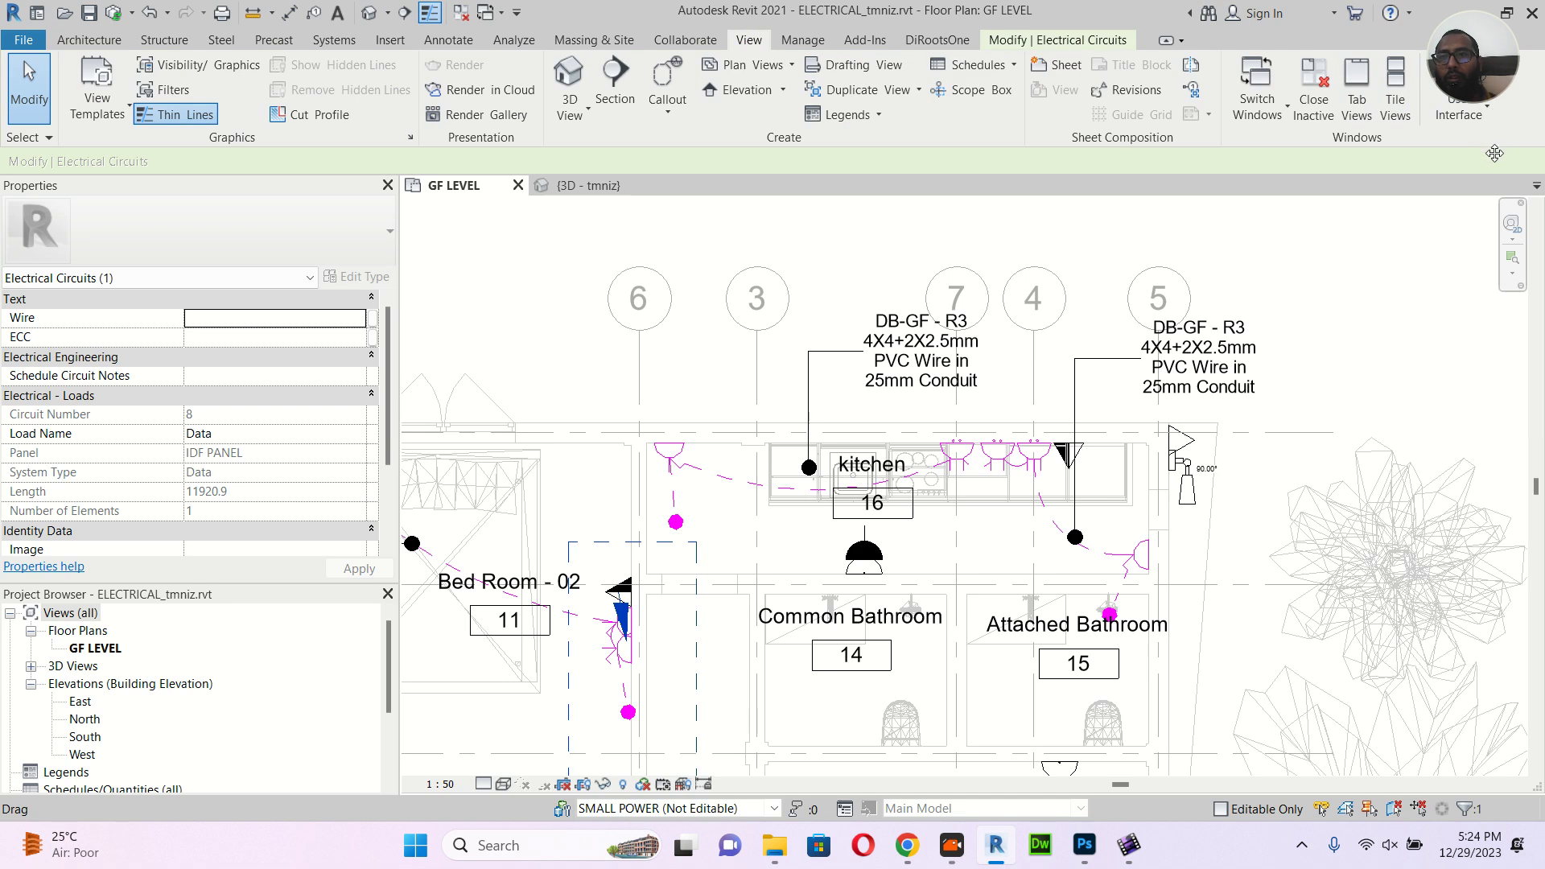
{"action": "left_click", "coordinate": [1461, 112]}
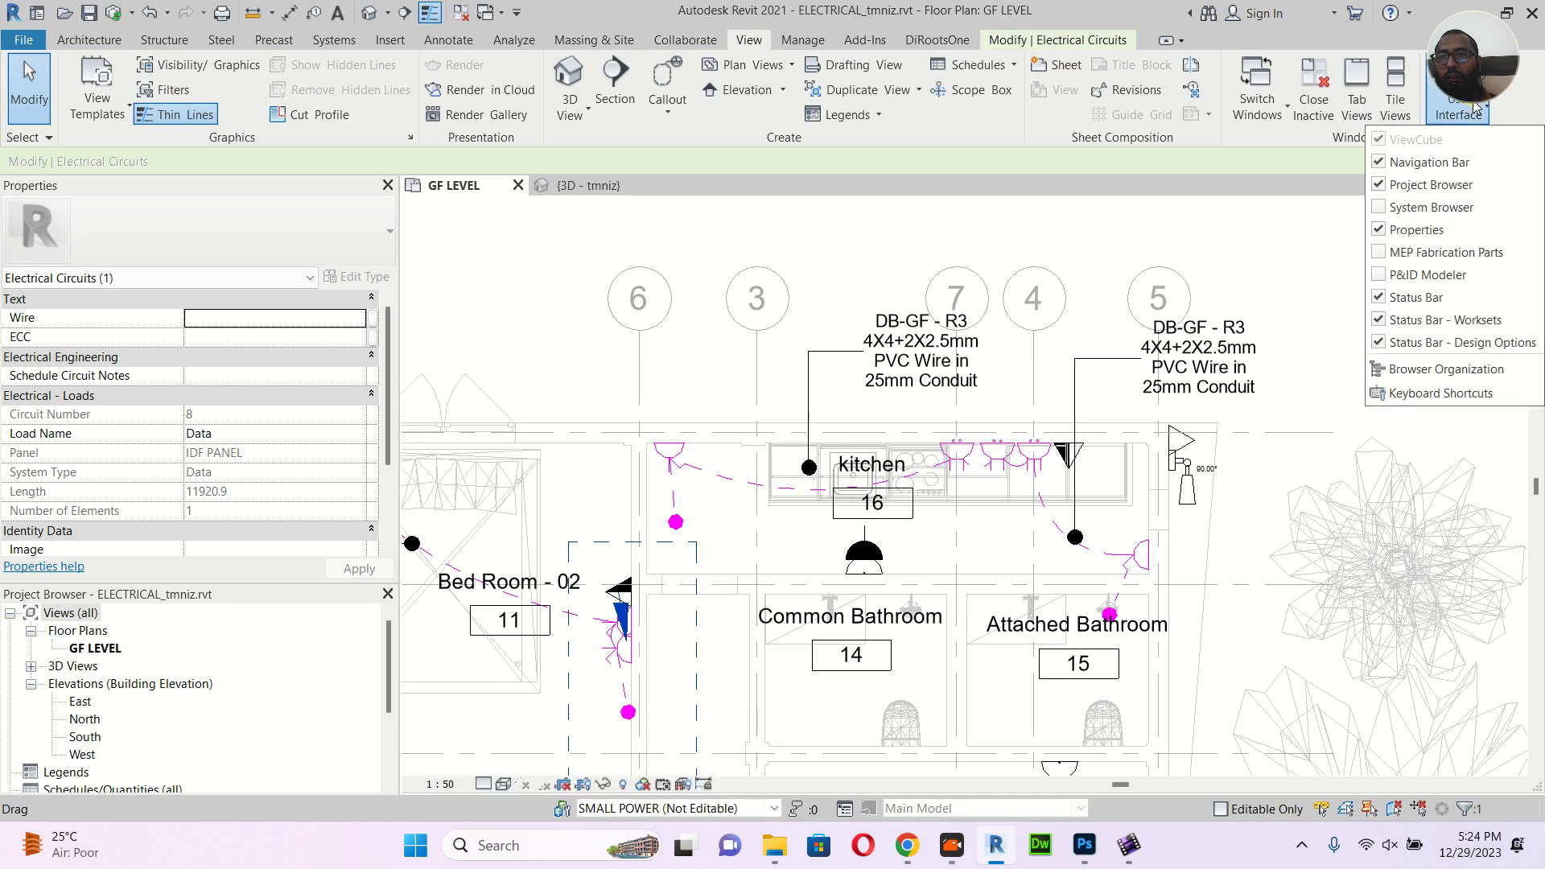
{"action": "left_click", "coordinate": [1388, 207]}
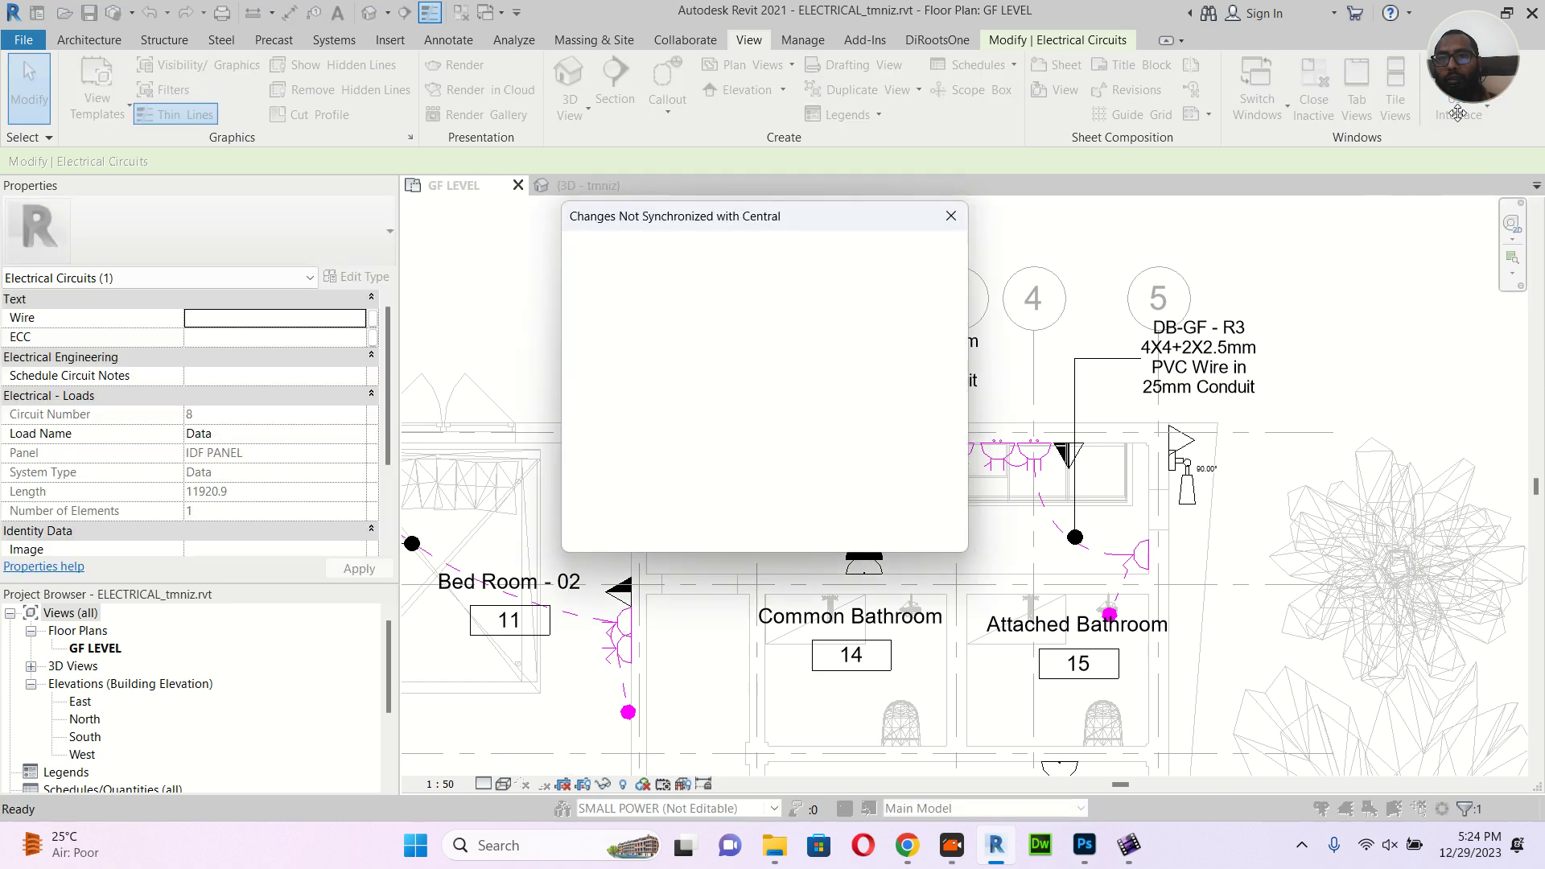
{"action": "left_click", "coordinate": [951, 215]}
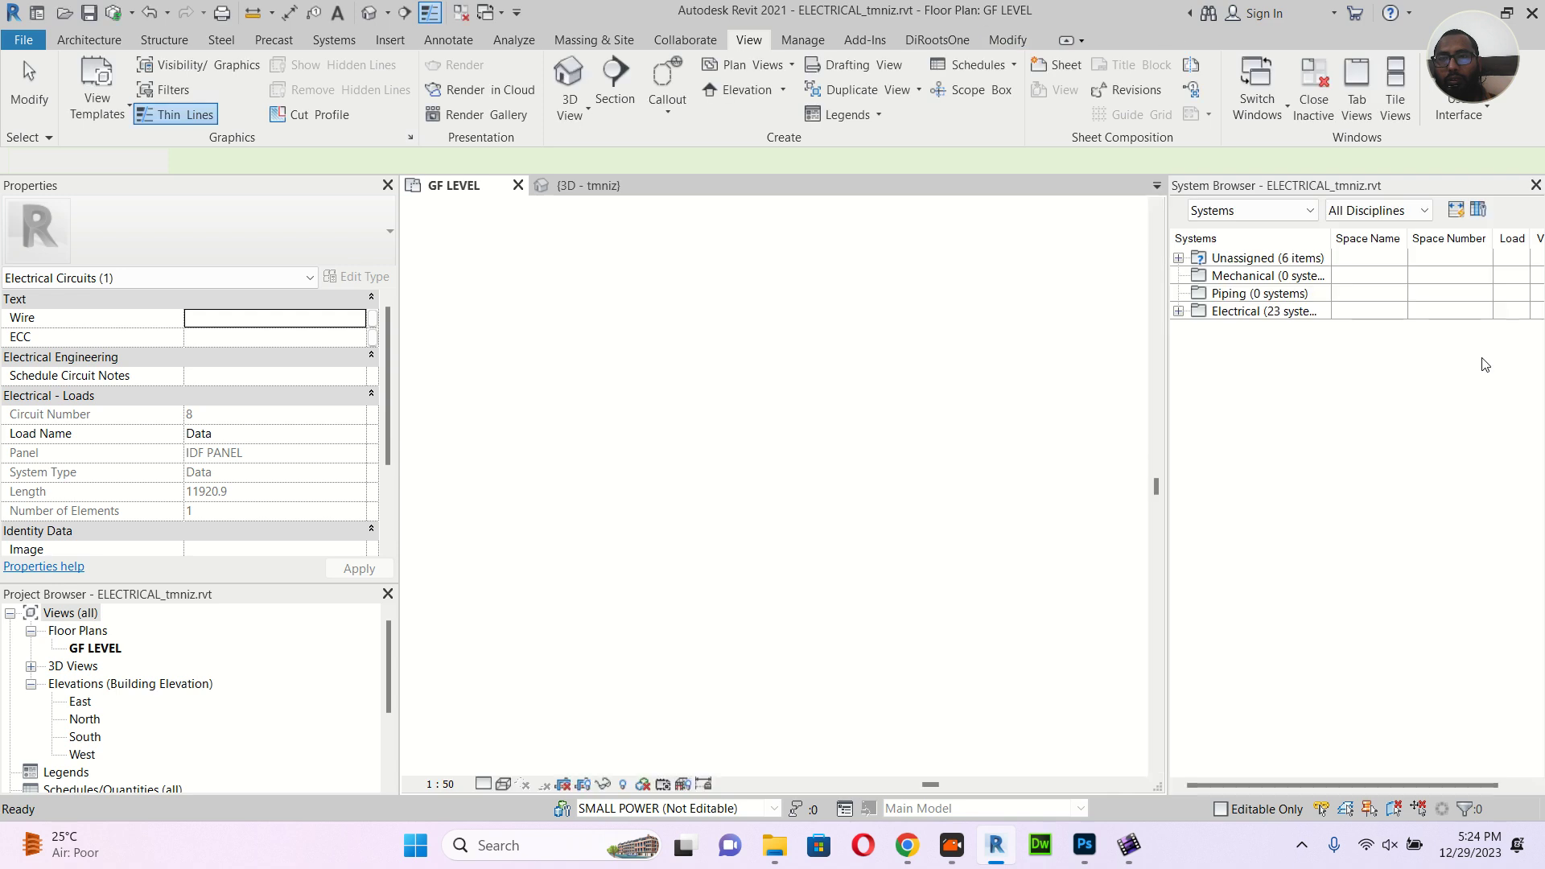
Expand the unassigned electrical Data devices in the System Browser and widen the Systems column to show full device names
{"action": "left_click", "coordinate": [1175, 259]}
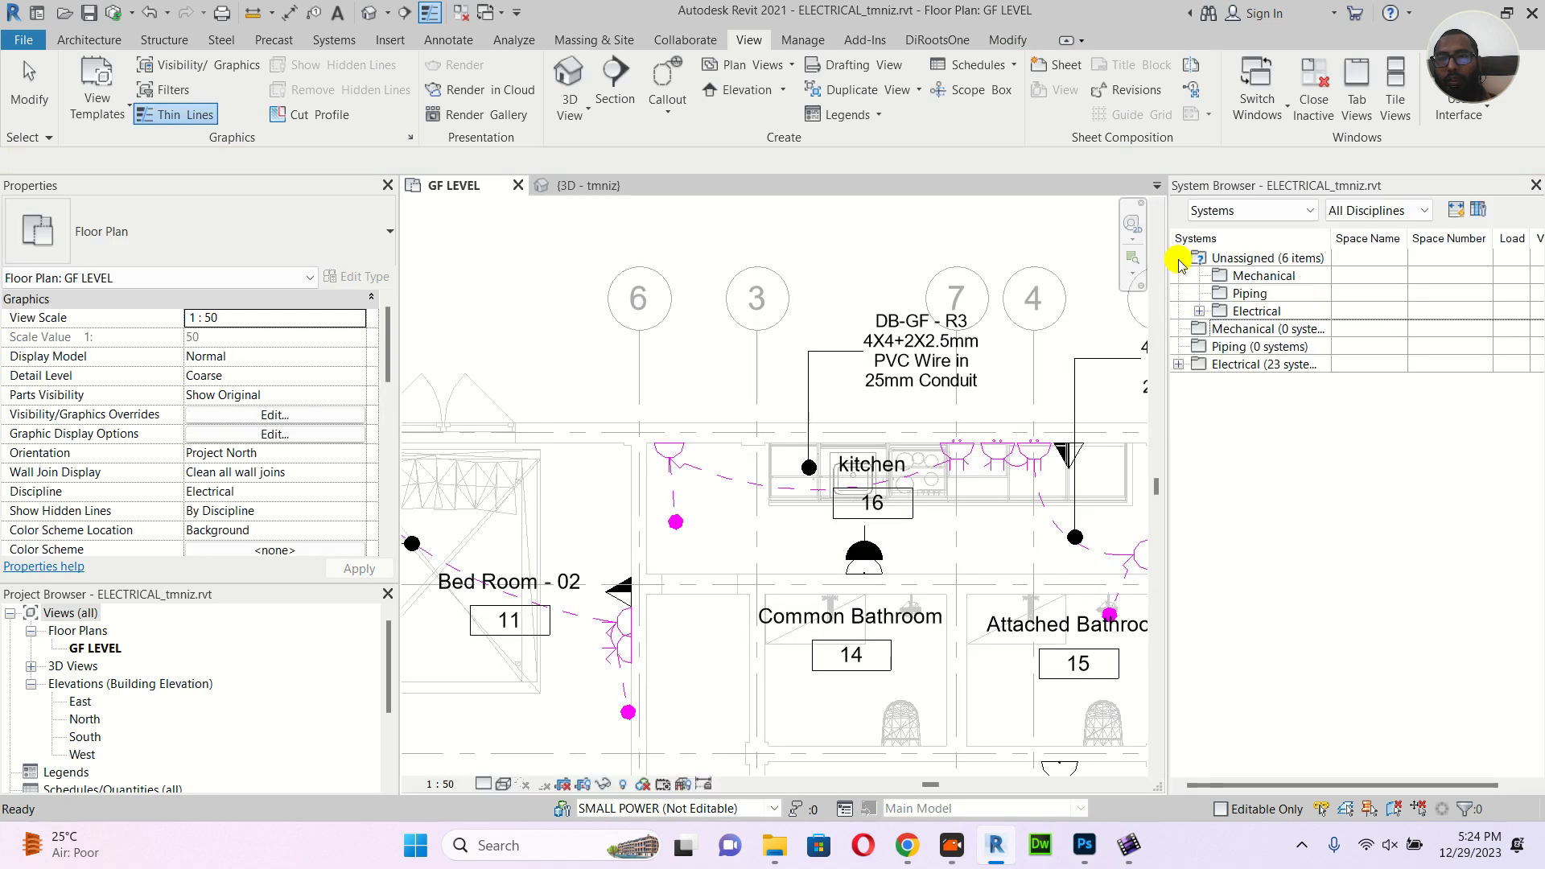
{"action": "left_click", "coordinate": [1199, 311]}
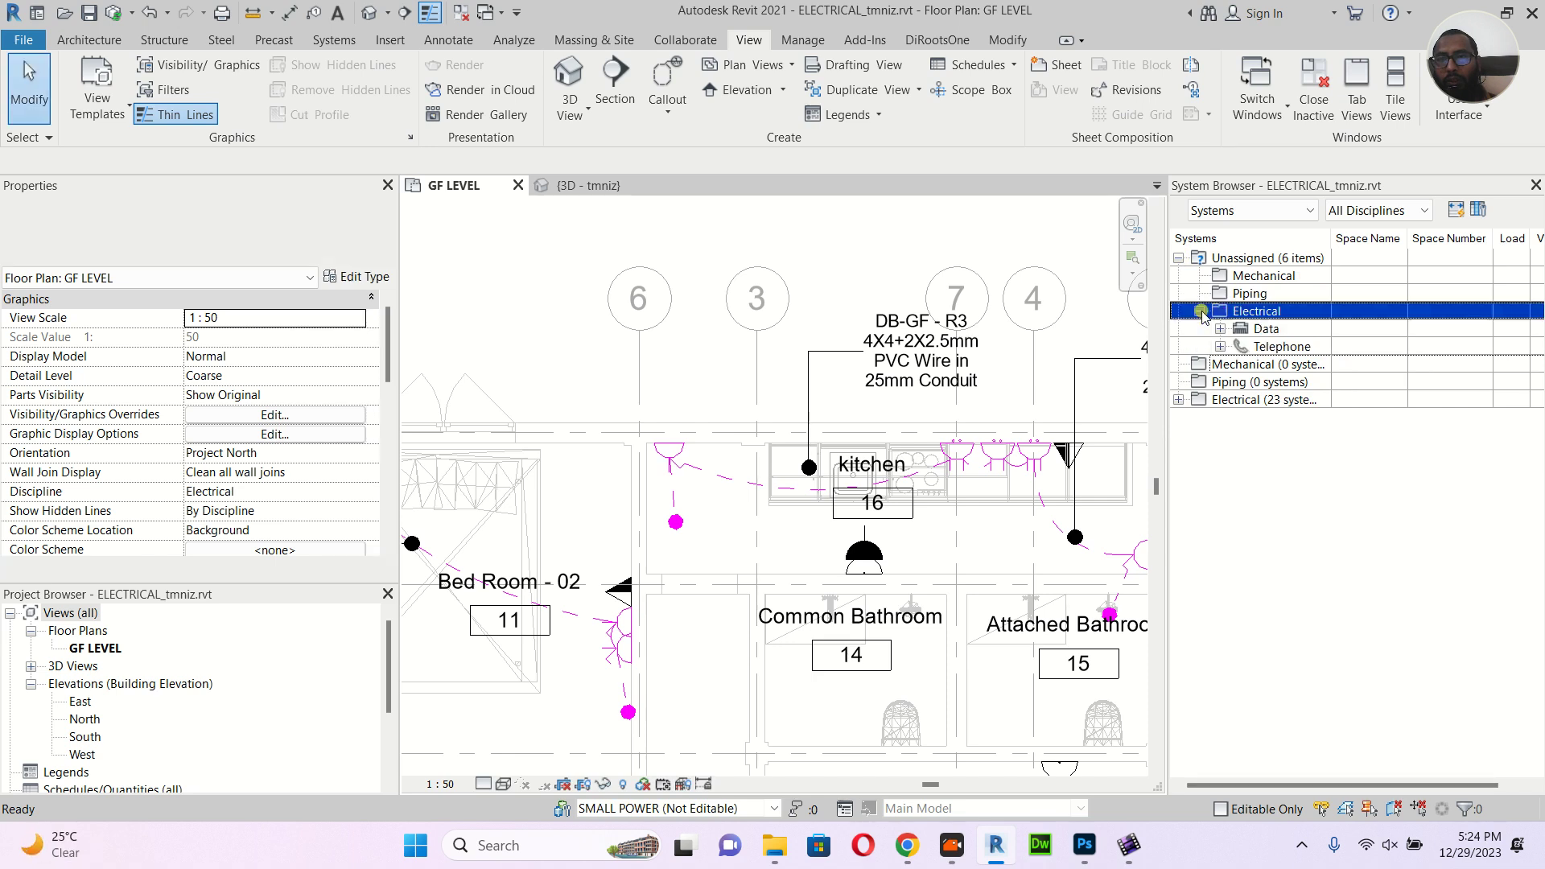
{"action": "left_click", "coordinate": [1221, 328]}
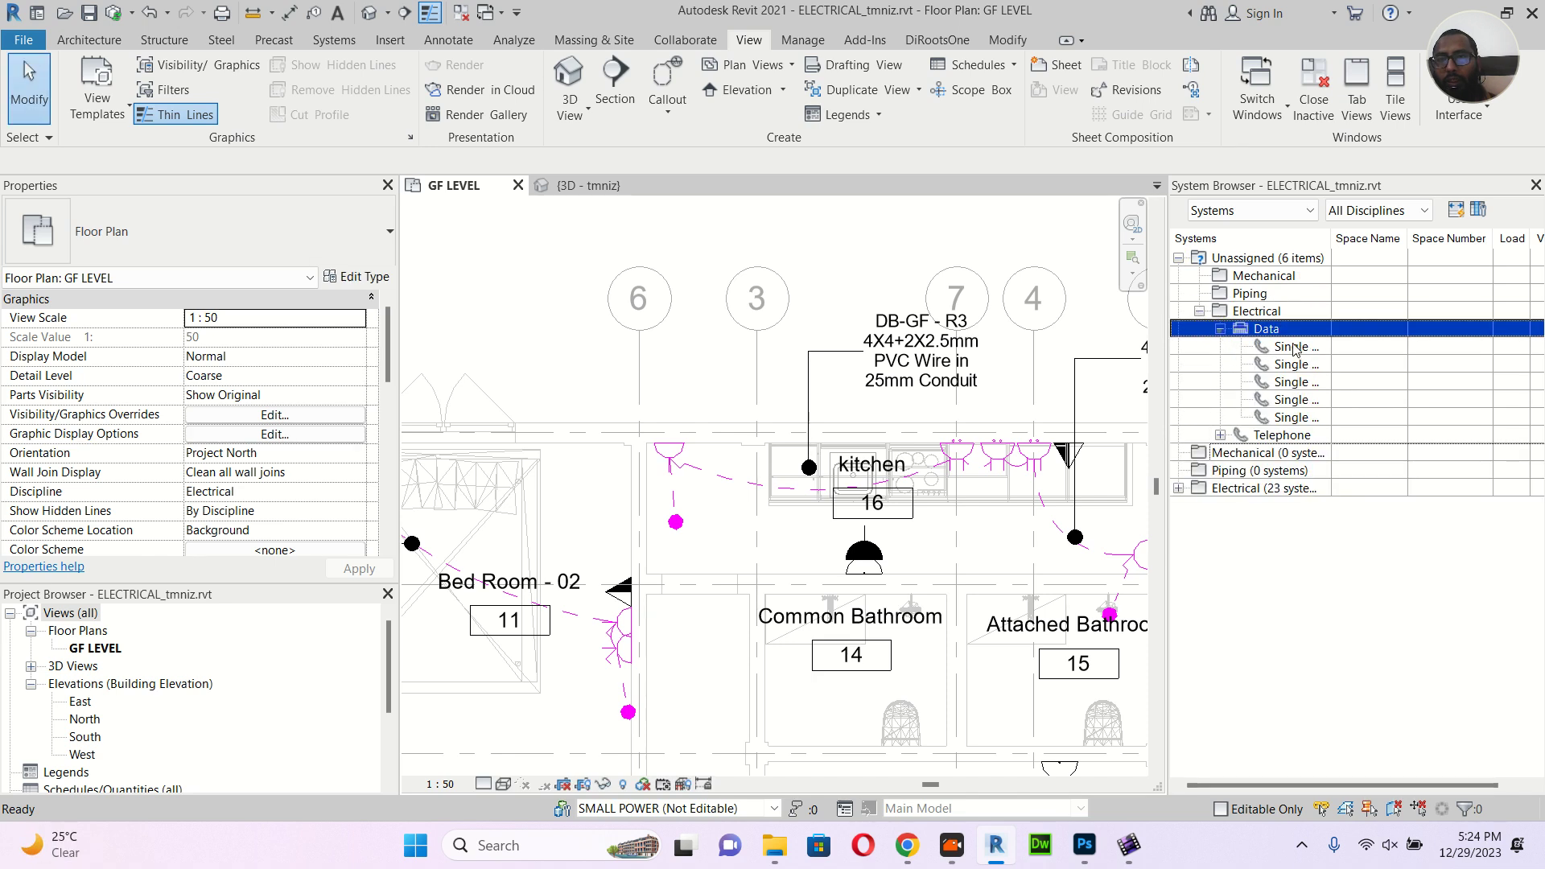
{"action": "left_click_drag", "start_coordinate": [1332, 238], "coordinate": [1385, 250]}
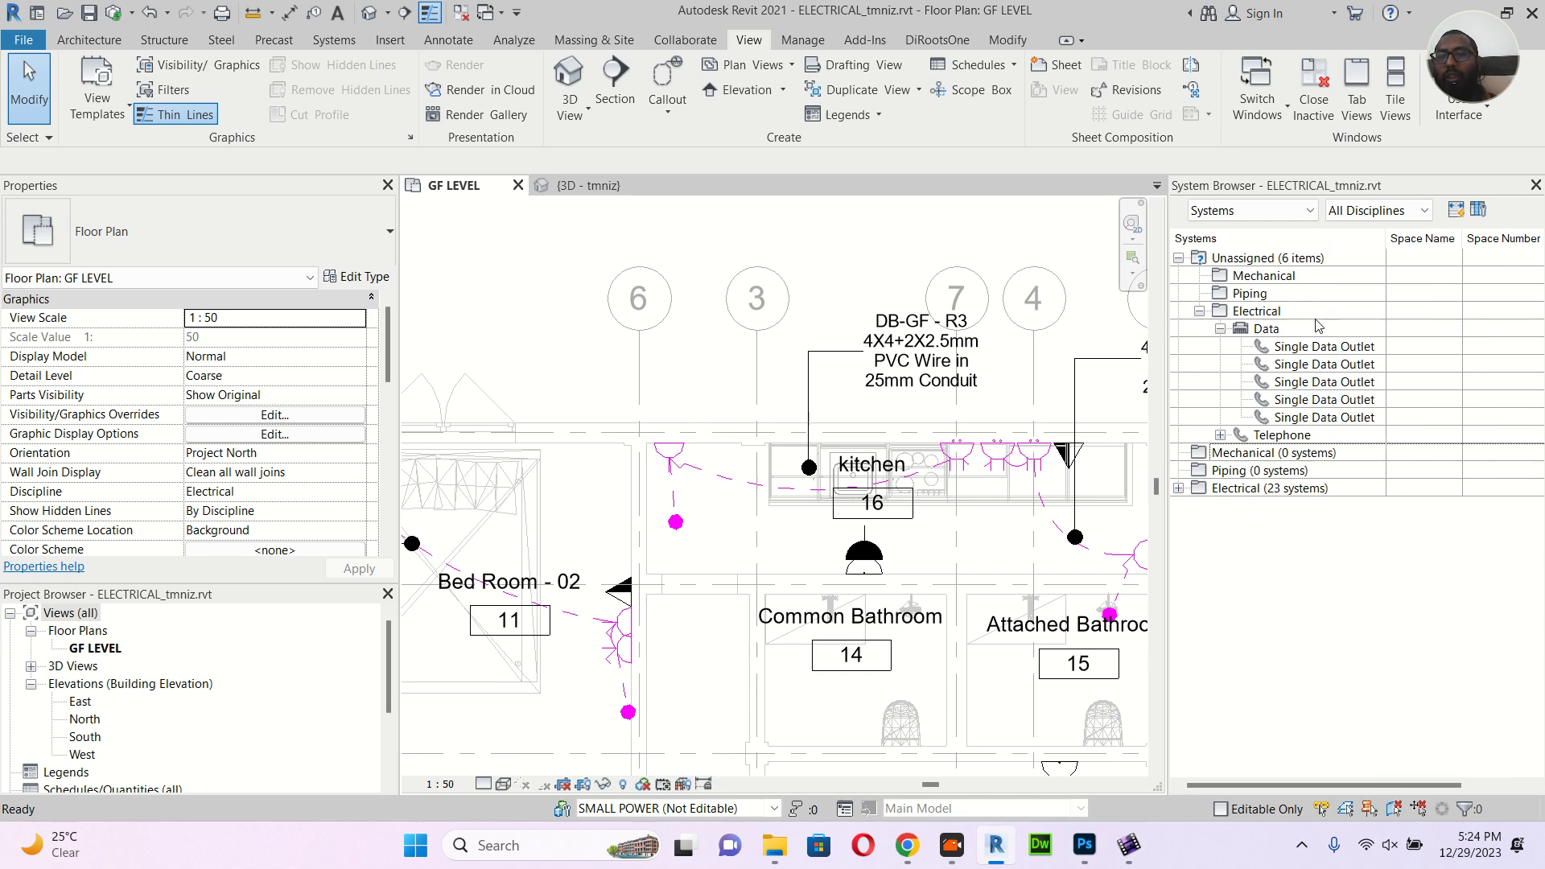
Create a separate data circuit on IDF PANEL for each remaining unassigned Single Data Outlet in the System Browser
{"action": "left_click", "coordinate": [1305, 354]}
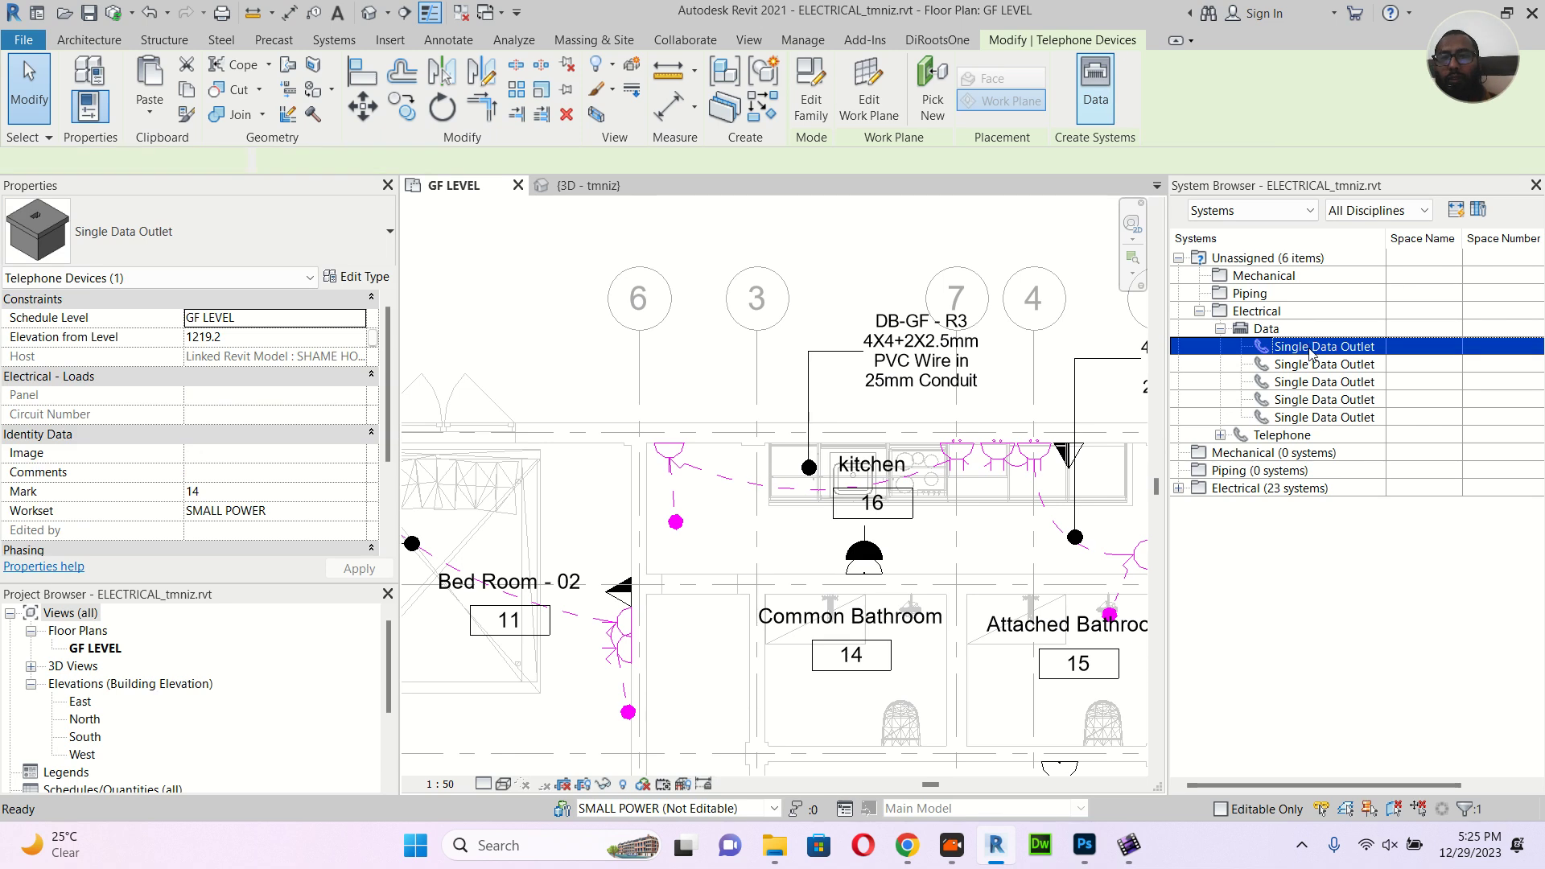
{"action": "left_click", "coordinate": [1357, 347]}
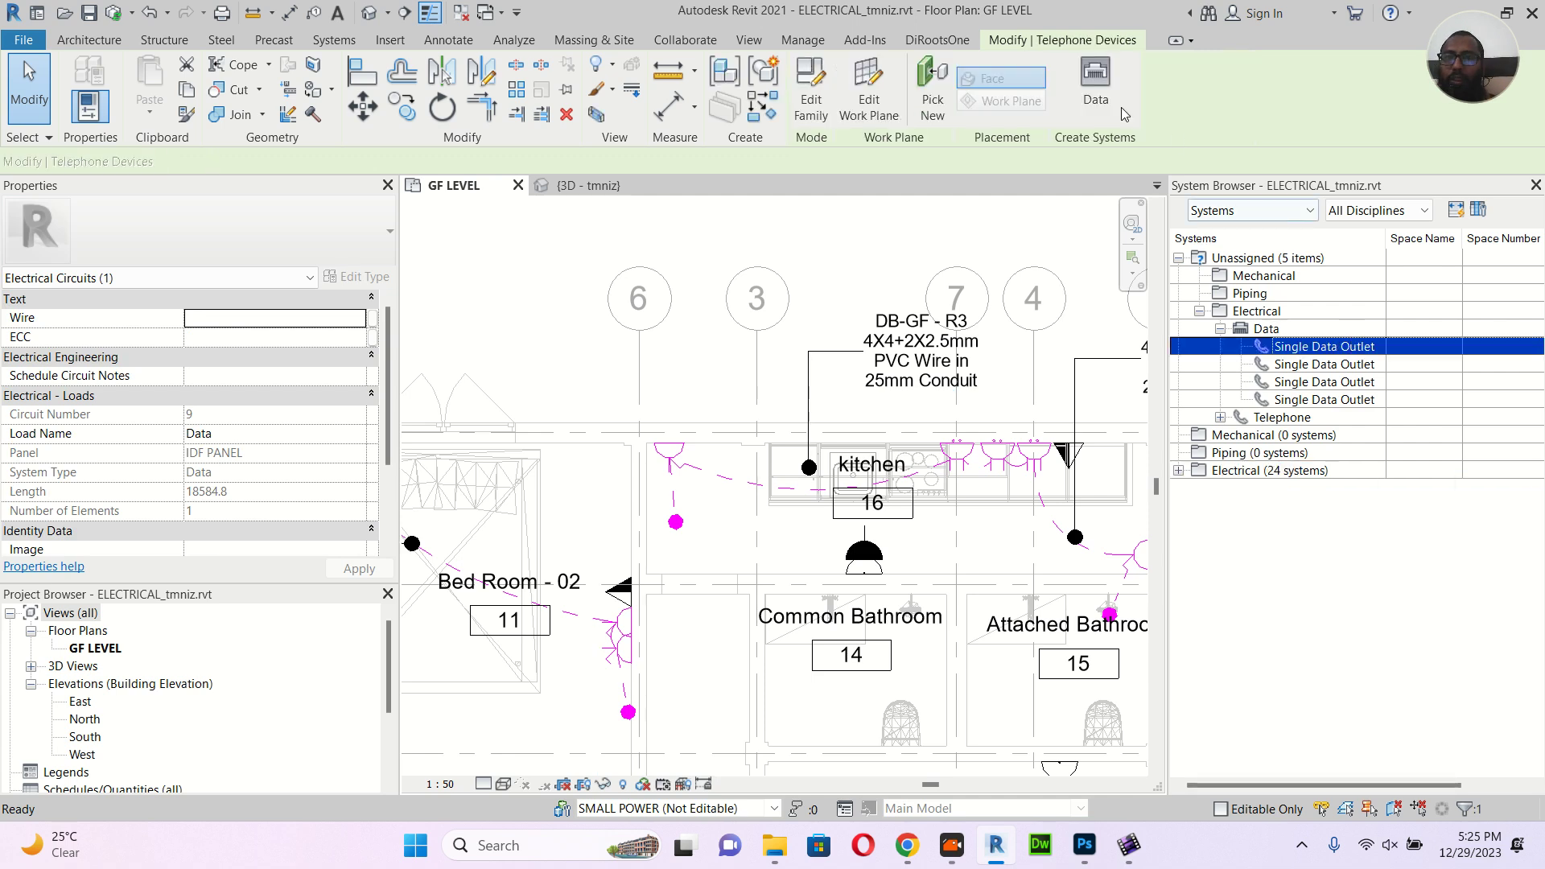
{"action": "left_click", "coordinate": [1086, 76]}
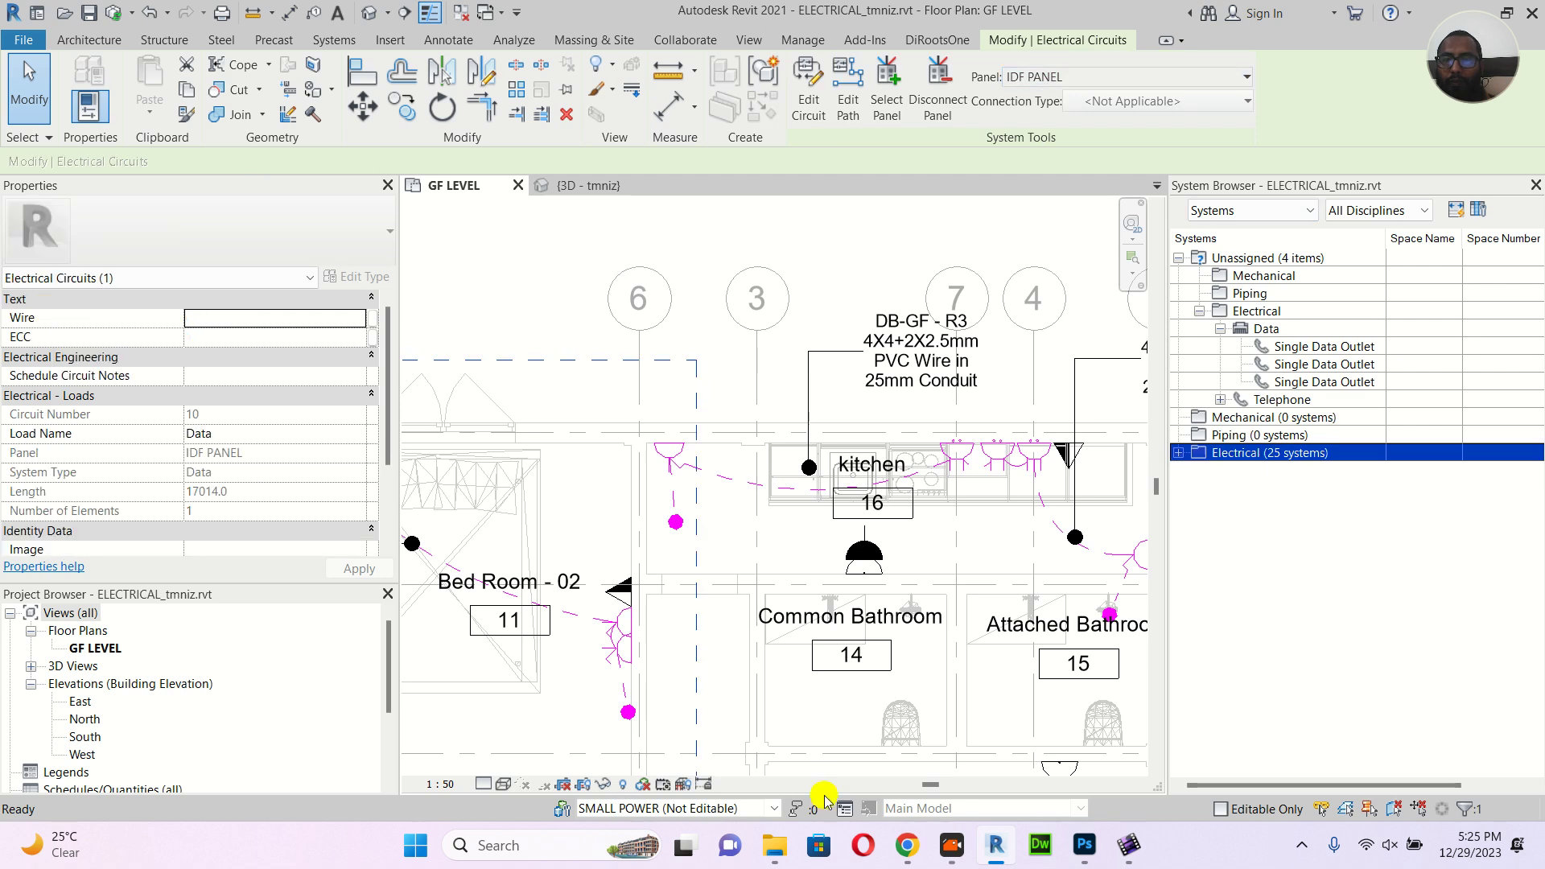
{"action": "left_click", "coordinate": [1333, 351]}
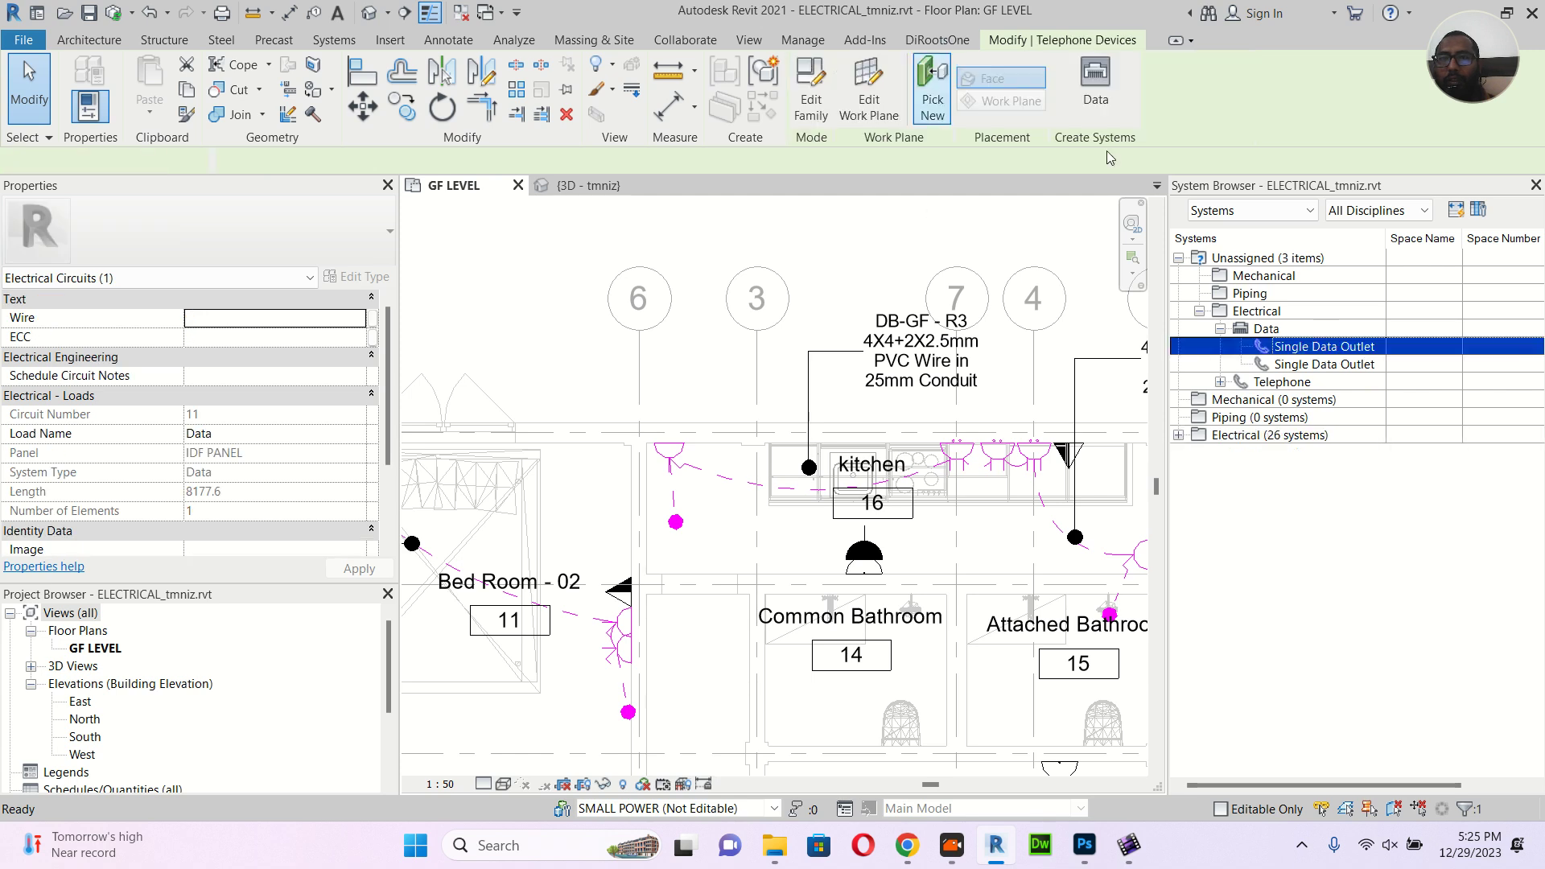
{"action": "left_click", "coordinate": [1096, 83]}
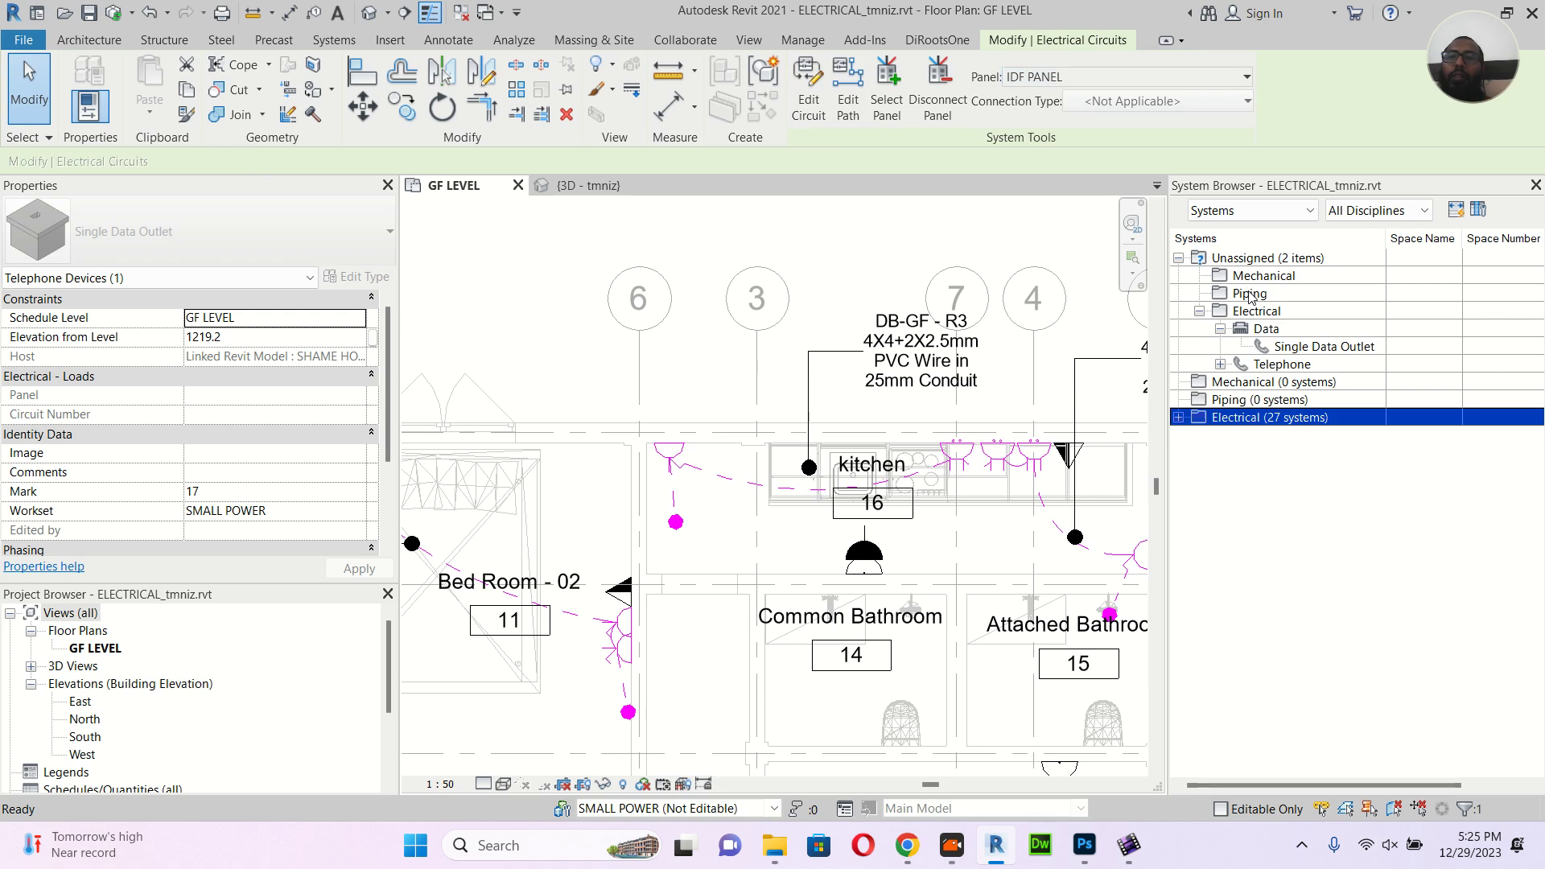
{"action": "left_click", "coordinate": [1328, 349]}
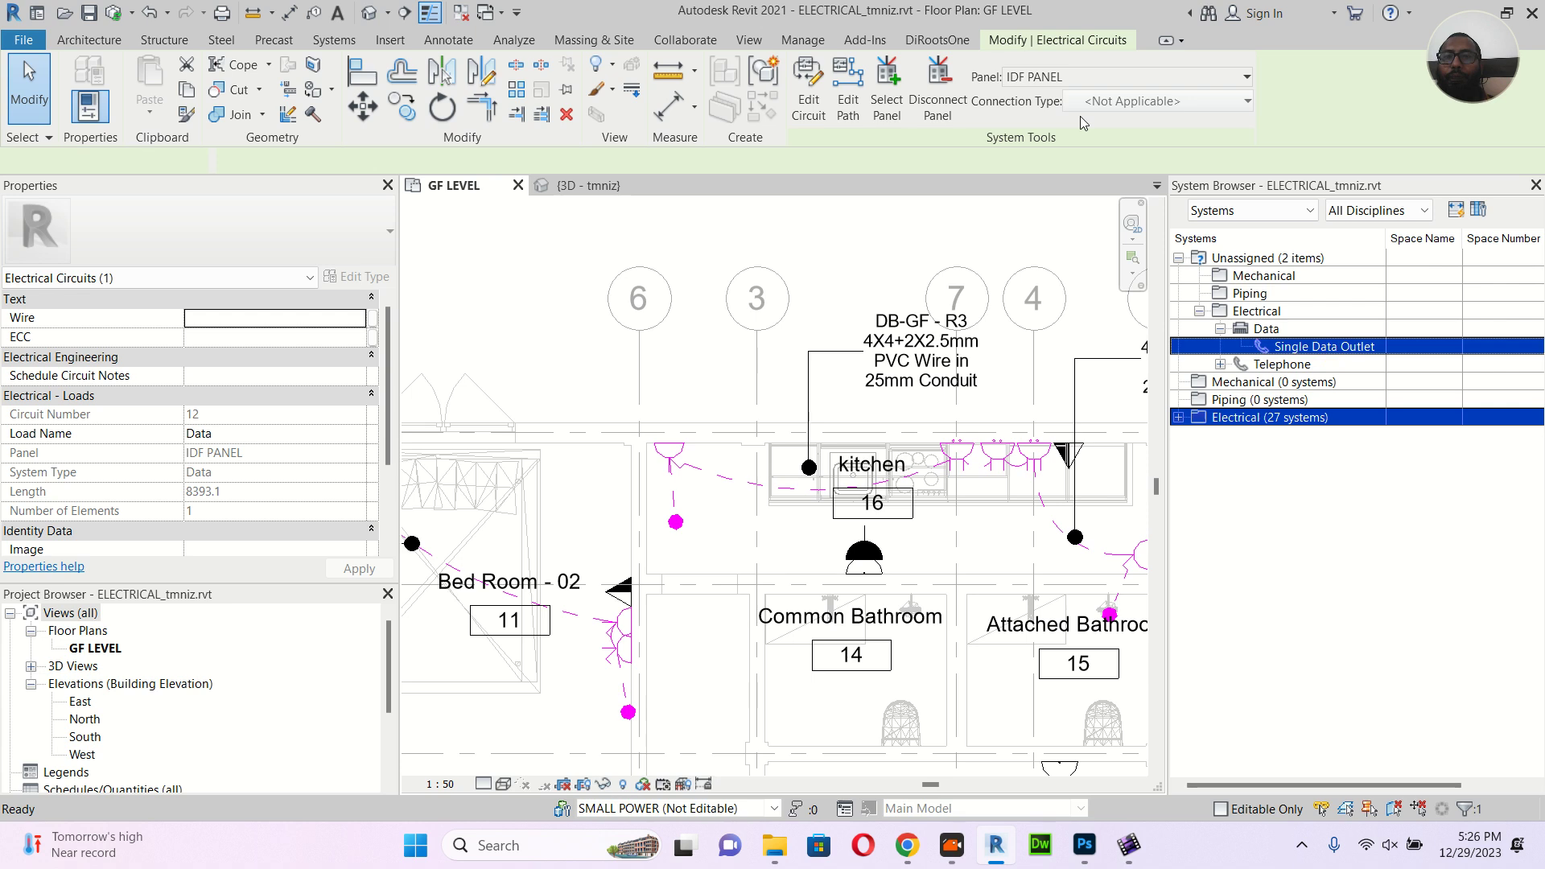
{"action": "left_click", "coordinate": [1092, 93]}
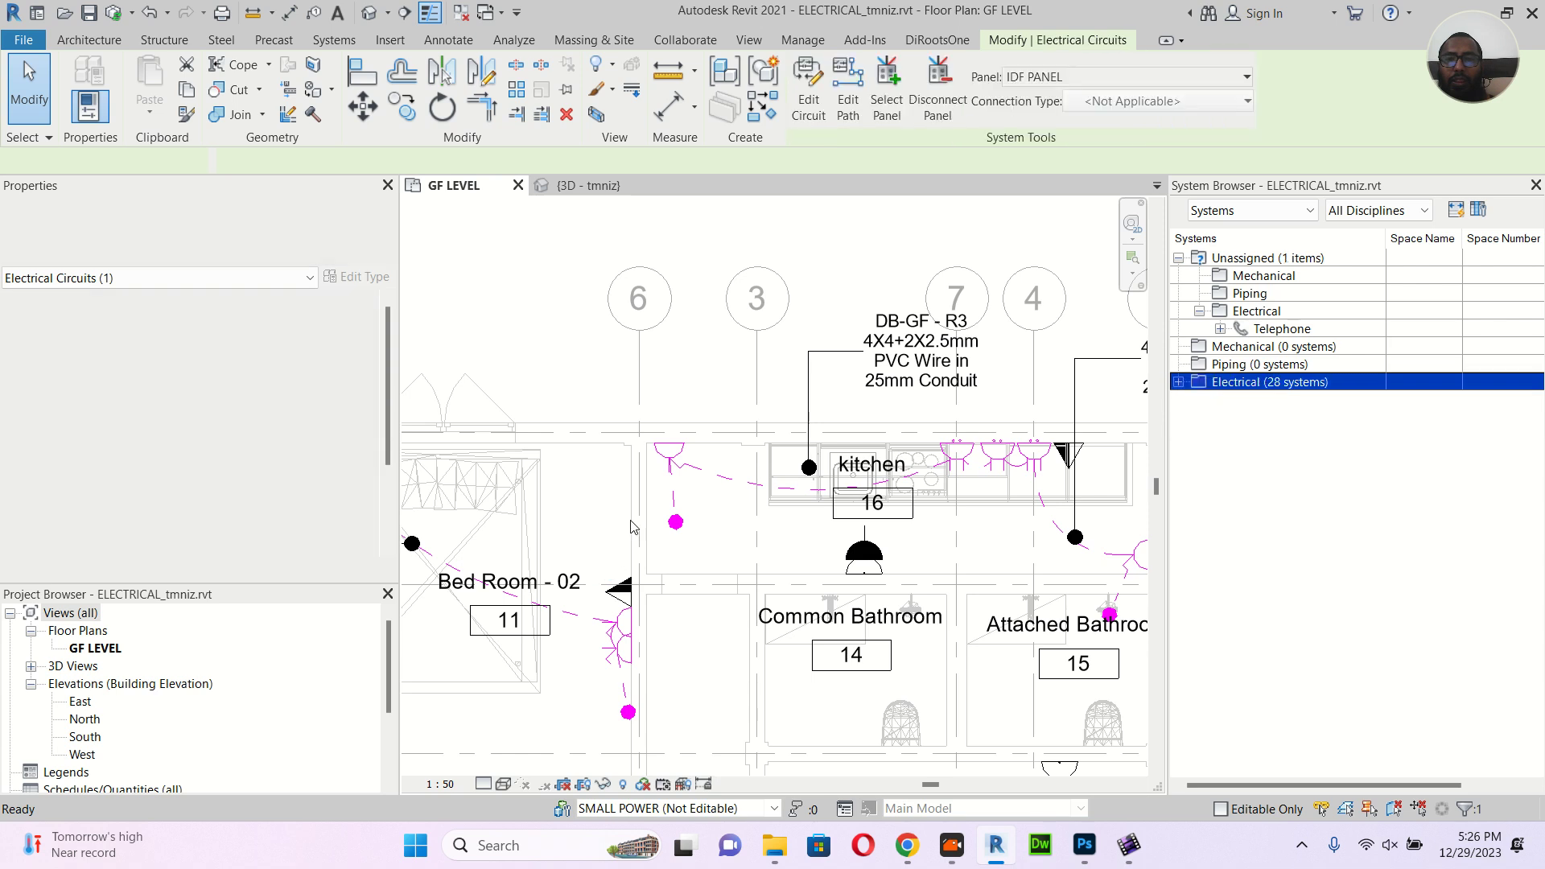
Review the outlets across the ground floor plan and expand the unassigned Telephone group in the System Browser
{"action": "middle_click_drag", "start_coordinate": [688, 515], "coordinate": [780, 469]}
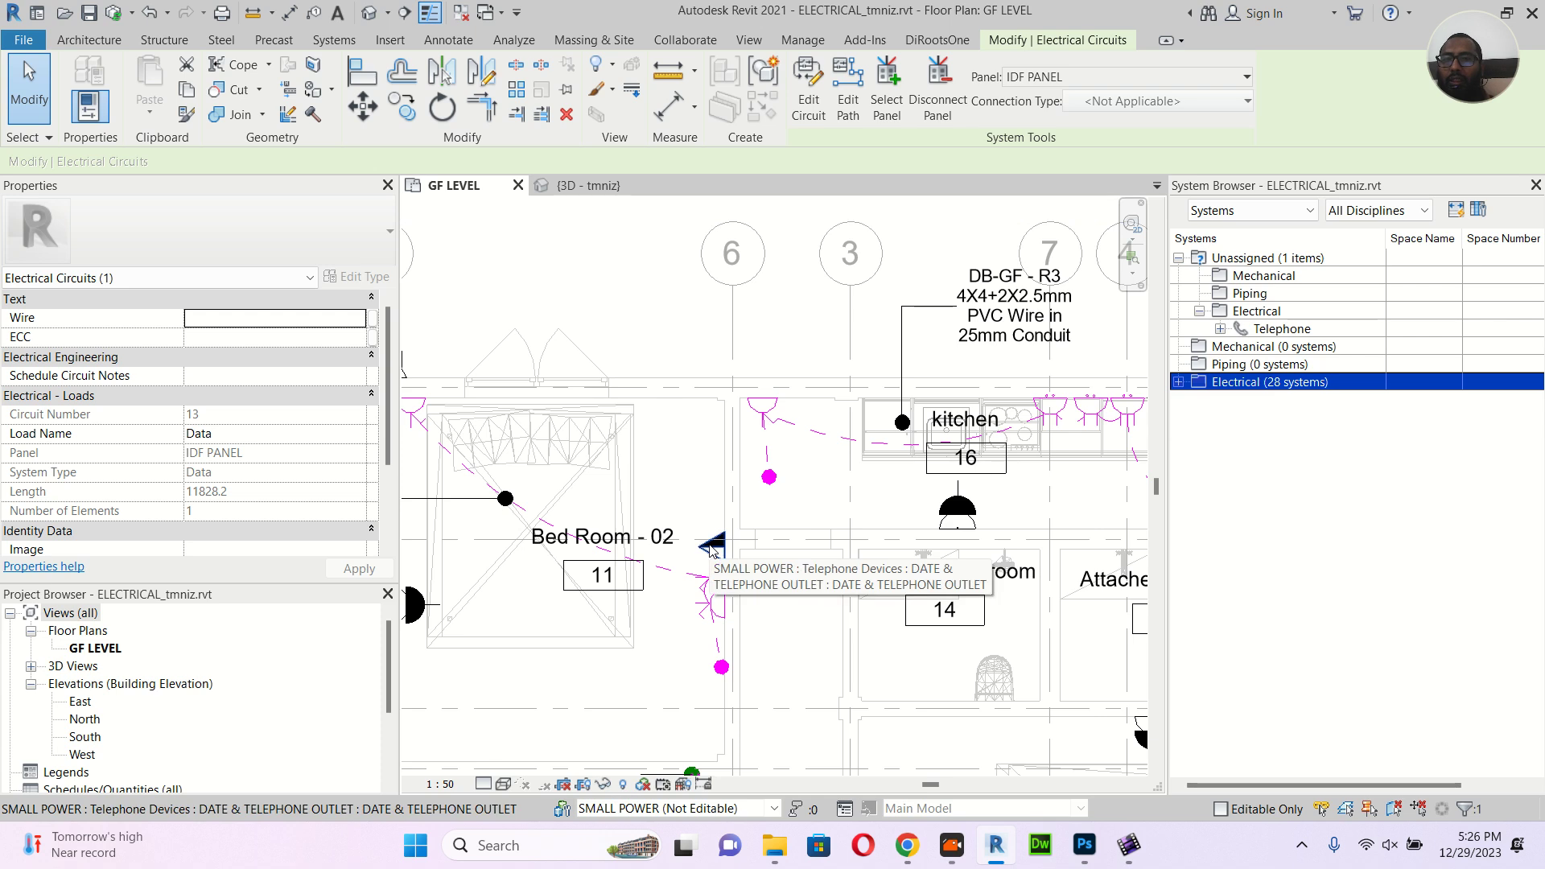
{"action": "middle_click_drag", "start_coordinate": [918, 552], "coordinate": [899, 457]}
{"action": "scroll", "coordinate": [895, 447], "scroll_direction": "down", "scroll_amount": 1}
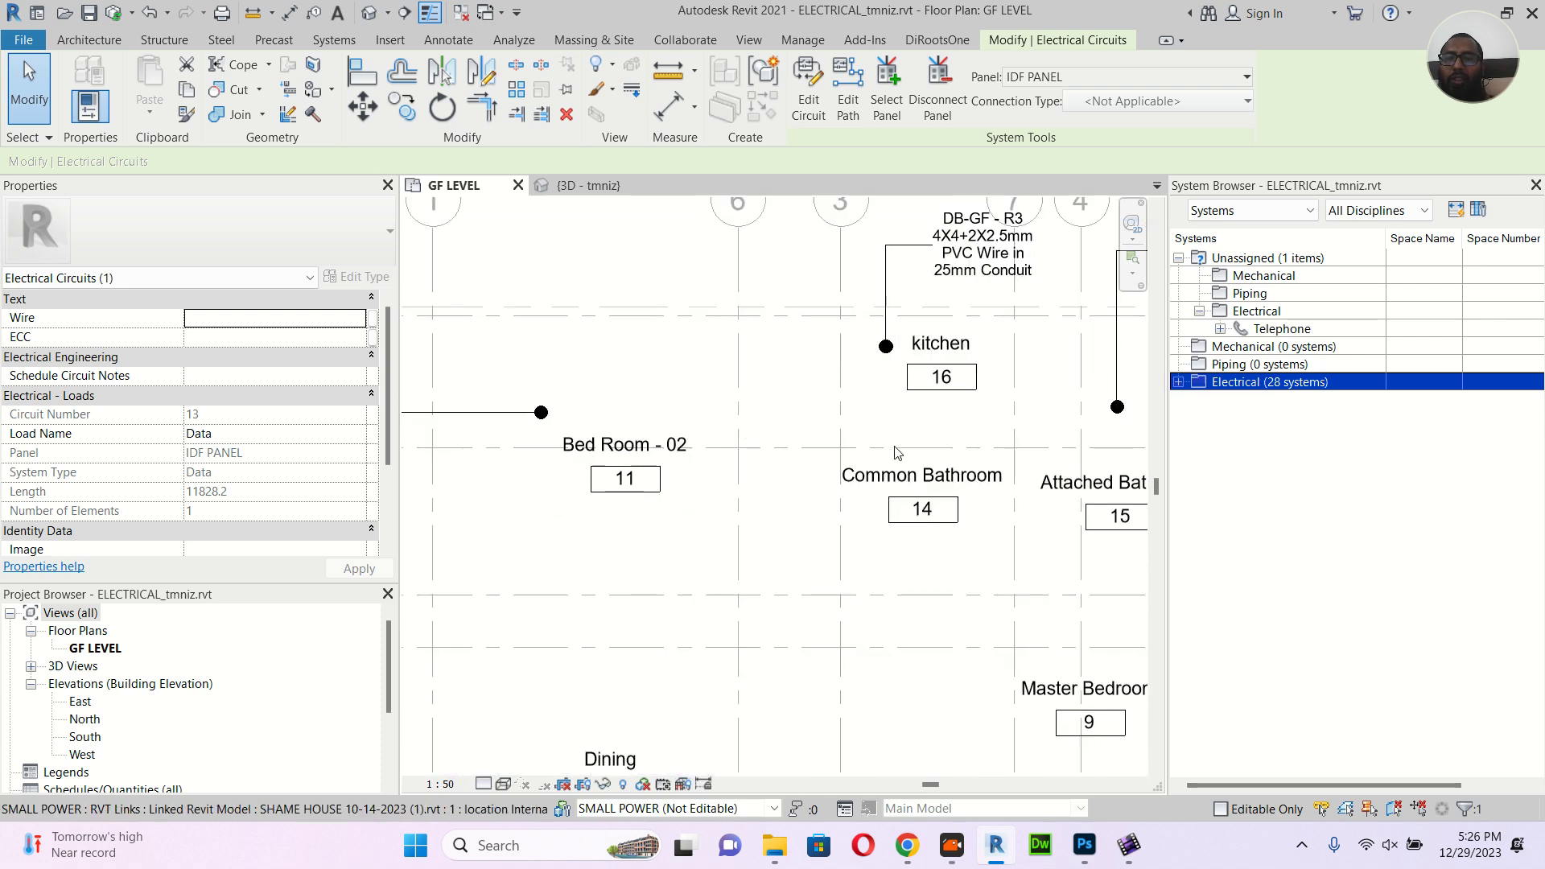
{"action": "scroll", "coordinate": [893, 450], "scroll_direction": "down", "scroll_amount": 3}
{"action": "middle_click_drag", "start_coordinate": [821, 682], "coordinate": [801, 529]}
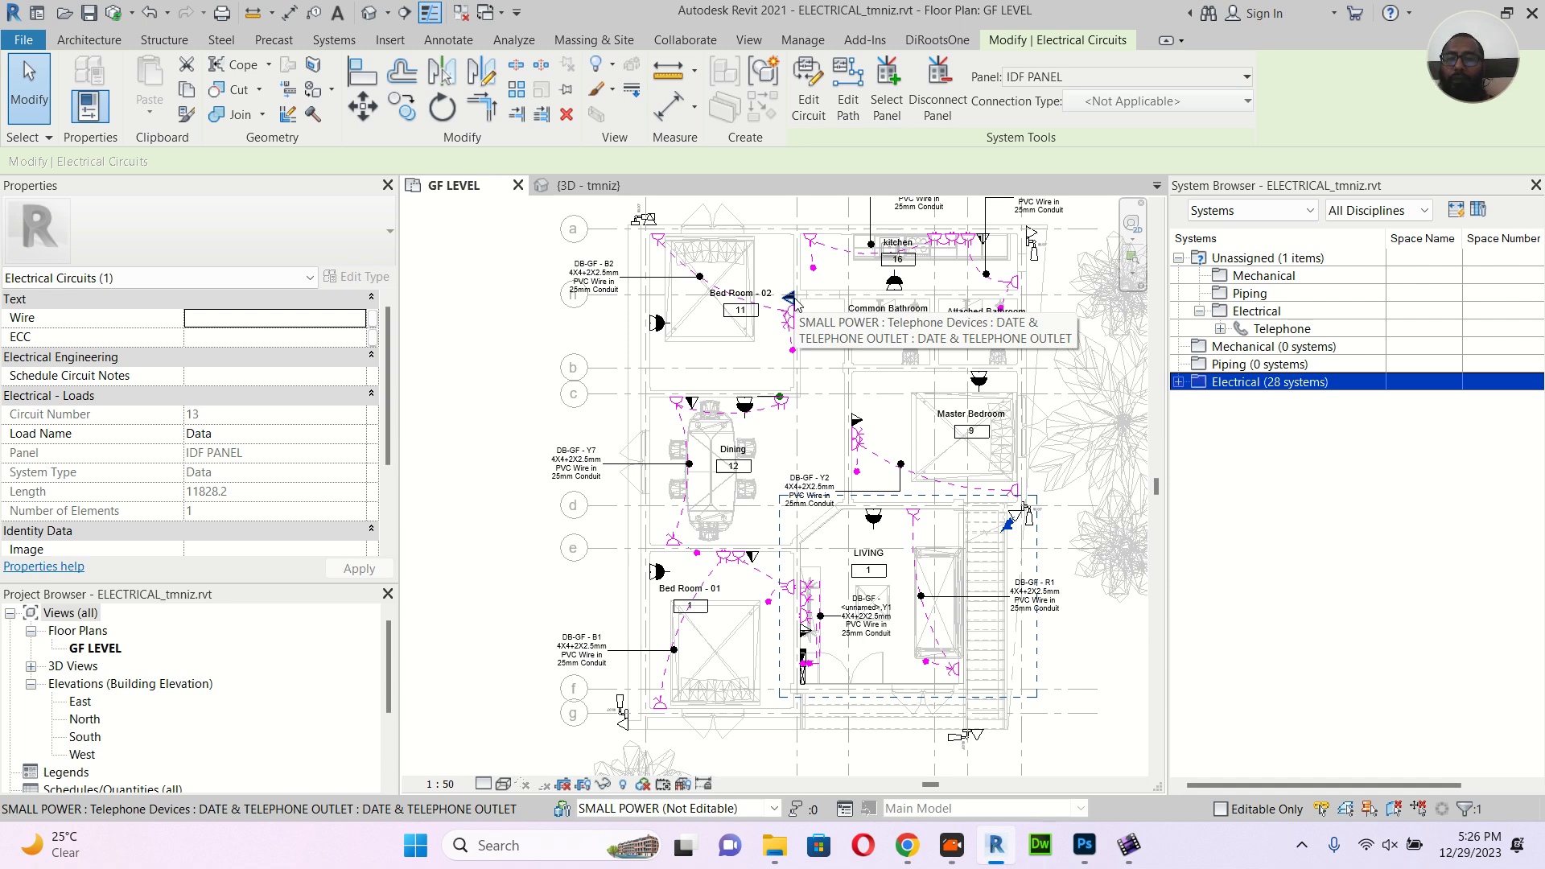
{"action": "left_click", "coordinate": [1221, 331]}
{"action": "left_click", "coordinate": [1221, 330]}
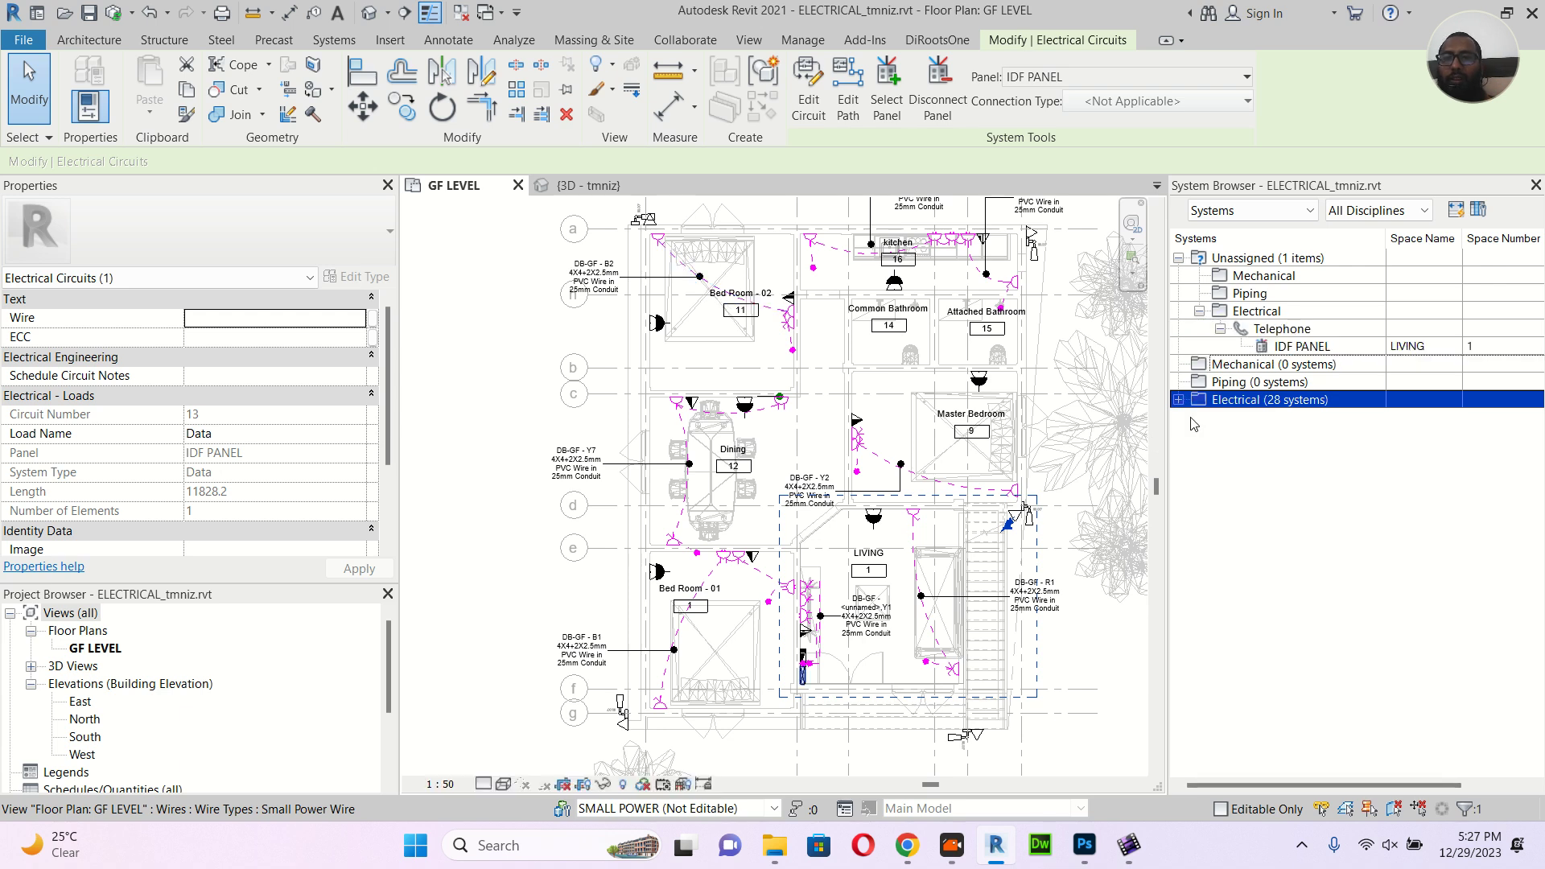
Expand the assigned Electrical systems down to the Power branch and select the DB-GF distribution board for inspection
{"action": "left_click", "coordinate": [1179, 400]}
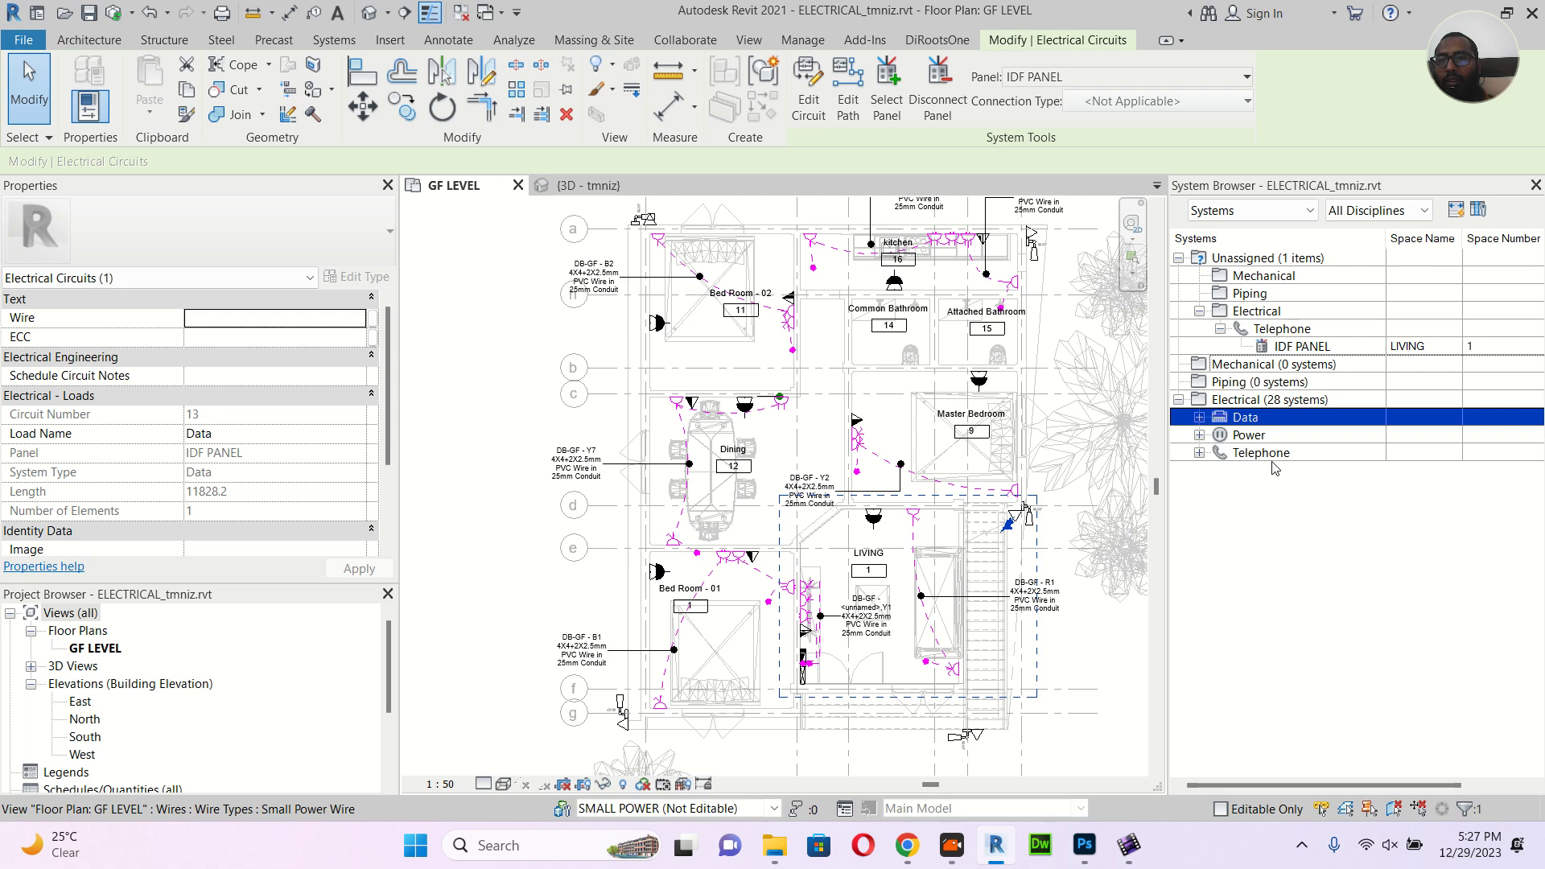
{"action": "left_click", "coordinate": [1199, 436]}
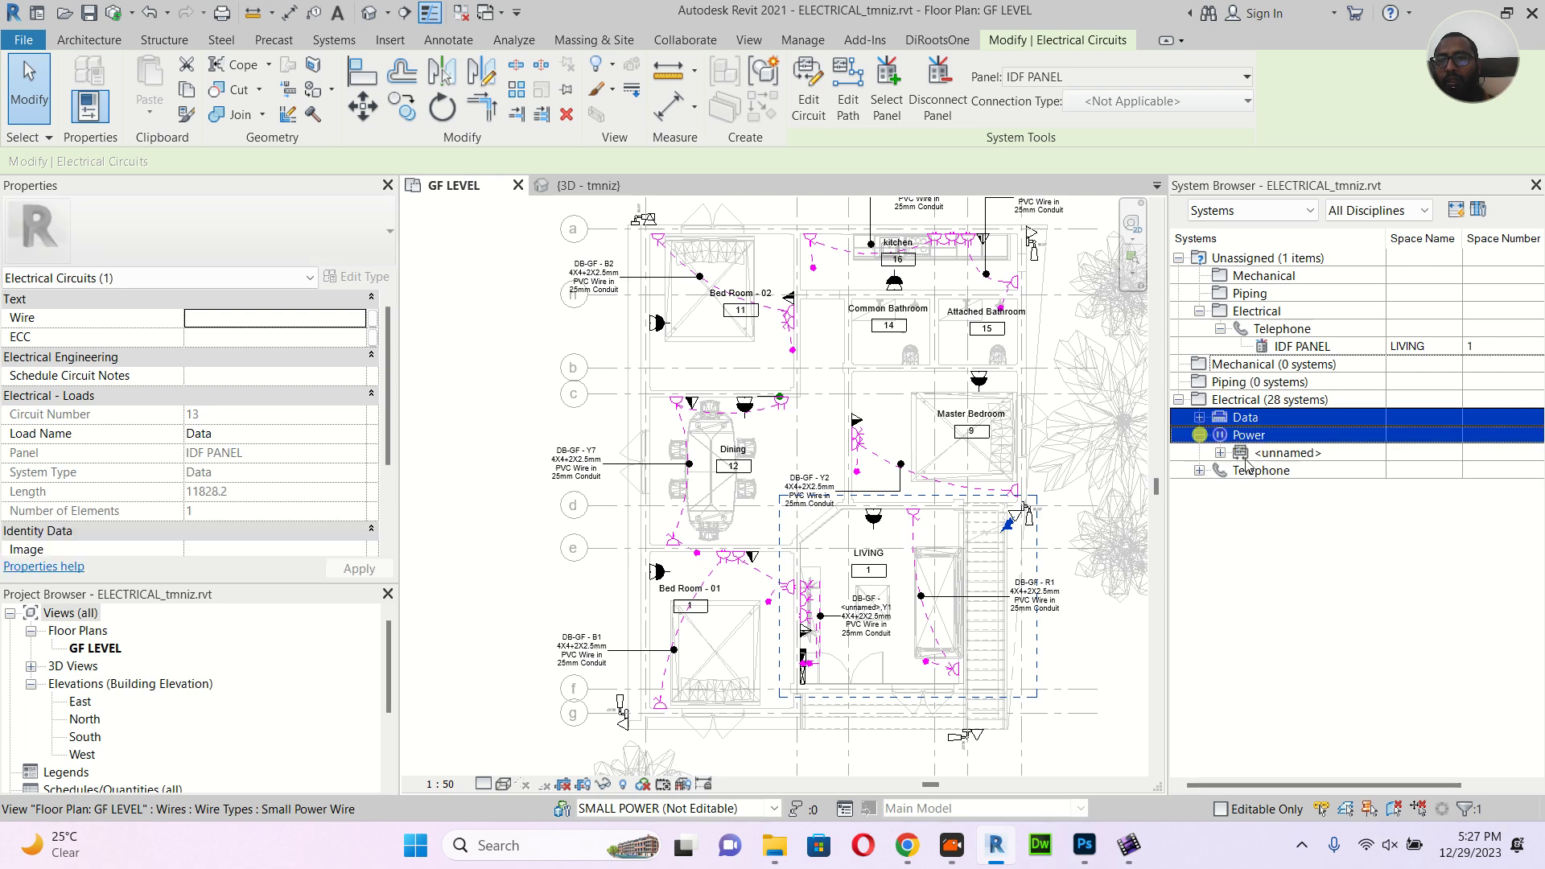
{"action": "left_click", "coordinate": [1219, 453]}
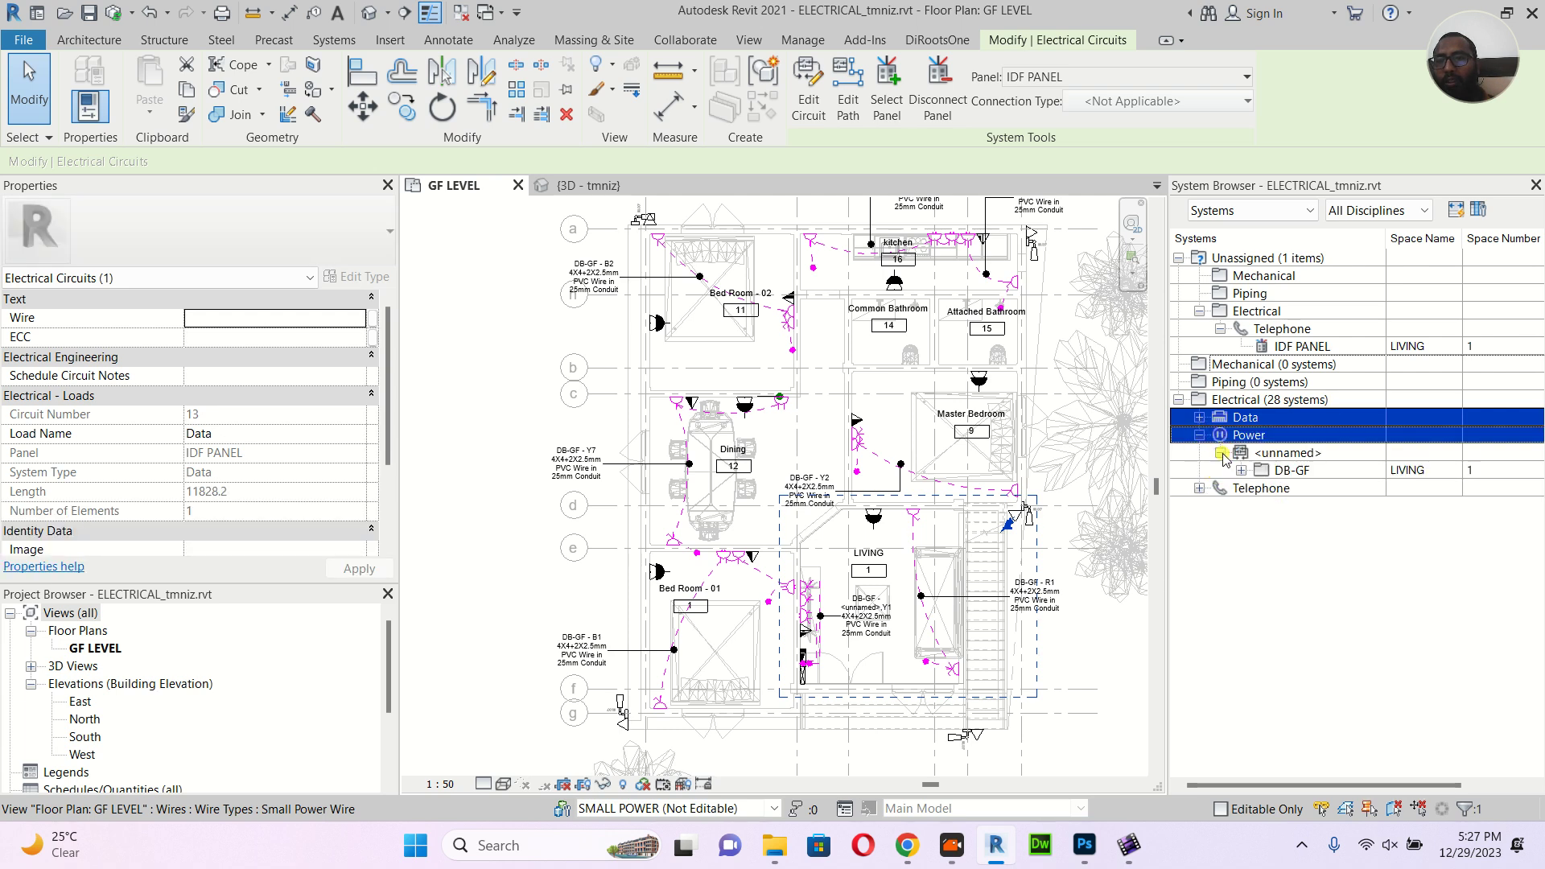
{"action": "left_click", "coordinate": [1273, 472]}
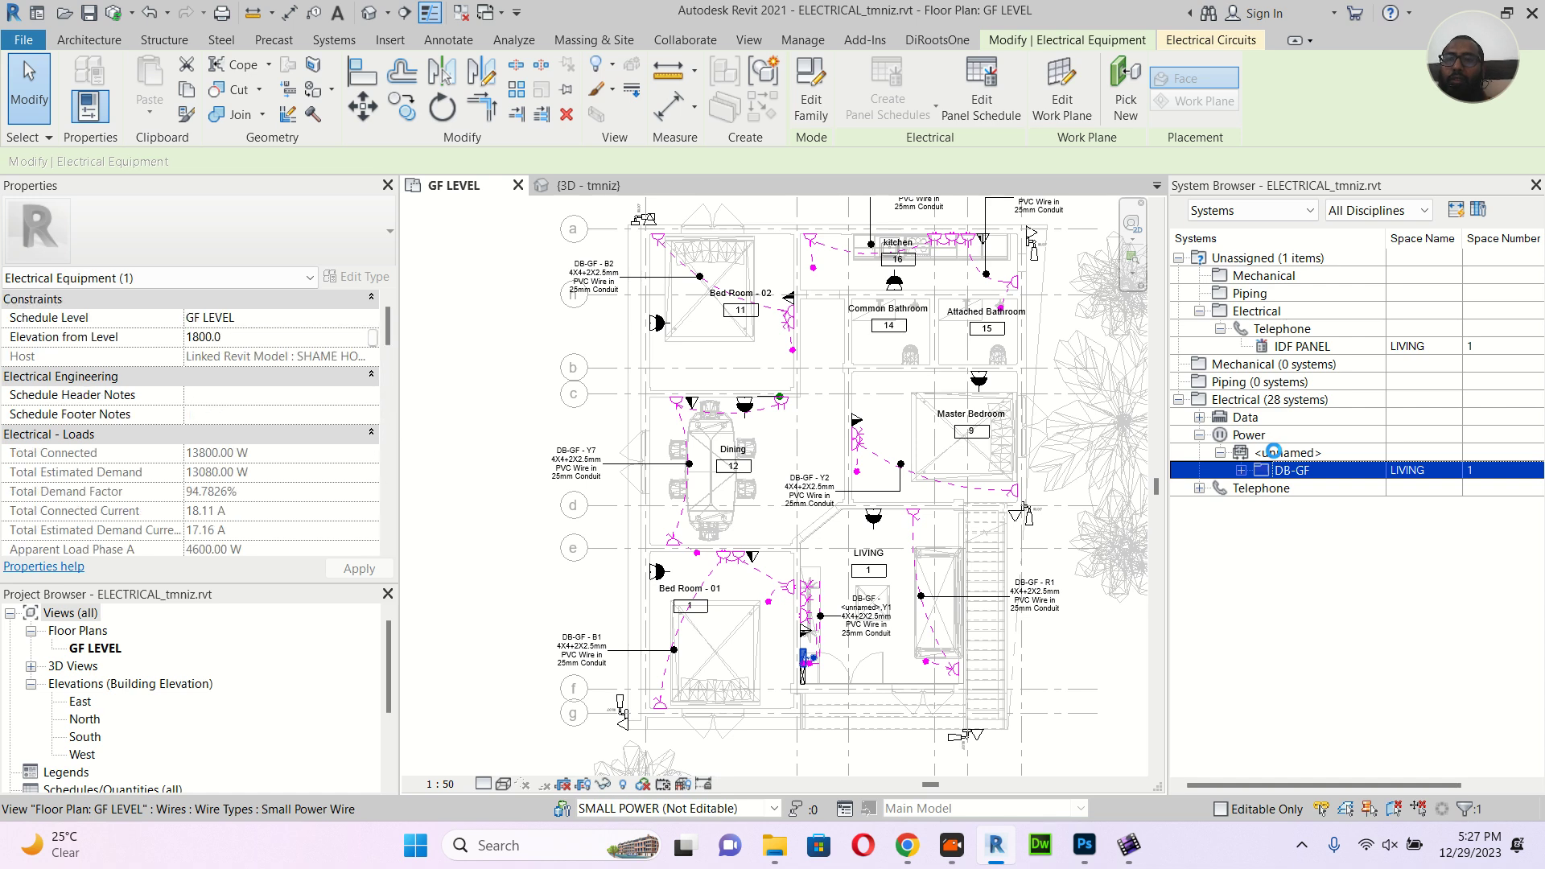
{"action": "left_click", "coordinate": [1275, 455]}
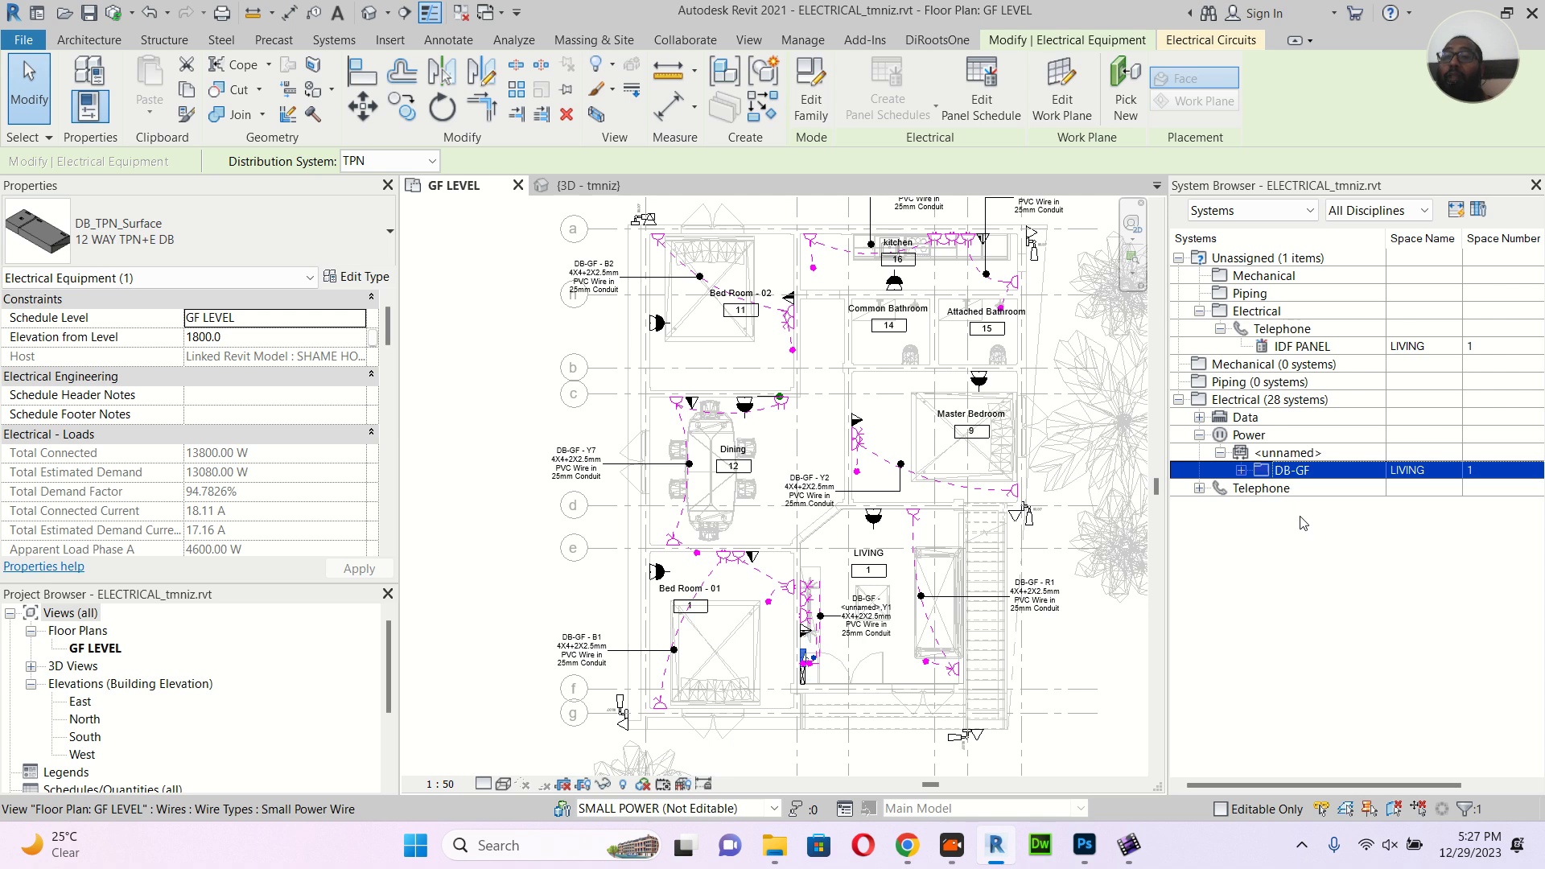
Select the unnamed Power system and expand the assigned Data and Telephone systems down to IDF PANEL in the System Browser
{"action": "left_click", "coordinate": [1287, 455]}
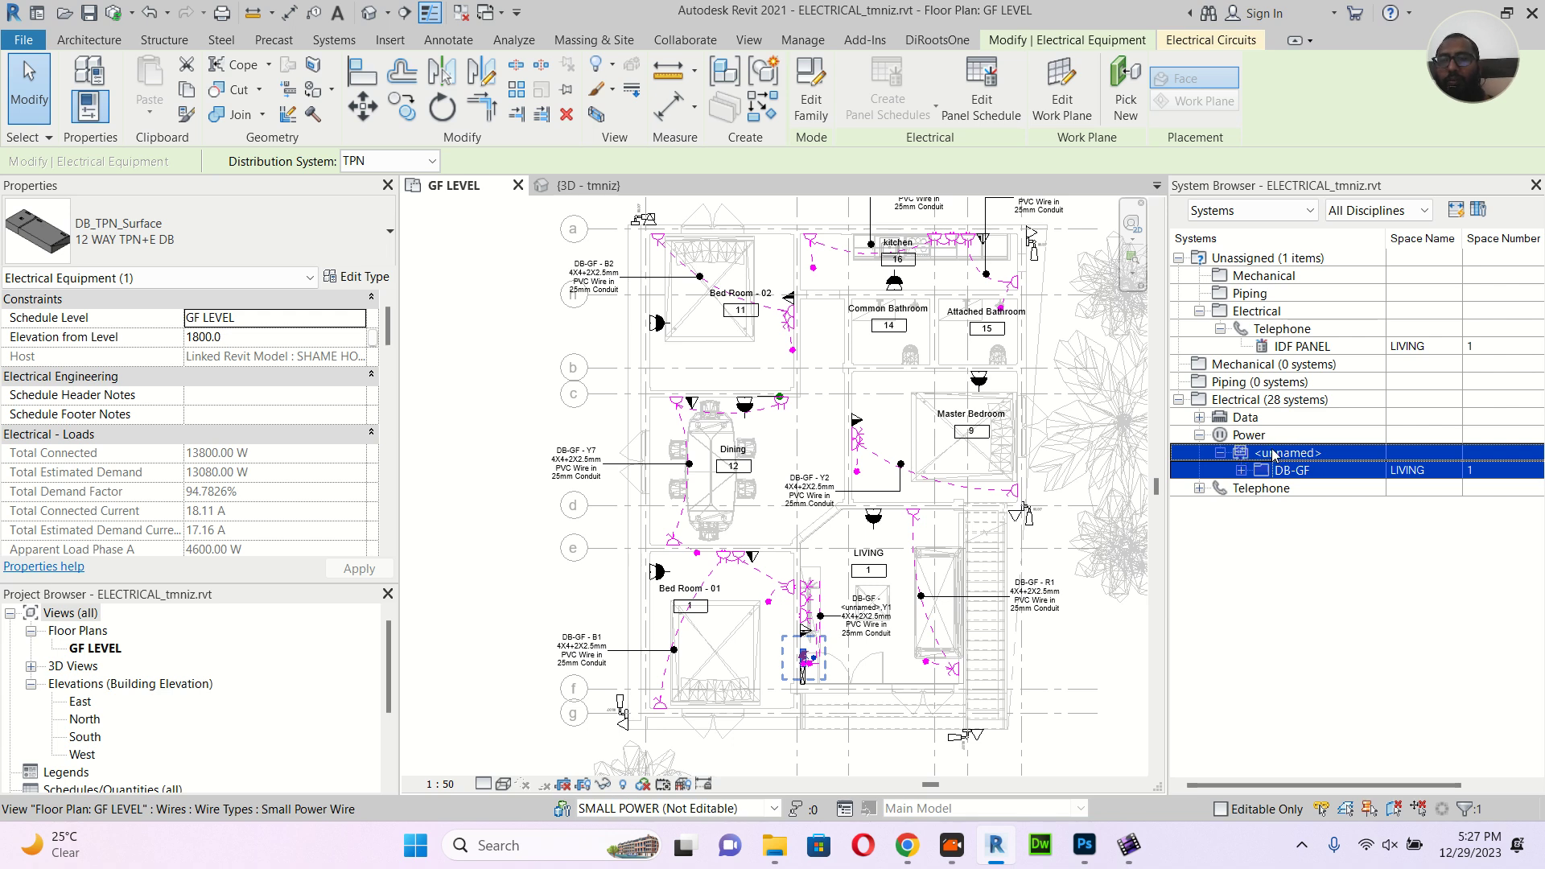
{"action": "left_click", "coordinate": [1198, 488]}
{"action": "left_click", "coordinate": [1230, 505]}
{"action": "double_click", "coordinate": [1208, 422]}
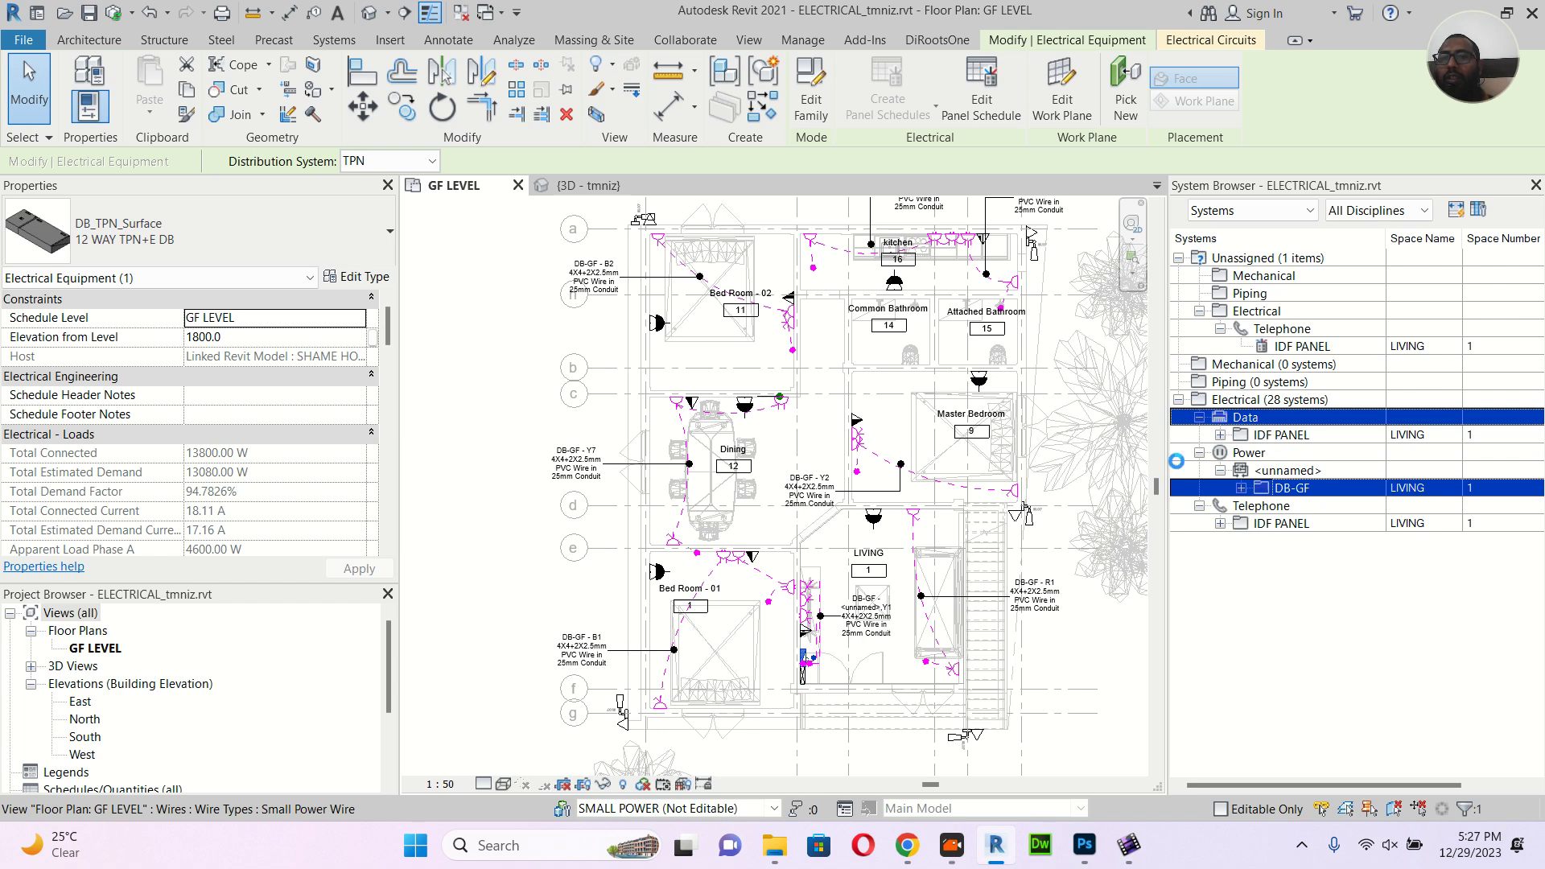
{"action": "left_click", "coordinate": [1331, 330]}
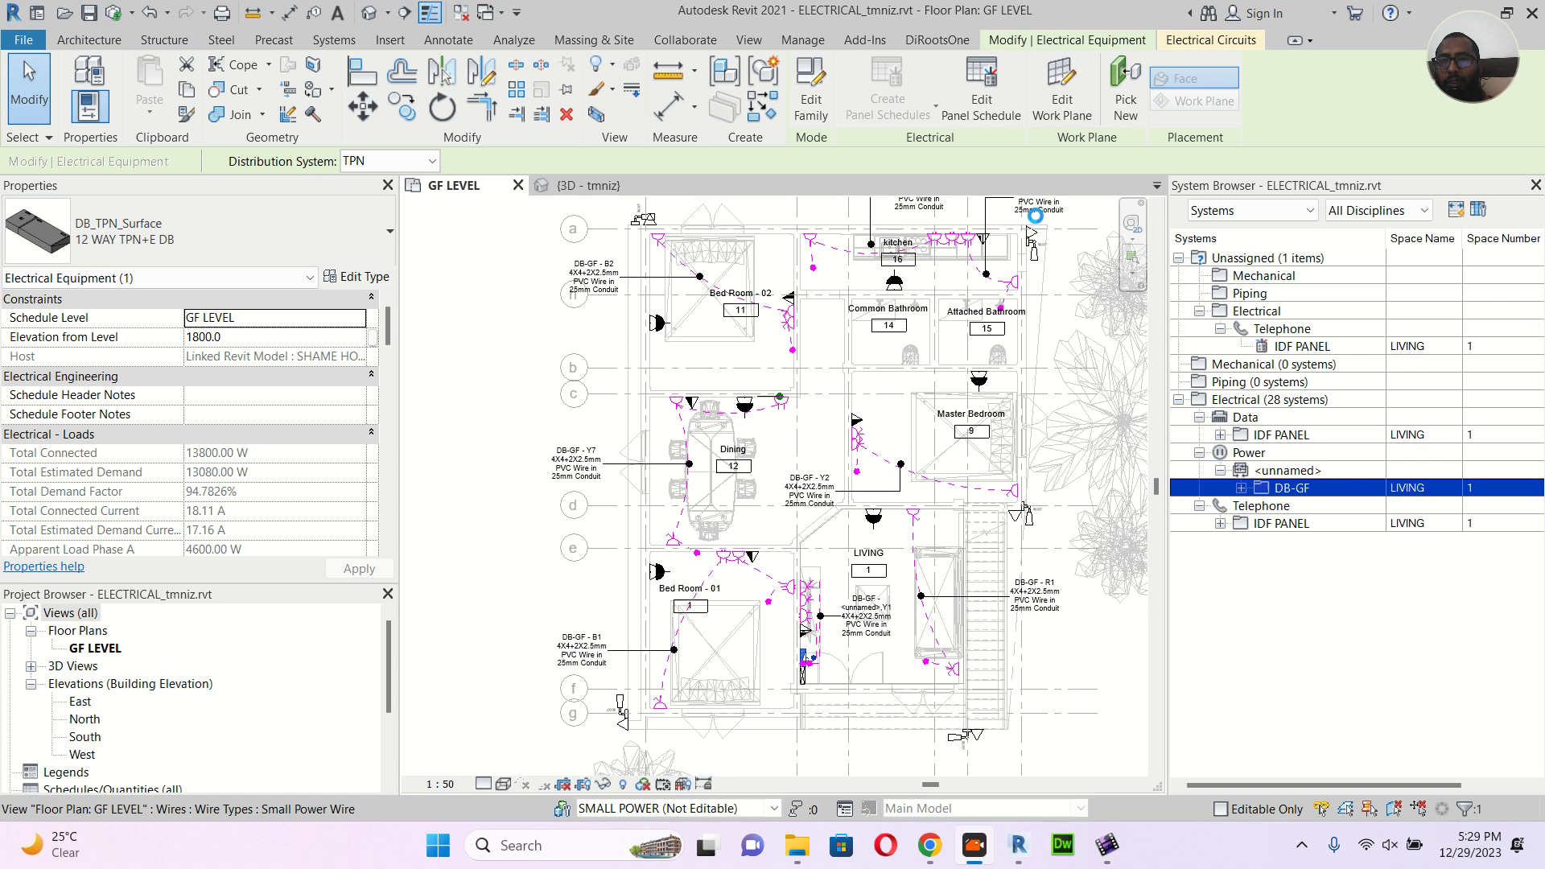
Close the System Browser and inspect the CCTV camera outside the kitchen on the GF LEVEL plan
{"action": "scroll", "coordinate": [1035, 216], "scroll_direction": "up", "scroll_amount": 2}
{"action": "scroll", "coordinate": [1020, 251], "scroll_direction": "up", "scroll_amount": 2}
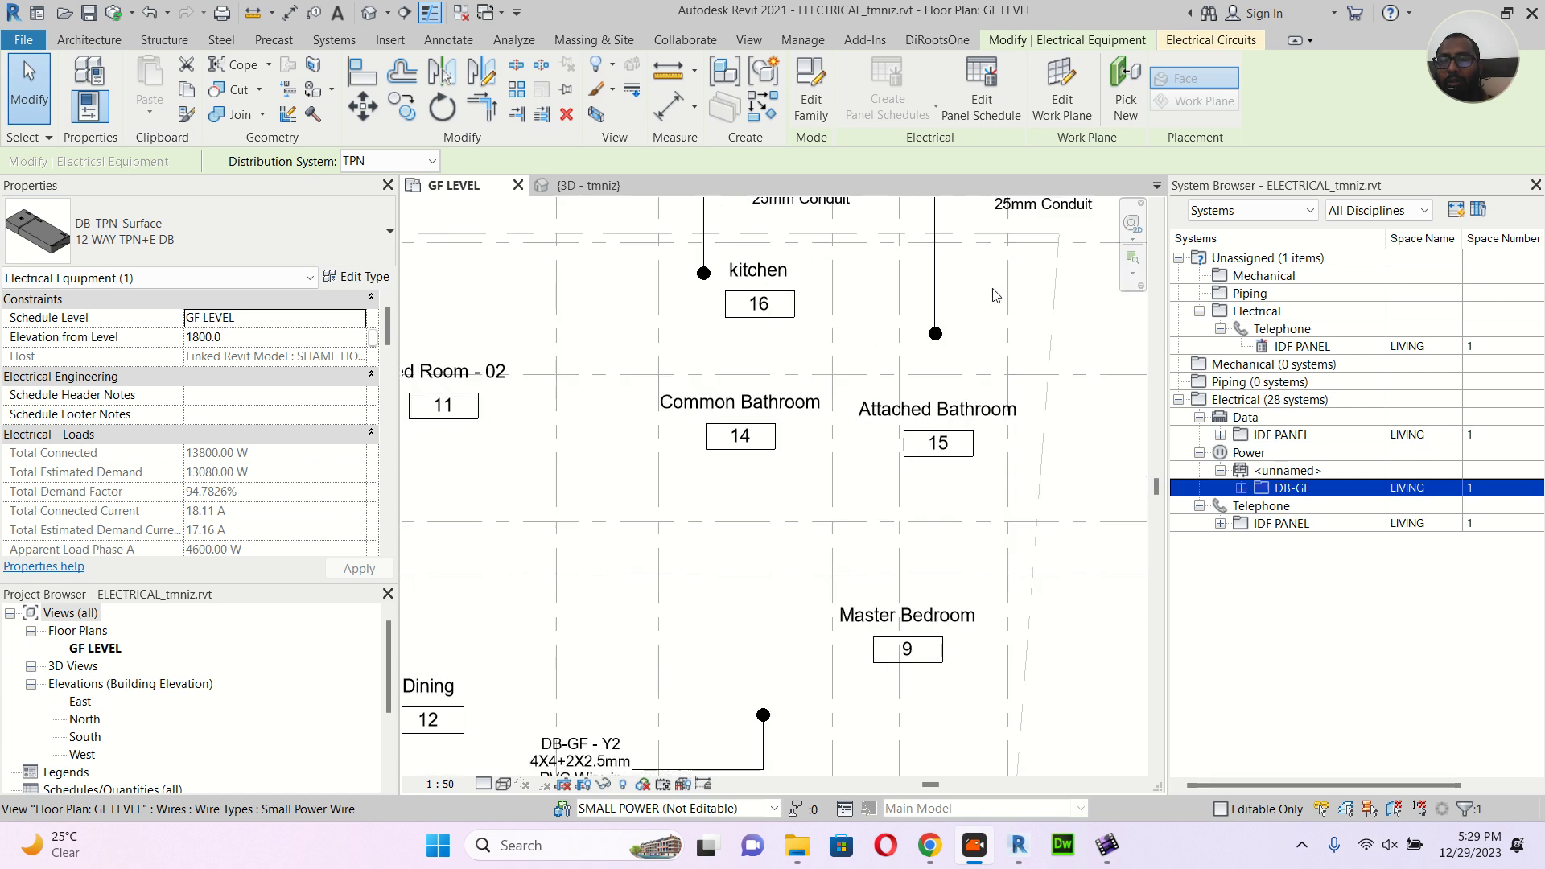
{"action": "left_click", "coordinate": [980, 326]}
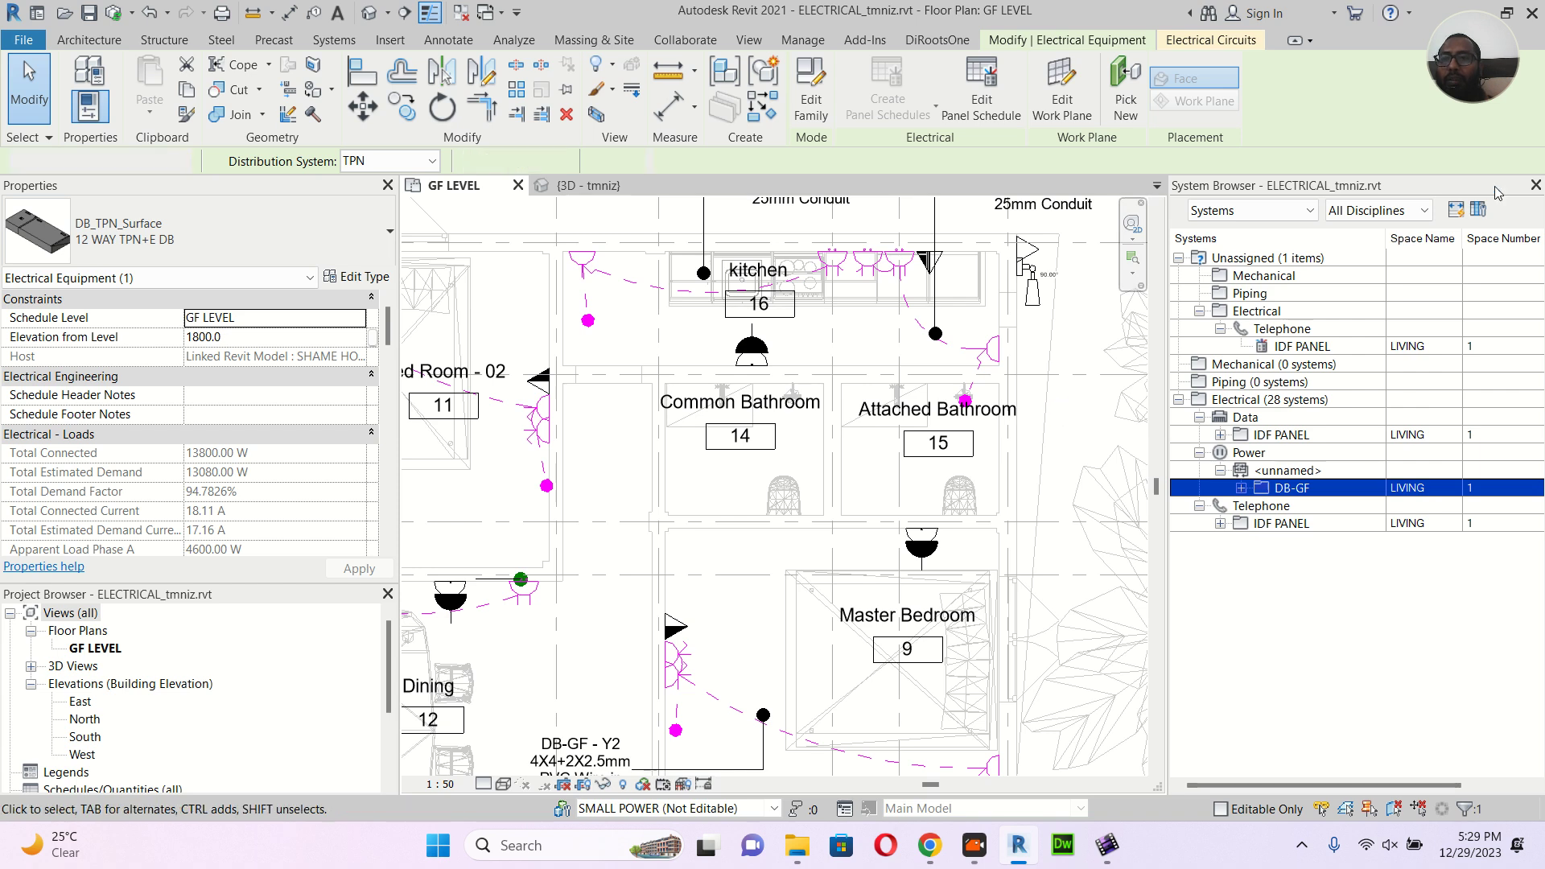
{"action": "left_click", "coordinate": [1536, 185]}
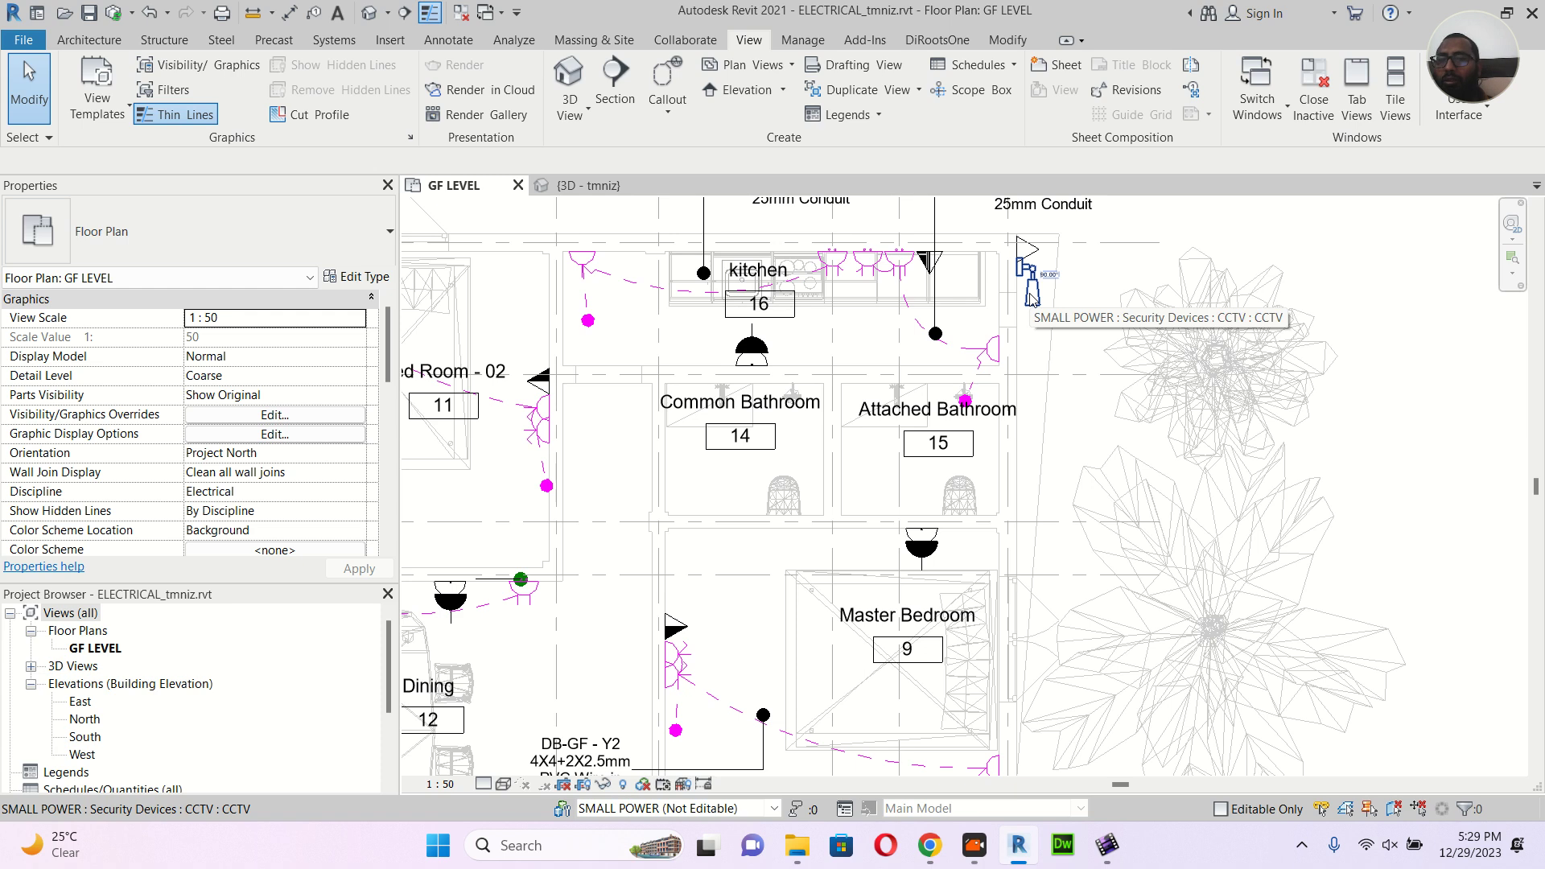
{"action": "left_click", "coordinate": [1344, 809]}
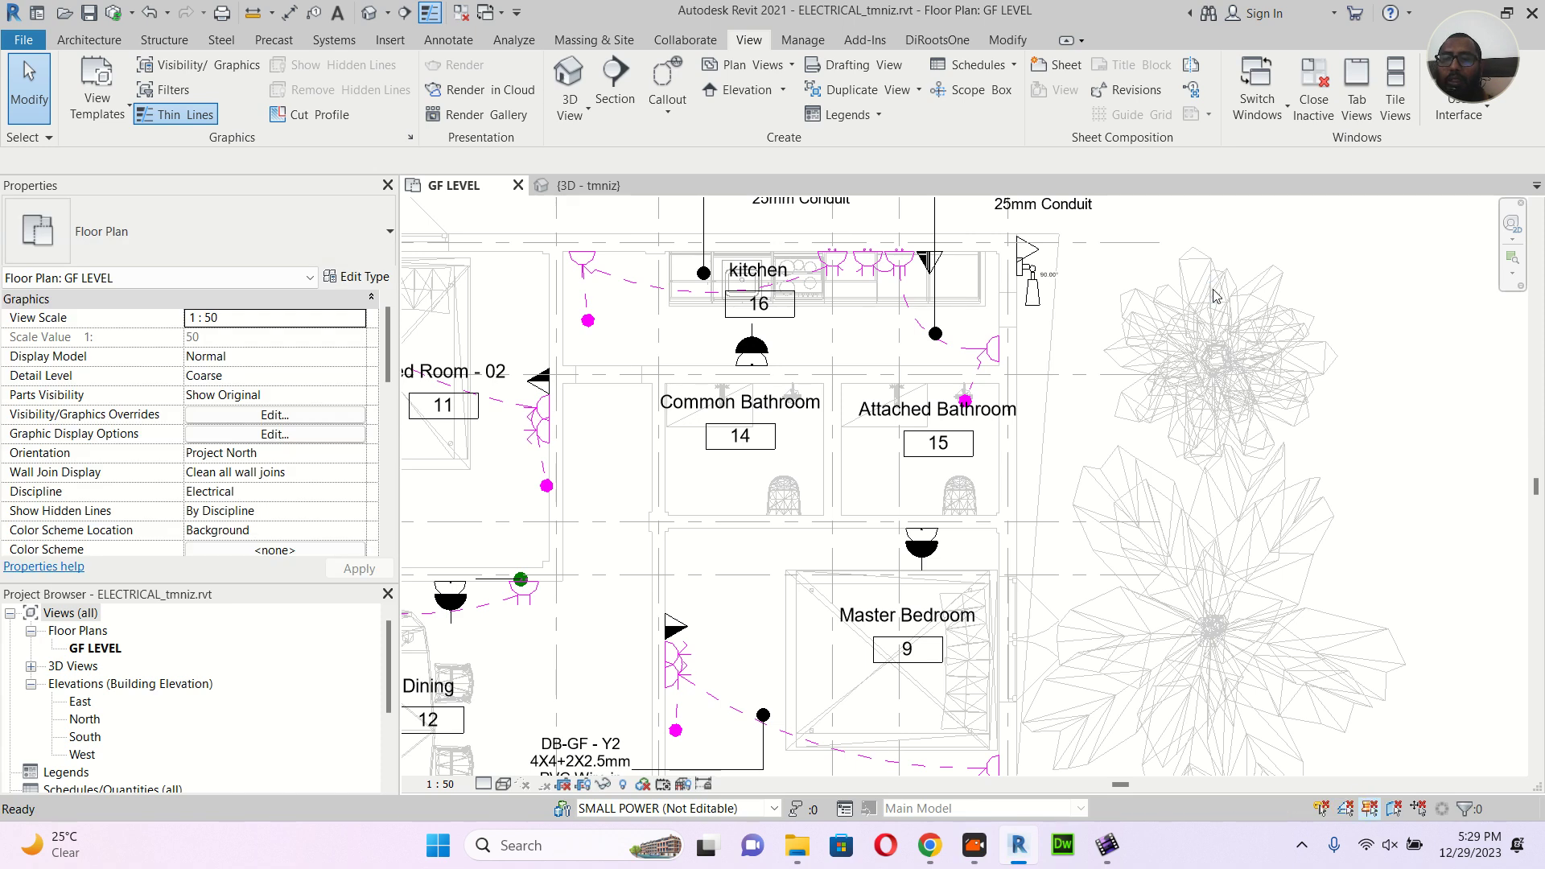
Locate IDF PANEL beside the distribution board at the living room entrance on the floor plan
{"action": "scroll", "coordinate": [1129, 373], "scroll_direction": "down", "scroll_amount": 3}
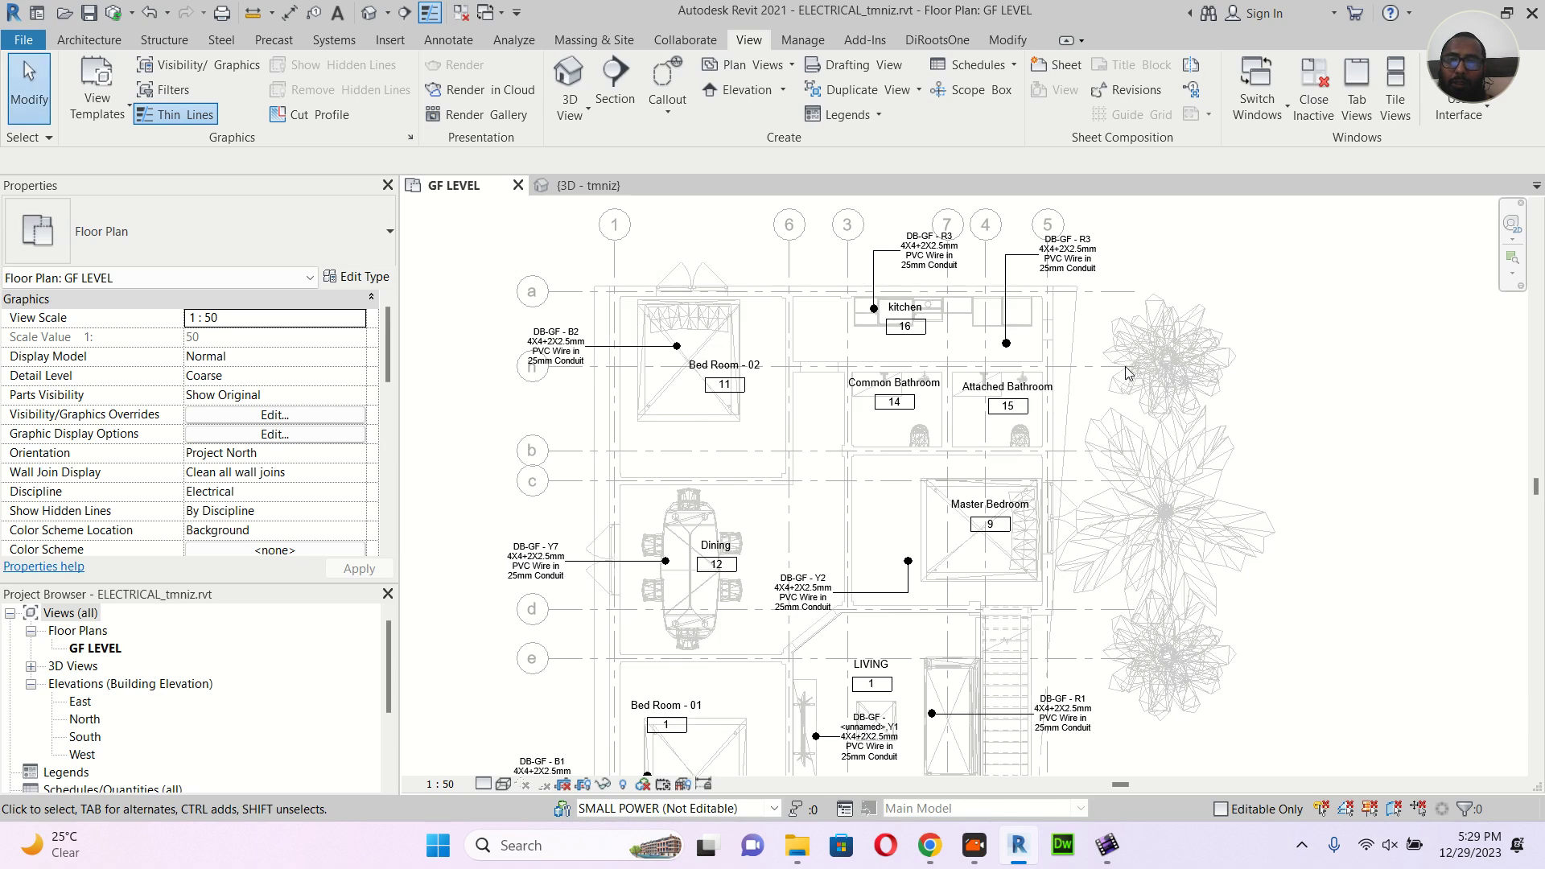
{"action": "middle_click_drag", "start_coordinate": [795, 534], "coordinate": [797, 302]}
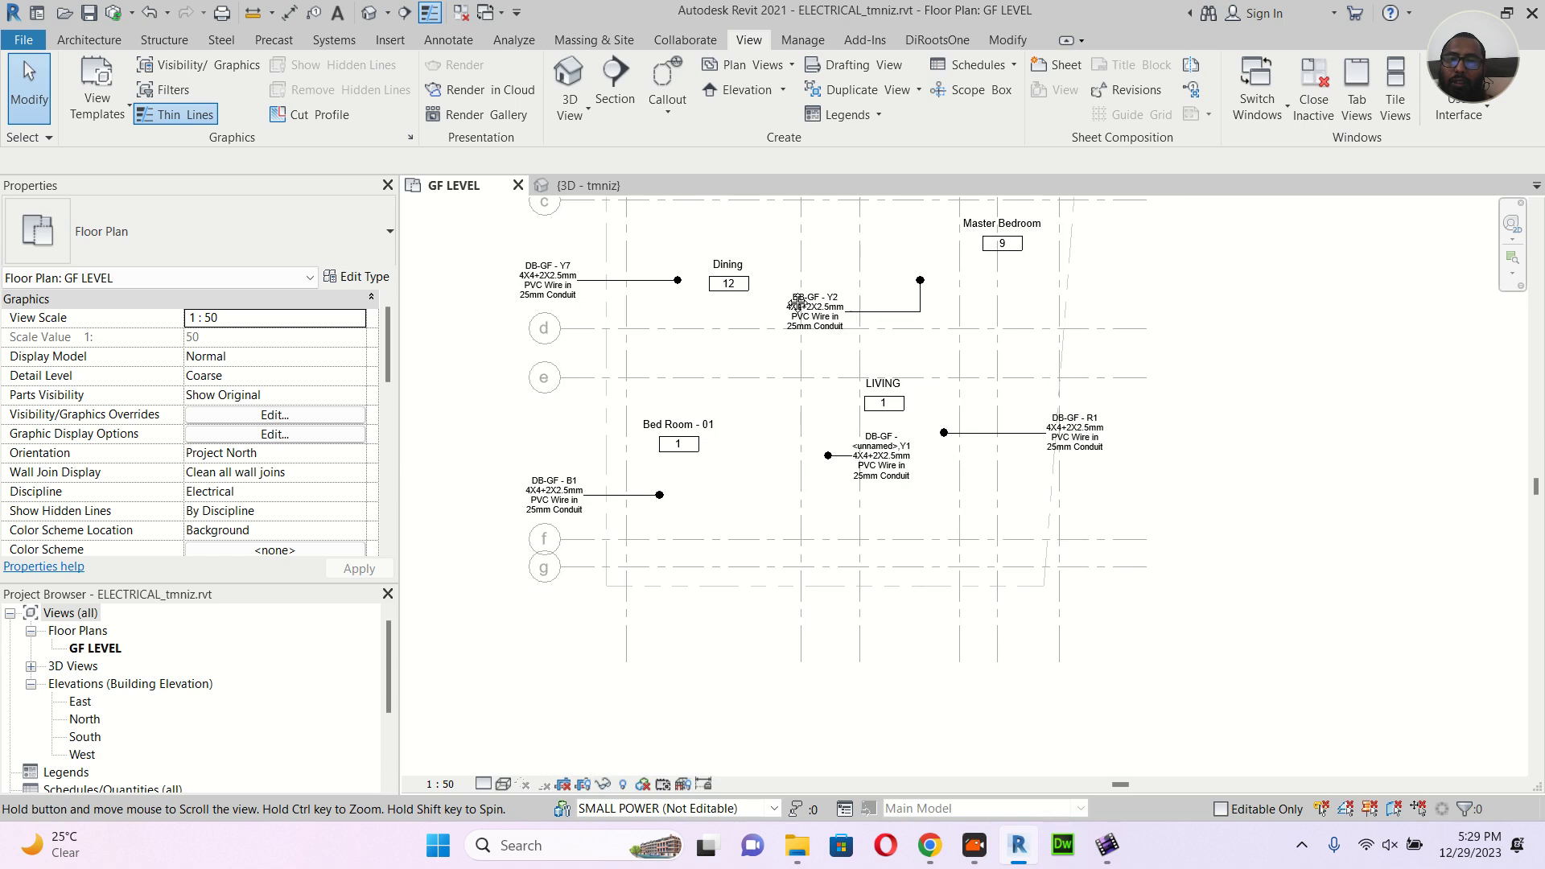
{"action": "scroll", "coordinate": [805, 537], "scroll_direction": "up", "scroll_amount": 4}
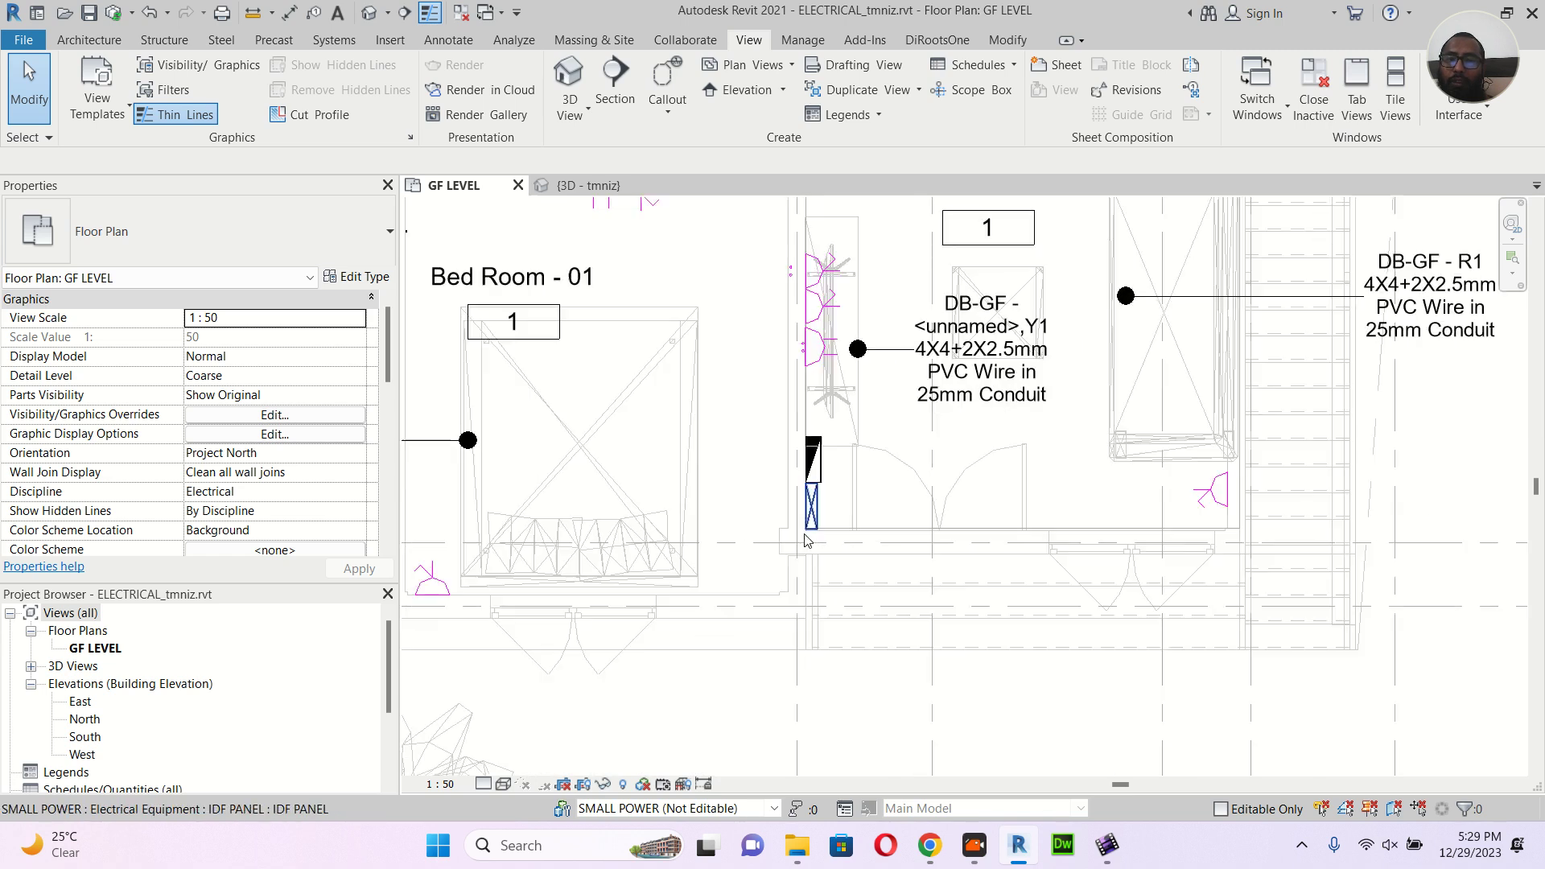
{"action": "scroll", "coordinate": [808, 541], "scroll_direction": "up", "scroll_amount": 3}
{"action": "scroll", "coordinate": [819, 505], "scroll_direction": "down", "scroll_amount": 1}
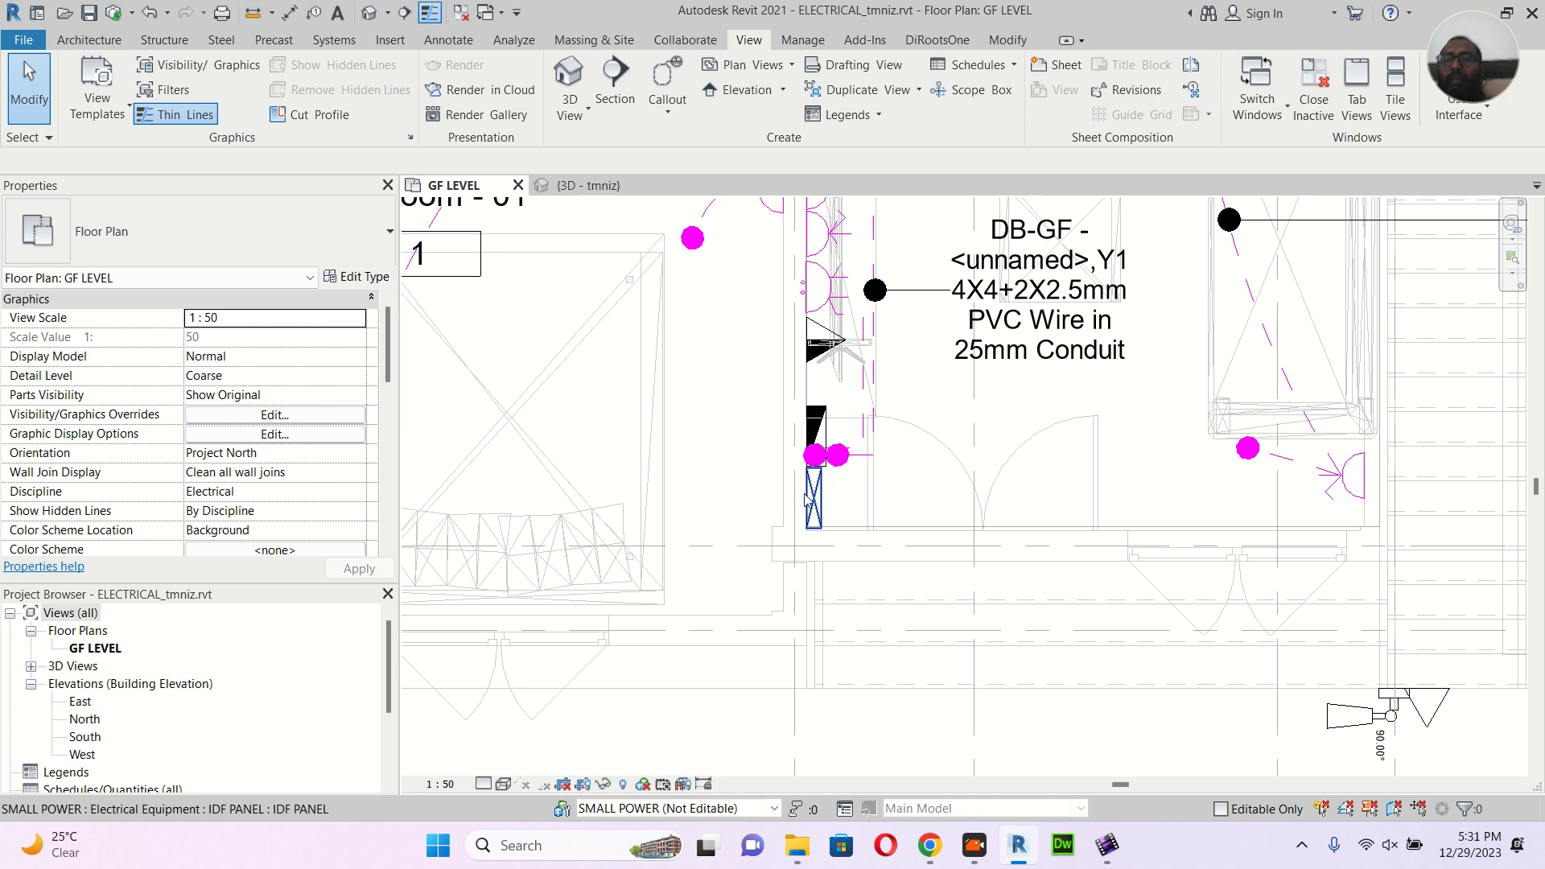
Switch to Chrome, close the music download page and open a new tab
{"action": "left_click", "coordinate": [932, 847]}
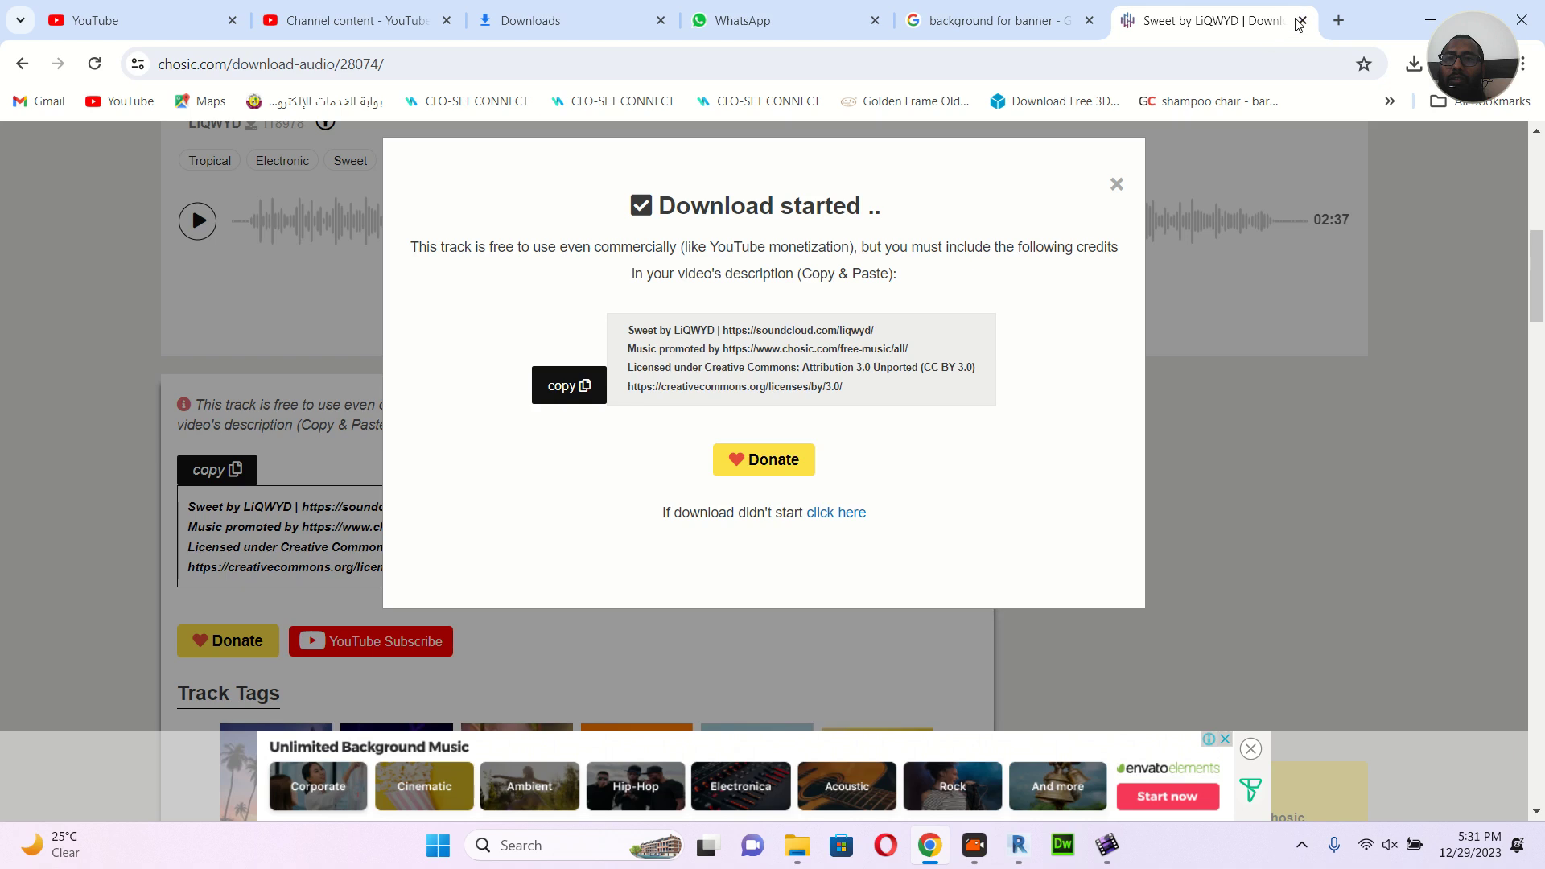
{"action": "left_click", "coordinate": [1301, 21]}
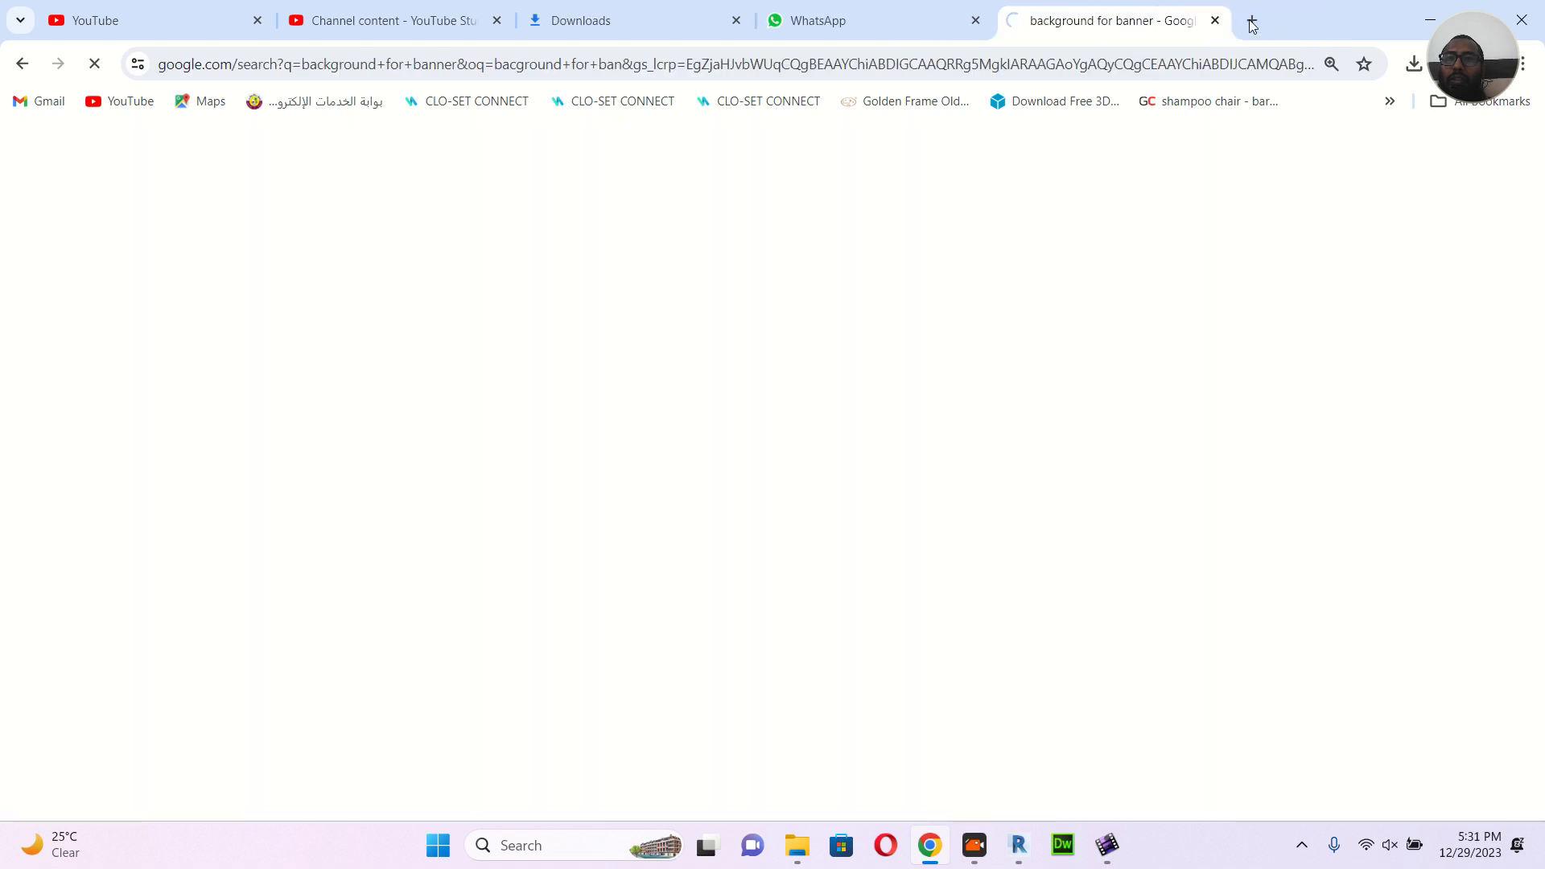
{"action": "left_click", "coordinate": [1251, 20]}
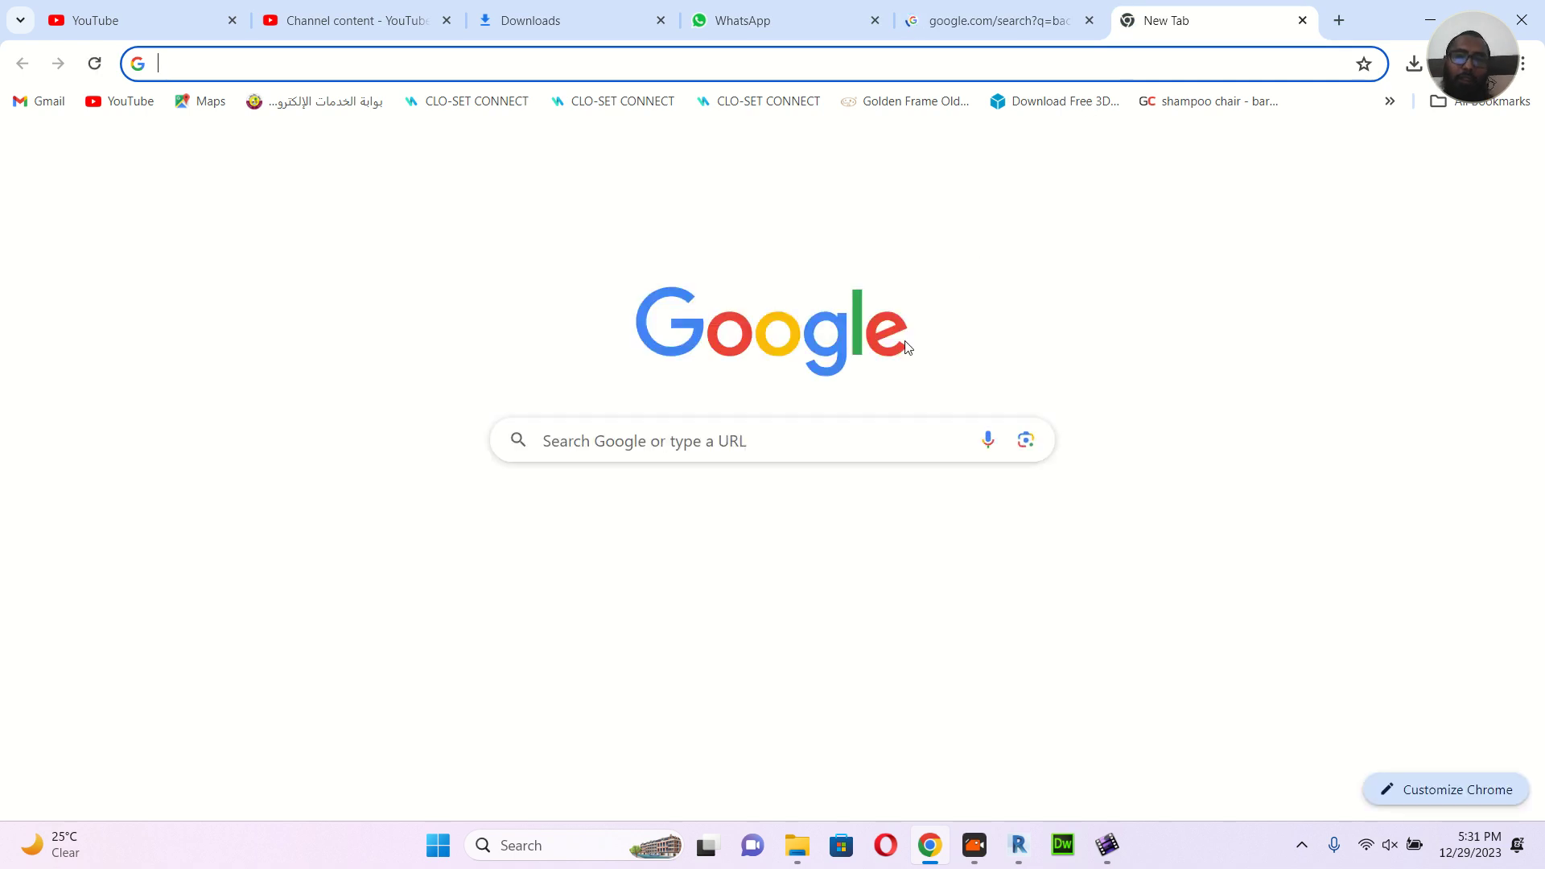
Search Google for "spur outlet"
{"action": "left_click", "coordinate": [831, 442]}
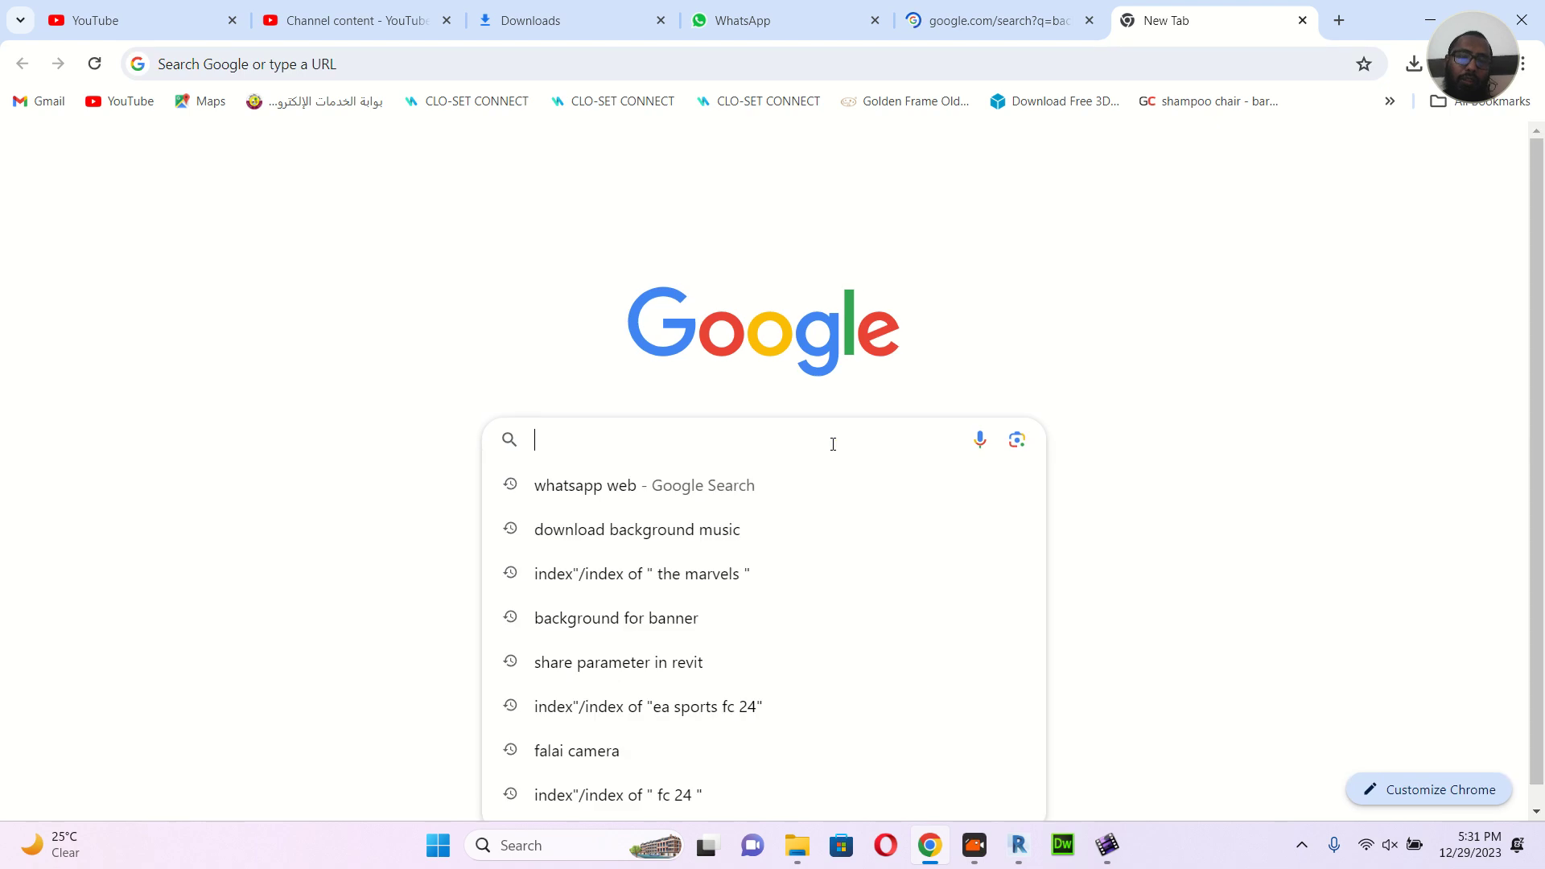
{"action": "type", "text": "spu"}
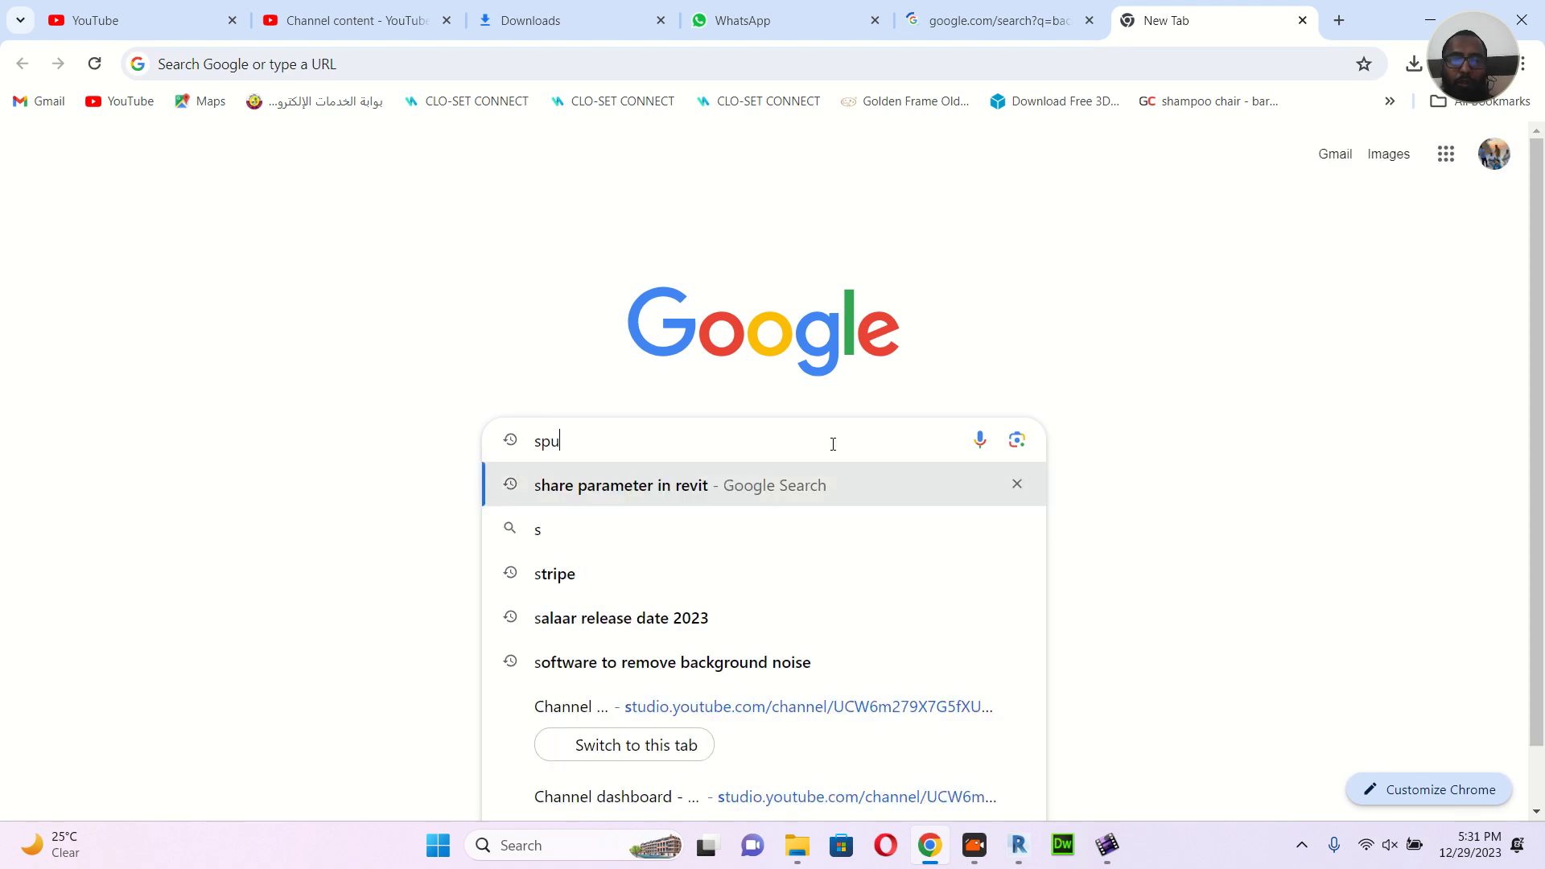
{"action": "type", "text": "re"}
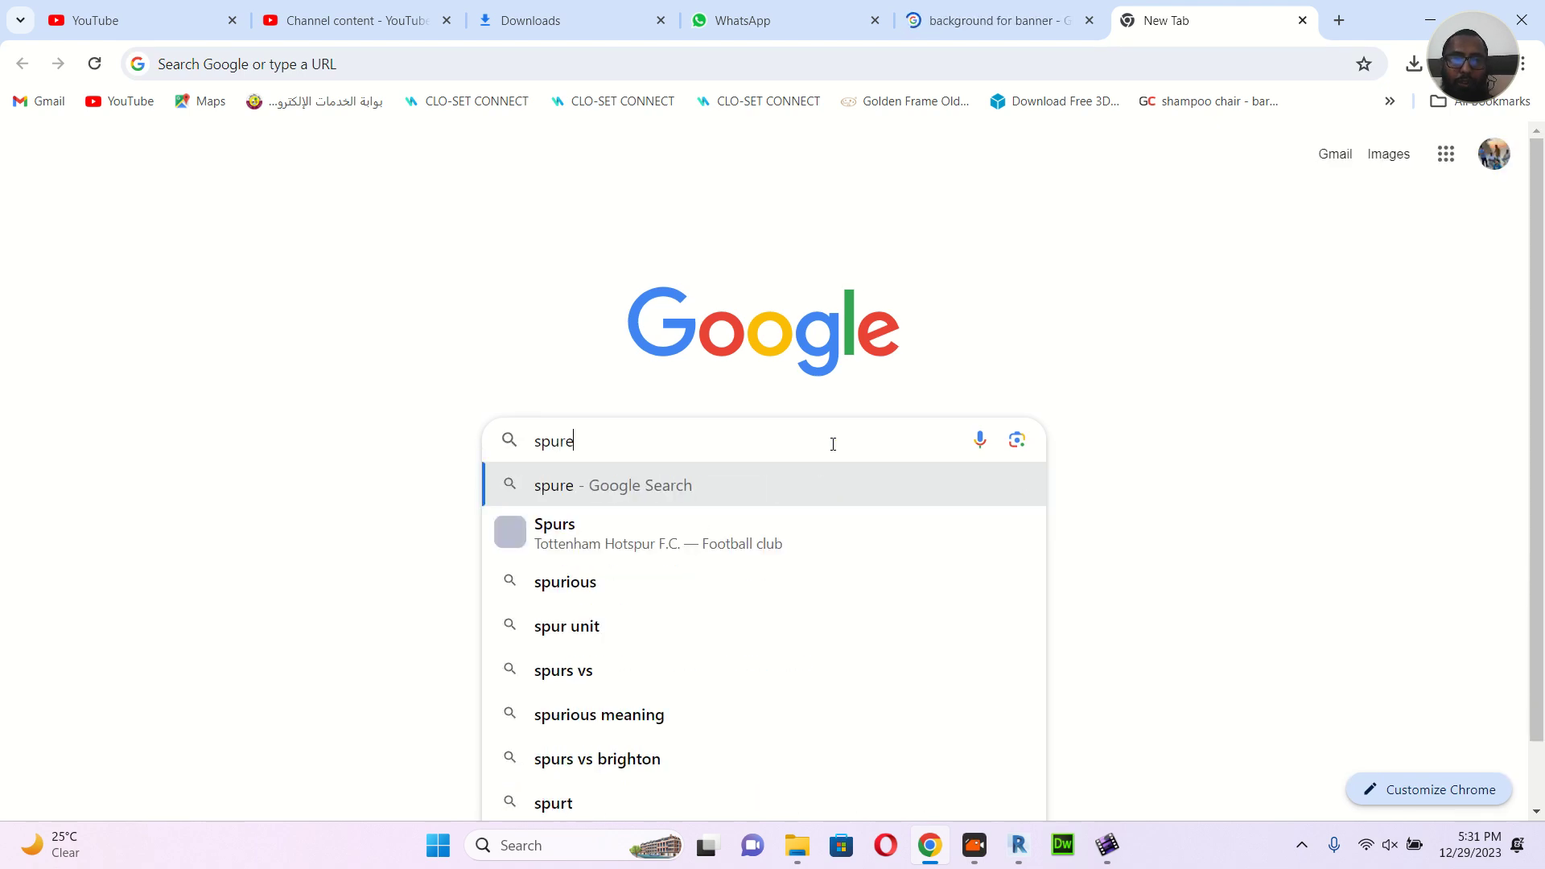
{"action": "type", "text": " o"}
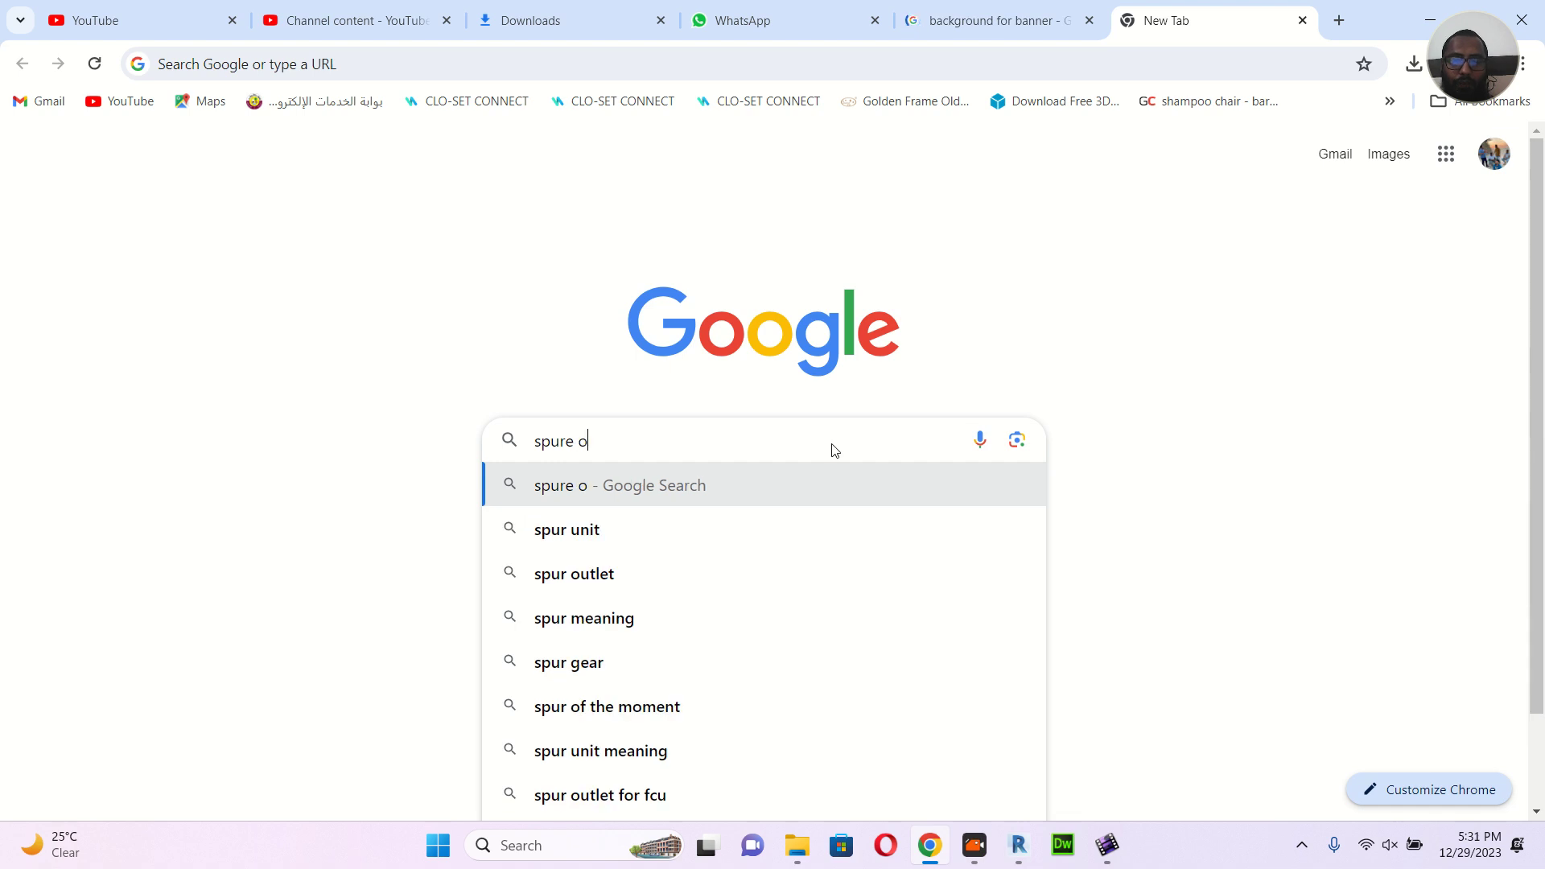
{"action": "type", "text": "utle"}
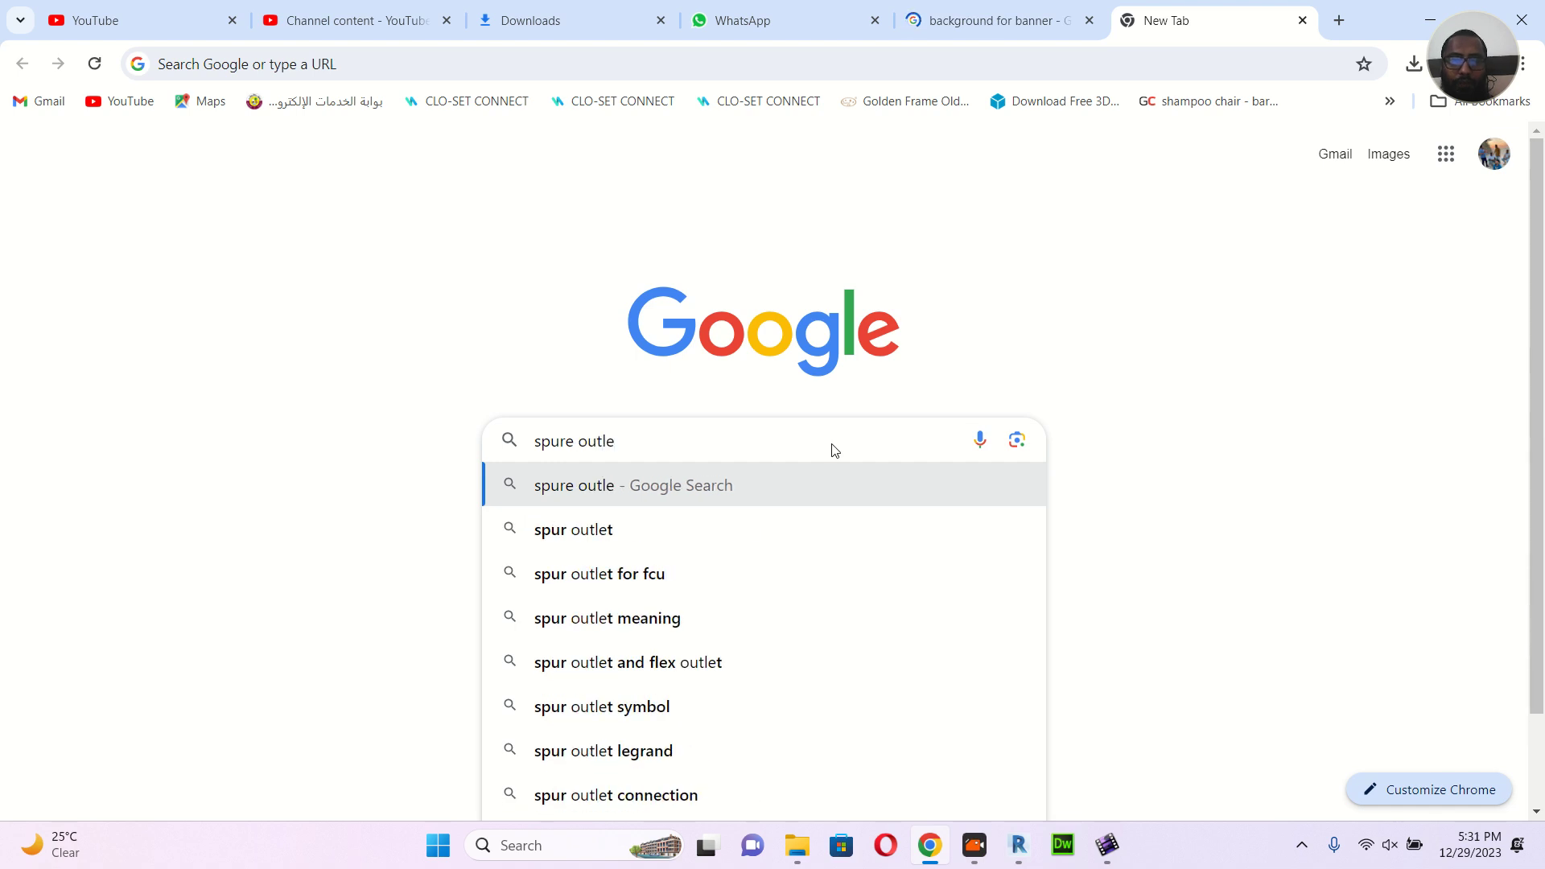
{"action": "left_click", "coordinate": [612, 541]}
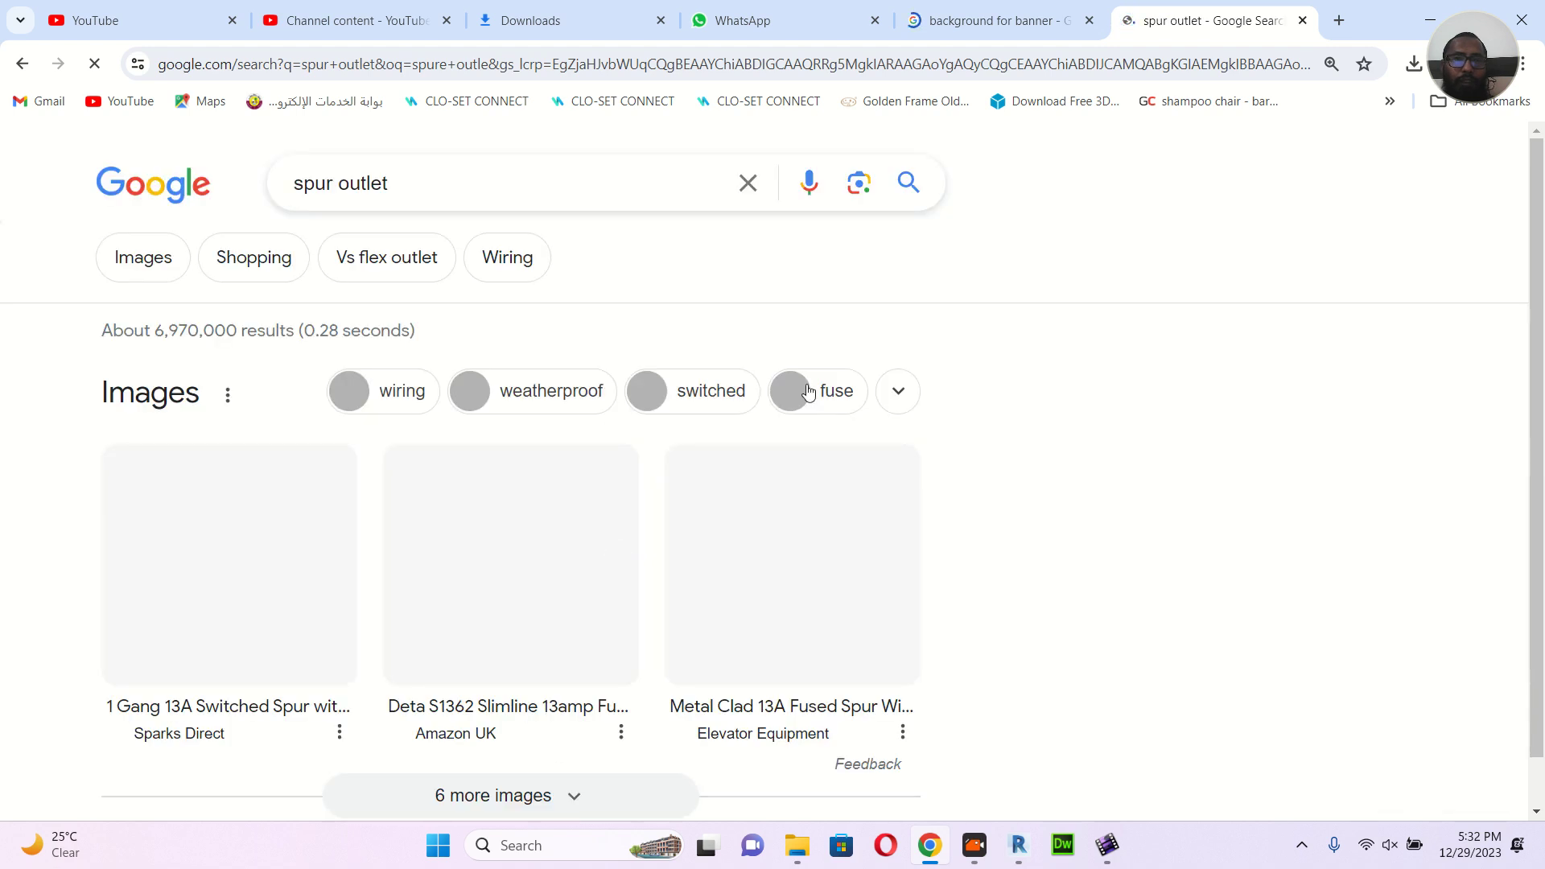
Browse the spur outlet pictures in the Google image results to compare switched and unswitched types
{"action": "scroll", "coordinate": [809, 391], "scroll_direction": "down", "scroll_amount": 1}
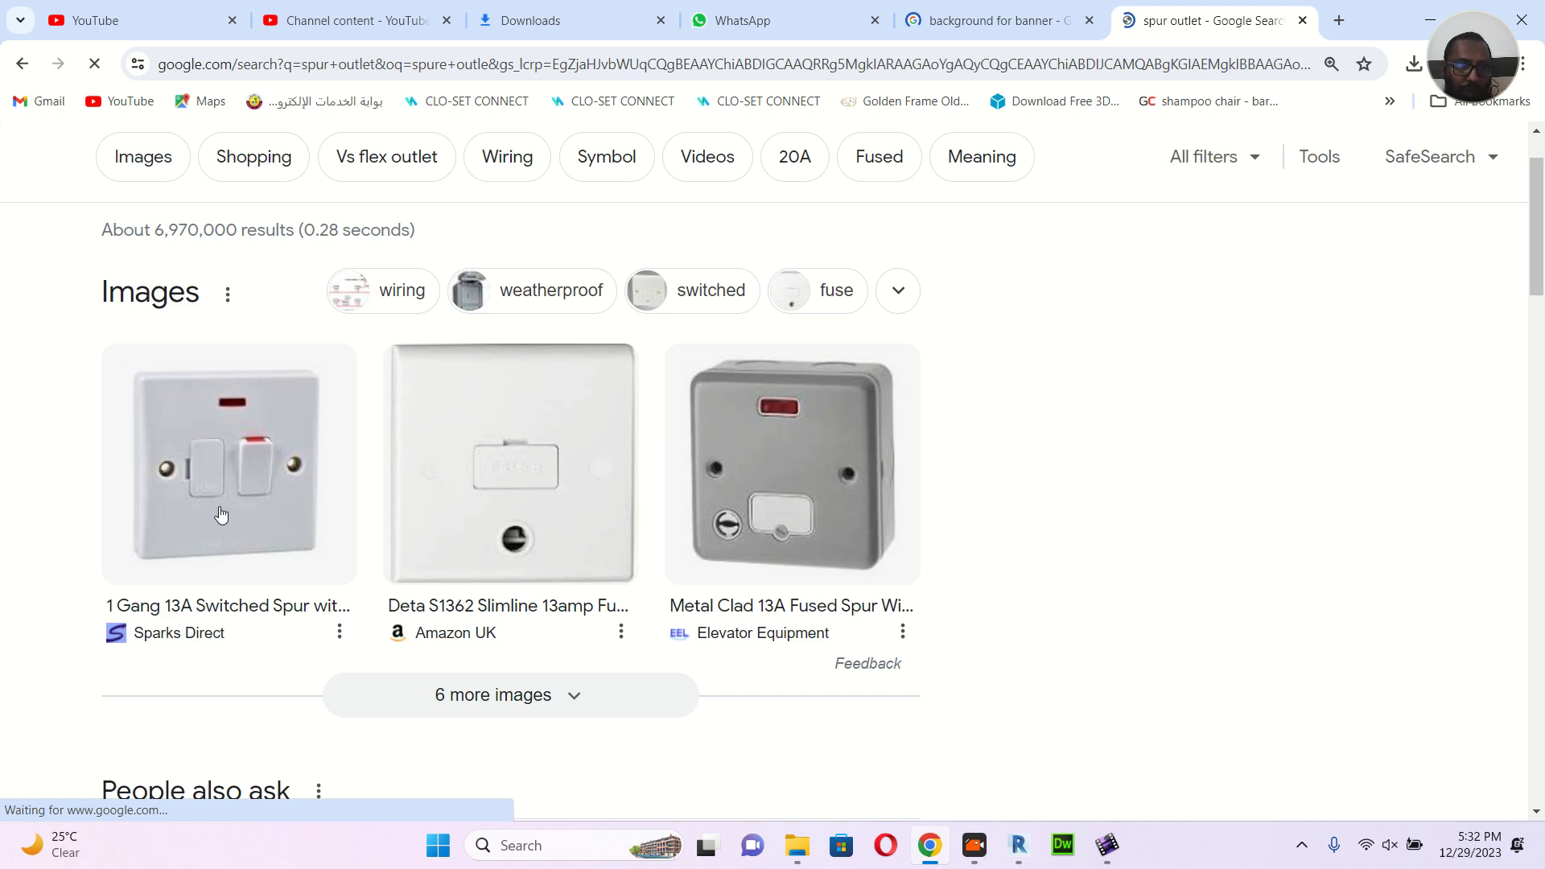
{"action": "scroll", "coordinate": [209, 283], "scroll_direction": "up", "scroll_amount": 2}
{"action": "left_click", "coordinate": [140, 259]}
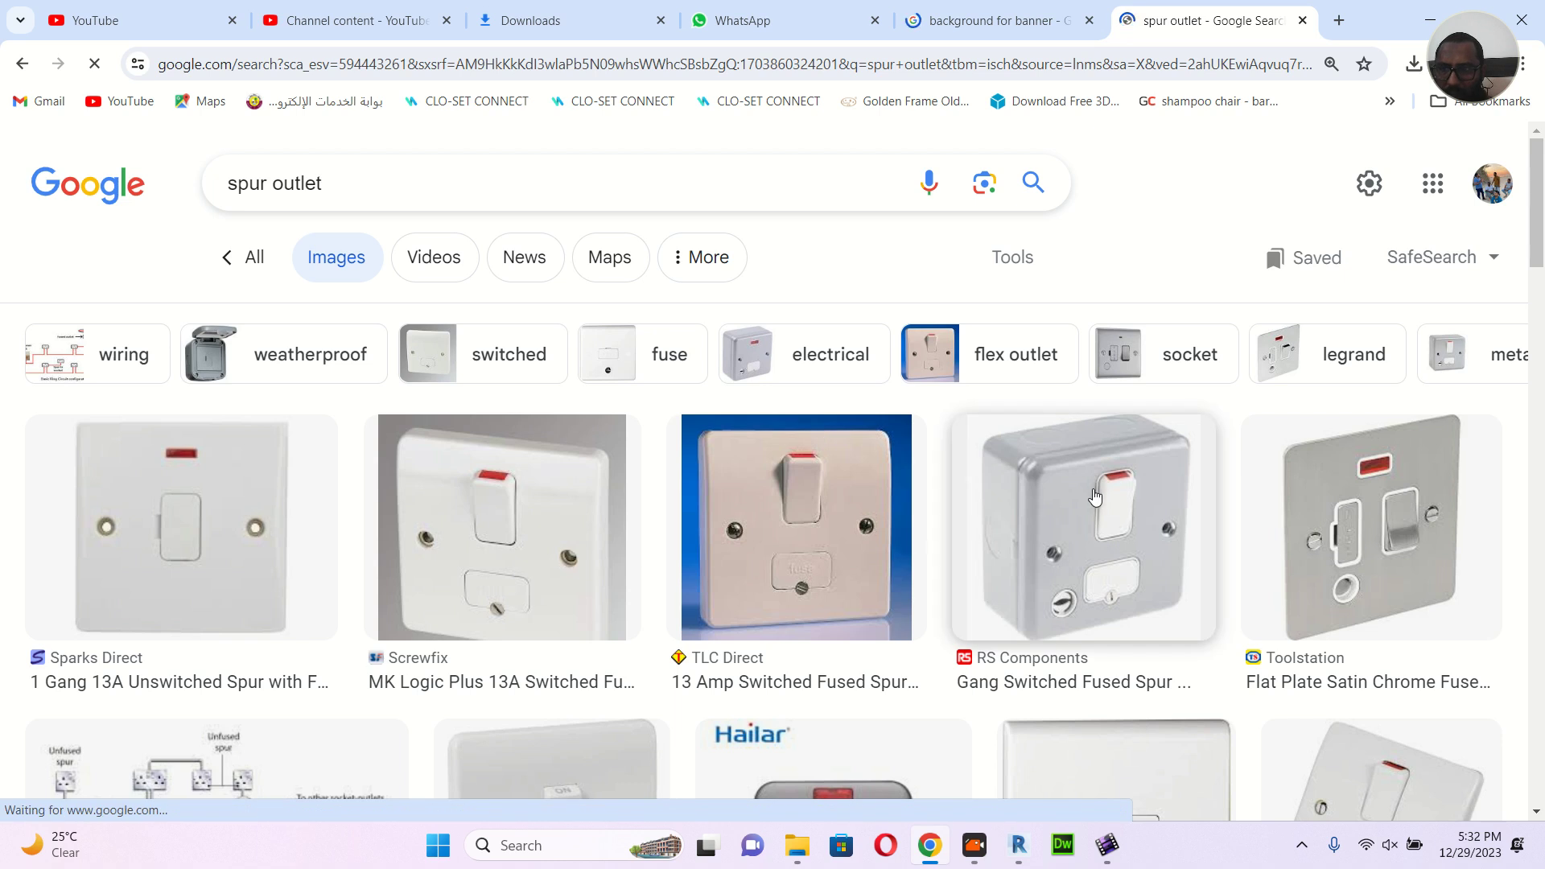
{"action": "scroll", "coordinate": [1199, 487], "scroll_direction": "down", "scroll_amount": 3}
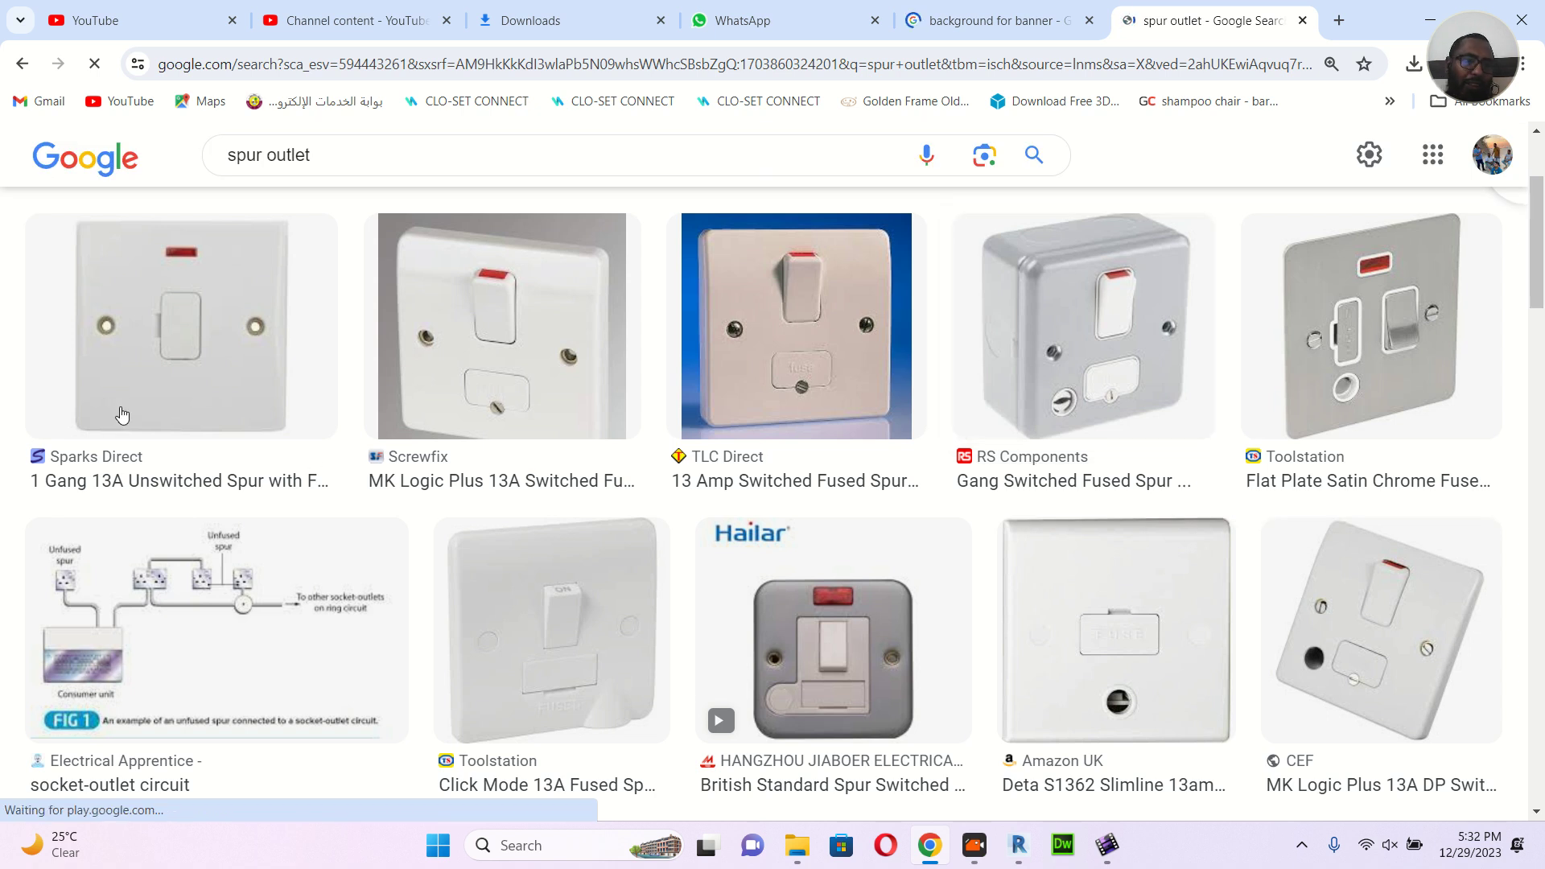
{"action": "scroll", "coordinate": [121, 414], "scroll_direction": "down", "scroll_amount": 3}
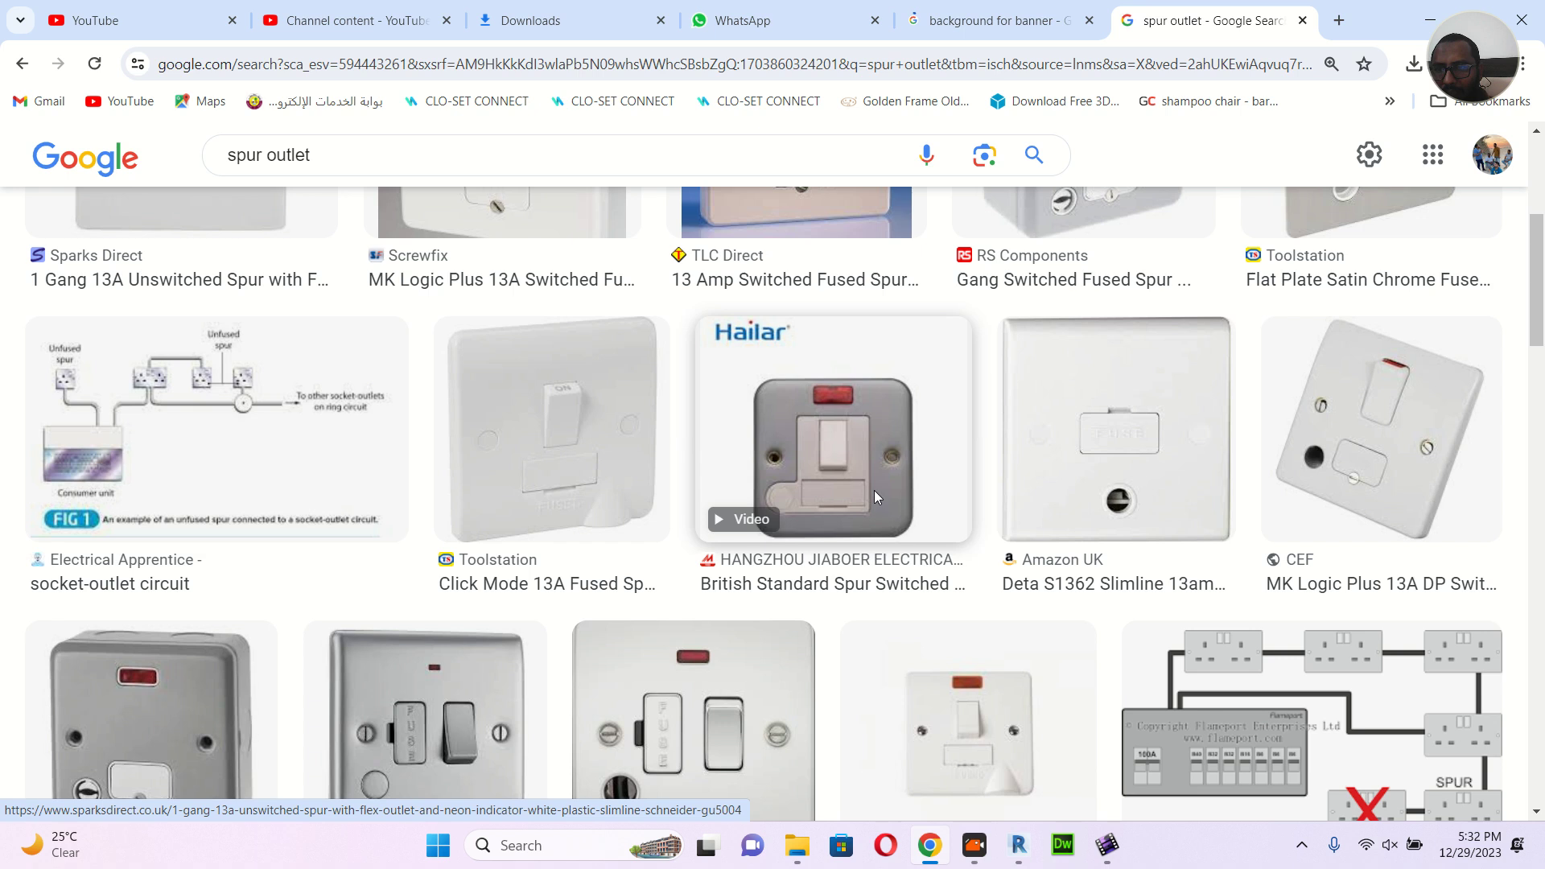
{"action": "scroll", "coordinate": [203, 276], "scroll_direction": "up", "scroll_amount": 5}
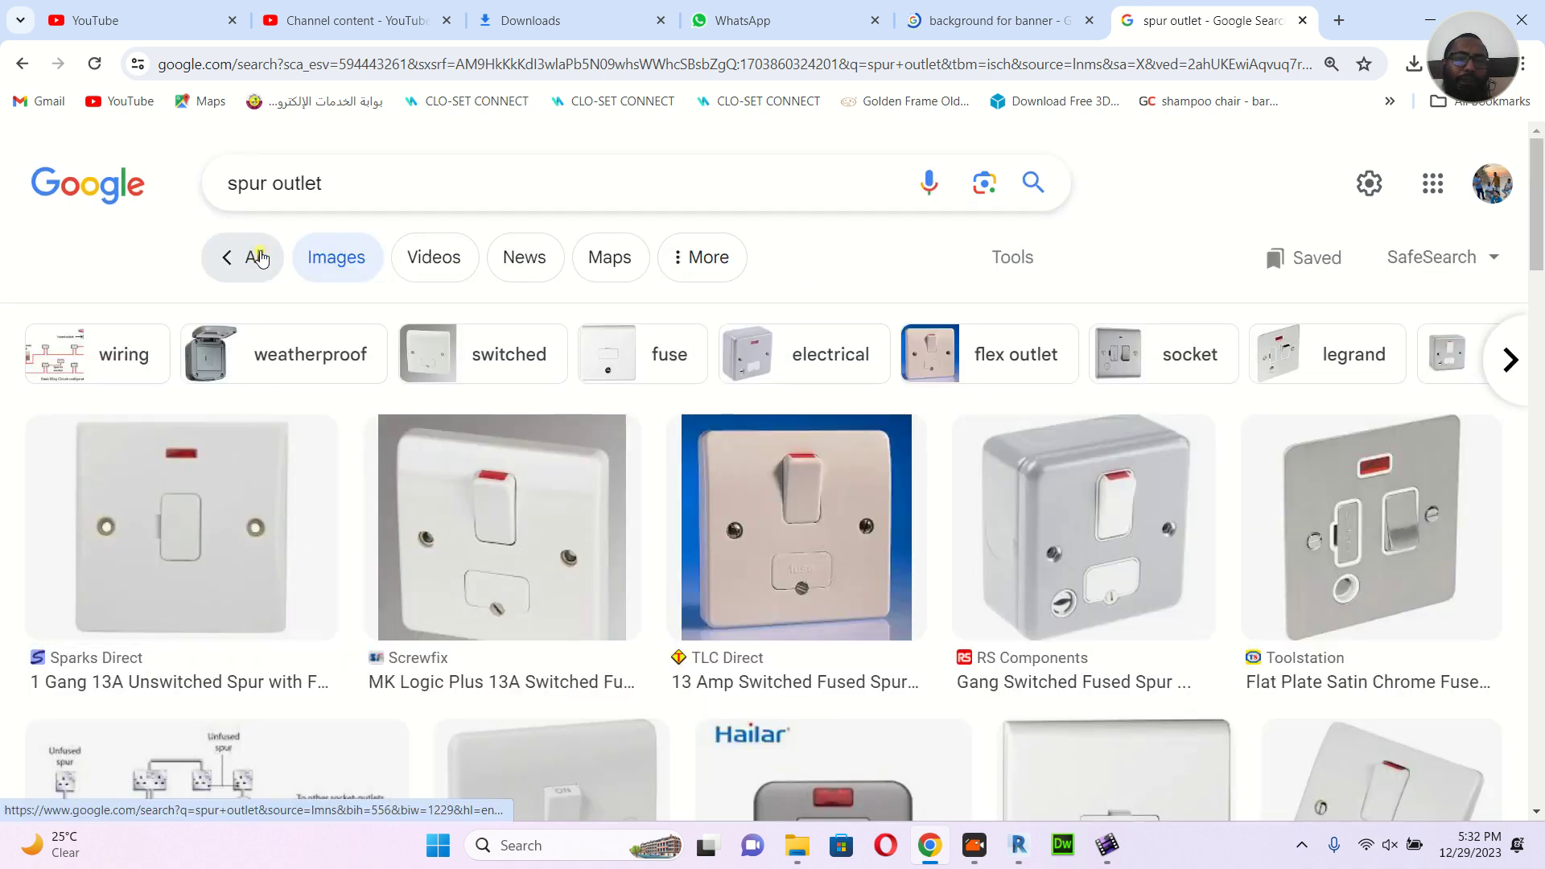
Return to all web results for spur outlet and read through the supplier listings of fused spurs
{"action": "left_click", "coordinate": [258, 257]}
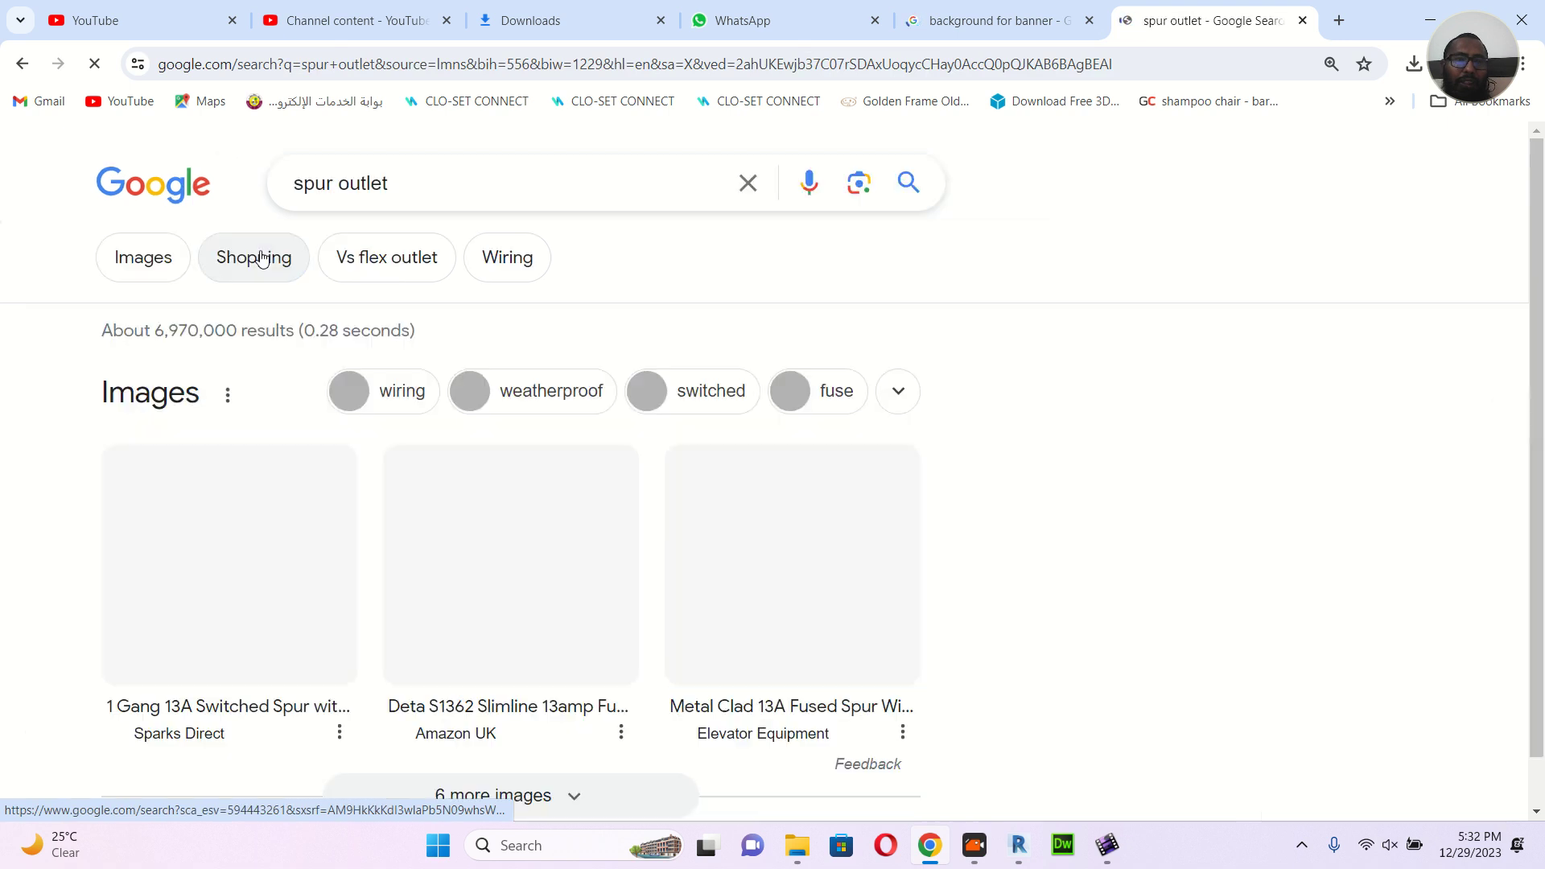
{"action": "scroll", "coordinate": [418, 322], "scroll_direction": "down", "scroll_amount": 5}
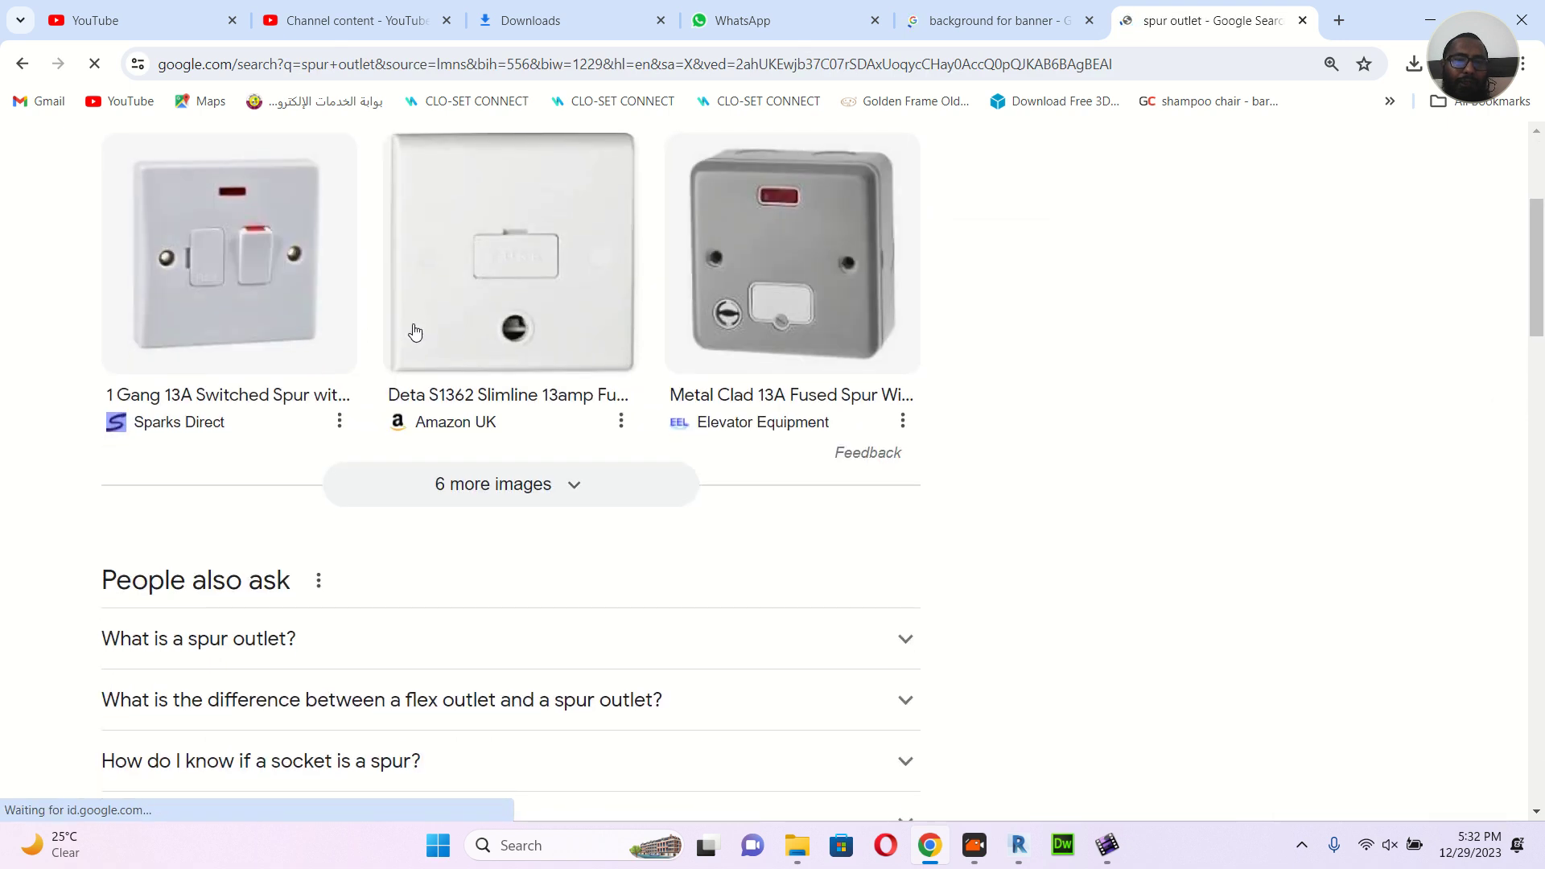
{"action": "scroll", "coordinate": [431, 317], "scroll_direction": "down", "scroll_amount": 3}
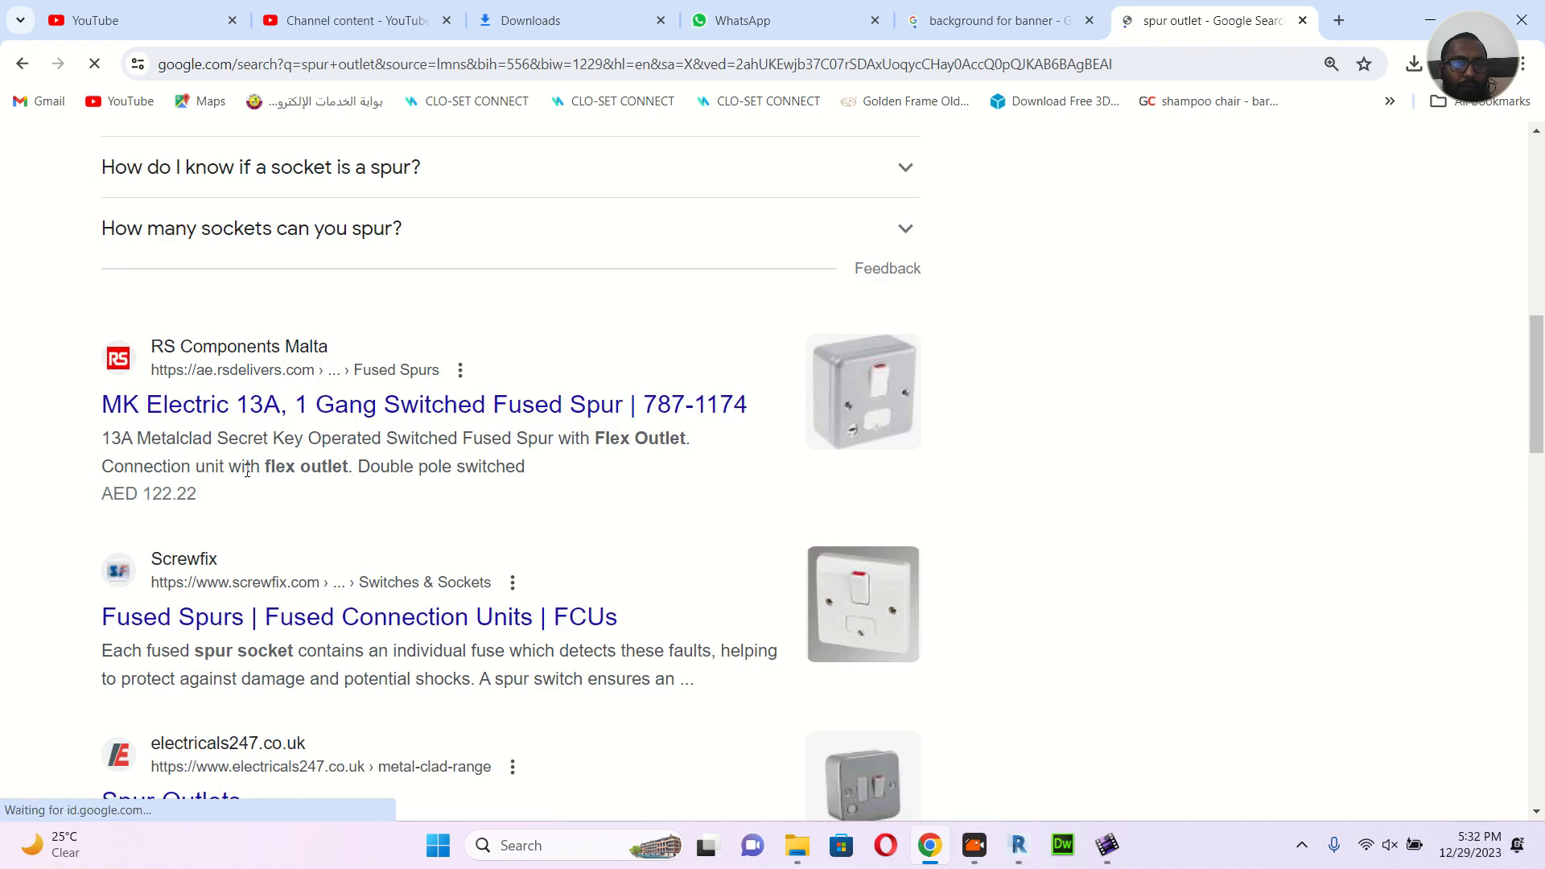
{"action": "scroll", "coordinate": [310, 484], "scroll_direction": "down", "scroll_amount": 1}
{"action": "scroll", "coordinate": [310, 484], "scroll_direction": "down", "scroll_amount": 3}
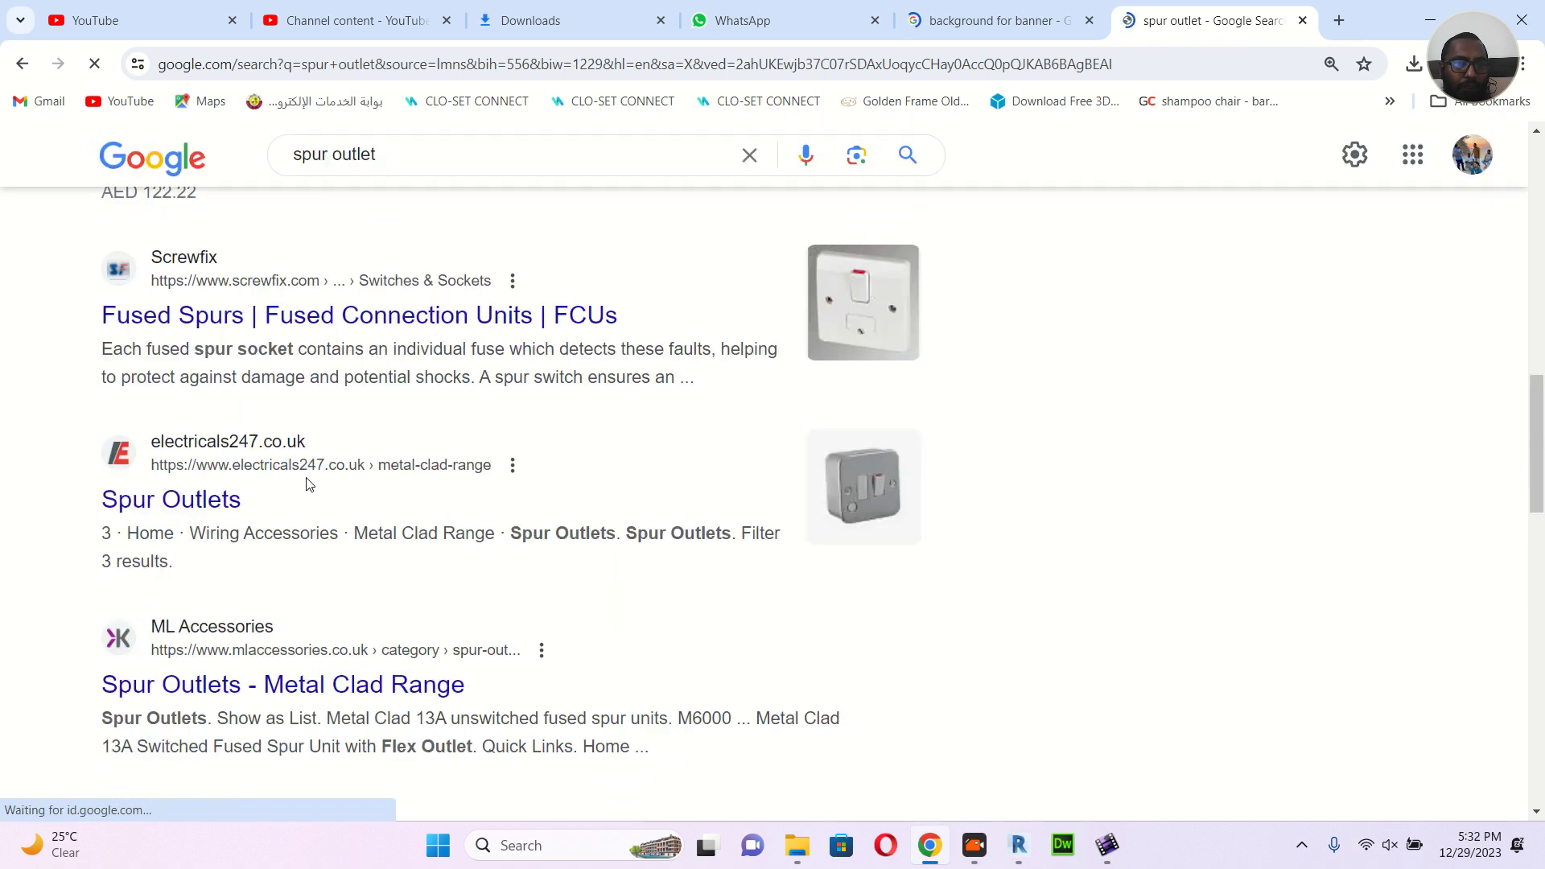
{"action": "scroll", "coordinate": [310, 484], "scroll_direction": "down", "scroll_amount": 1}
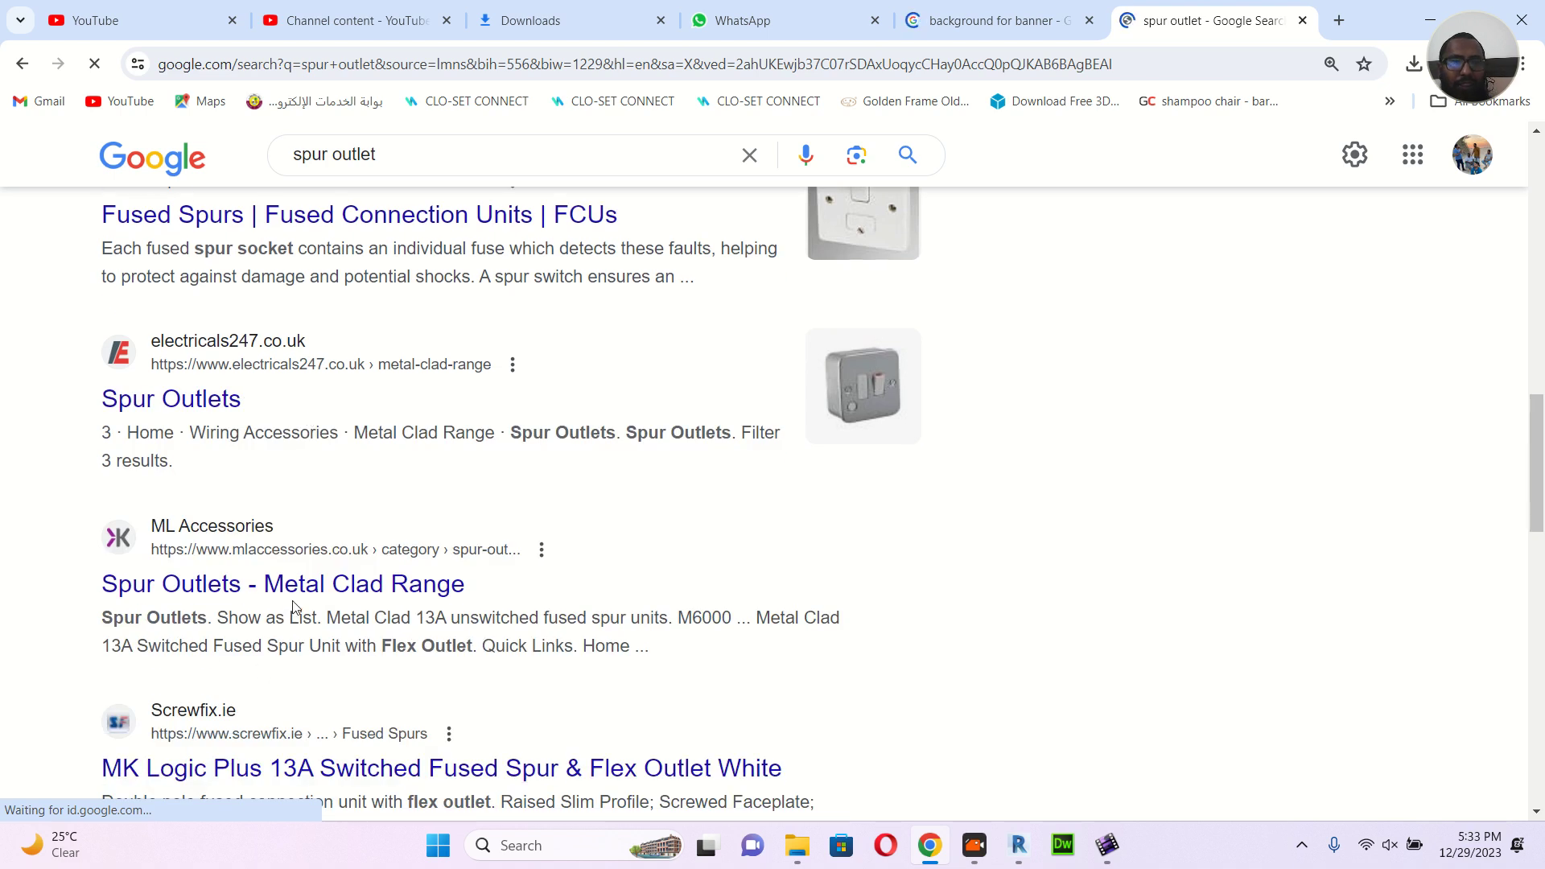
{"action": "scroll", "coordinate": [293, 606], "scroll_direction": "down", "scroll_amount": 2}
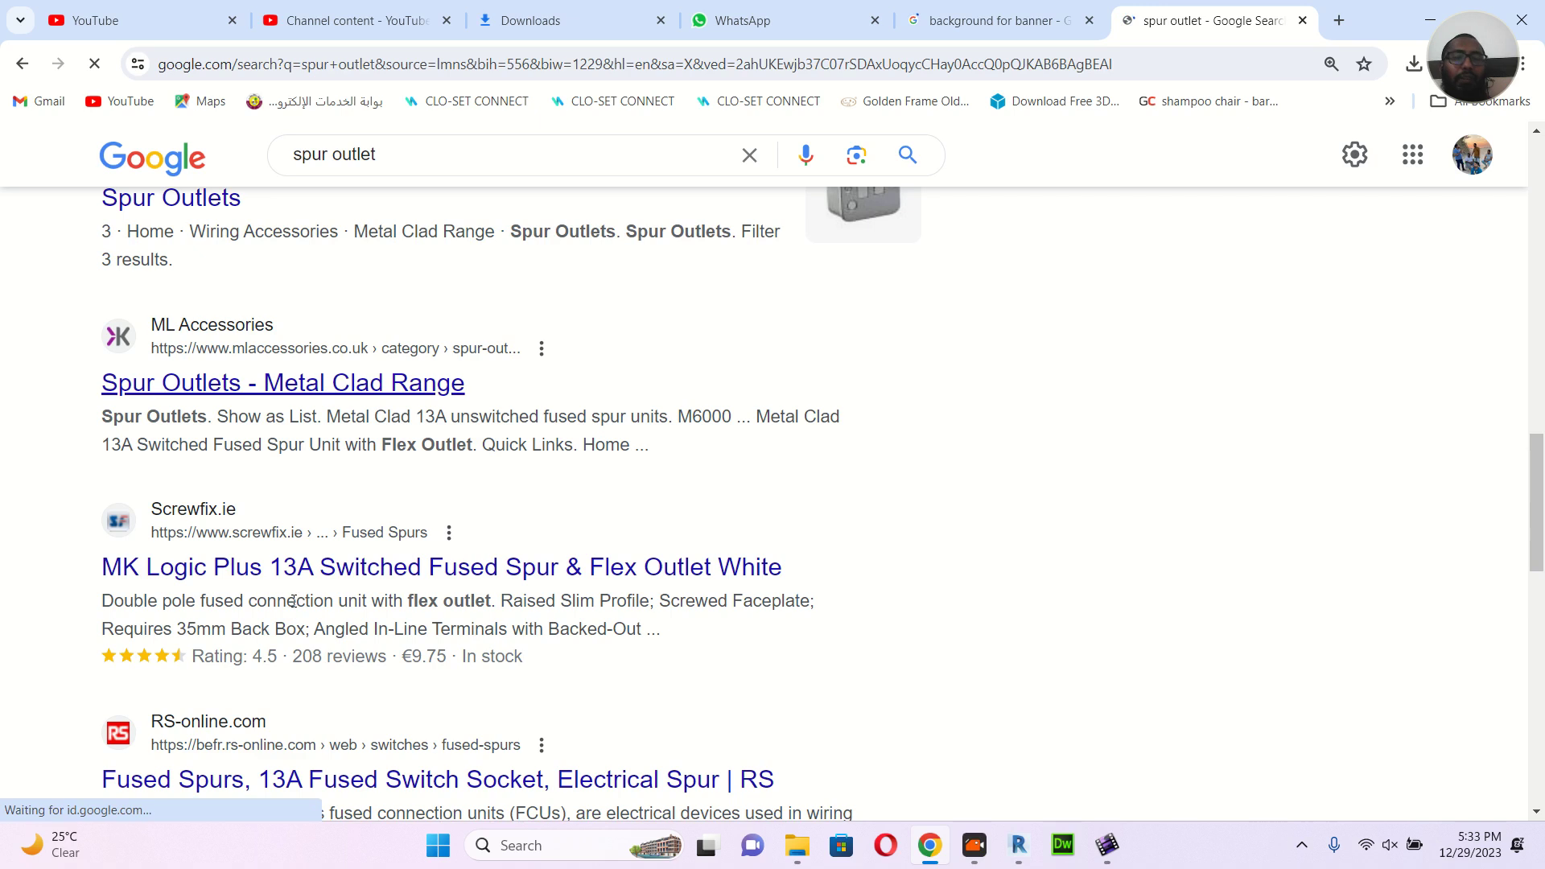
{"action": "scroll", "coordinate": [293, 601], "scroll_direction": "up", "scroll_amount": 5}
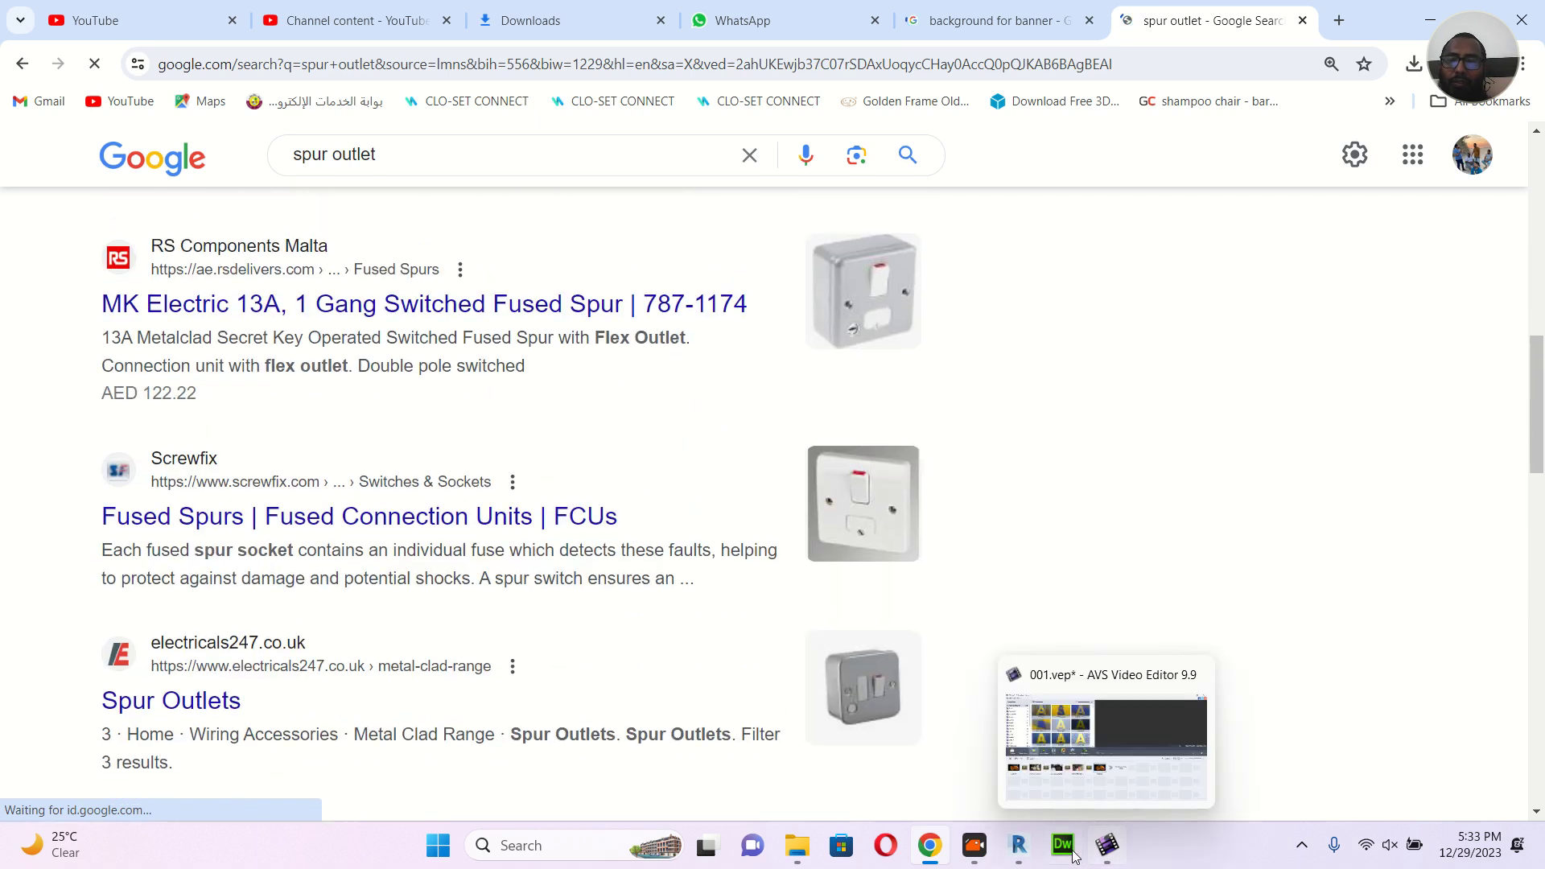
Switch back to Revit and review the outlets around the living, dining and bedroom areas of the GF LEVEL plan
{"action": "left_click", "coordinate": [1012, 854]}
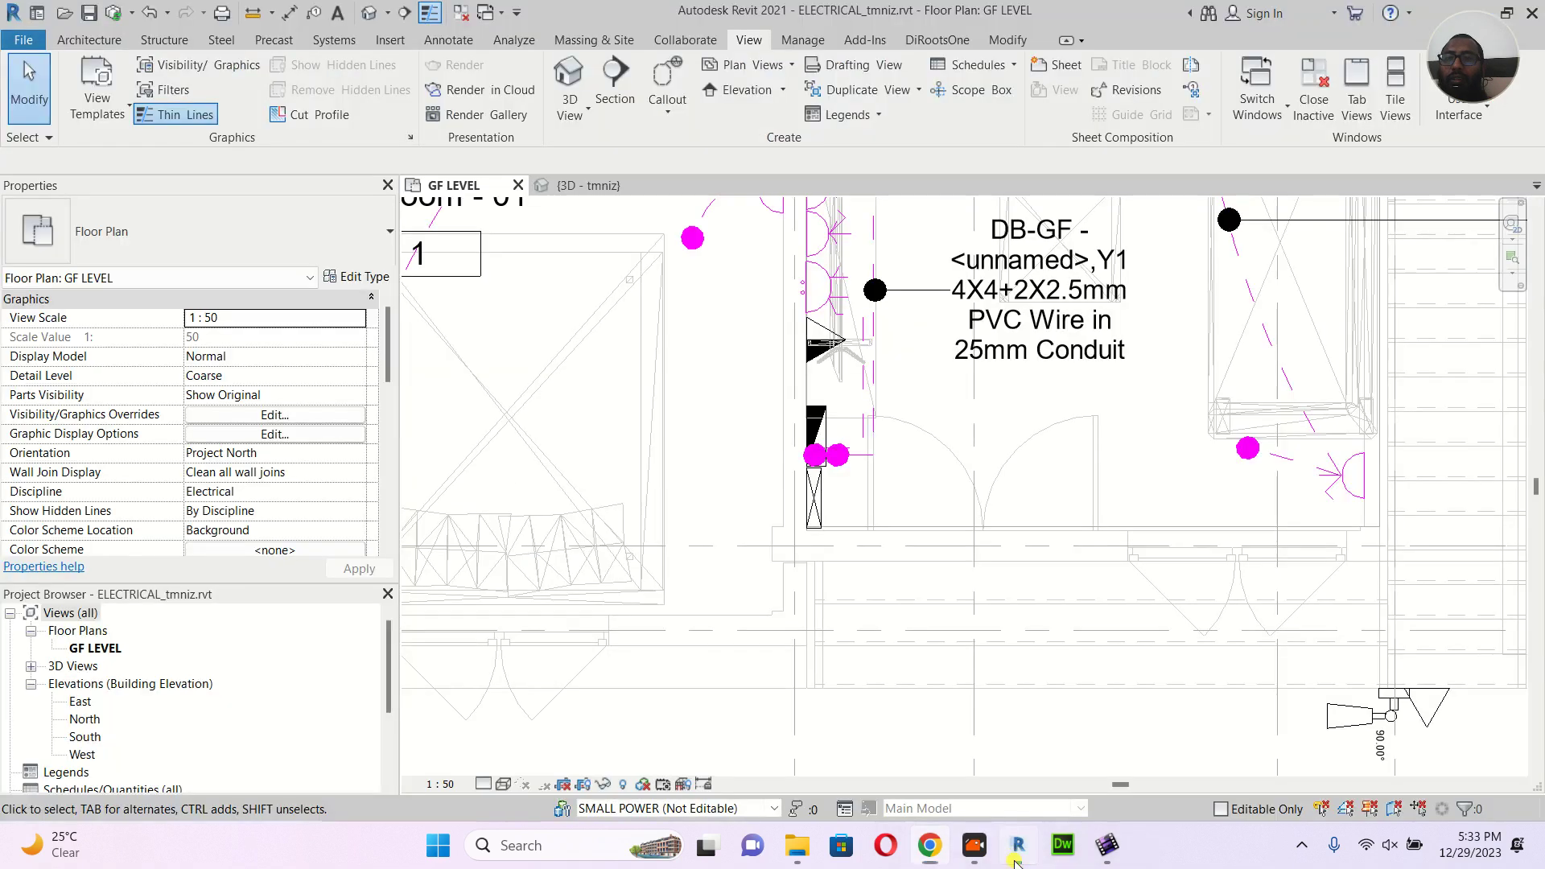
{"action": "scroll", "coordinate": [796, 466], "scroll_direction": "down", "scroll_amount": 3}
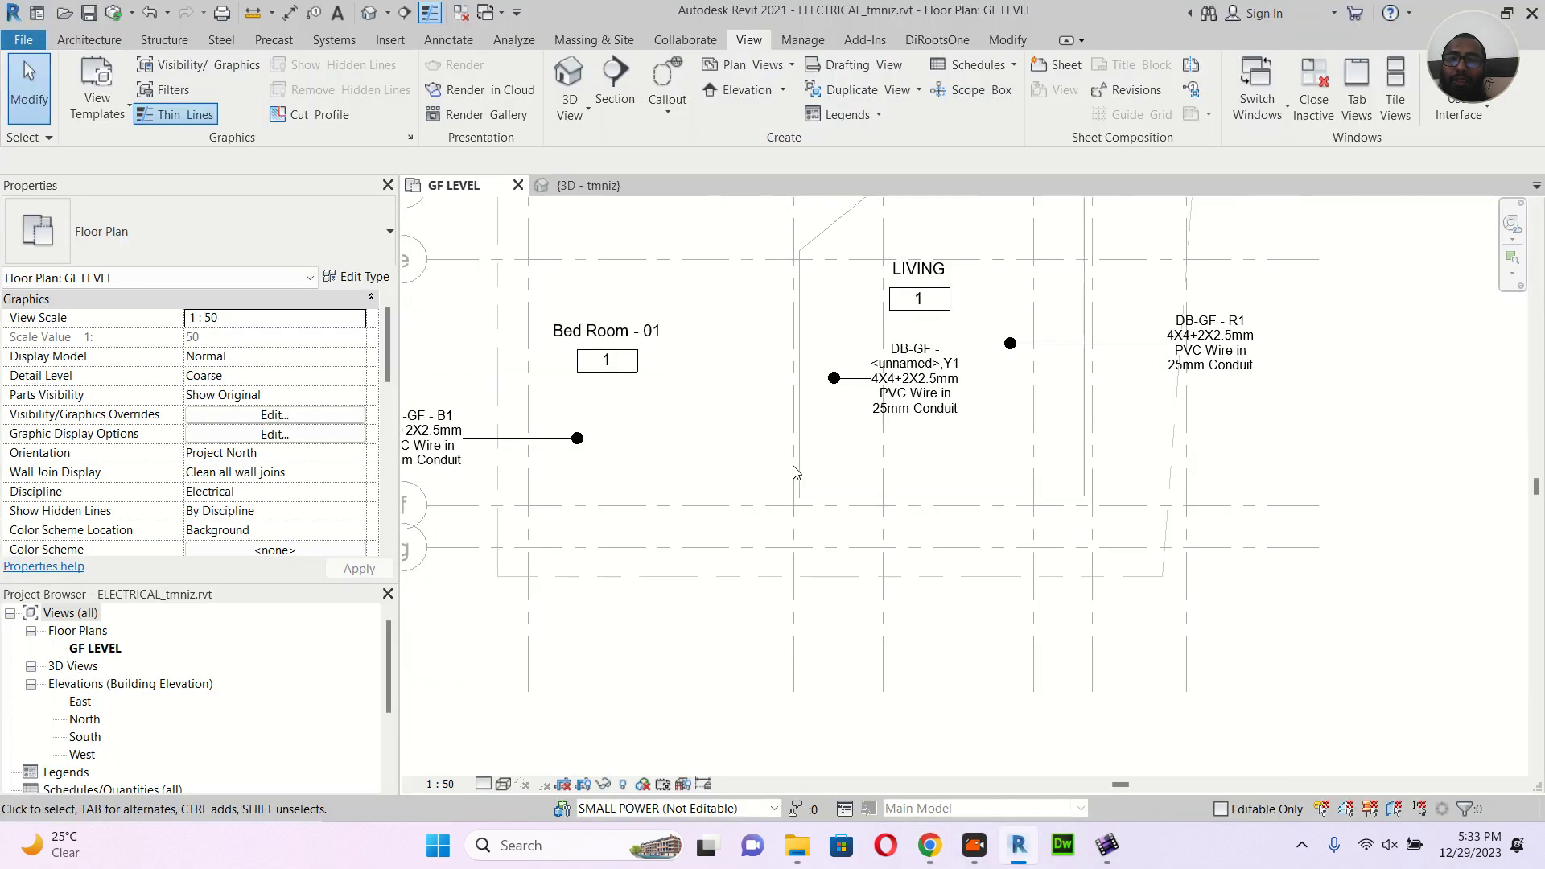
{"action": "middle_click_drag", "start_coordinate": [760, 407], "coordinate": [811, 557]}
{"action": "scroll", "coordinate": [809, 538], "scroll_direction": "down", "scroll_amount": 1}
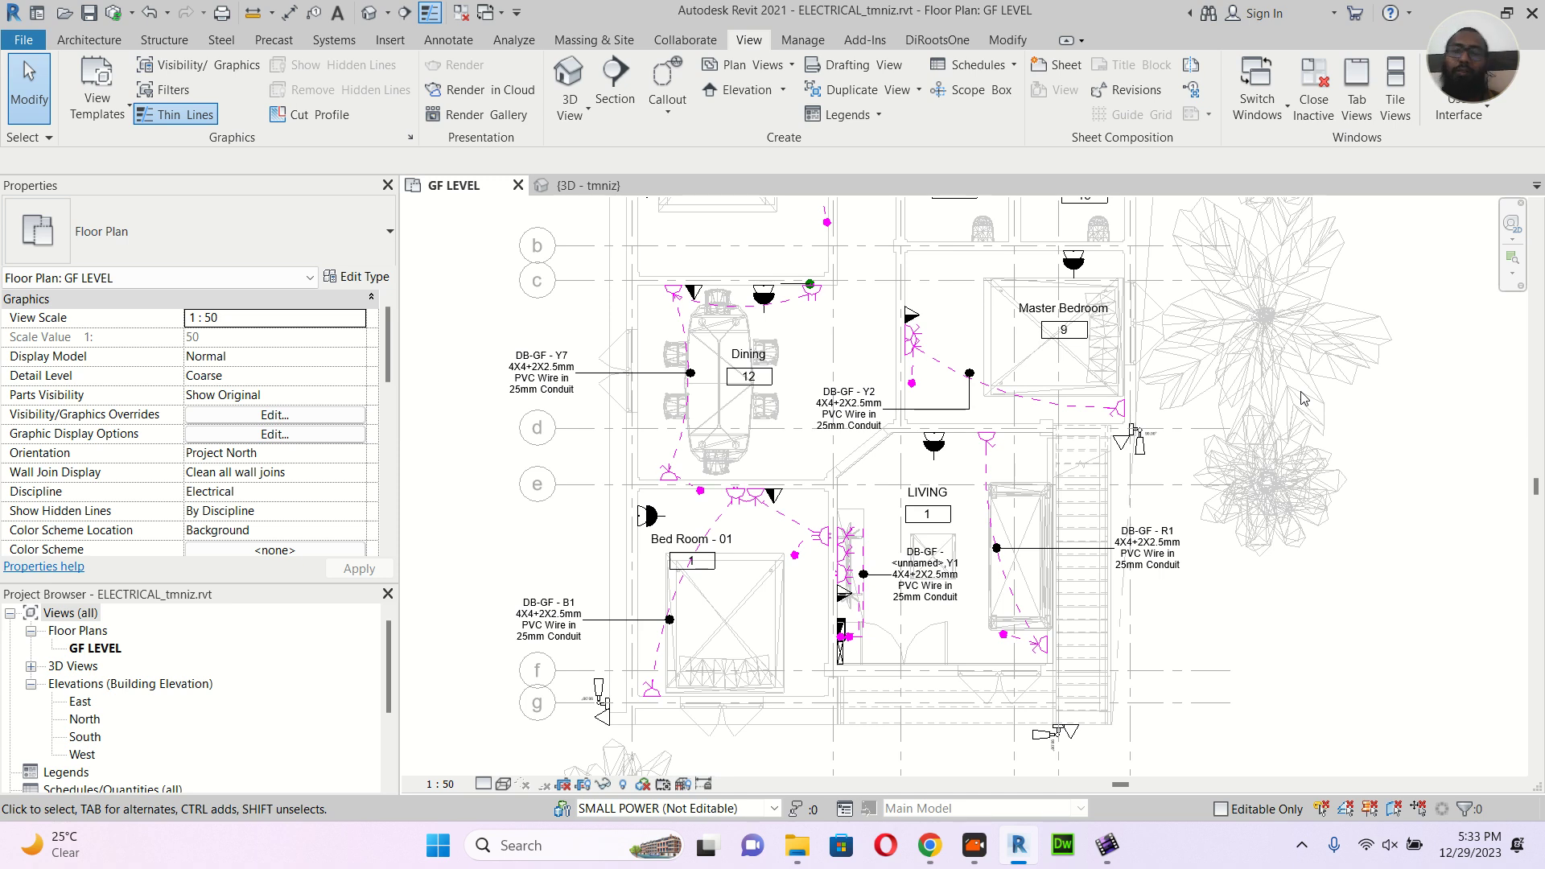
Switch to Chrome, search Google for "what is bim" and look over the Autodesk result and related questions
{"action": "mouse_move", "coordinate": [936, 851]}
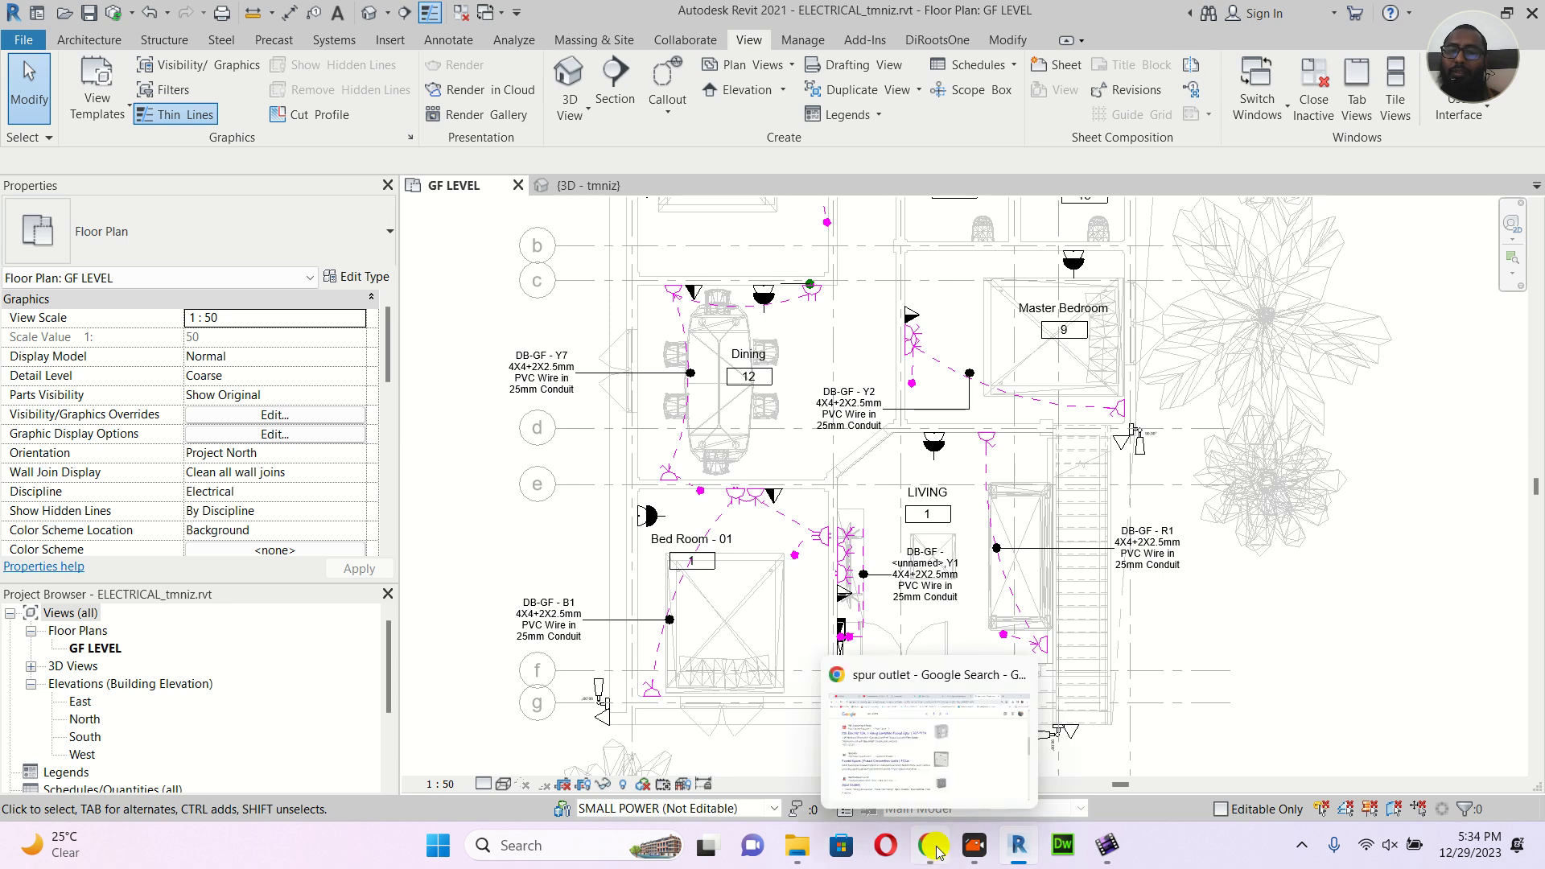
{"action": "left_click", "coordinate": [899, 758]}
{"action": "left_click", "coordinate": [413, 151]}
{"action": "left_click_drag", "start_coordinate": [413, 151], "coordinate": [246, 155]}
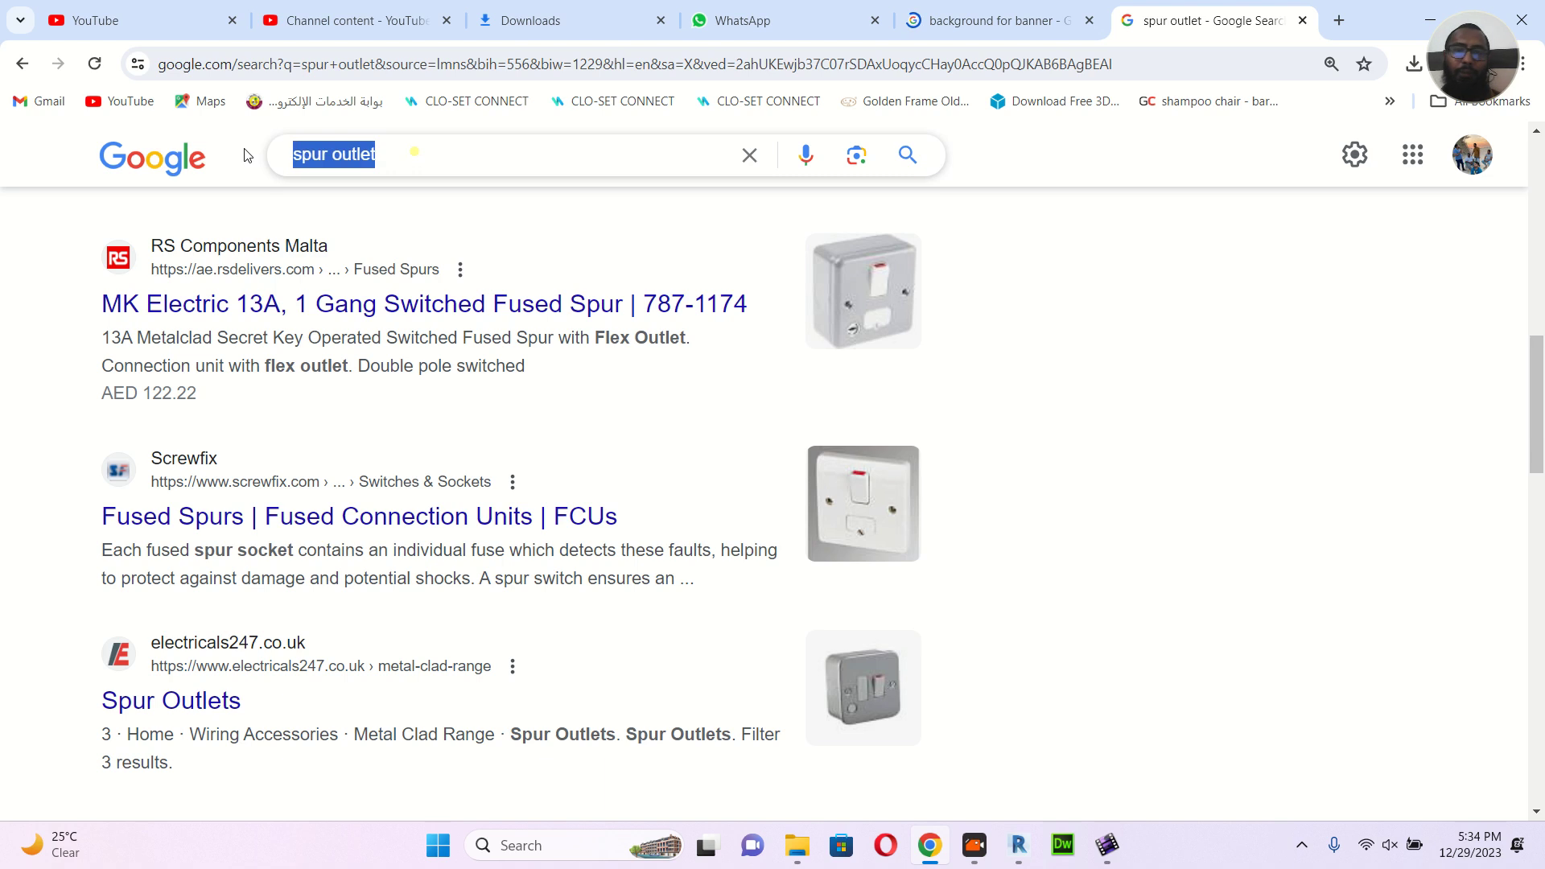
{"action": "type", "text": "wha"}
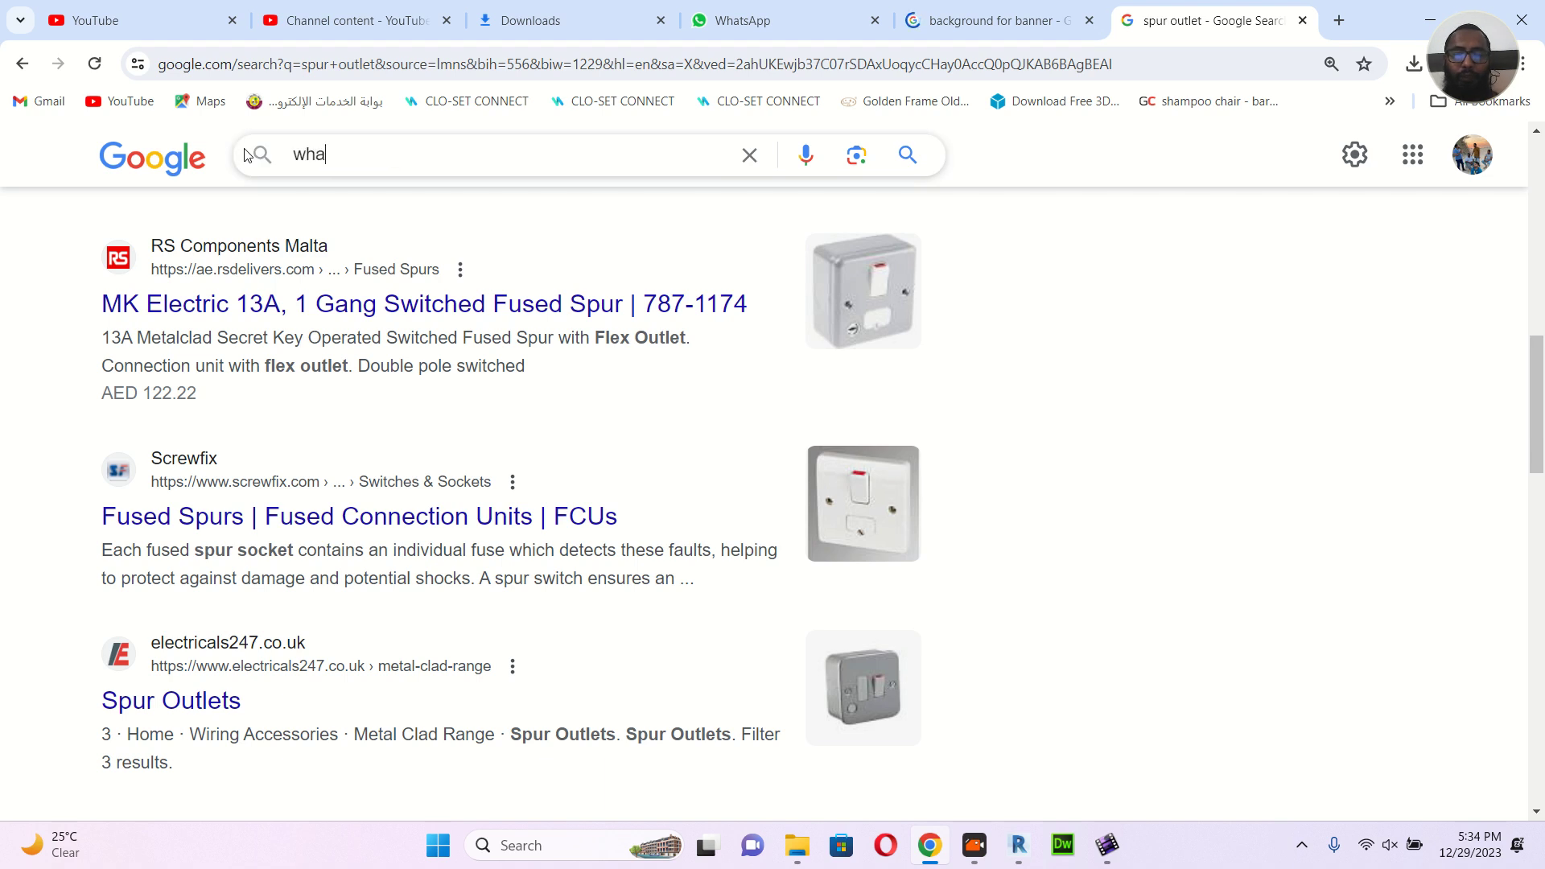
{"action": "type", "text": "t is bim"}
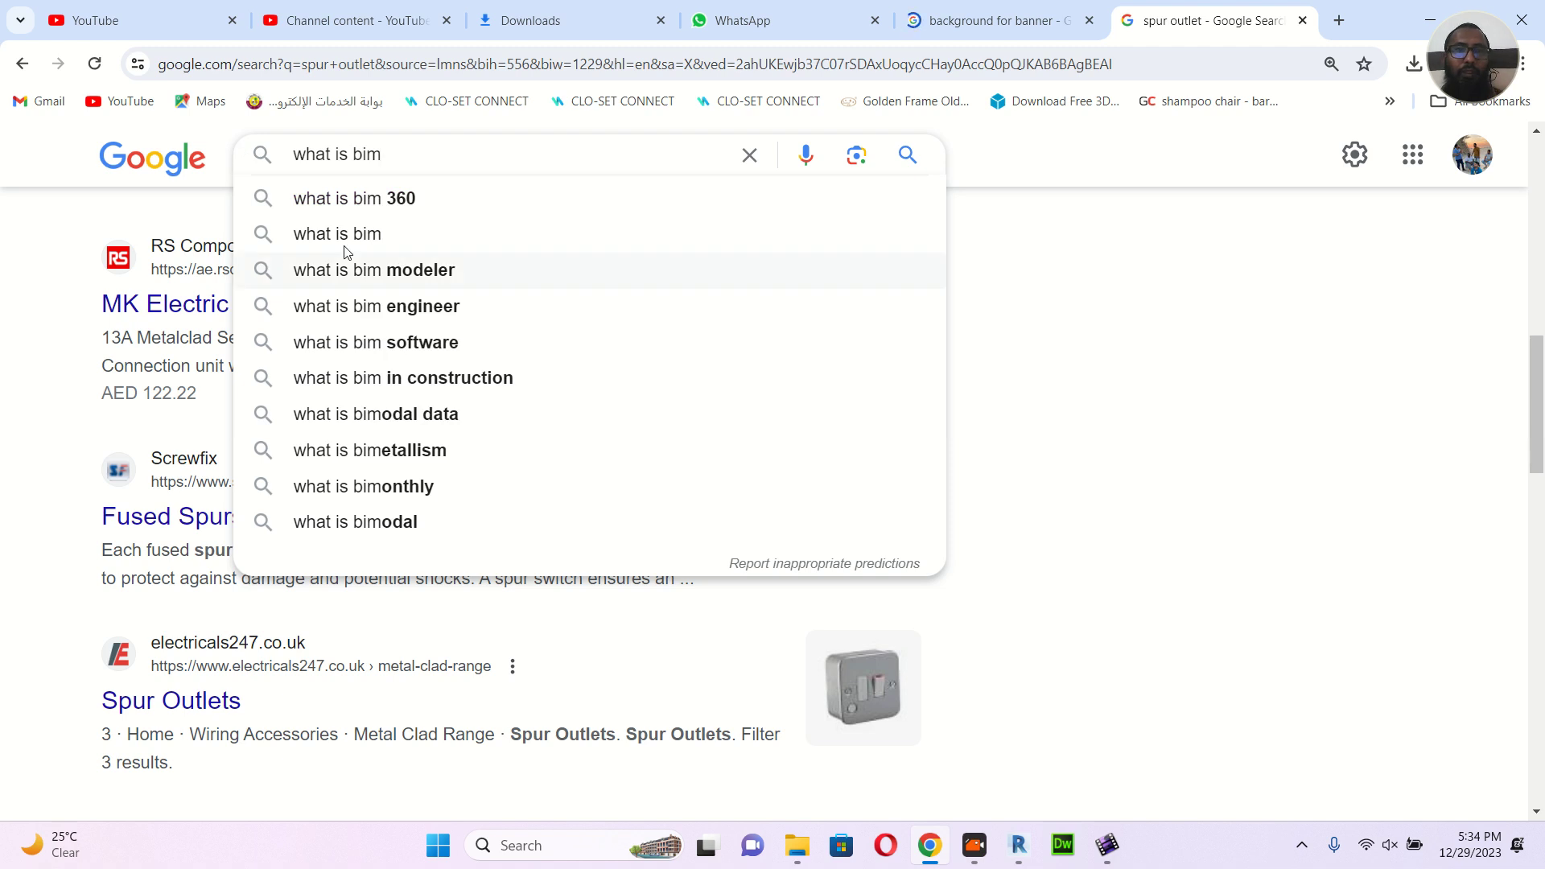
{"action": "left_click", "coordinate": [344, 239]}
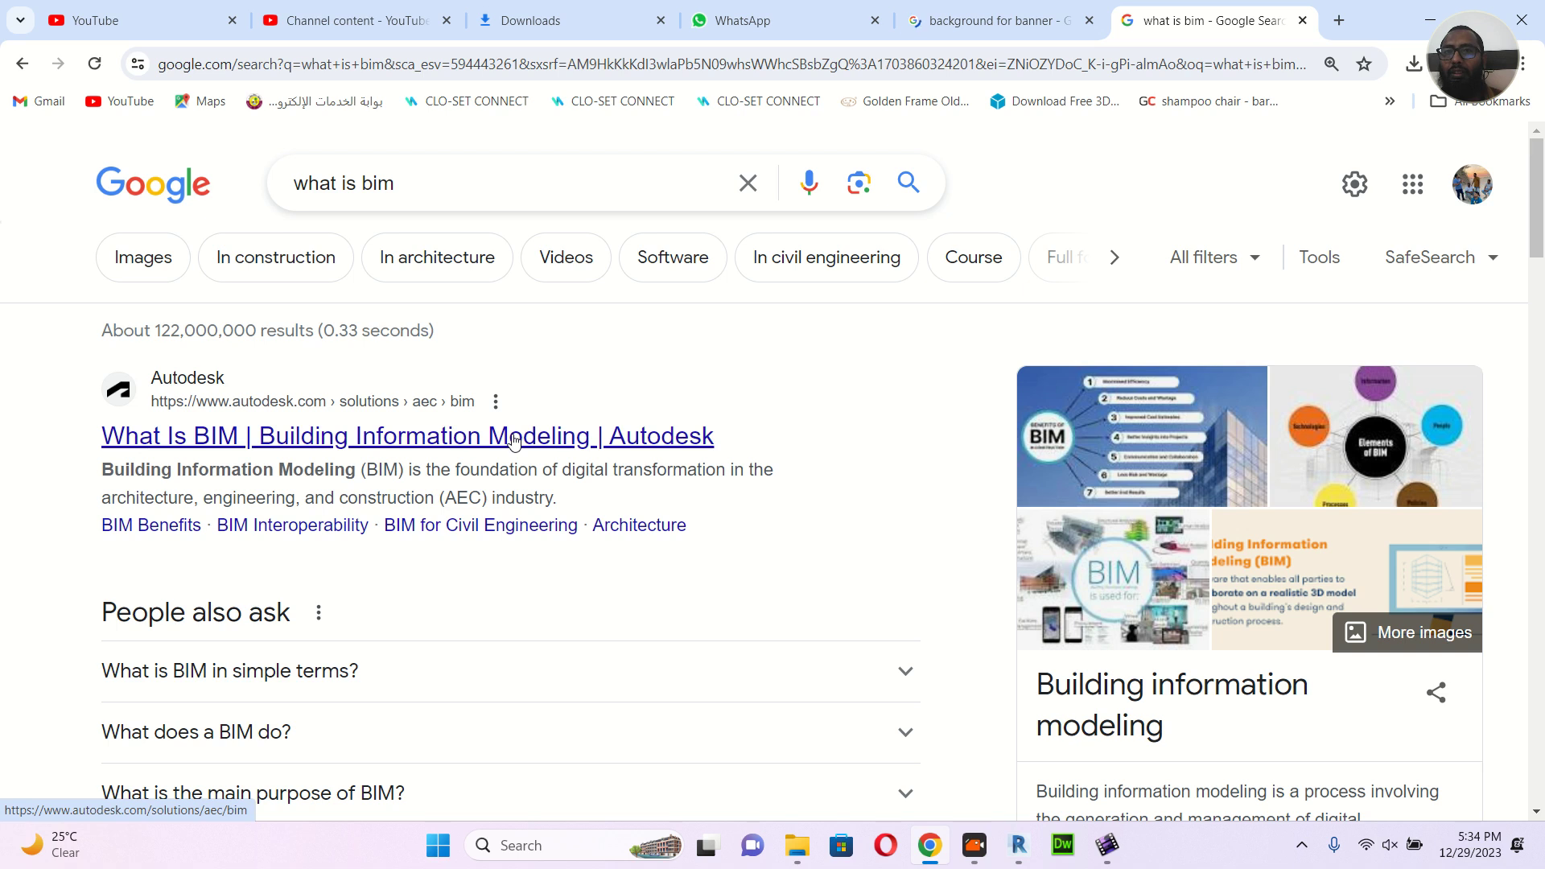
{"action": "left_click", "coordinate": [515, 441]}
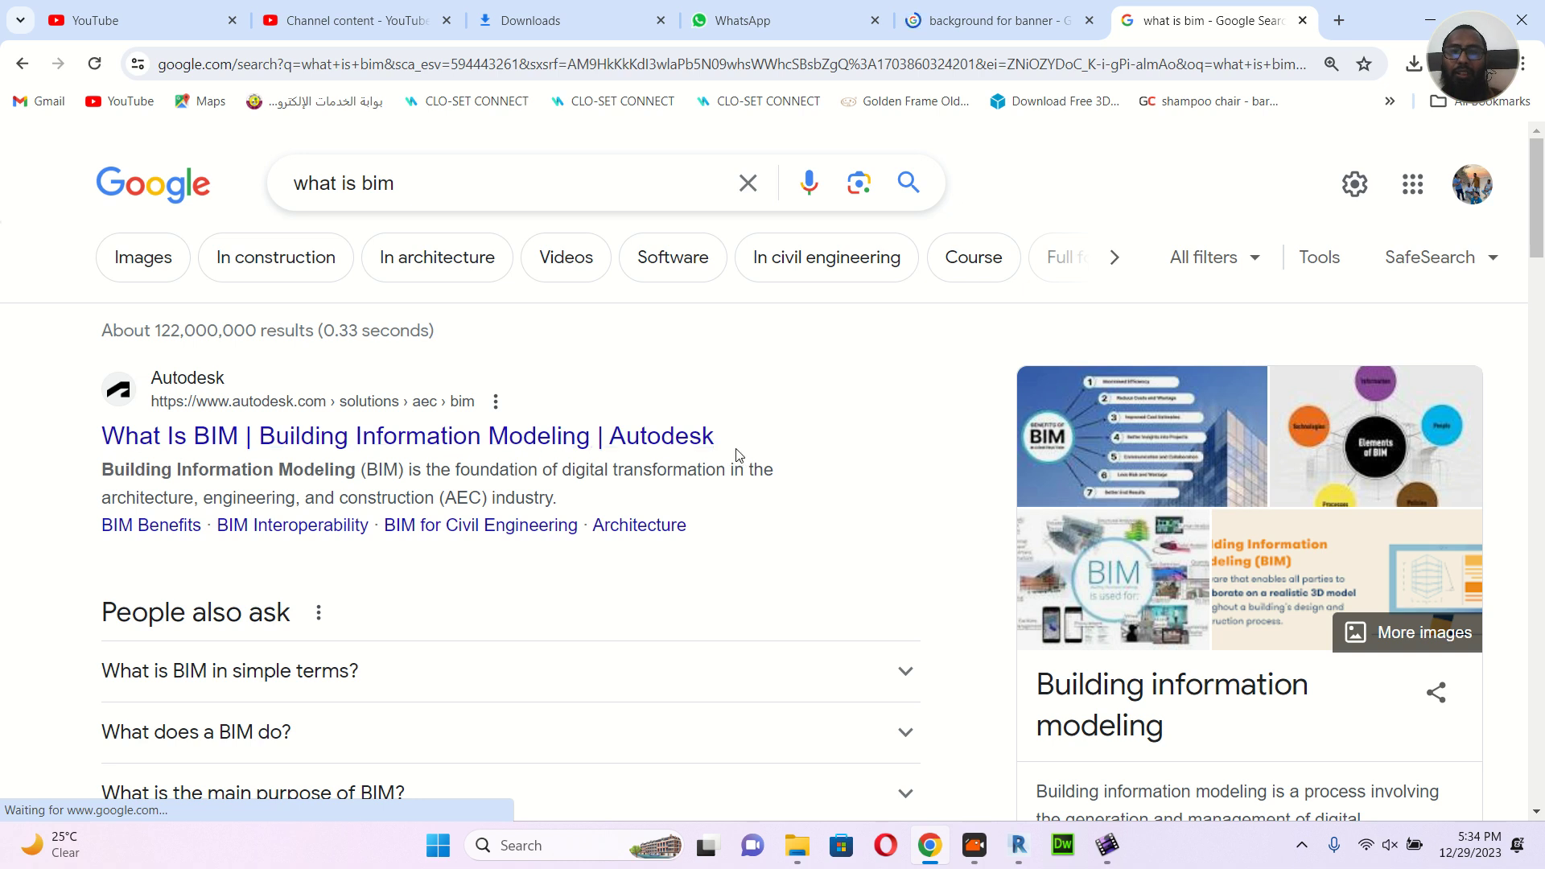
{"action": "scroll", "coordinate": [738, 455], "scroll_direction": "down", "scroll_amount": 2}
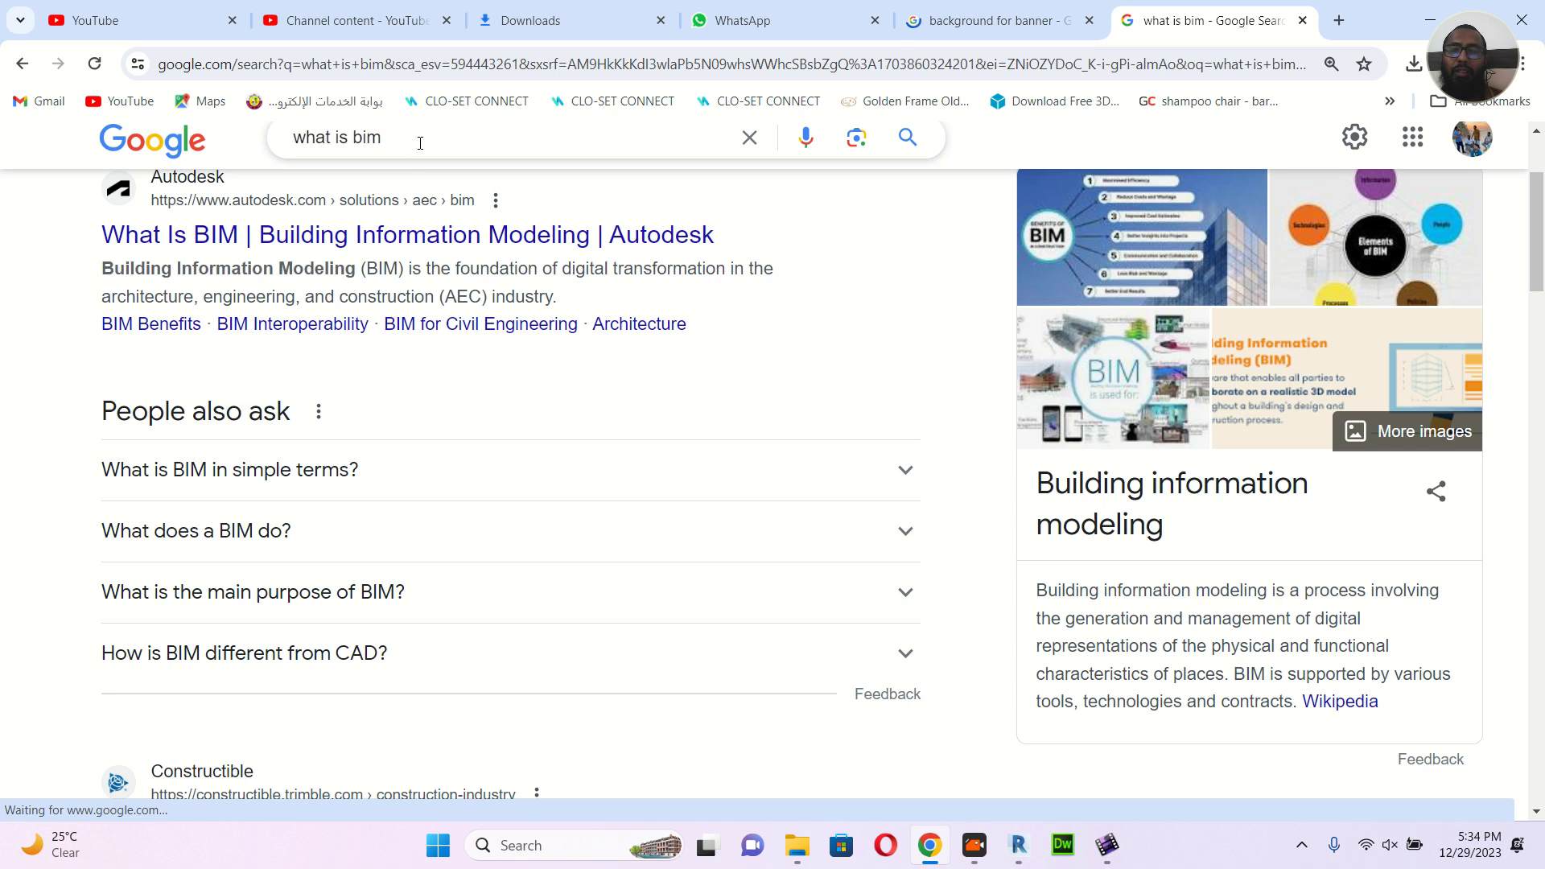
Search Google for "lod in bim" and show the image results
{"action": "left_click_drag", "start_coordinate": [417, 138], "coordinate": [240, 150]}
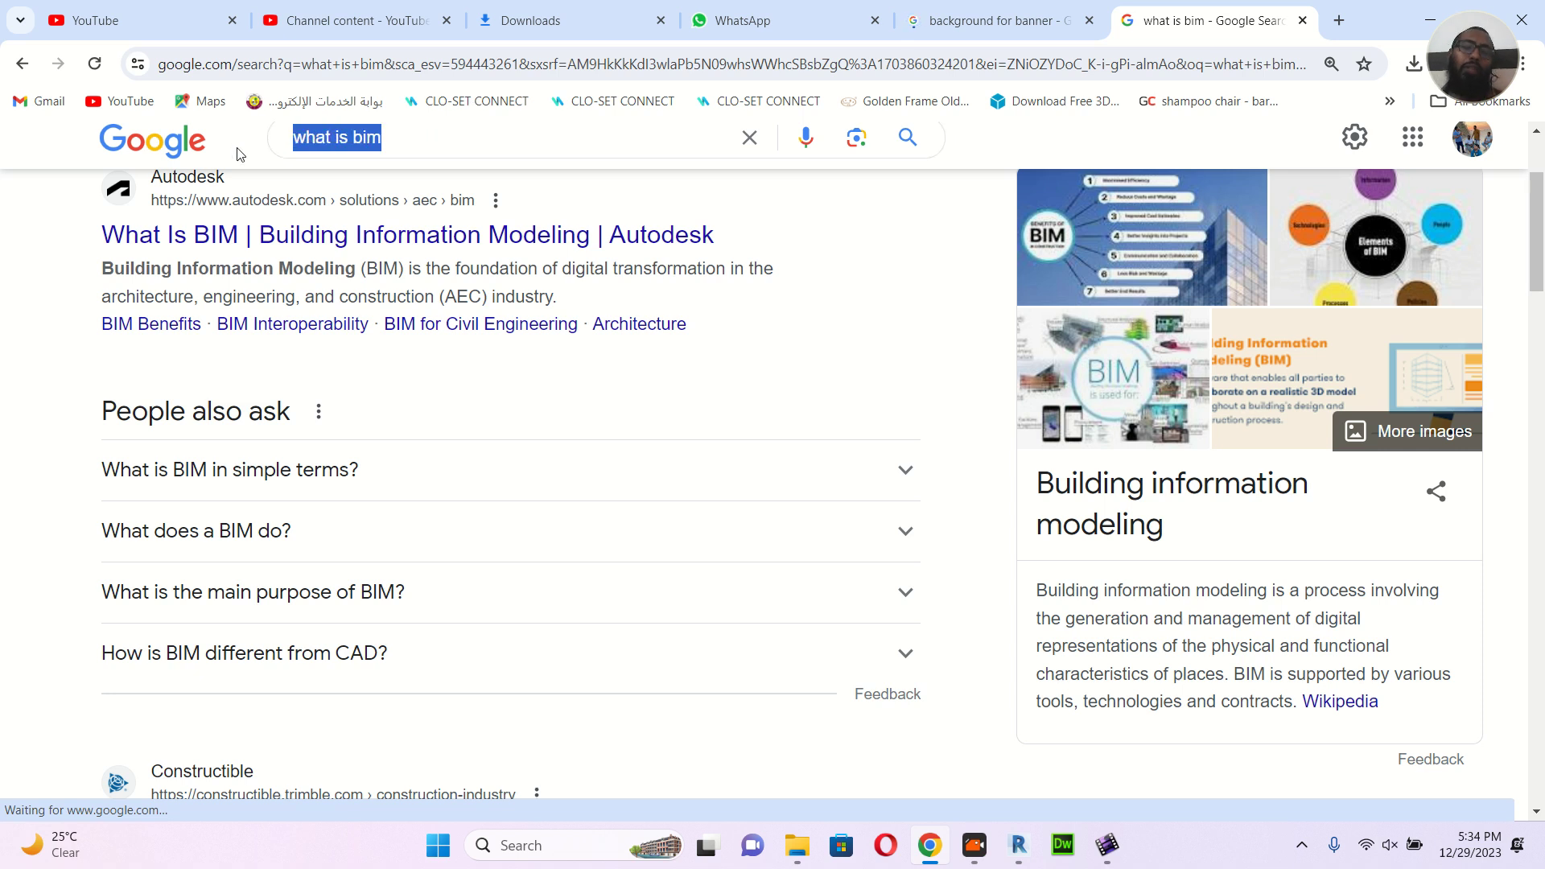
{"action": "type", "text": "lod"}
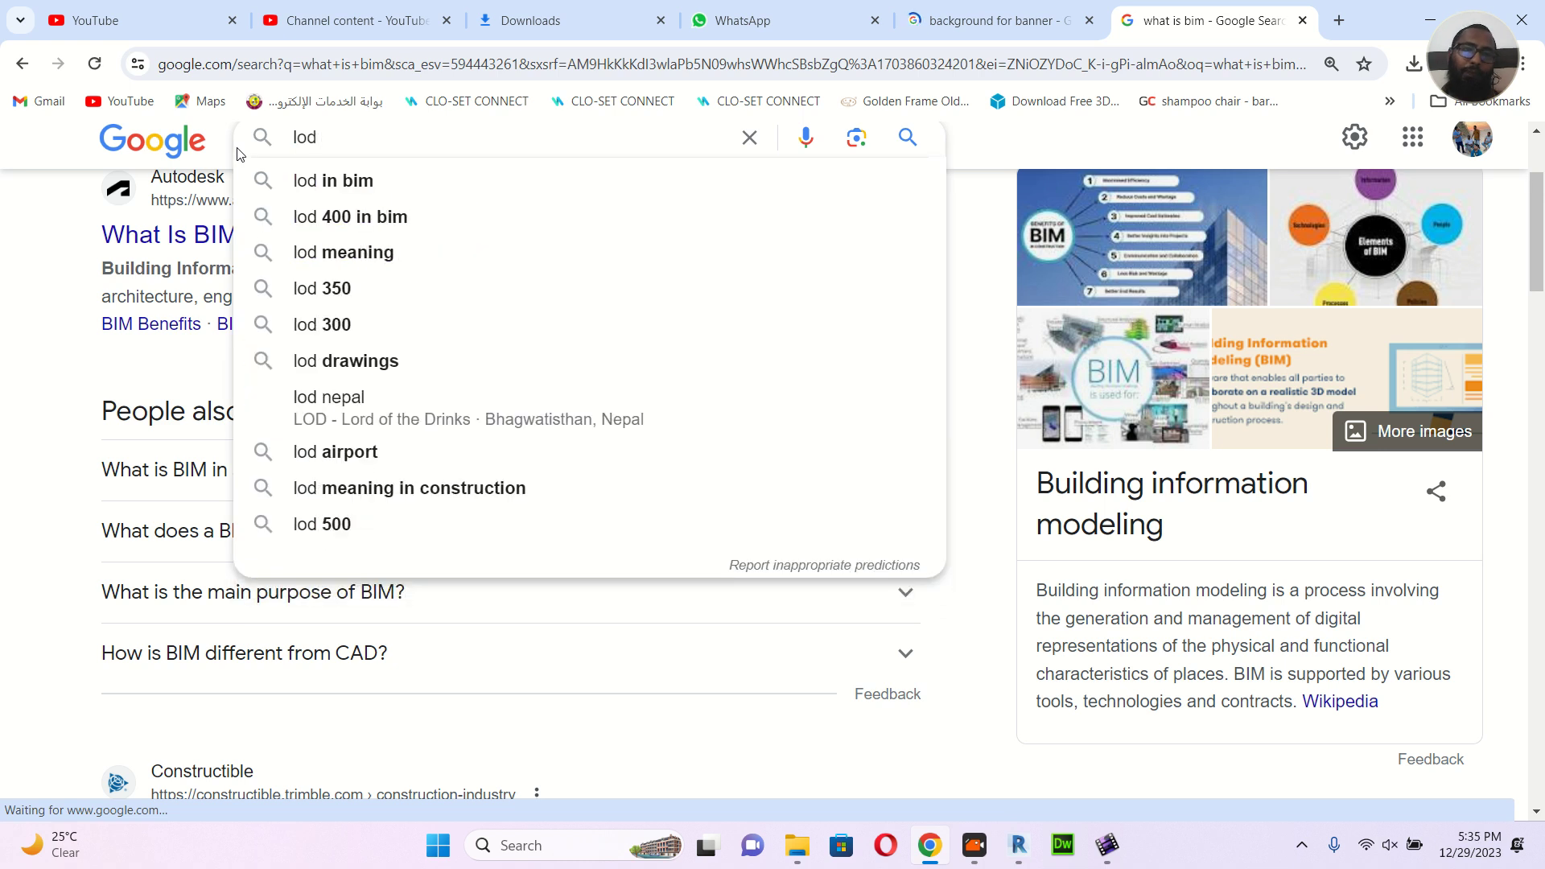
{"action": "left_click", "coordinate": [349, 183]}
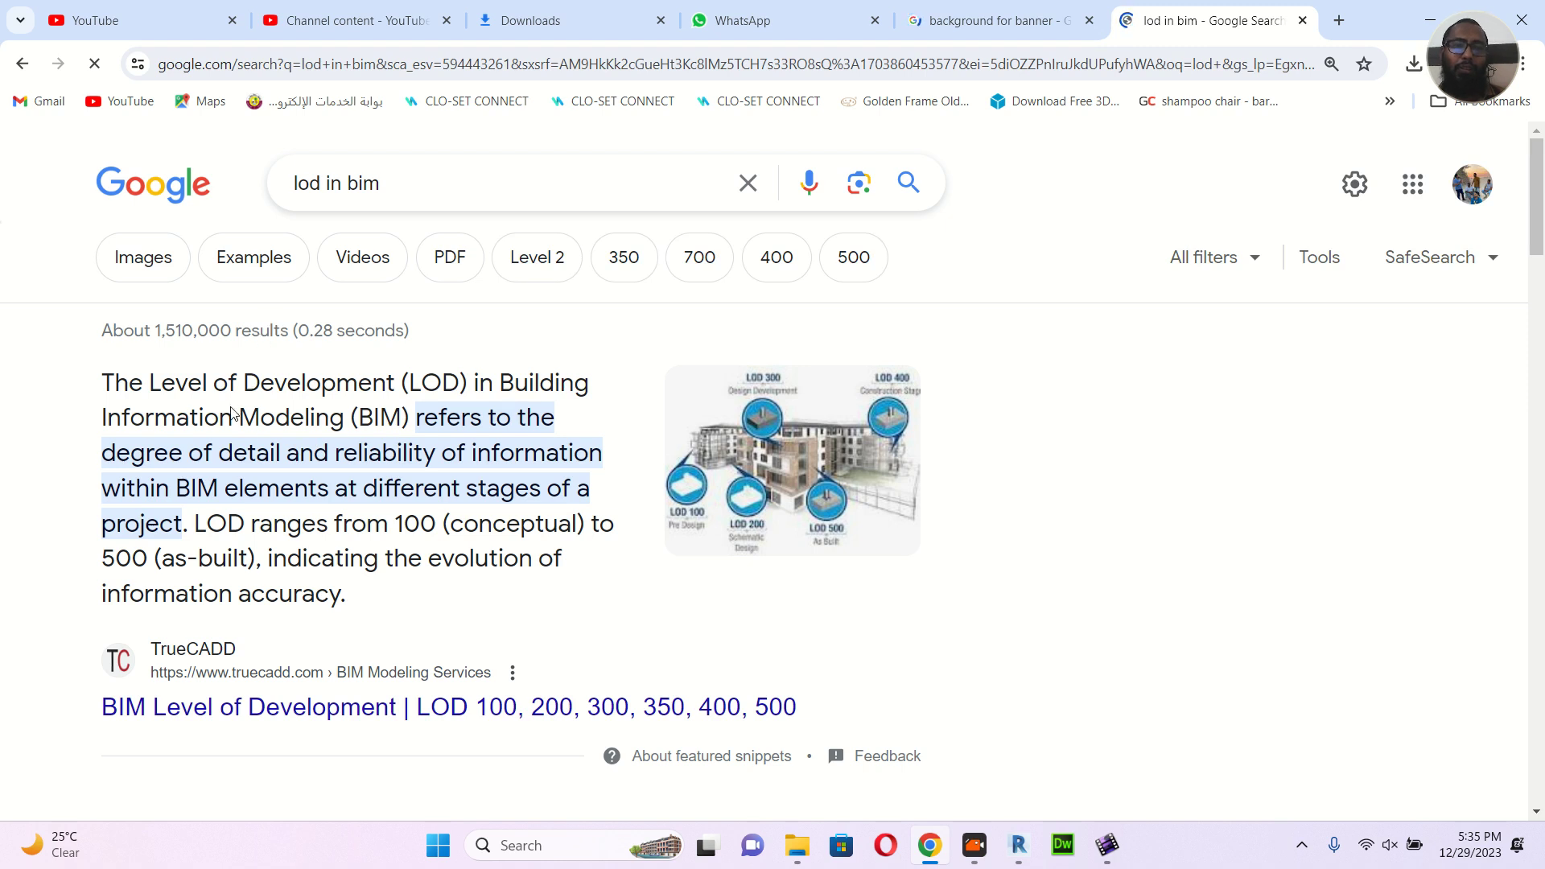
{"action": "left_click", "coordinate": [160, 272]}
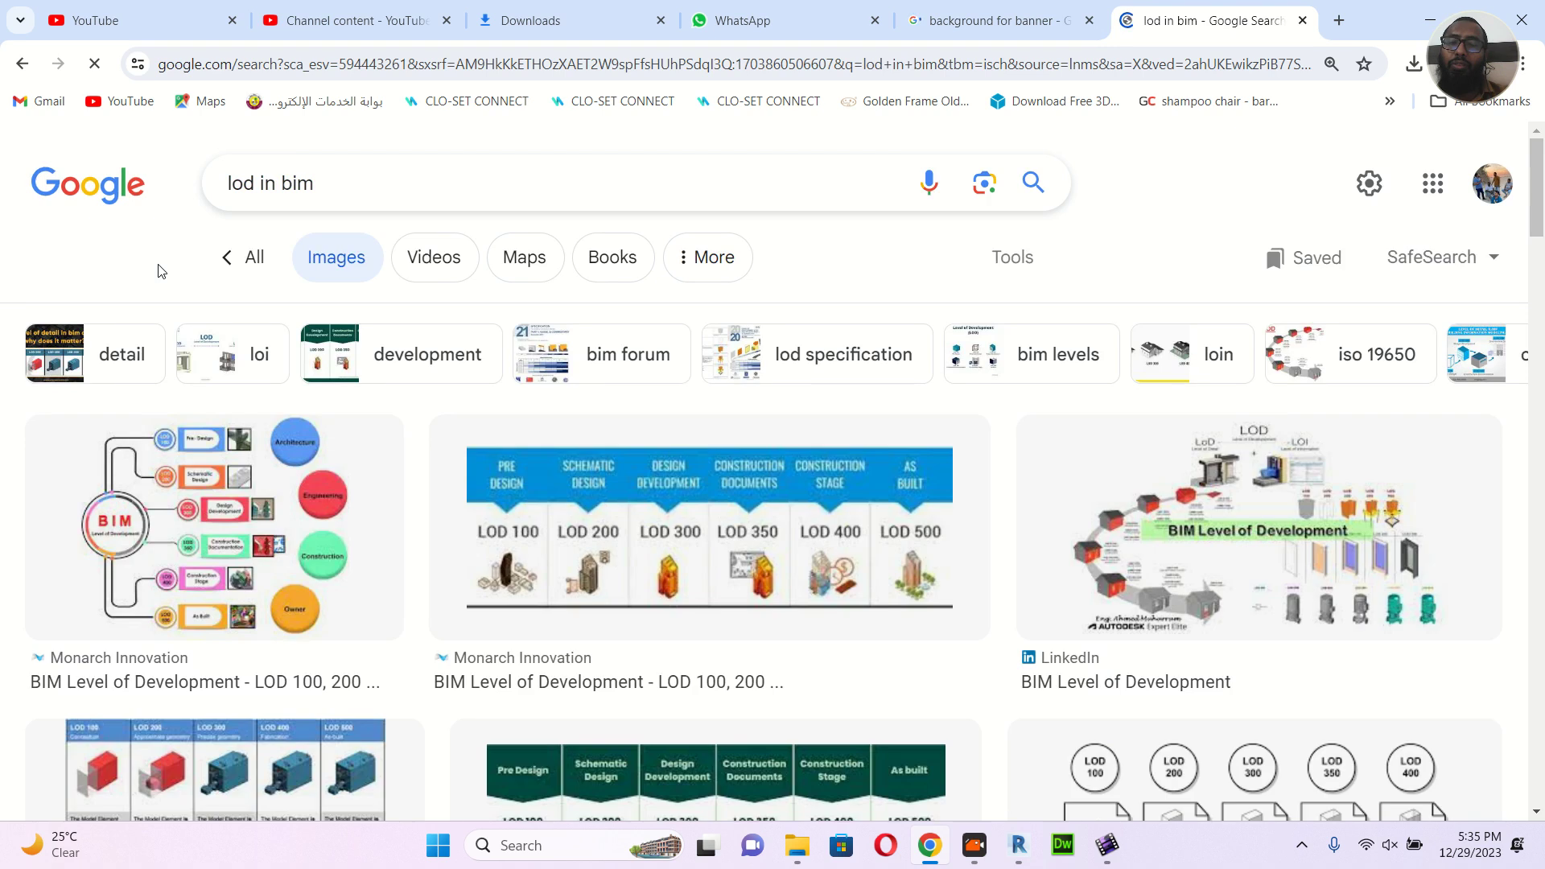
Browse the BIM level of development diagrams in the image results to compare the stages from LOD 100 to LOD 500
{"action": "scroll", "coordinate": [161, 271], "scroll_direction": "down", "scroll_amount": 1}
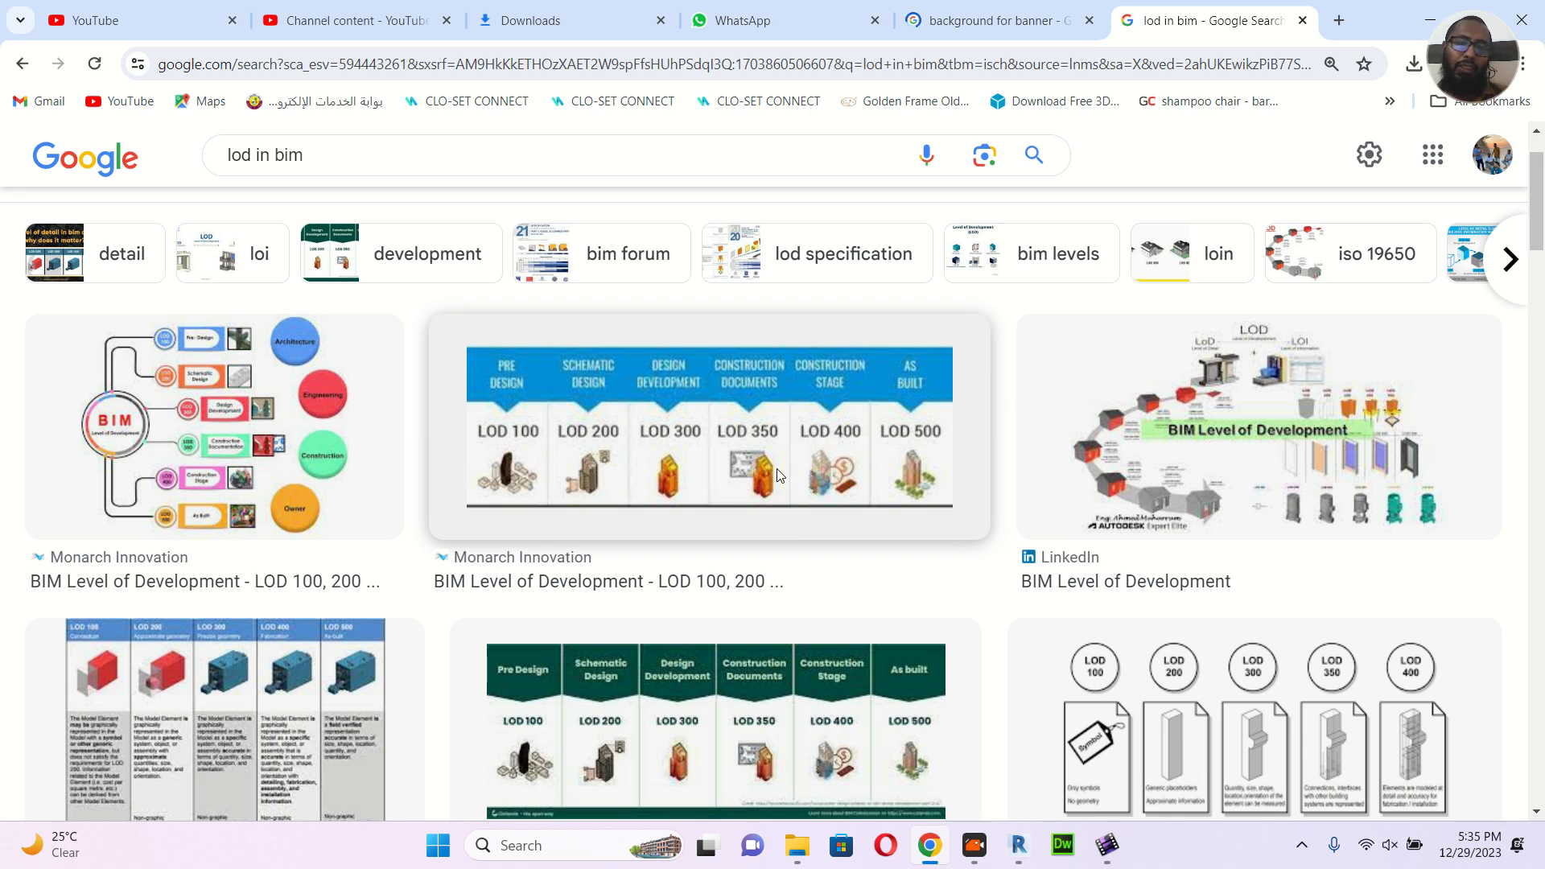
{"action": "scroll", "coordinate": [778, 475], "scroll_direction": "down", "scroll_amount": 4}
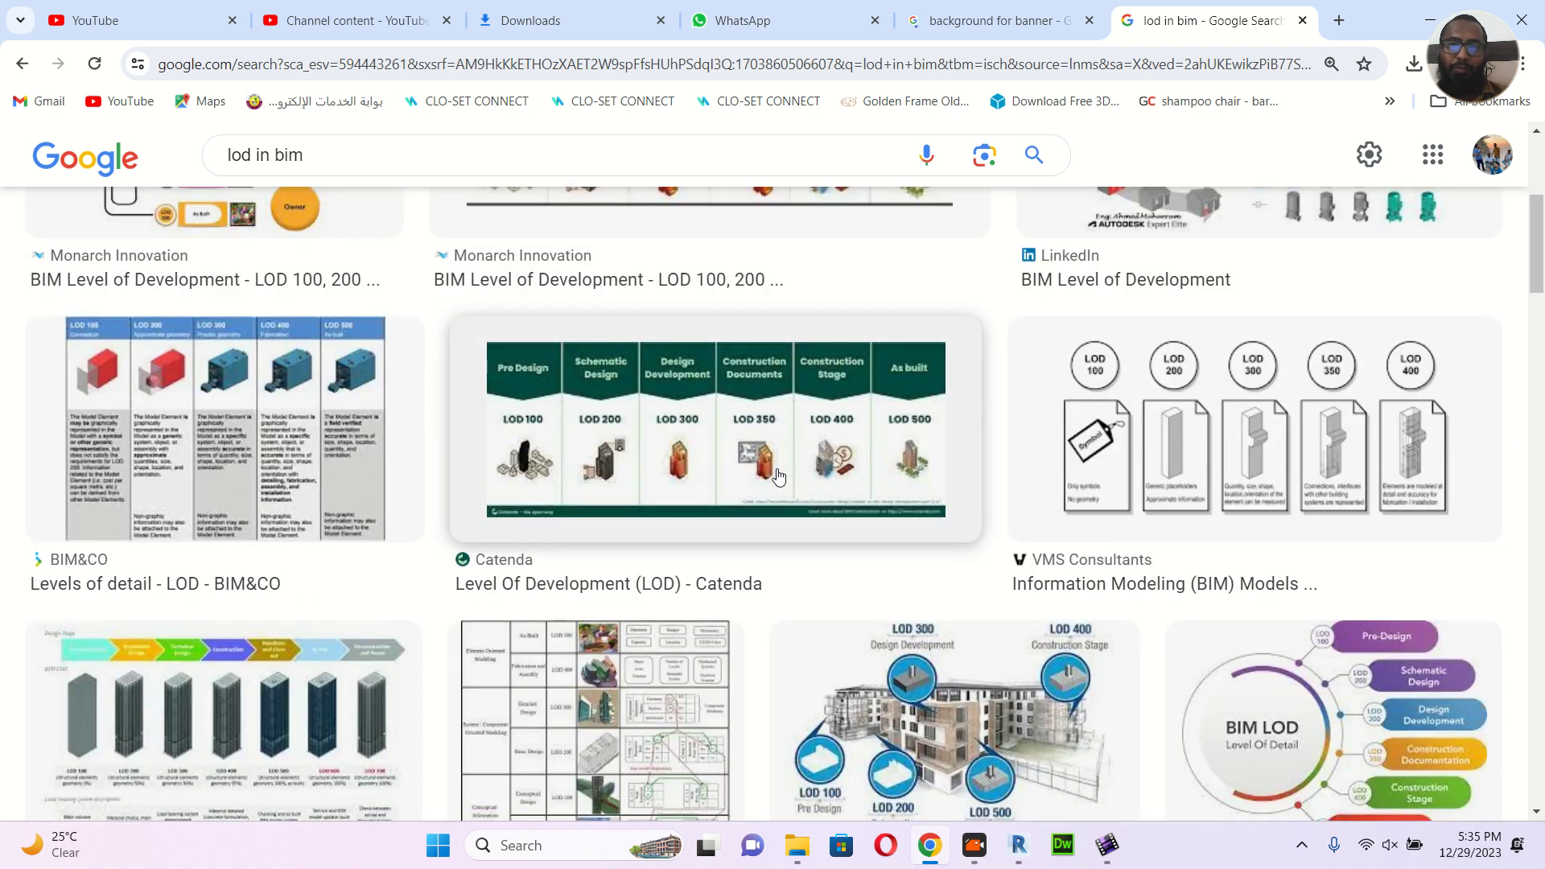
{"action": "scroll", "coordinate": [778, 475], "scroll_direction": "down", "scroll_amount": 3}
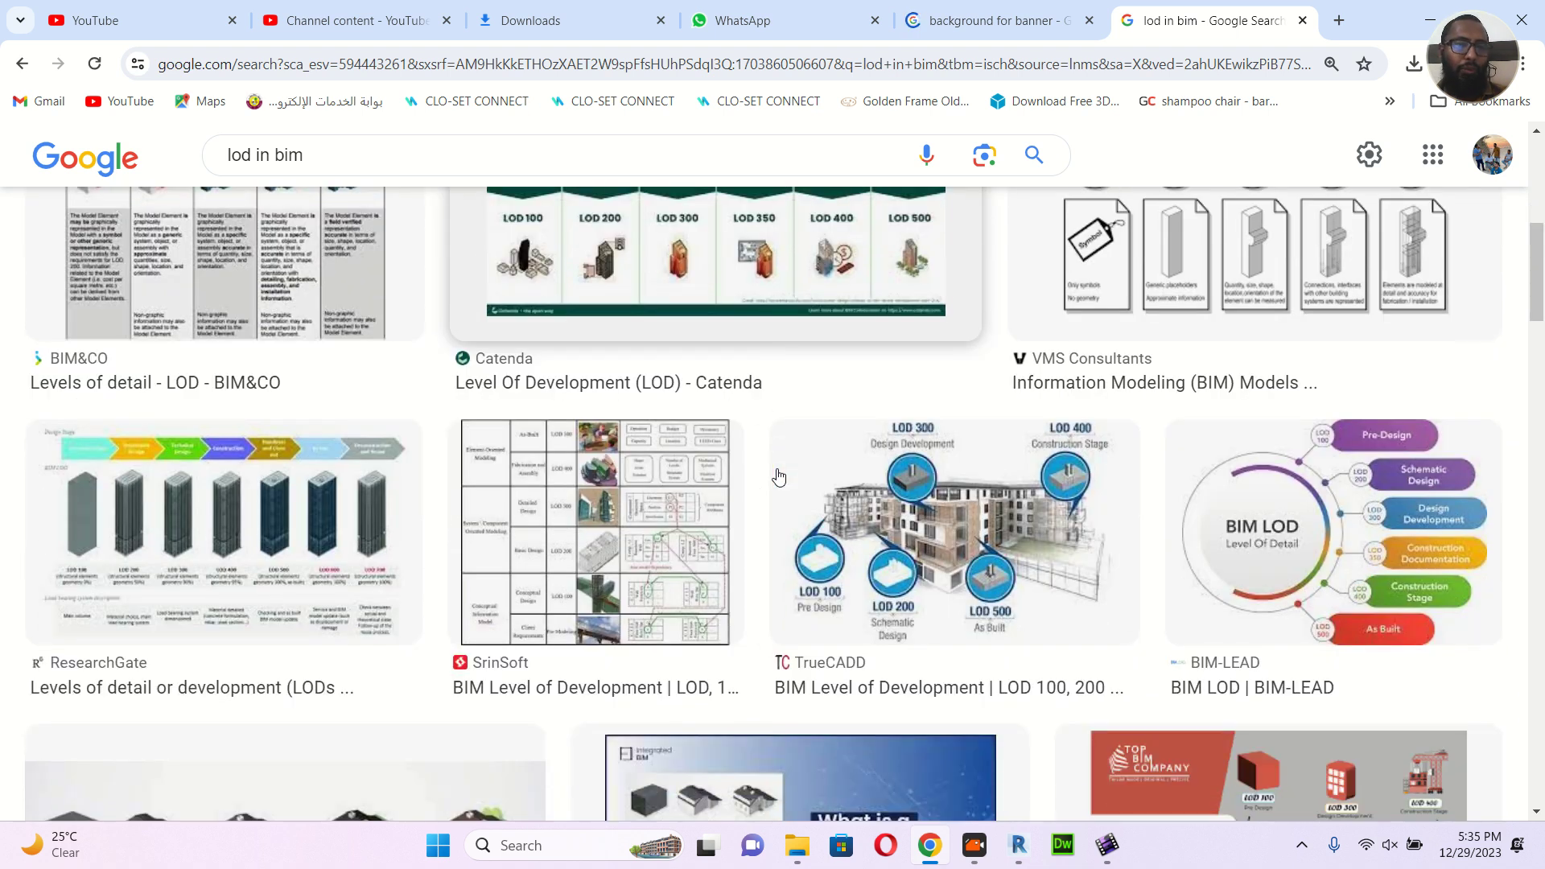
{"action": "scroll", "coordinate": [779, 475], "scroll_direction": "down", "scroll_amount": 4}
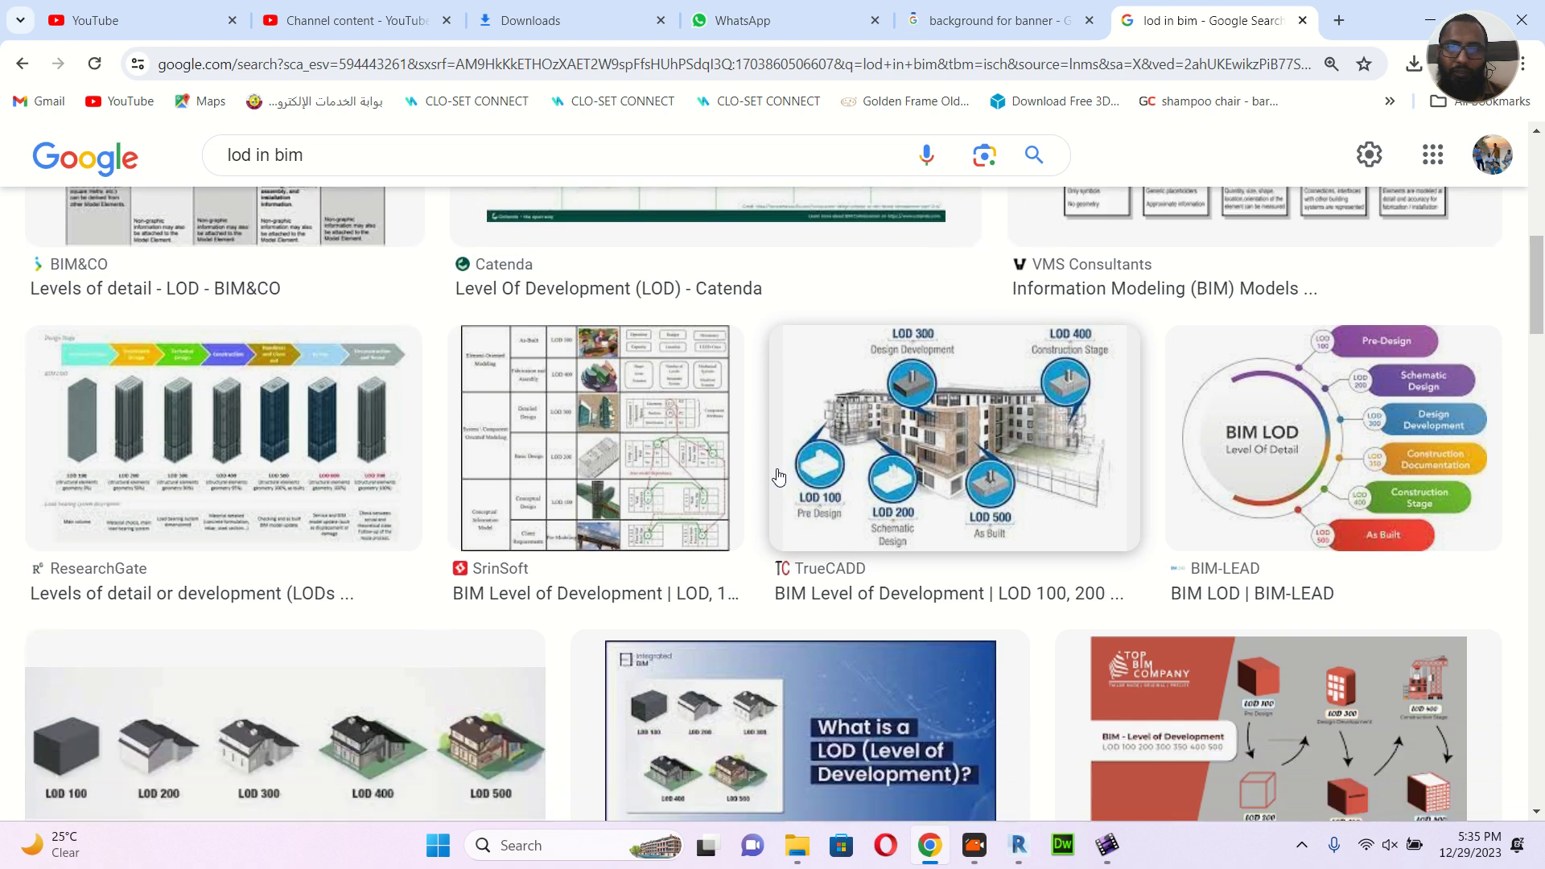
{"action": "scroll", "coordinate": [778, 477], "scroll_direction": "down", "scroll_amount": 5}
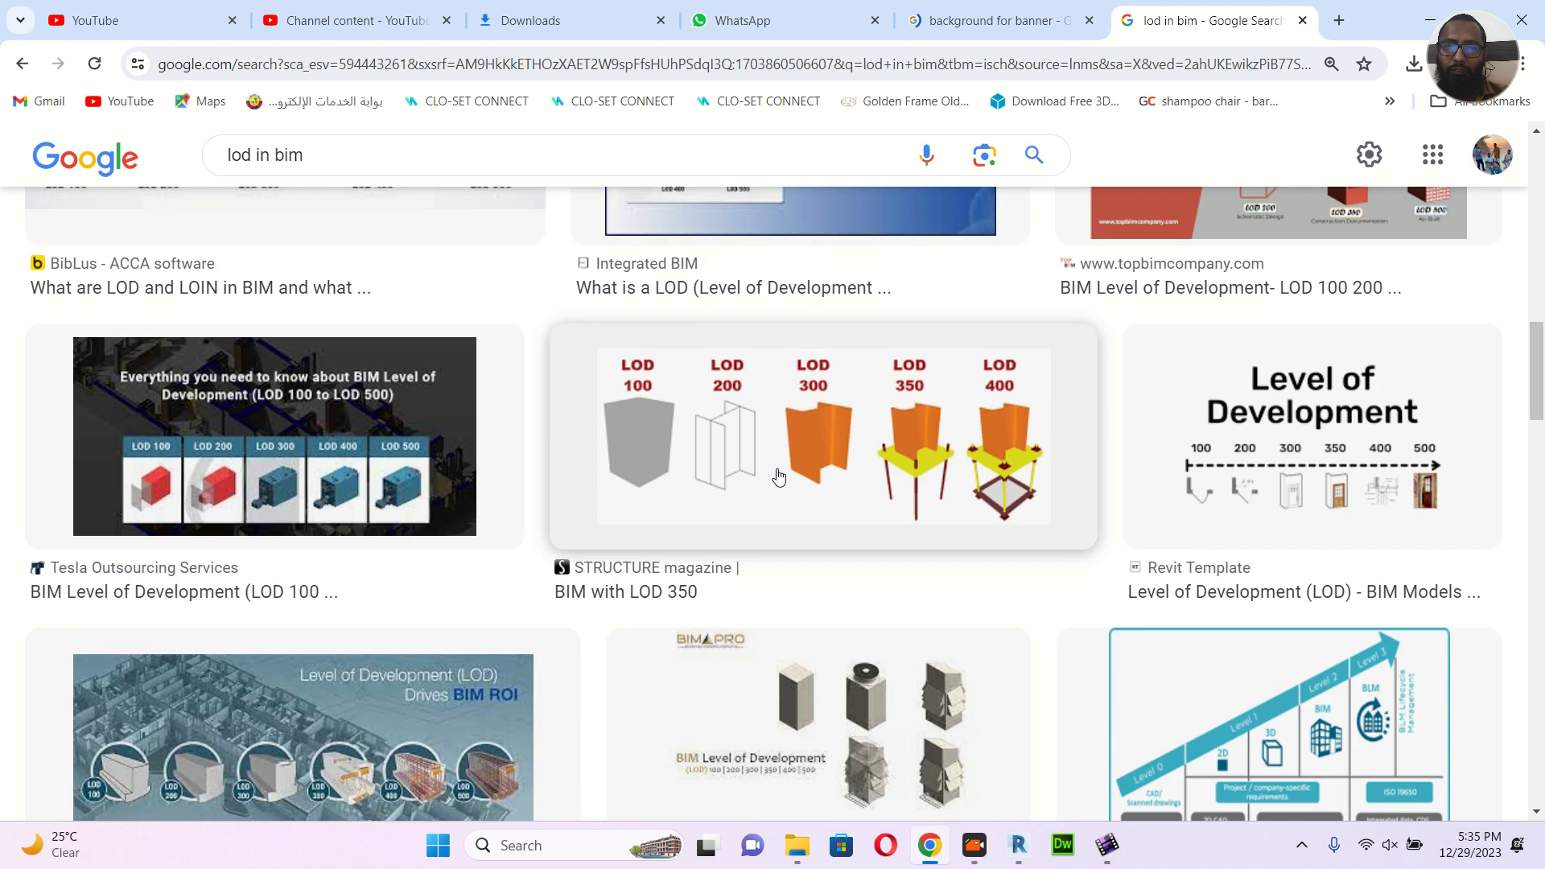
{"action": "scroll", "coordinate": [778, 477], "scroll_direction": "down", "scroll_amount": 3}
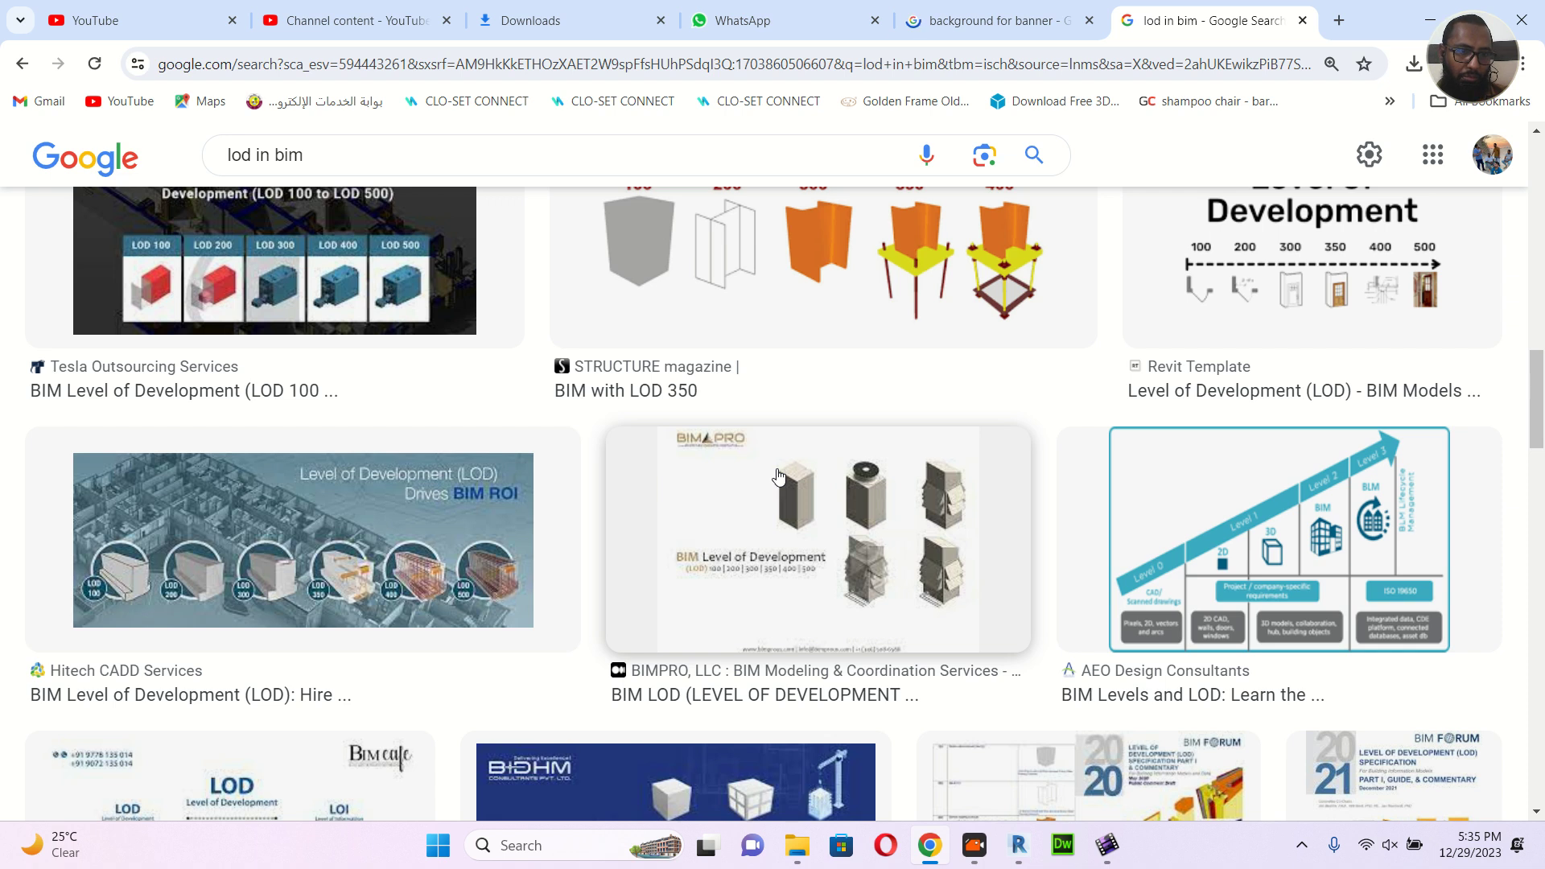
{"action": "scroll", "coordinate": [778, 477], "scroll_direction": "down", "scroll_amount": 5}
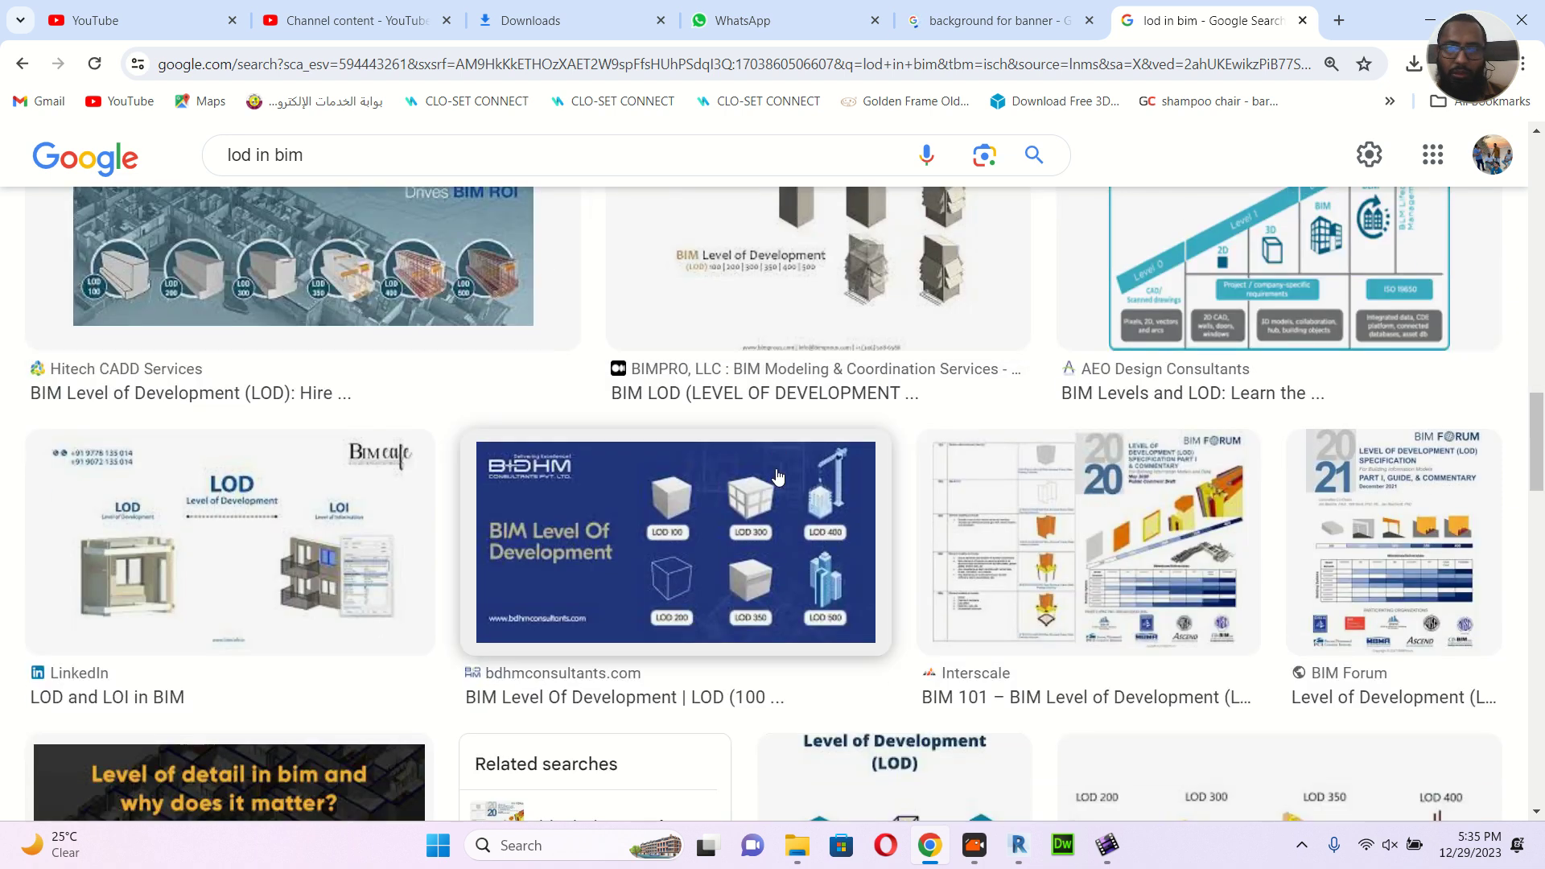
{"action": "scroll", "coordinate": [778, 476], "scroll_direction": "down", "scroll_amount": 6}
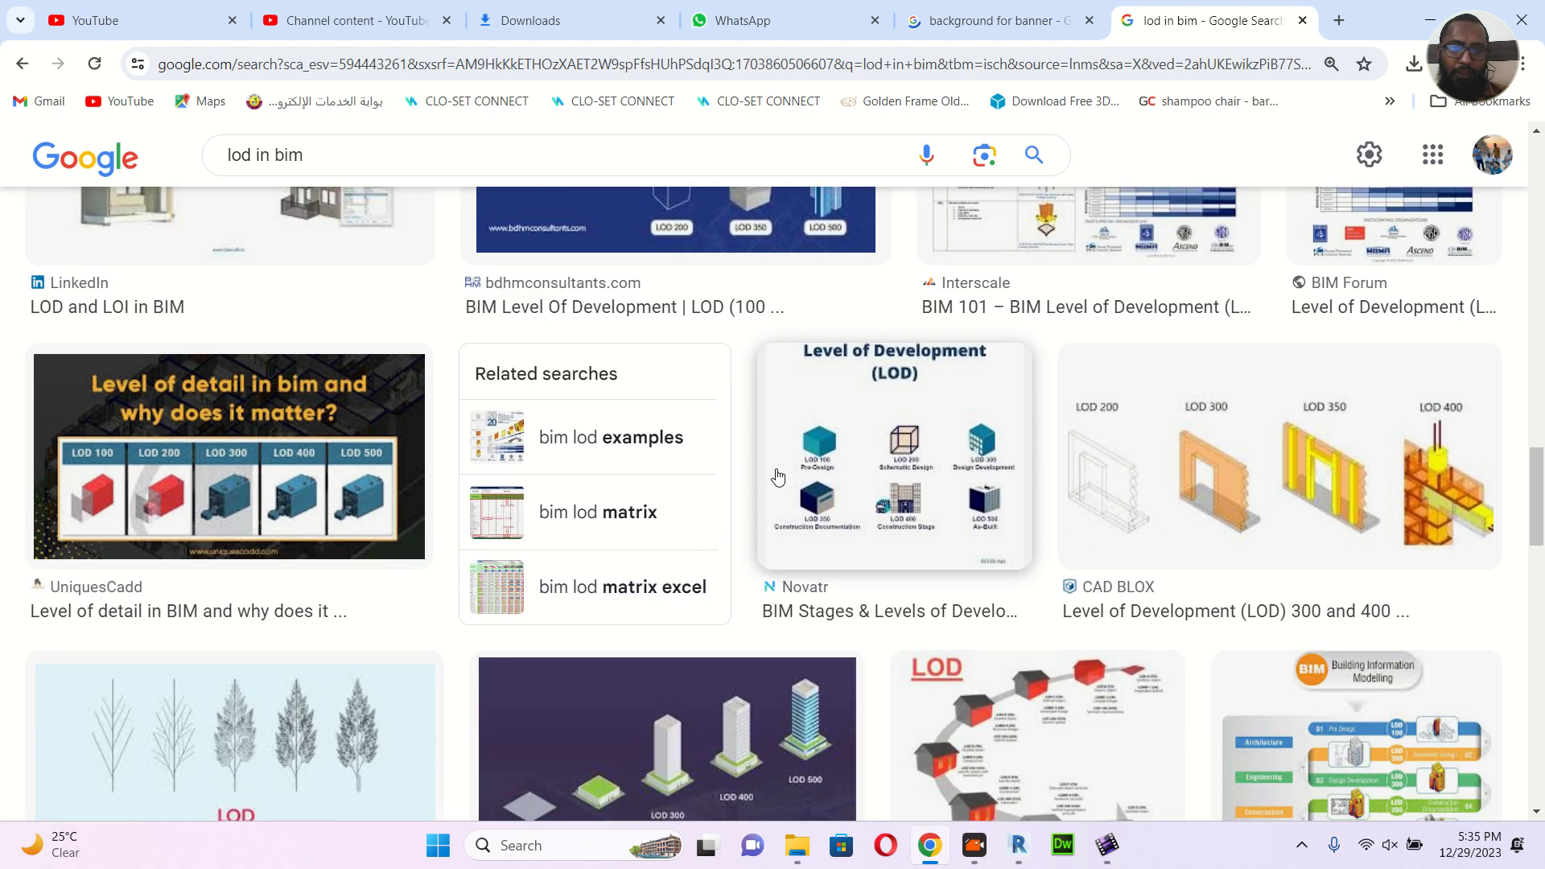
{"action": "scroll", "coordinate": [778, 476], "scroll_direction": "down", "scroll_amount": 4}
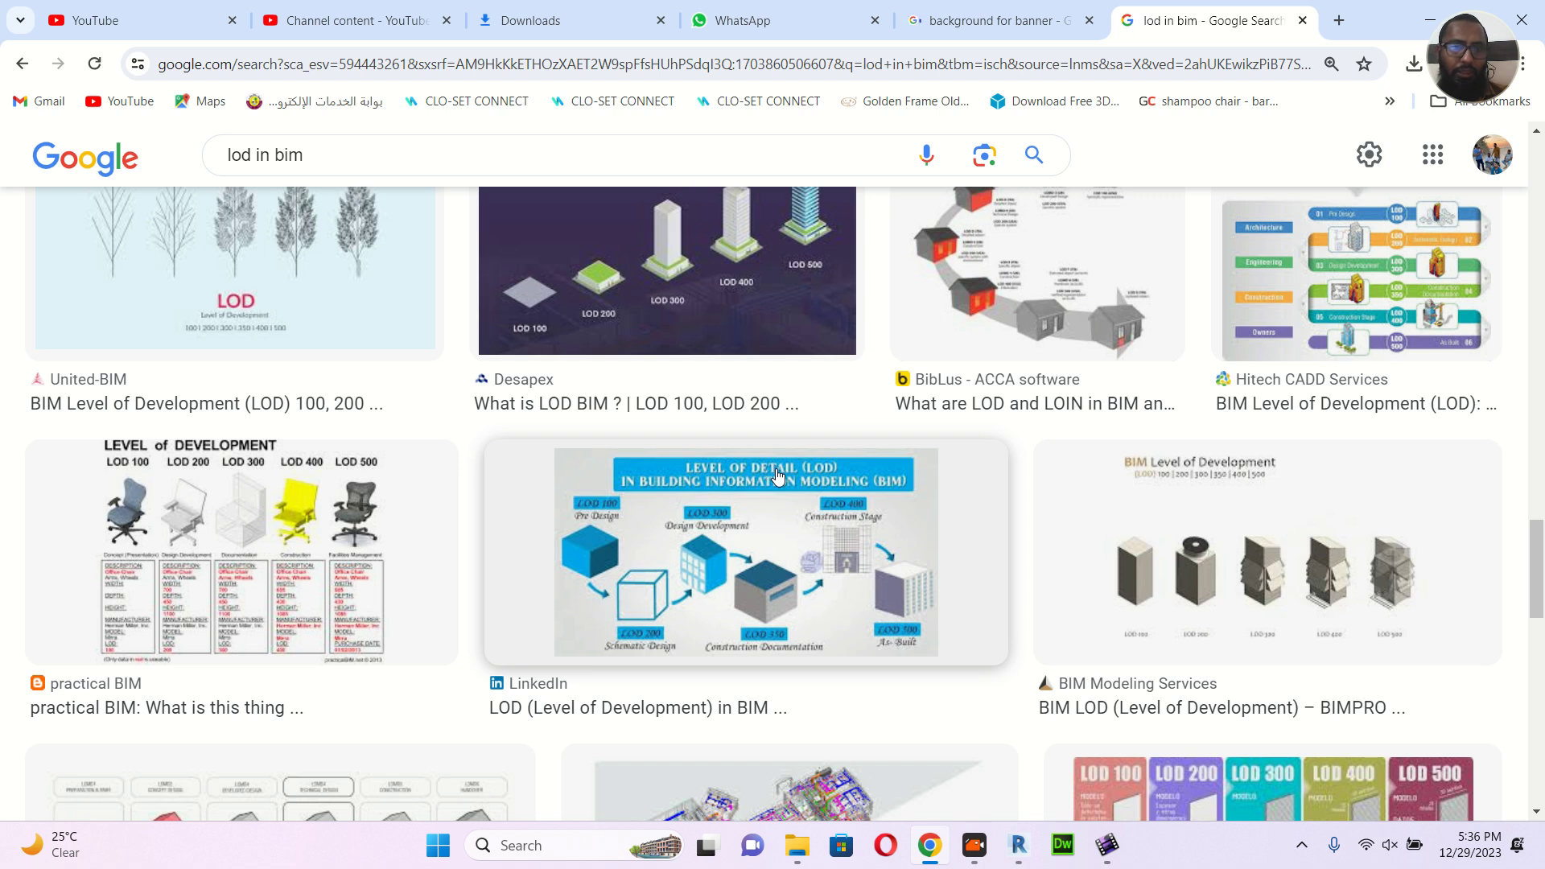
{"action": "scroll", "coordinate": [777, 476], "scroll_direction": "down", "scroll_amount": 4}
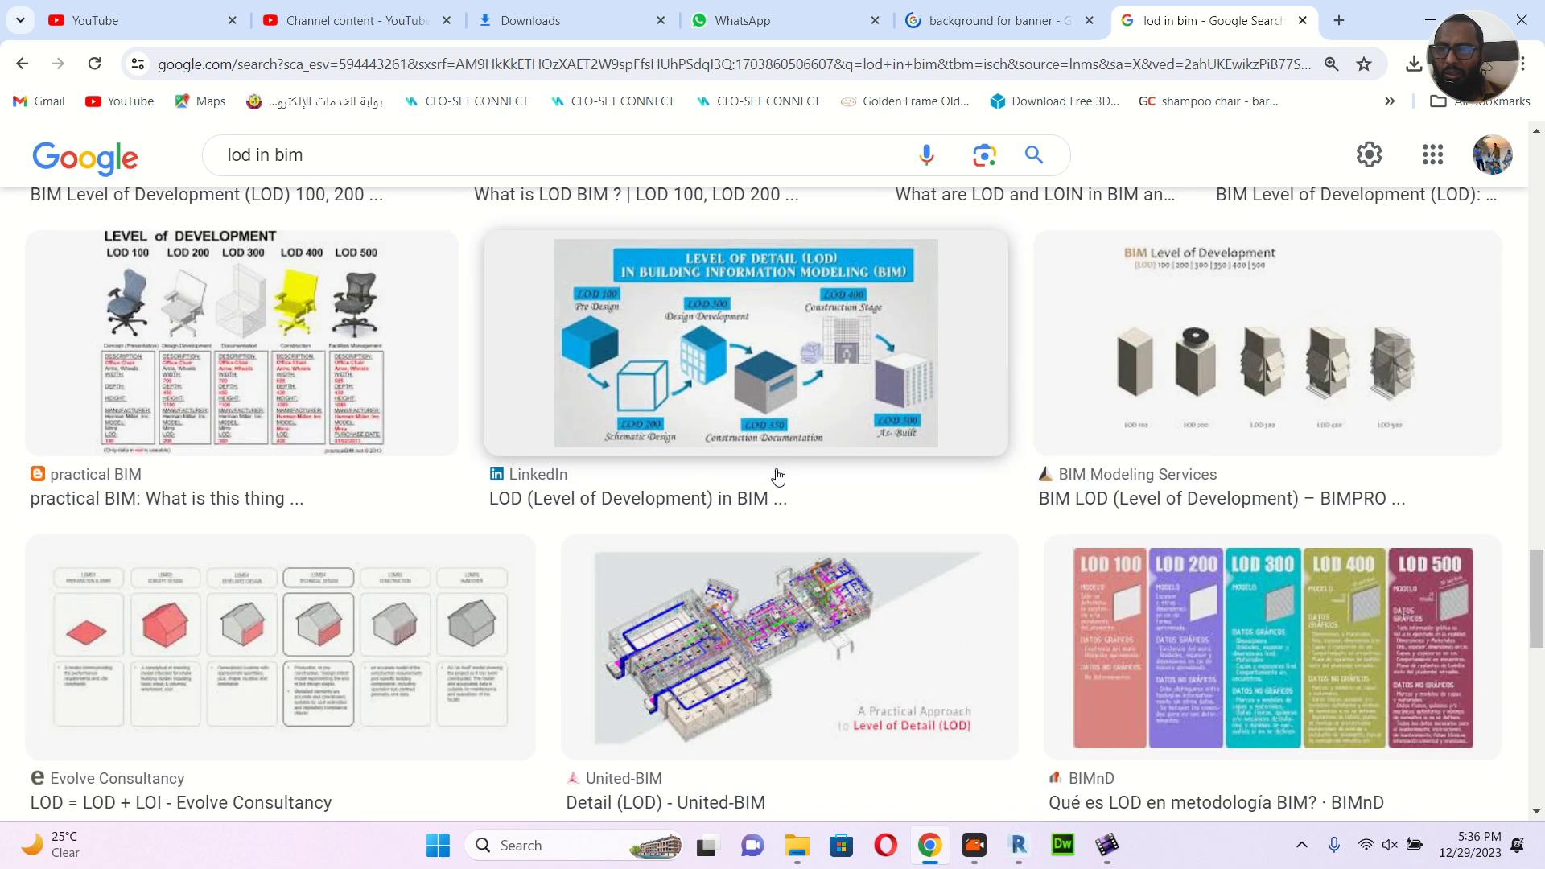
{"action": "scroll", "coordinate": [778, 477], "scroll_direction": "down", "scroll_amount": 2}
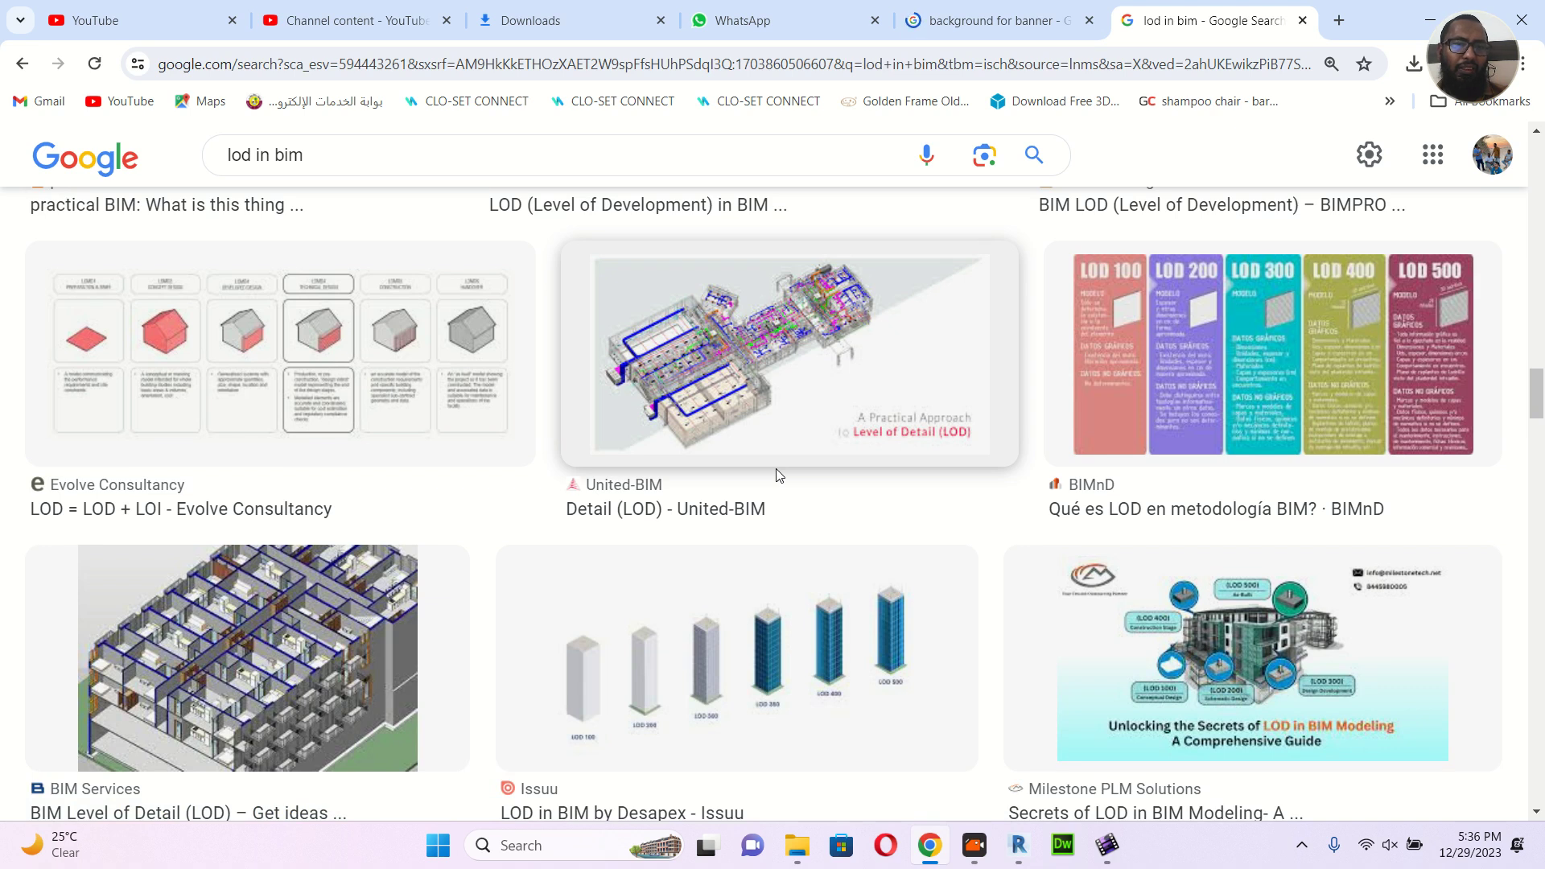
{"action": "scroll", "coordinate": [778, 475], "scroll_direction": "down", "scroll_amount": 2}
{"action": "scroll", "coordinate": [775, 476], "scroll_direction": "down", "scroll_amount": 3}
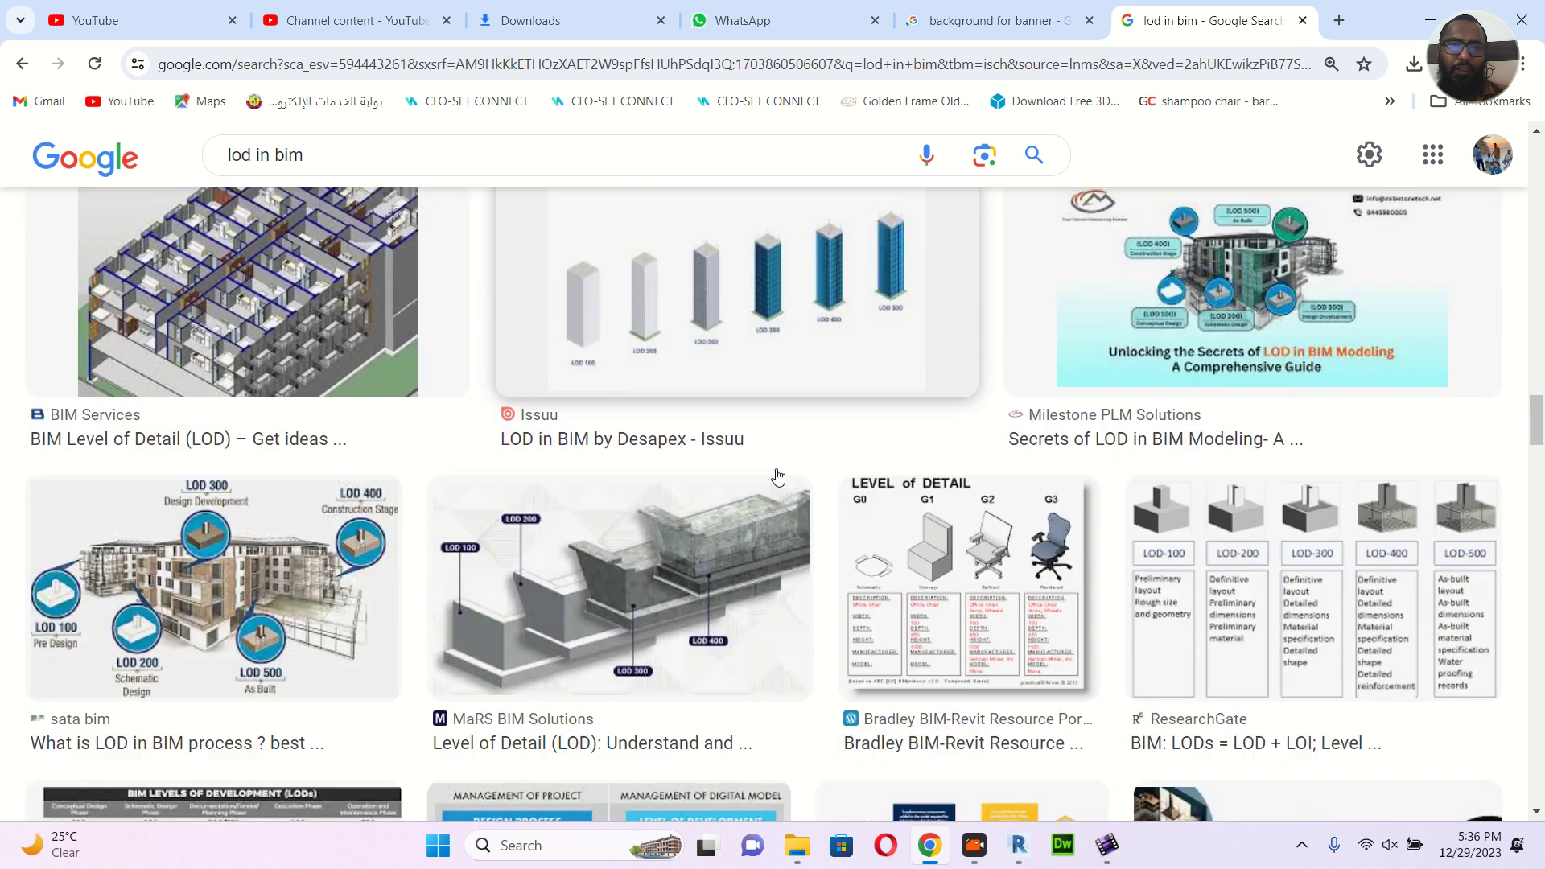
{"action": "scroll", "coordinate": [716, 460], "scroll_direction": "down", "scroll_amount": 3}
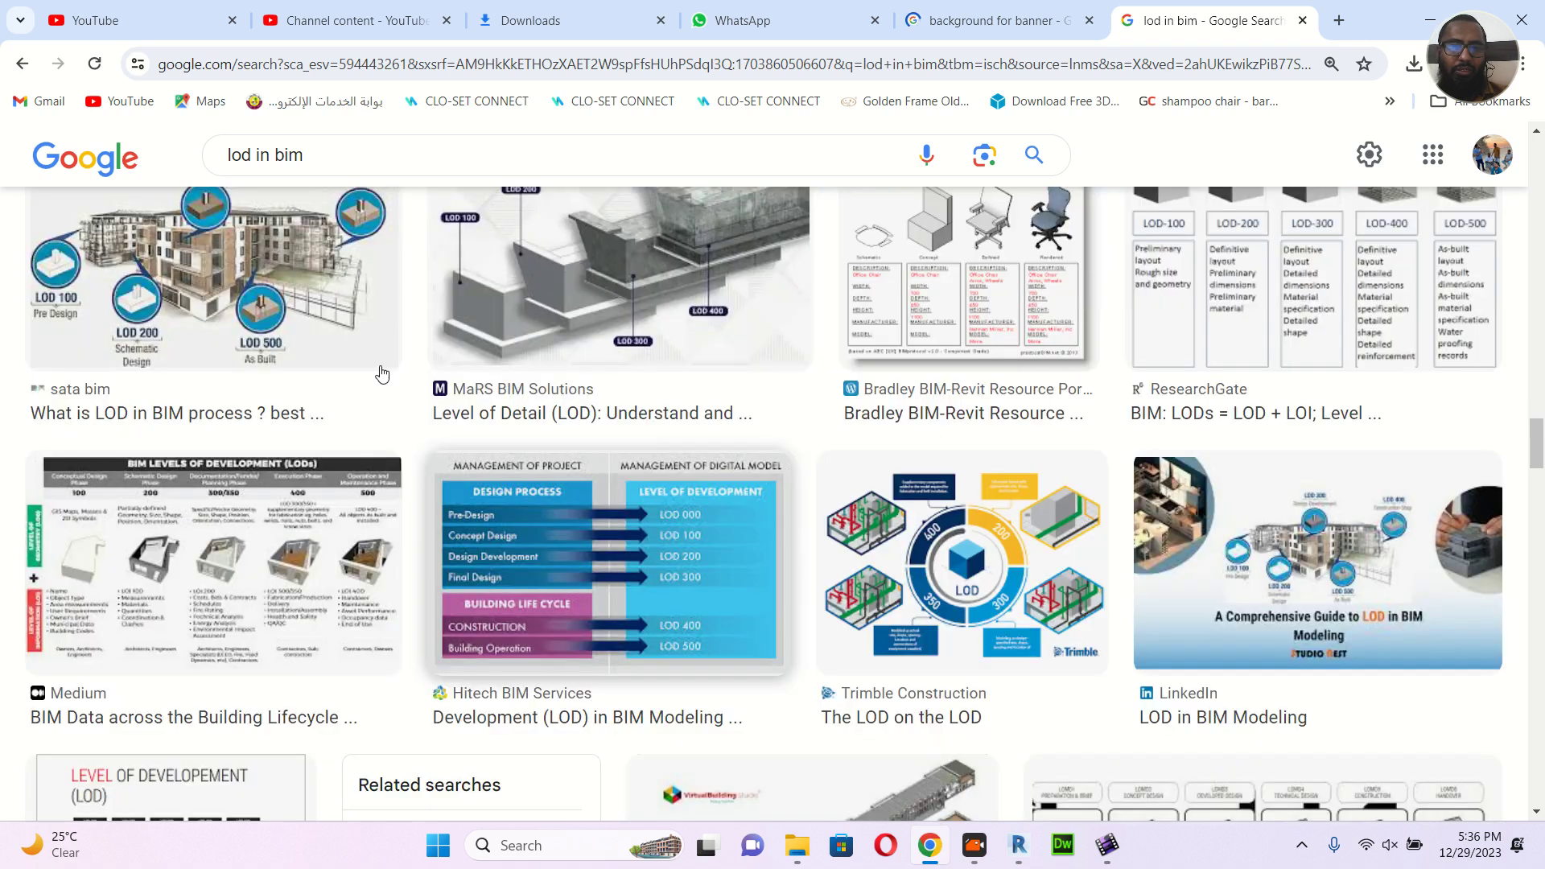
Return to the "what is bim" results and open the picture on the benefits of BIM in construction to read it
{"action": "left_click", "coordinate": [22, 62]}
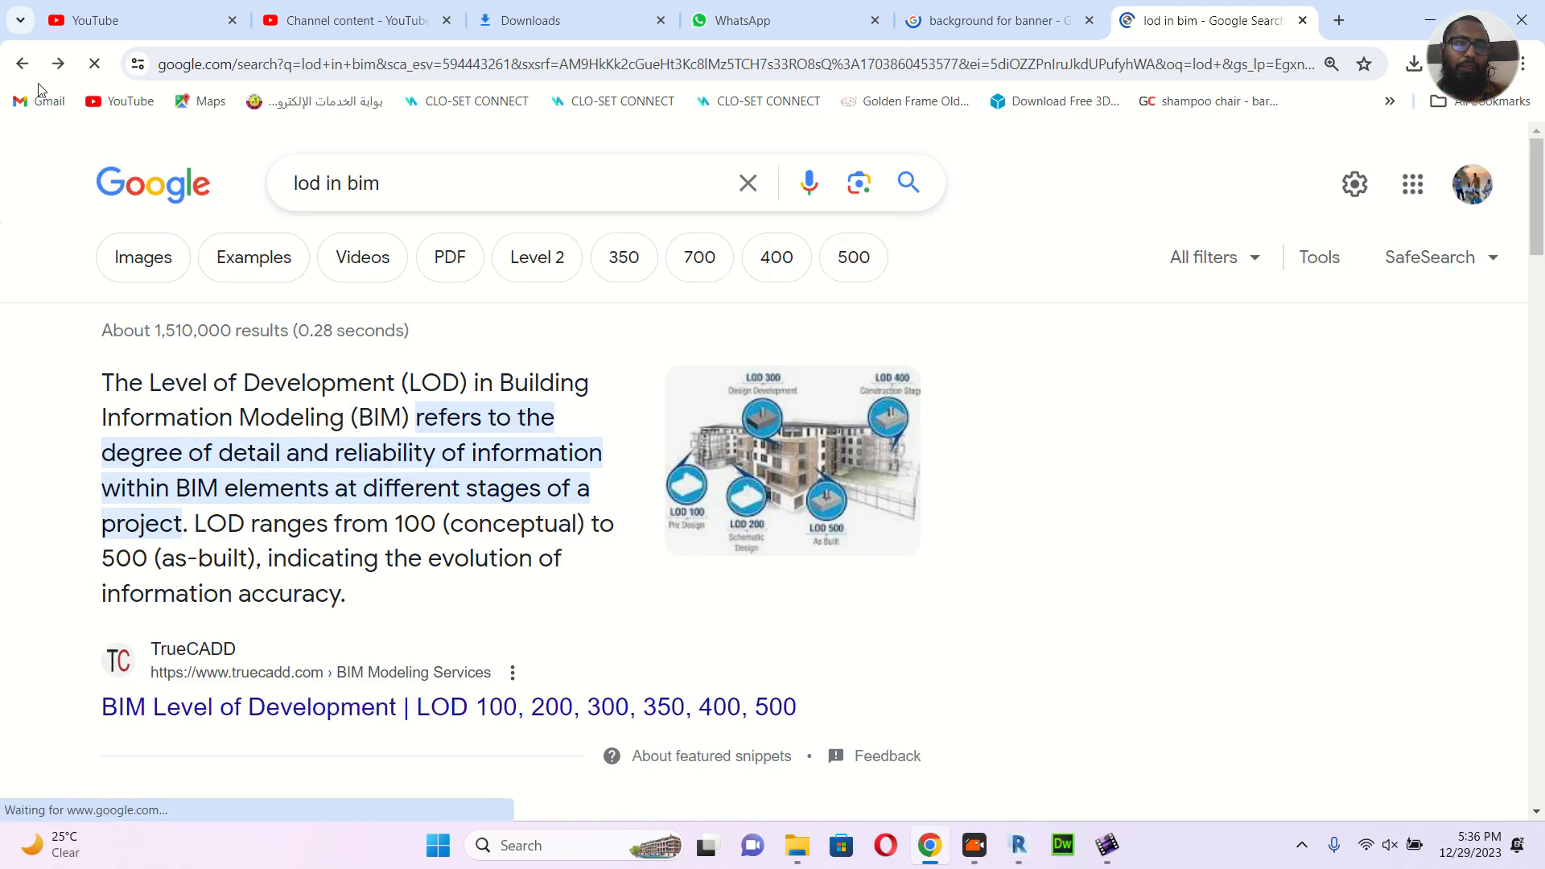
{"action": "left_click", "coordinate": [24, 66]}
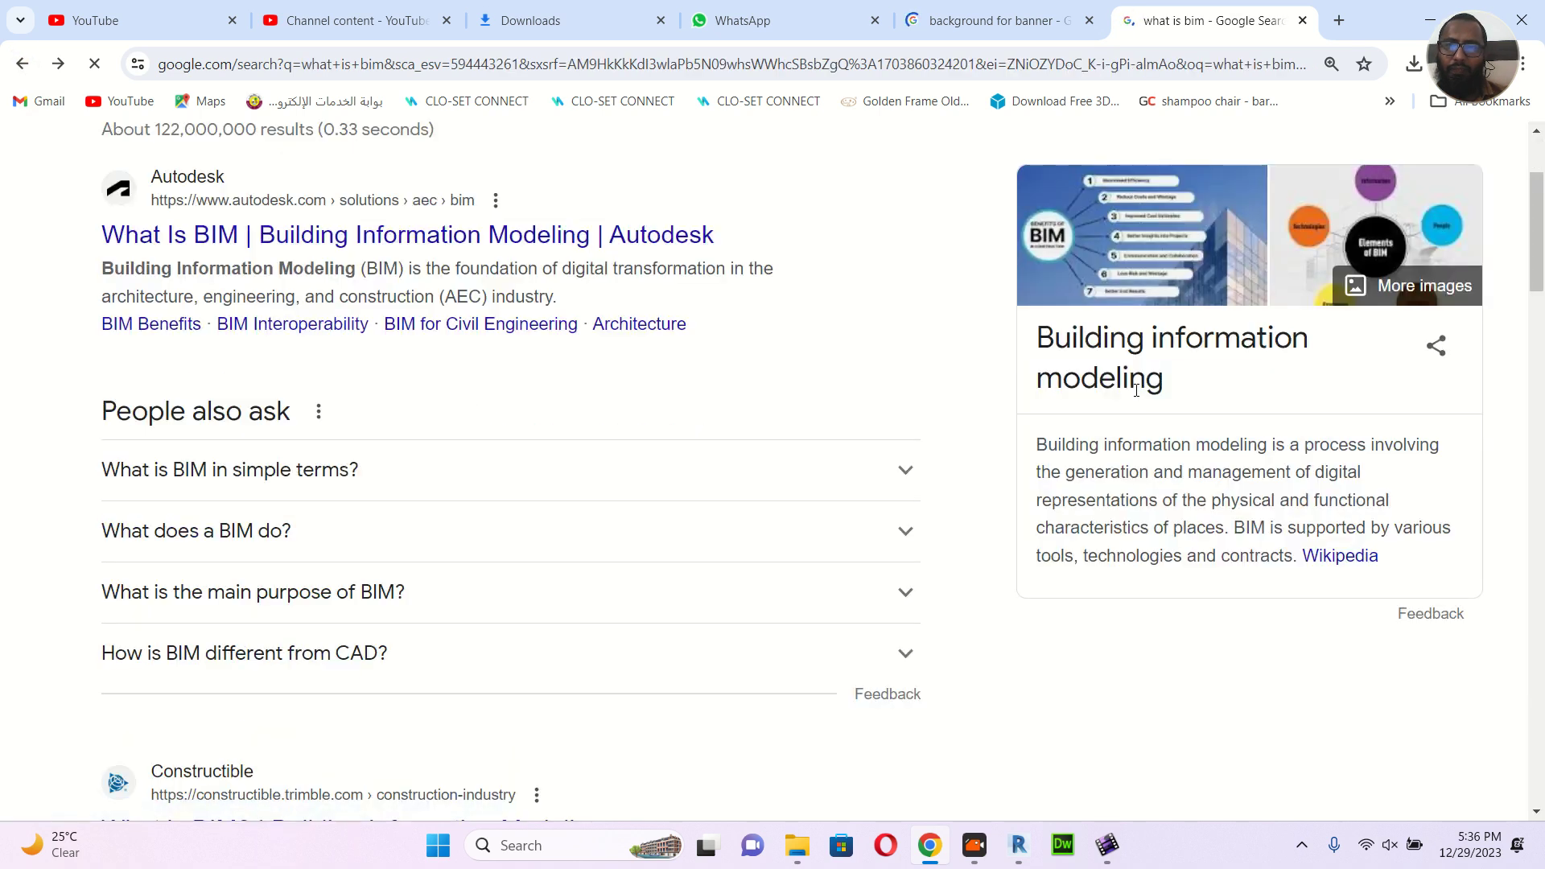
{"action": "left_click", "coordinate": [1103, 253]}
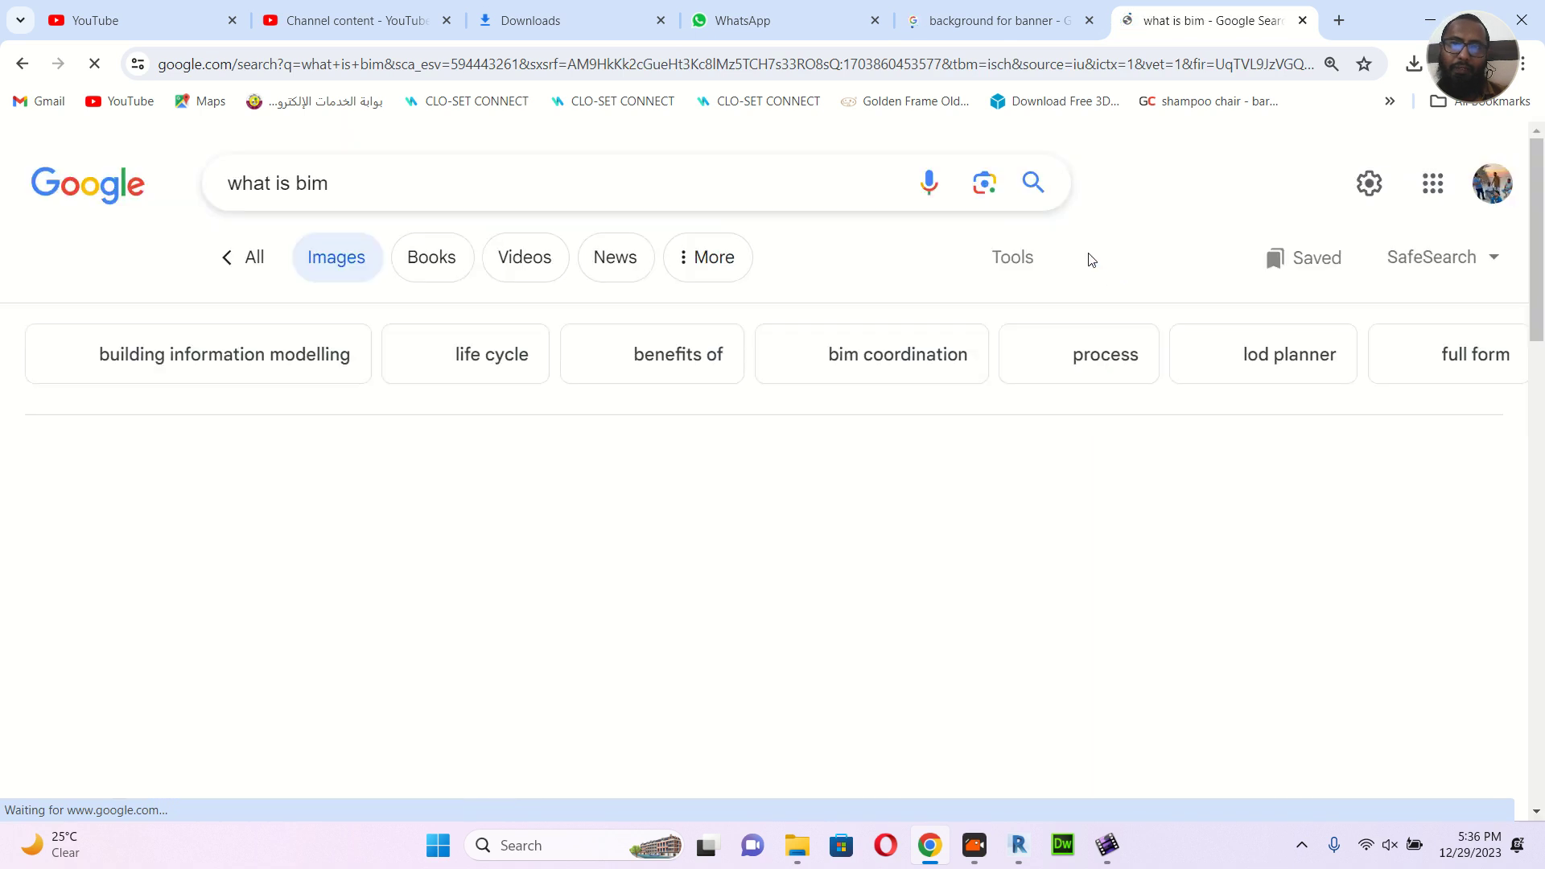
{"action": "scroll", "coordinate": [852, 525], "scroll_direction": "down", "scroll_amount": 1}
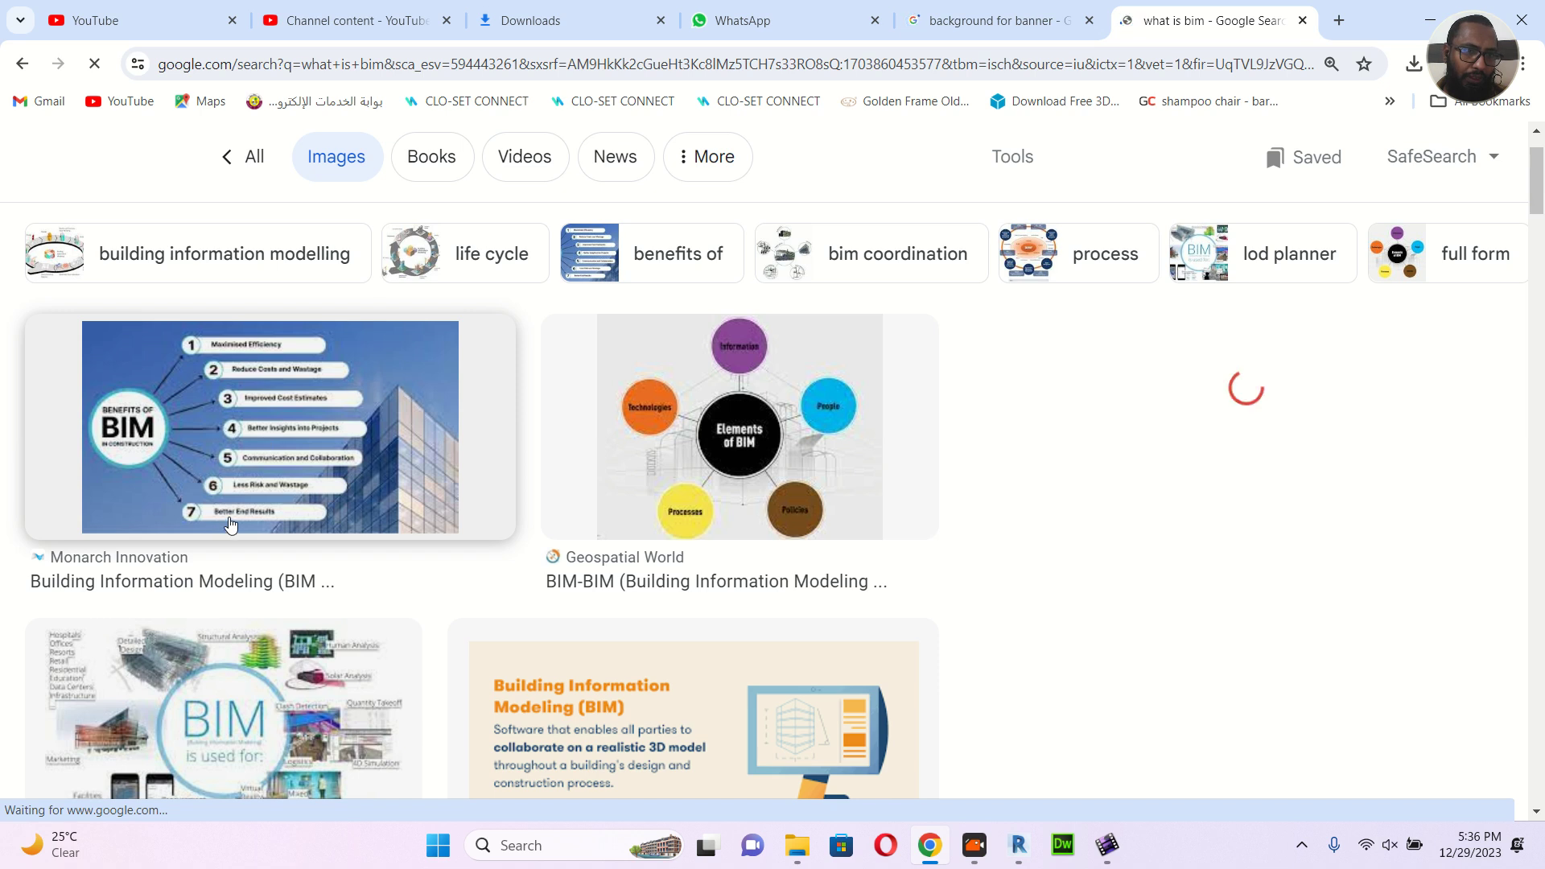
{"action": "scroll", "coordinate": [1032, 546], "scroll_direction": "down", "scroll_amount": 3}
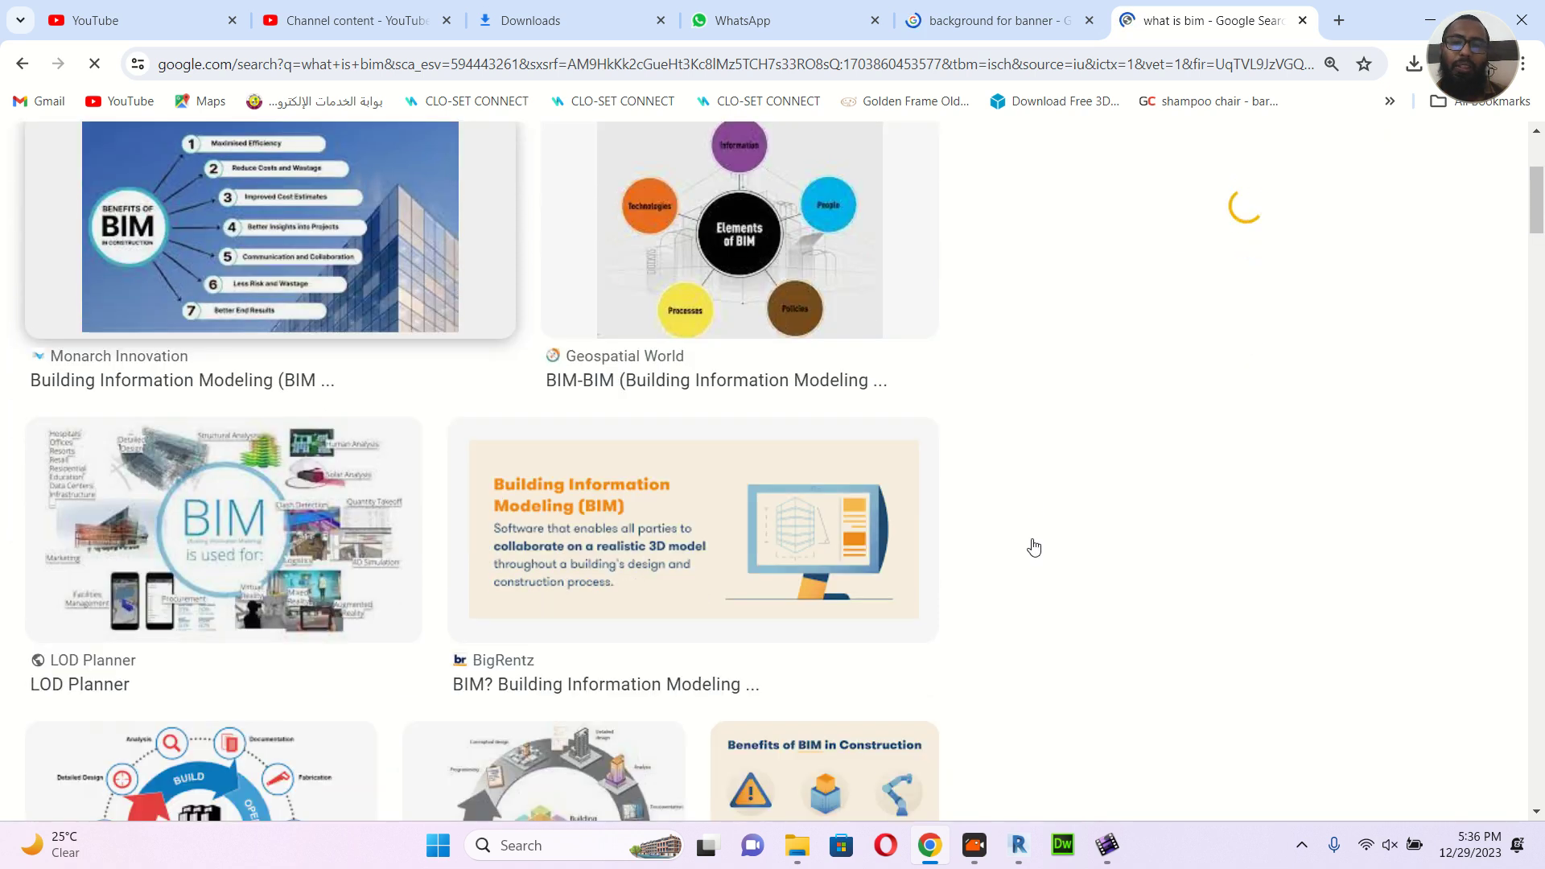
{"action": "scroll", "coordinate": [1034, 547], "scroll_direction": "down", "scroll_amount": 3}
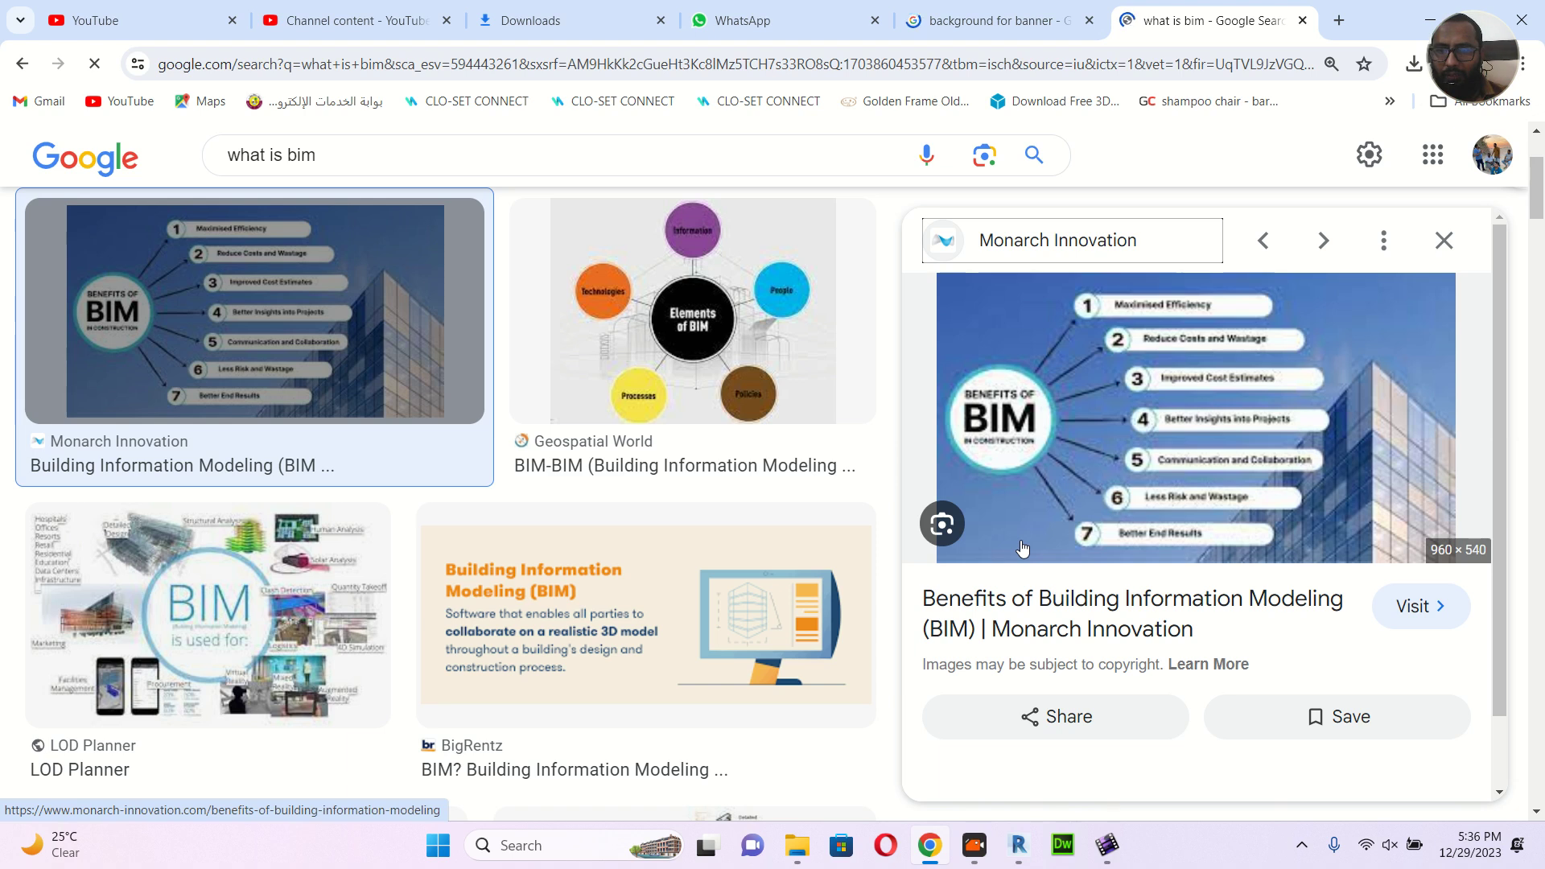
{"action": "scroll", "coordinate": [1012, 515], "scroll_direction": "down", "scroll_amount": 1}
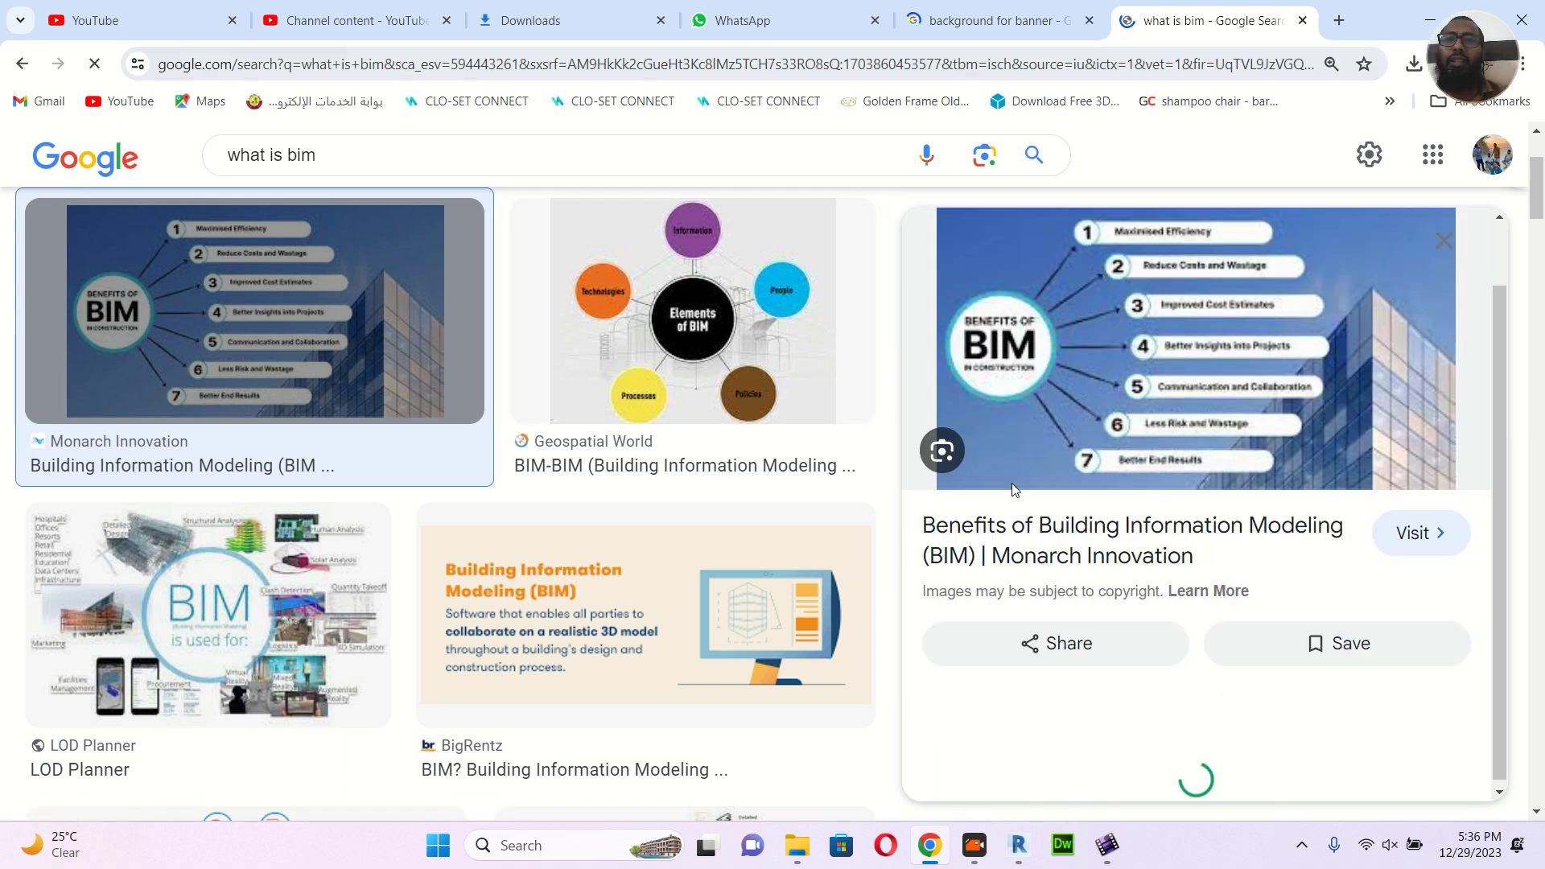
Switch back to Revit and review the power and flex outlets around the living, dining and bedroom areas of the GF LEVEL plan
{"action": "left_click", "coordinate": [1430, 20]}
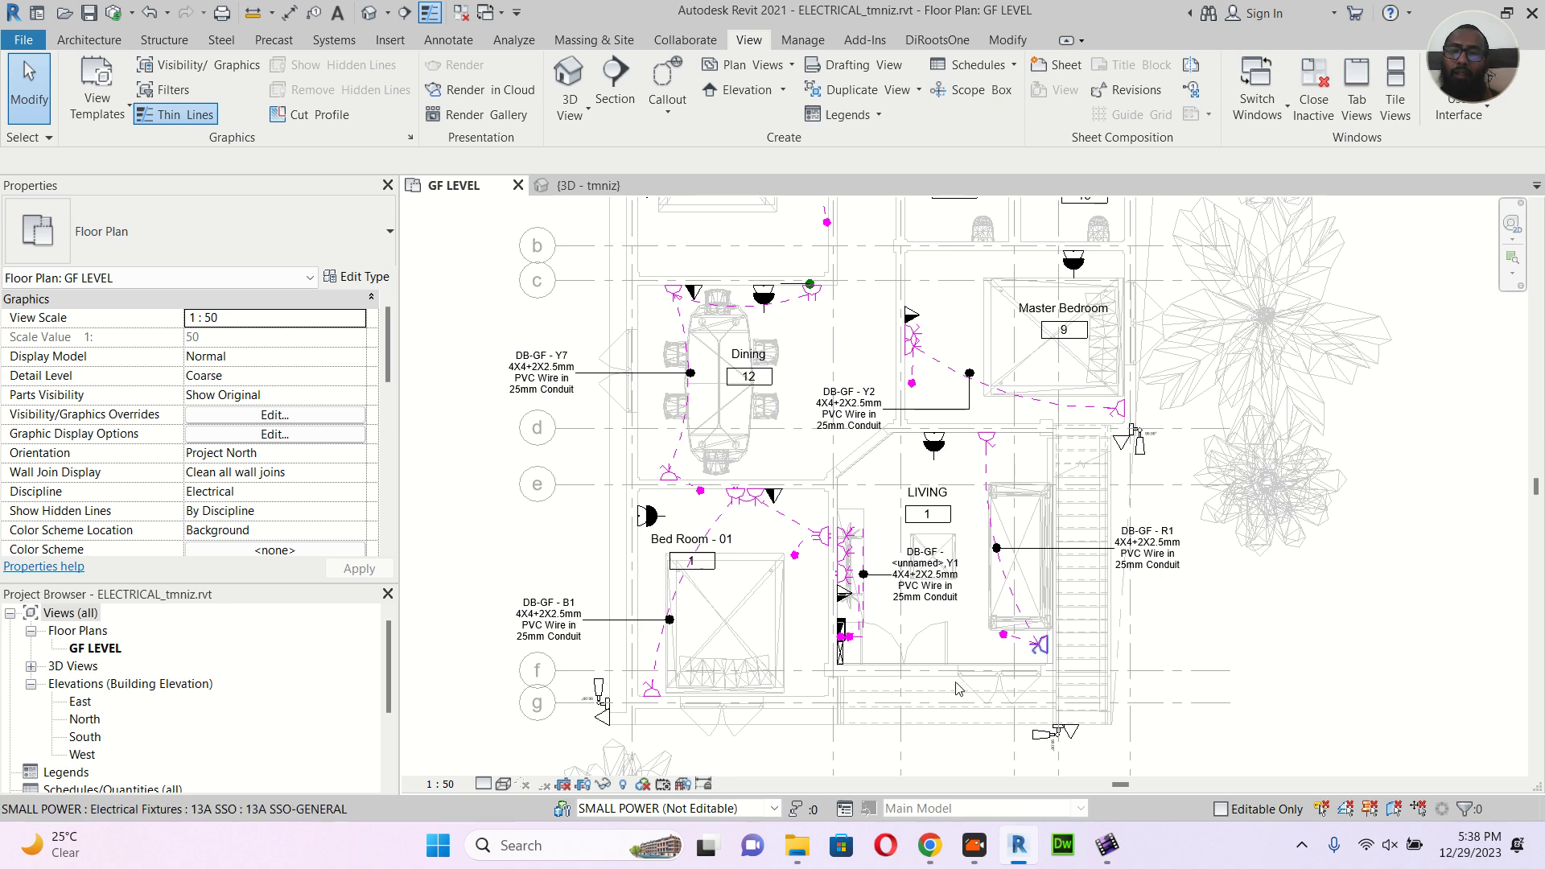
{"action": "scroll", "coordinate": [972, 511], "scroll_direction": "down", "scroll_amount": 1}
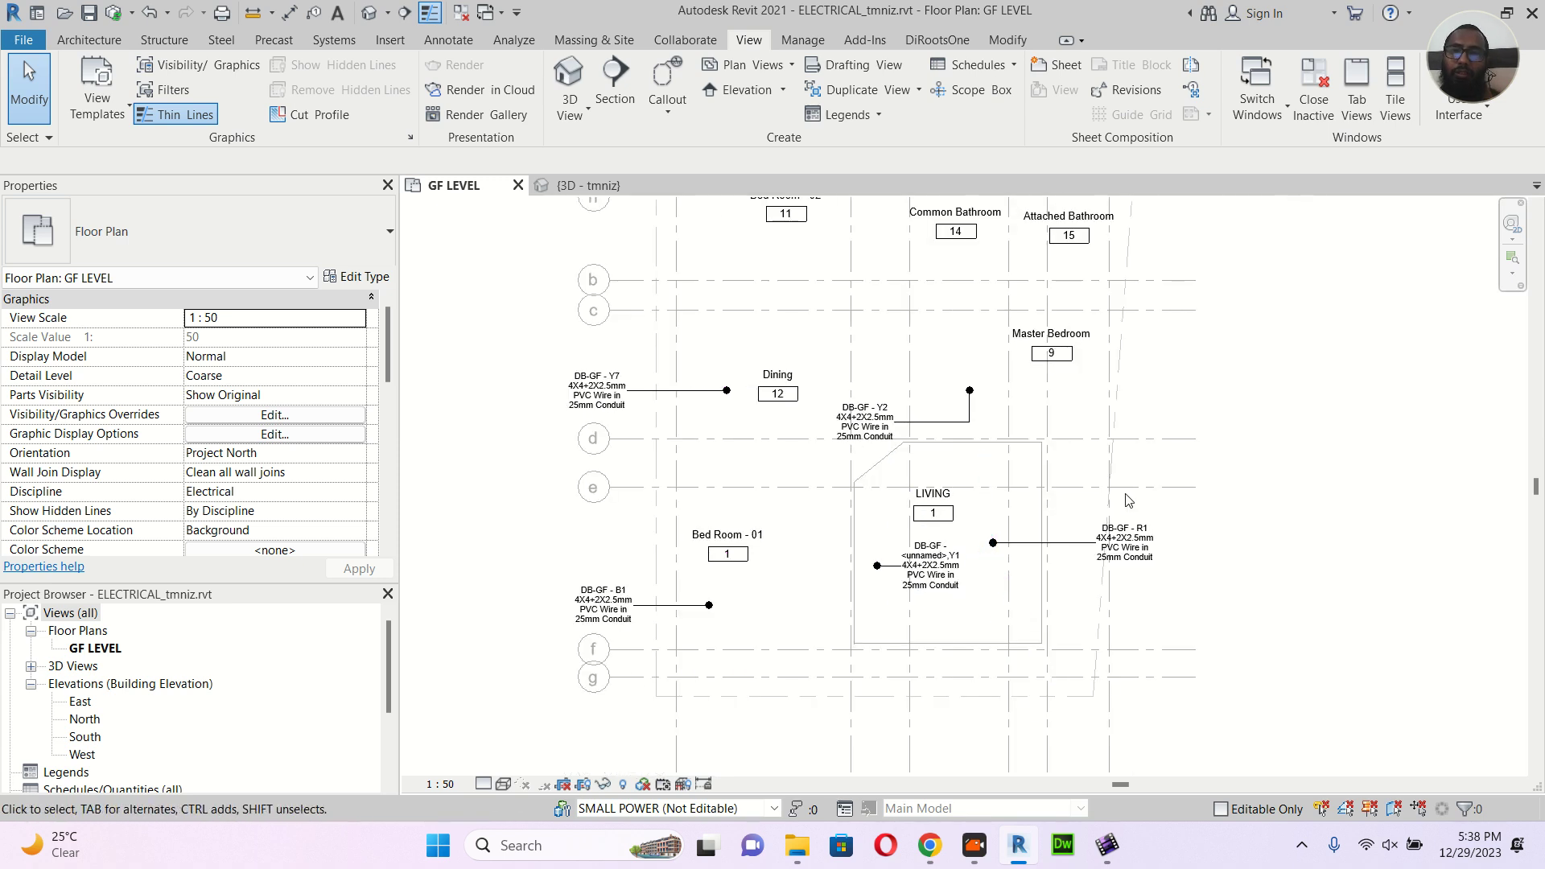
{"action": "mouse_move", "coordinate": [1389, 360]}
{"action": "middle_mouse_down"}
{"action": "mouse_move", "coordinate": [1401, 476]}
{"action": "mouse_move", "coordinate": [1381, 473]}
{"action": "mouse_move", "coordinate": [1381, 372]}
{"action": "middle_mouse_up"}
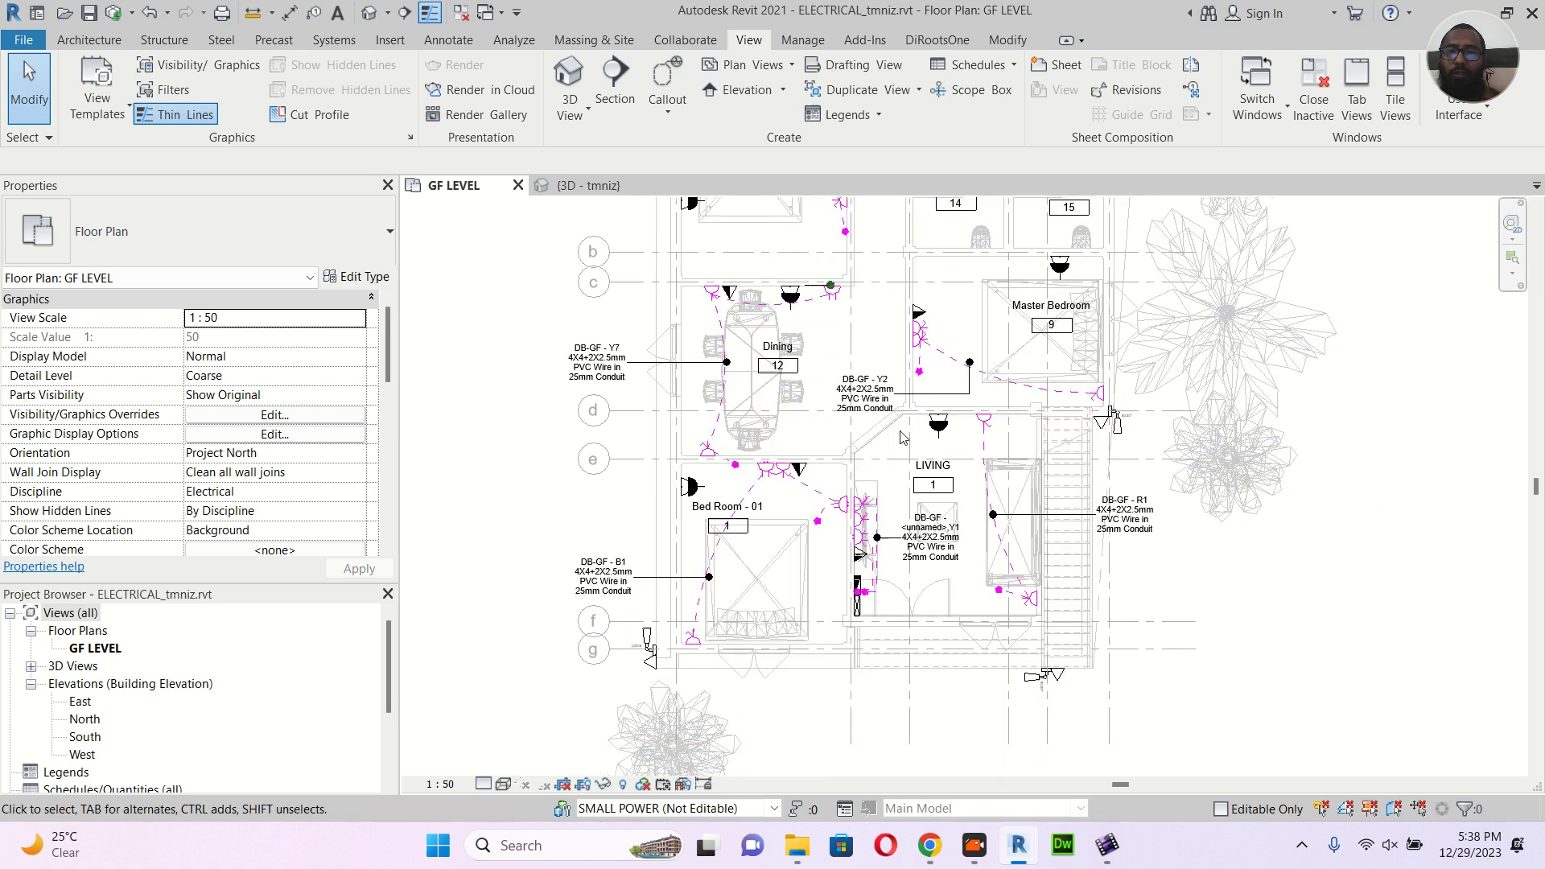
{"action": "middle_click_drag", "start_coordinate": [1375, 499], "coordinate": [921, 549]}
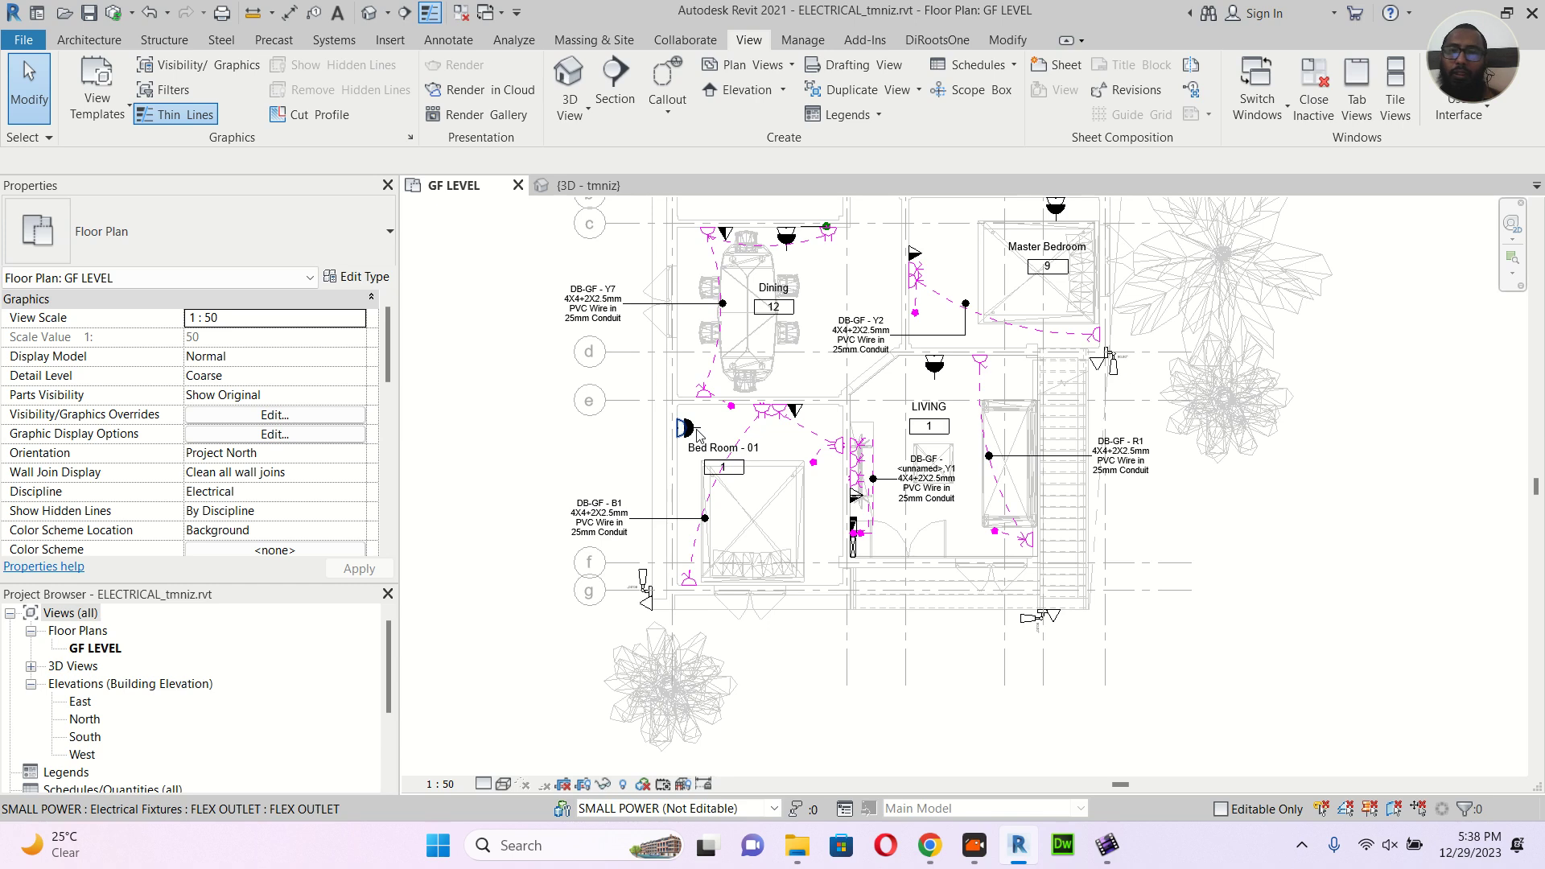
Switch to Chrome and search the Google image results for "split unit installation detail"
{"action": "scroll", "coordinate": [680, 439], "scroll_direction": "up", "scroll_amount": 4}
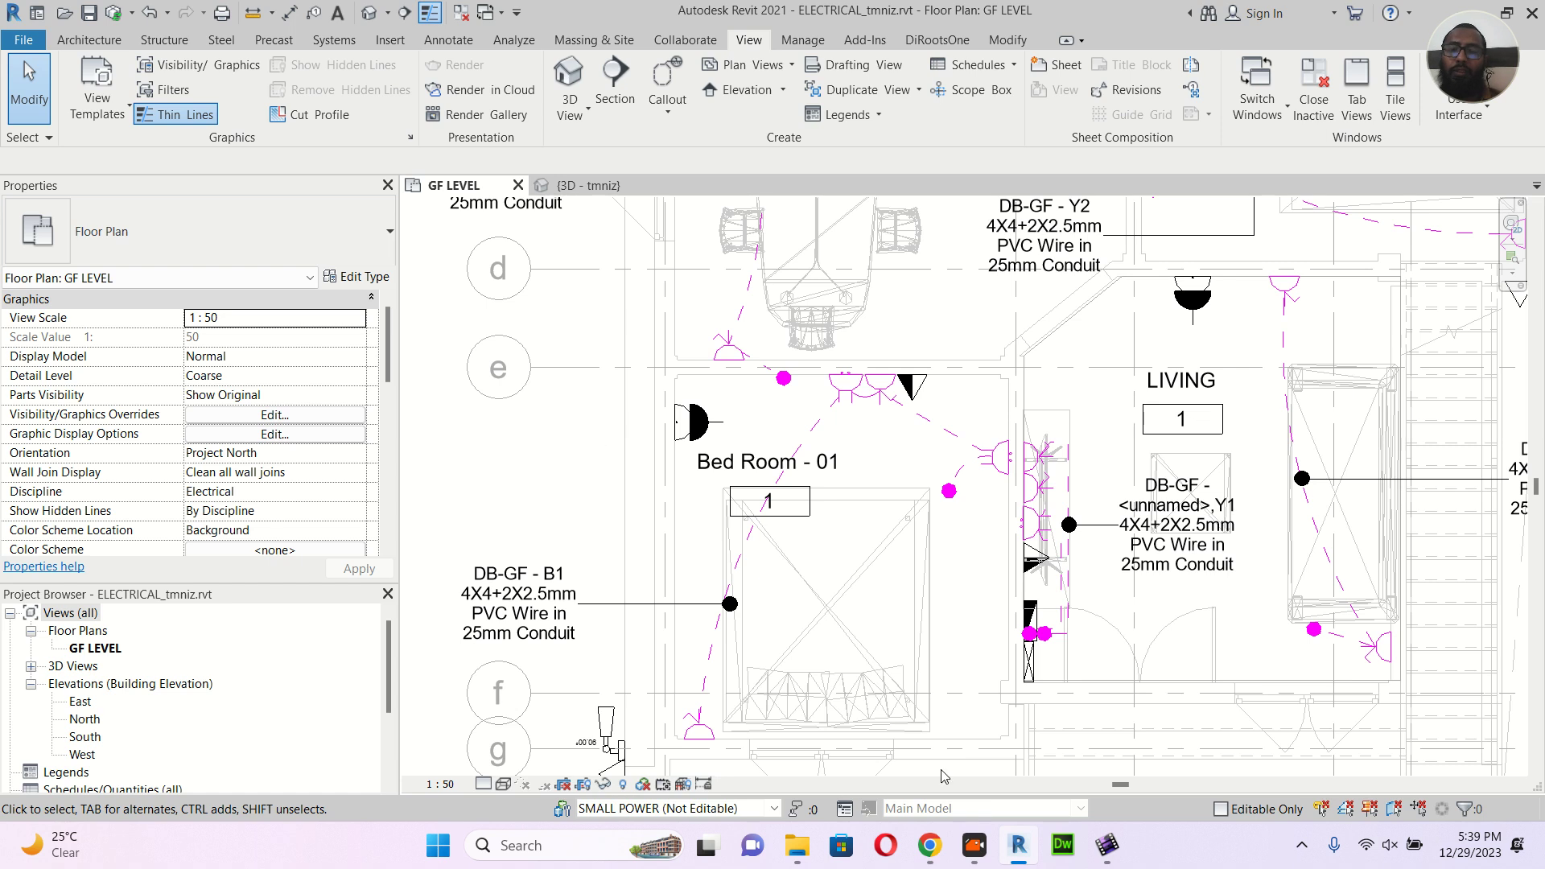
{"action": "left_click", "coordinate": [930, 845]}
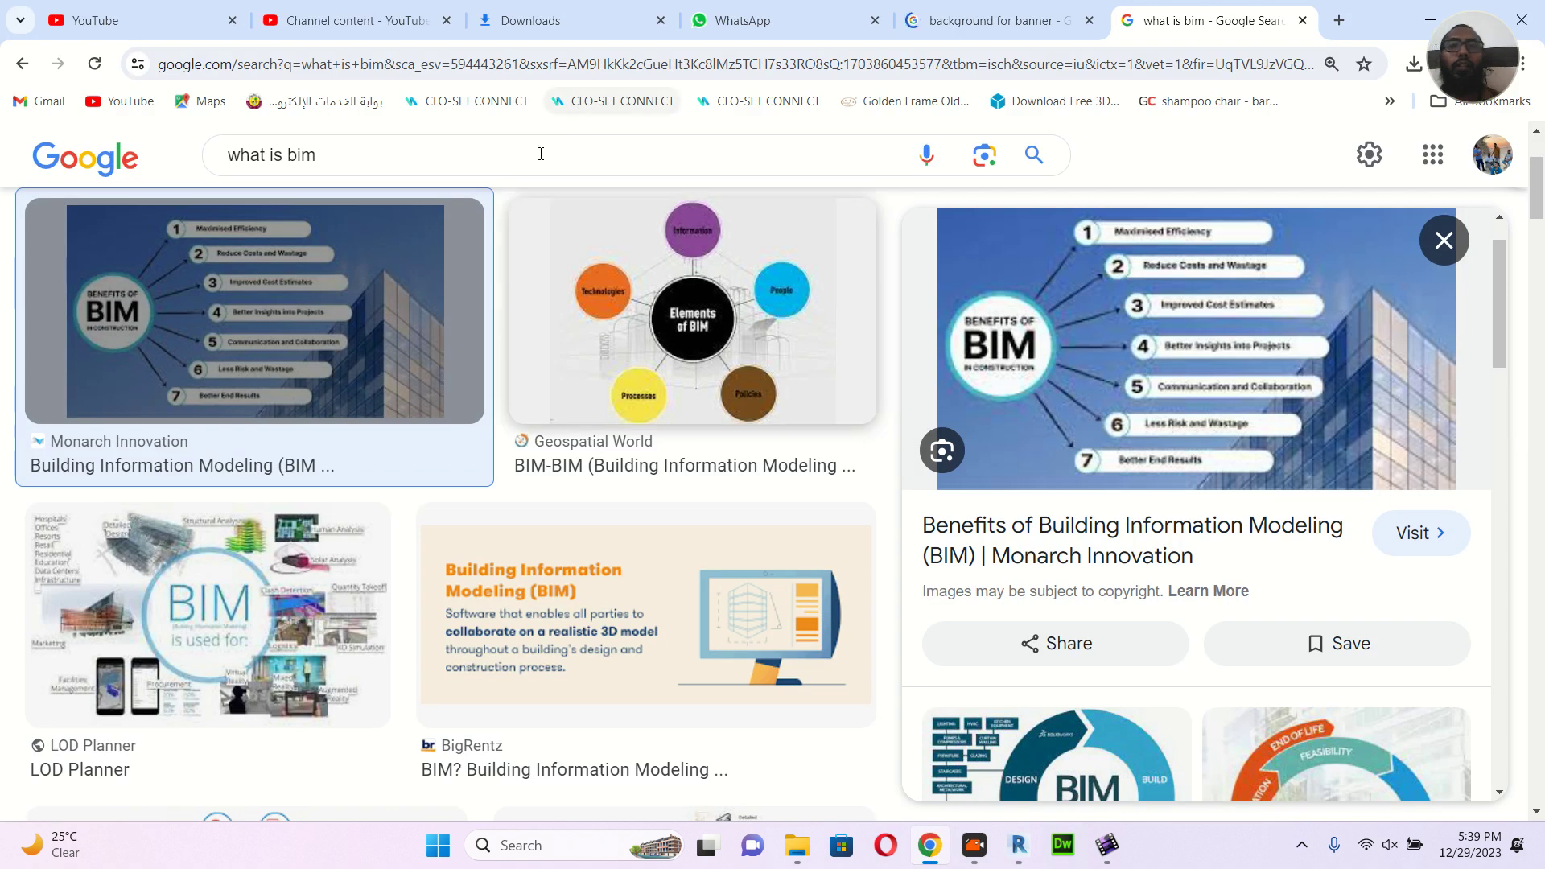
{"action": "left_click_drag", "start_coordinate": [322, 157], "coordinate": [187, 161]}
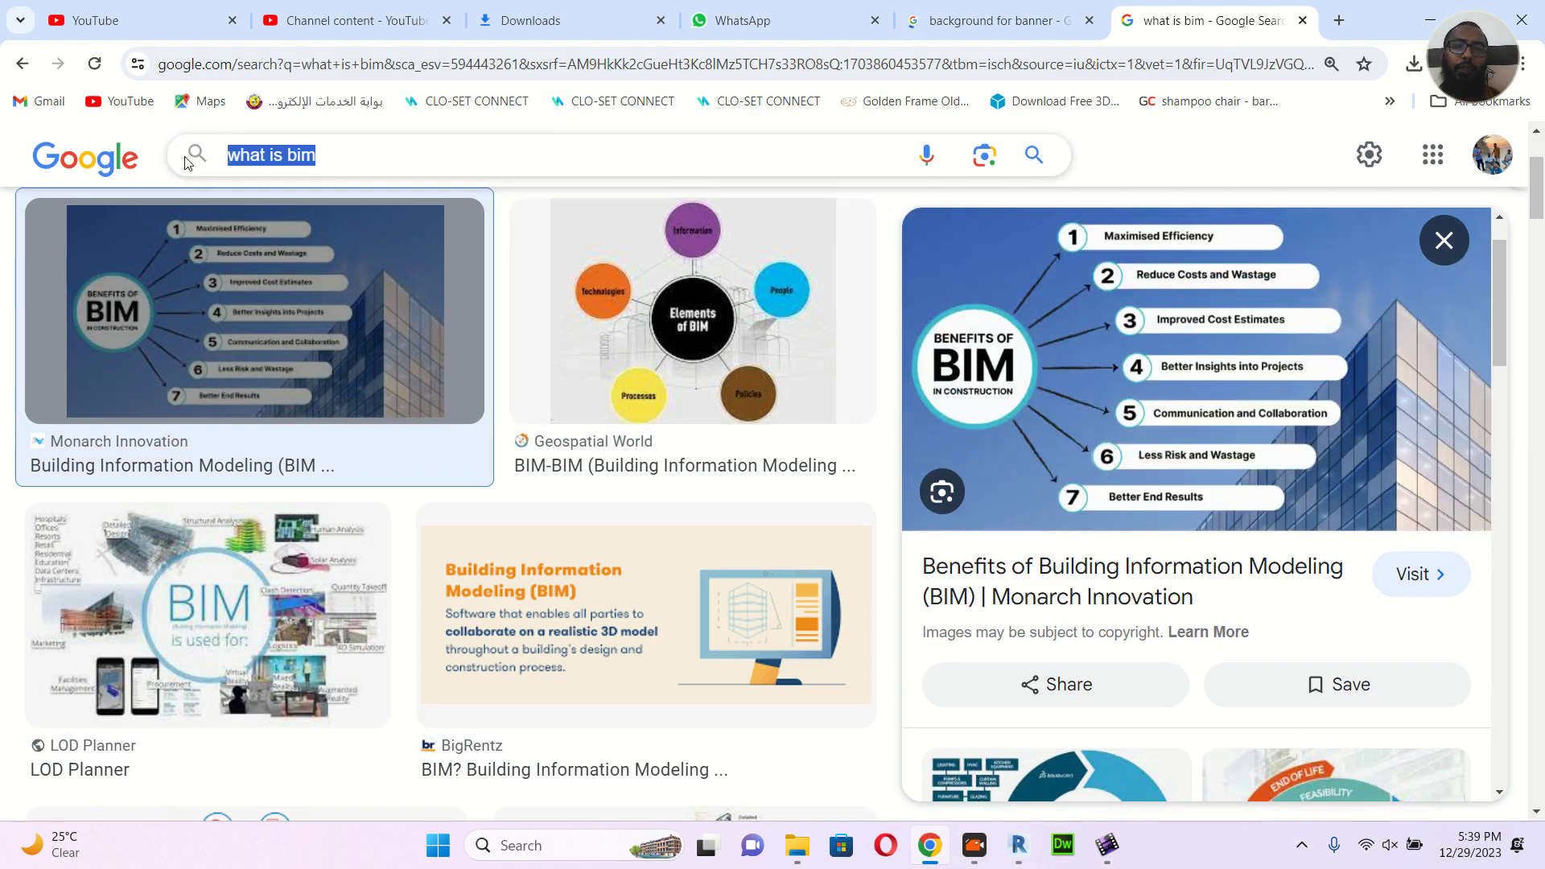
{"action": "type", "text": "split"}
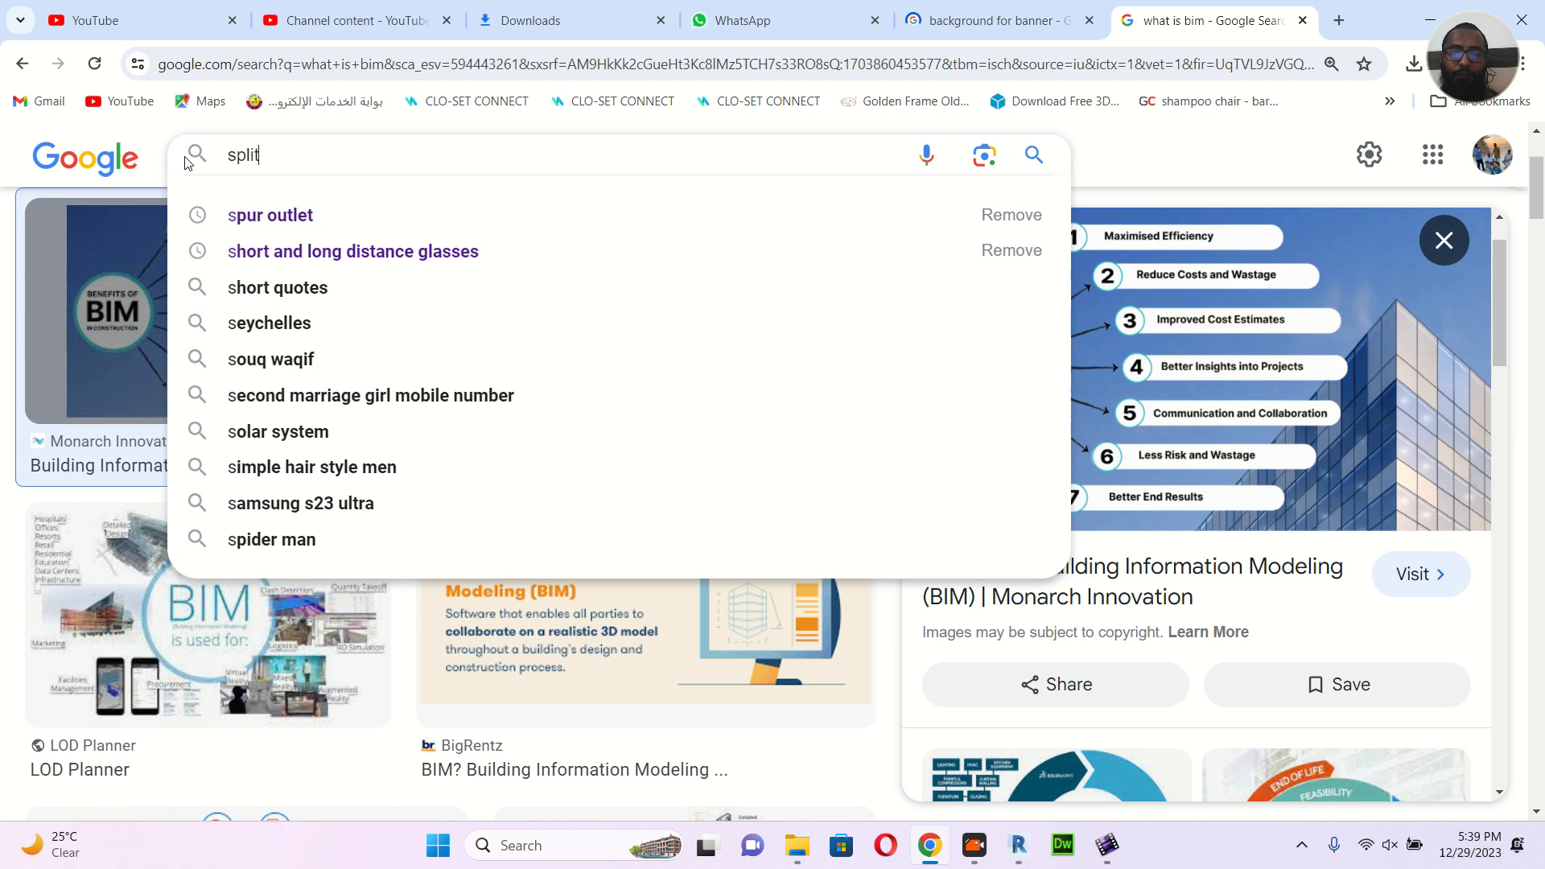
{"action": "type", "text": " unit"}
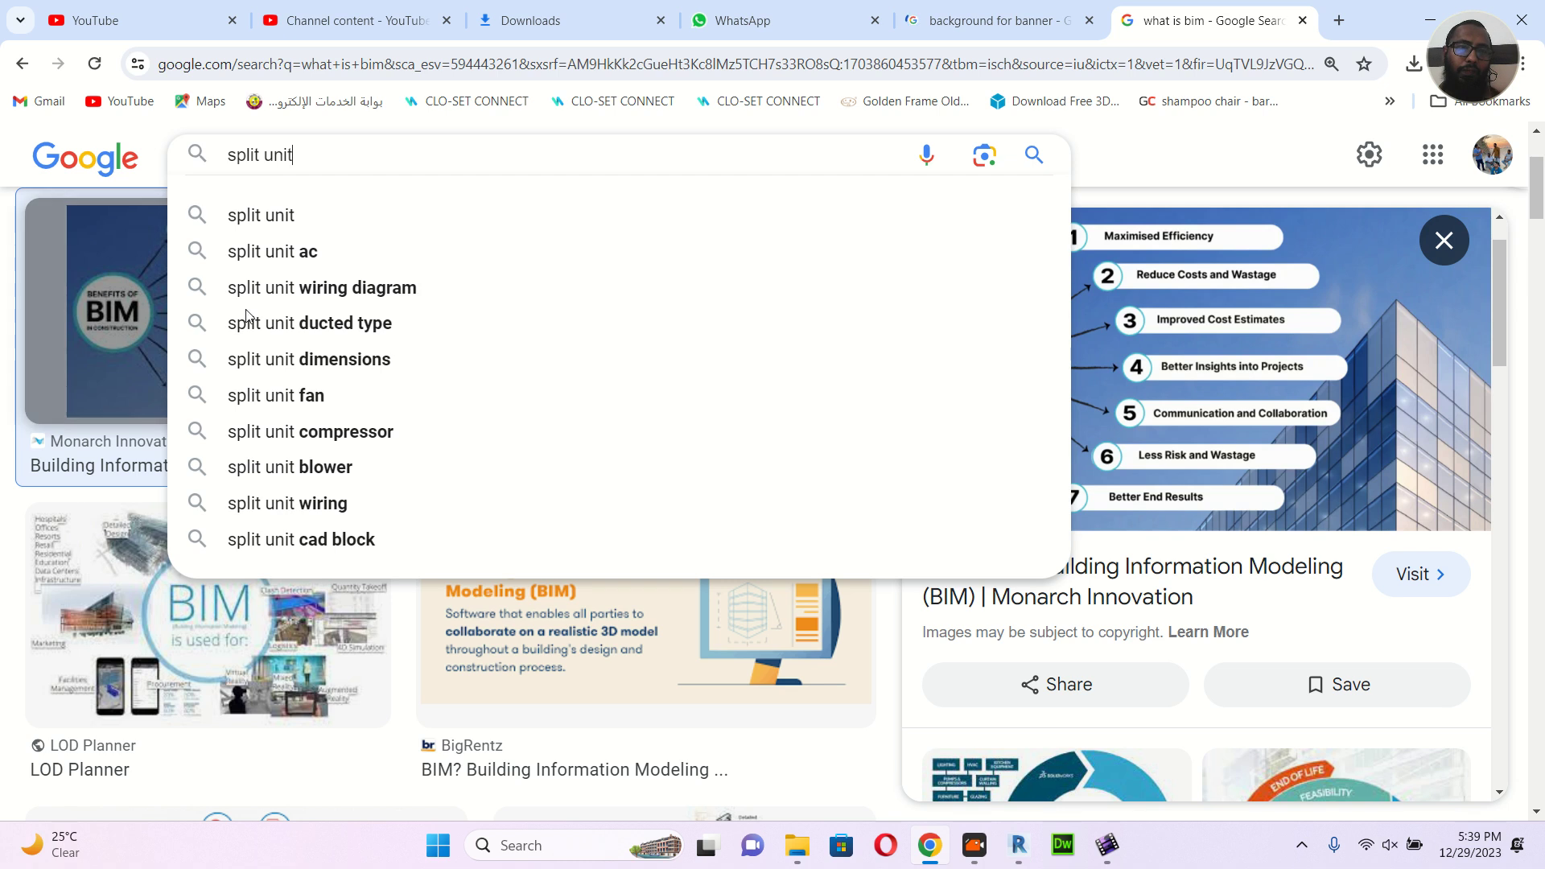
{"action": "type", "text": "i"}
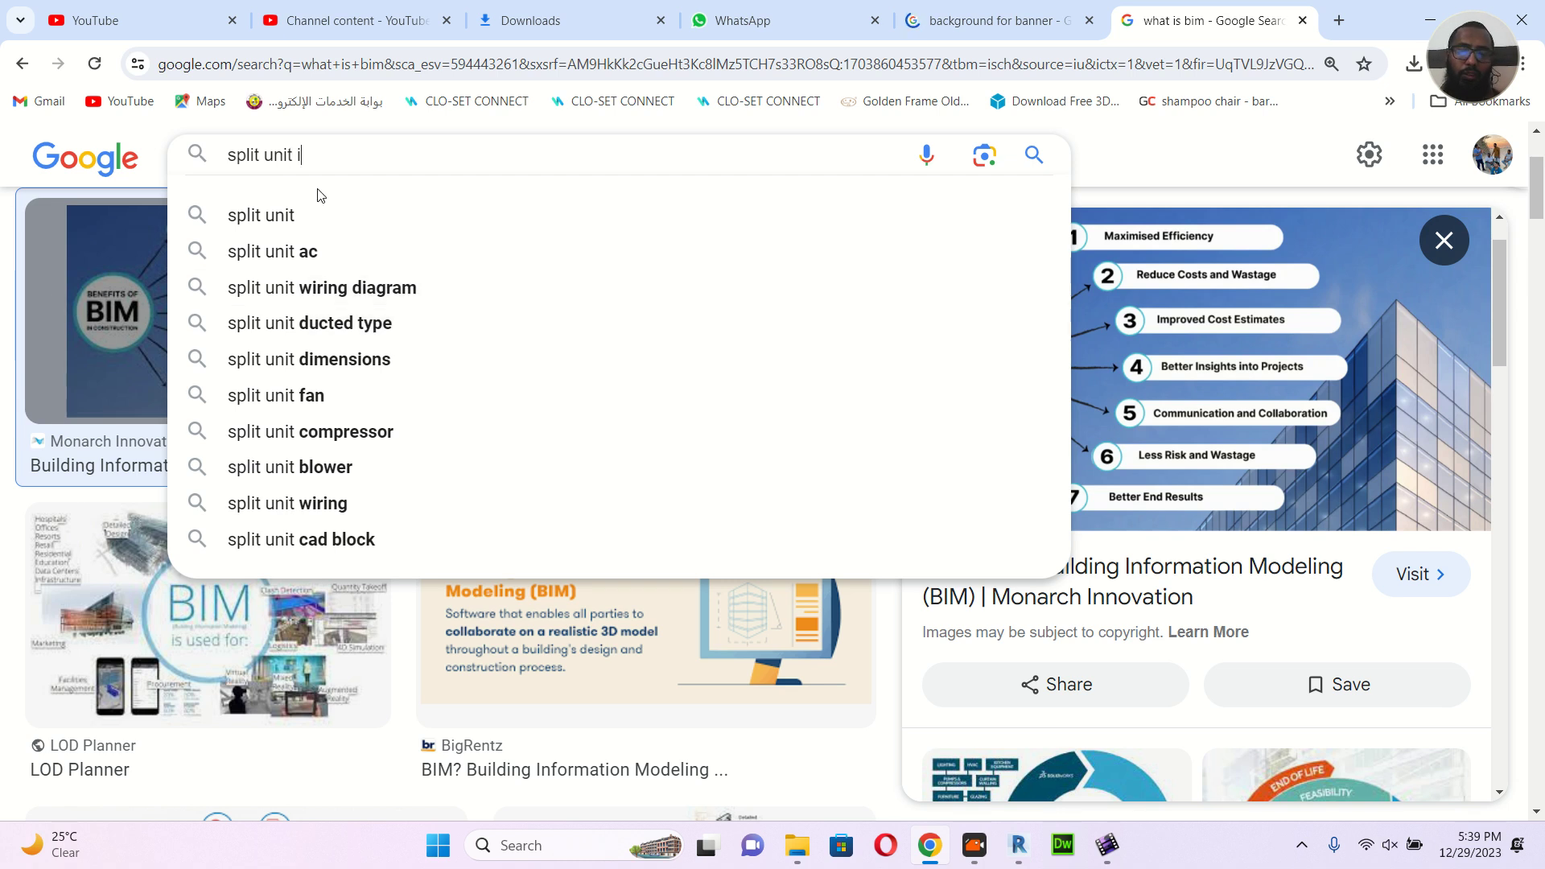
{"action": "type", "text": "nstall"}
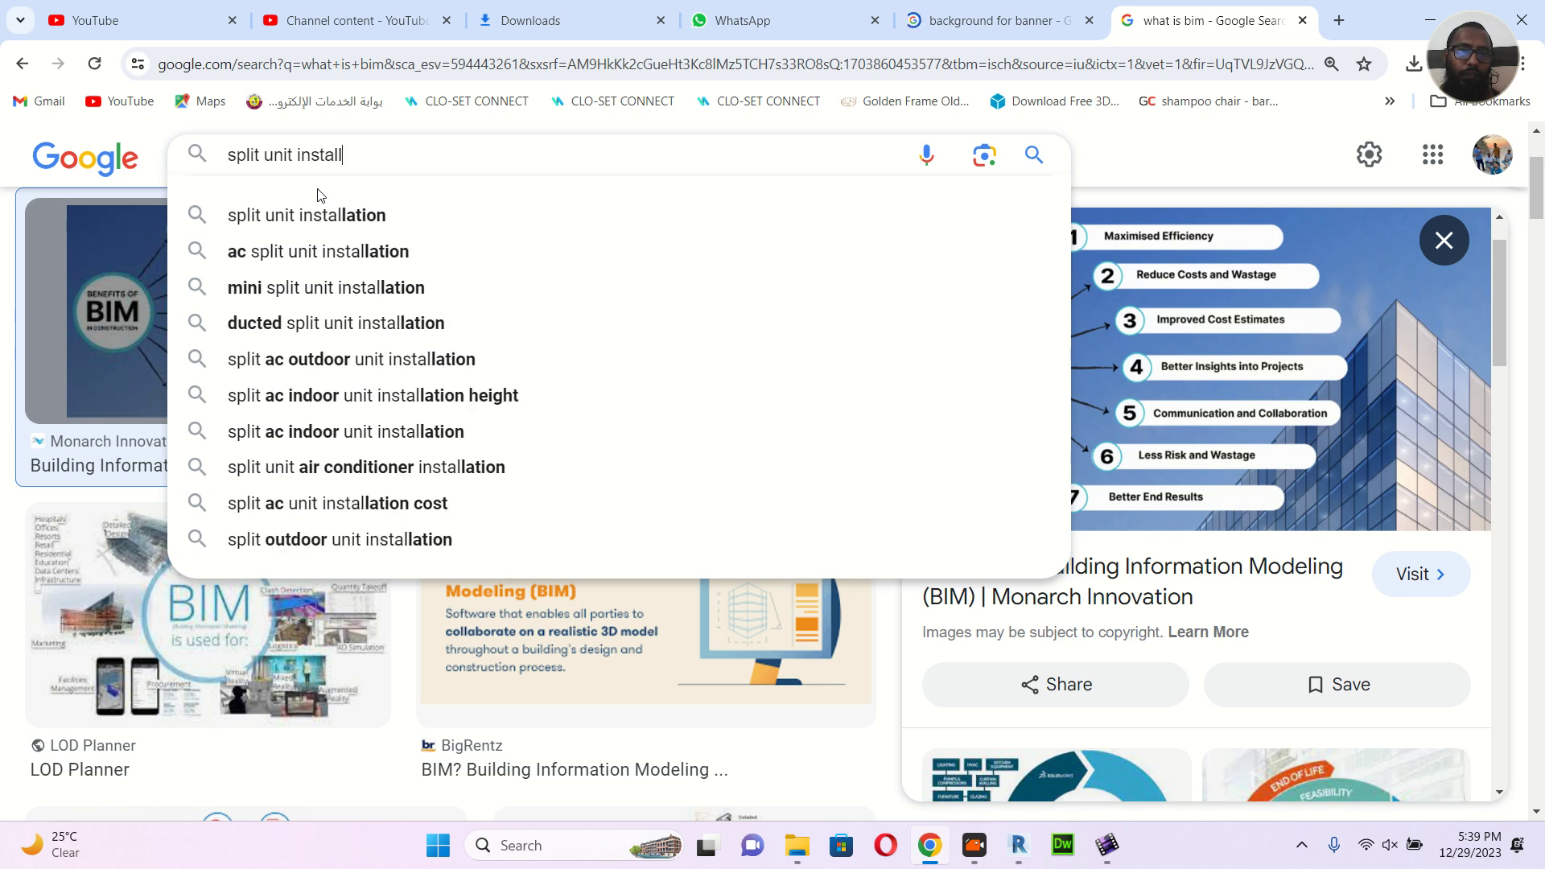
{"action": "type", "text": "a"}
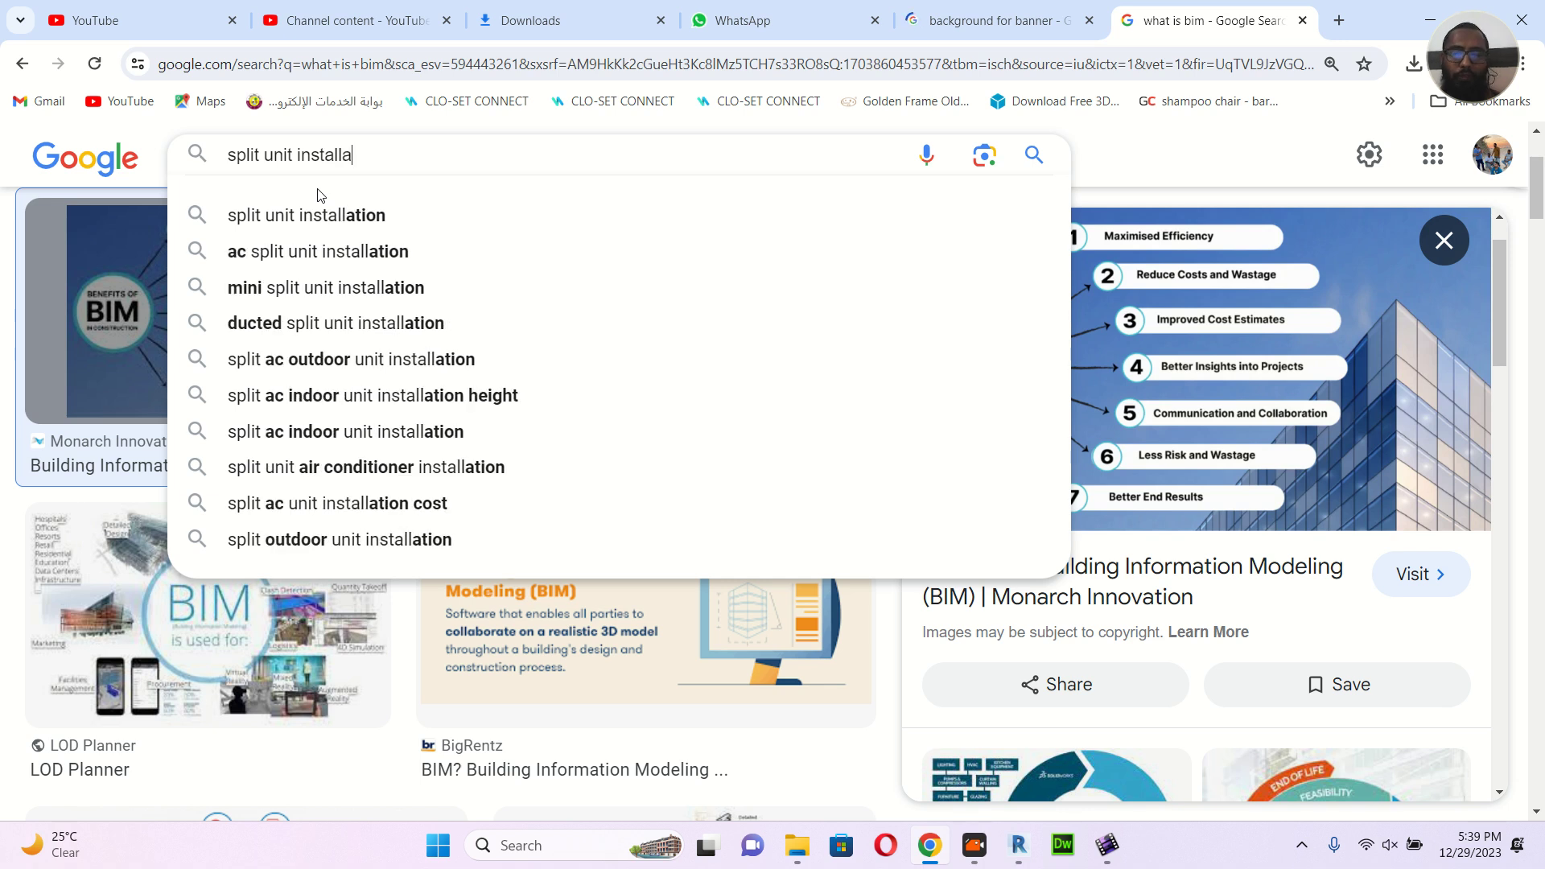
{"action": "type", "text": "tion detail"}
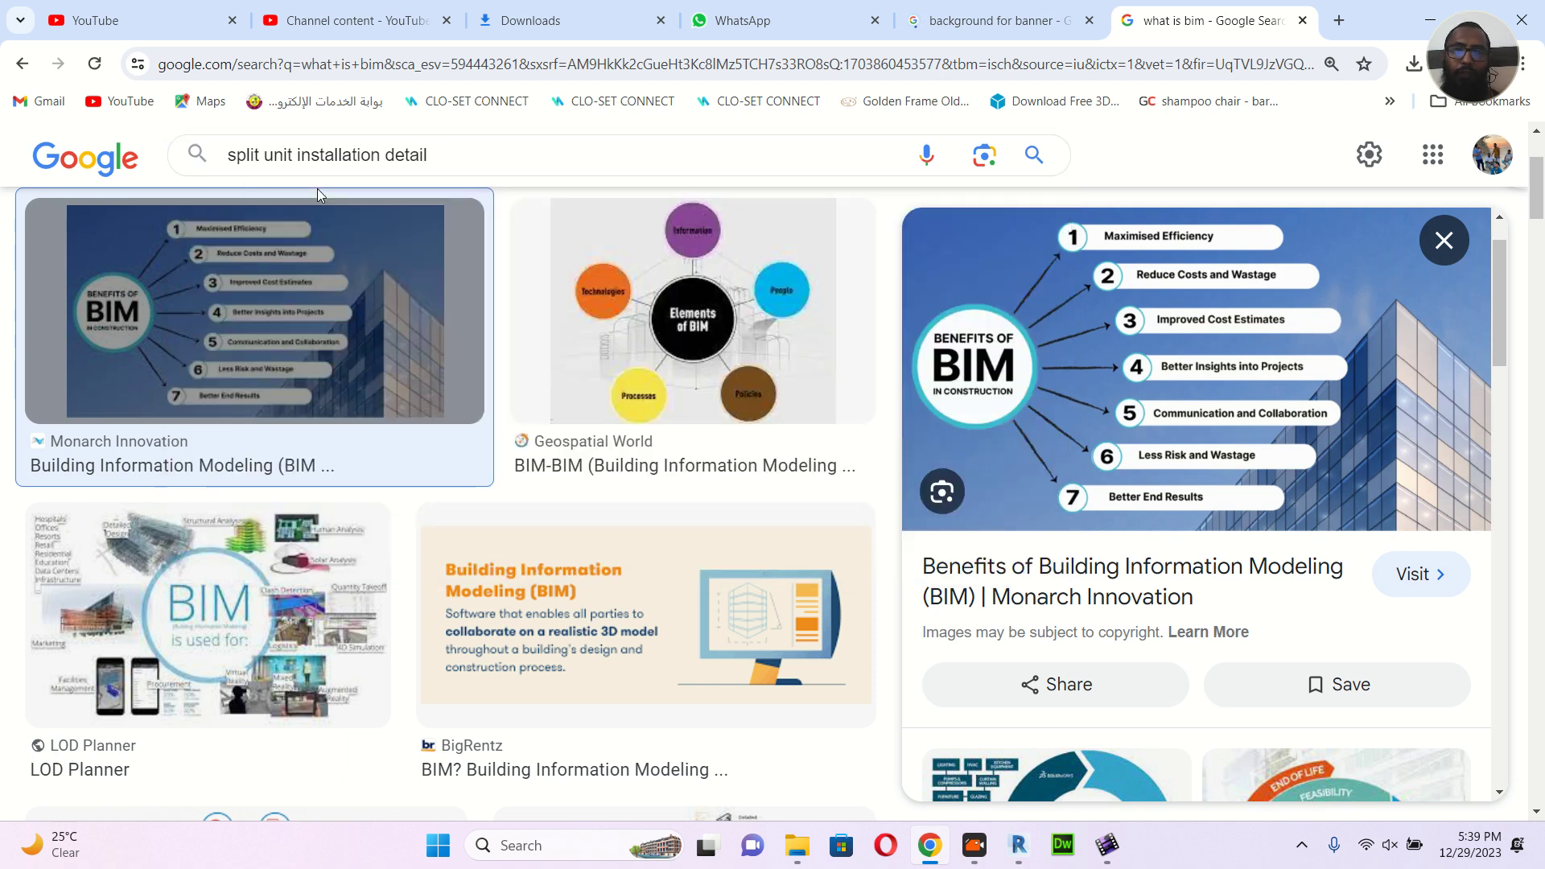
{"action": "key", "text": "Return"}
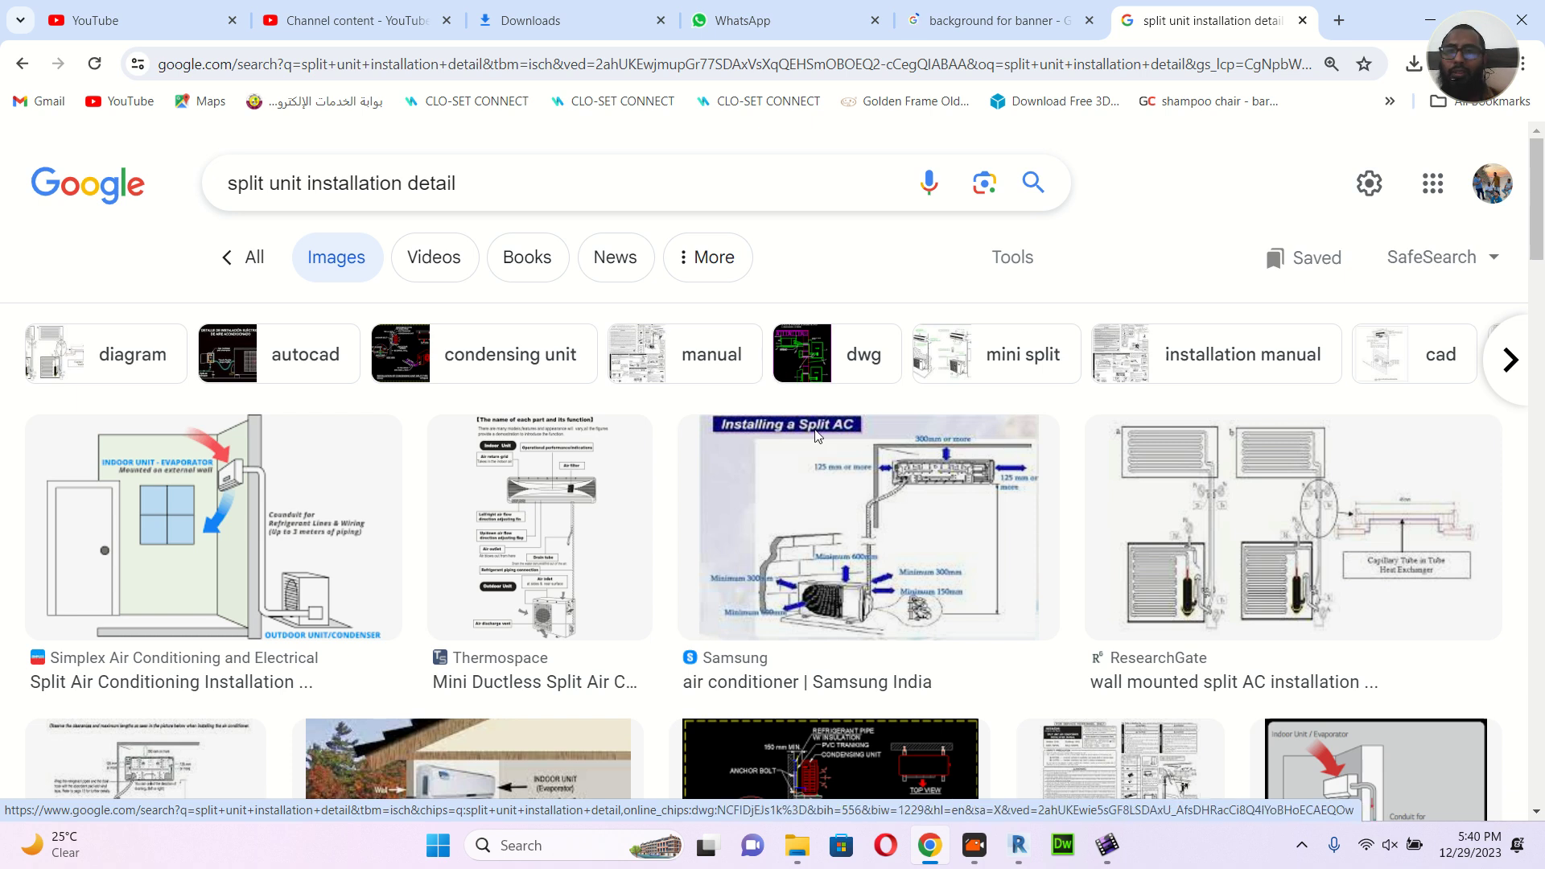
Browse the split unit installation diagrams, and return to Revit to check the bedroom and living areas of the GF LEVEL plan
{"action": "scroll", "coordinate": [906, 461], "scroll_direction": "down", "scroll_amount": 1}
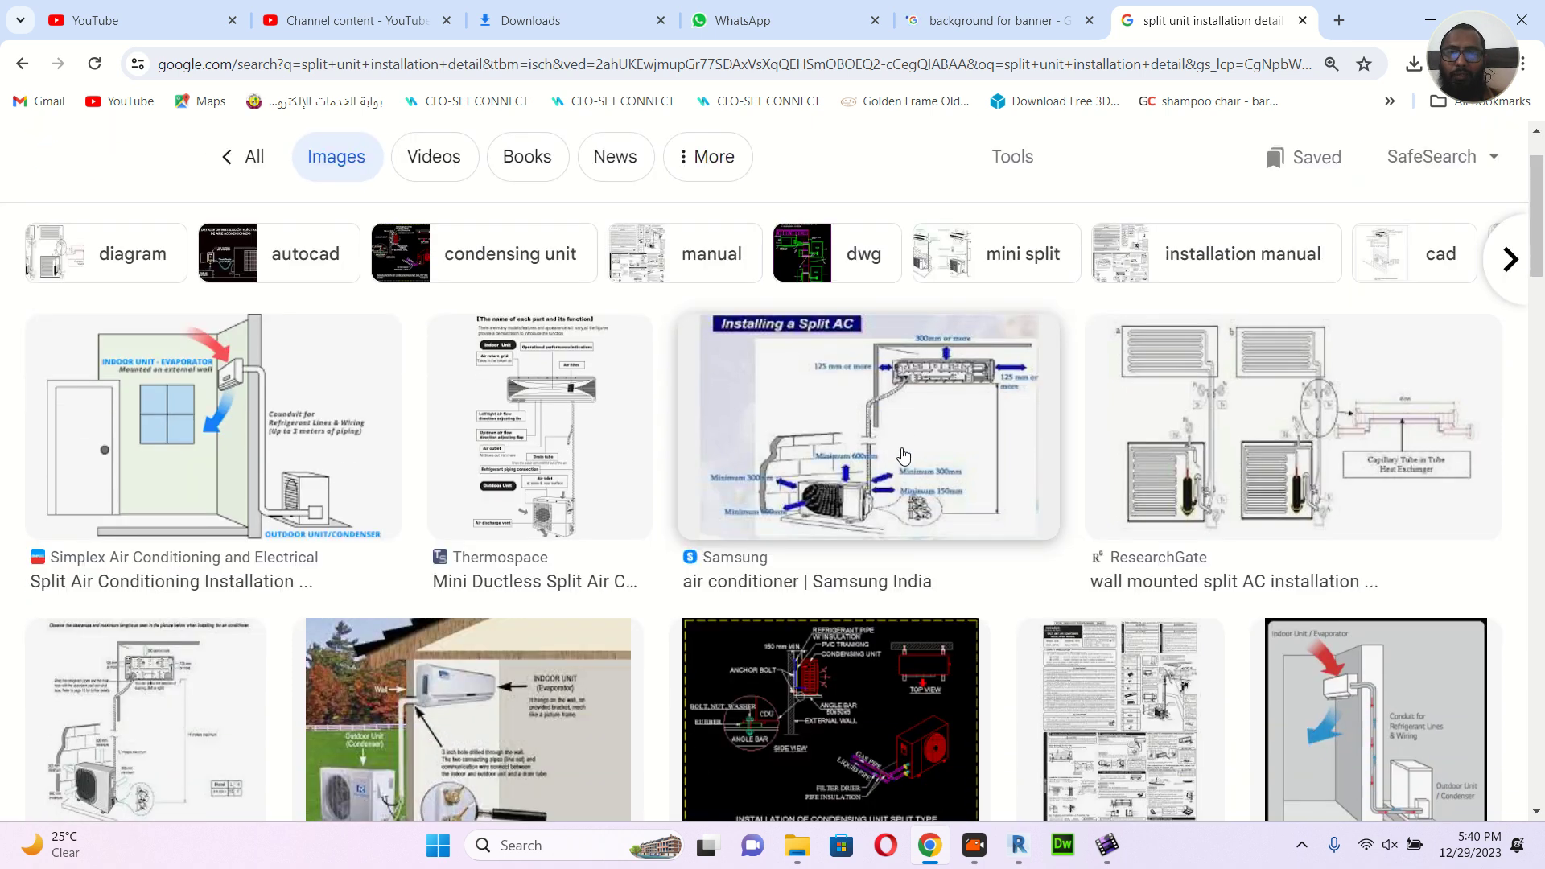
{"action": "scroll", "coordinate": [885, 418], "scroll_direction": "down", "scroll_amount": 2}
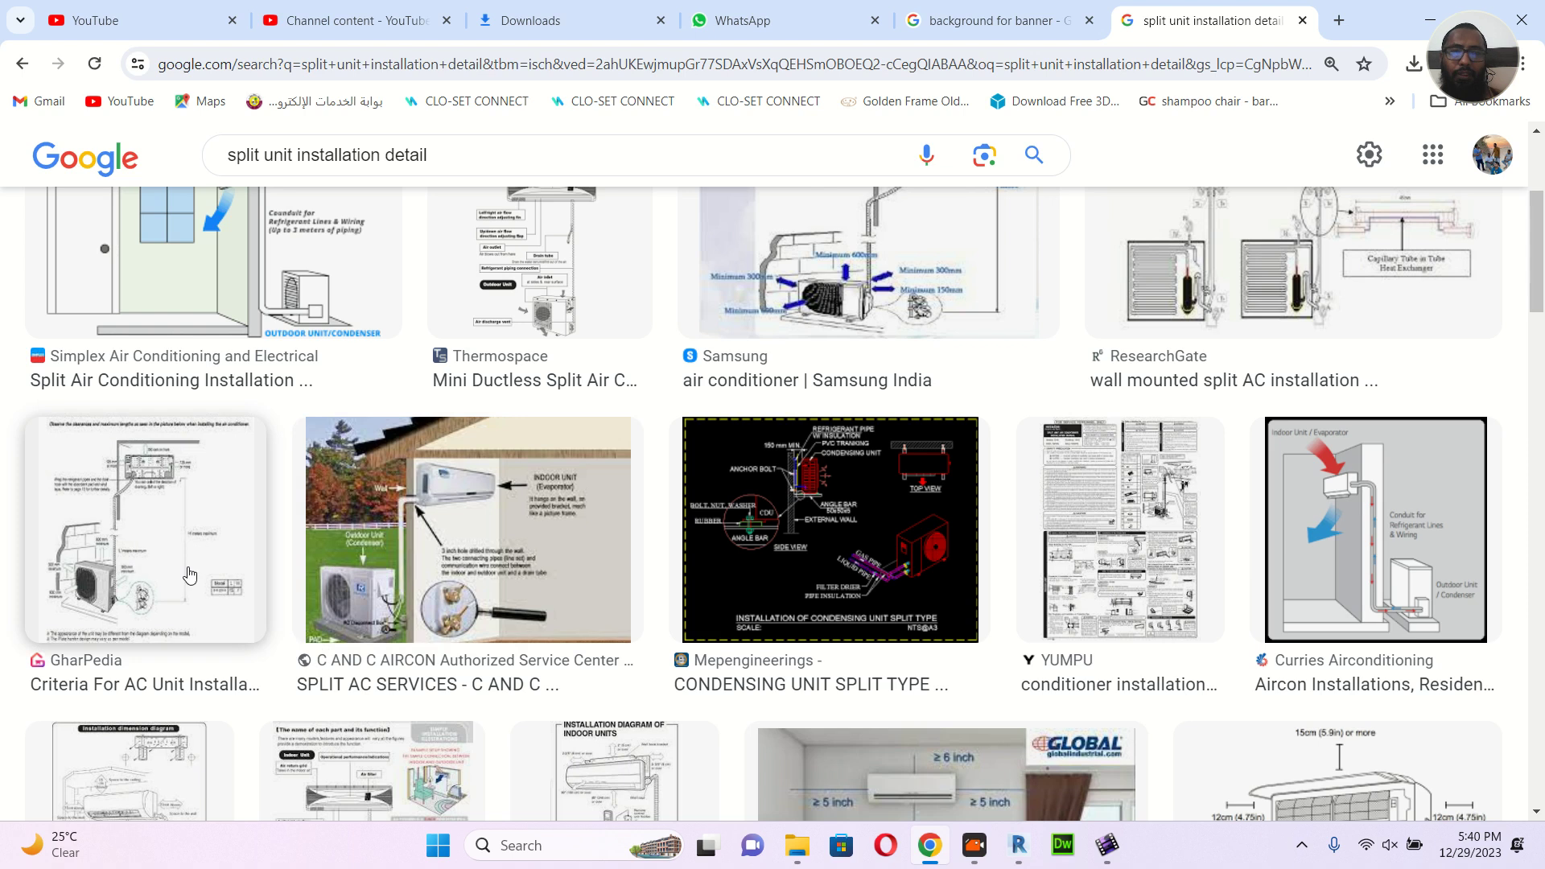
{"action": "scroll", "coordinate": [1332, 515], "scroll_direction": "down", "scroll_amount": 3}
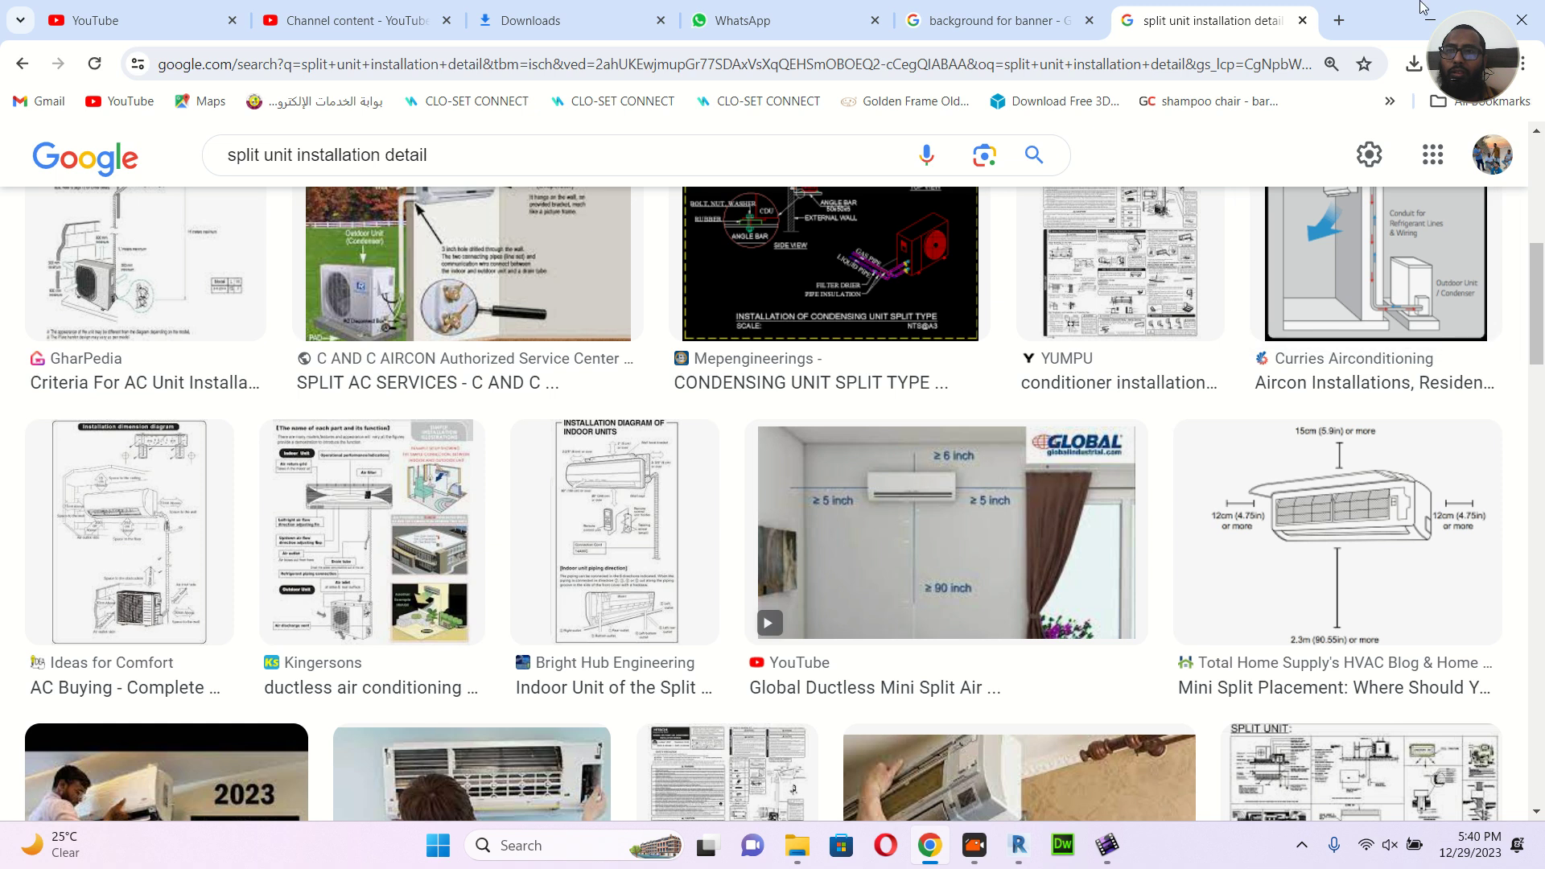
{"action": "left_click", "coordinate": [1423, 11]}
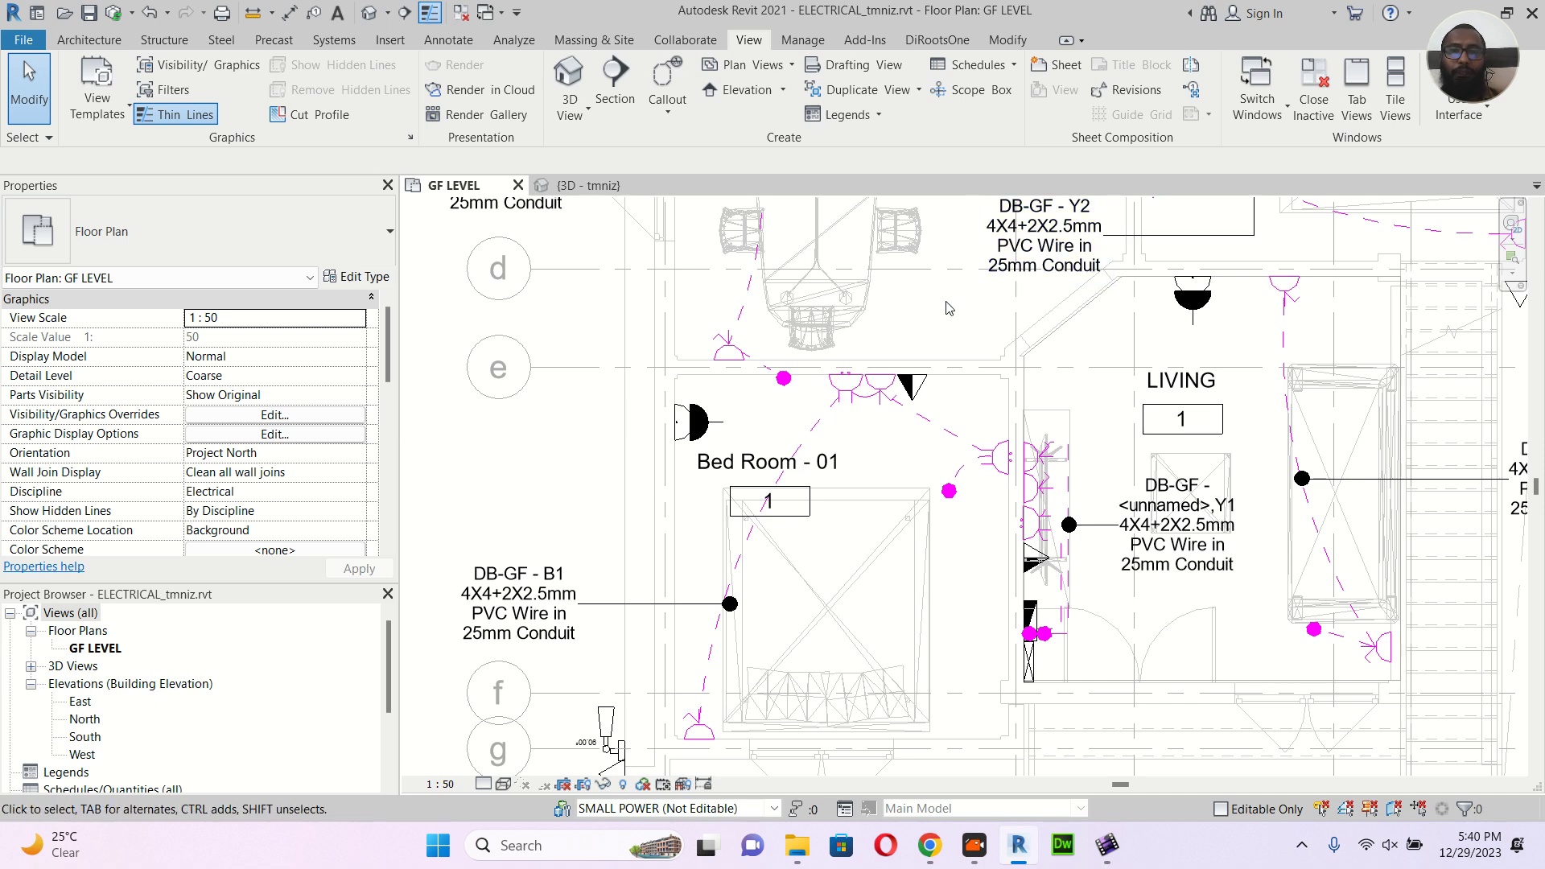
{"action": "middle_click_drag", "start_coordinate": [924, 321], "coordinate": [904, 347]}
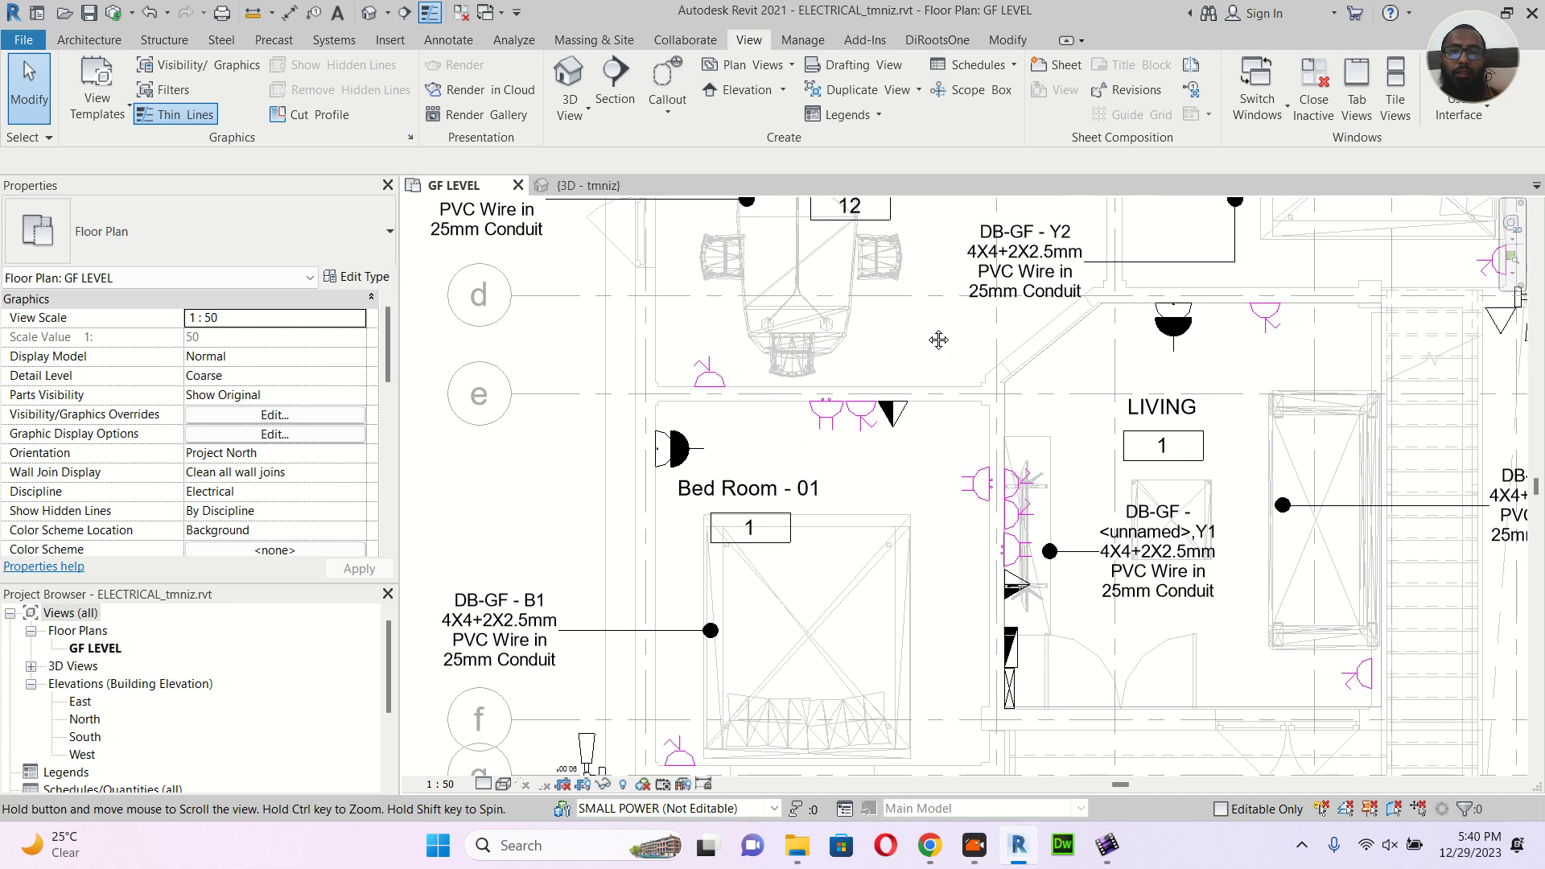
Switch back to Chrome and search Google Images for "isolator"
{"action": "left_click", "coordinate": [937, 843]}
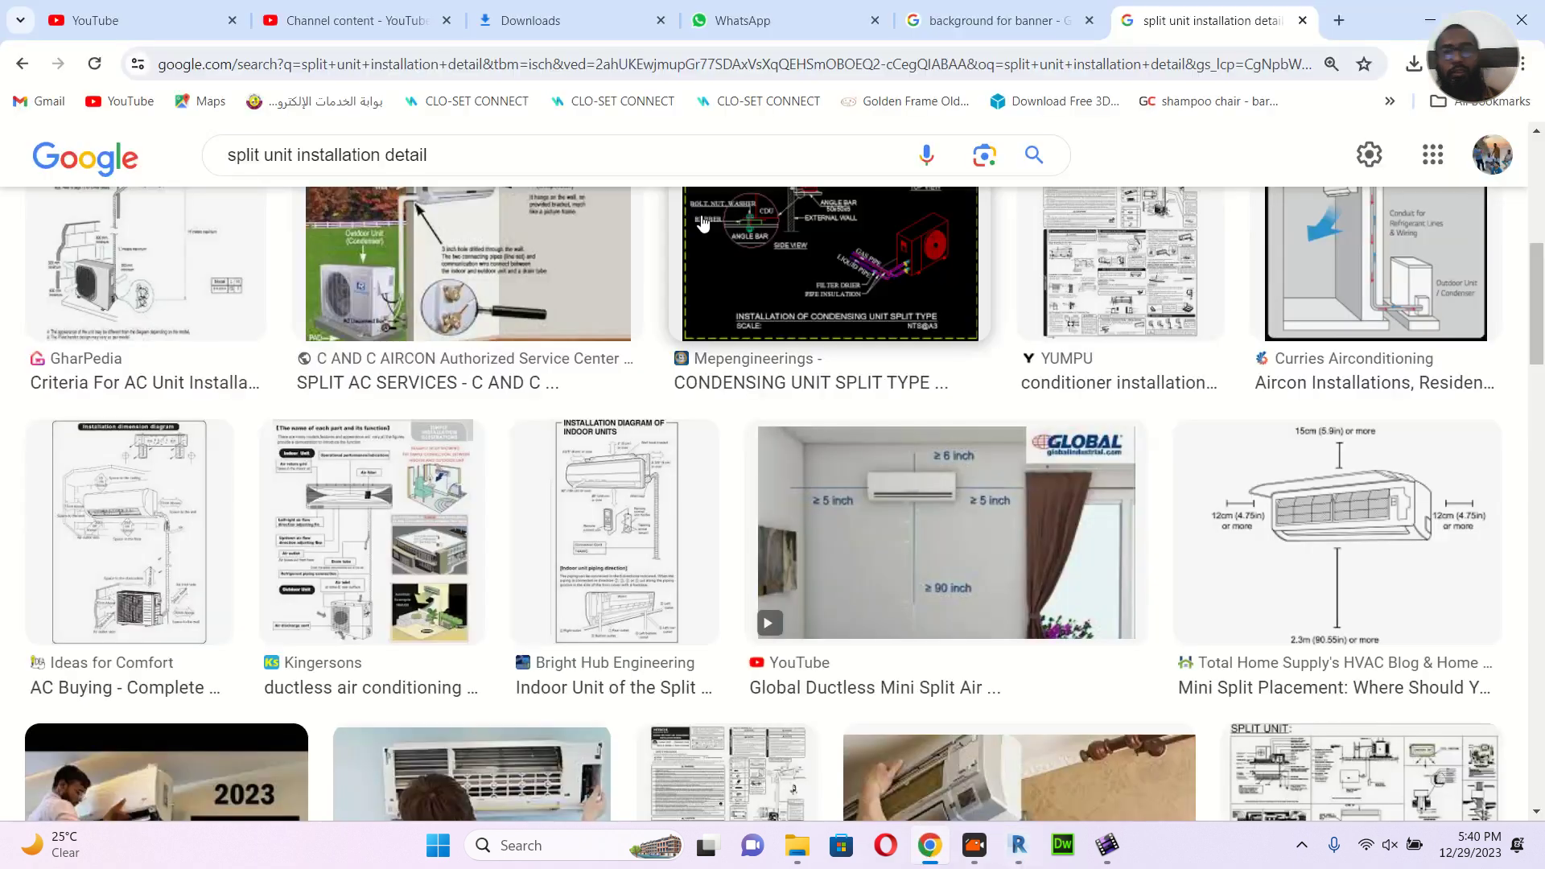
{"action": "scroll", "coordinate": [482, 164], "scroll_direction": "up", "scroll_amount": 1}
{"action": "scroll", "coordinate": [478, 161], "scroll_direction": "up", "scroll_amount": 1}
{"action": "left_click_drag", "start_coordinate": [478, 161], "coordinate": [241, 161]}
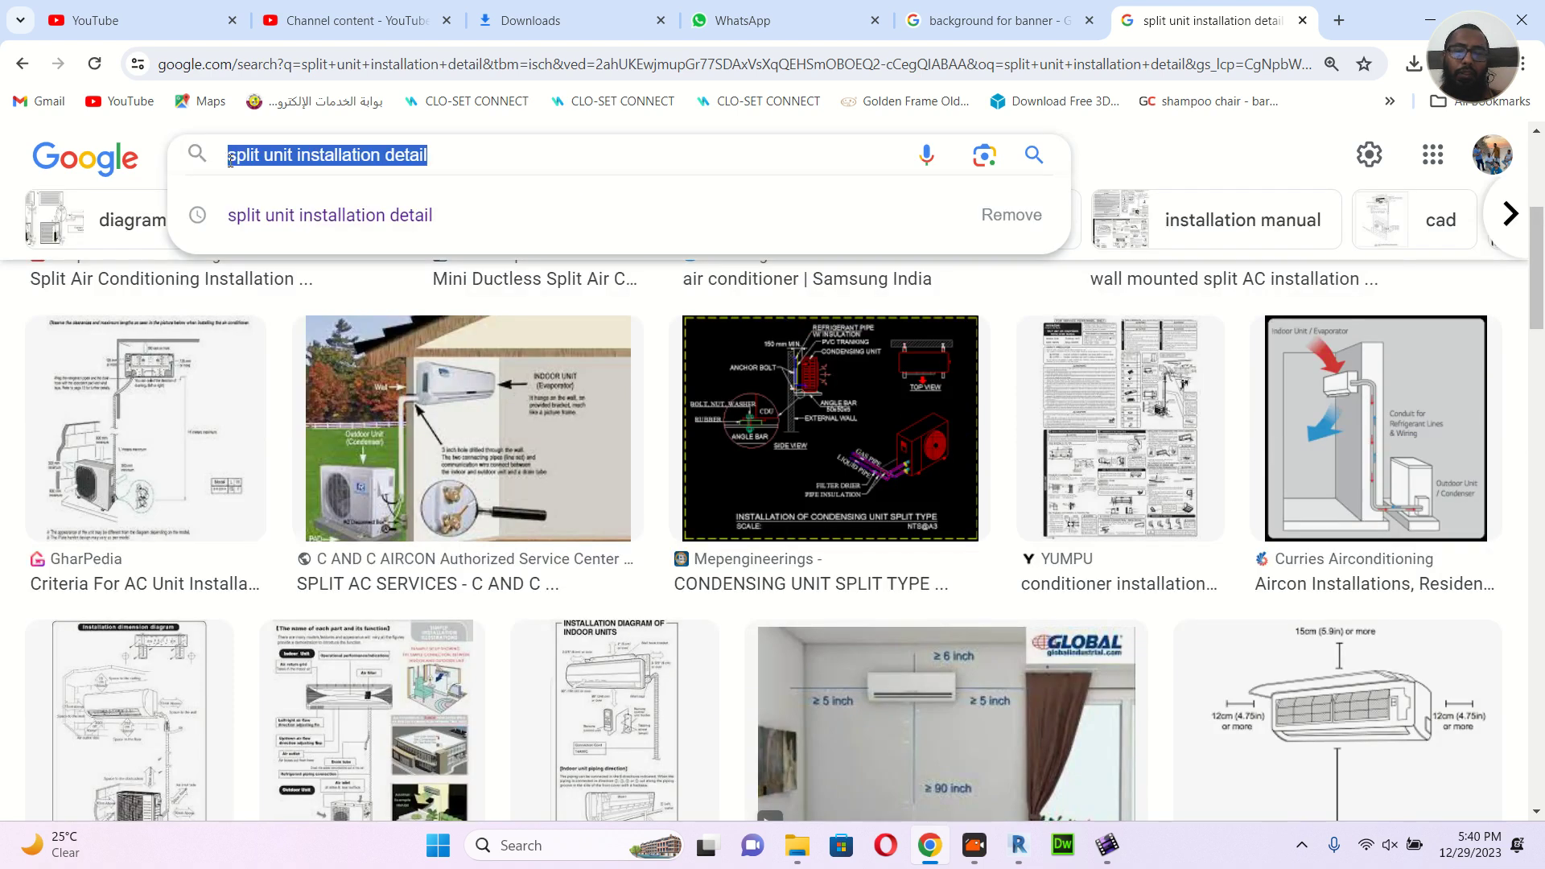
{"action": "type", "text": "isolator"}
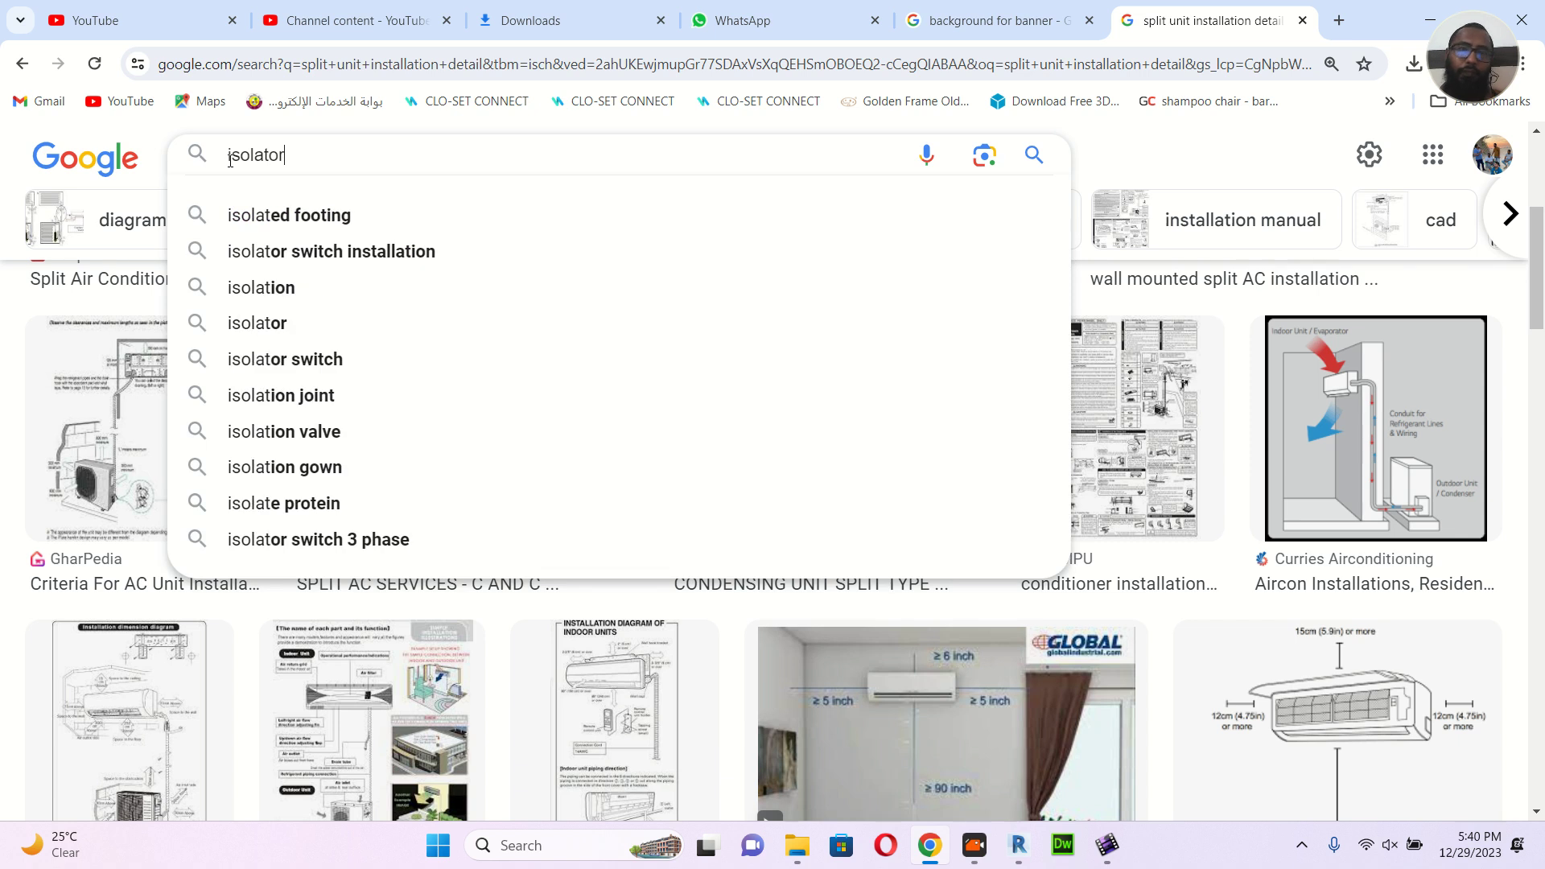
{"action": "key", "text": "Return"}
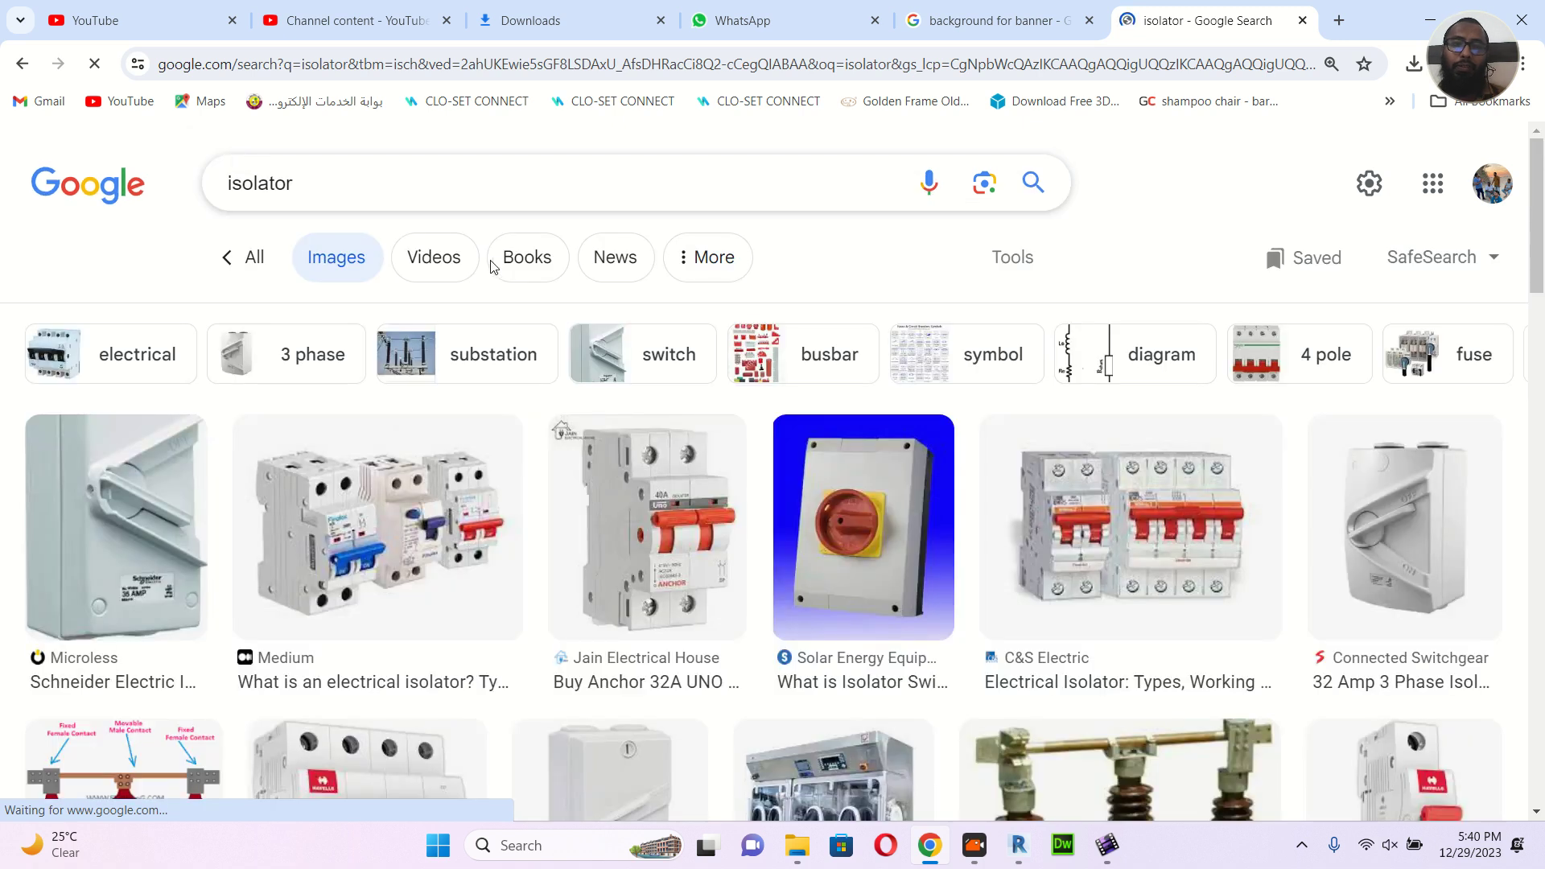
Browse the isolator images and open the picture of the 32 Amp 3 Phase Isolator Switch
{"action": "scroll", "coordinate": [515, 269], "scroll_direction": "down", "scroll_amount": 3}
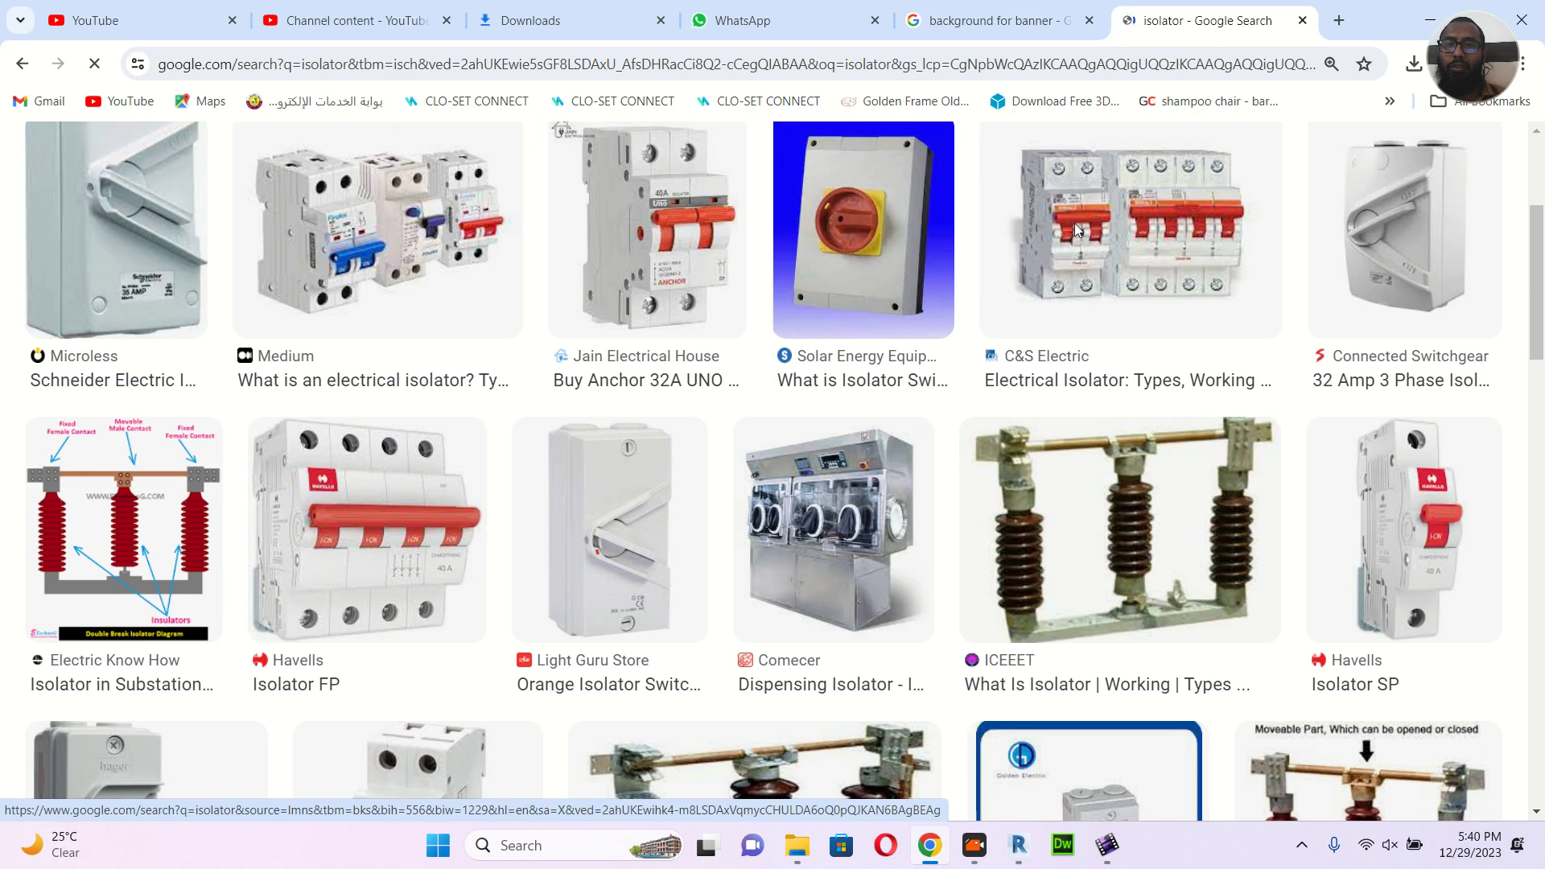
{"action": "left_click", "coordinate": [1404, 220]}
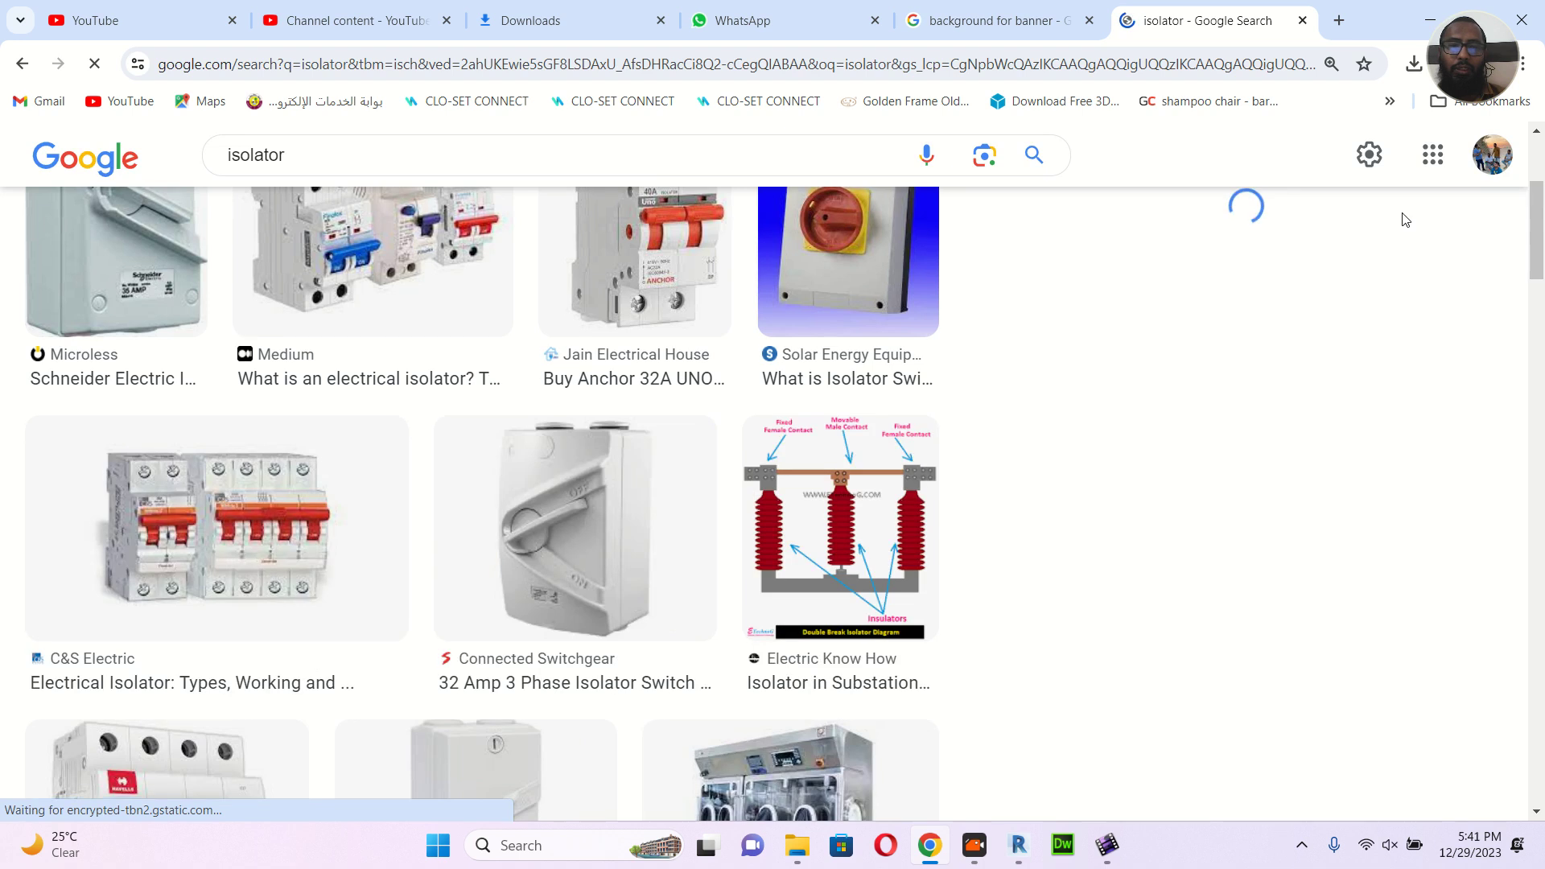
{"action": "scroll", "coordinate": [1360, 338], "scroll_direction": "up", "scroll_amount": 6}
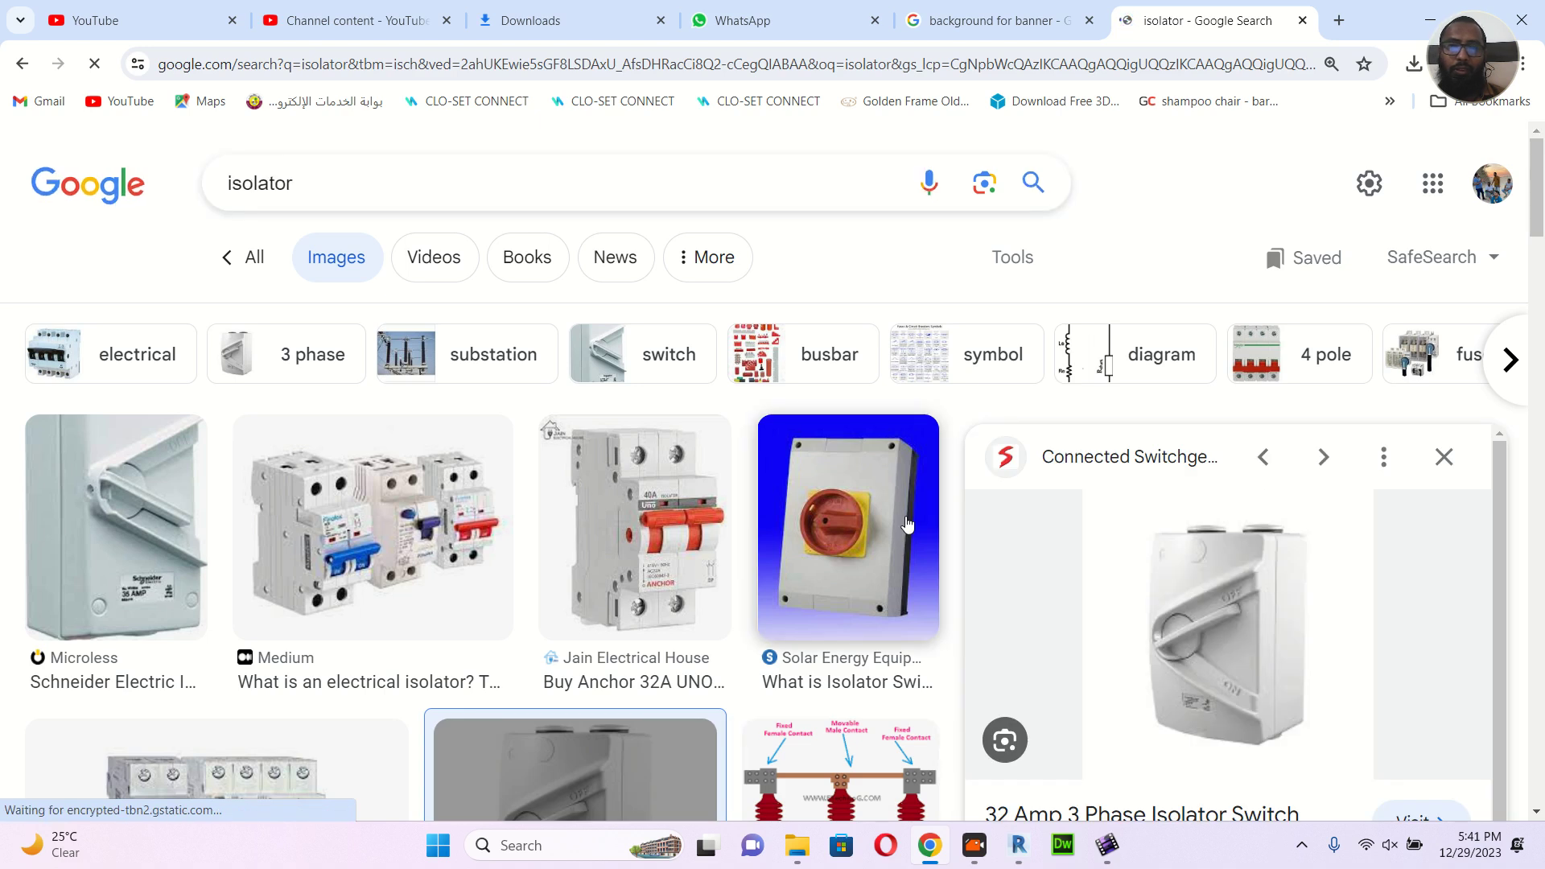
Refine the image search to "isolator for split unit" and open the AC isolator switch wiring diagram
{"action": "left_click", "coordinate": [376, 179]}
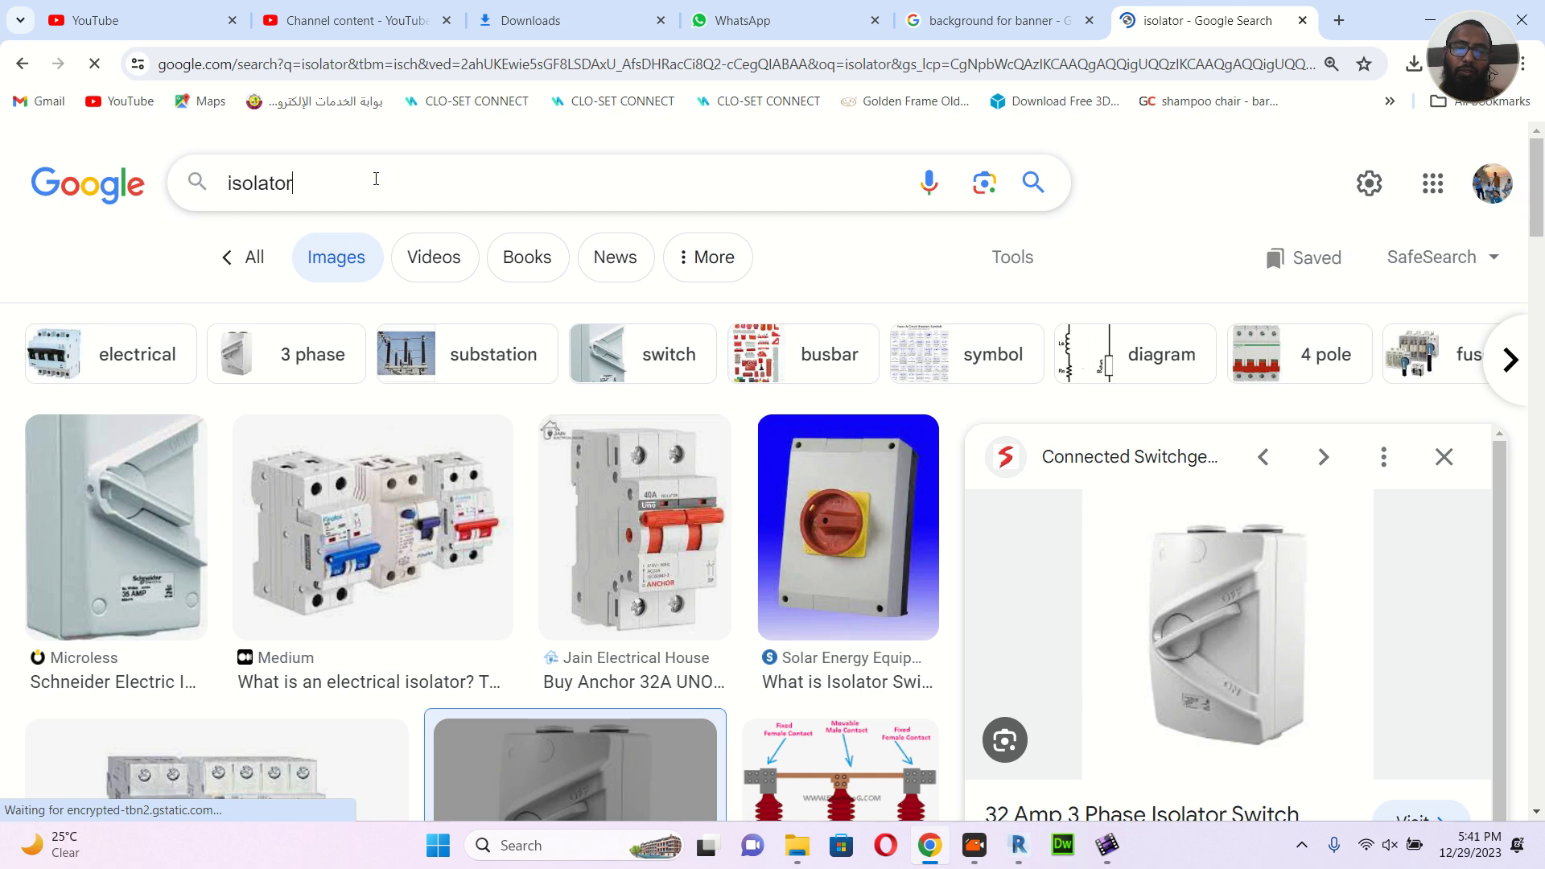
{"action": "type", "text": "for split unit"}
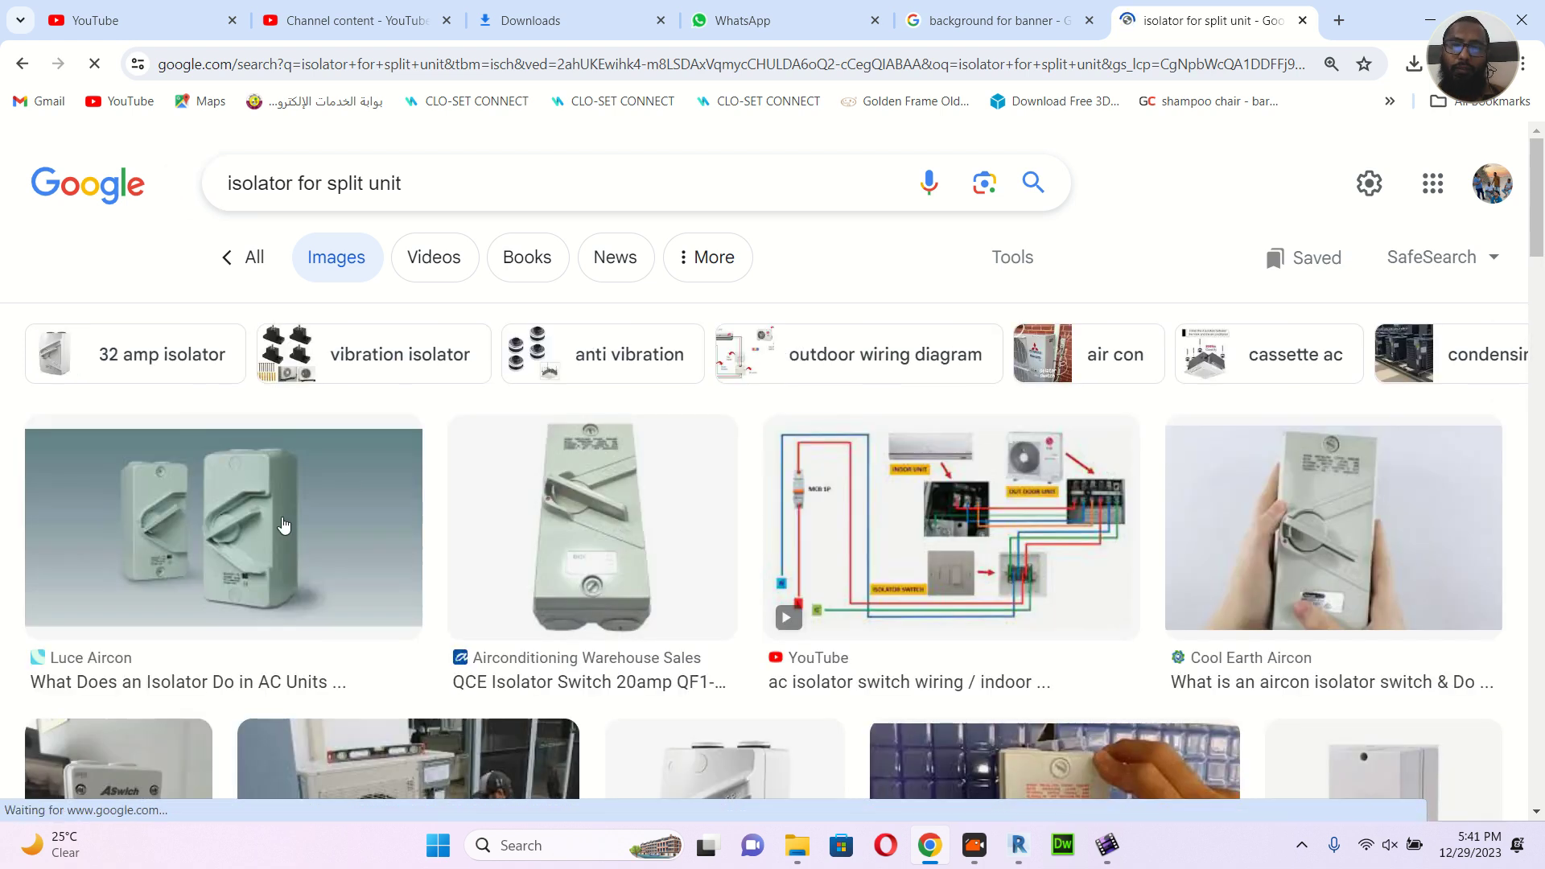
{"action": "scroll", "coordinate": [855, 524], "scroll_direction": "down", "scroll_amount": 2}
{"action": "left_click", "coordinate": [1046, 355]}
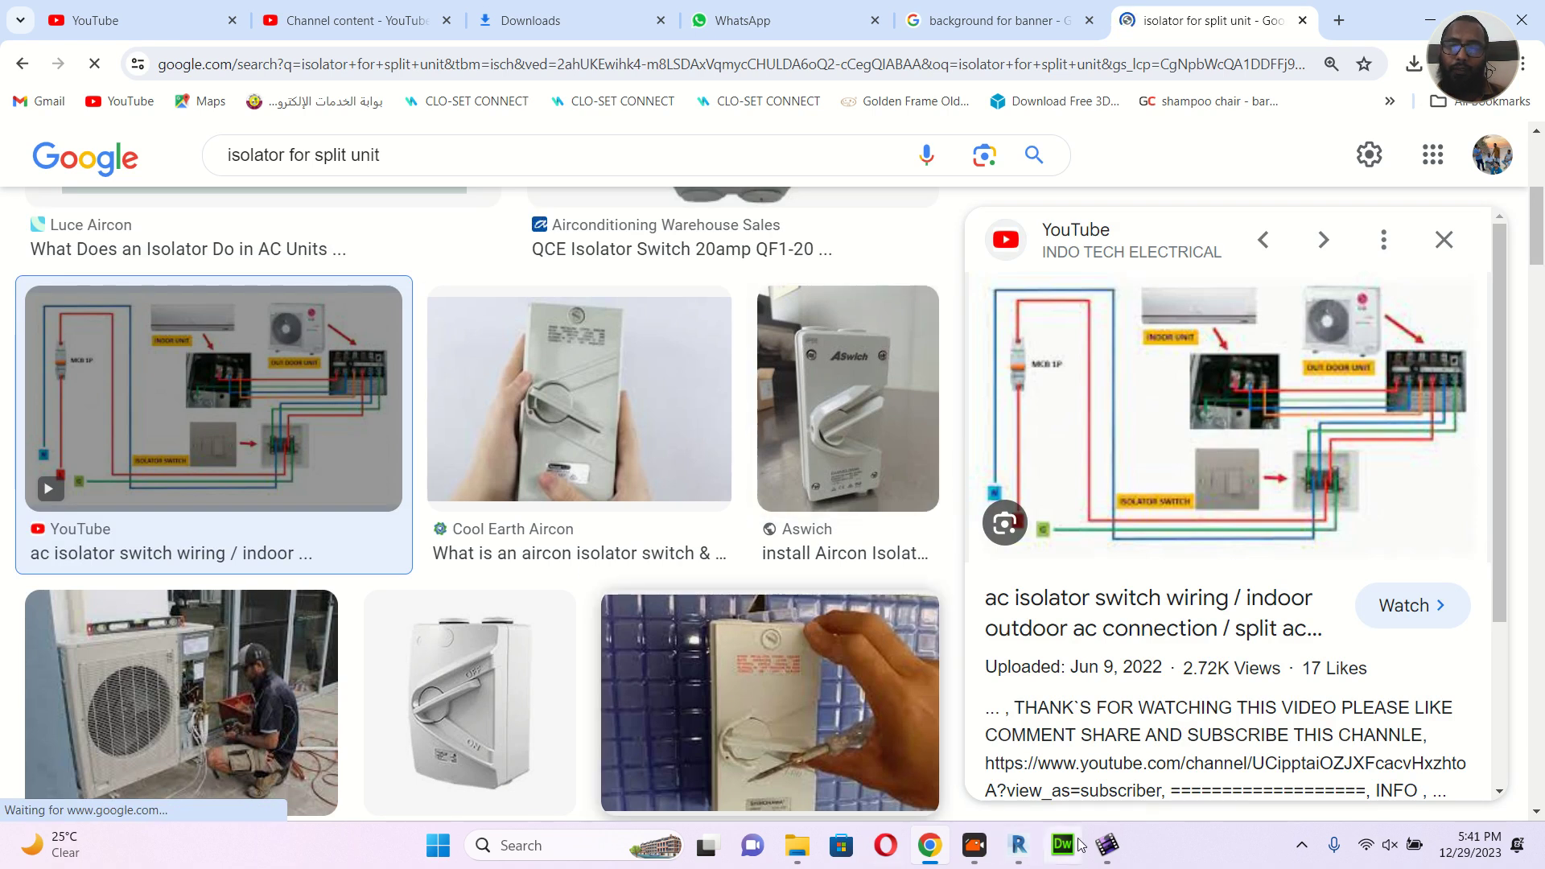
Switch to Revit, start a new family and open the English folder of family templates
{"action": "mouse_move", "coordinate": [1016, 861]}
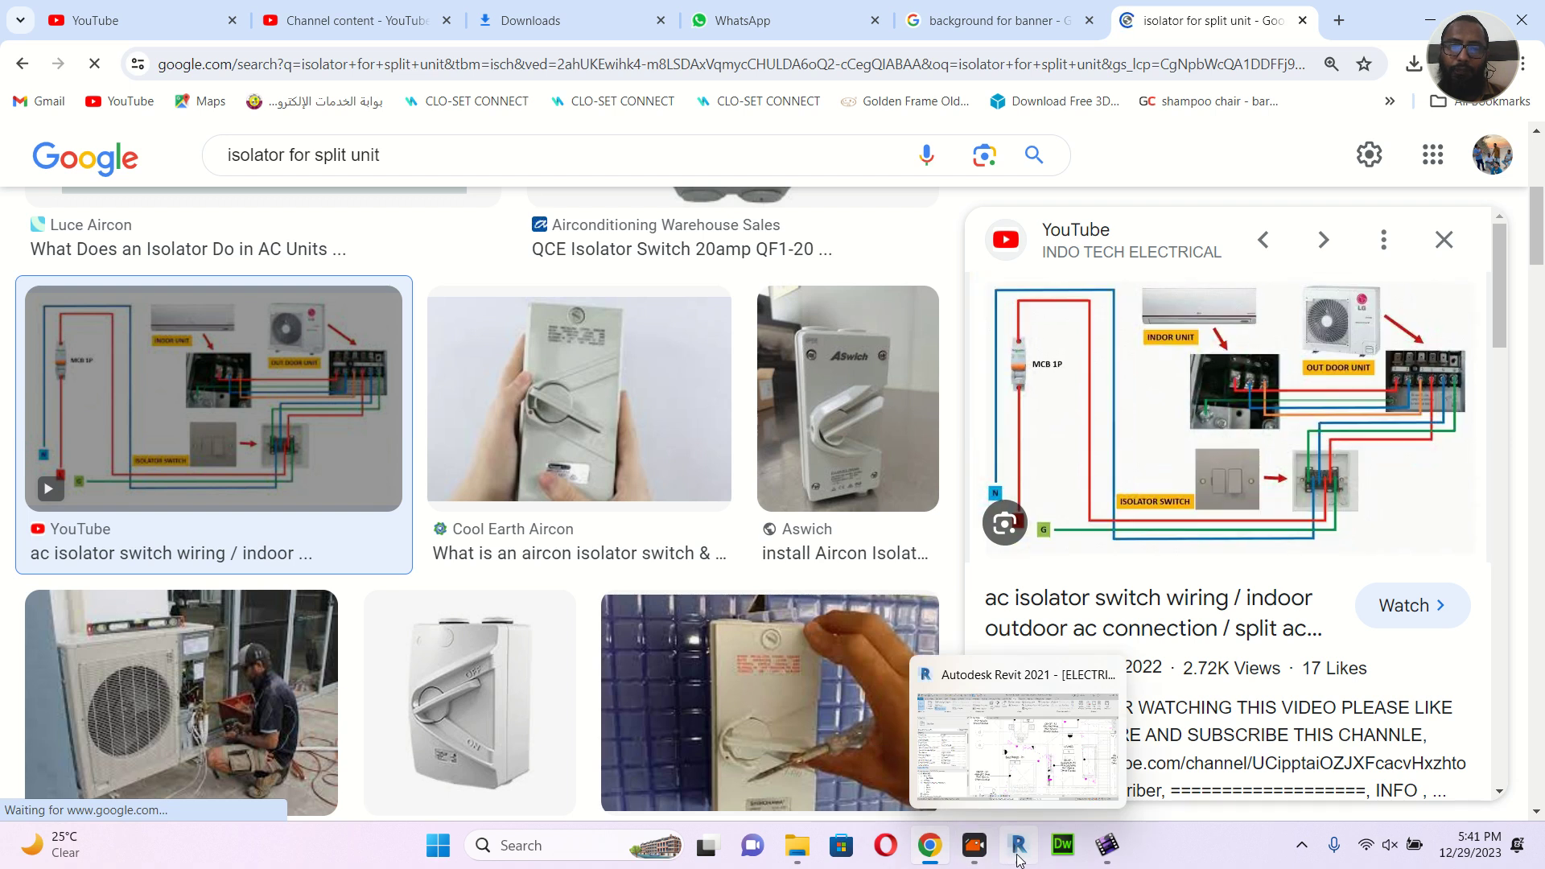
{"action": "left_click", "coordinate": [1018, 861]}
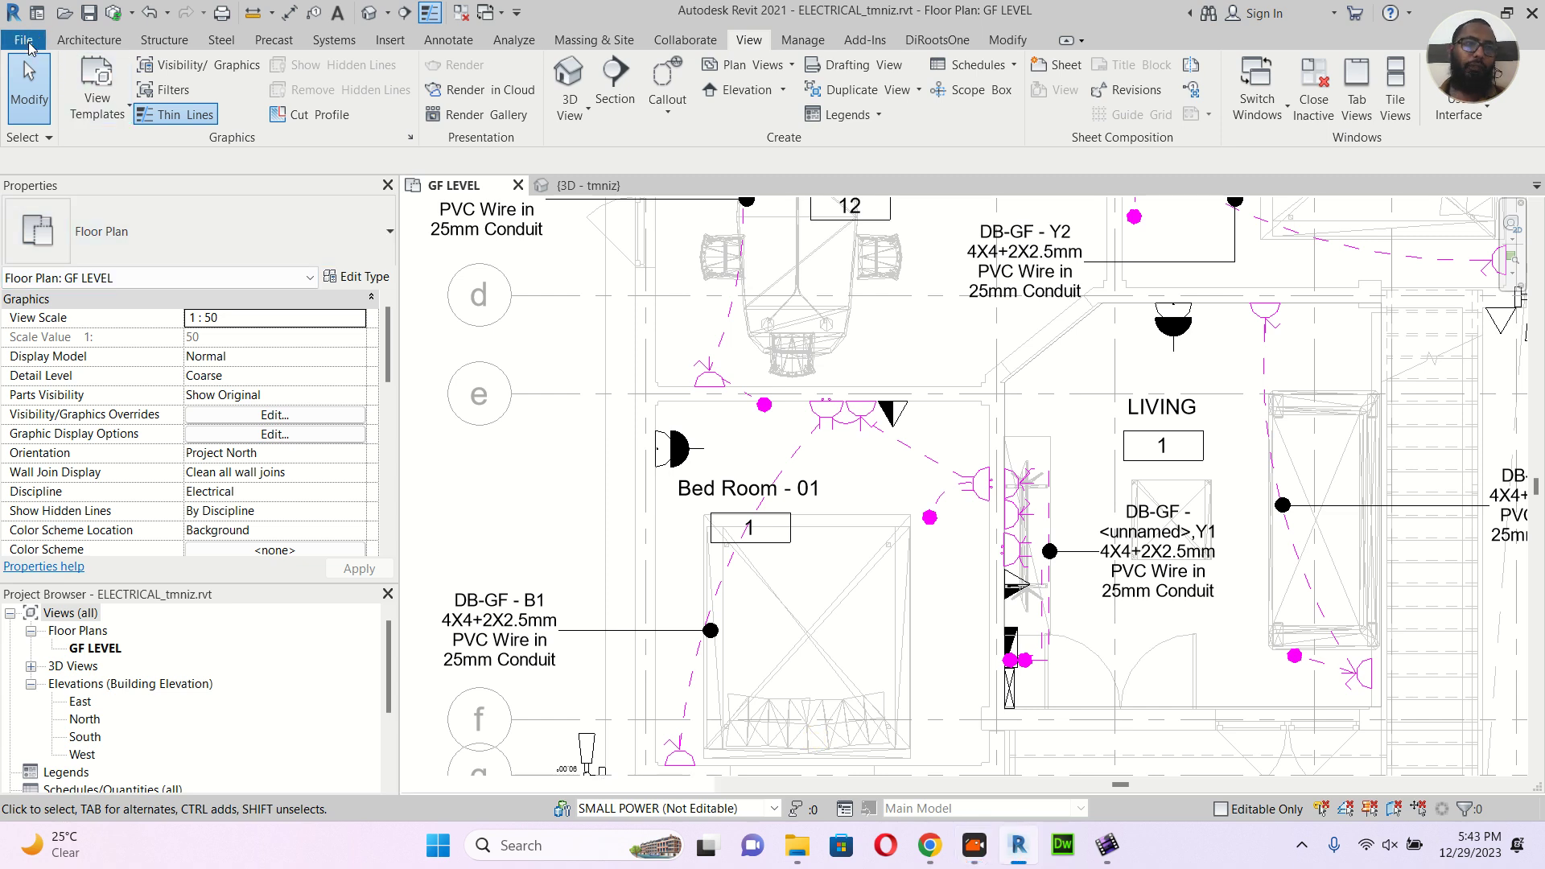
{"action": "left_click", "coordinate": [25, 41]}
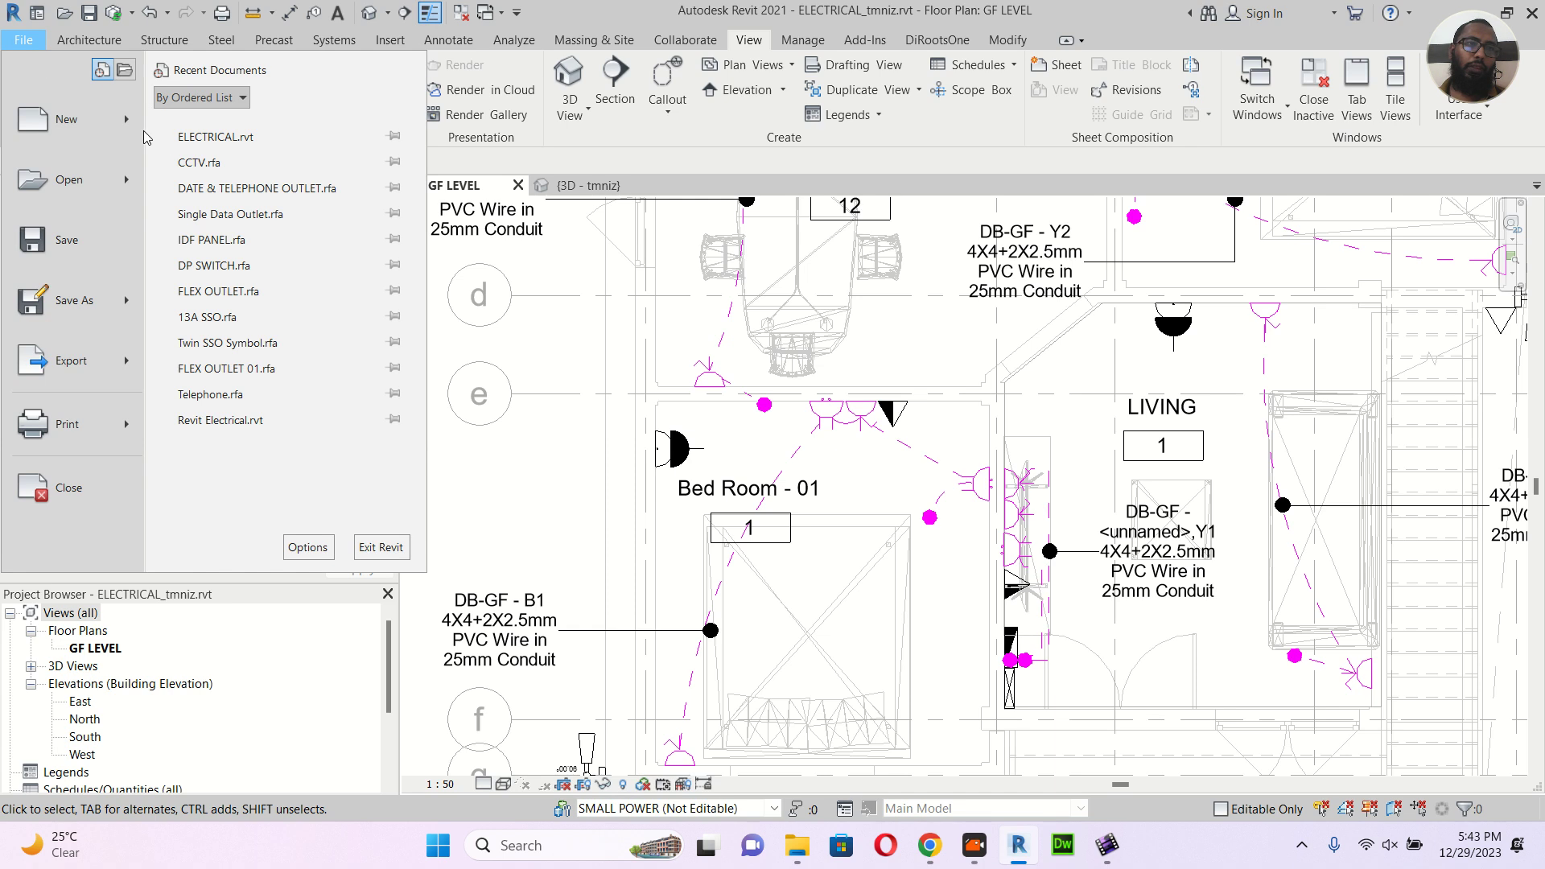
{"action": "left_click", "coordinate": [131, 124]}
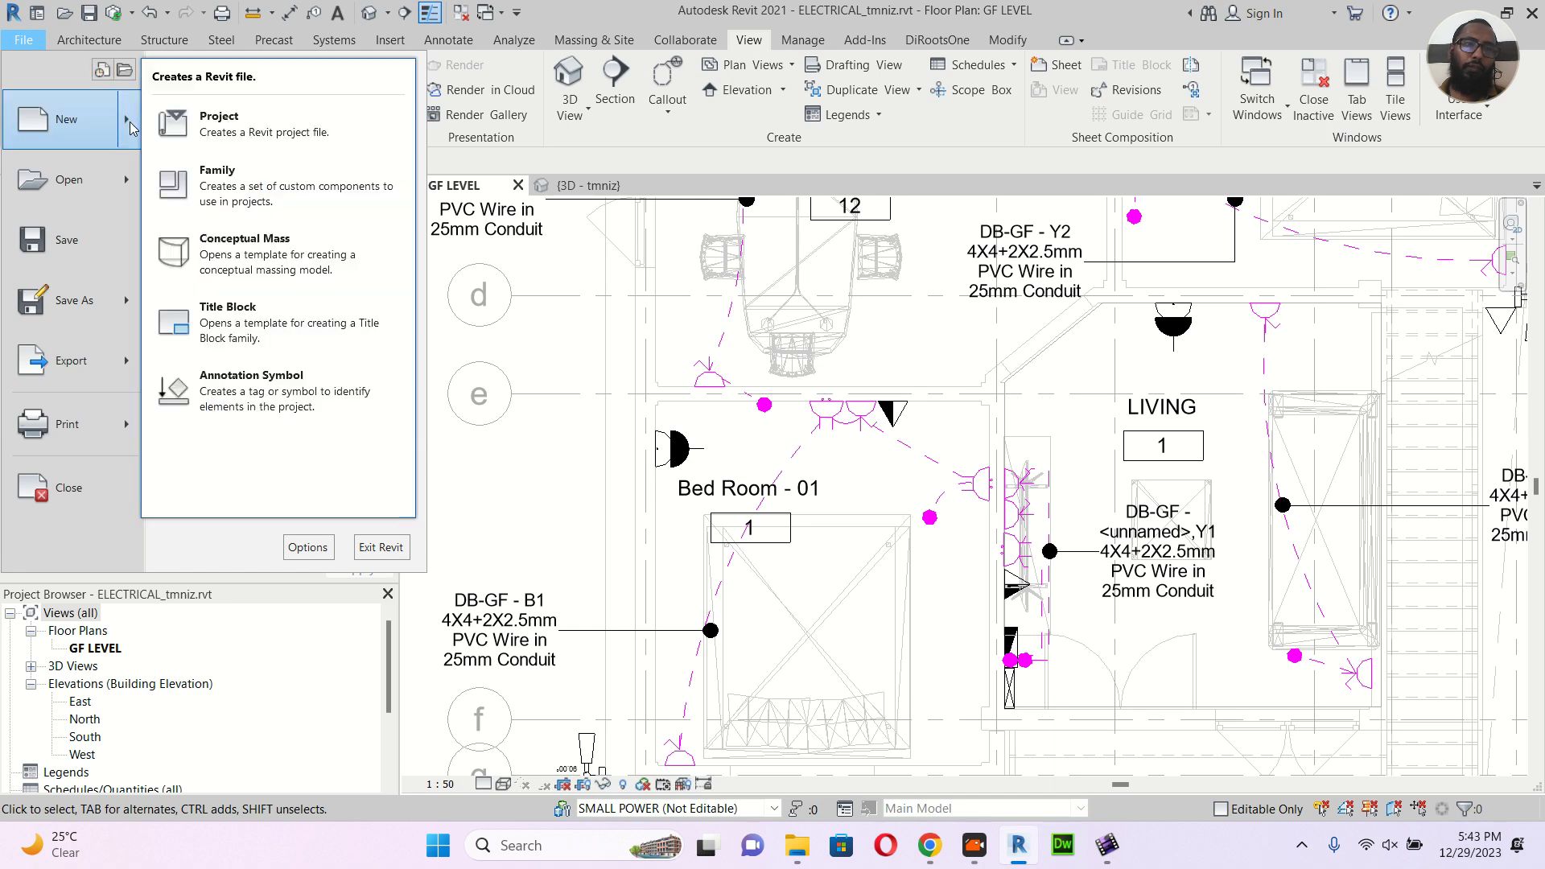
{"action": "left_click", "coordinate": [211, 181]}
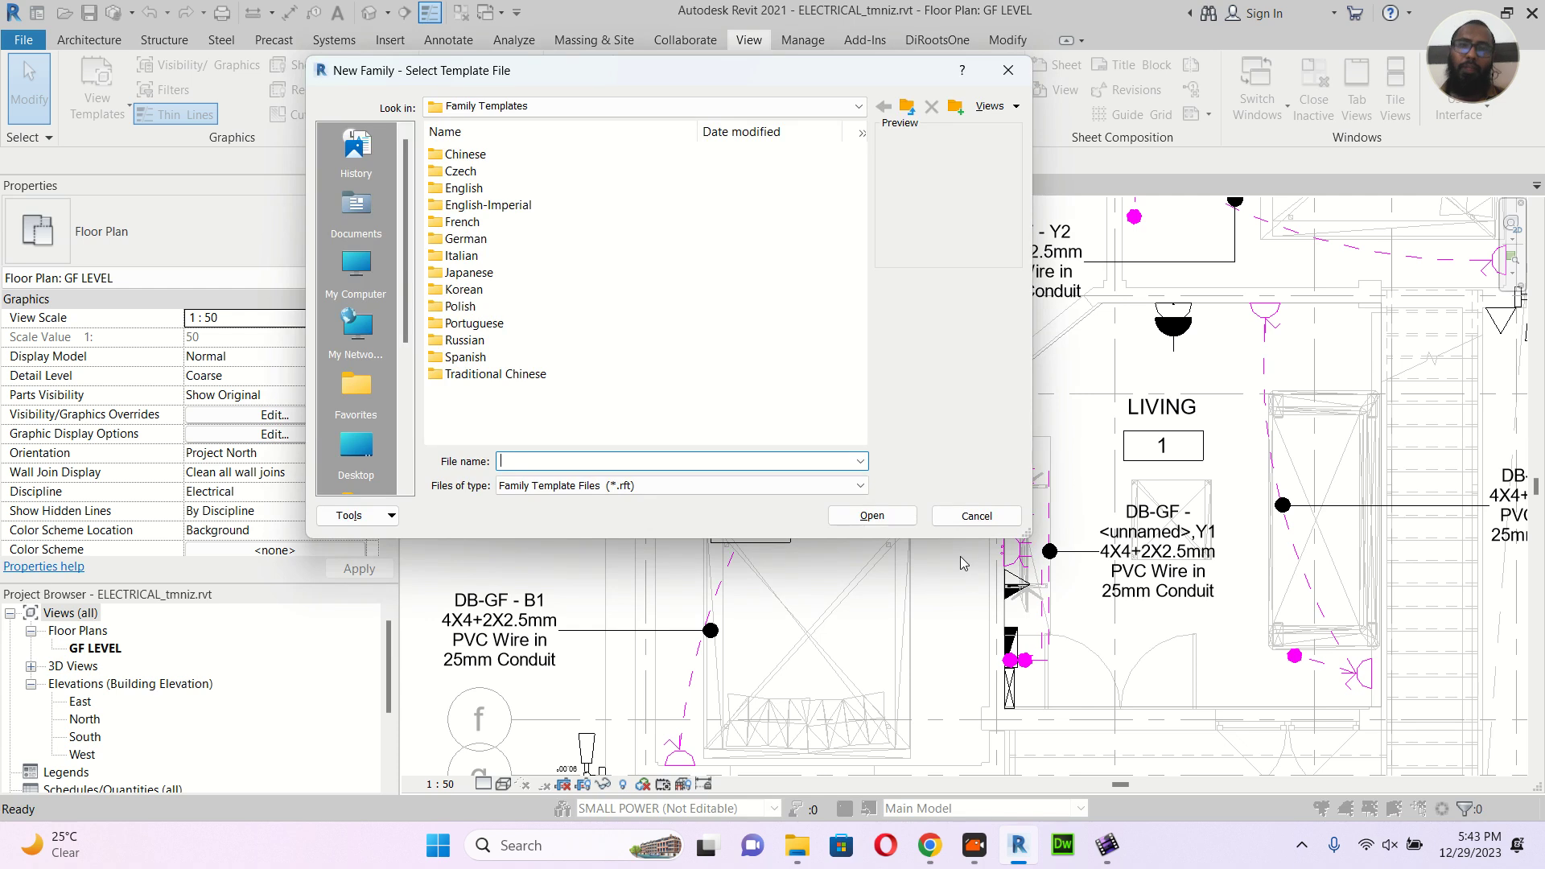
{"action": "left_click", "coordinate": [475, 189]}
{"action": "double_click", "coordinate": [482, 191]}
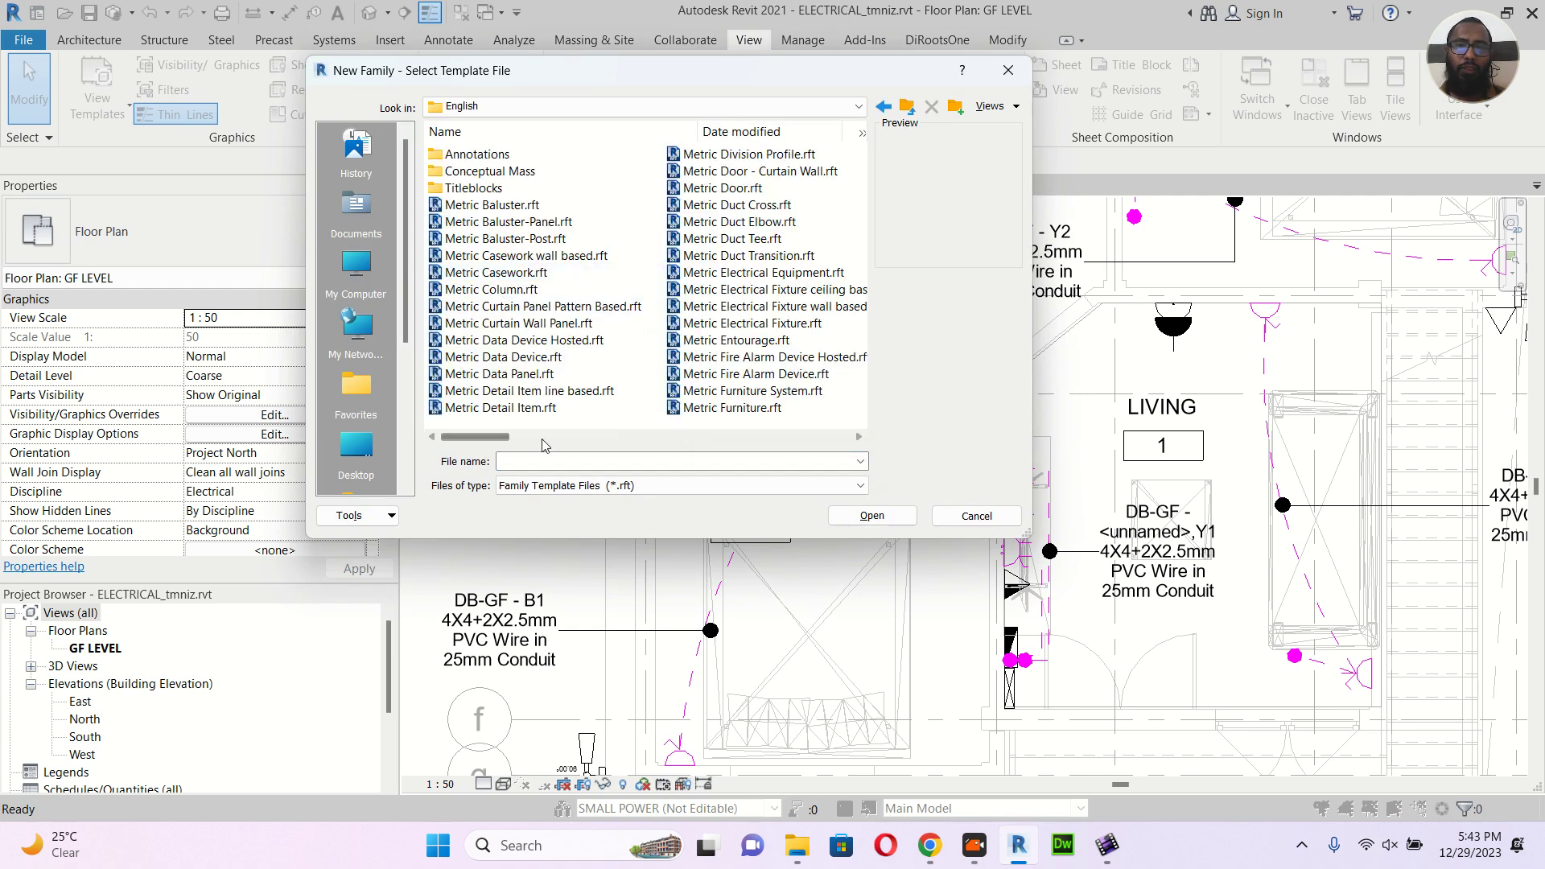
Create the family from the "Metric Generic Model face based.rft" template and view the reference plane intersection up close
{"action": "left_click_drag", "start_coordinate": [489, 439], "coordinate": [625, 441]}
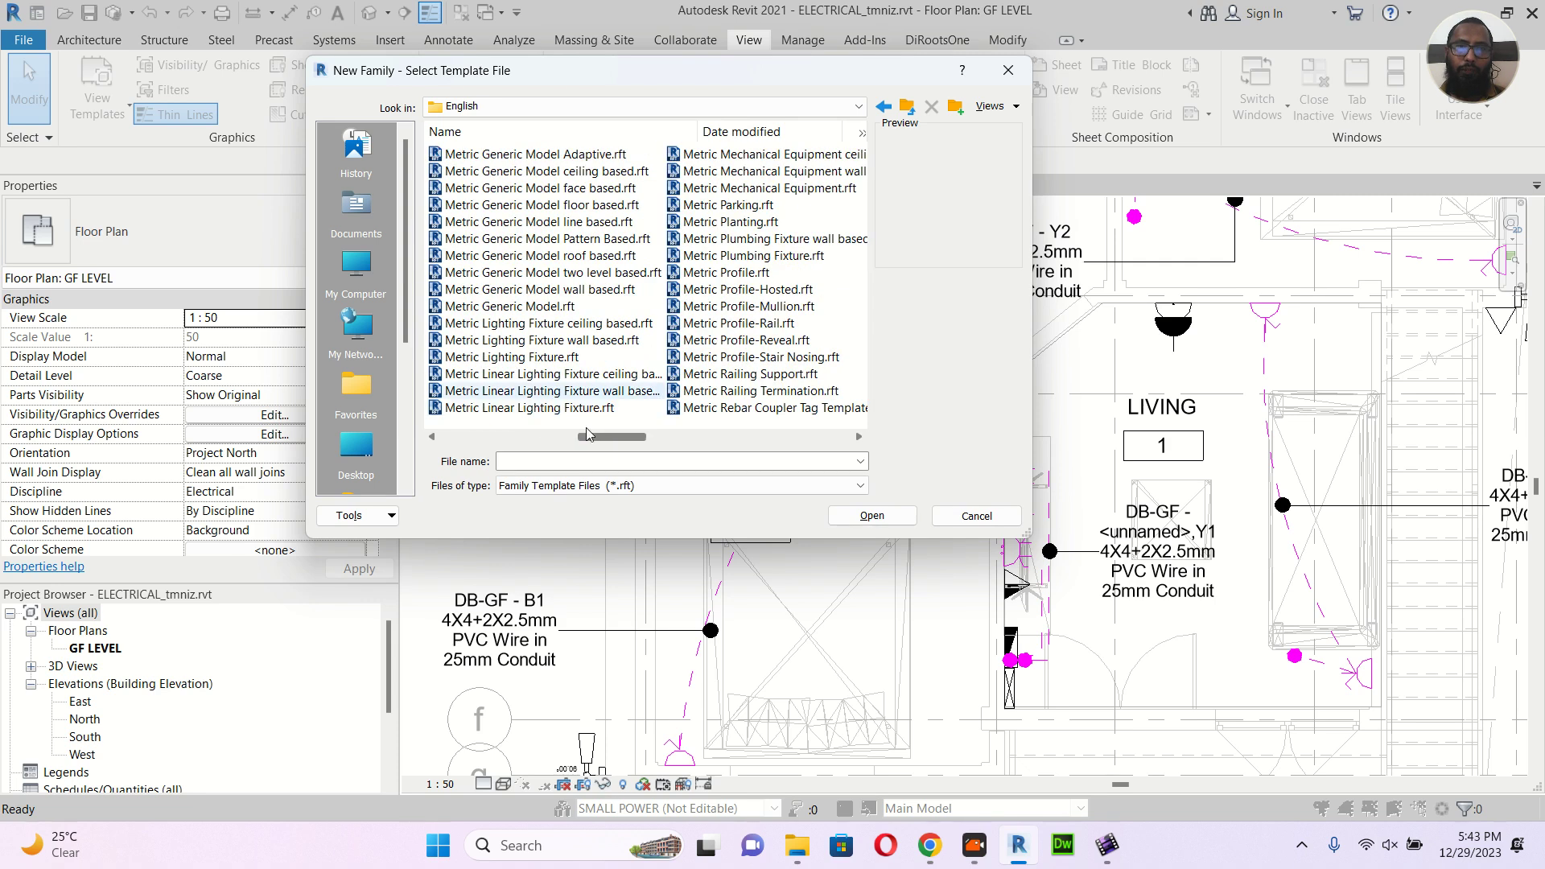
{"action": "left_click", "coordinate": [599, 191]}
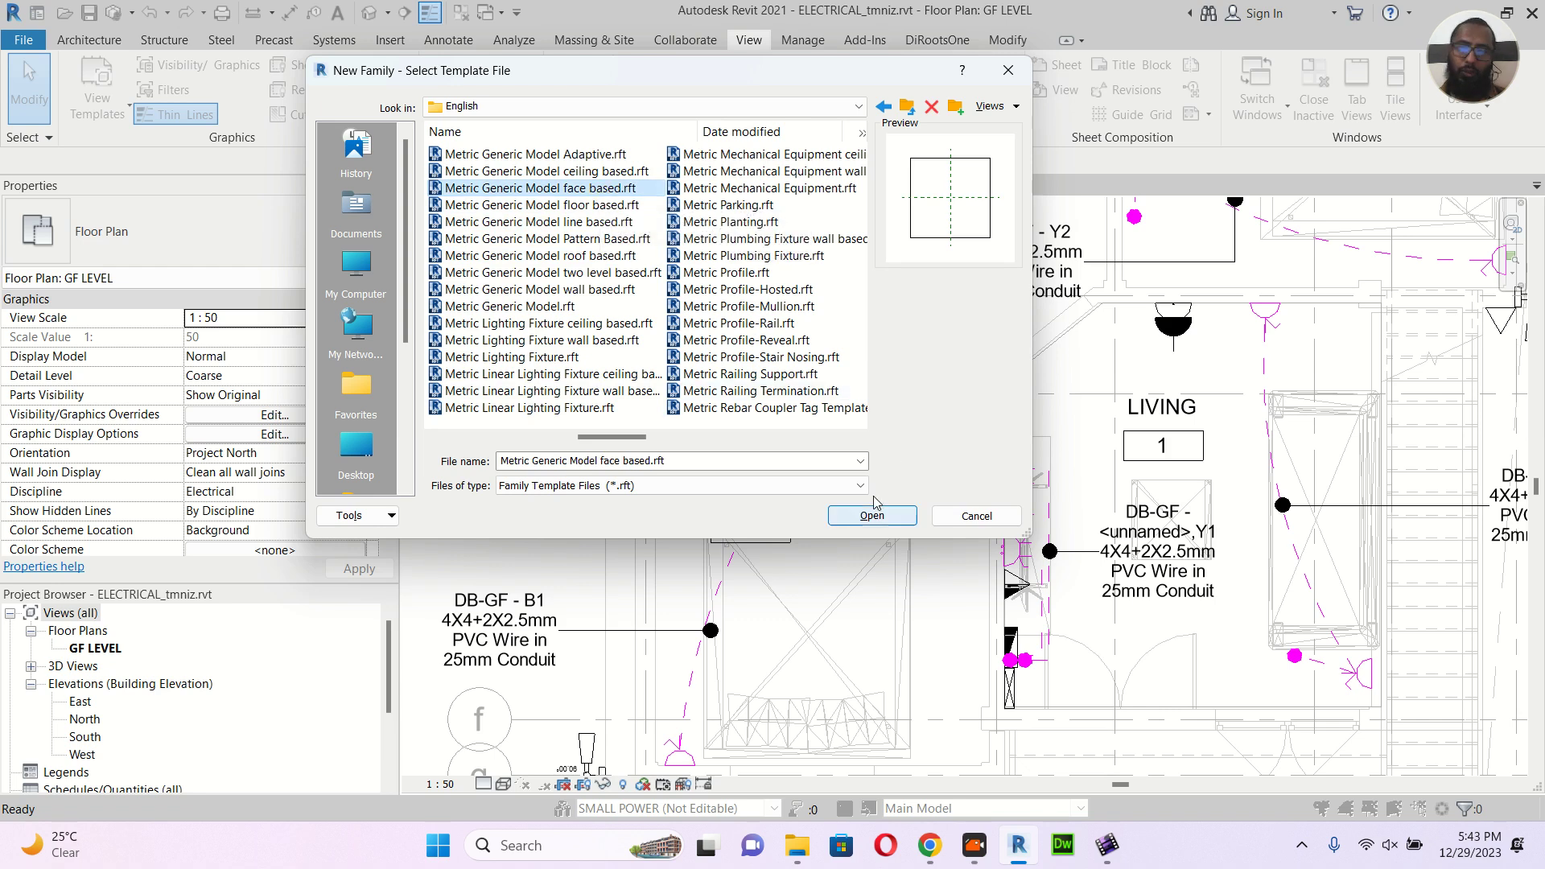
{"action": "left_click", "coordinate": [874, 523]}
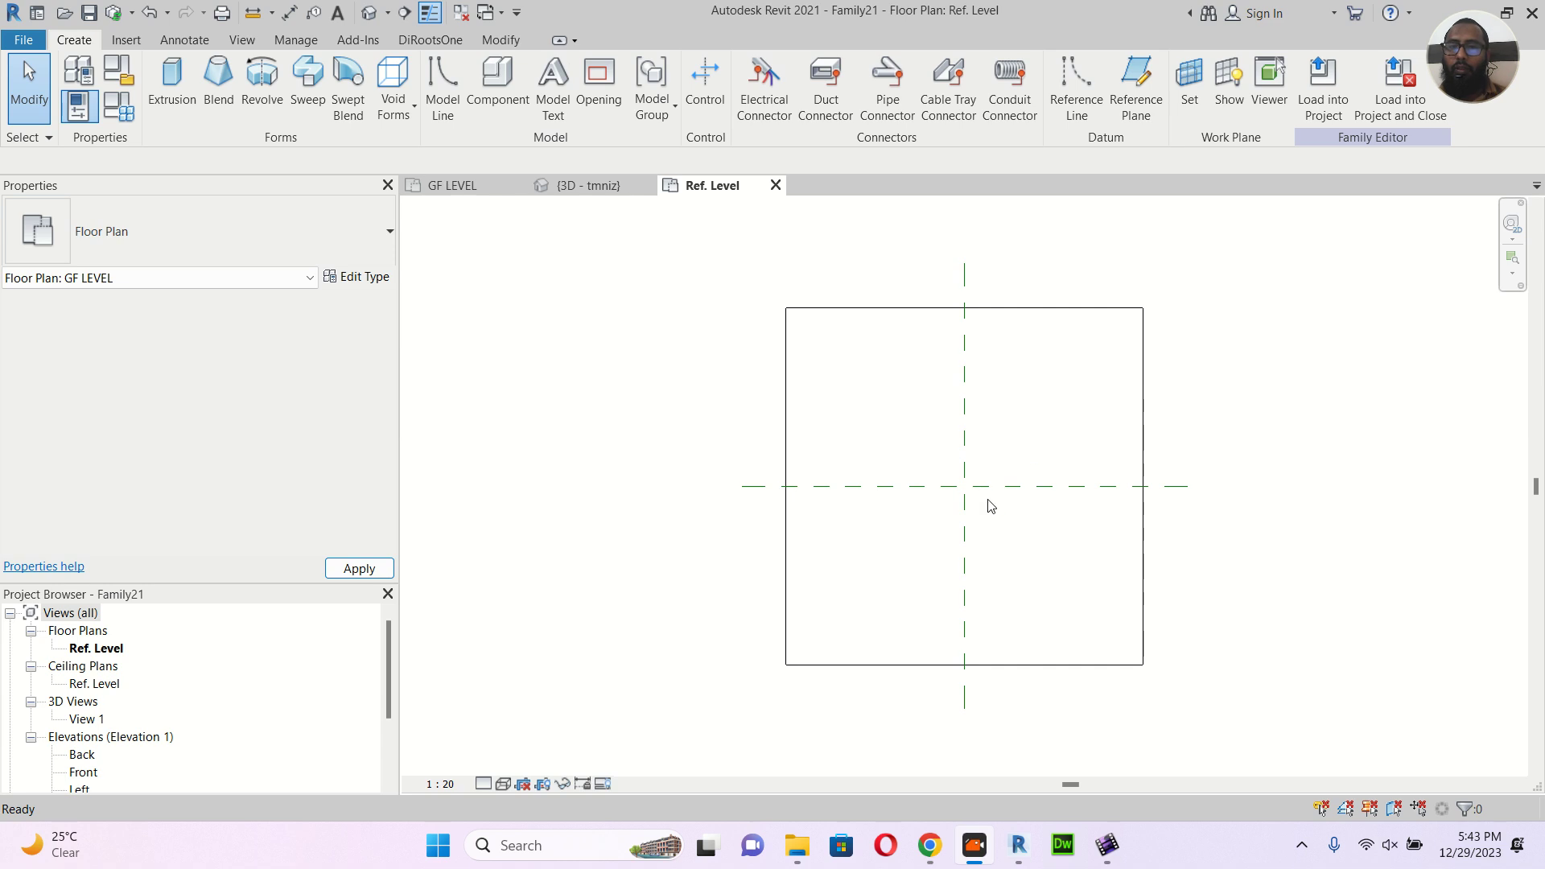
{"action": "scroll", "coordinate": [986, 506], "scroll_direction": "up", "scroll_amount": 3}
{"action": "scroll", "coordinate": [914, 488], "scroll_direction": "up", "scroll_amount": 2}
{"action": "scroll", "coordinate": [949, 497], "scroll_direction": "up", "scroll_amount": 2}
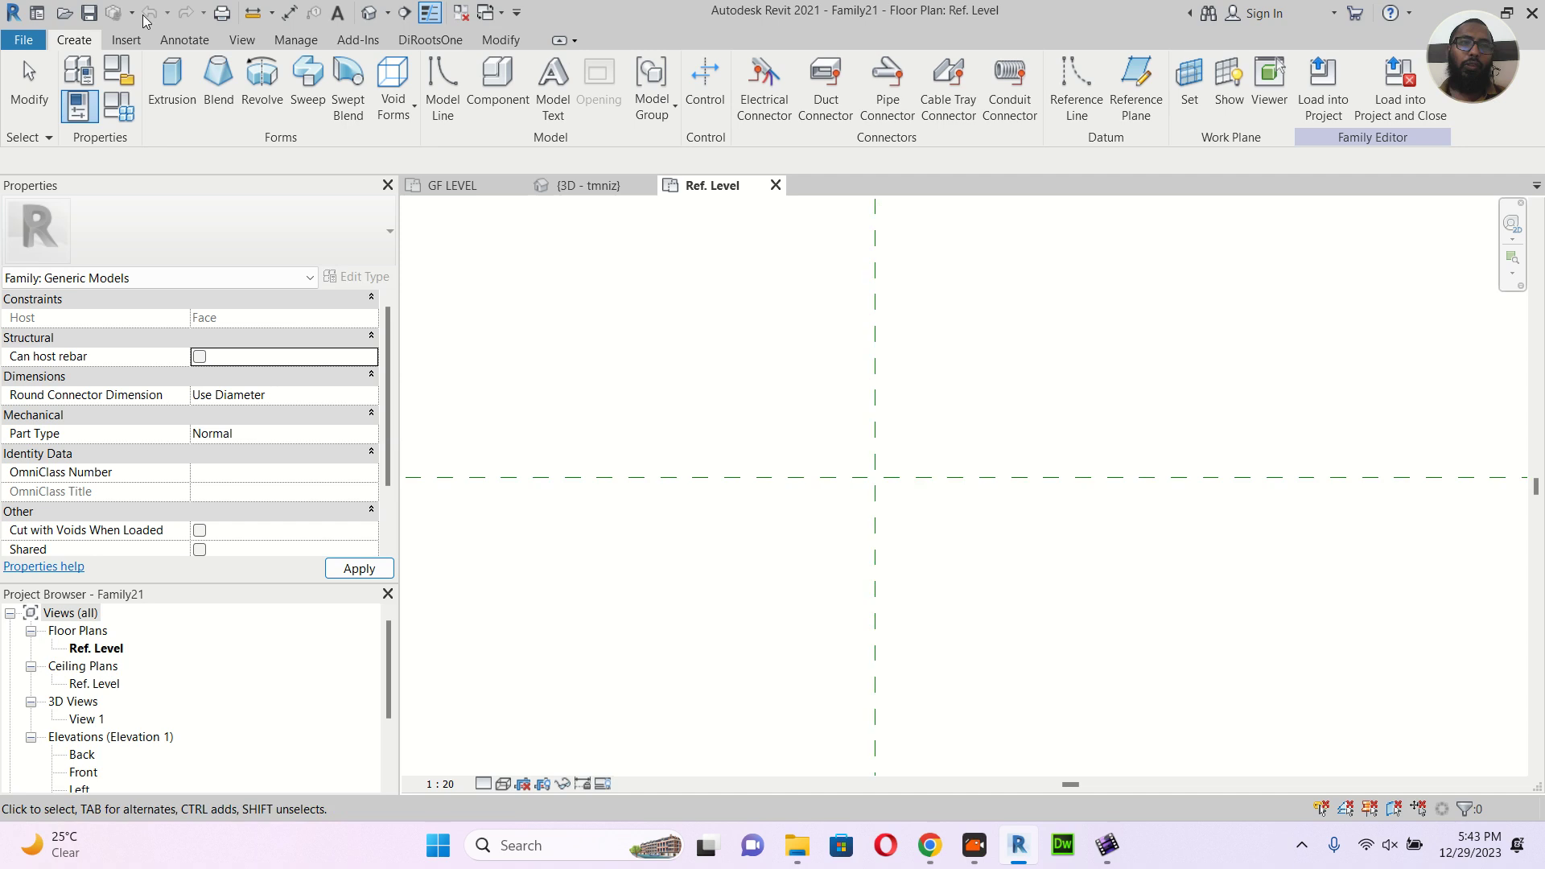
Start an extrusion and sketch a rectangle about 125 by 90 mm, centred on the vertical reference plane with its base on the horizontal one
{"action": "left_click", "coordinate": [172, 80]}
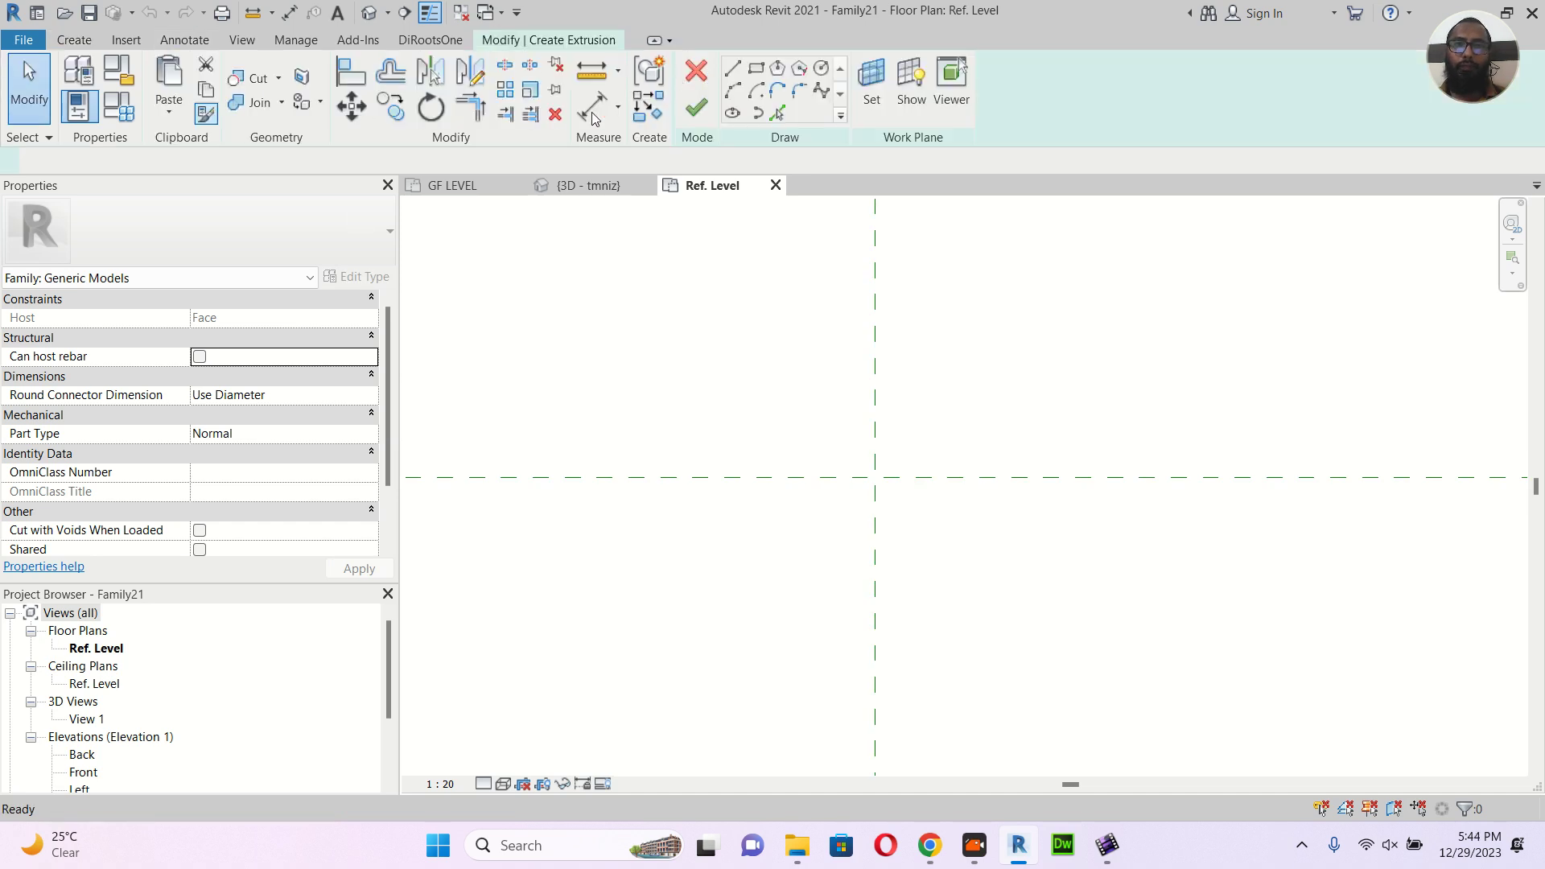
{"action": "left_click", "coordinate": [756, 68]}
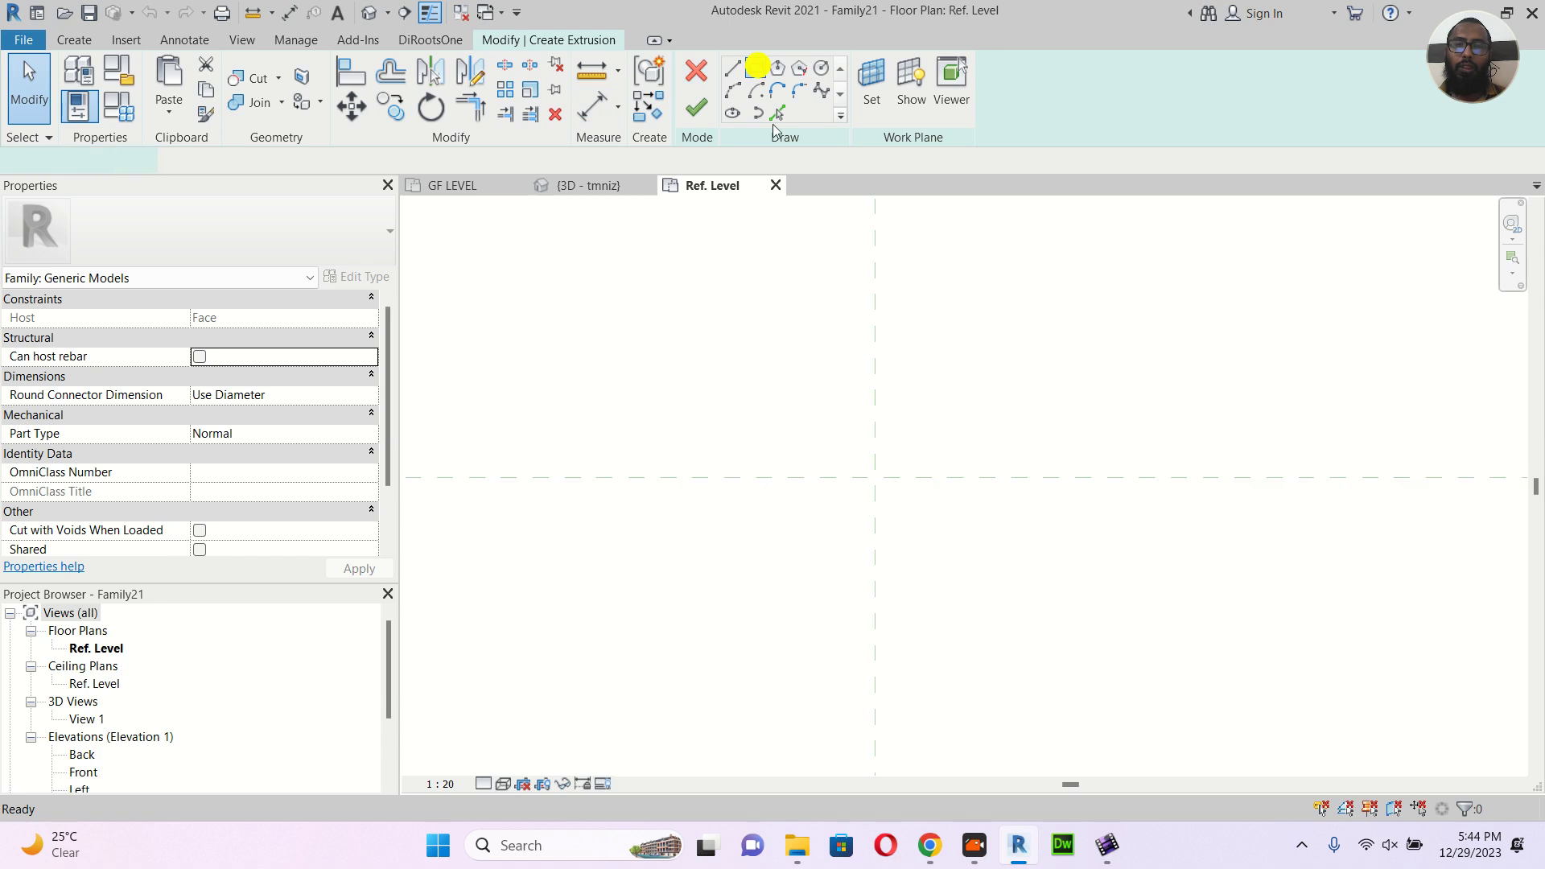
{"action": "left_click", "coordinate": [833, 416]}
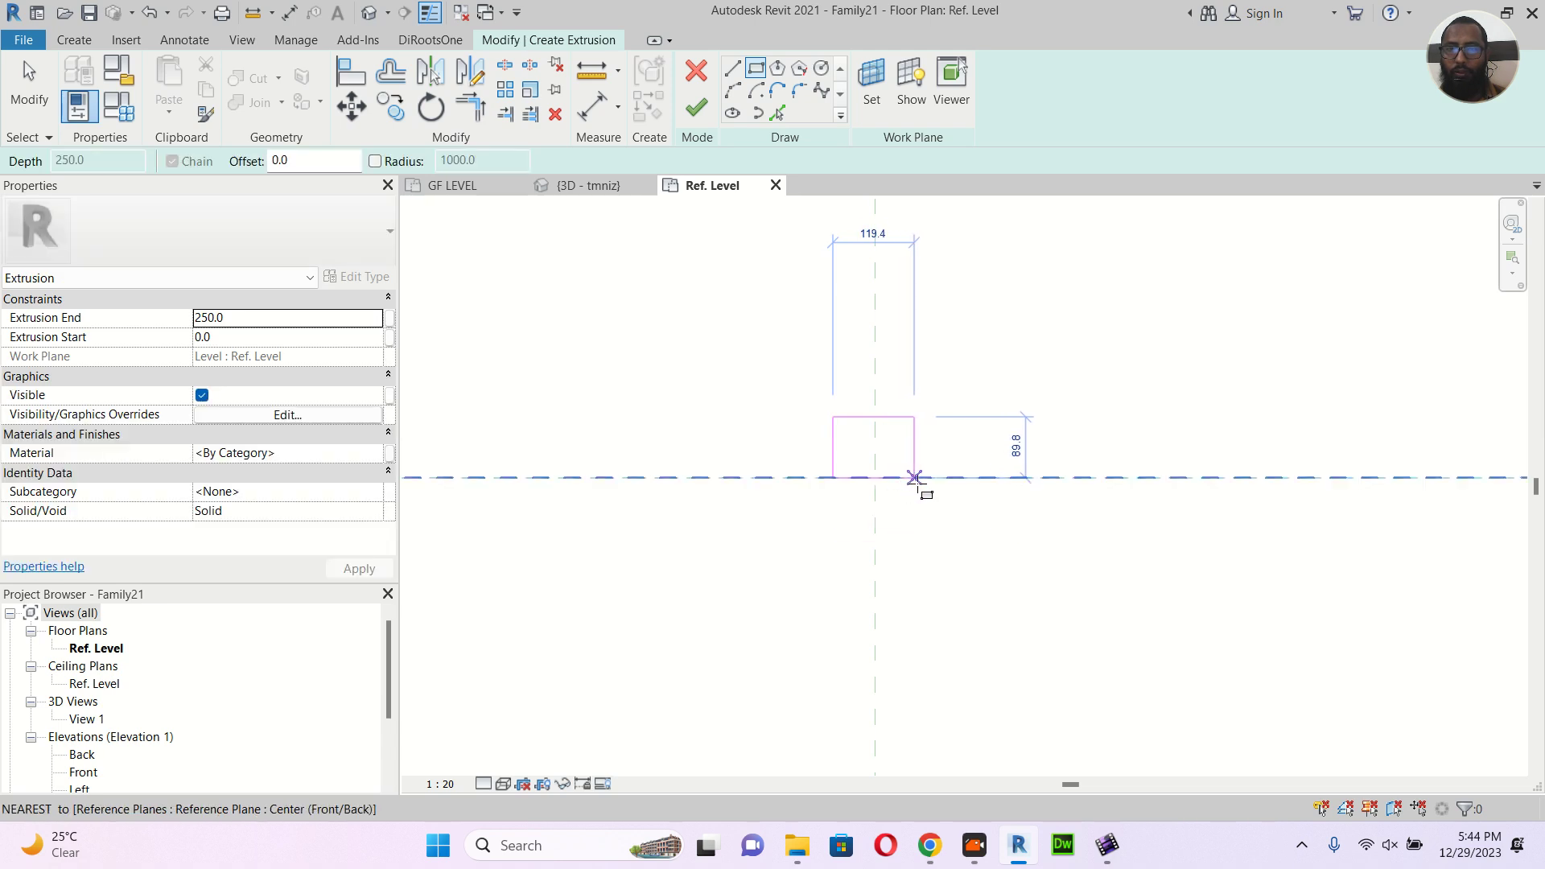
{"action": "left_click", "coordinate": [918, 478]}
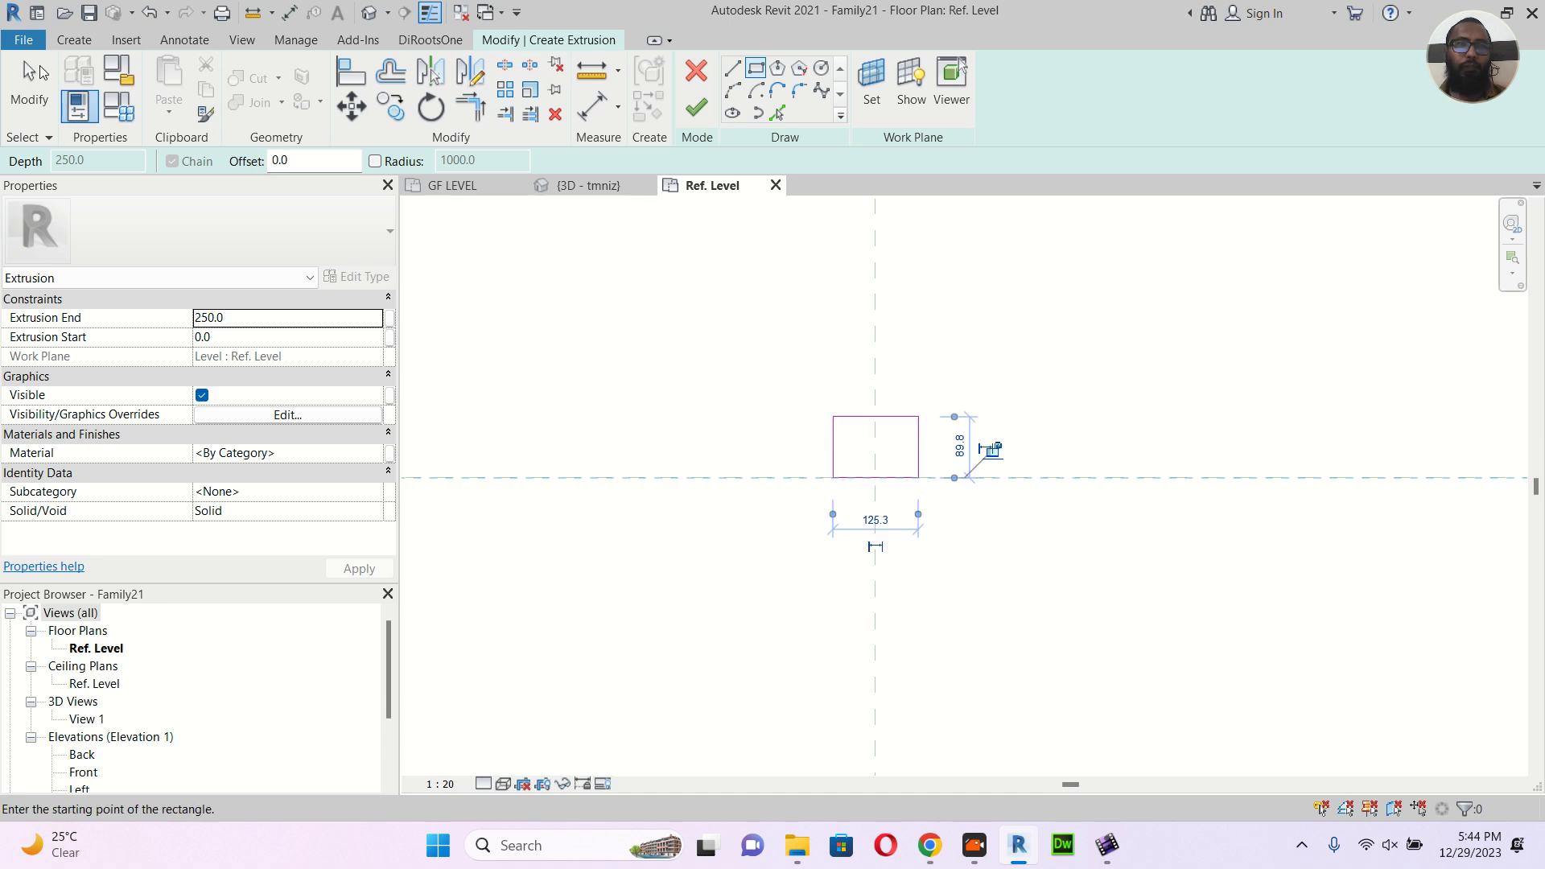
{"action": "left_click", "coordinate": [41, 80]}
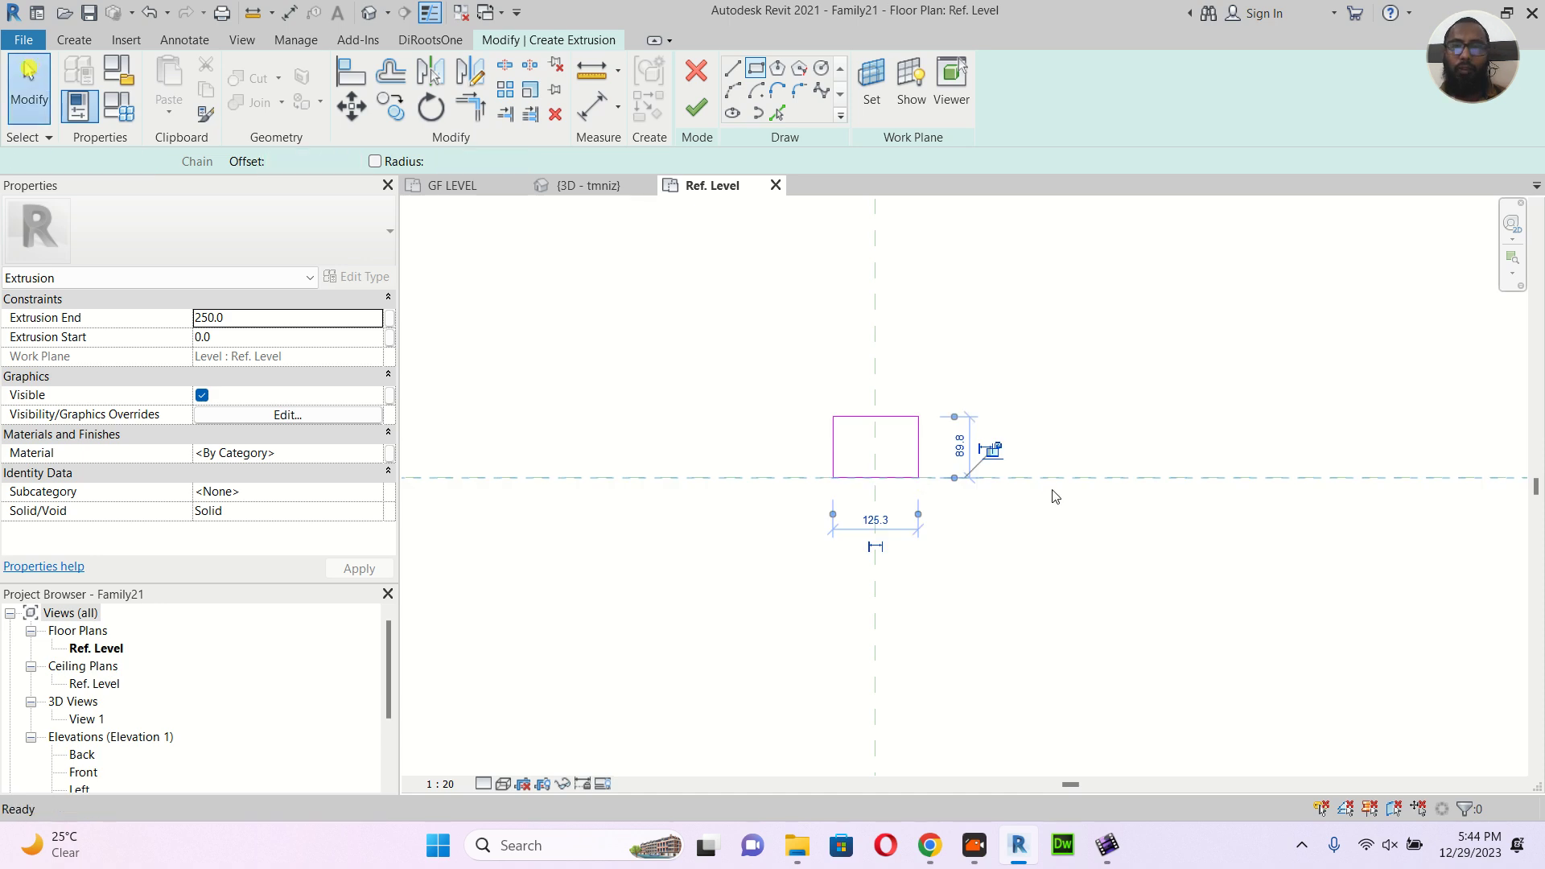
Stretch the upper edge of the rectangle upward to make the sketch 160 mm high
{"action": "left_click", "coordinate": [899, 417]}
{"action": "left_click_drag", "start_coordinate": [895, 417], "coordinate": [892, 371]}
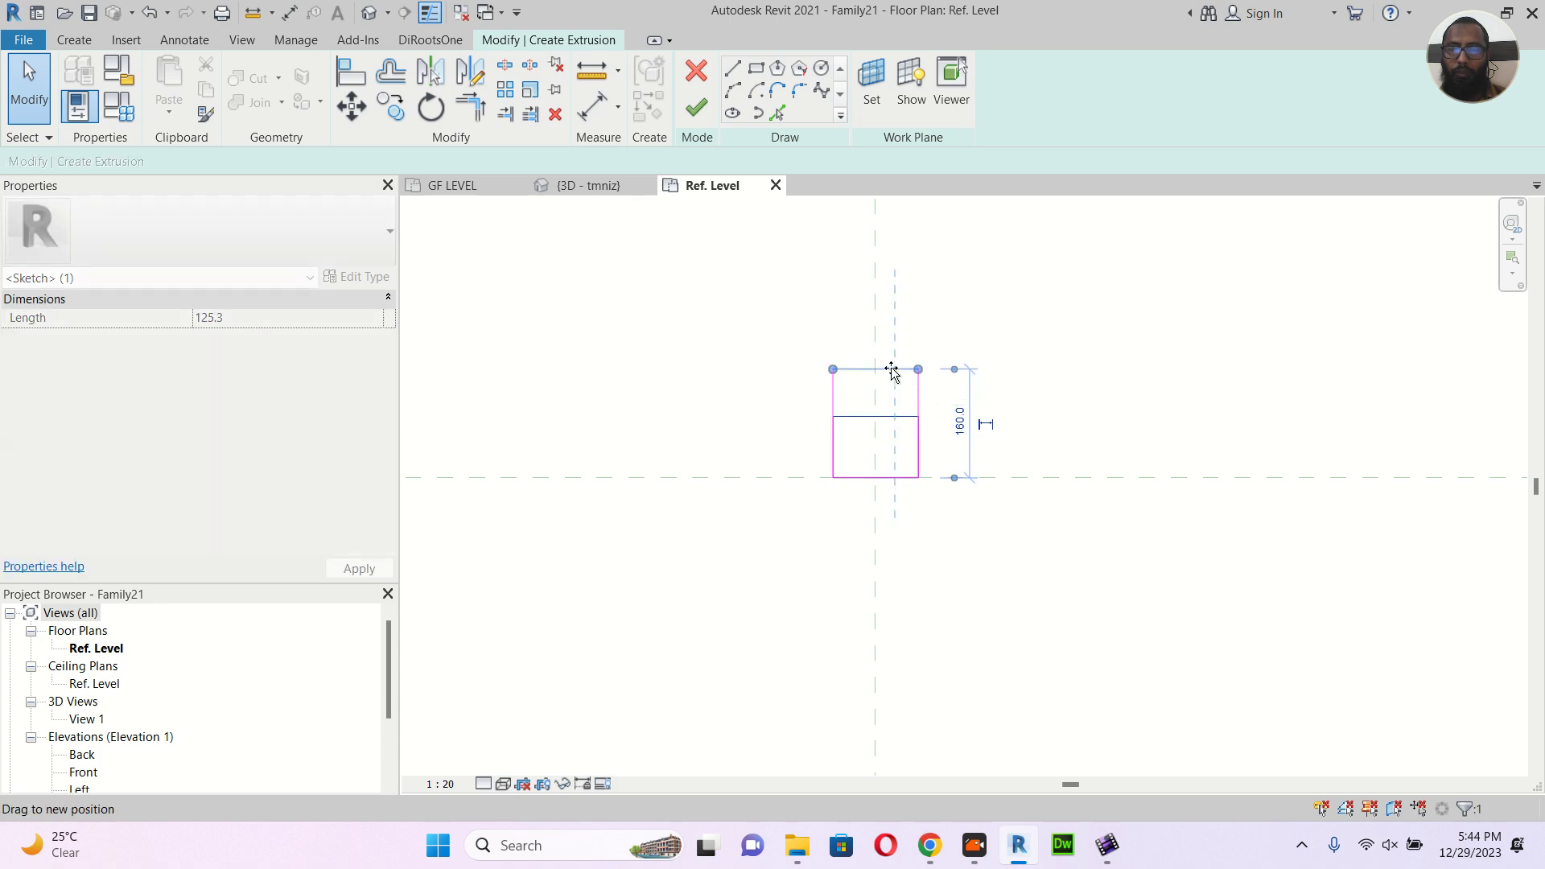
{"action": "left_click_drag", "start_coordinate": [892, 370], "coordinate": [891, 370]}
{"action": "left_click", "coordinate": [1044, 408]}
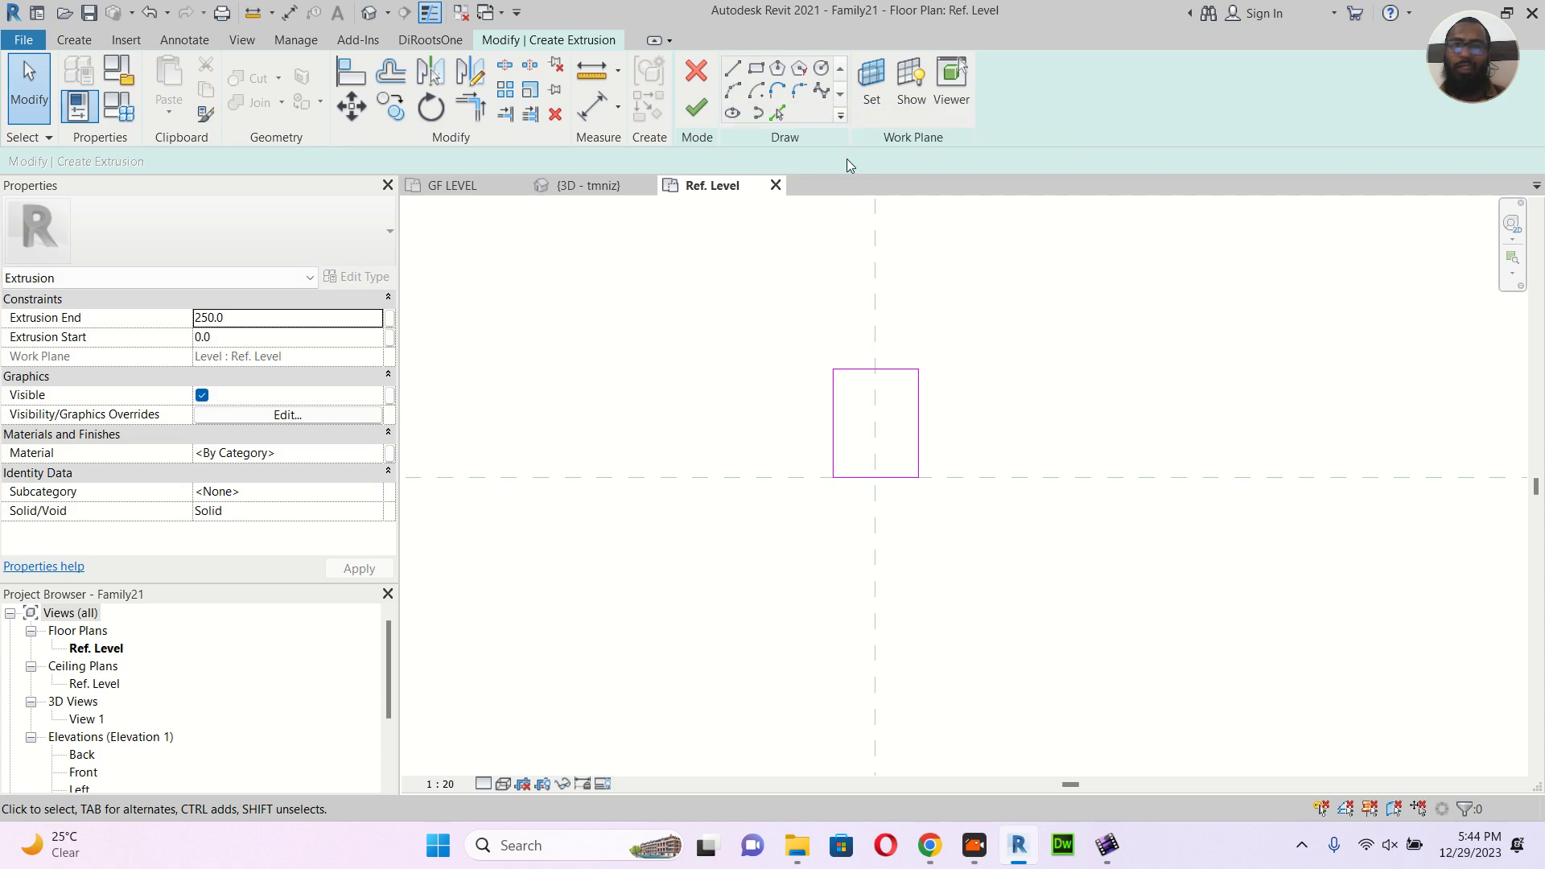
Set the extrusion end to 75 mm and finish the rectangular box extrusion
{"action": "left_click", "coordinate": [280, 318]}
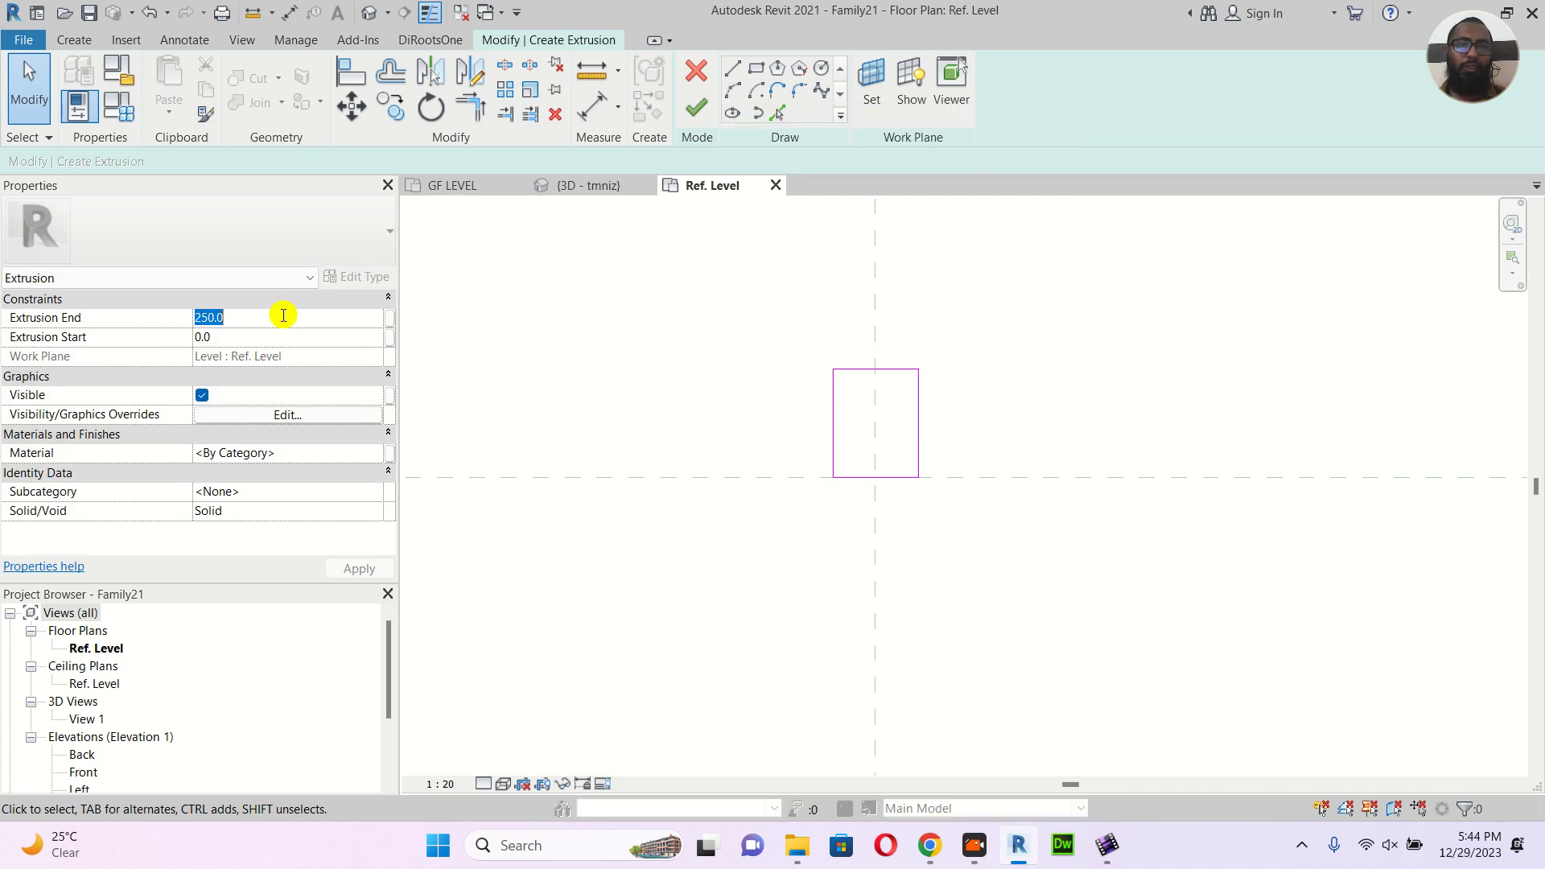
{"action": "type", "text": "75"}
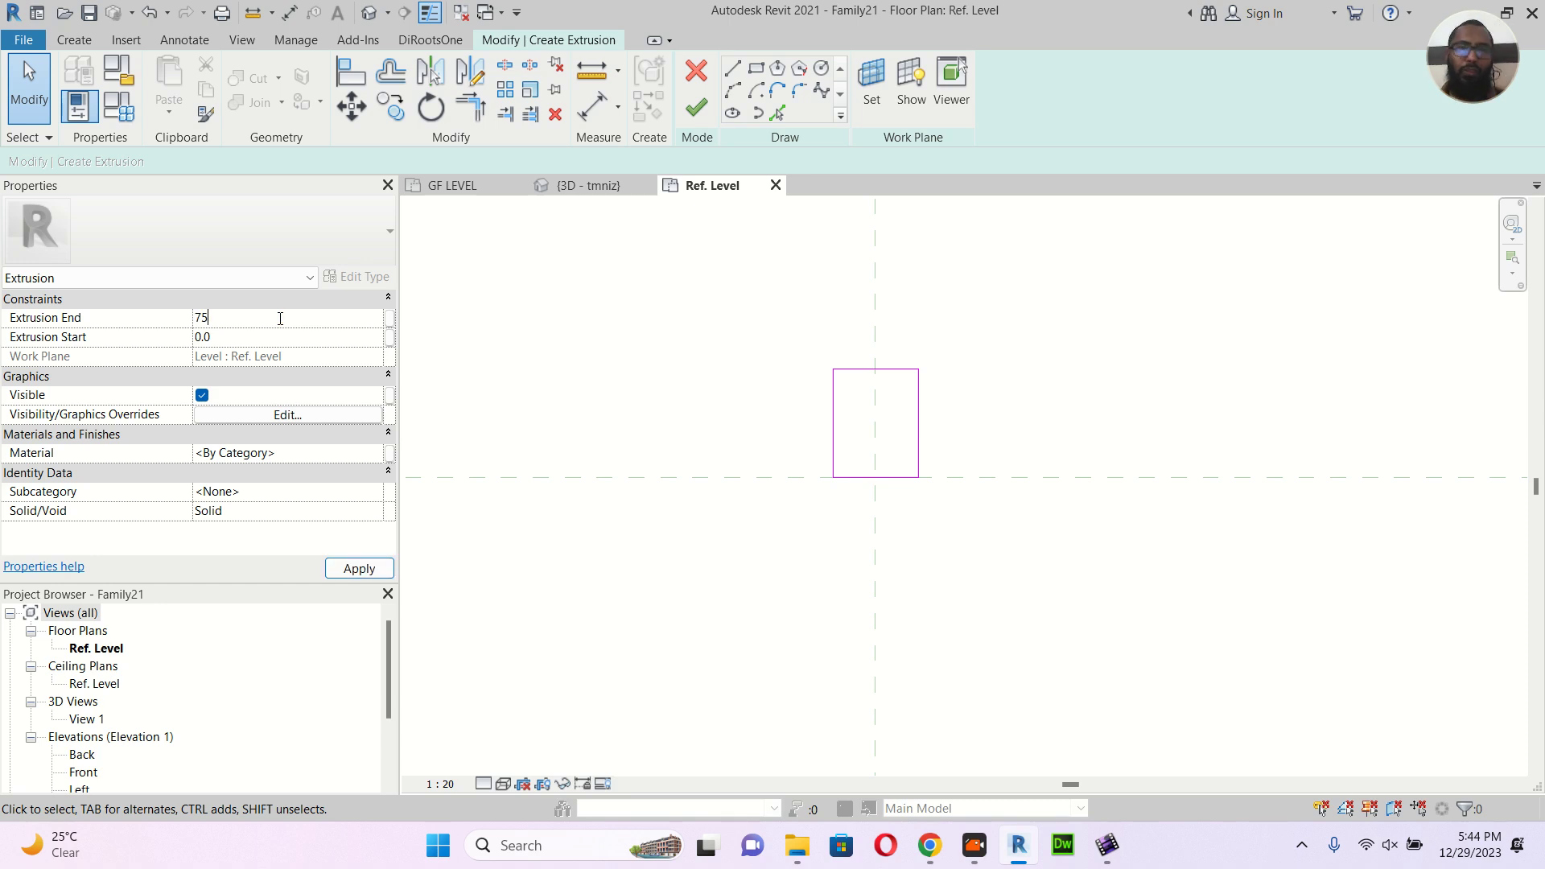
{"action": "left_click", "coordinate": [341, 336]}
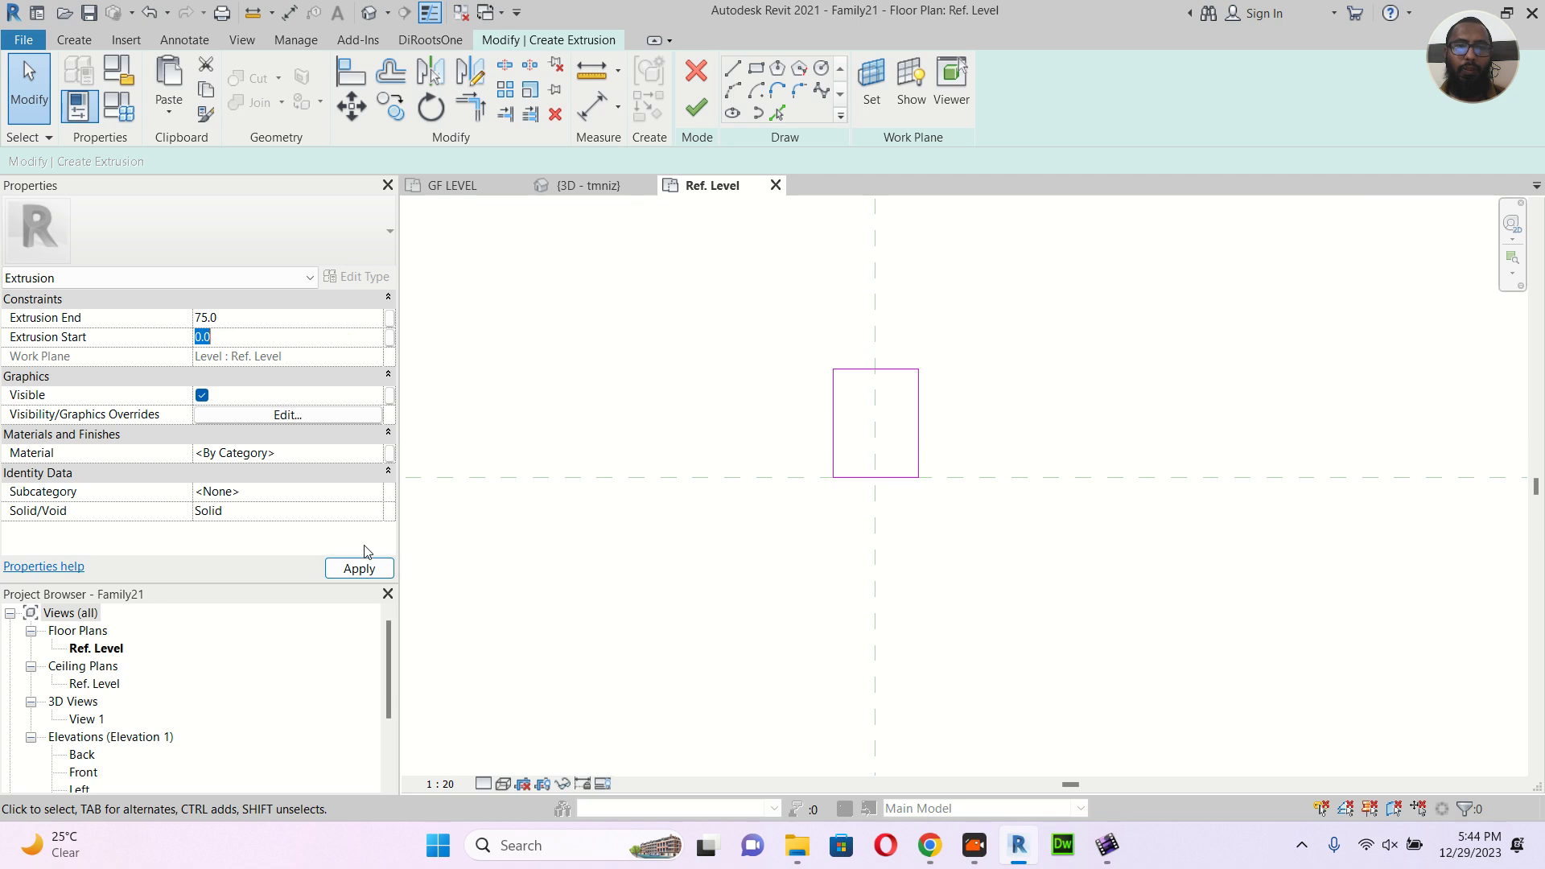
{"action": "left_click", "coordinate": [362, 571]}
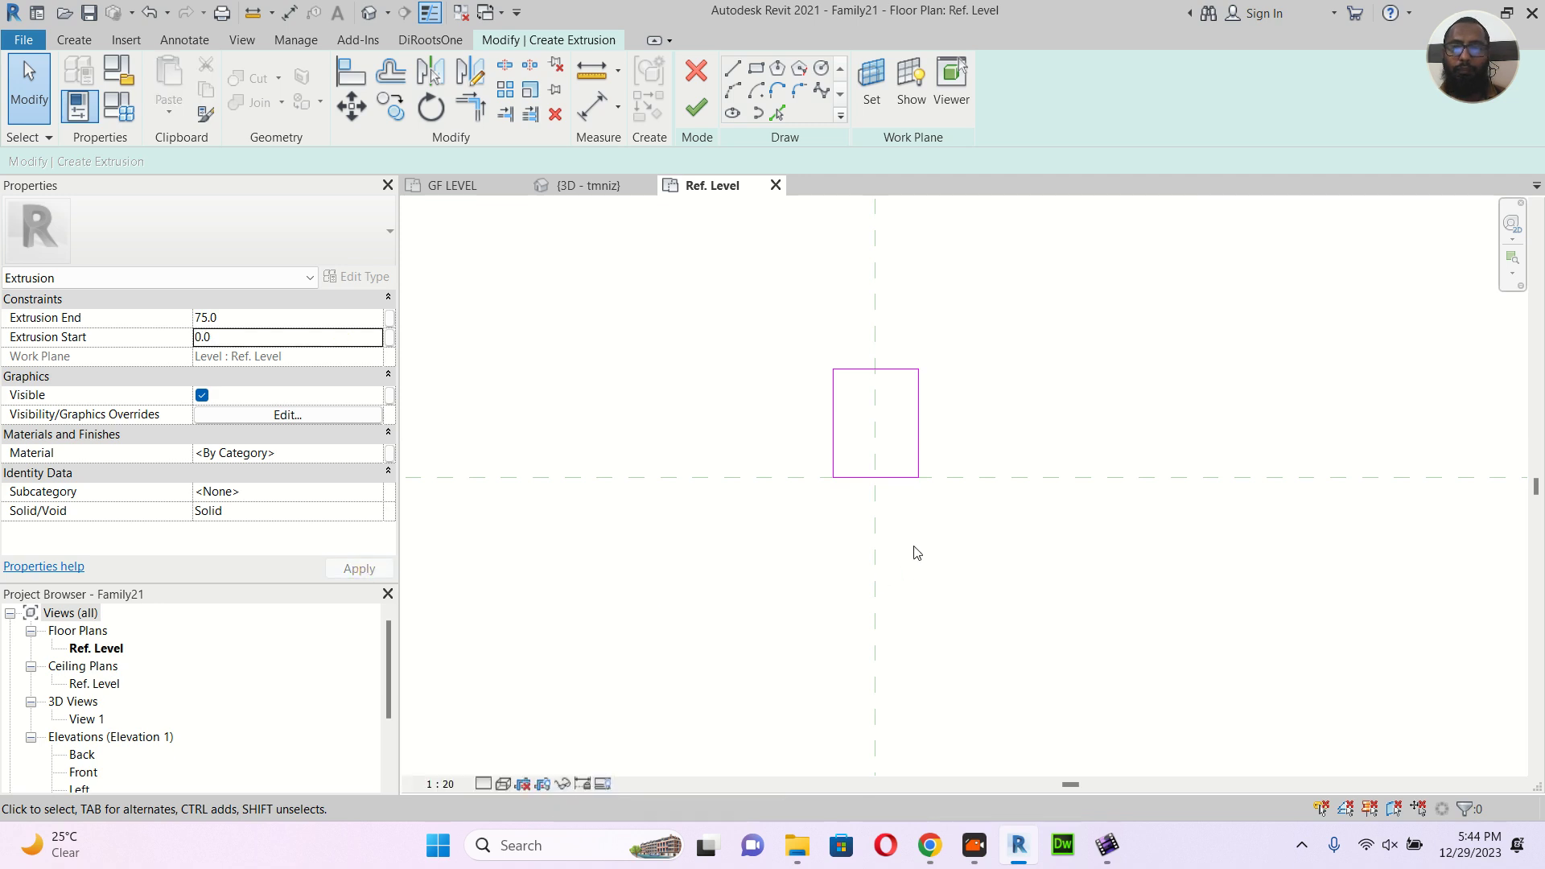
{"action": "scroll", "coordinate": [915, 552], "scroll_direction": "up", "scroll_amount": 1}
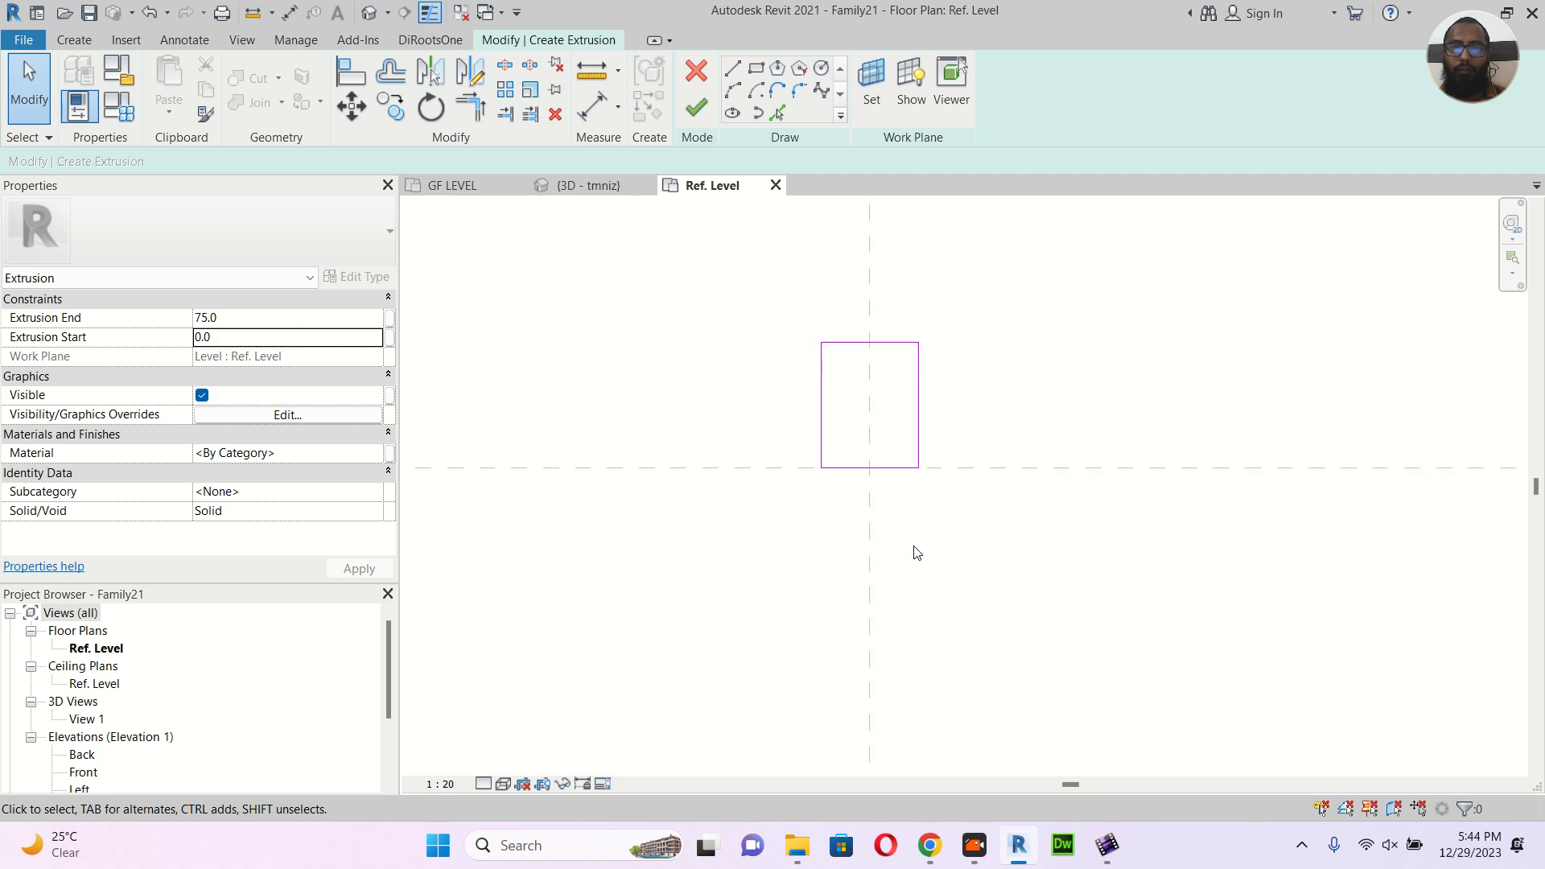
{"action": "scroll", "coordinate": [915, 552], "scroll_direction": "up", "scroll_amount": 1}
{"action": "left_click", "coordinate": [699, 108]}
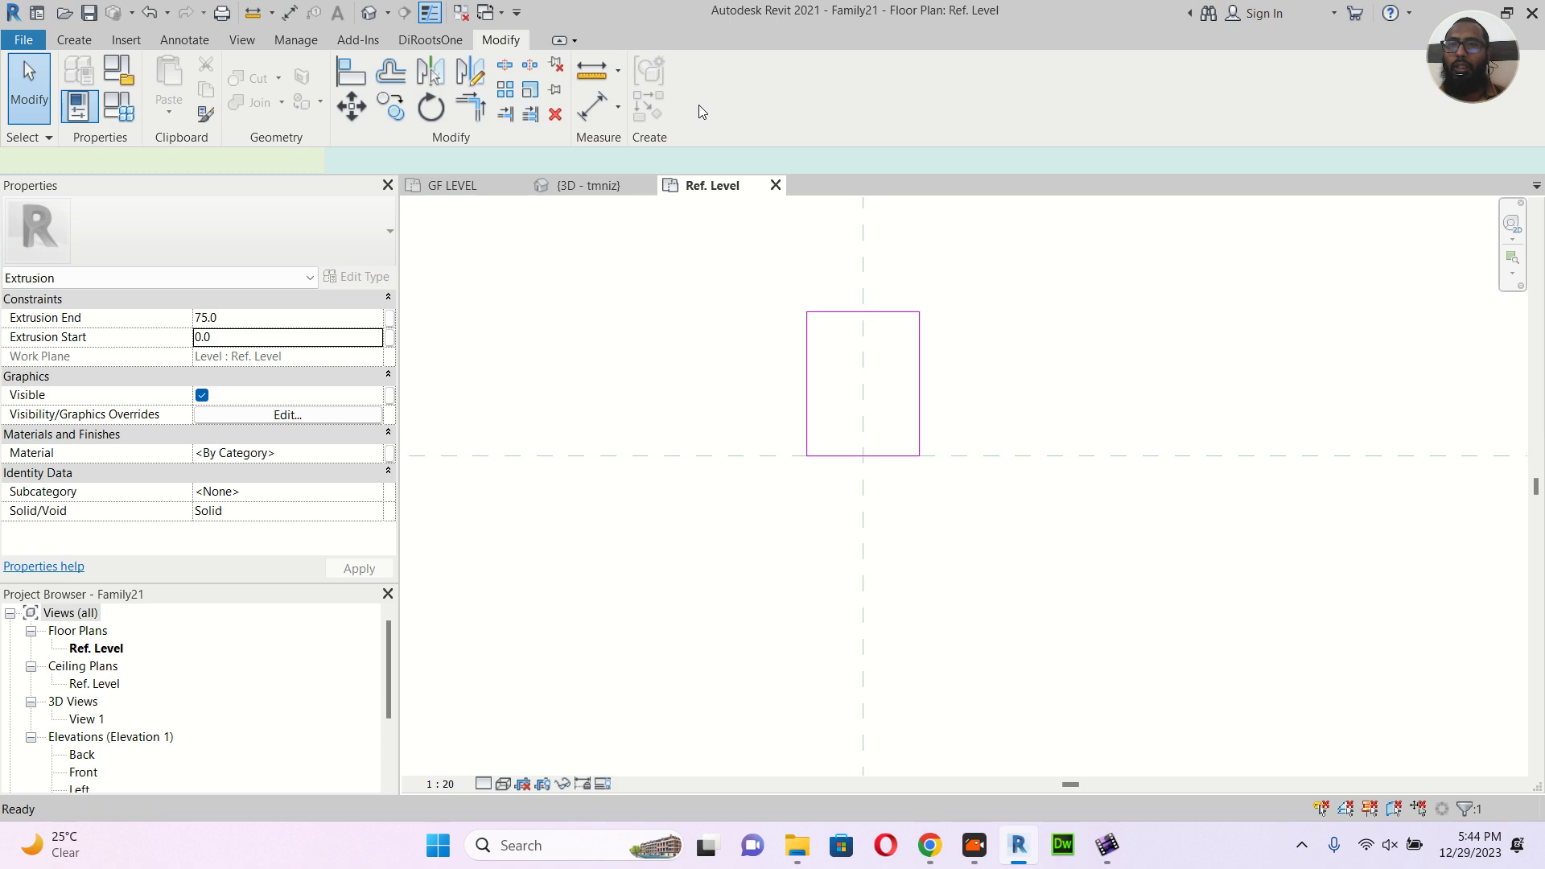
Start another extrusion and sketch a circle of 45 mm radius inside the box outline, centred on the vertical reference plane
{"action": "left_click", "coordinate": [67, 37]}
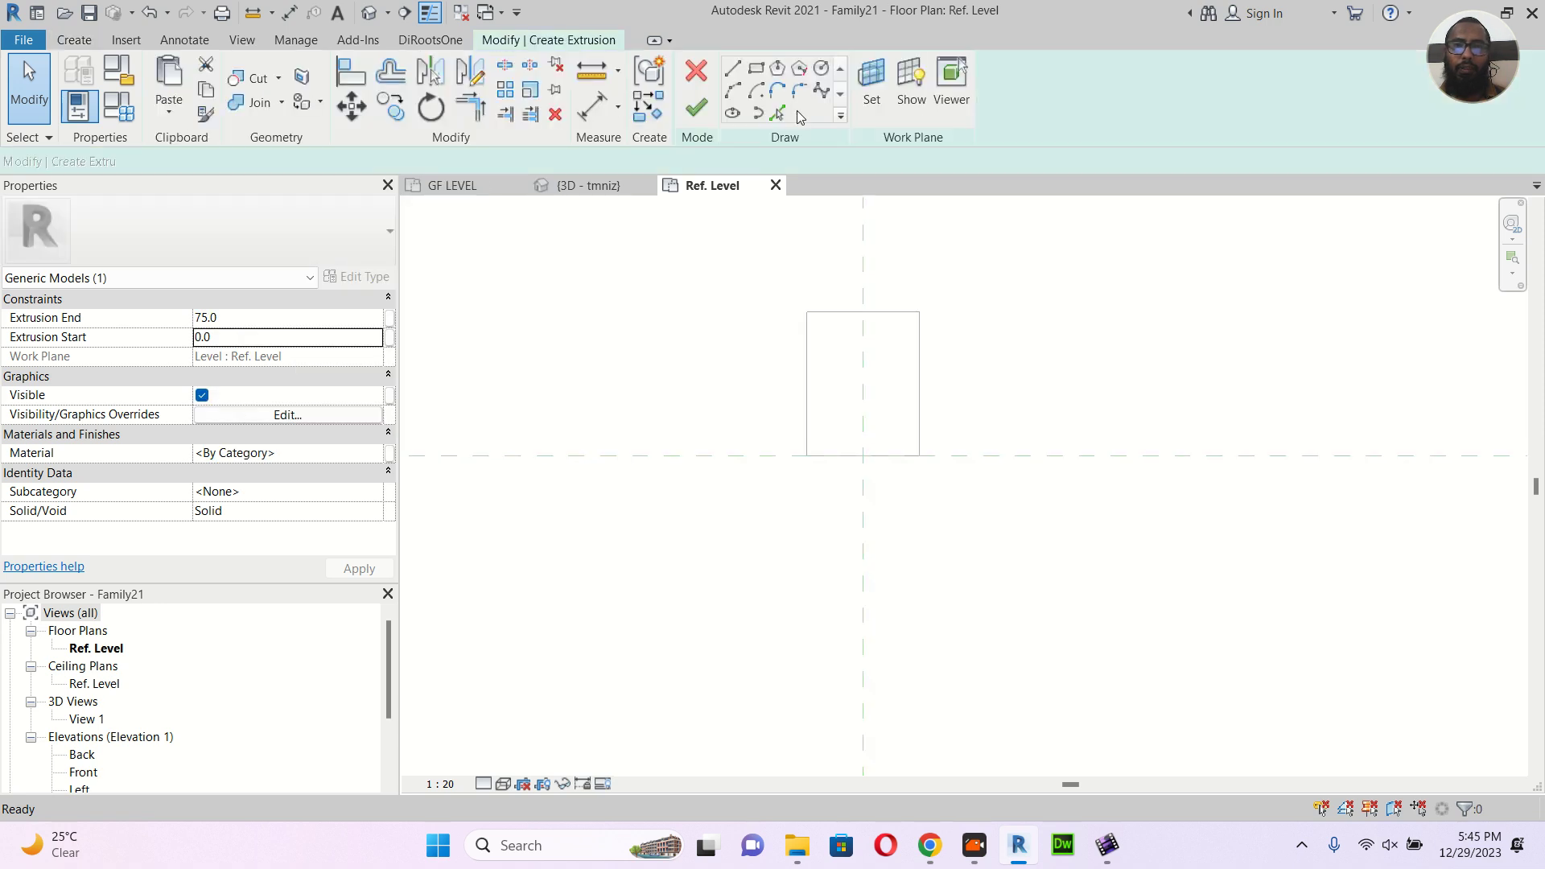
{"action": "left_click", "coordinate": [823, 69]}
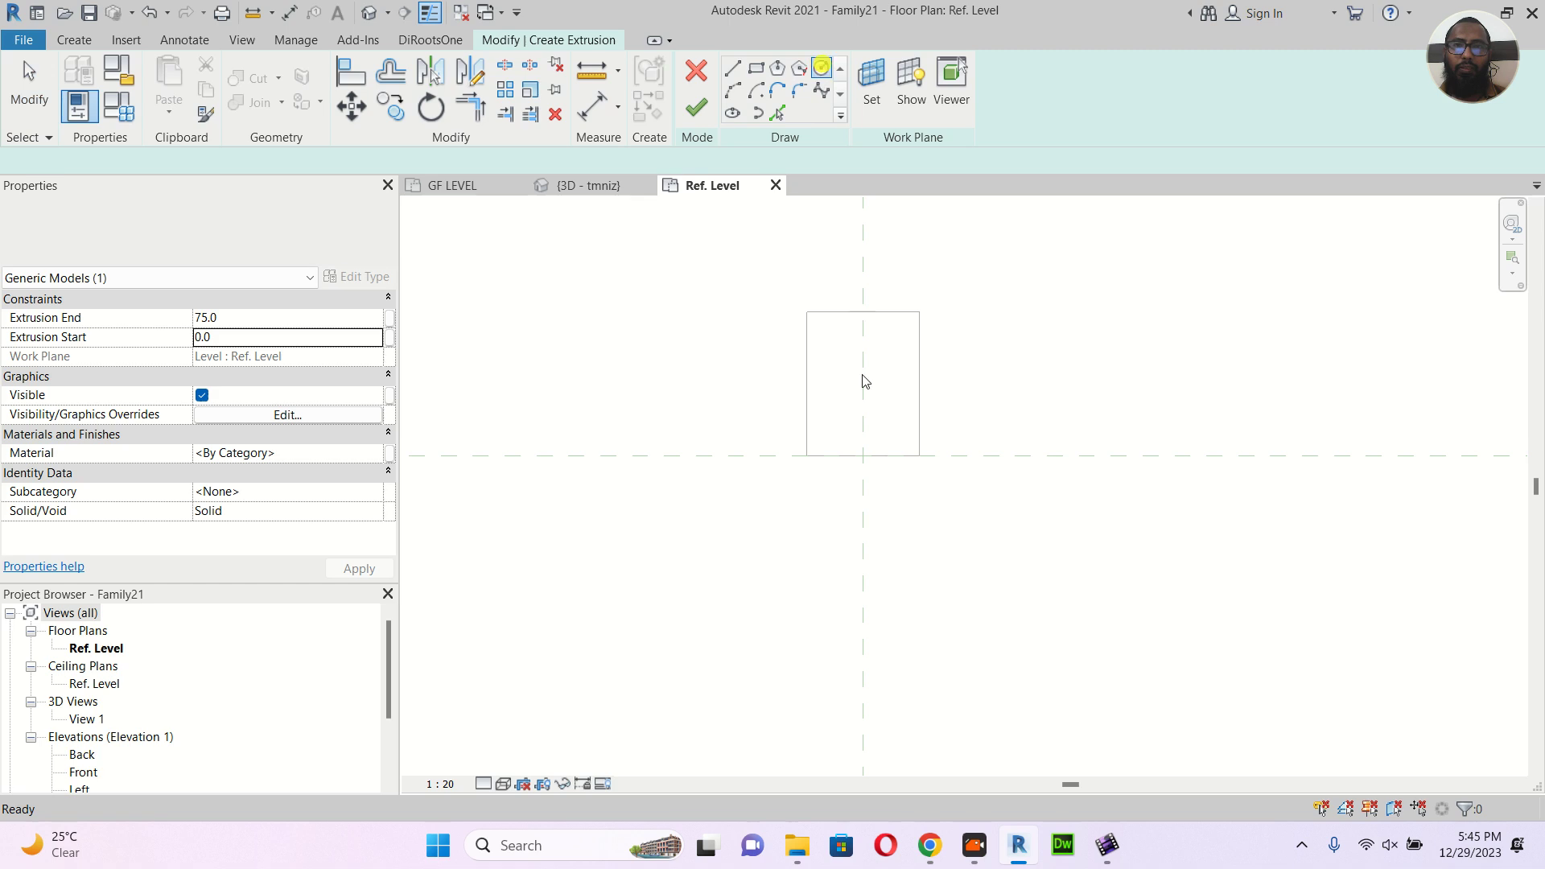
{"action": "scroll", "coordinate": [867, 423], "scroll_direction": "up", "scroll_amount": 3}
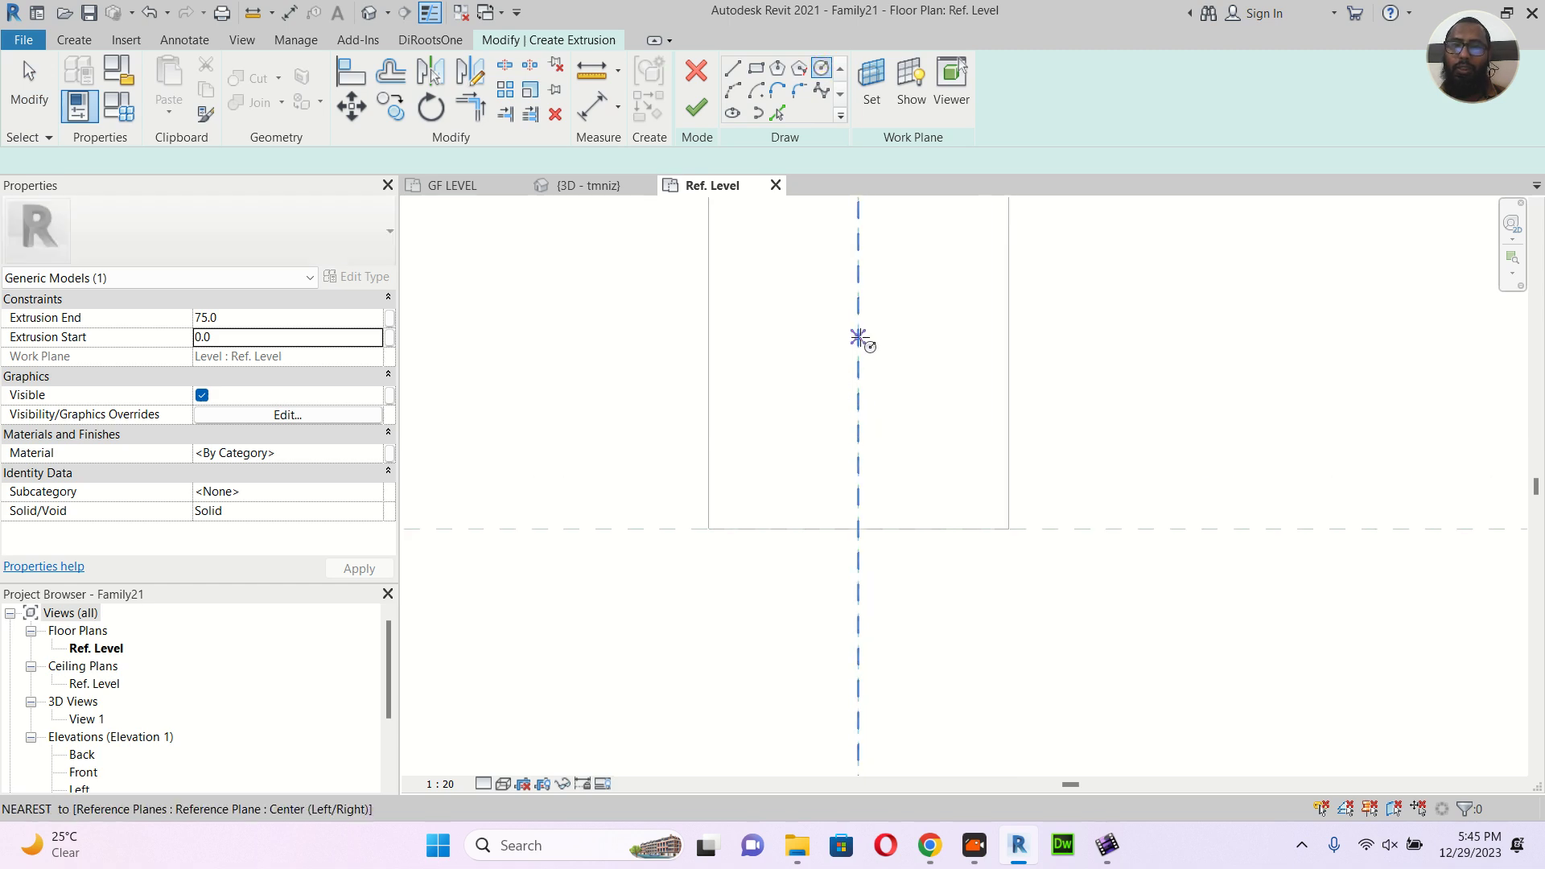
{"action": "scroll", "coordinate": [859, 338], "scroll_direction": "down", "scroll_amount": 1}
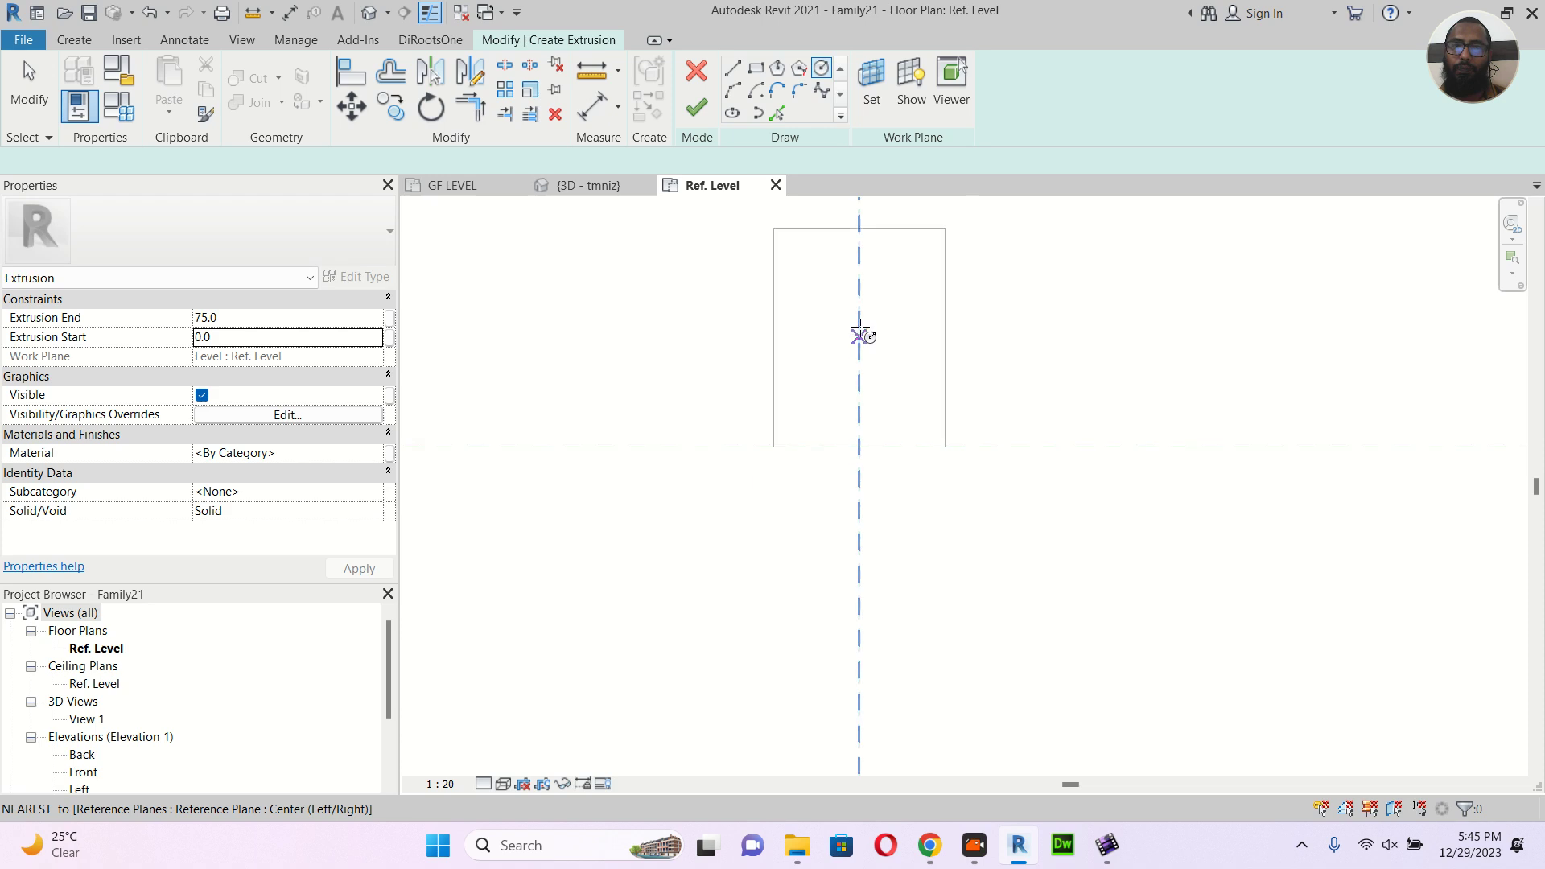
{"action": "scroll", "coordinate": [860, 338], "scroll_direction": "down", "scroll_amount": 1}
{"action": "left_click", "coordinate": [859, 342]}
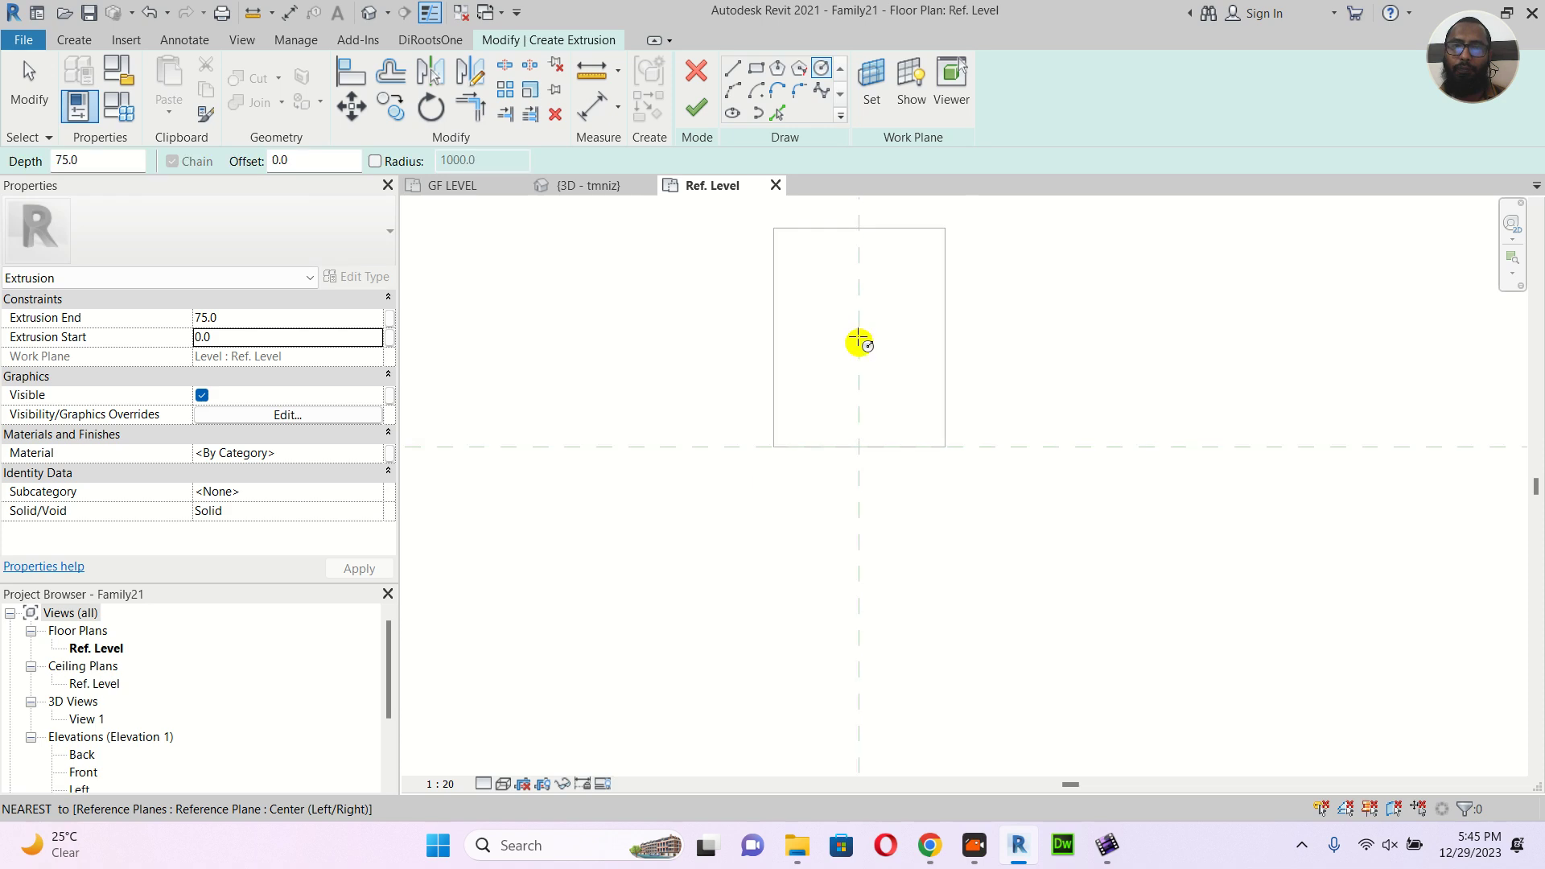
{"action": "left_click", "coordinate": [891, 290]}
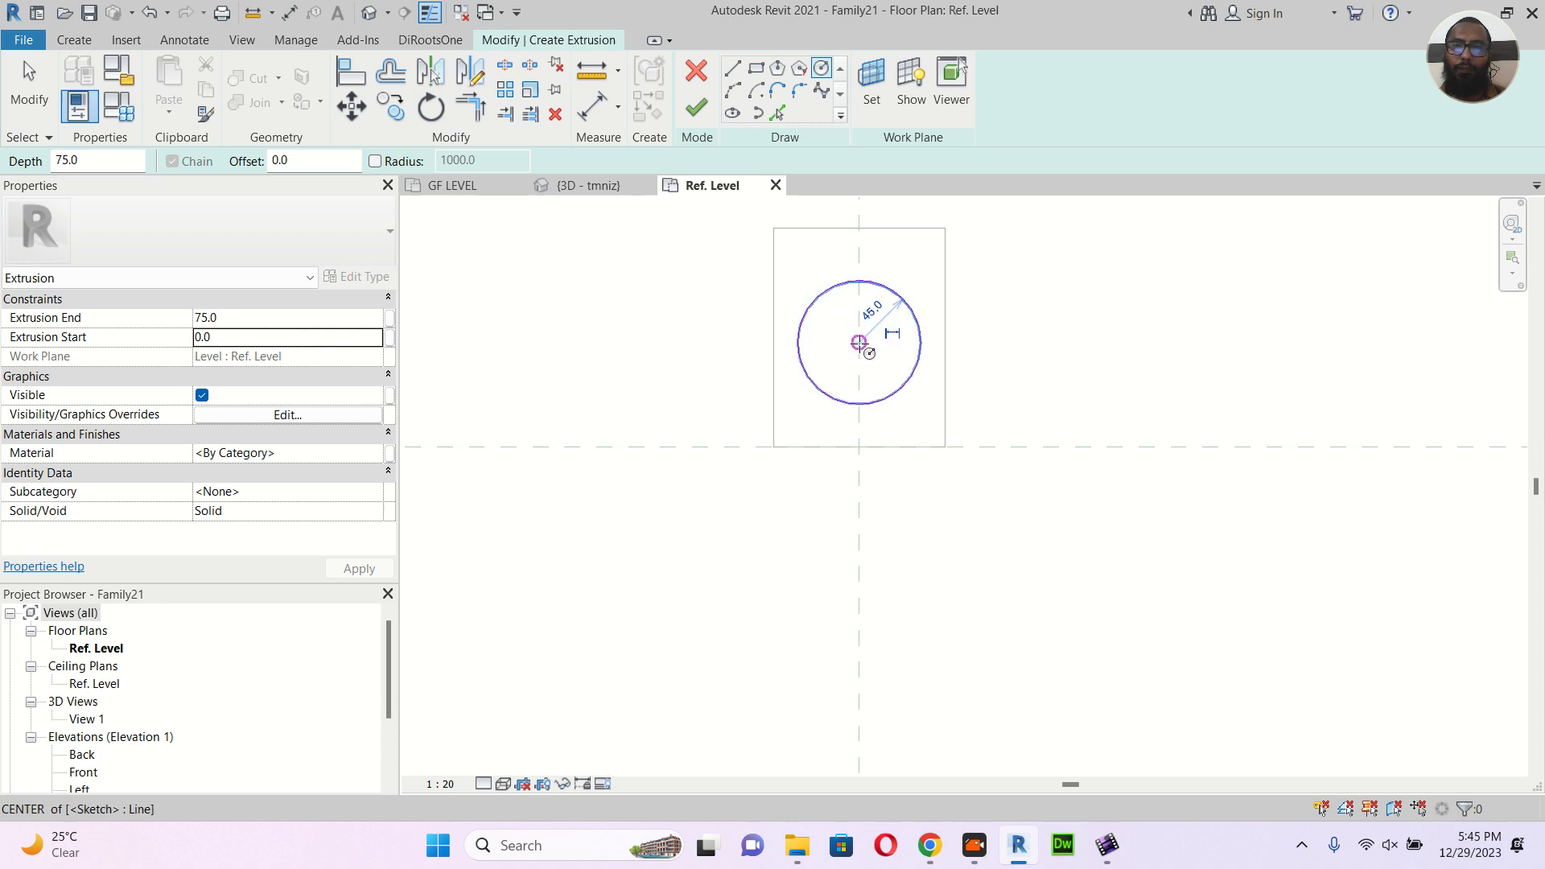
Add a concentric inner circle of 40 mm radius and finish the ring extrusion
{"action": "left_click", "coordinate": [860, 342]}
{"action": "scroll", "coordinate": [887, 306], "scroll_direction": "up", "scroll_amount": 2}
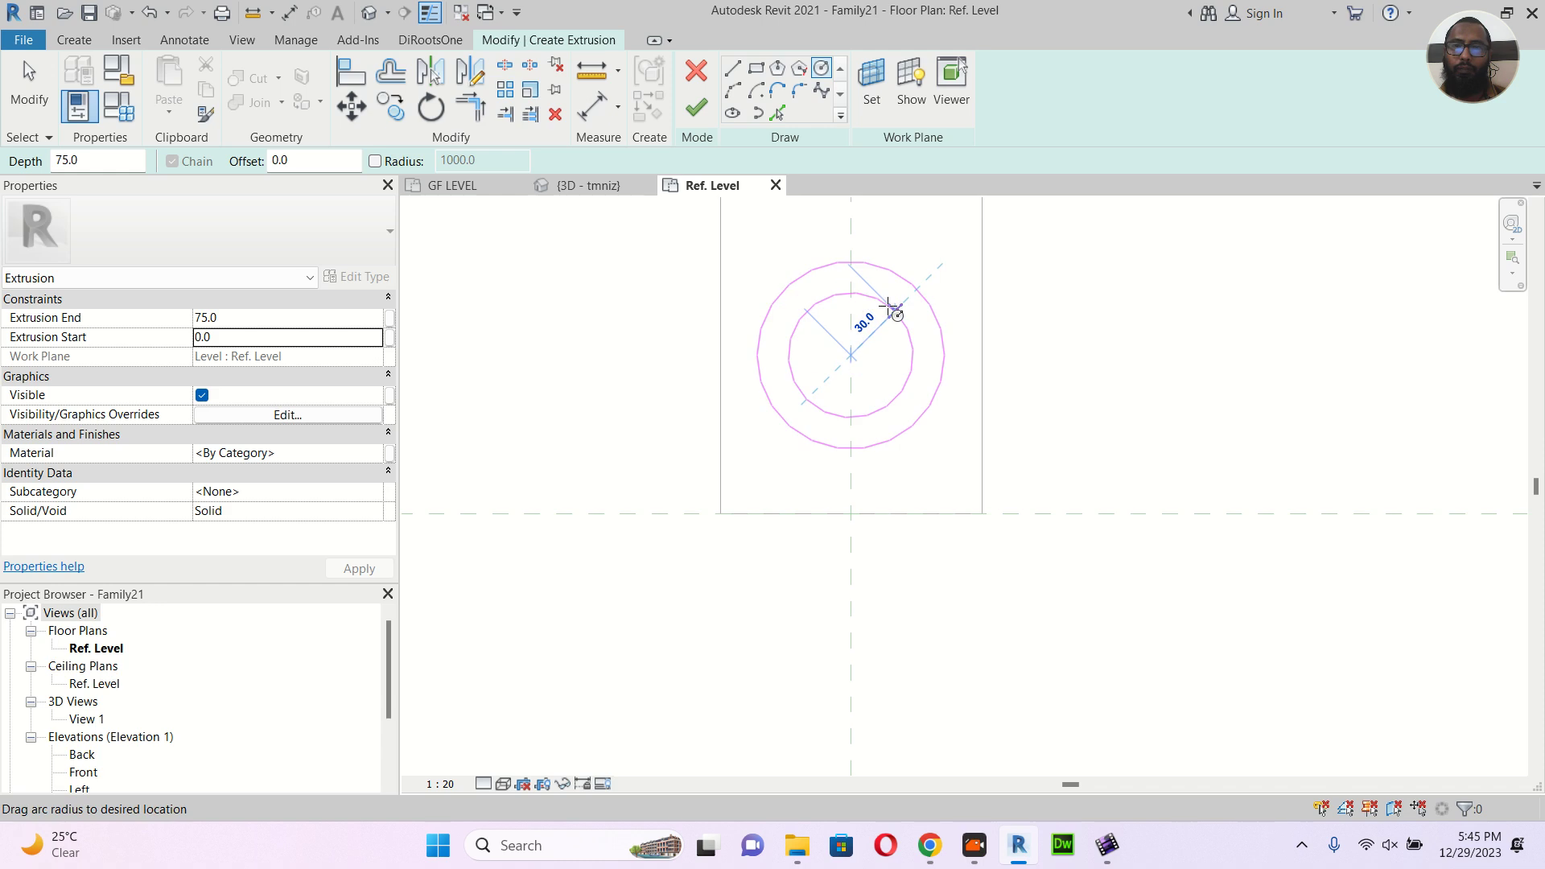
{"action": "scroll", "coordinate": [886, 300], "scroll_direction": "up", "scroll_amount": 2}
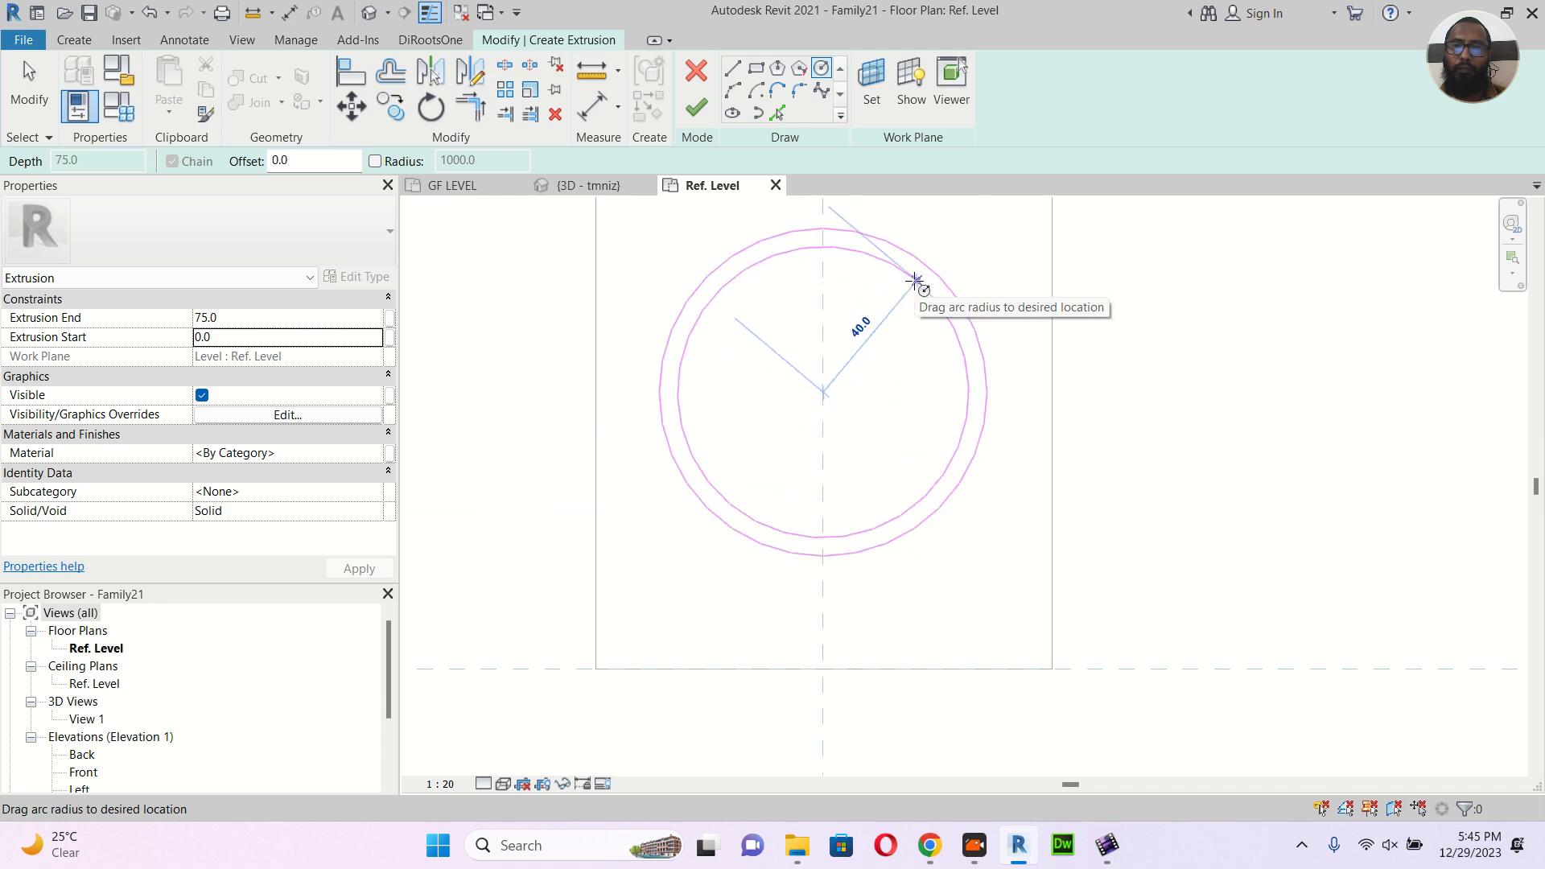
{"action": "left_click", "coordinate": [915, 281]}
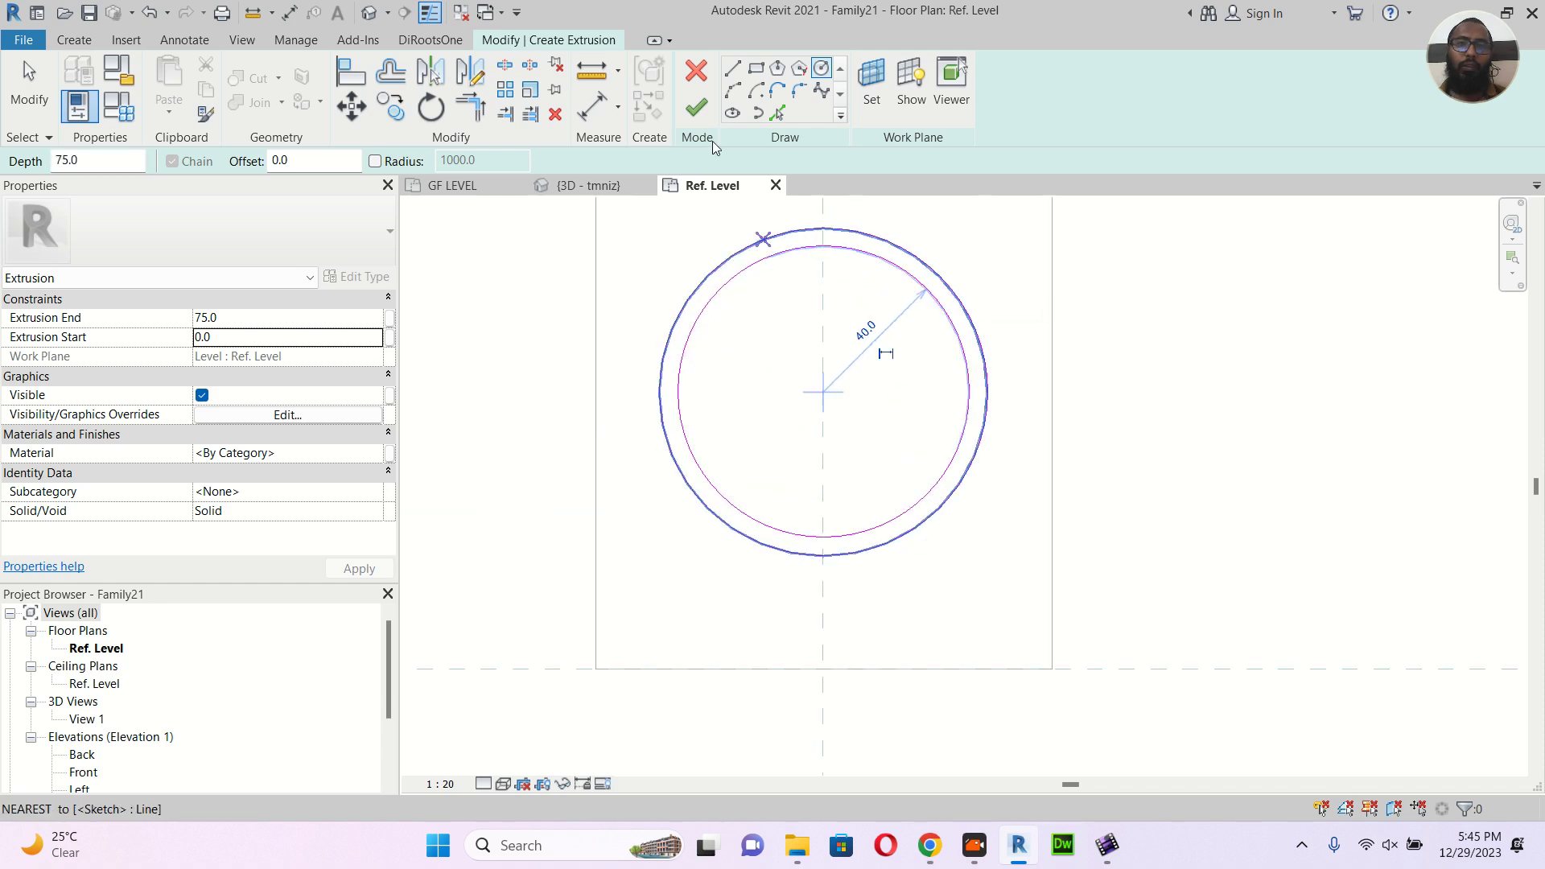
{"action": "left_click", "coordinate": [692, 109]}
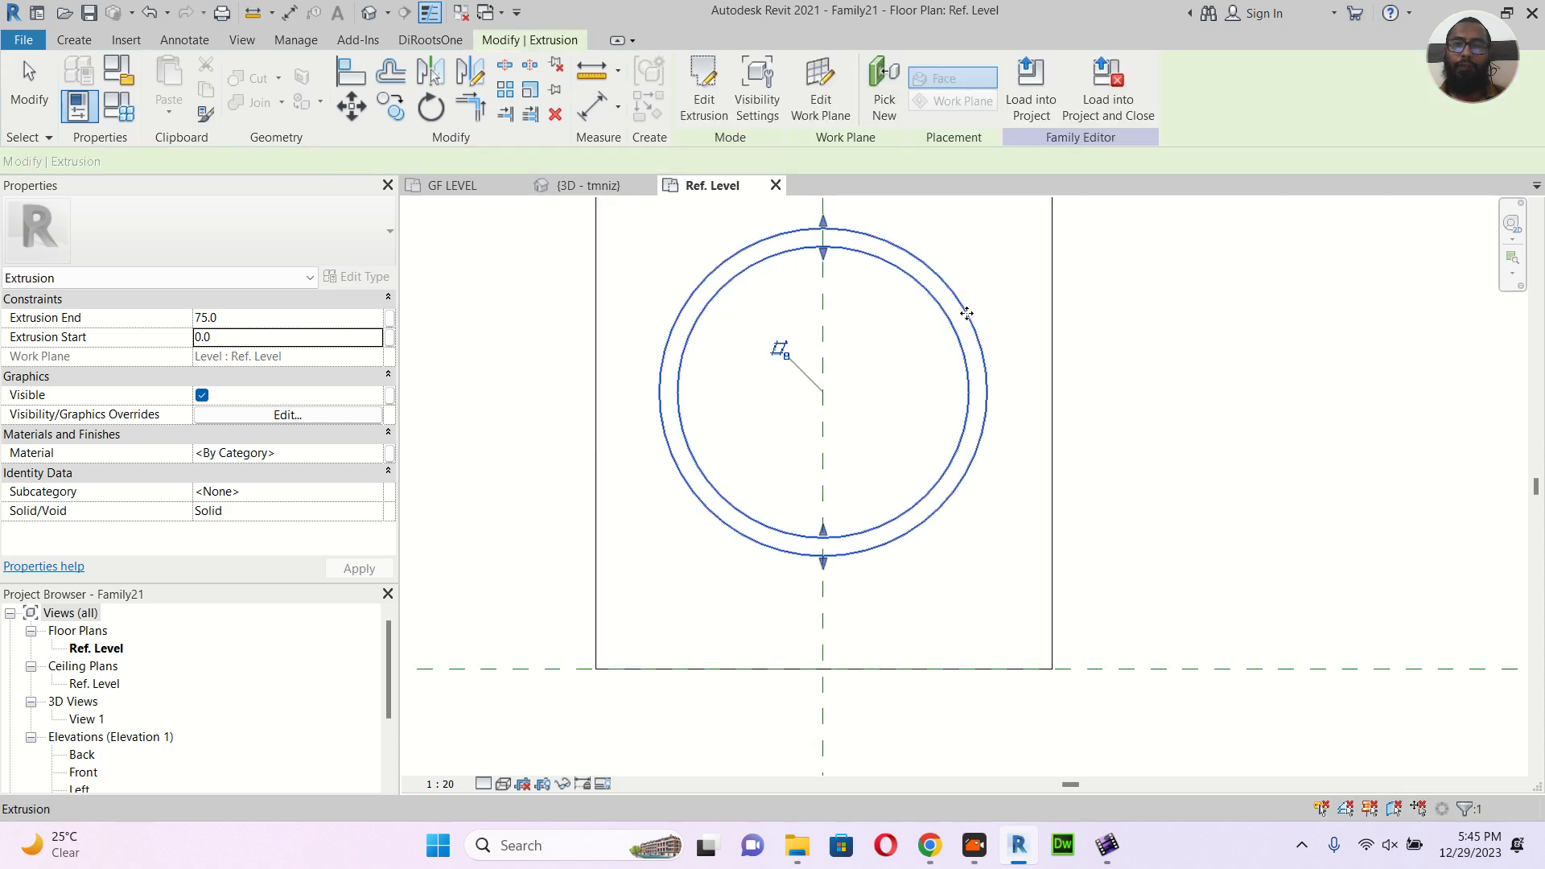
Create a separate extrusion from an upright rectangle about 15 by 70 mm inside the ring, as the switch handle
{"action": "left_click", "coordinate": [73, 40]}
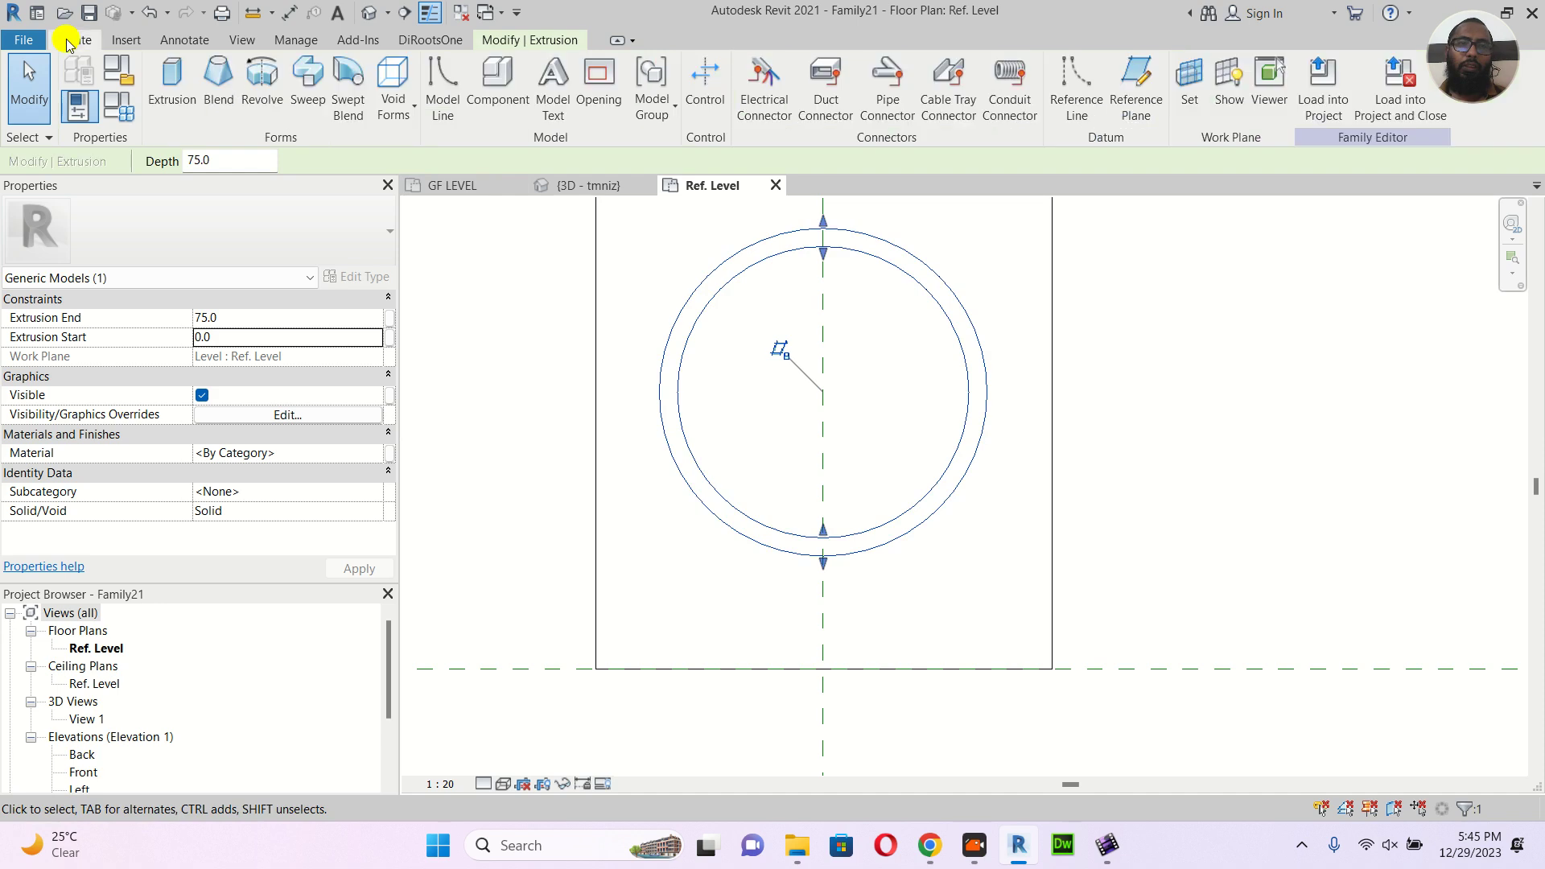
{"action": "left_click", "coordinate": [153, 84]}
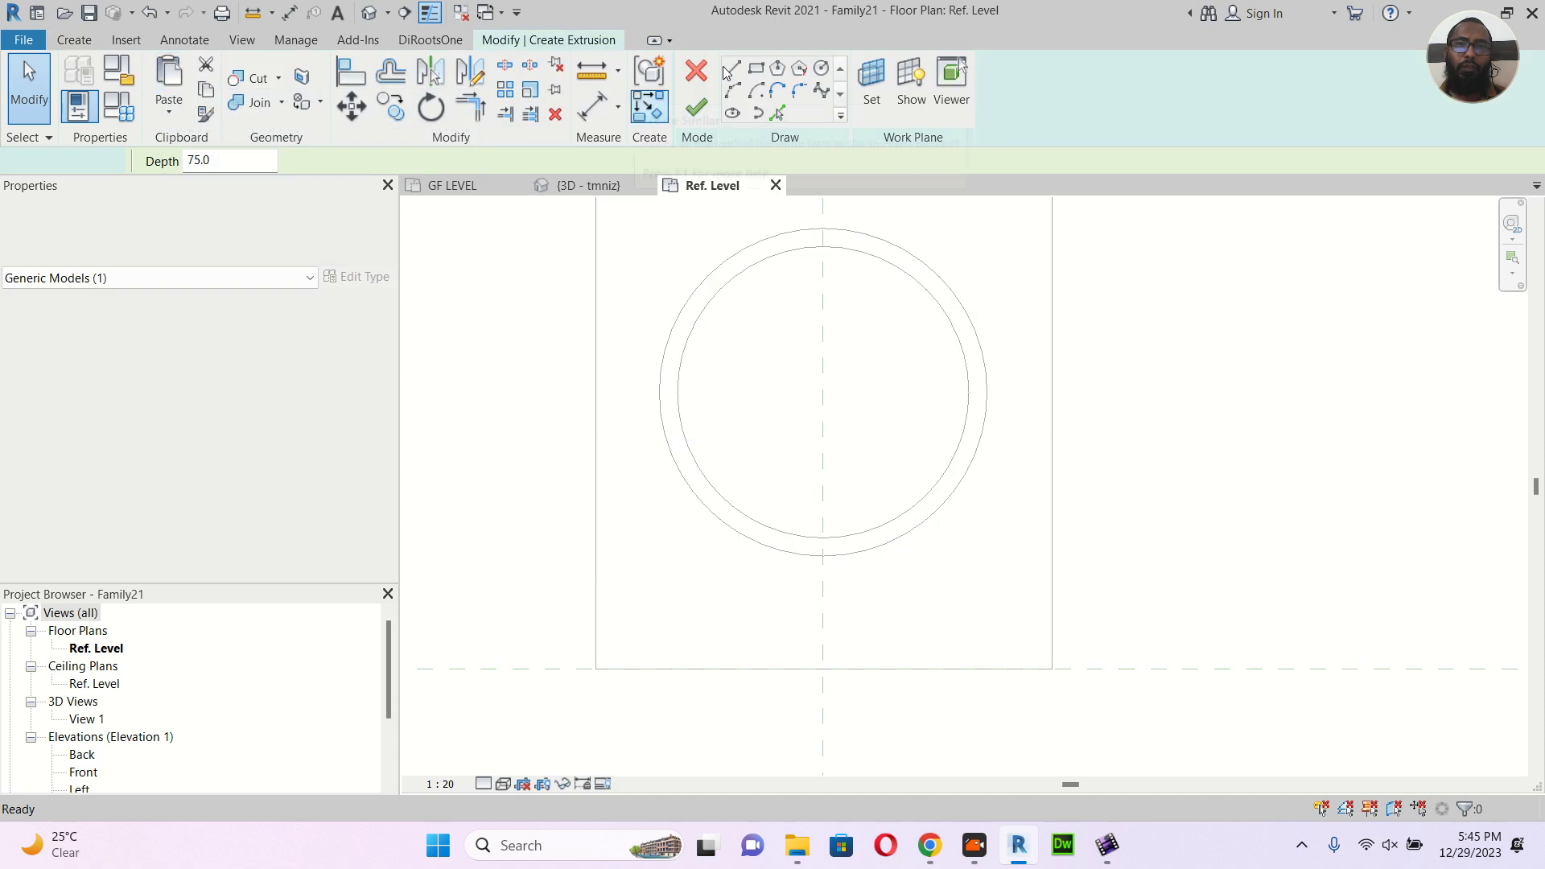
{"action": "left_click", "coordinate": [796, 259]}
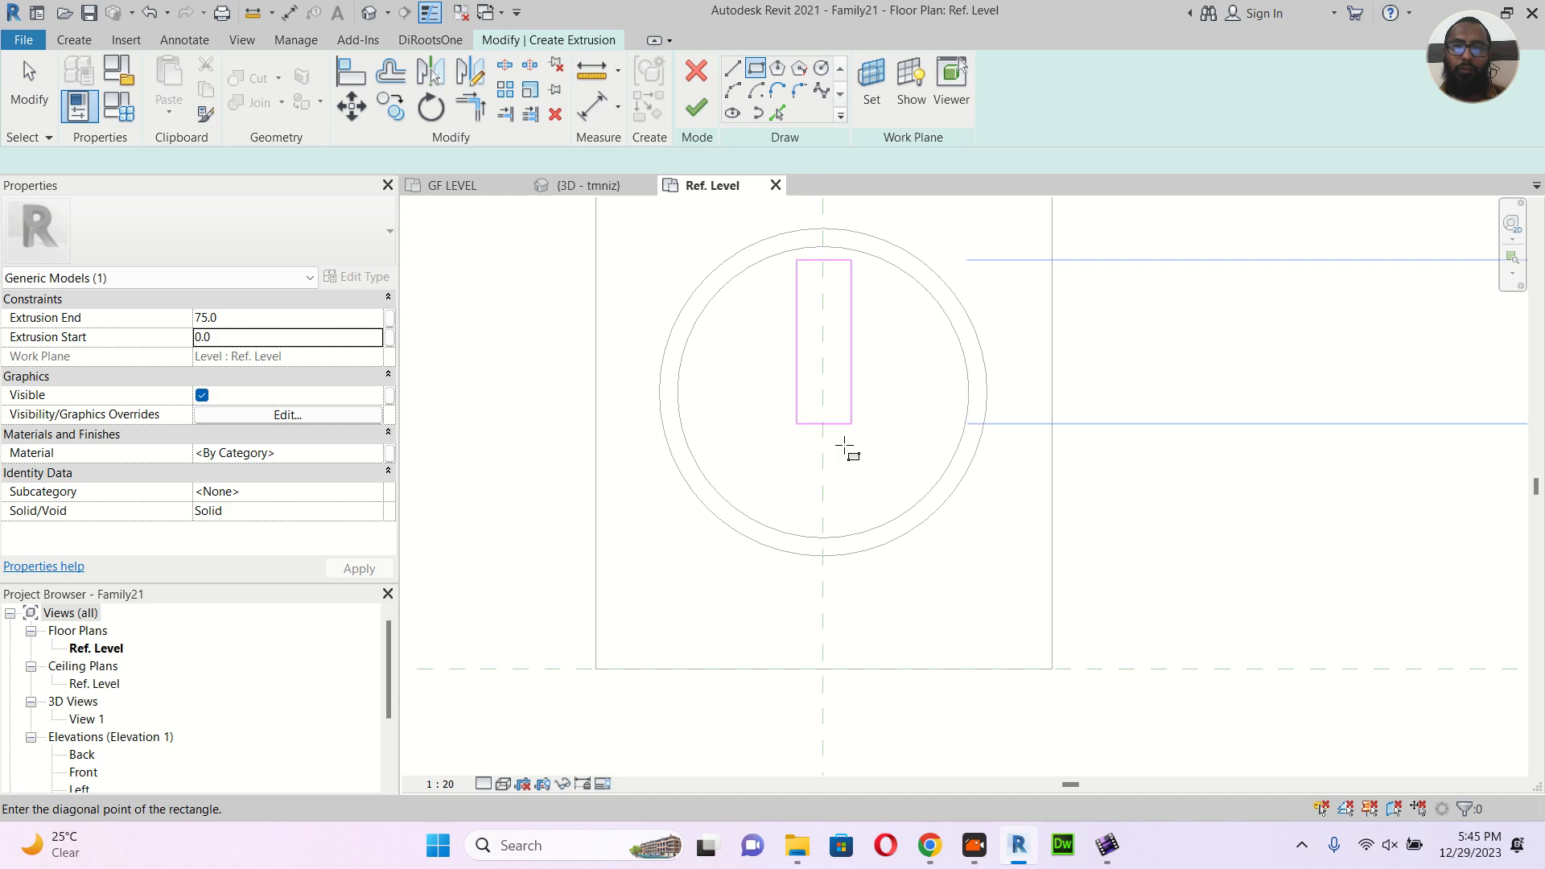
{"action": "left_click", "coordinate": [850, 513]}
{"action": "left_click", "coordinate": [697, 111]}
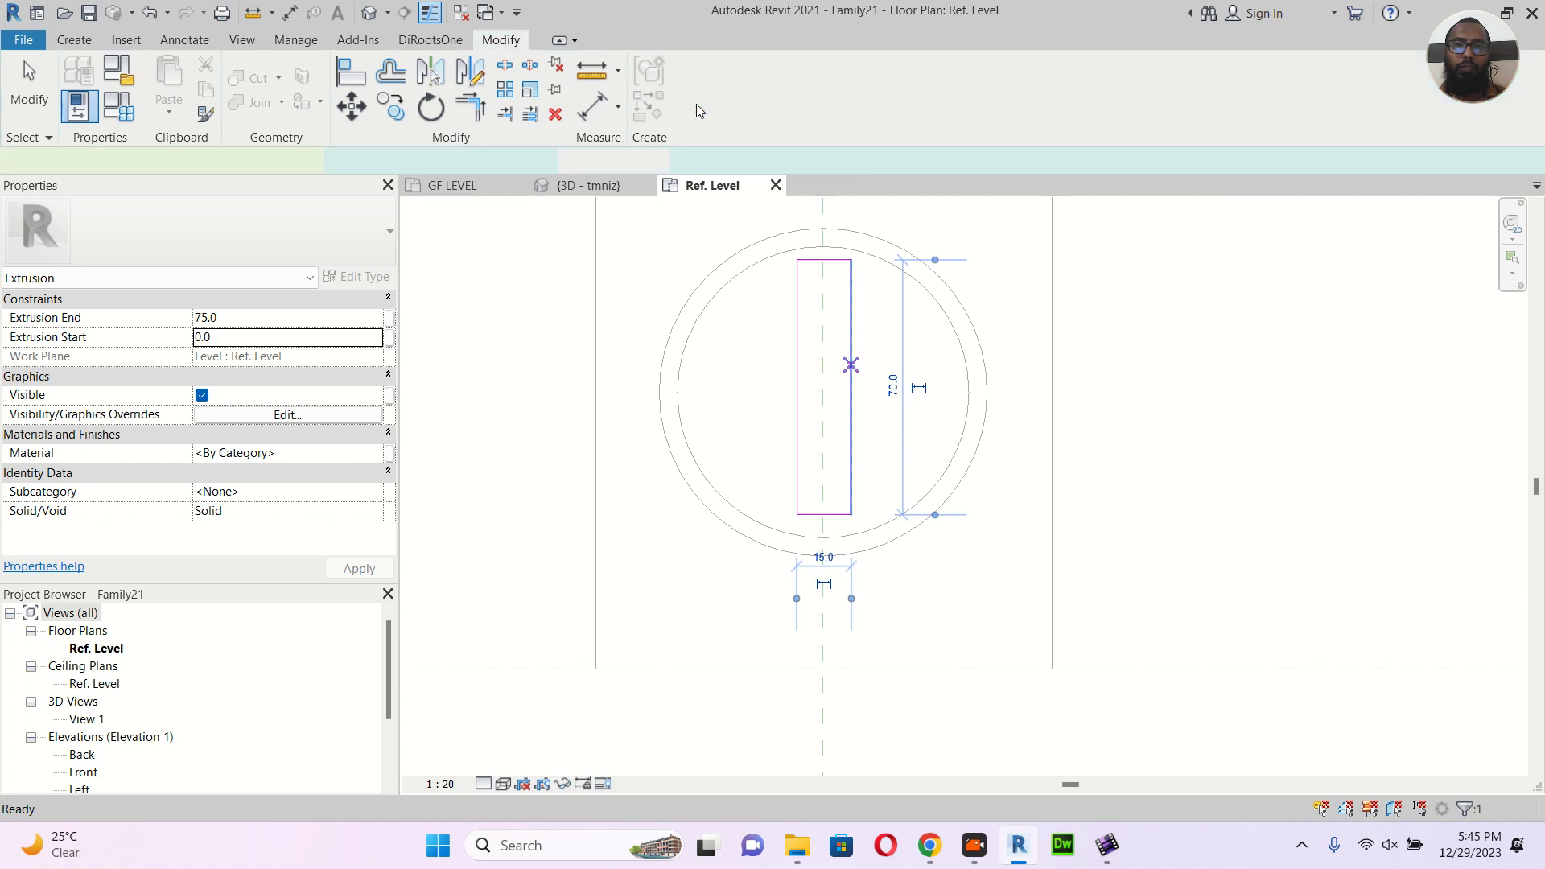
{"action": "left_click", "coordinate": [536, 362]}
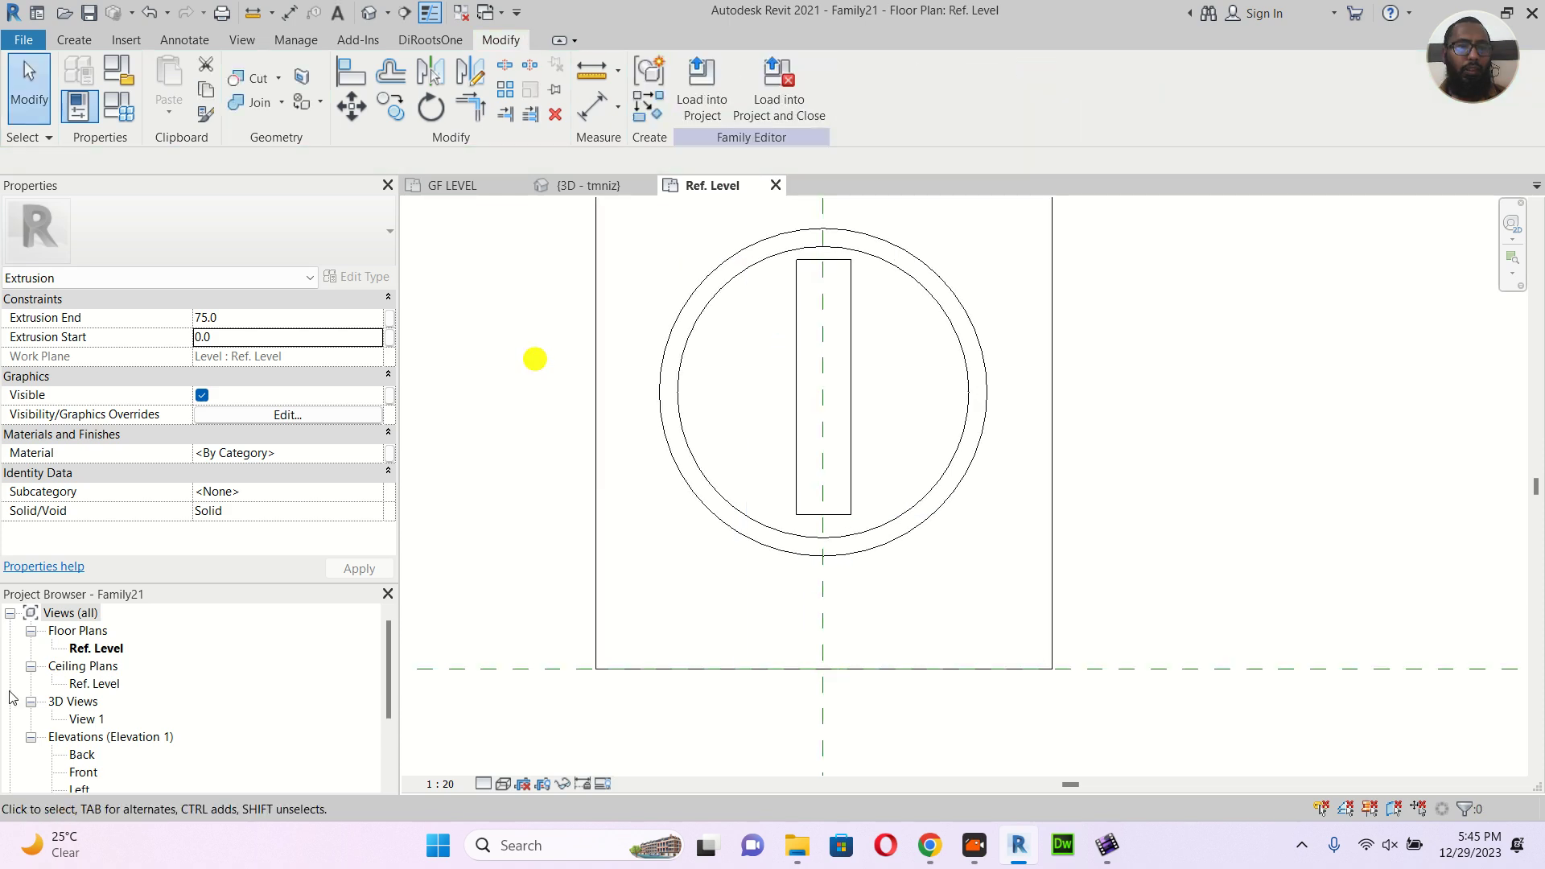
In the Left elevation, stretch the ring's top to about 93.2 mm, raise its base to the box's top face and lock it there
{"action": "double_click", "coordinate": [80, 789]}
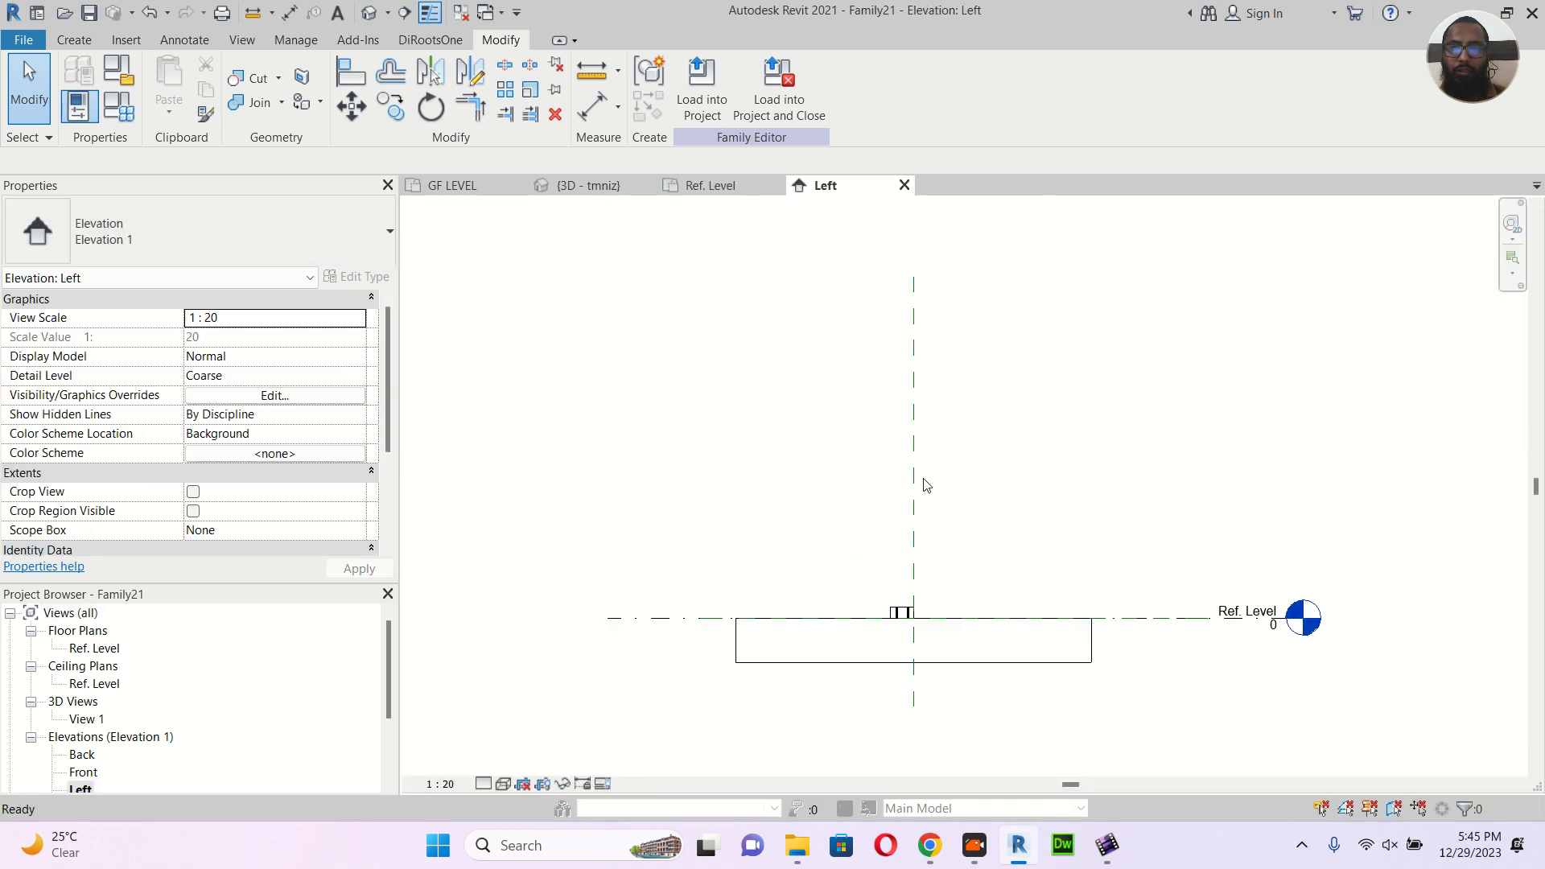
{"action": "scroll", "coordinate": [909, 620], "scroll_direction": "up", "scroll_amount": 8}
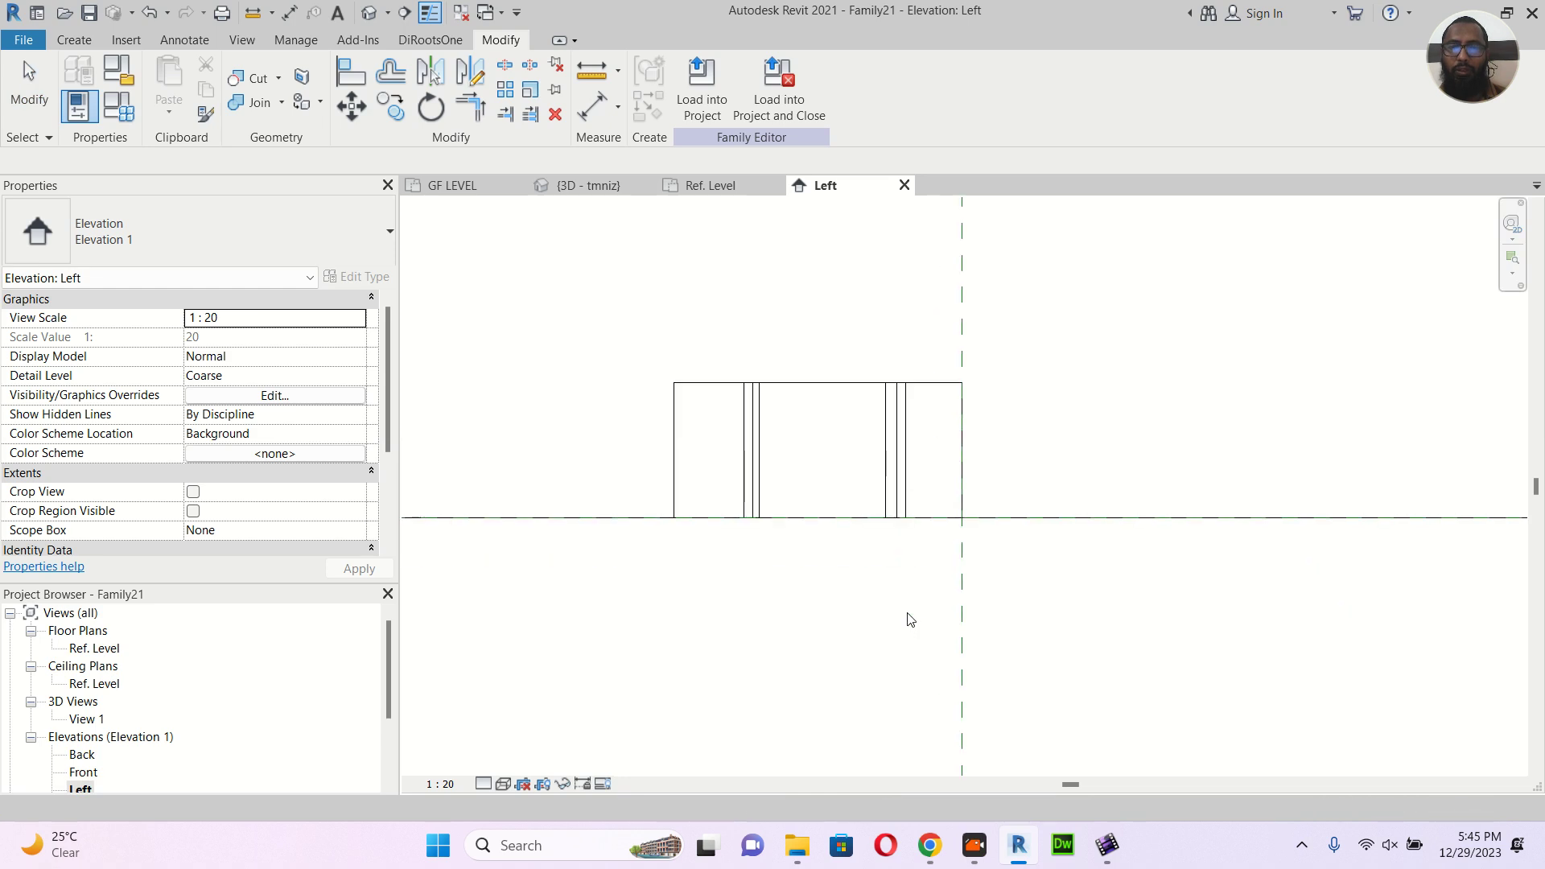
{"action": "left_click", "coordinate": [893, 438]}
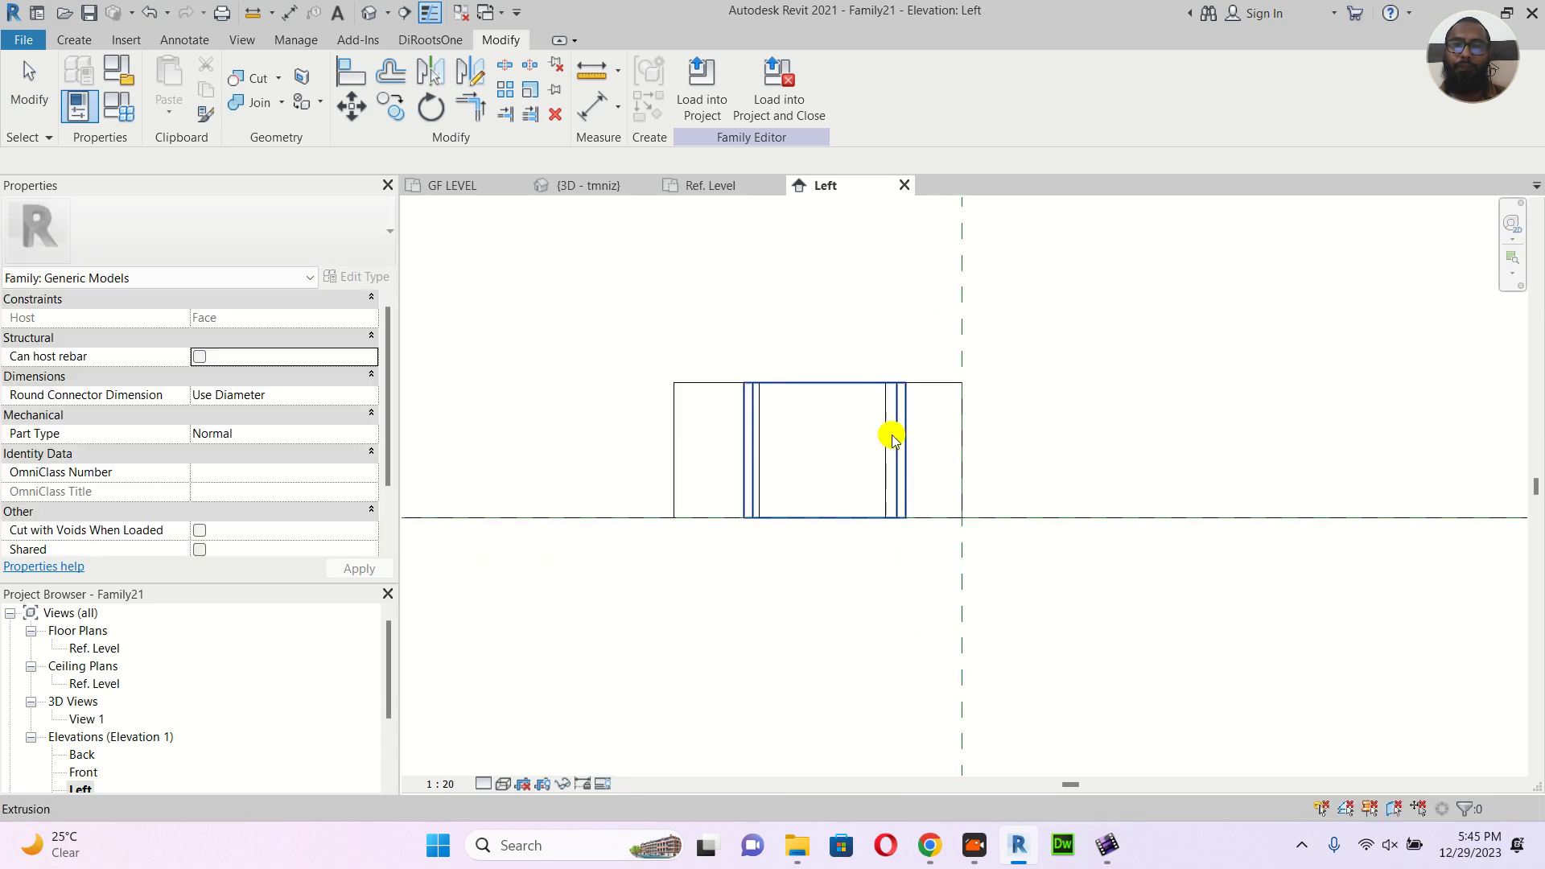
{"action": "left_click", "coordinate": [865, 478]}
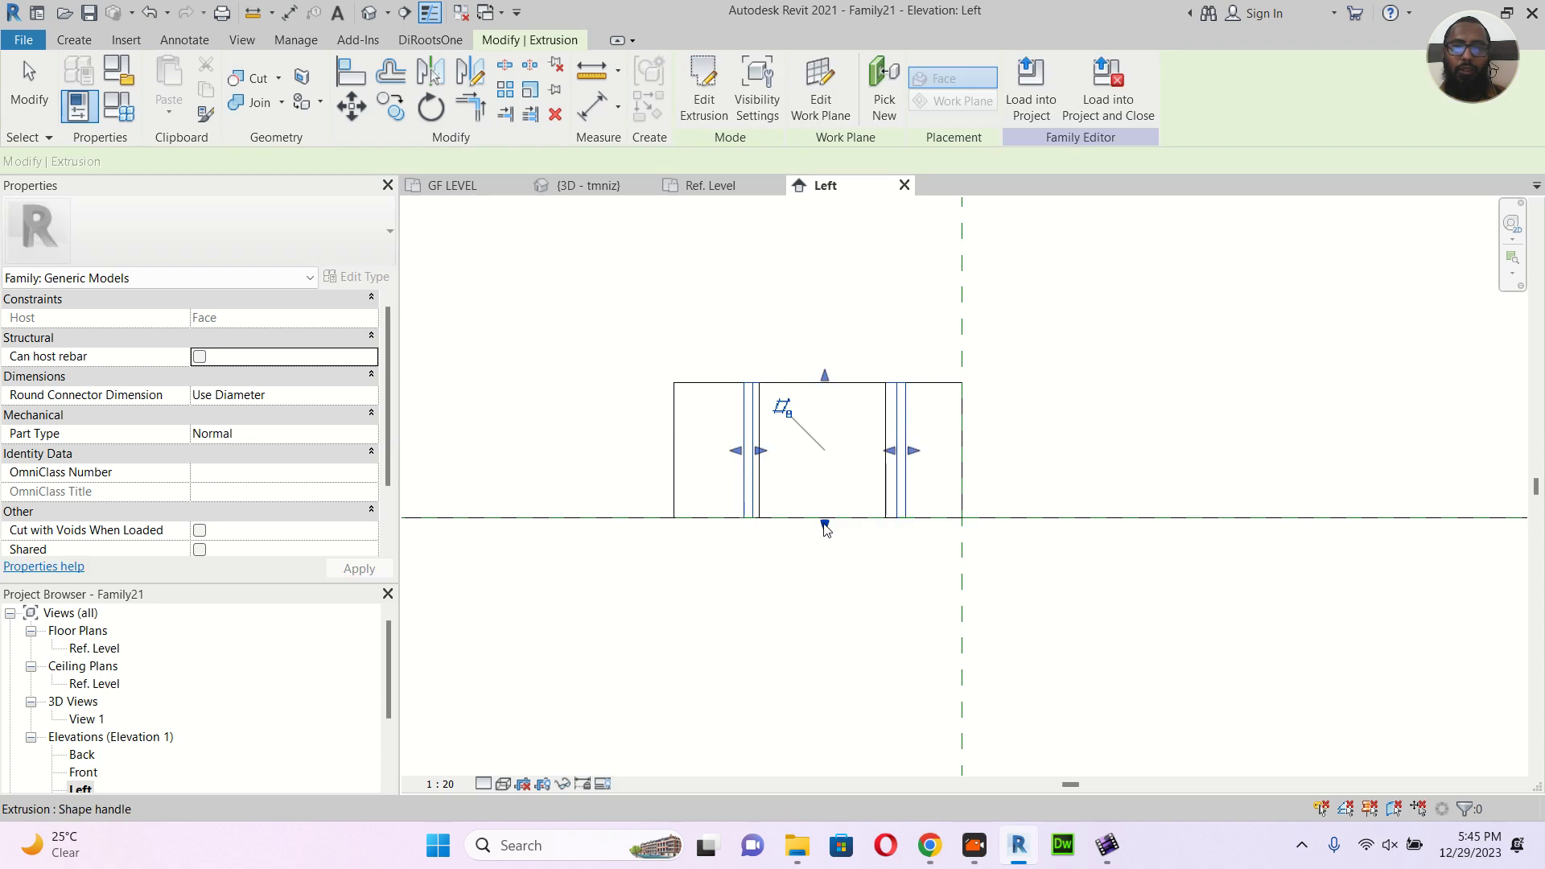
{"action": "left_click_drag", "start_coordinate": [825, 374], "coordinate": [838, 354]}
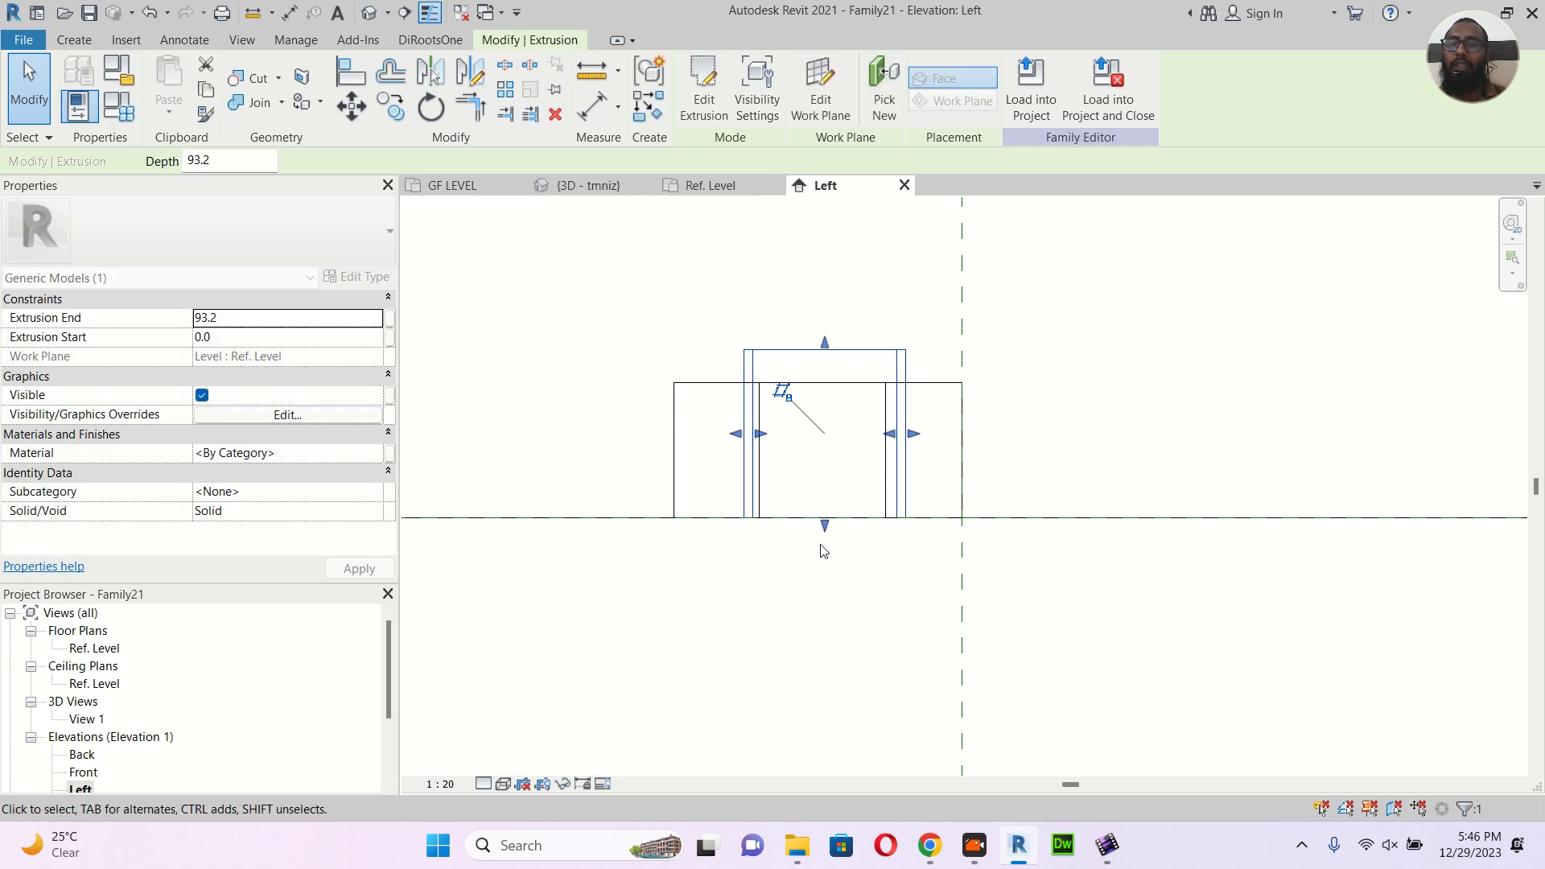
{"action": "left_click_drag", "start_coordinate": [828, 529], "coordinate": [820, 383]}
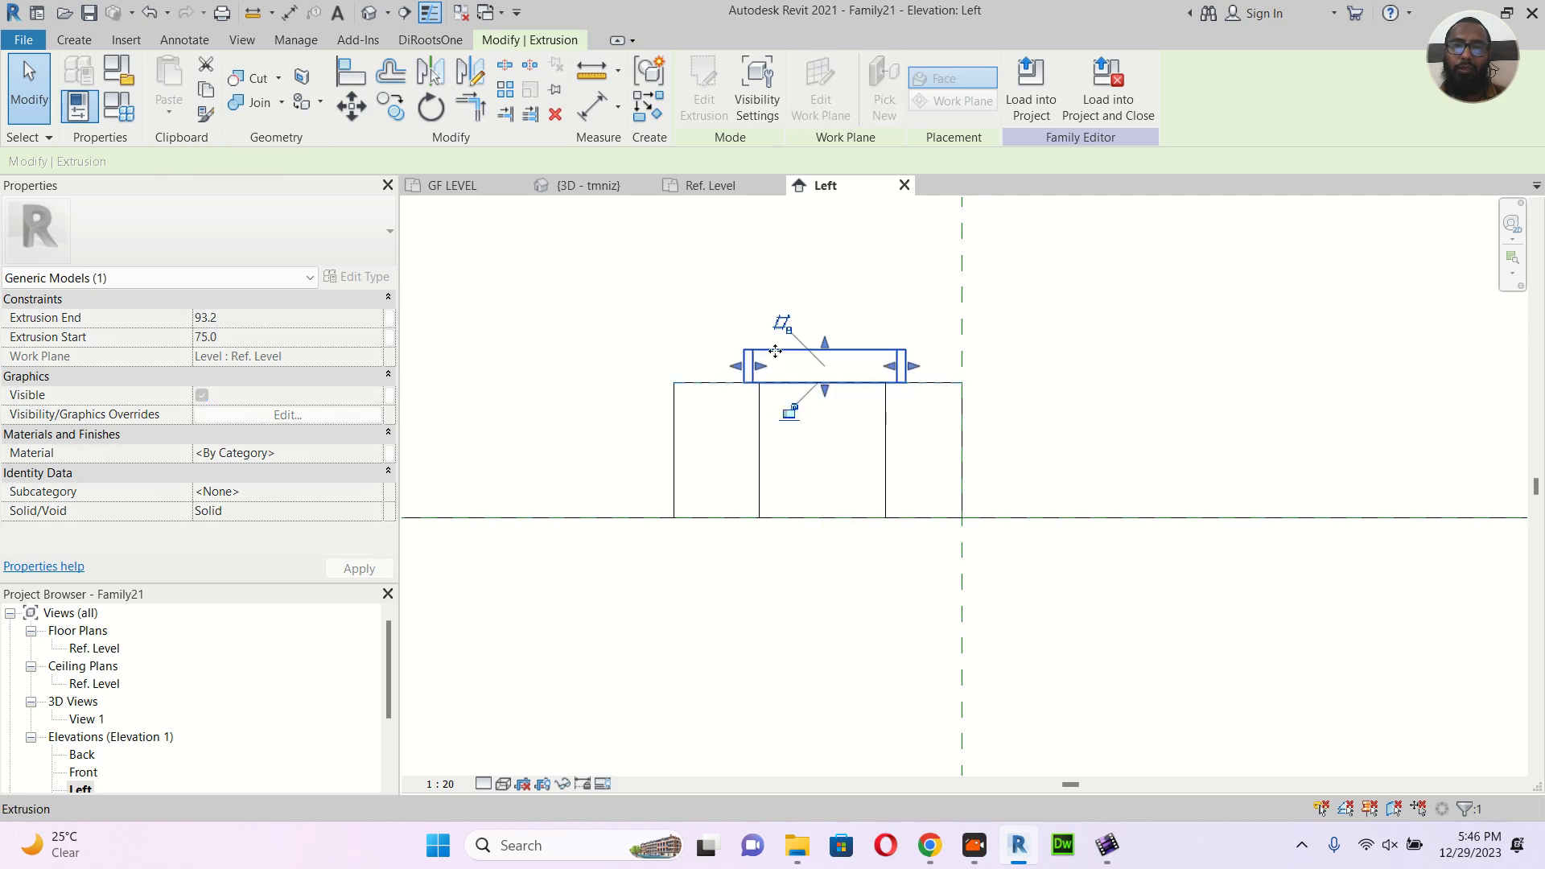
{"action": "left_click", "coordinate": [790, 415]}
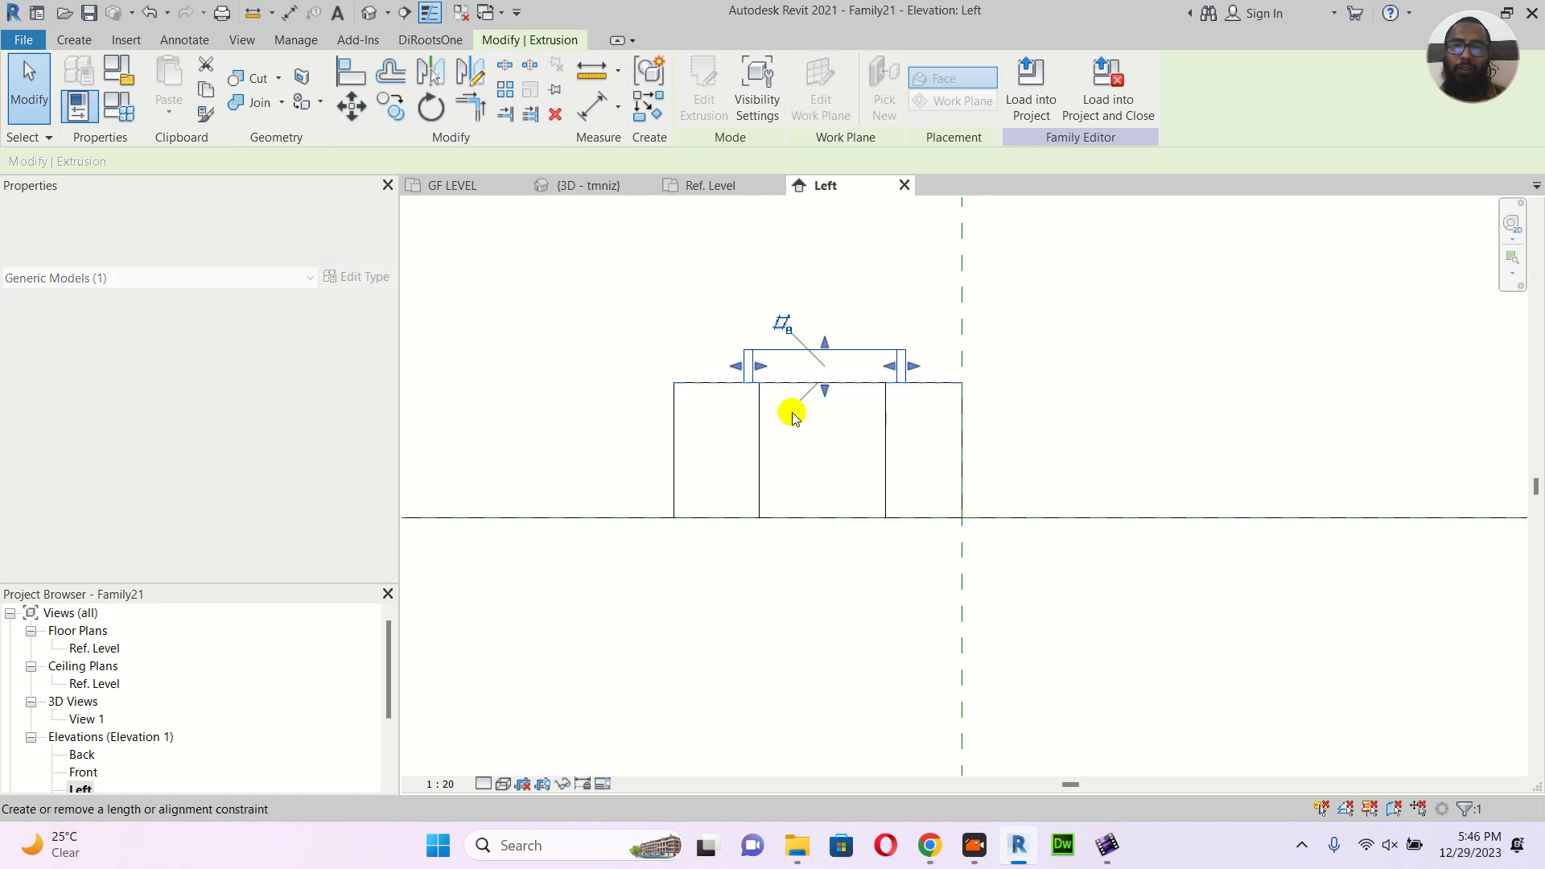
Stretch the handle extrusion's top to the ring's top at 93.2 mm, raise its base to the box's top face and lock it there
{"action": "left_click", "coordinate": [855, 457]}
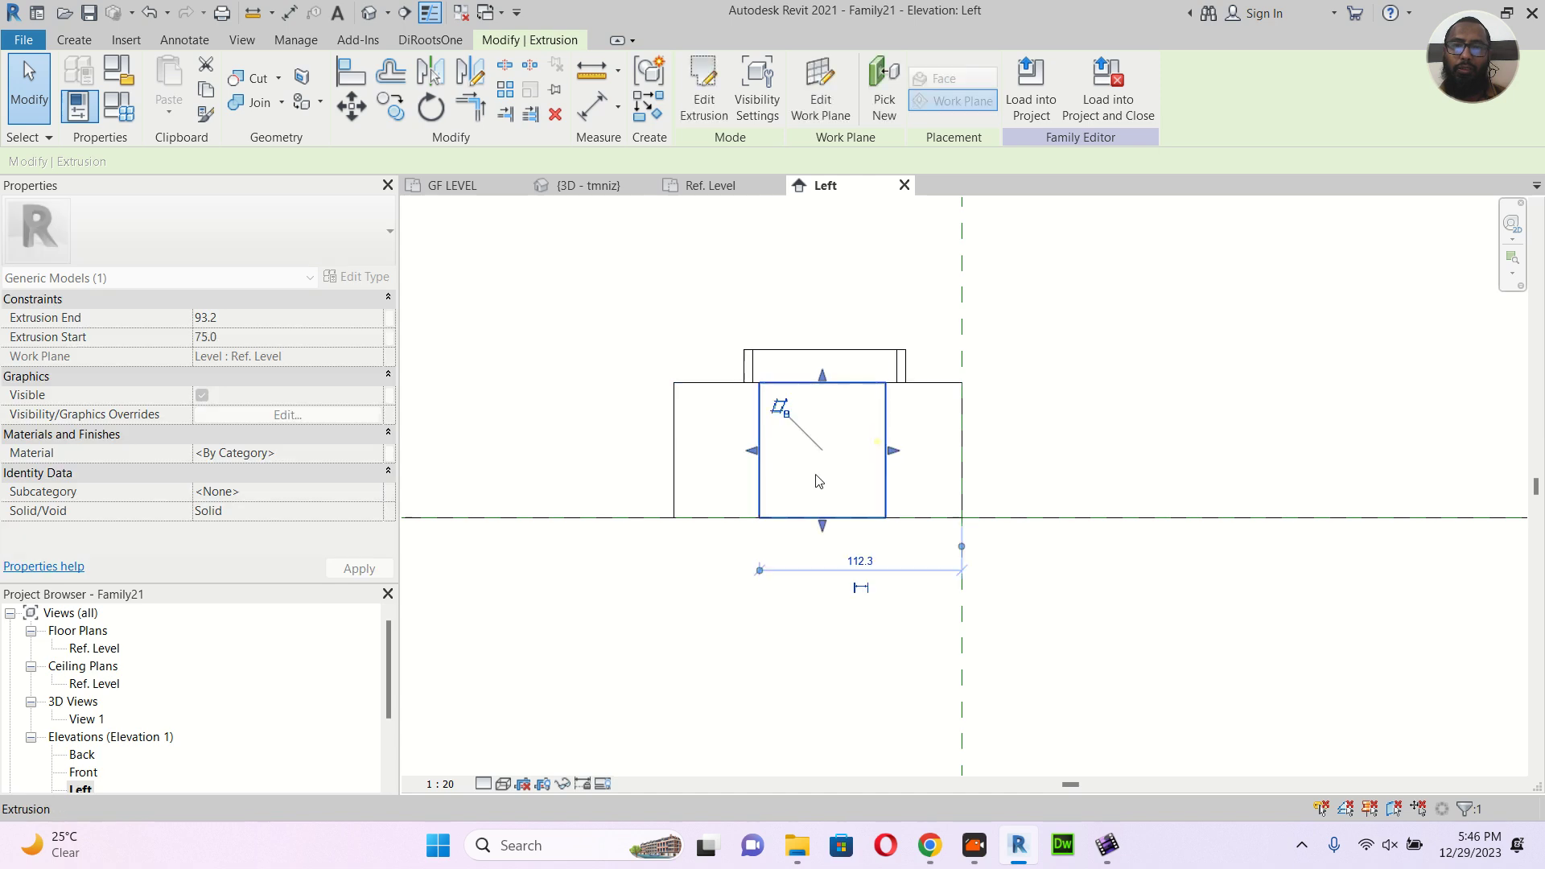
{"action": "left_click_drag", "start_coordinate": [819, 375], "coordinate": [822, 350]}
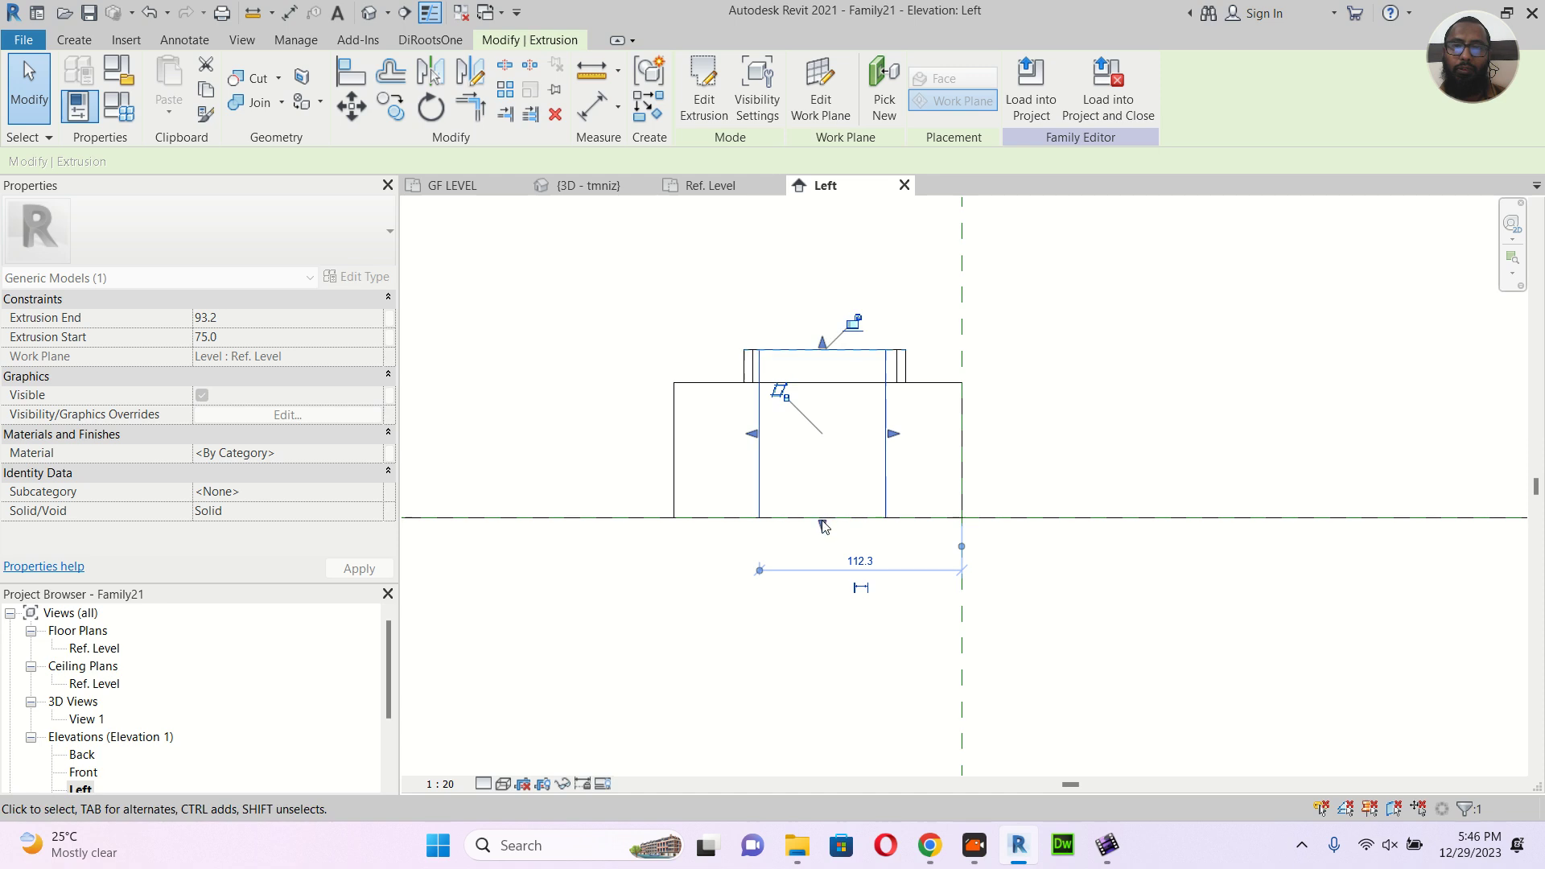
{"action": "left_click_drag", "start_coordinate": [821, 519], "coordinate": [832, 420]}
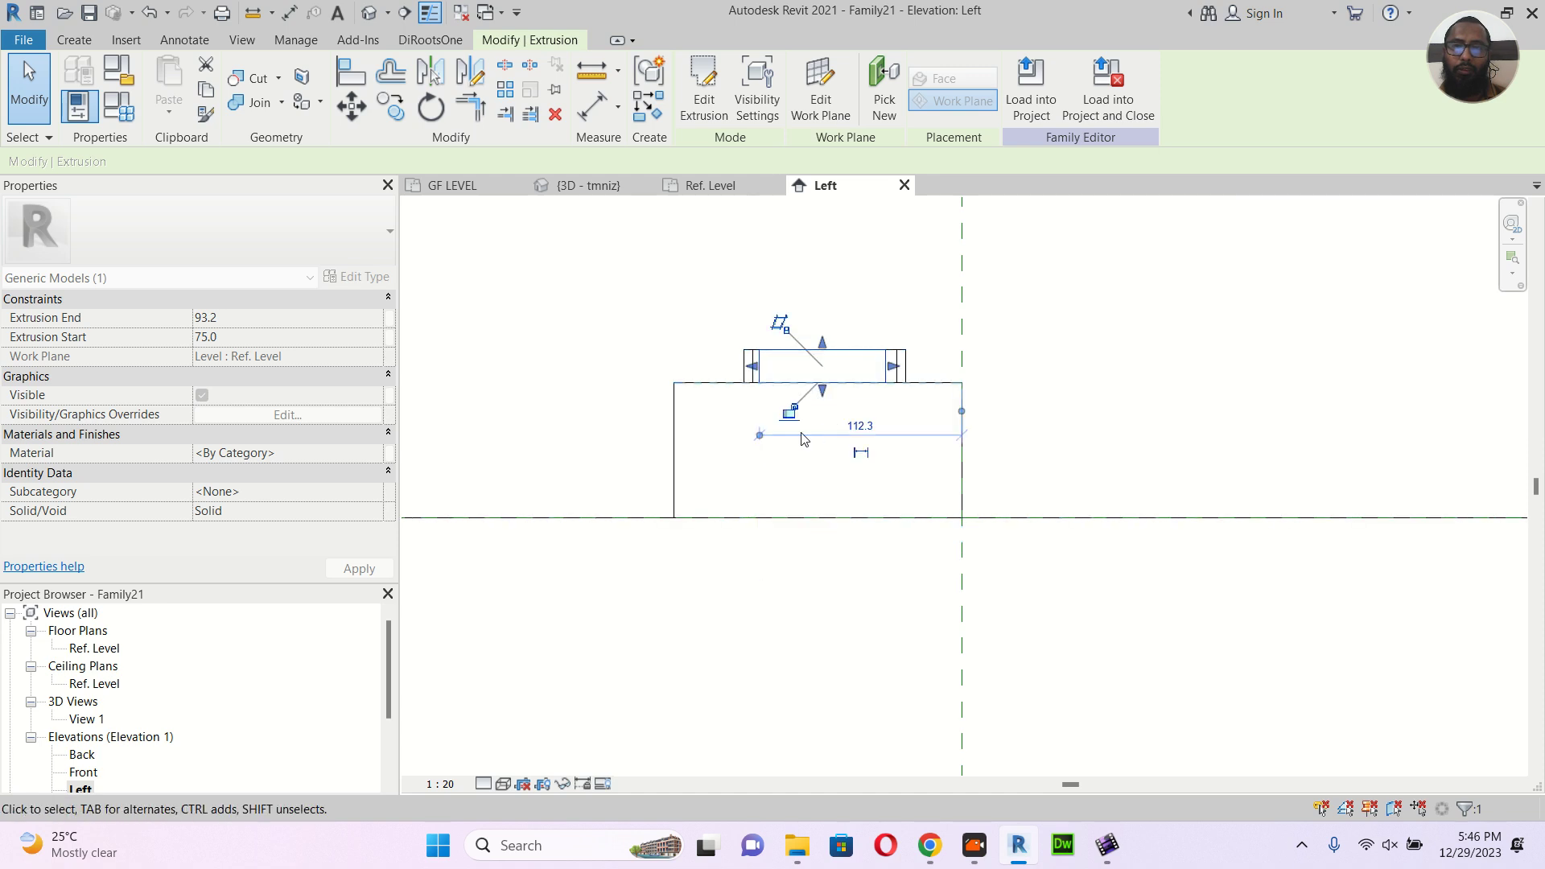
{"action": "left_click", "coordinate": [788, 411]}
{"action": "left_click", "coordinate": [703, 549]}
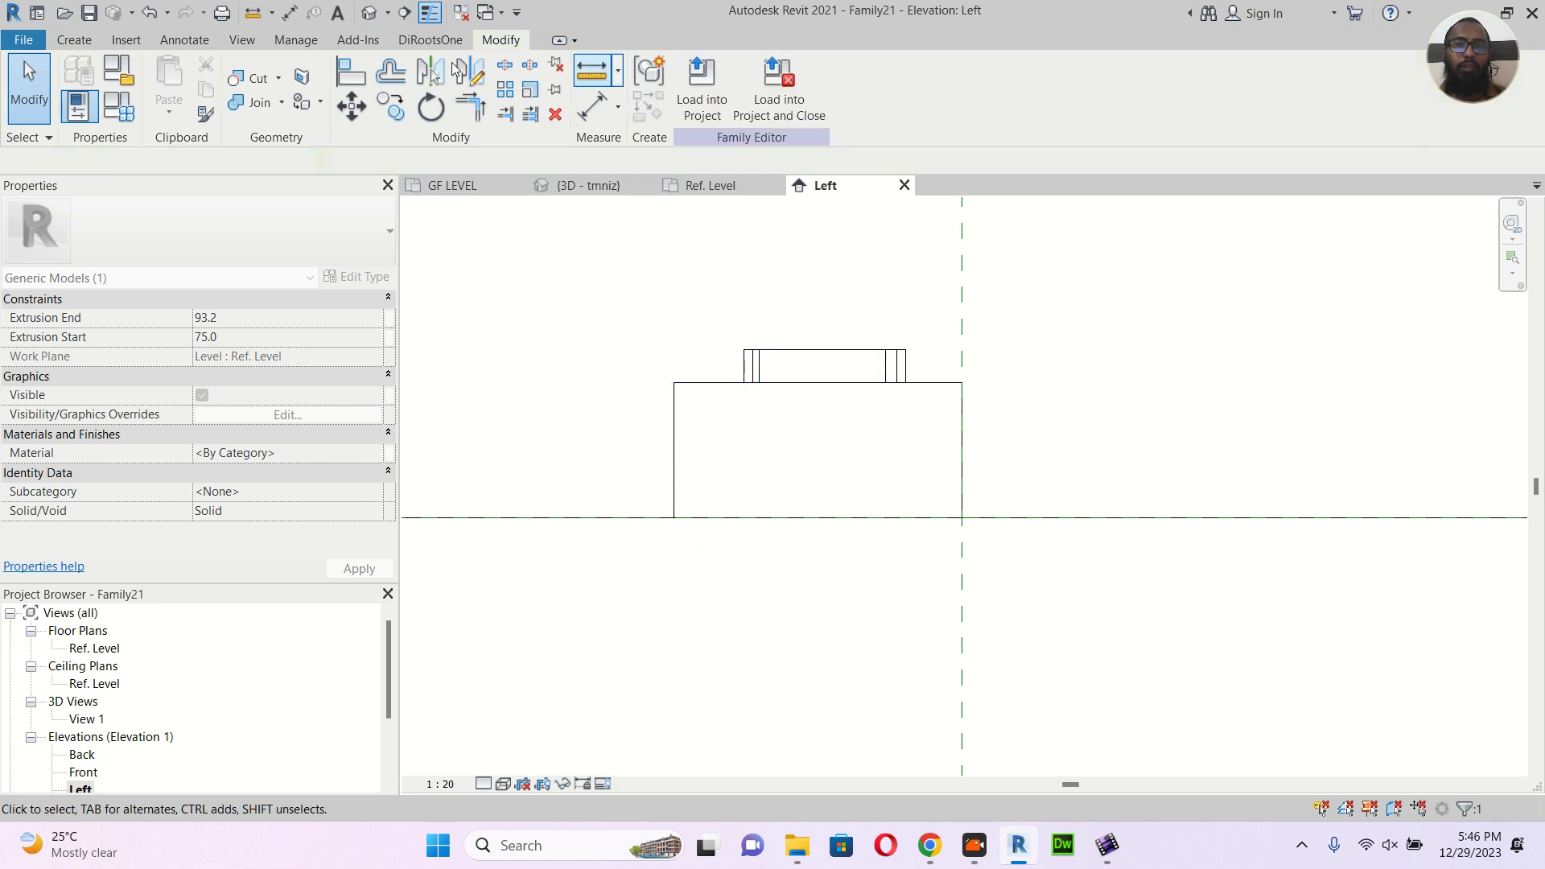
Open the default 3D view and frame the box with its ring and handle
{"action": "left_click", "coordinate": [369, 13]}
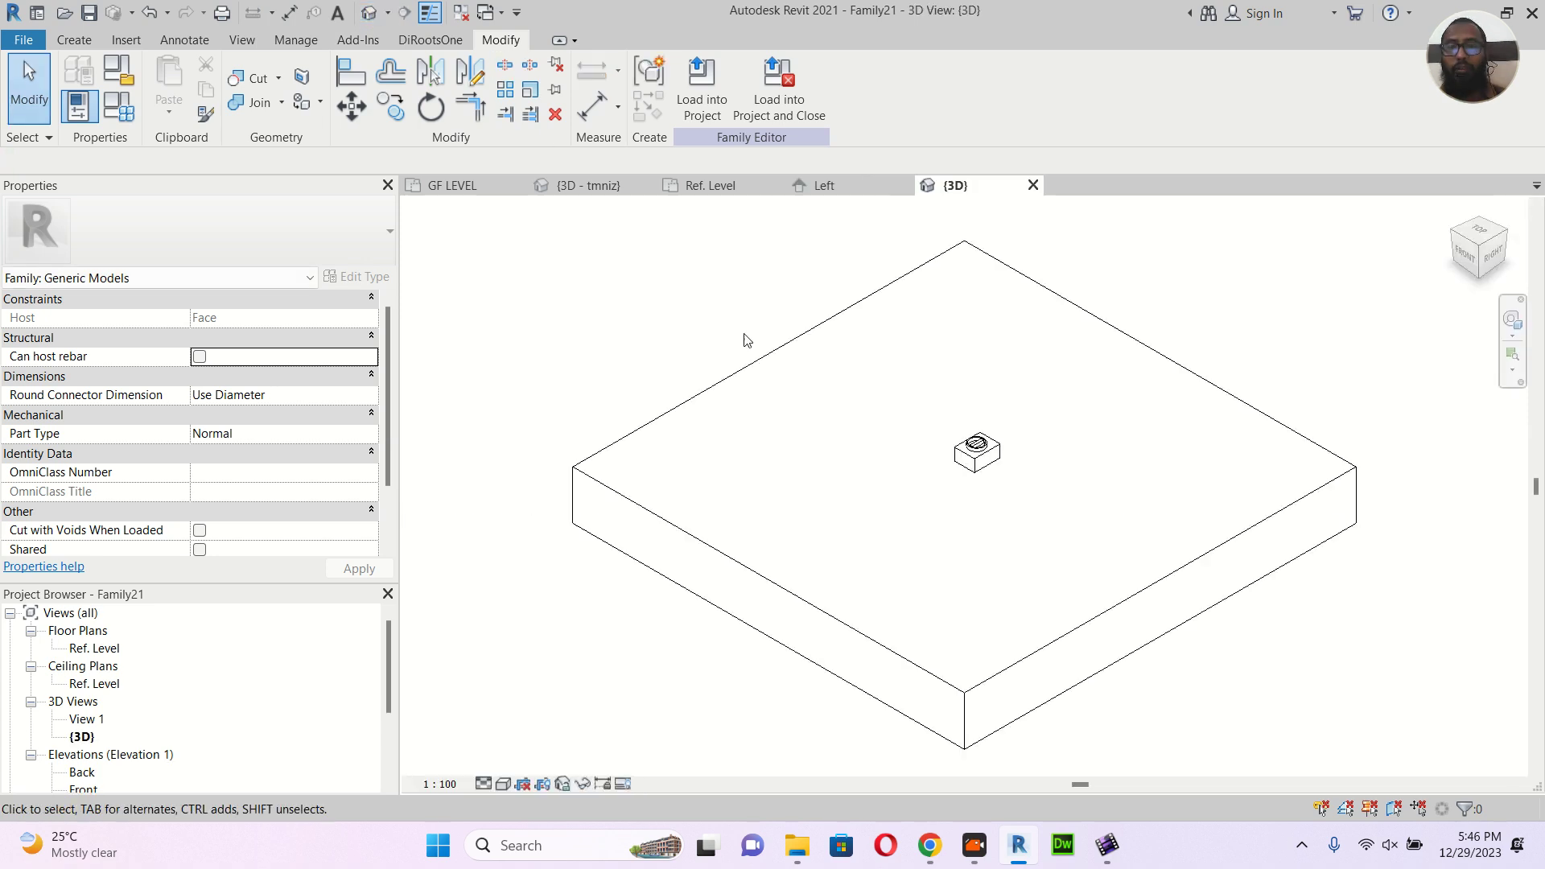
{"action": "scroll", "coordinate": [992, 459], "scroll_direction": "up", "scroll_amount": 8}
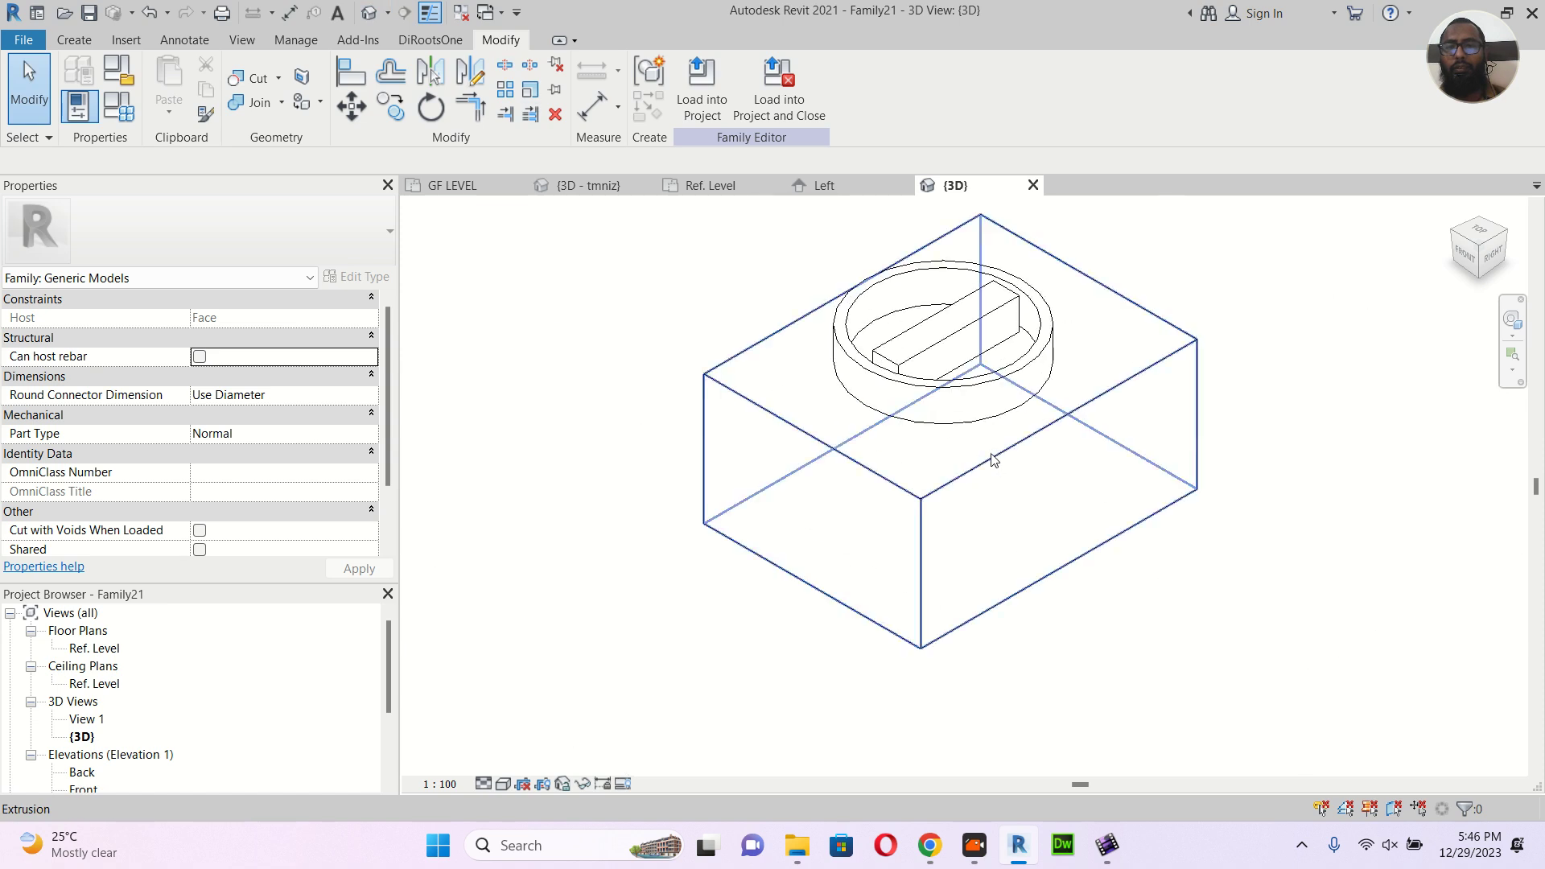
{"action": "scroll", "coordinate": [992, 459], "scroll_direction": "up", "scroll_amount": 1}
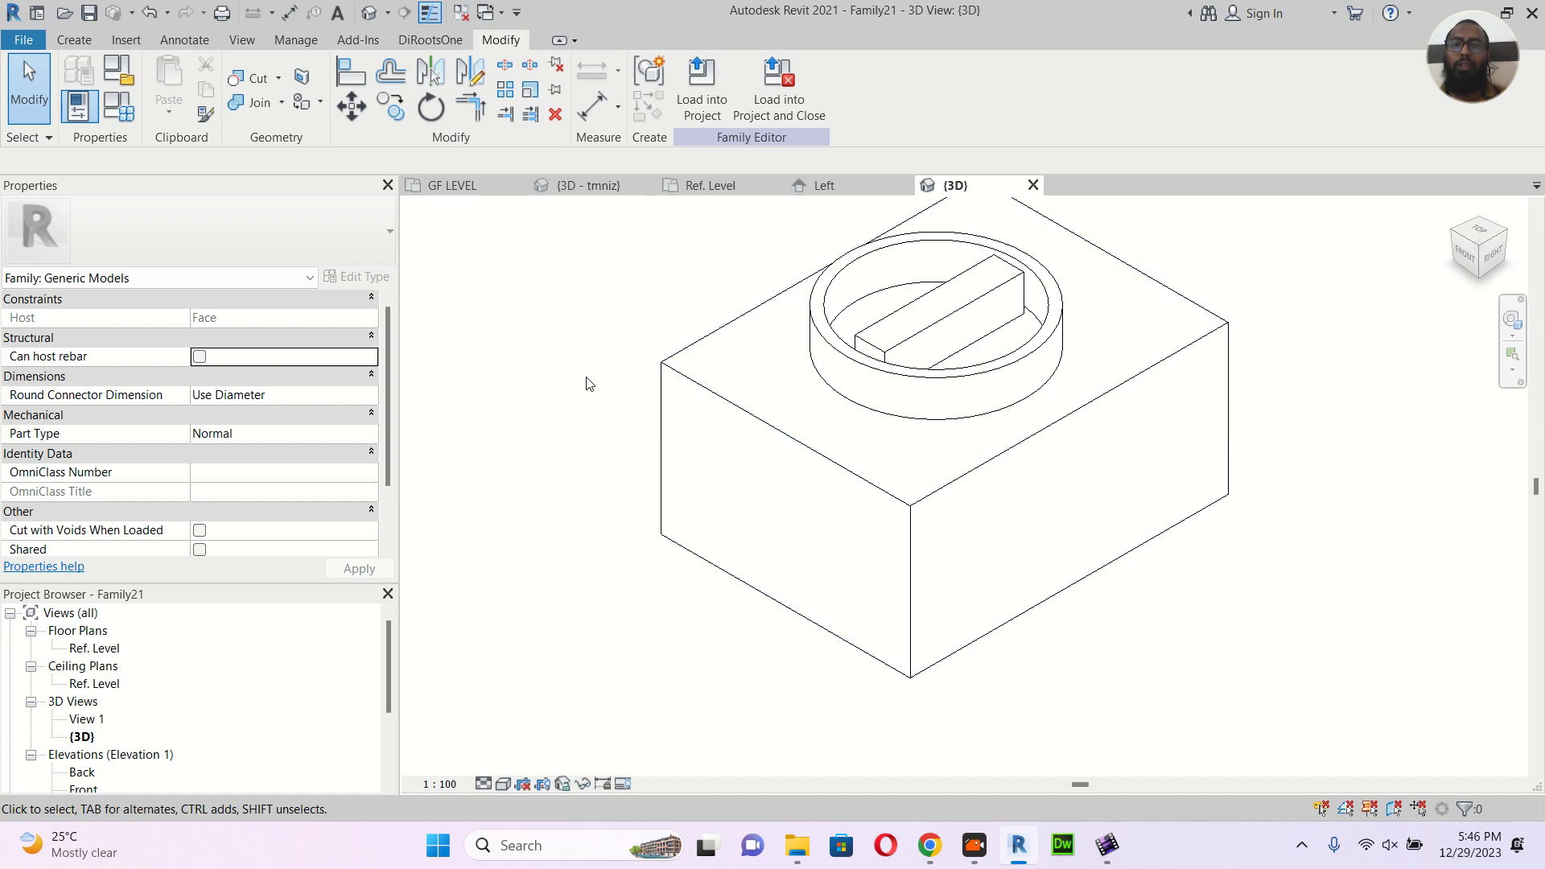
{"action": "scroll", "coordinate": [603, 385], "scroll_direction": "down", "scroll_amount": 5}
{"action": "middle_click_drag", "start_coordinate": [957, 512], "coordinate": [1021, 500]}
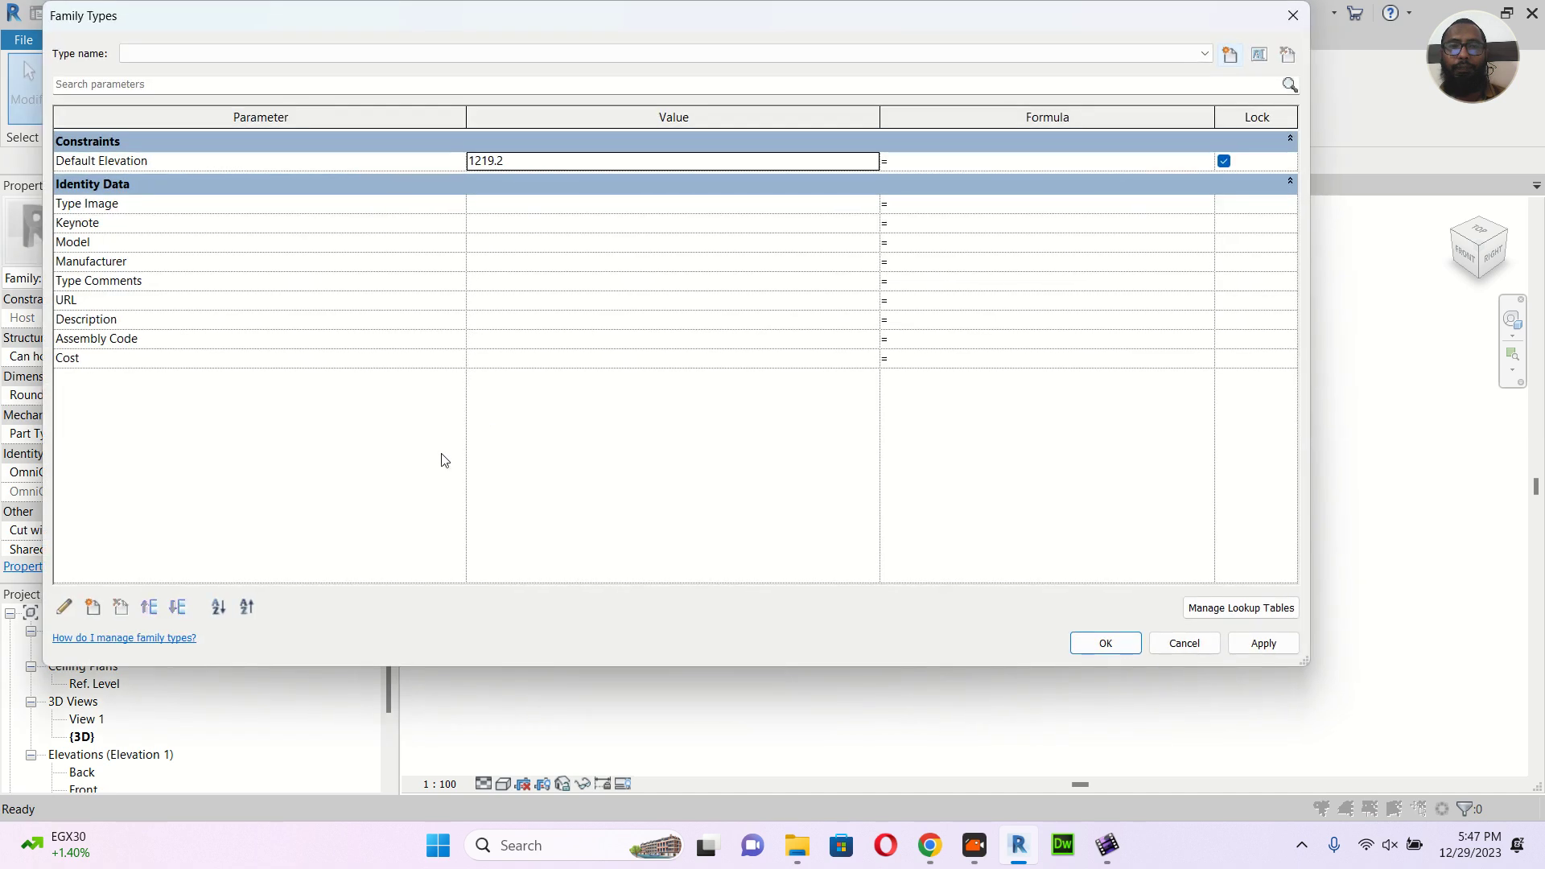
{"action": "left_click", "coordinate": [65, 607]}
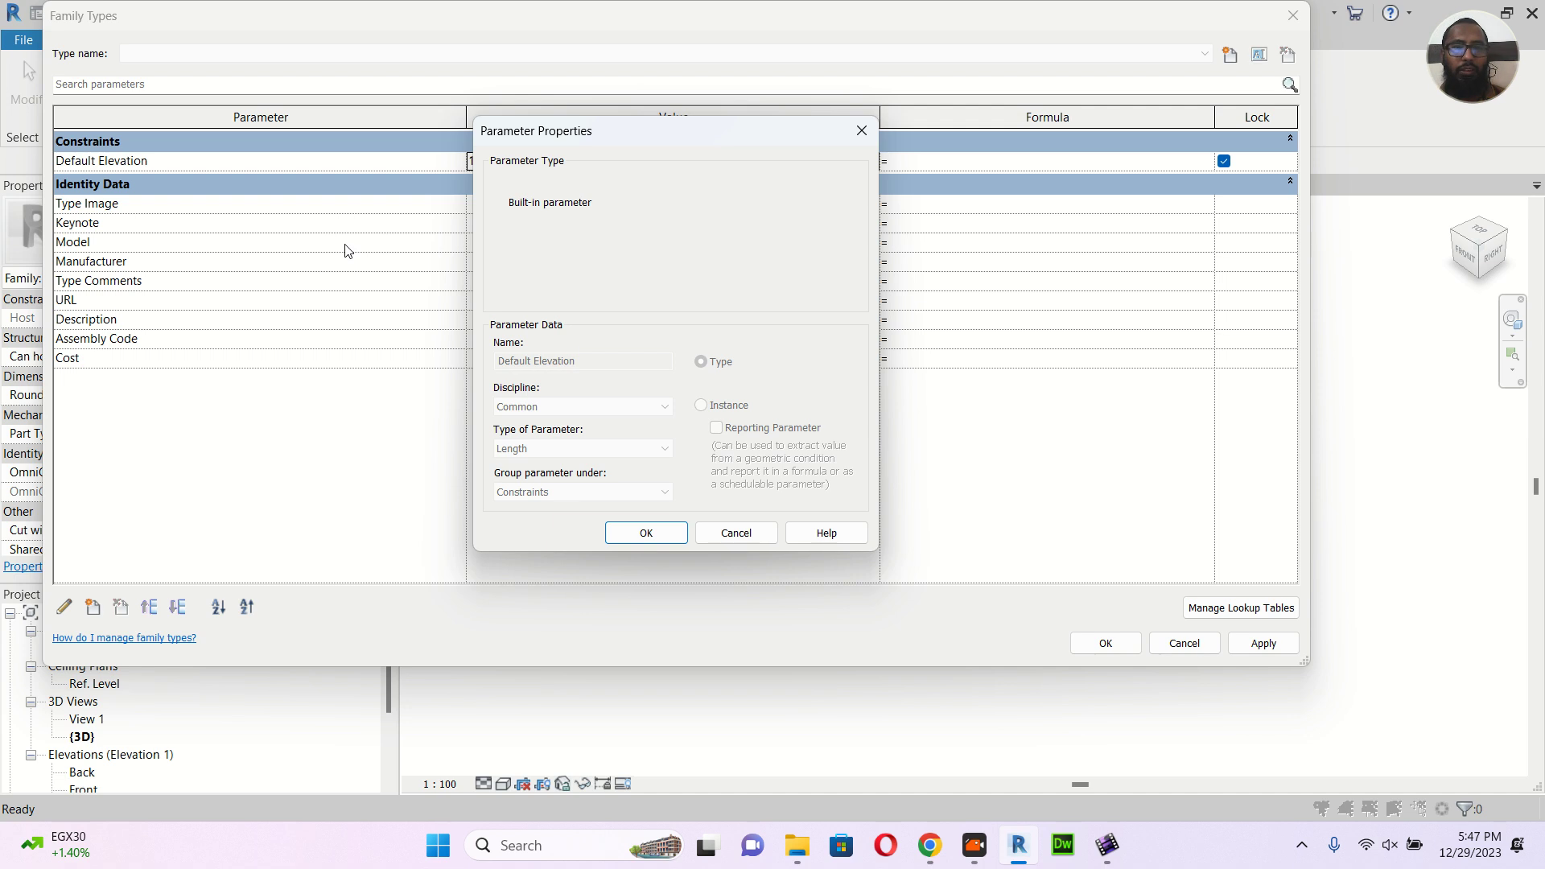
{"action": "left_click", "coordinate": [748, 533]}
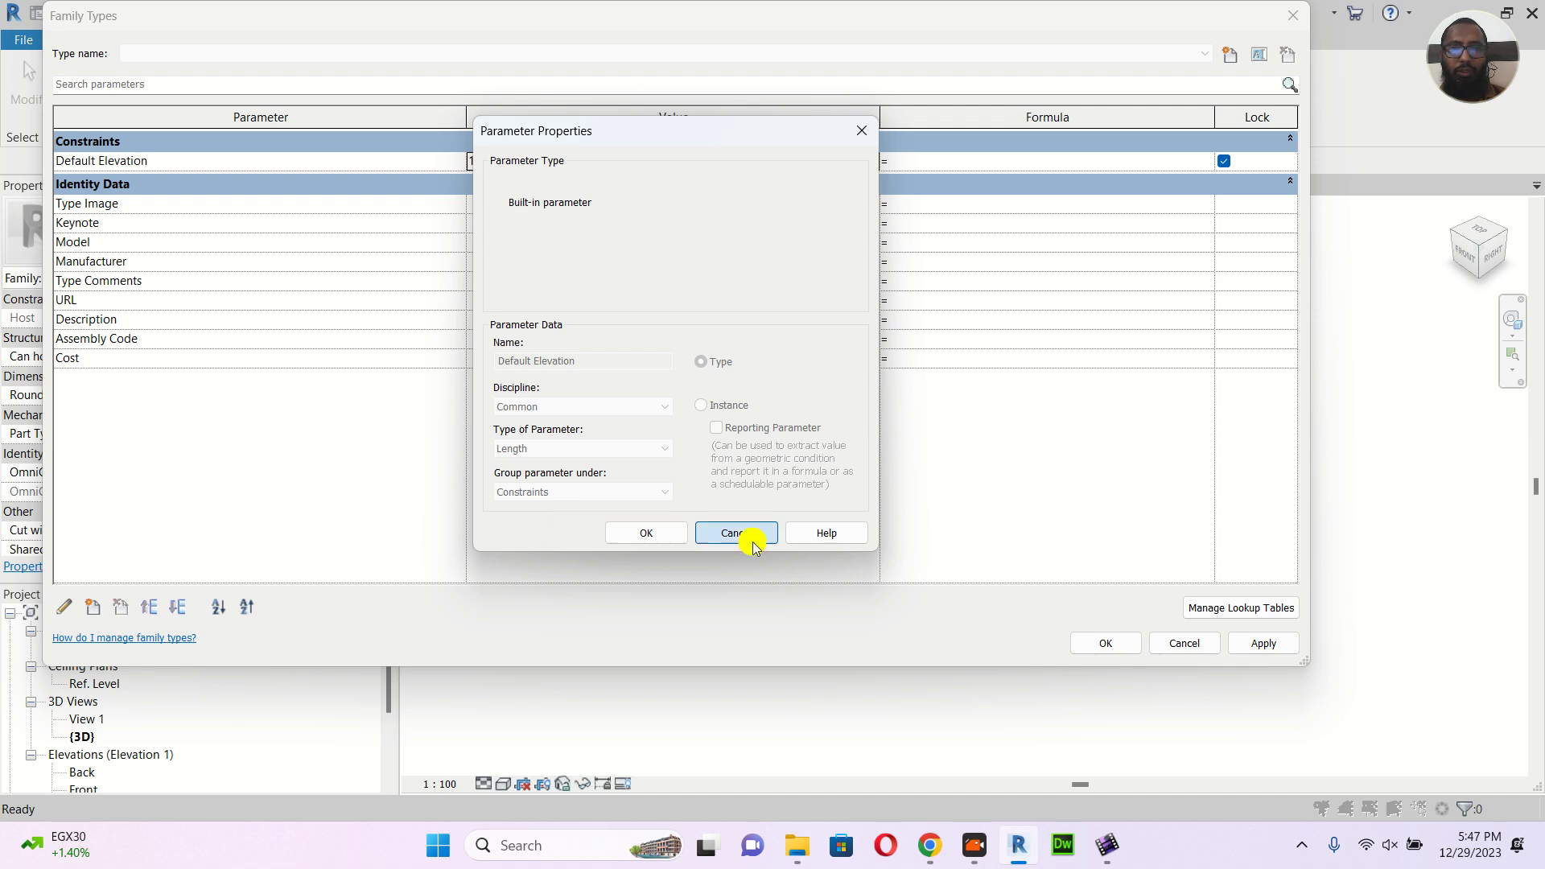
{"action": "left_click", "coordinate": [93, 608]}
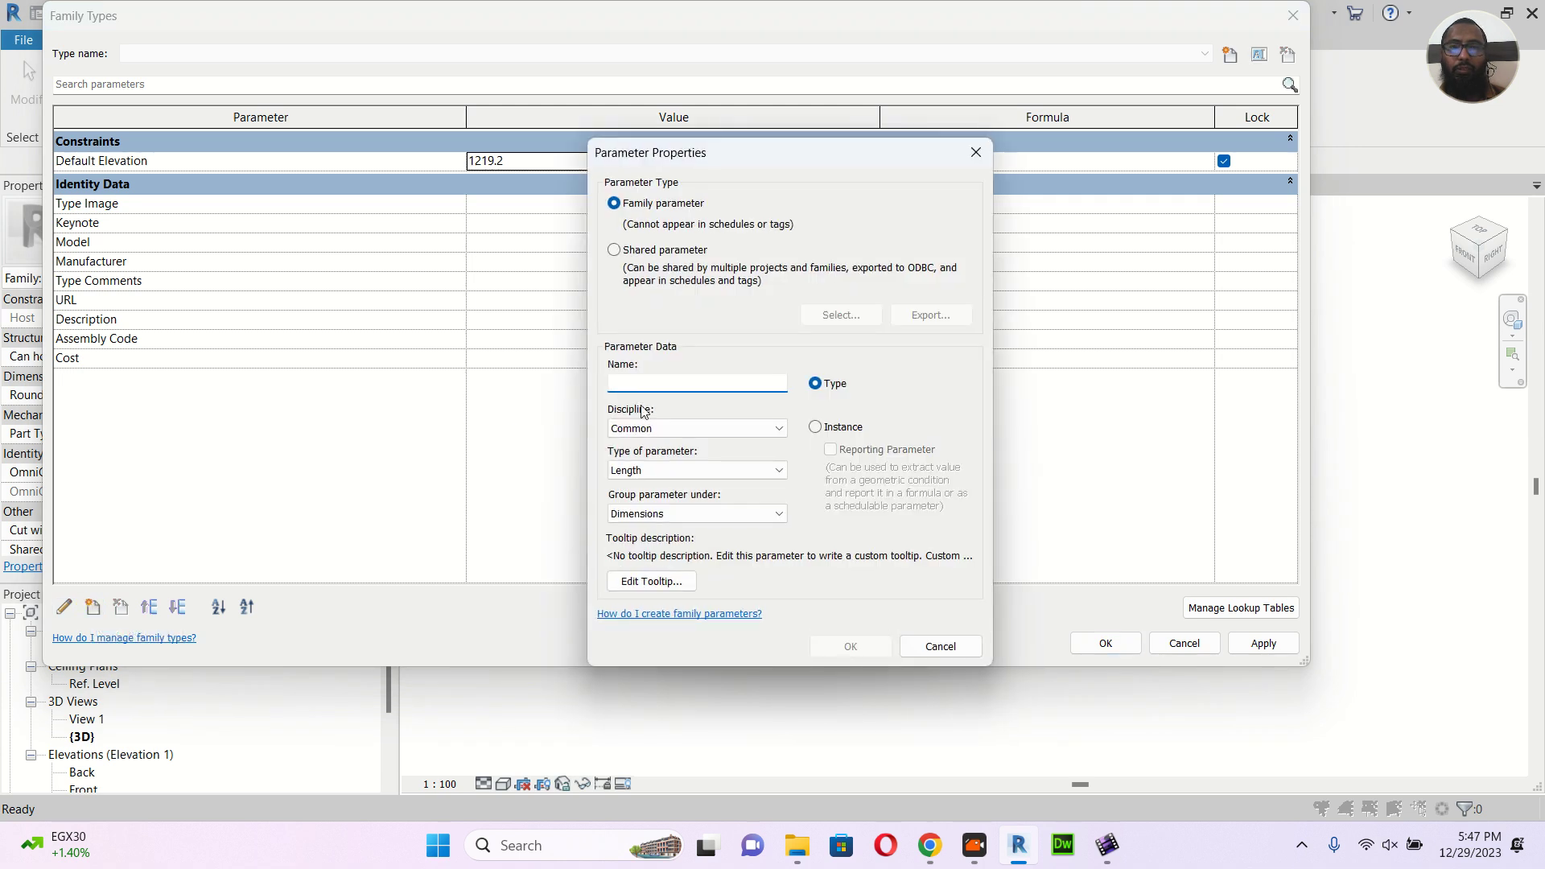
{"action": "left_click", "coordinate": [918, 647]}
{"action": "left_click", "coordinate": [1184, 644]}
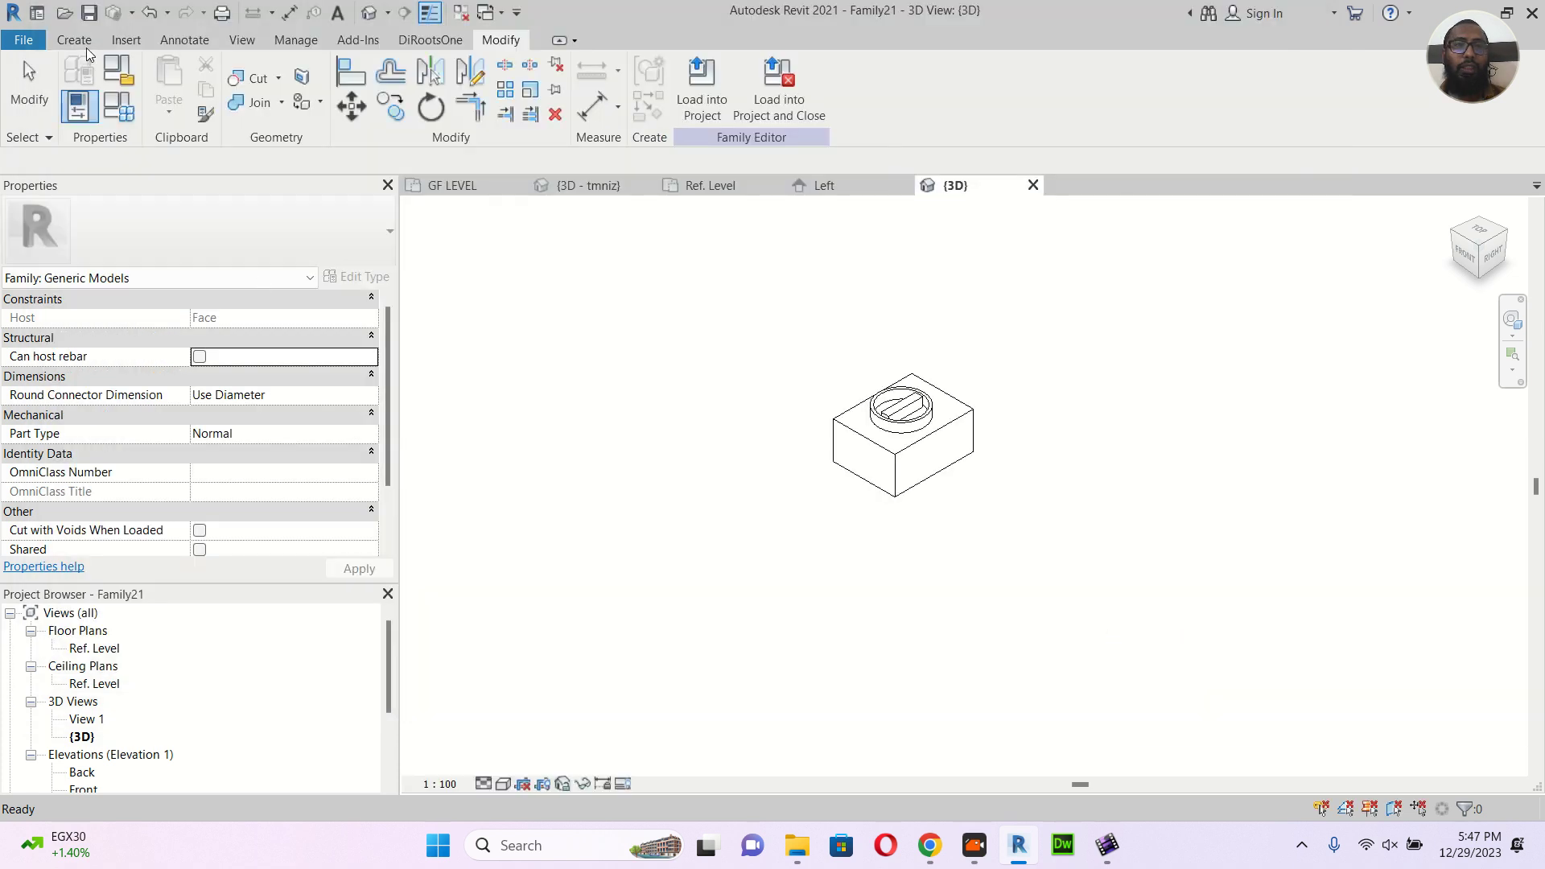
Place an electrical connector on the box's top face
{"action": "left_click", "coordinate": [78, 42]}
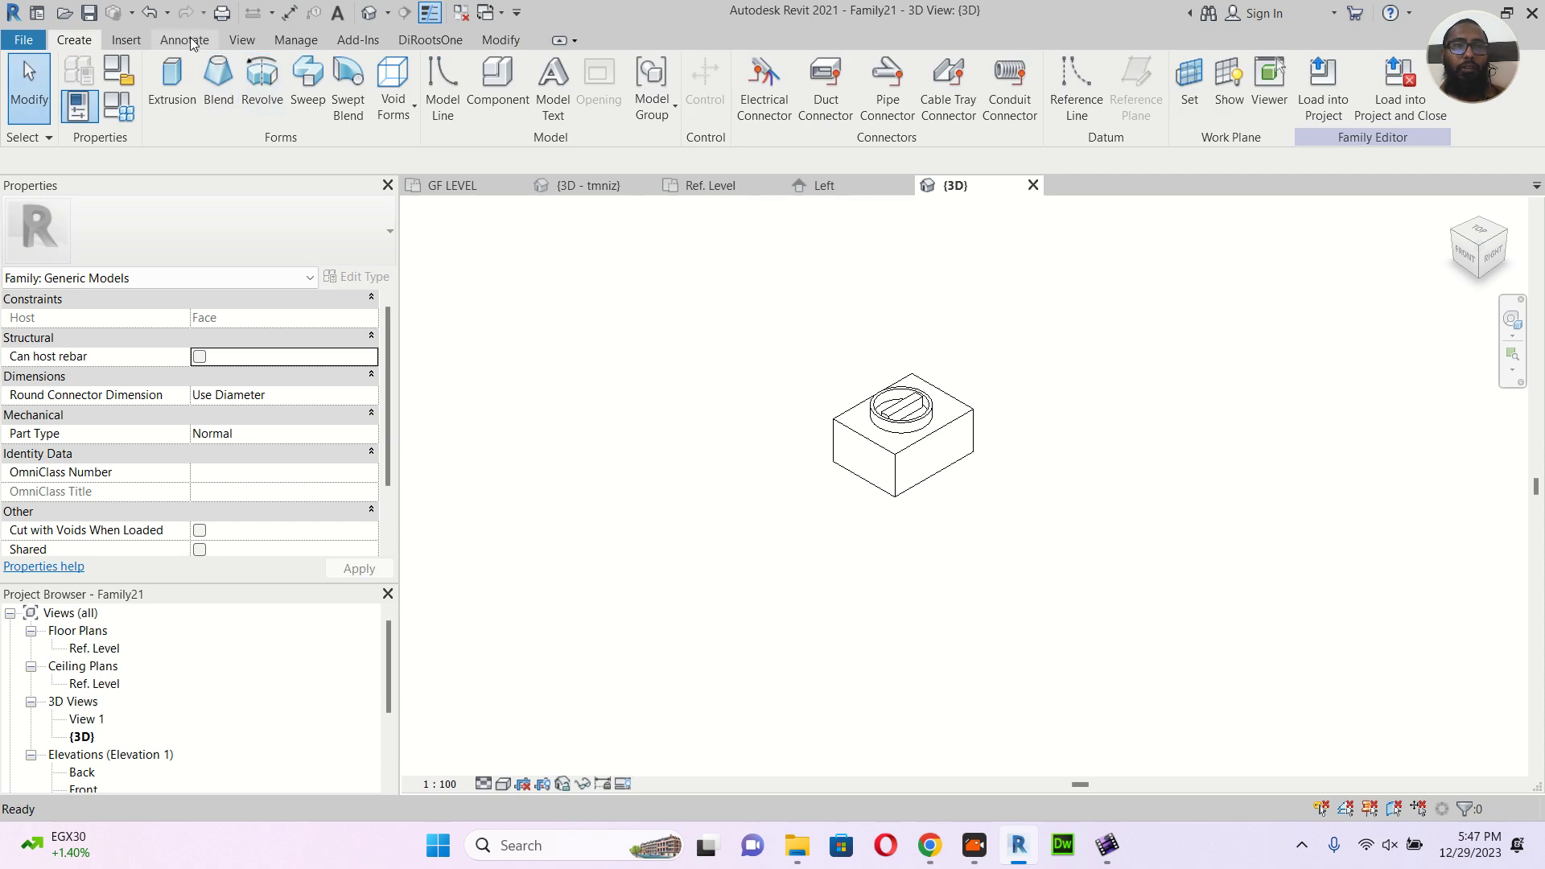
{"action": "left_click", "coordinate": [760, 96]}
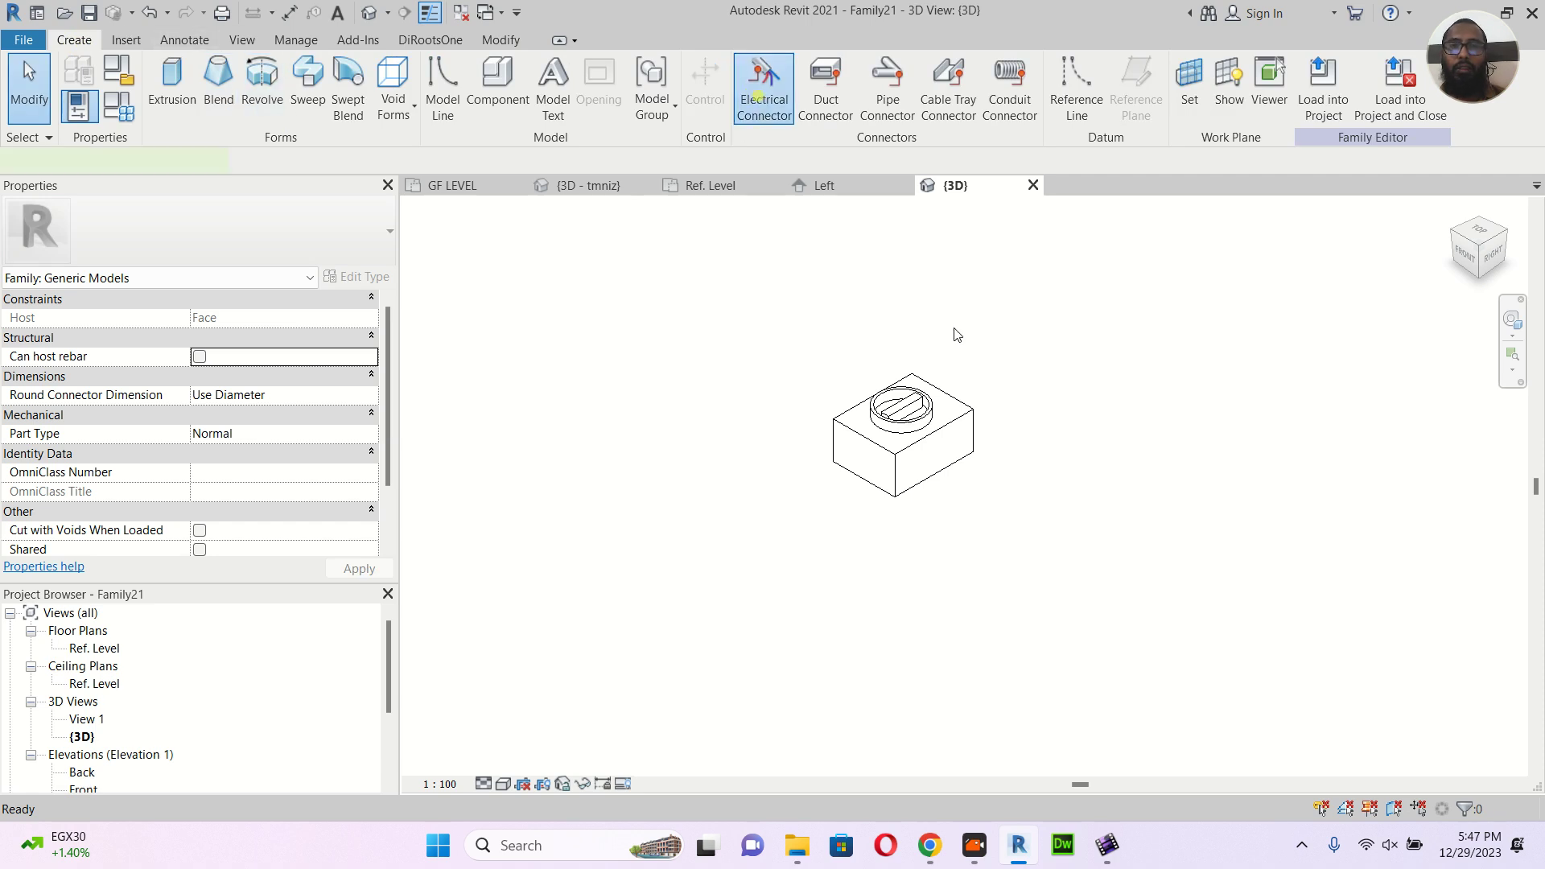
{"action": "left_click", "coordinate": [957, 413]}
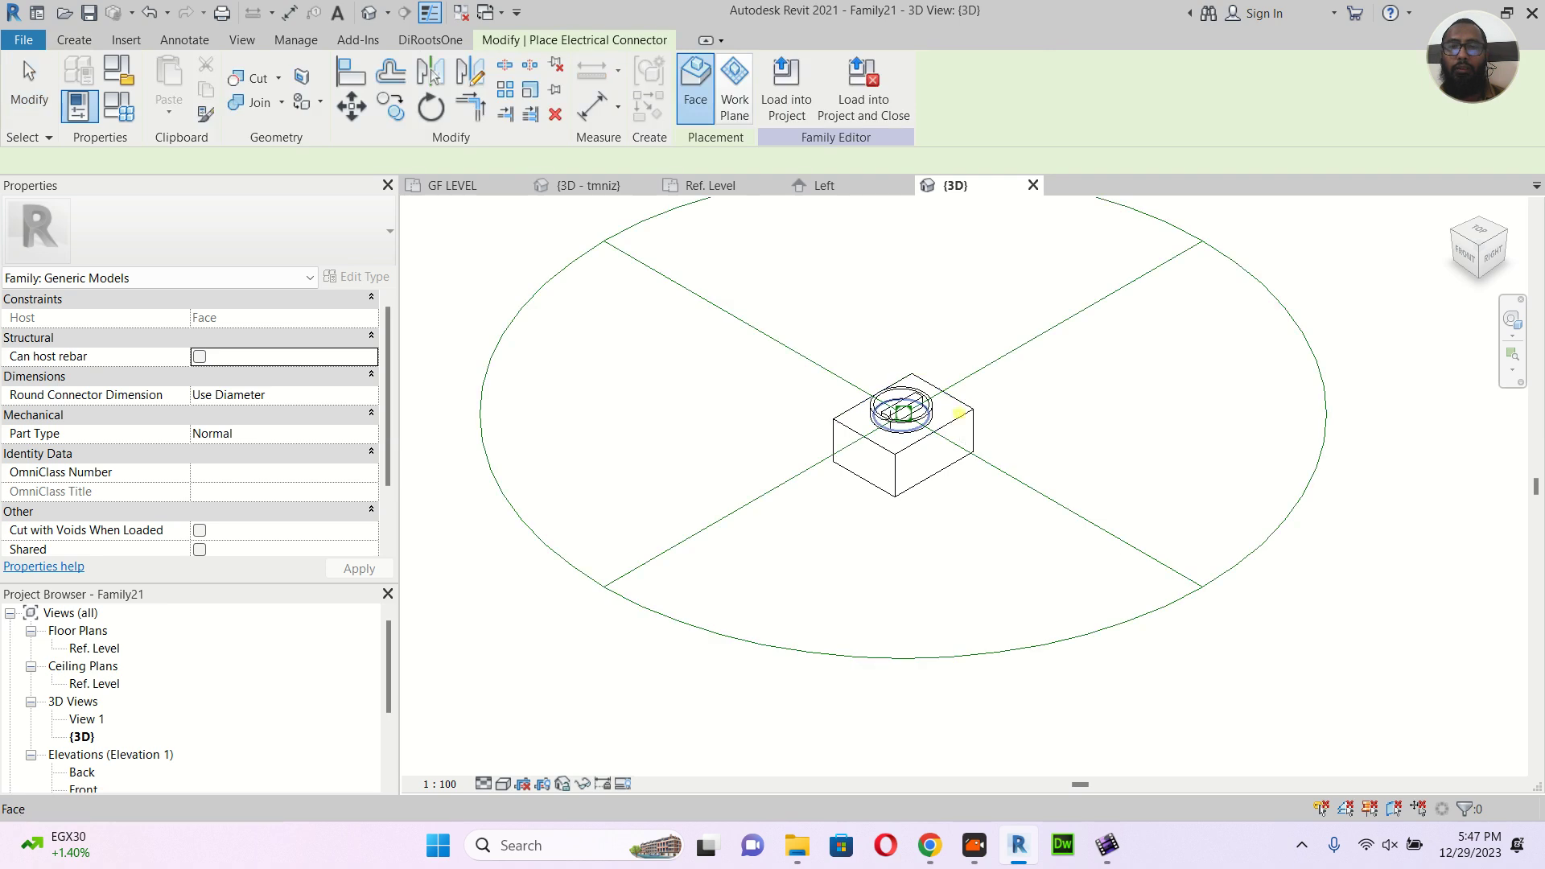
Change the family category to Electrical Fixtures and end connector placement
{"action": "left_click", "coordinate": [121, 69]}
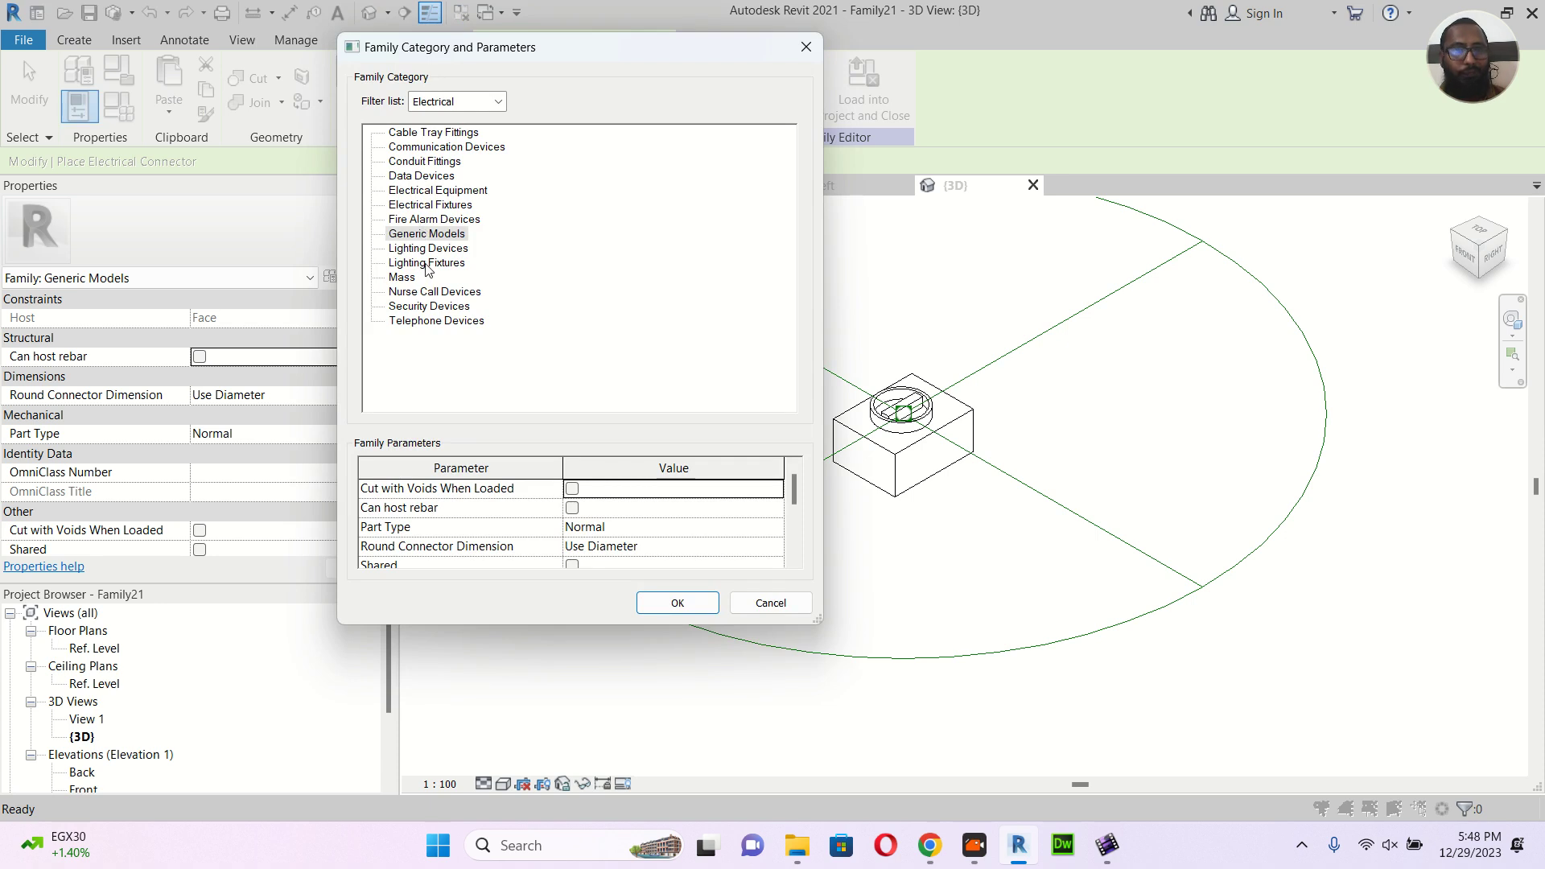
{"action": "left_click", "coordinate": [460, 206]}
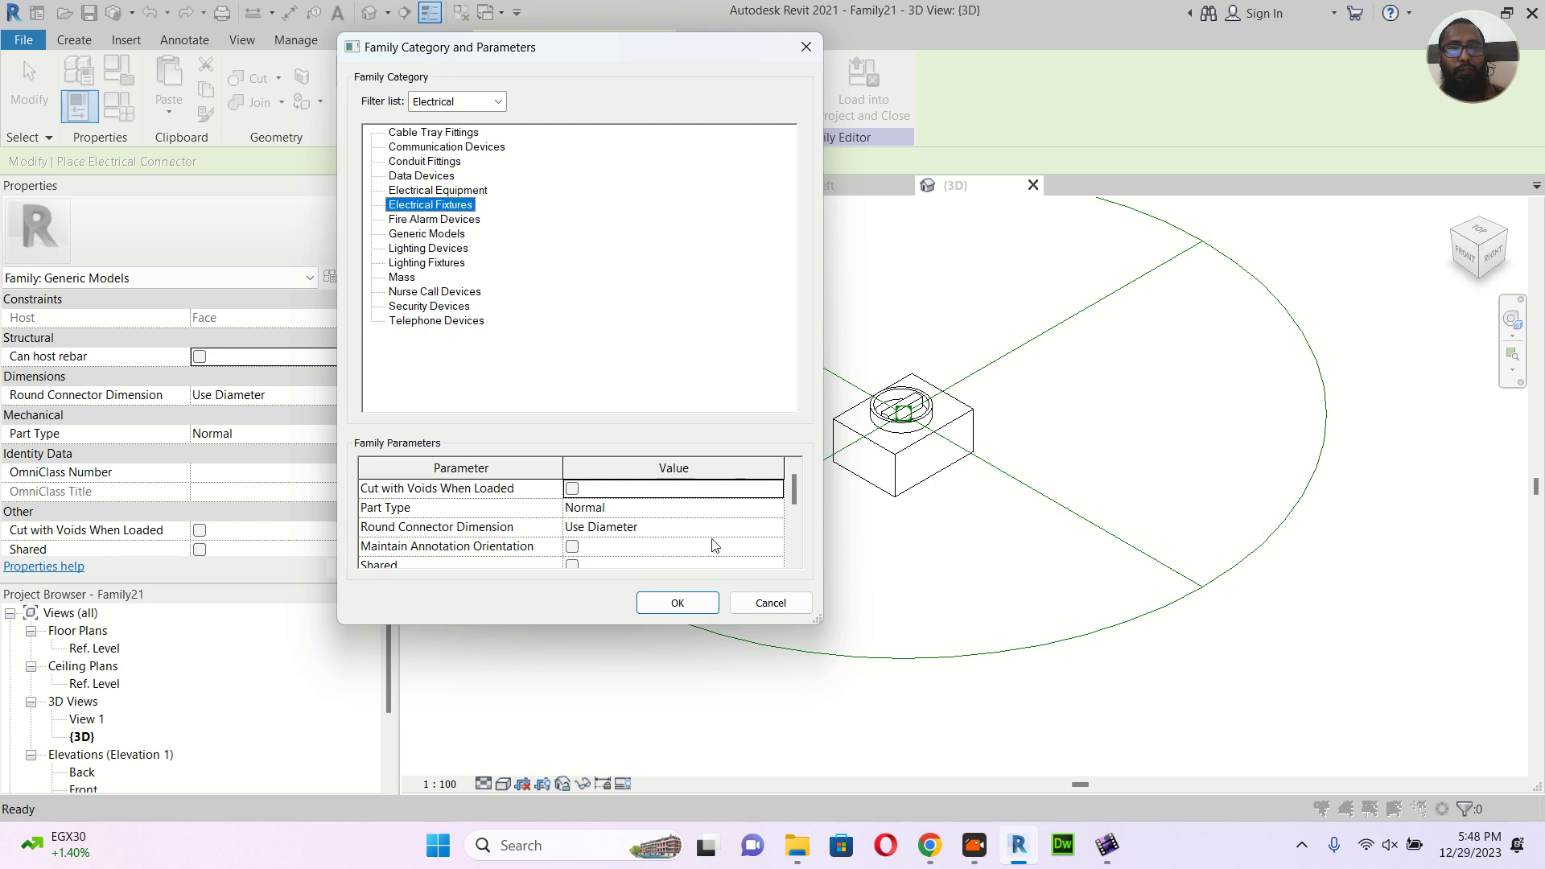
{"action": "left_click", "coordinate": [678, 604]}
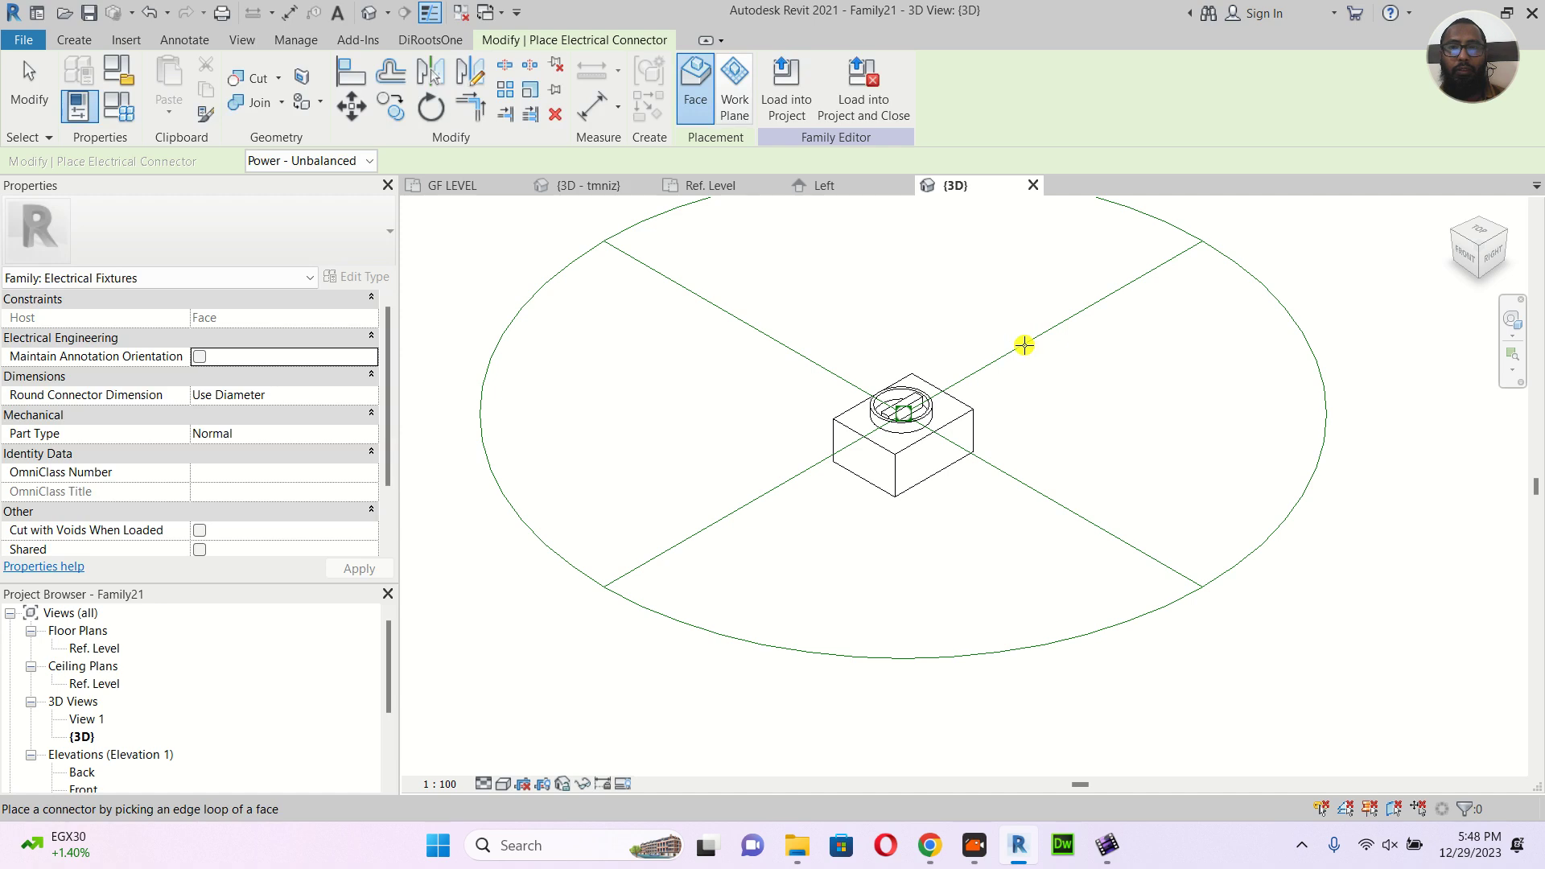
{"action": "left_click", "coordinate": [29, 80]}
Associate the electrical connector's Voltage with a new instance family parameter named VOLT
{"action": "left_click", "coordinate": [1035, 336]}
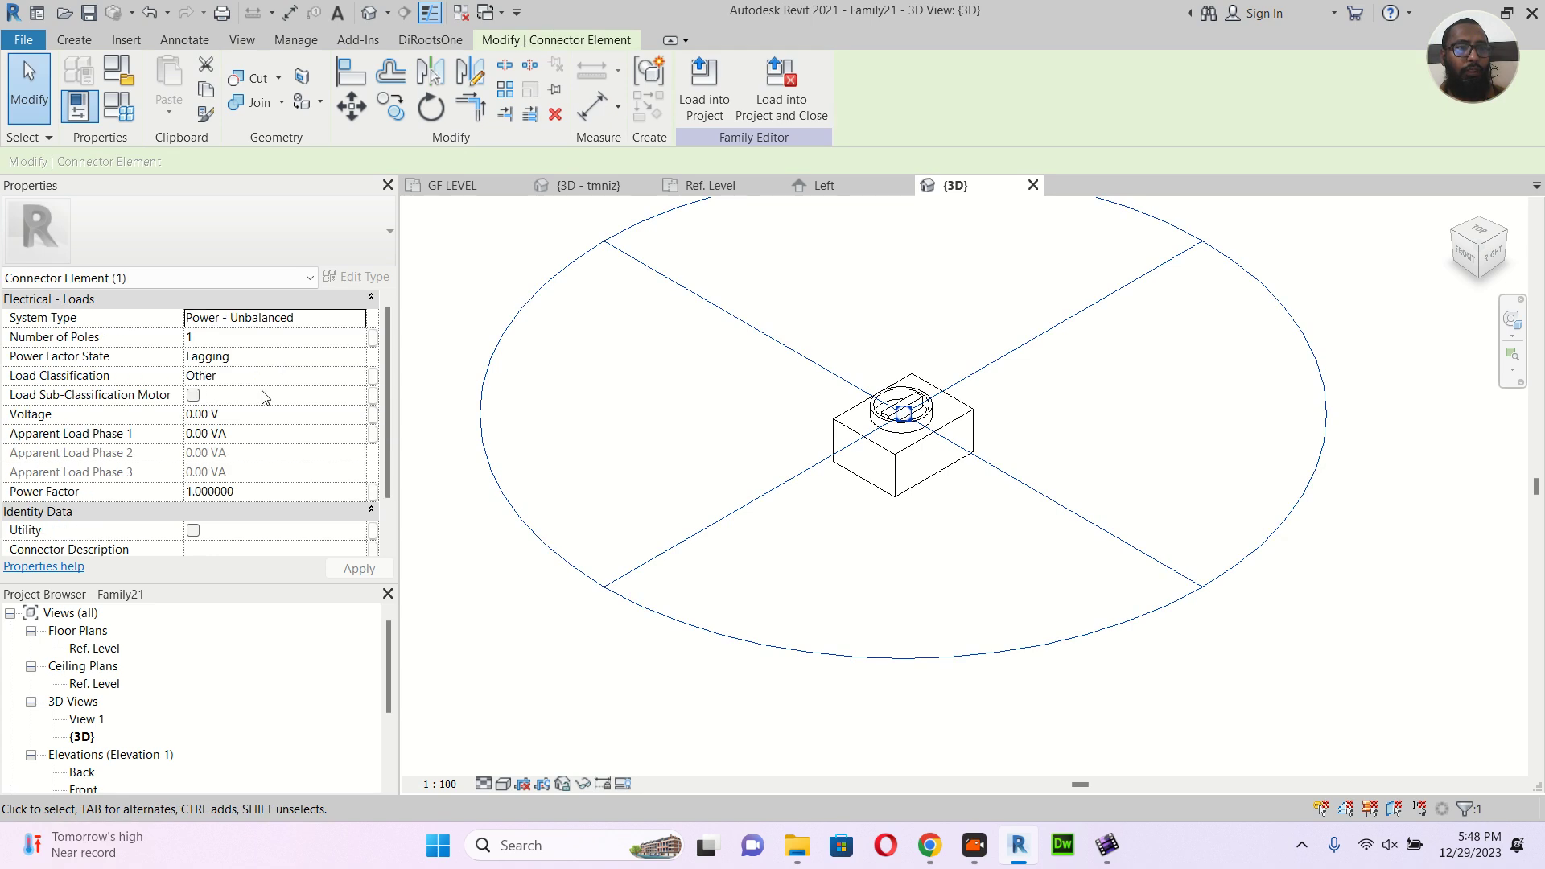
{"action": "left_click", "coordinate": [241, 411]}
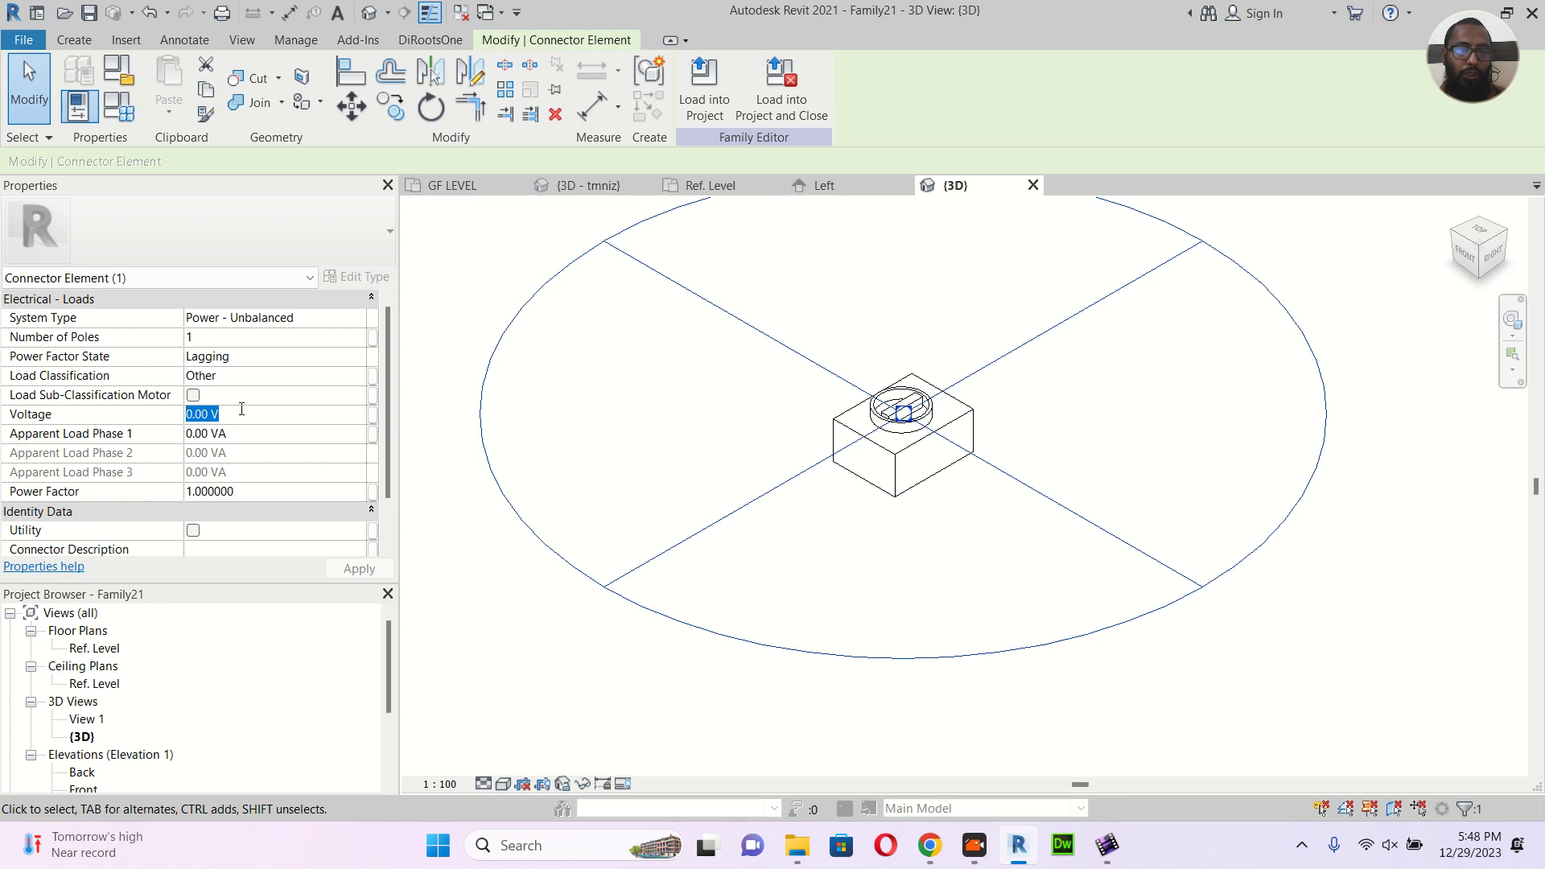
{"action": "left_click", "coordinate": [372, 415]}
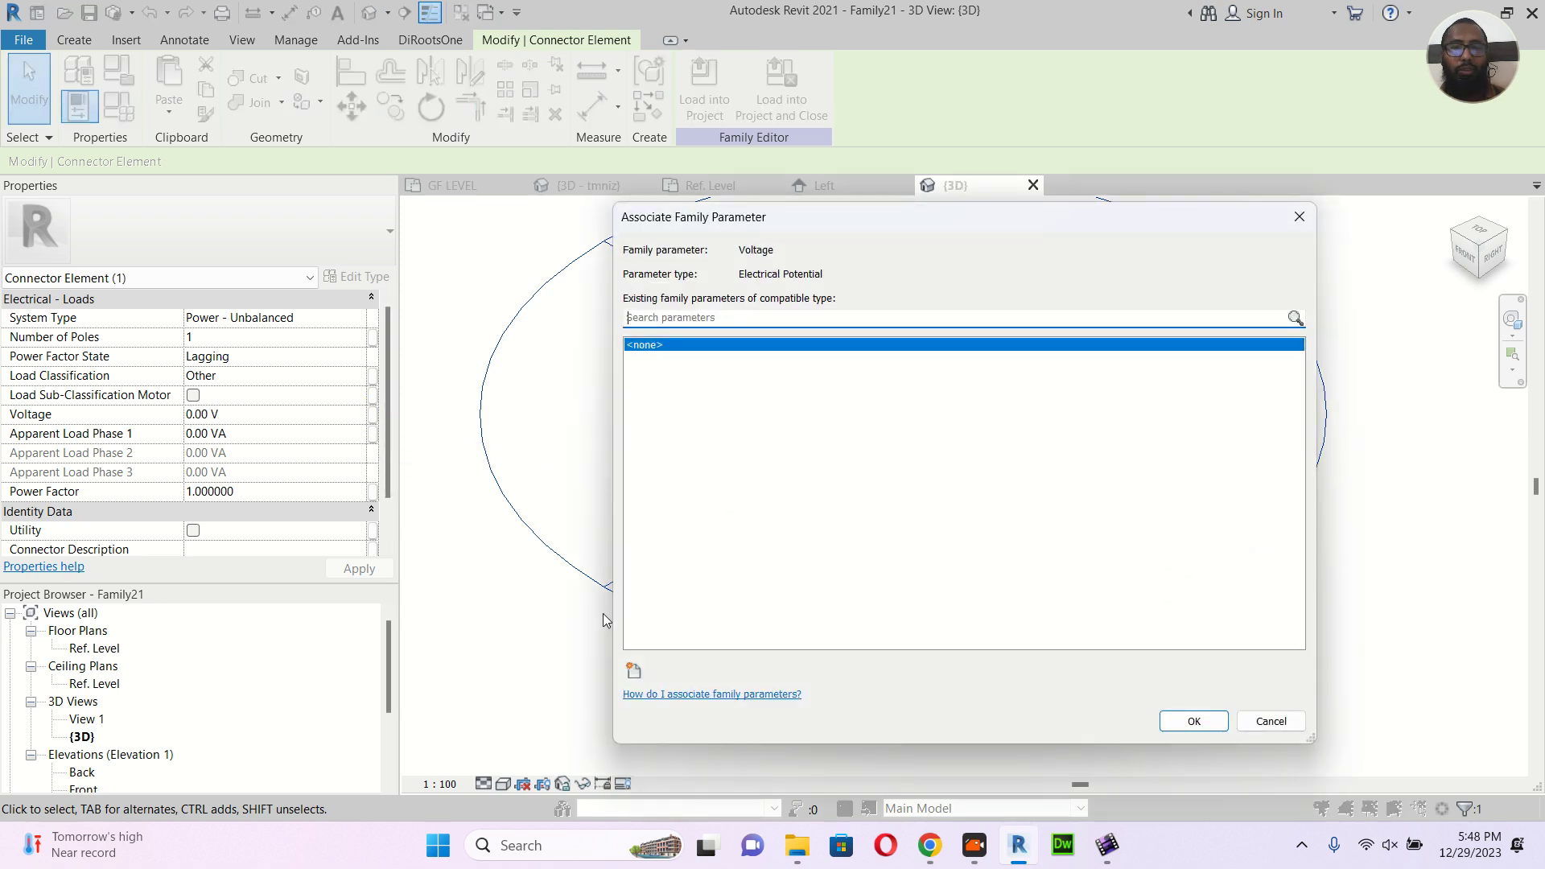
{"action": "left_click", "coordinate": [635, 672]}
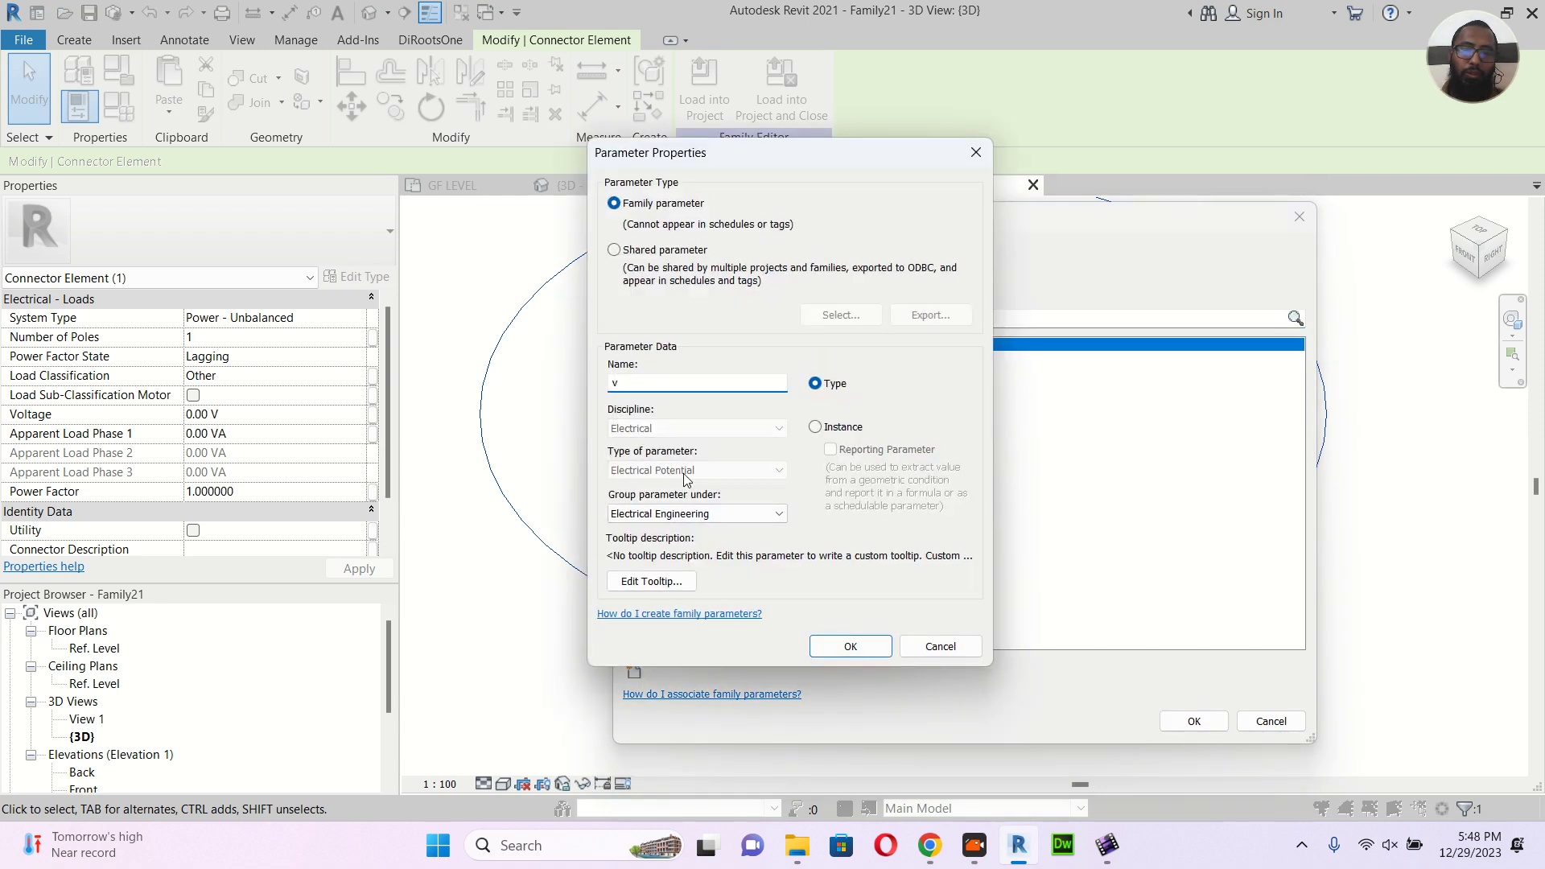
{"action": "type", "text": "VOLT"}
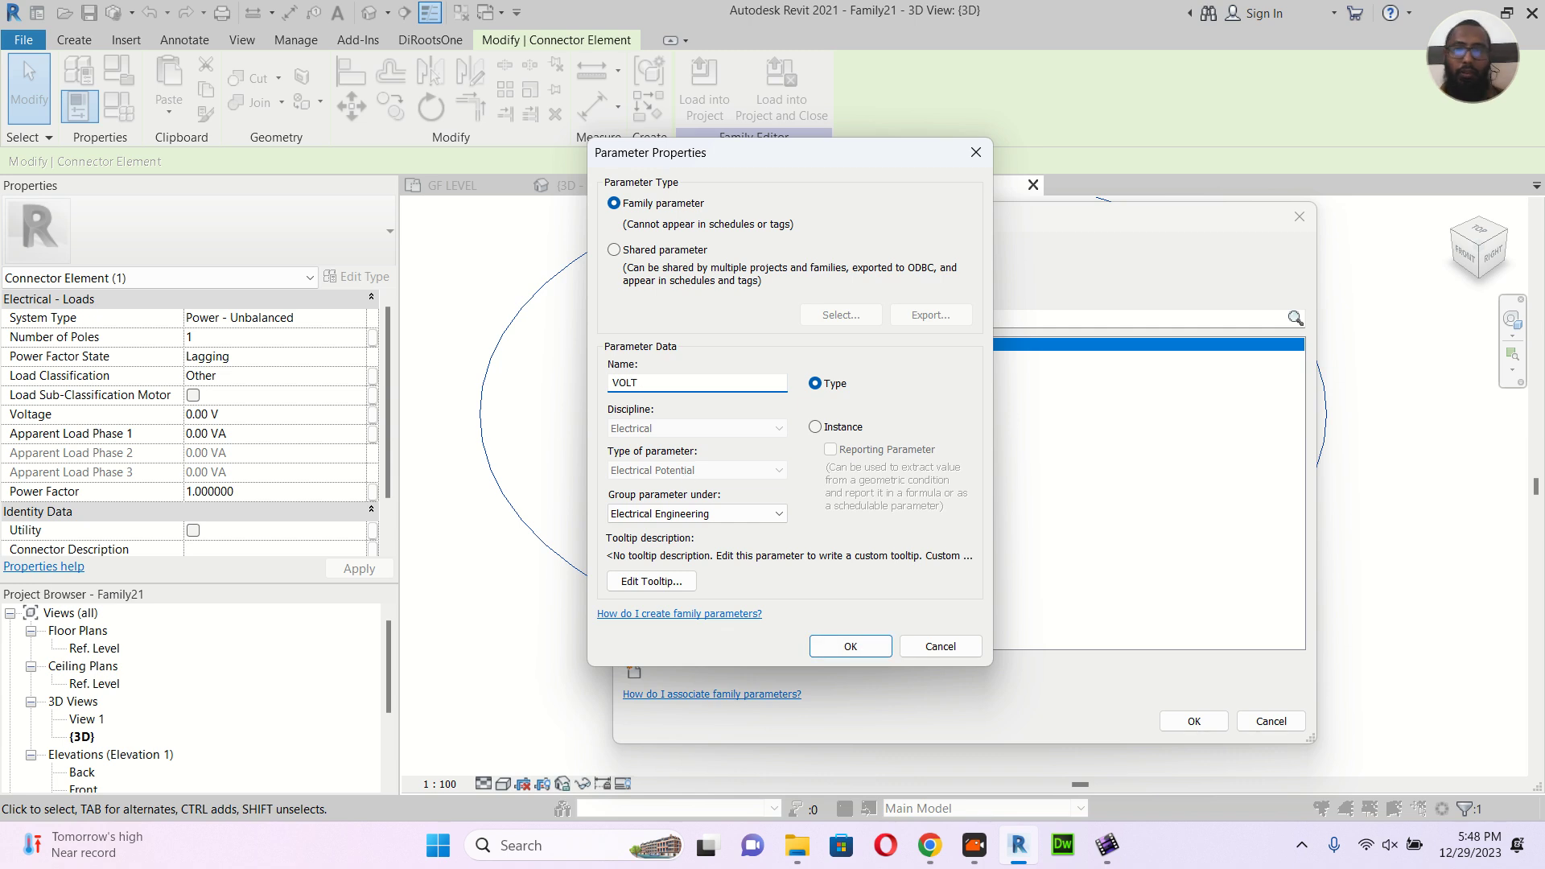
{"action": "left_click", "coordinate": [842, 433]}
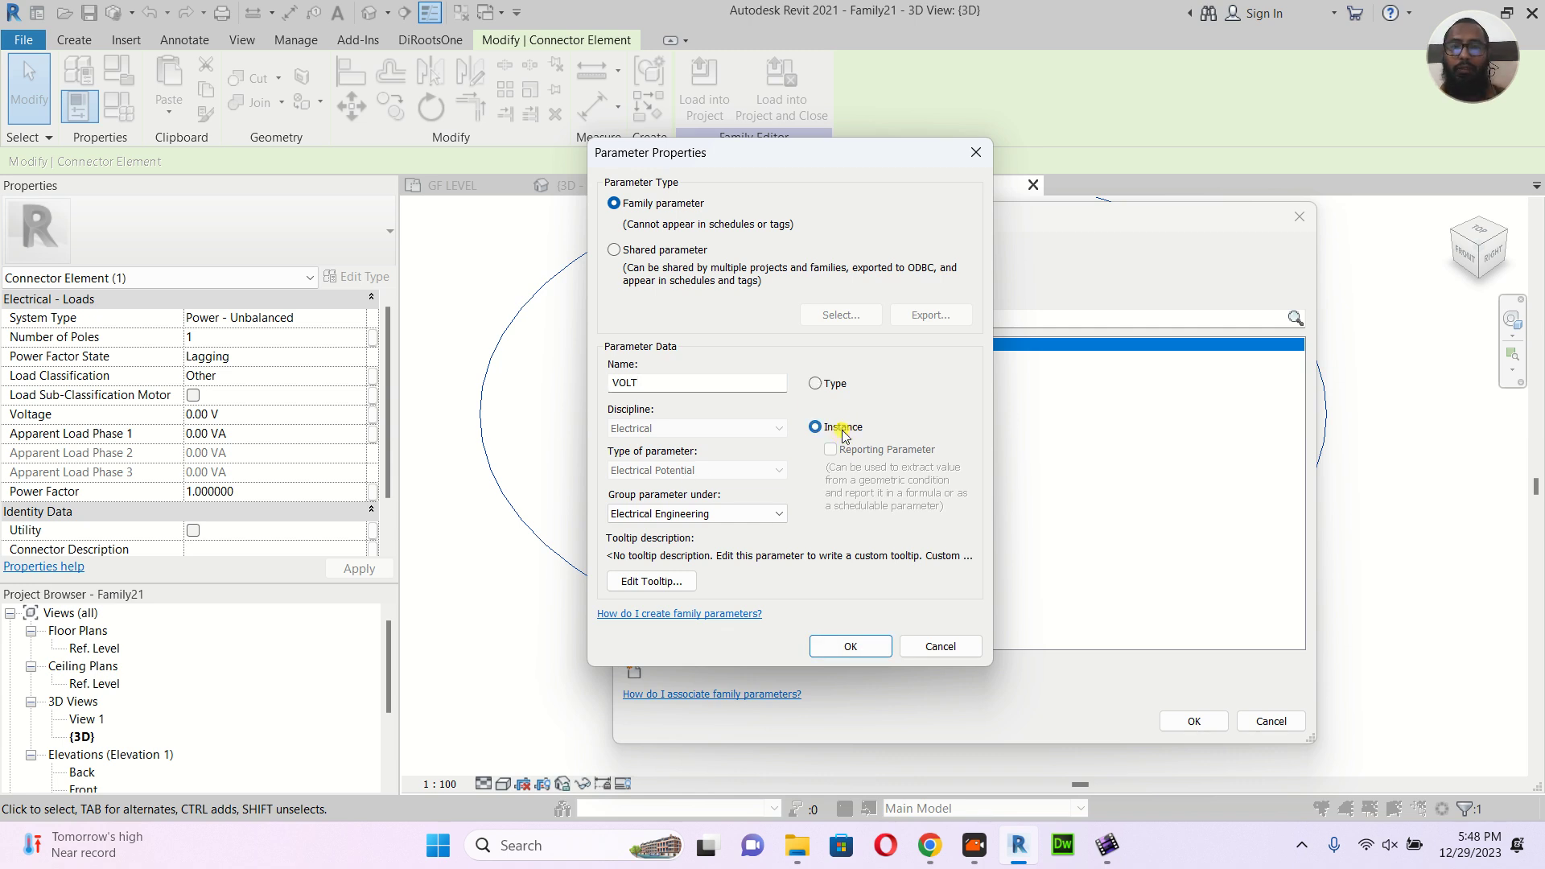
{"action": "left_click", "coordinate": [866, 649]}
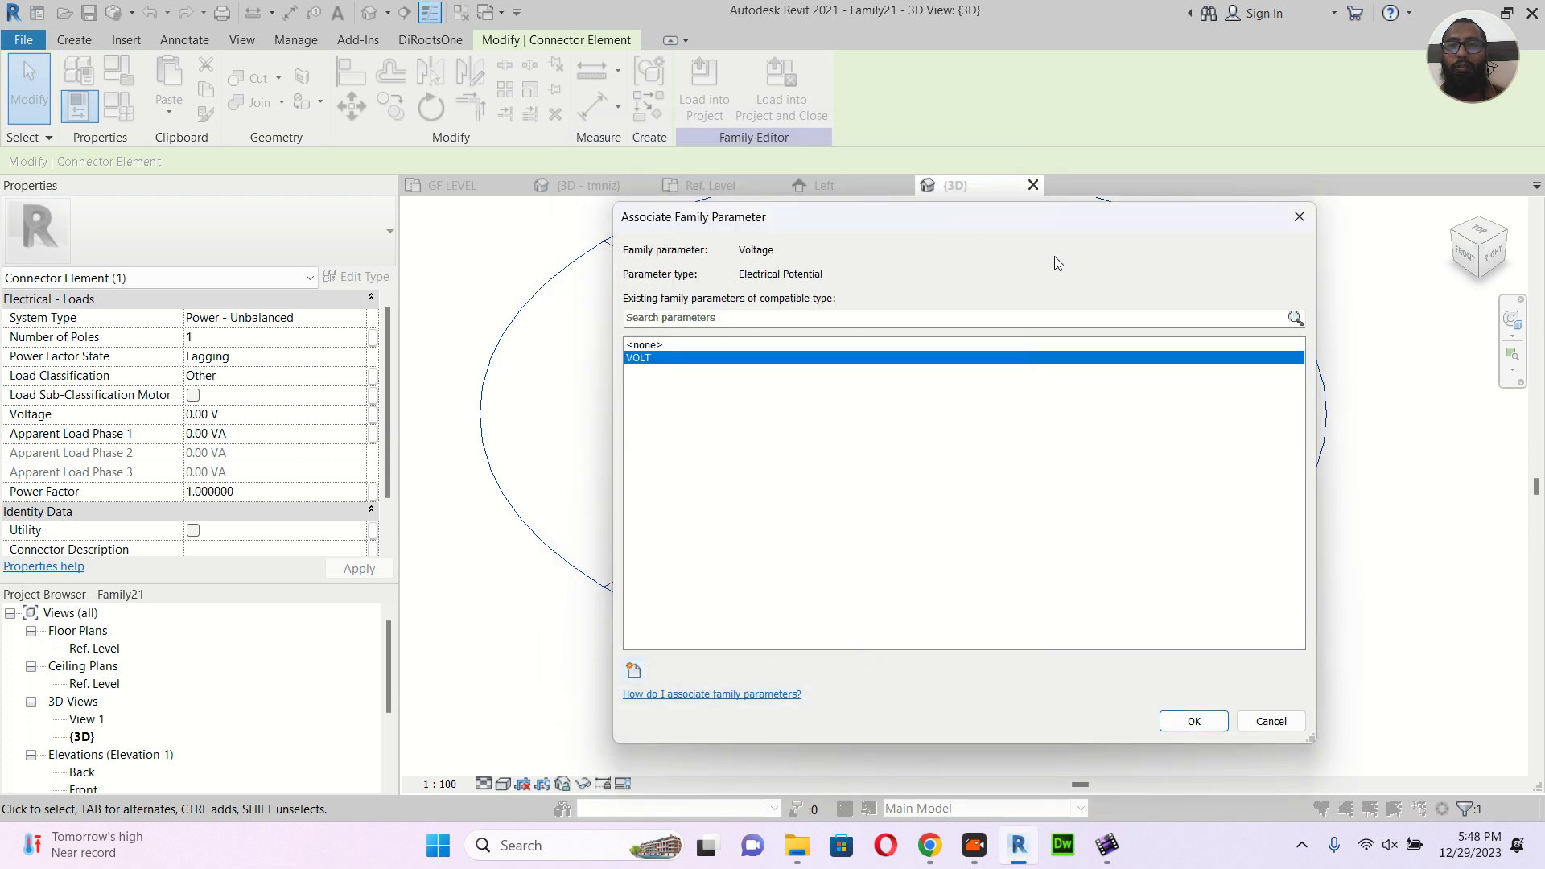
{"action": "left_click_drag", "start_coordinate": [1050, 222], "coordinate": [977, 116]}
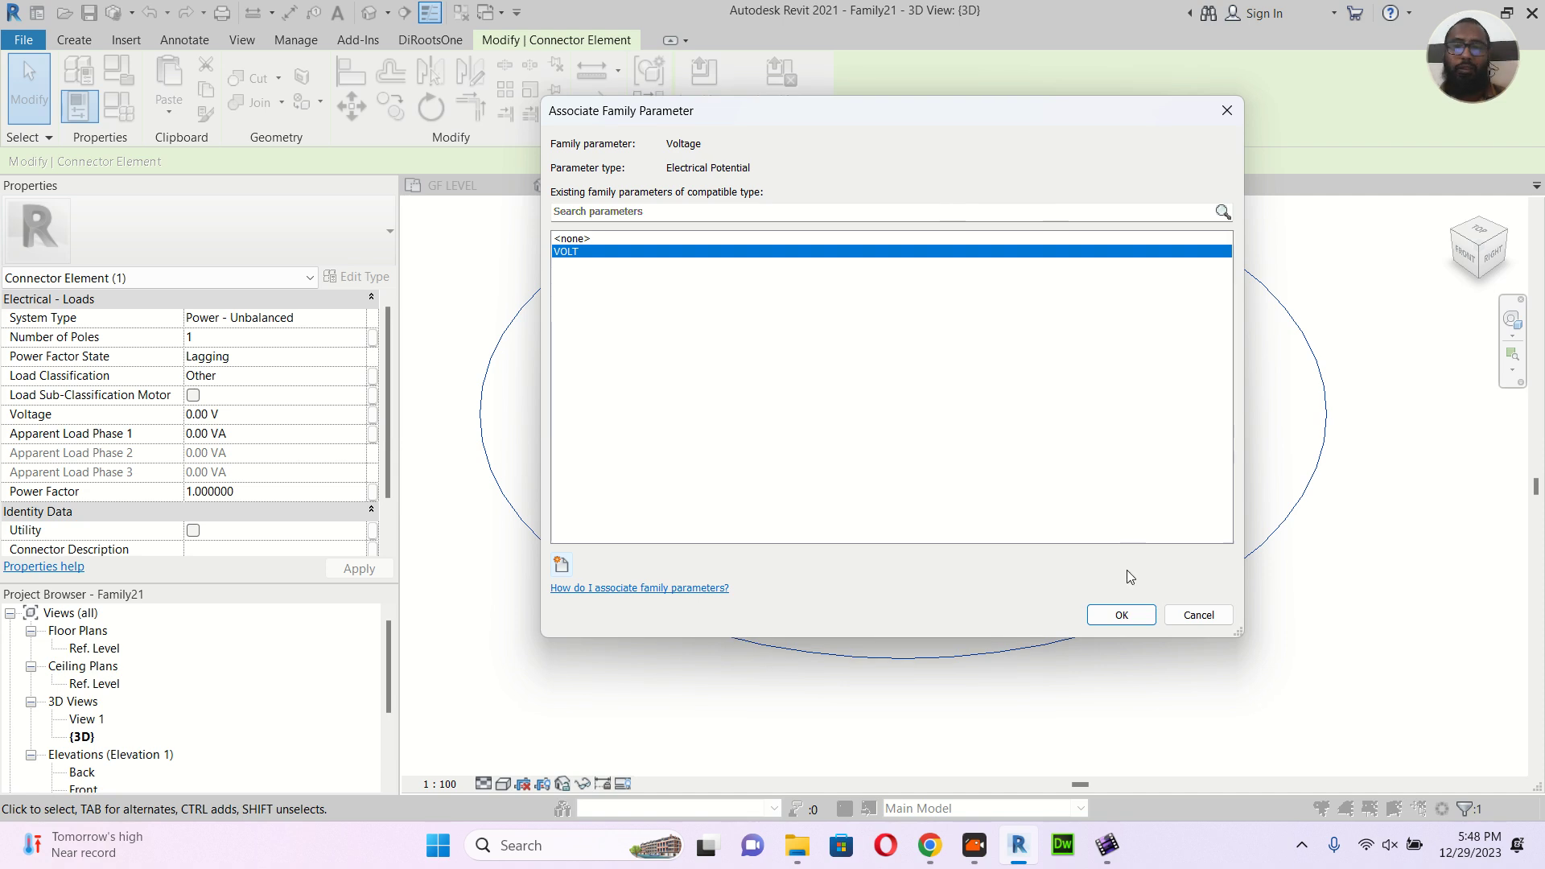
{"action": "left_click", "coordinate": [1123, 616]}
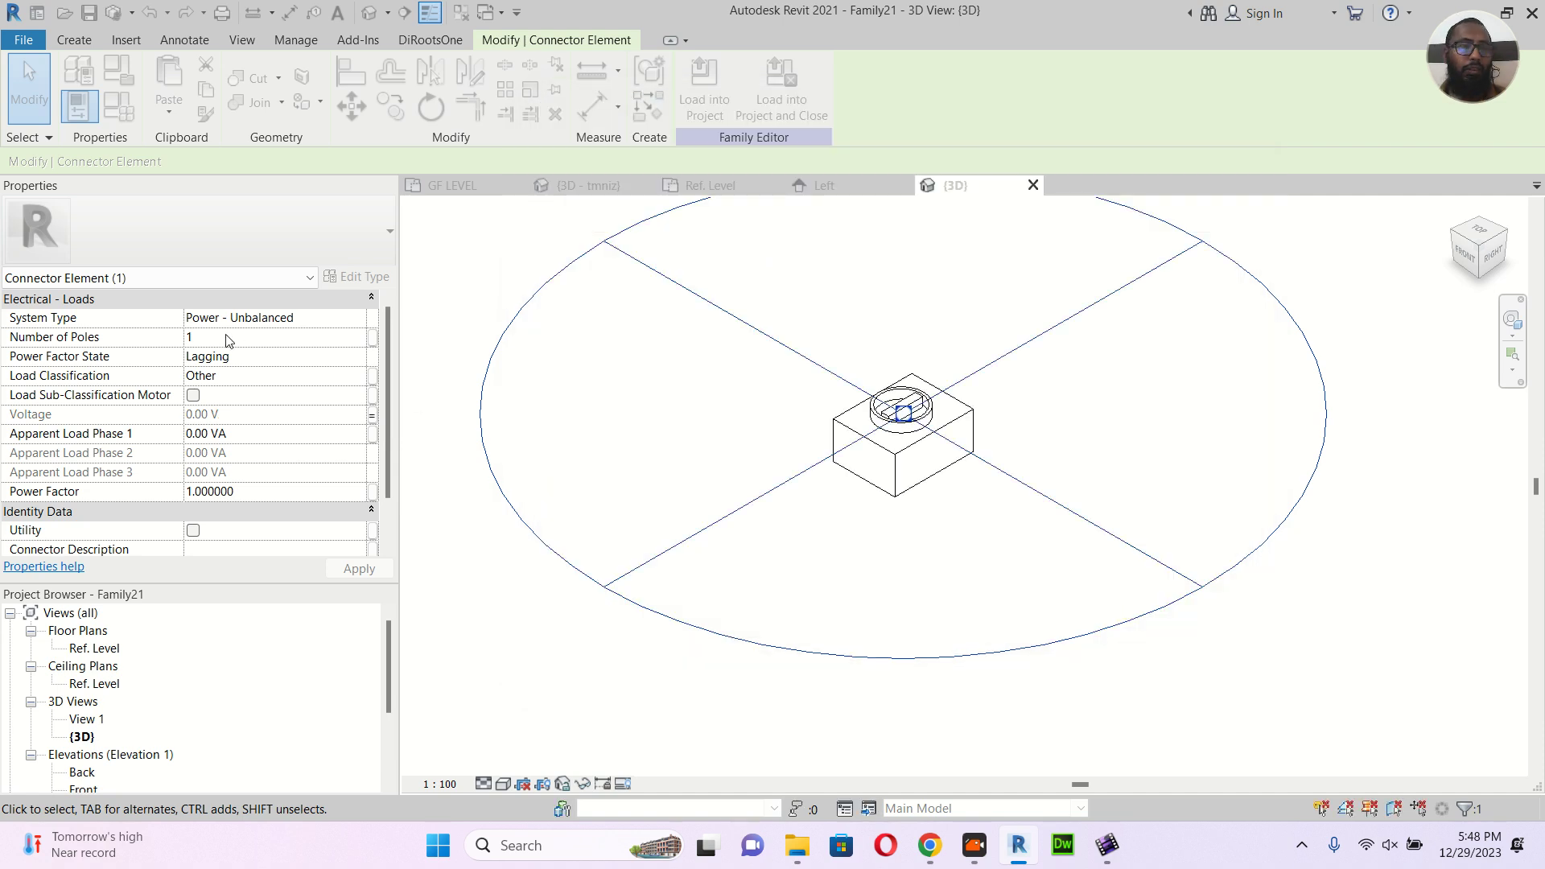
Associate the connector's Number of Poles with a new instance family parameter named NUMBER POLE
{"action": "left_click", "coordinate": [374, 338]}
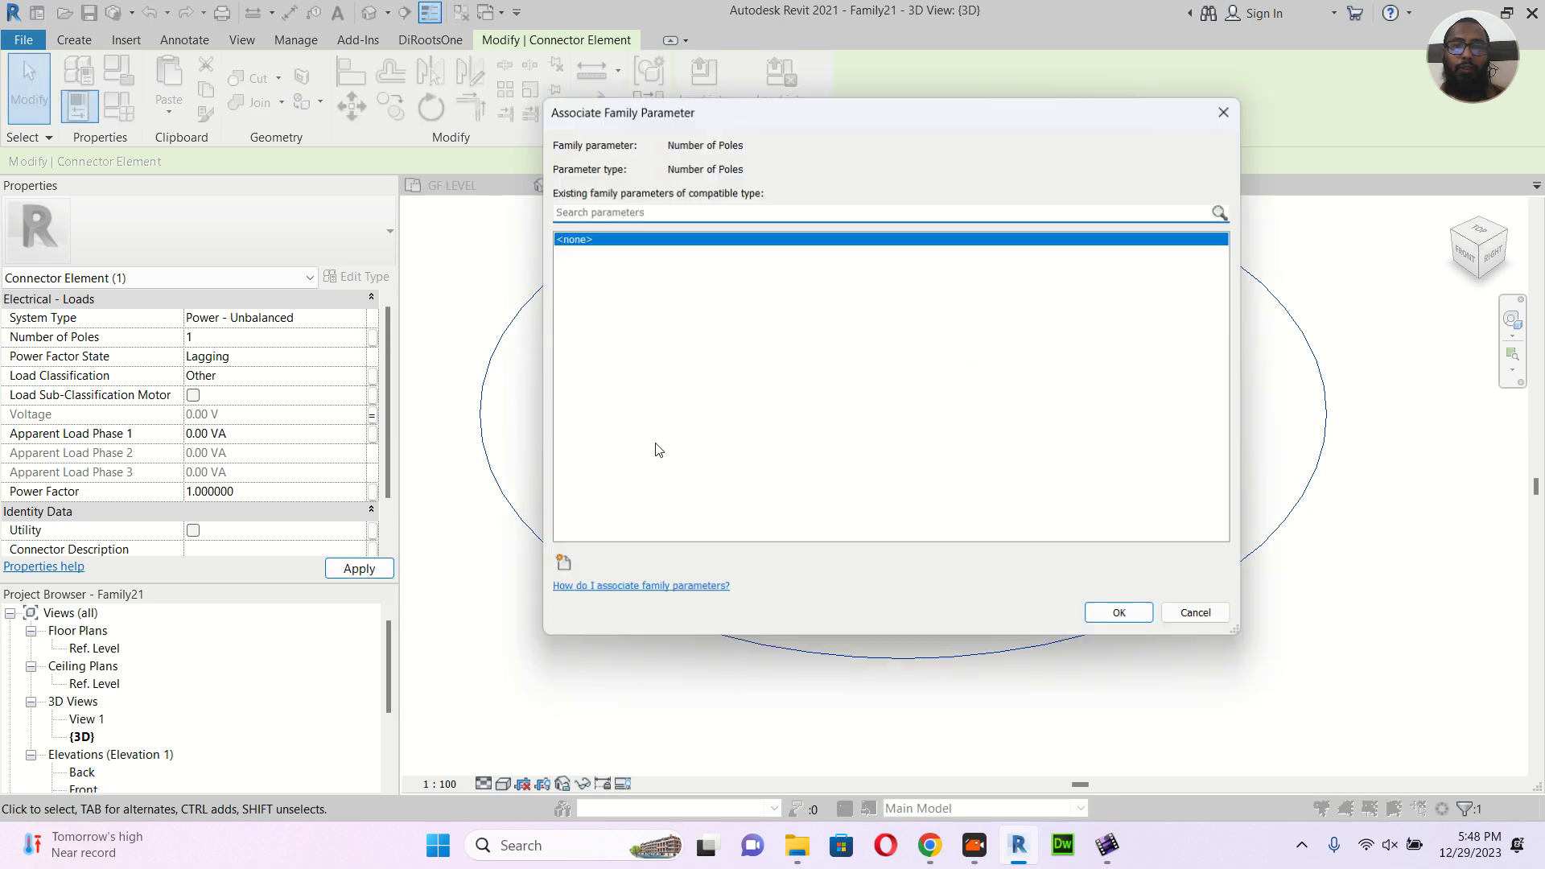
{"action": "left_click", "coordinate": [562, 564]}
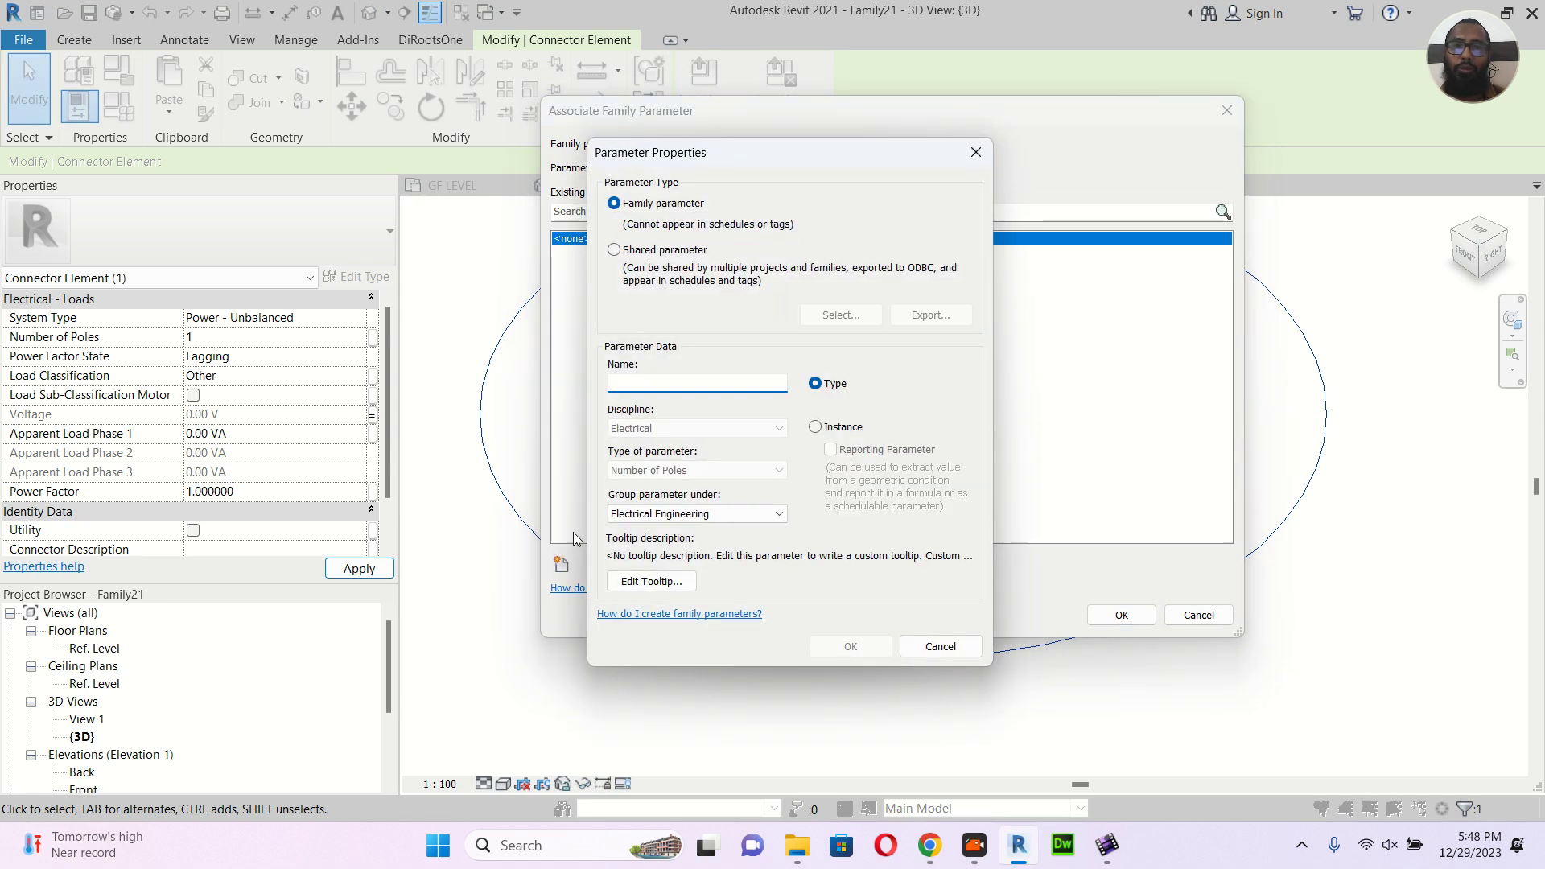
{"action": "left_click", "coordinate": [841, 427]}
{"action": "left_click", "coordinate": [705, 382]}
{"action": "type", "text": "NUMBER POLE"}
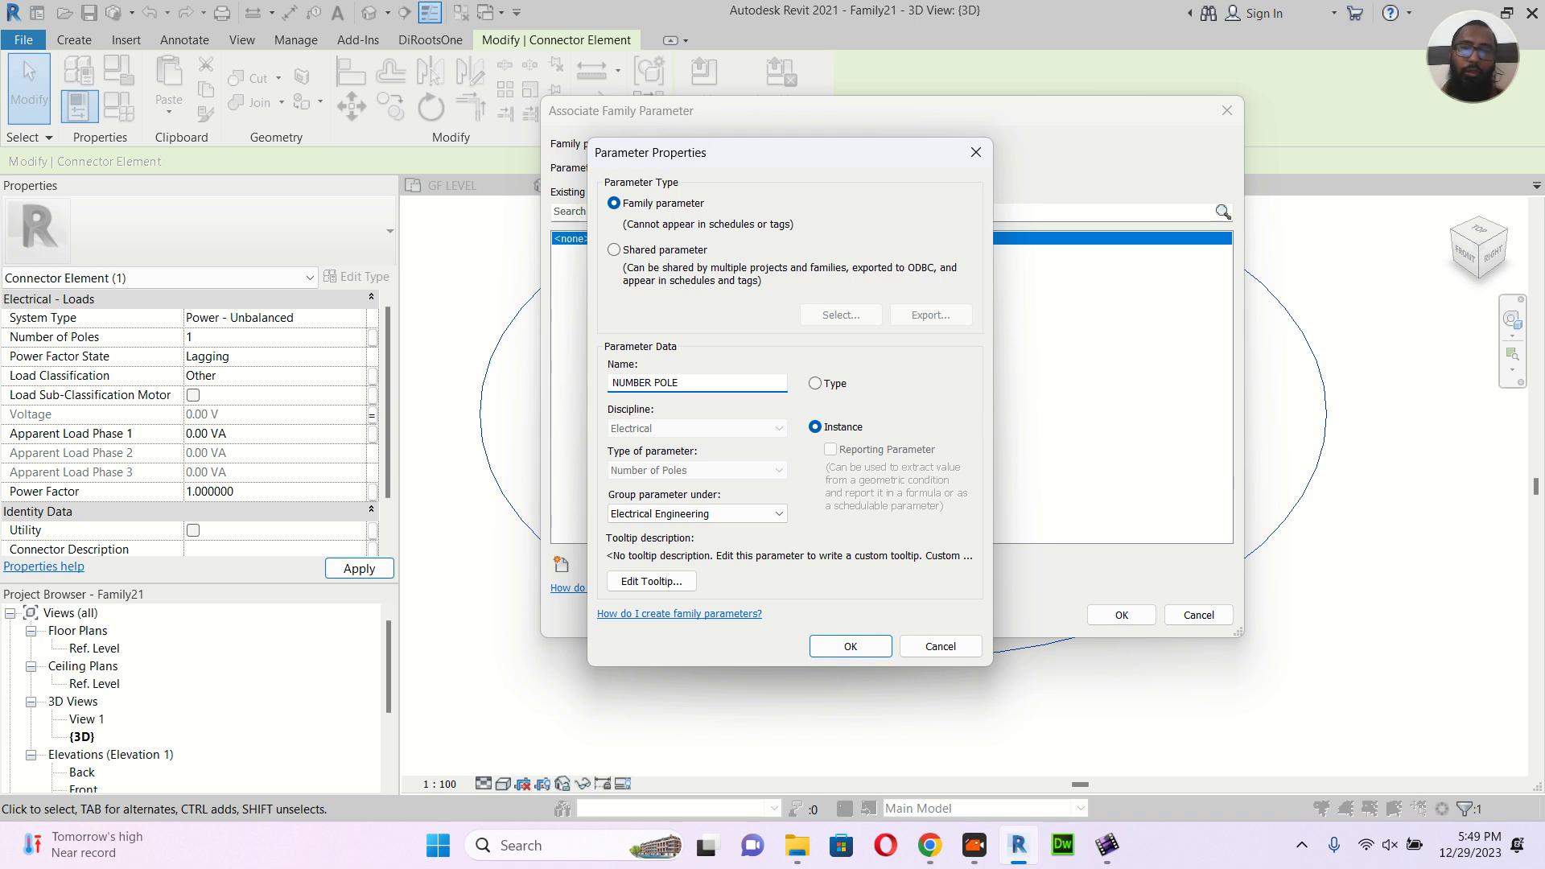
{"action": "left_click", "coordinate": [811, 644]}
{"action": "left_click", "coordinate": [1120, 616]}
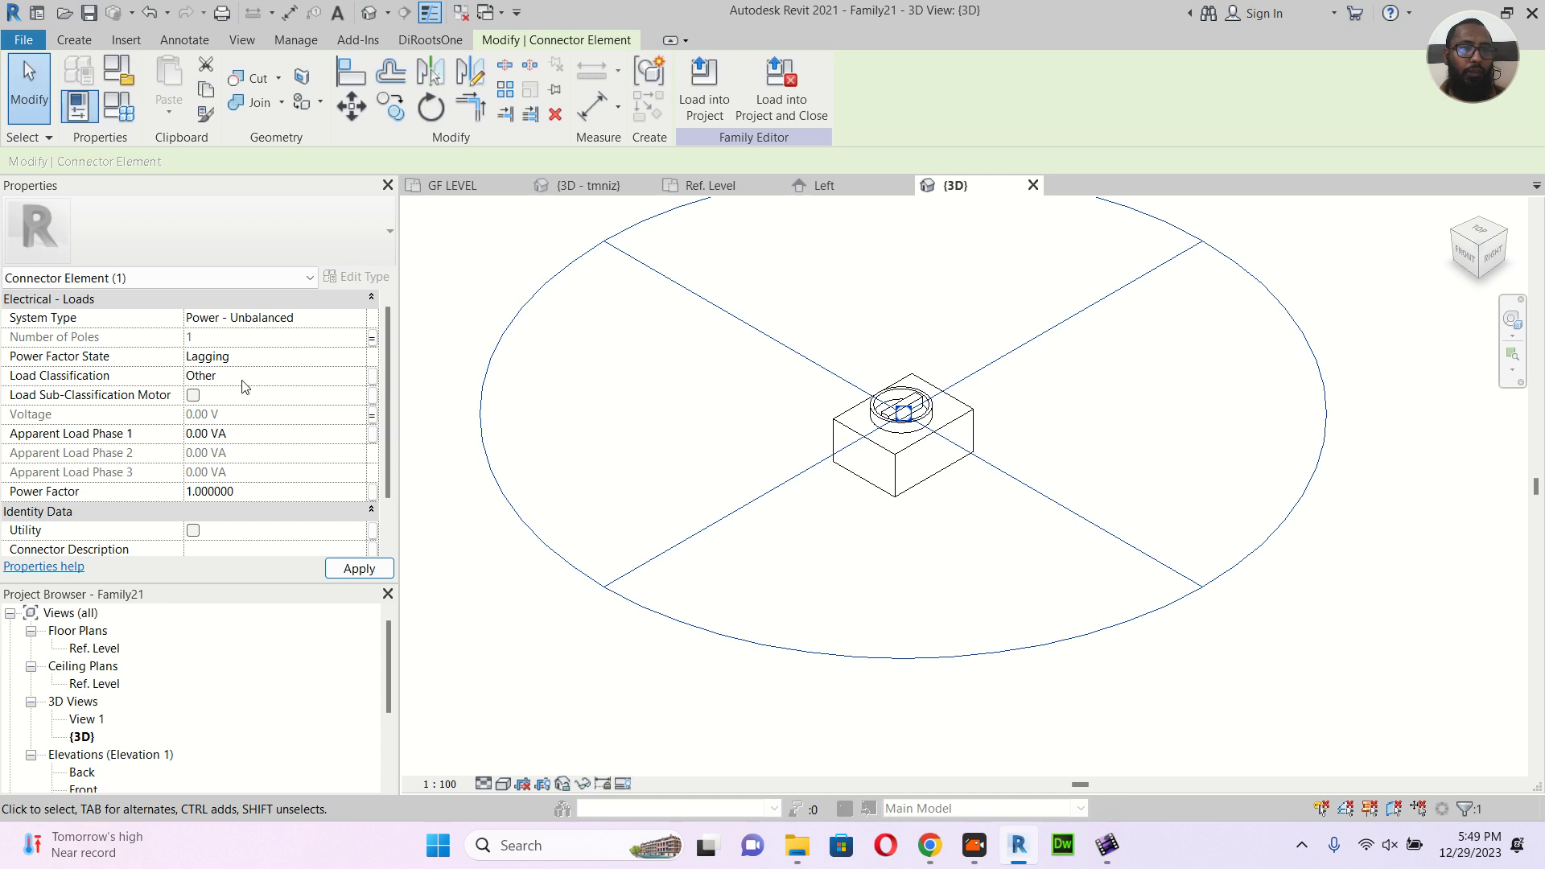
Associate the electrical connector's Load Classification with a new instance family parameter named LCS
{"action": "left_click", "coordinate": [375, 379]}
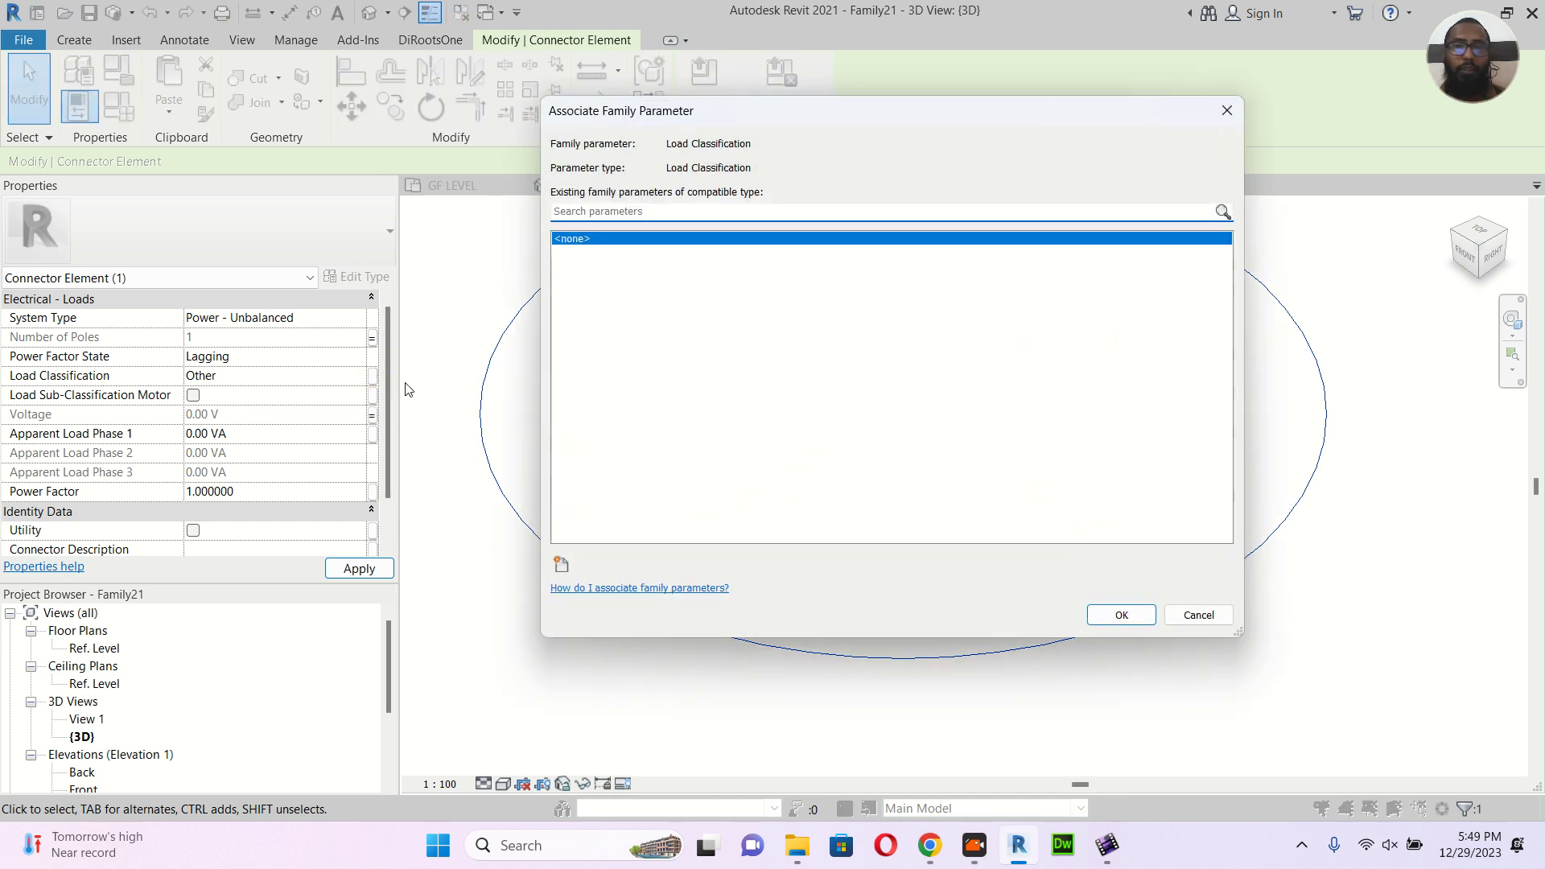
{"action": "left_click", "coordinate": [563, 566]}
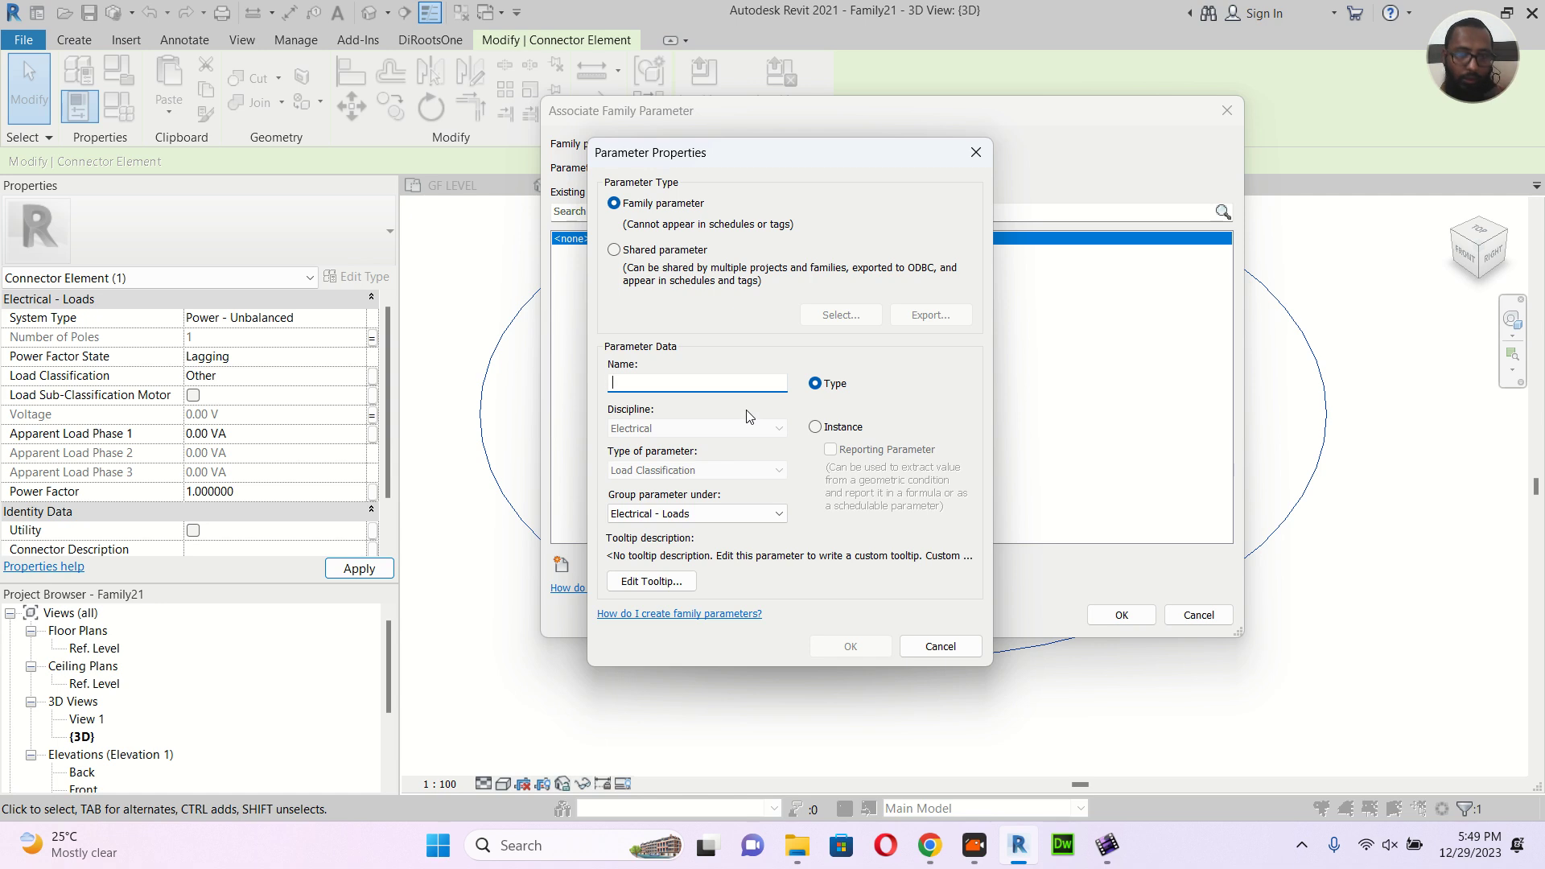
{"action": "left_click", "coordinate": [817, 428]}
{"action": "left_click", "coordinate": [690, 387]}
{"action": "type", "text": "LCS"}
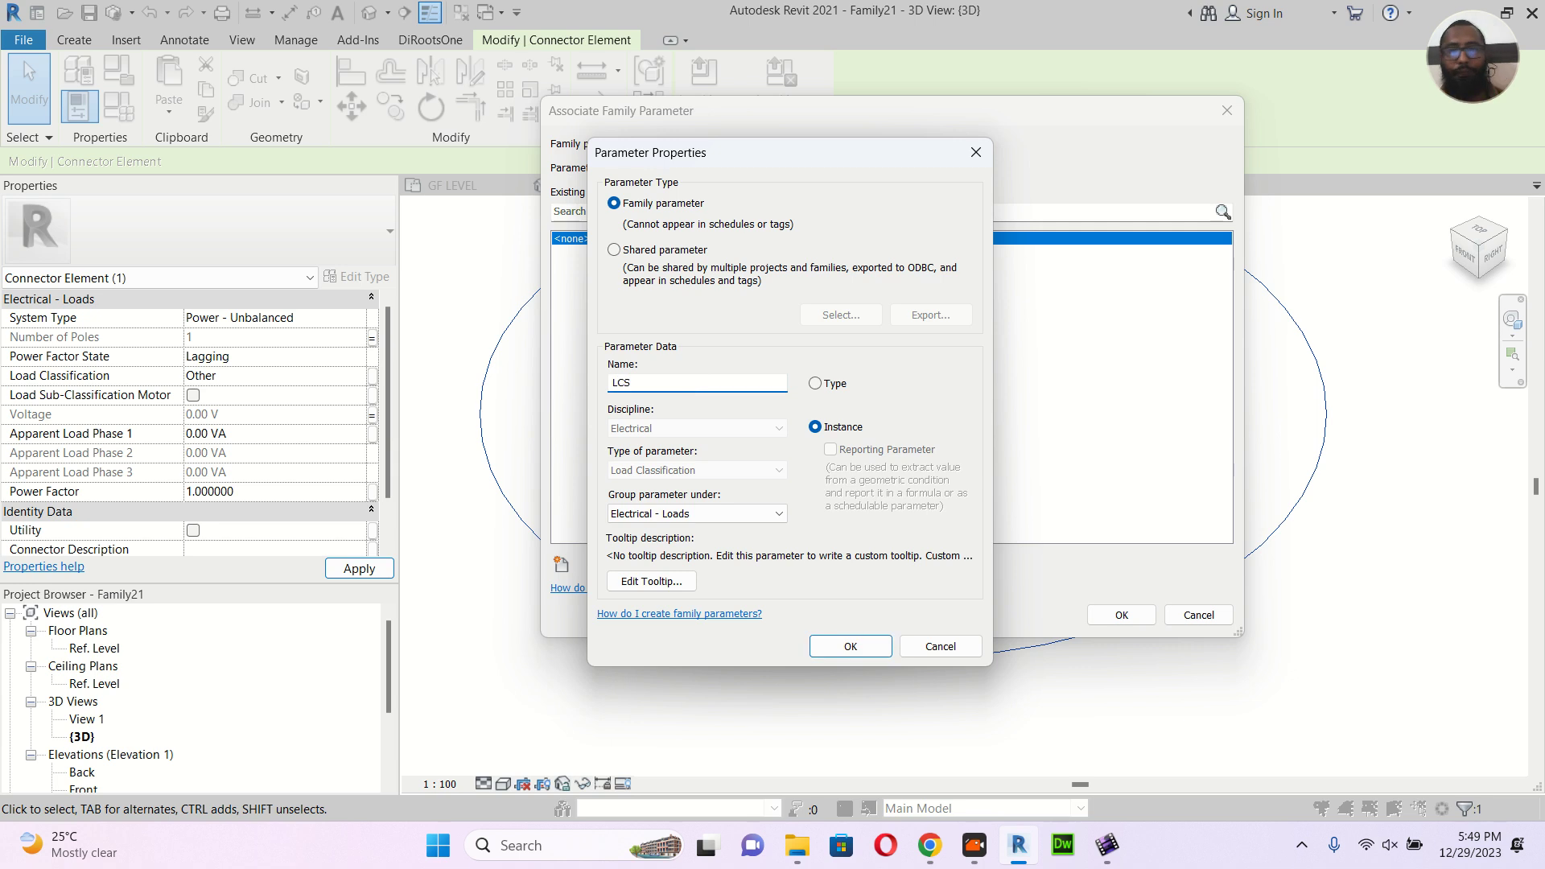
{"action": "left_click", "coordinate": [828, 645]}
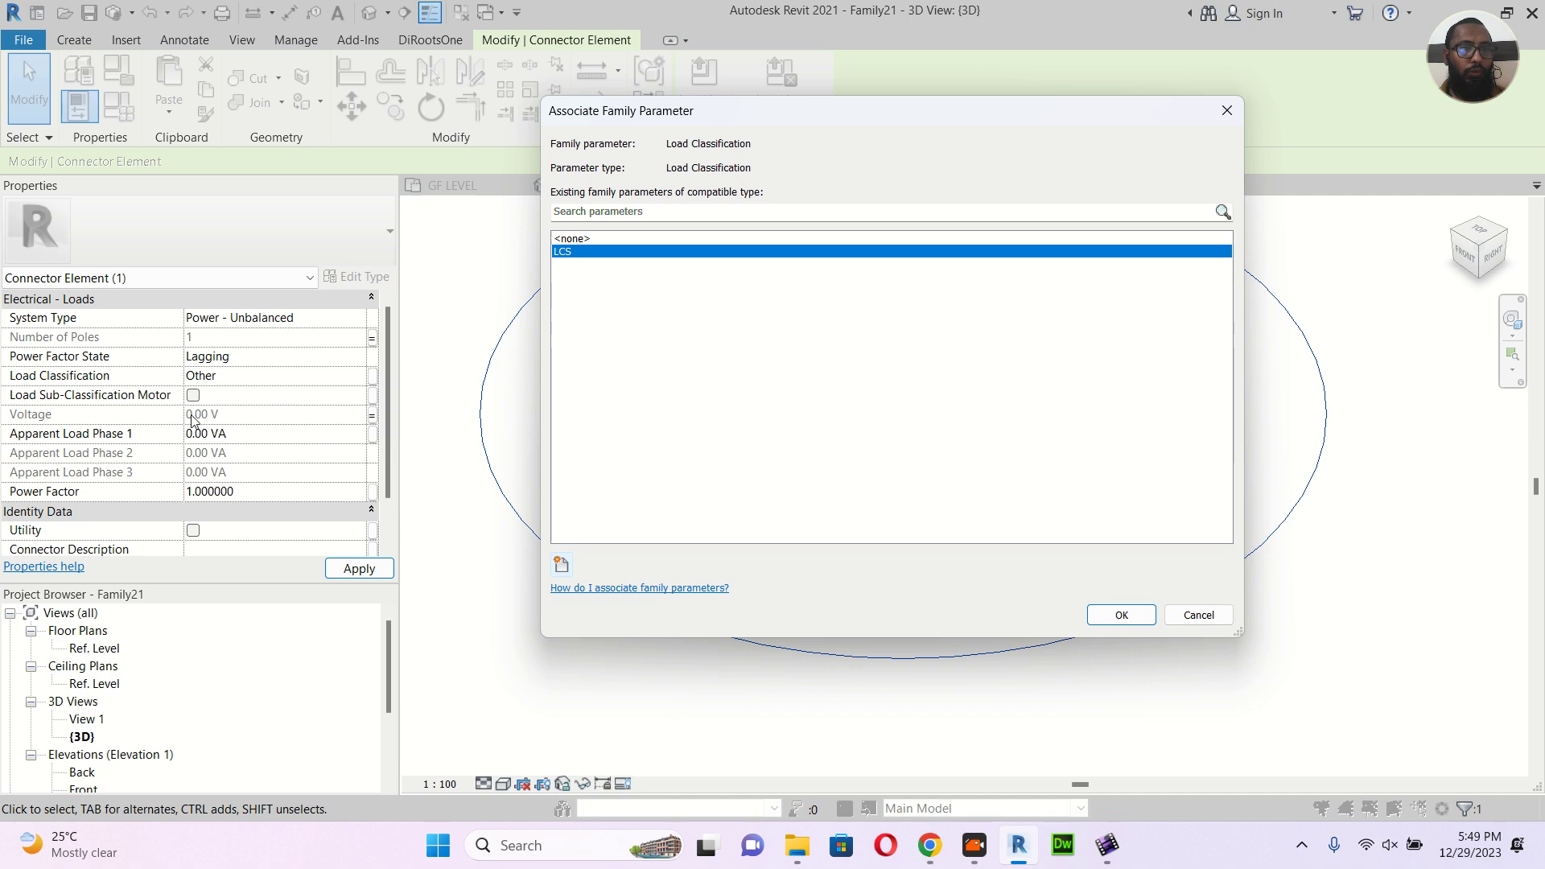
{"action": "left_click", "coordinate": [1097, 616]}
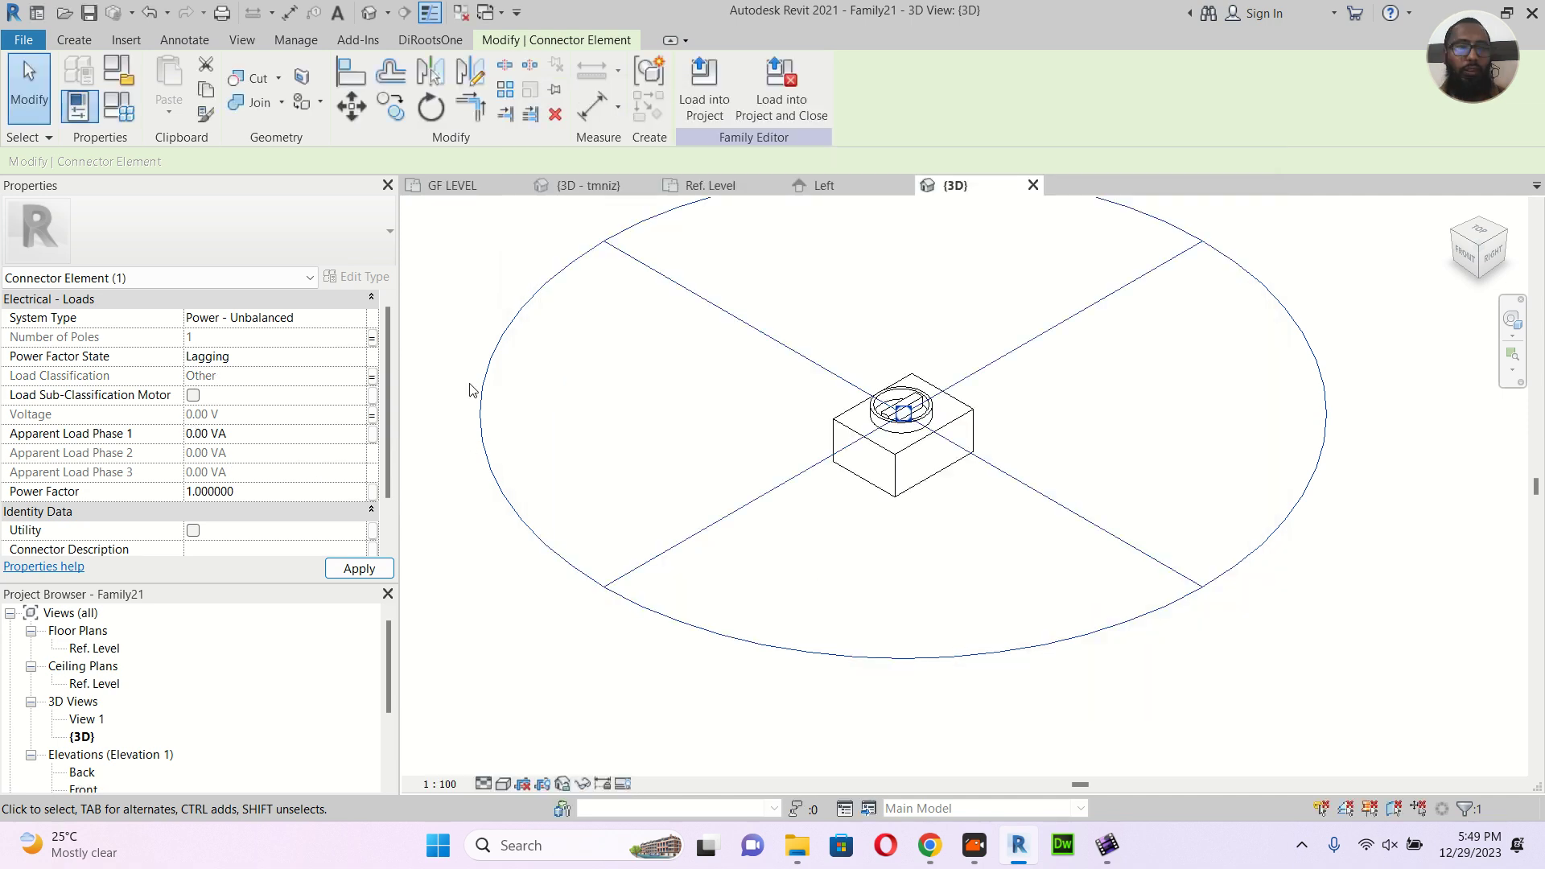
Enable Maintain Annotation Orientation for the family and open the Ref. Level floor plan
{"action": "left_click", "coordinate": [472, 323]}
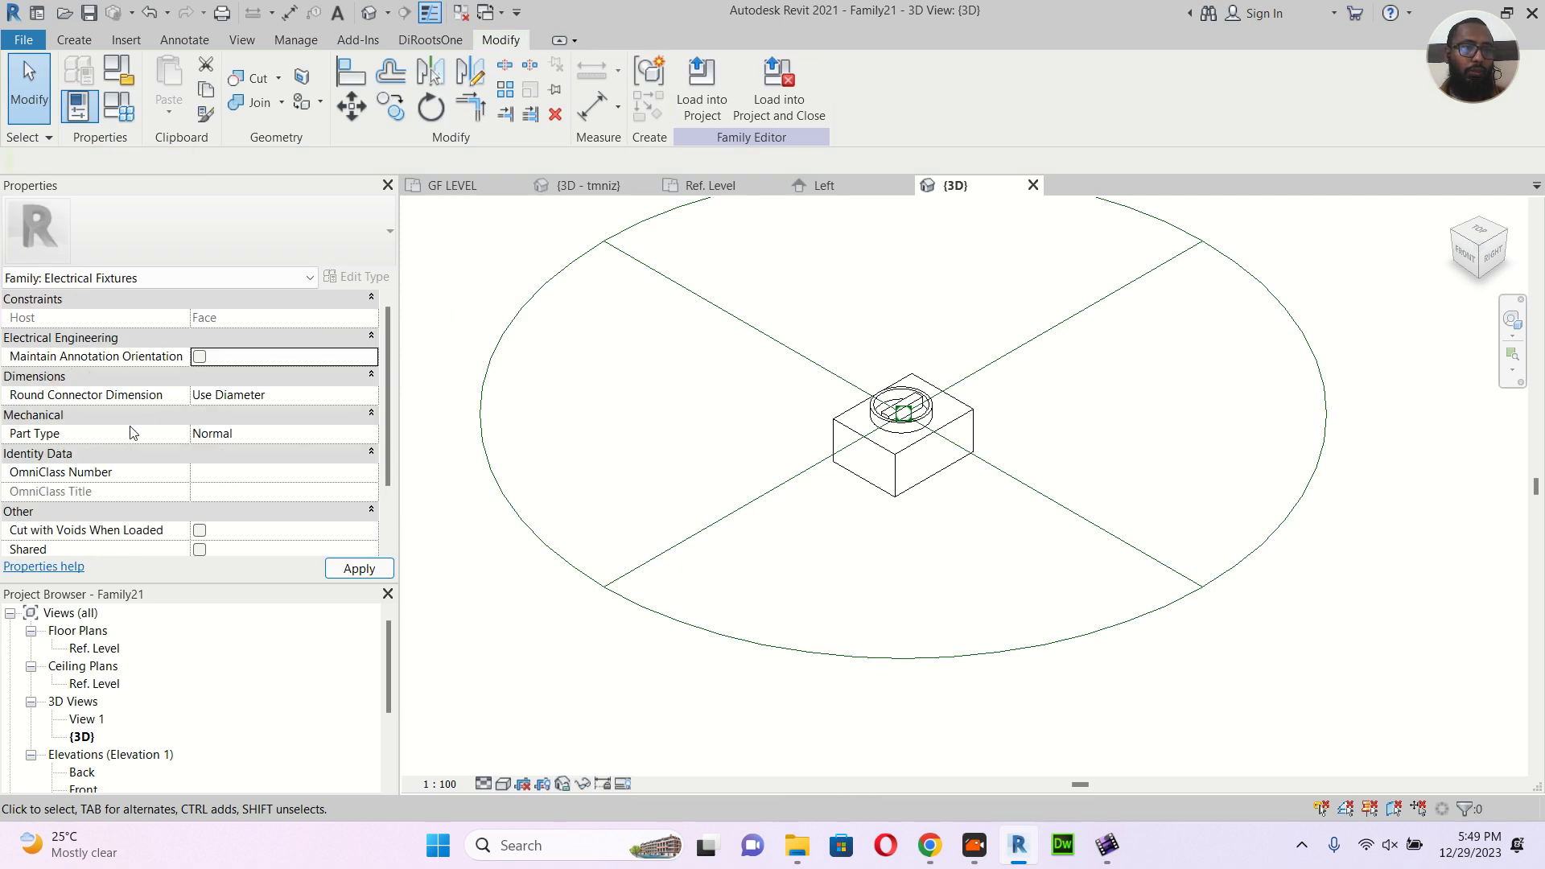
{"action": "left_click", "coordinate": [200, 357]}
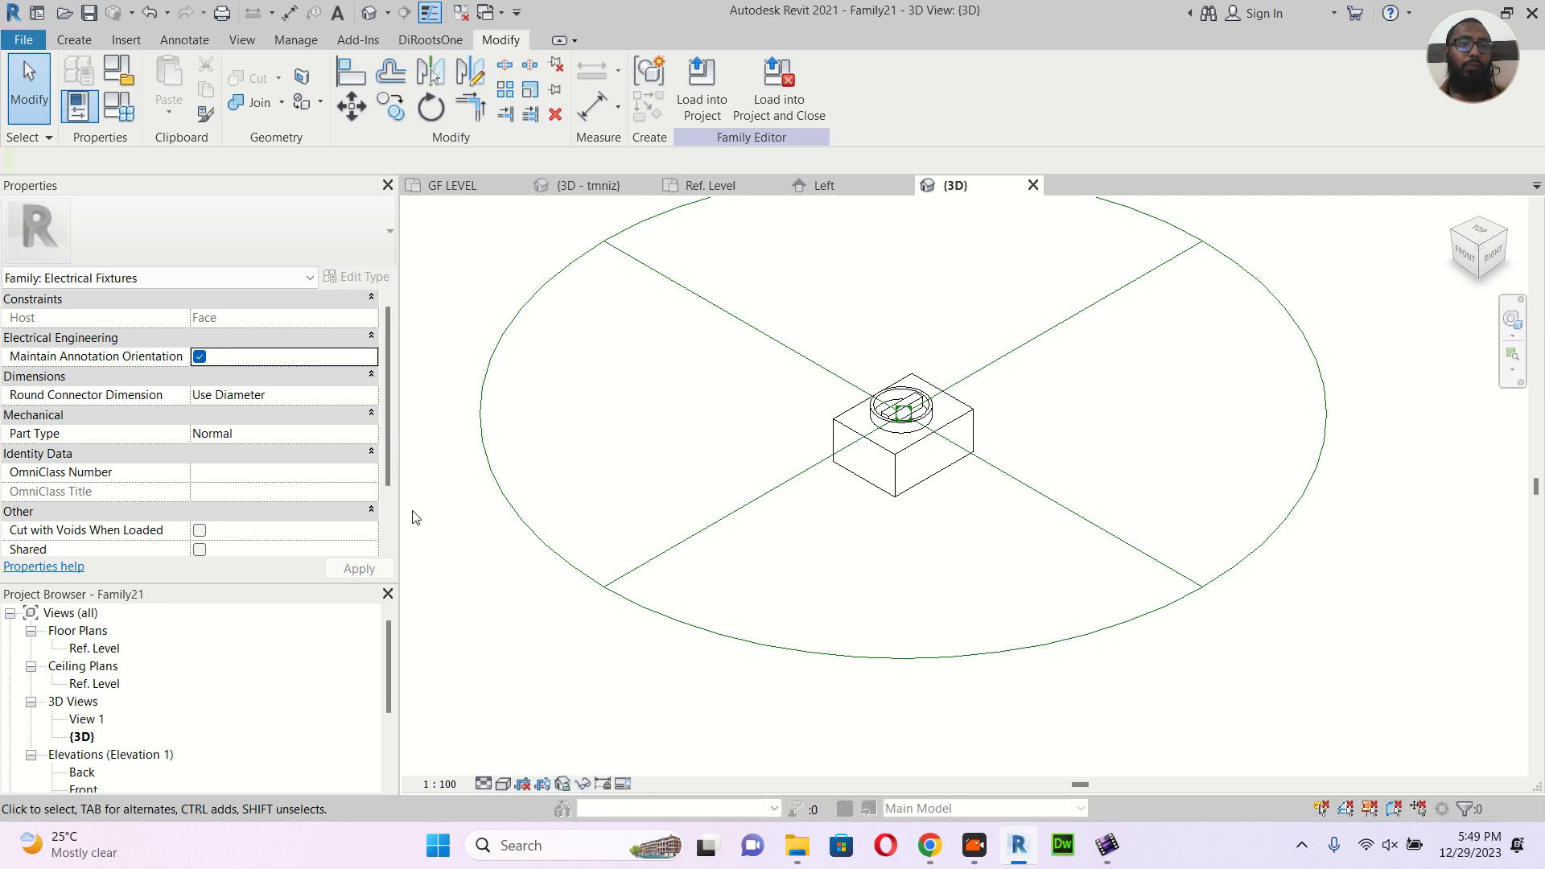
{"action": "left_click", "coordinate": [90, 650]}
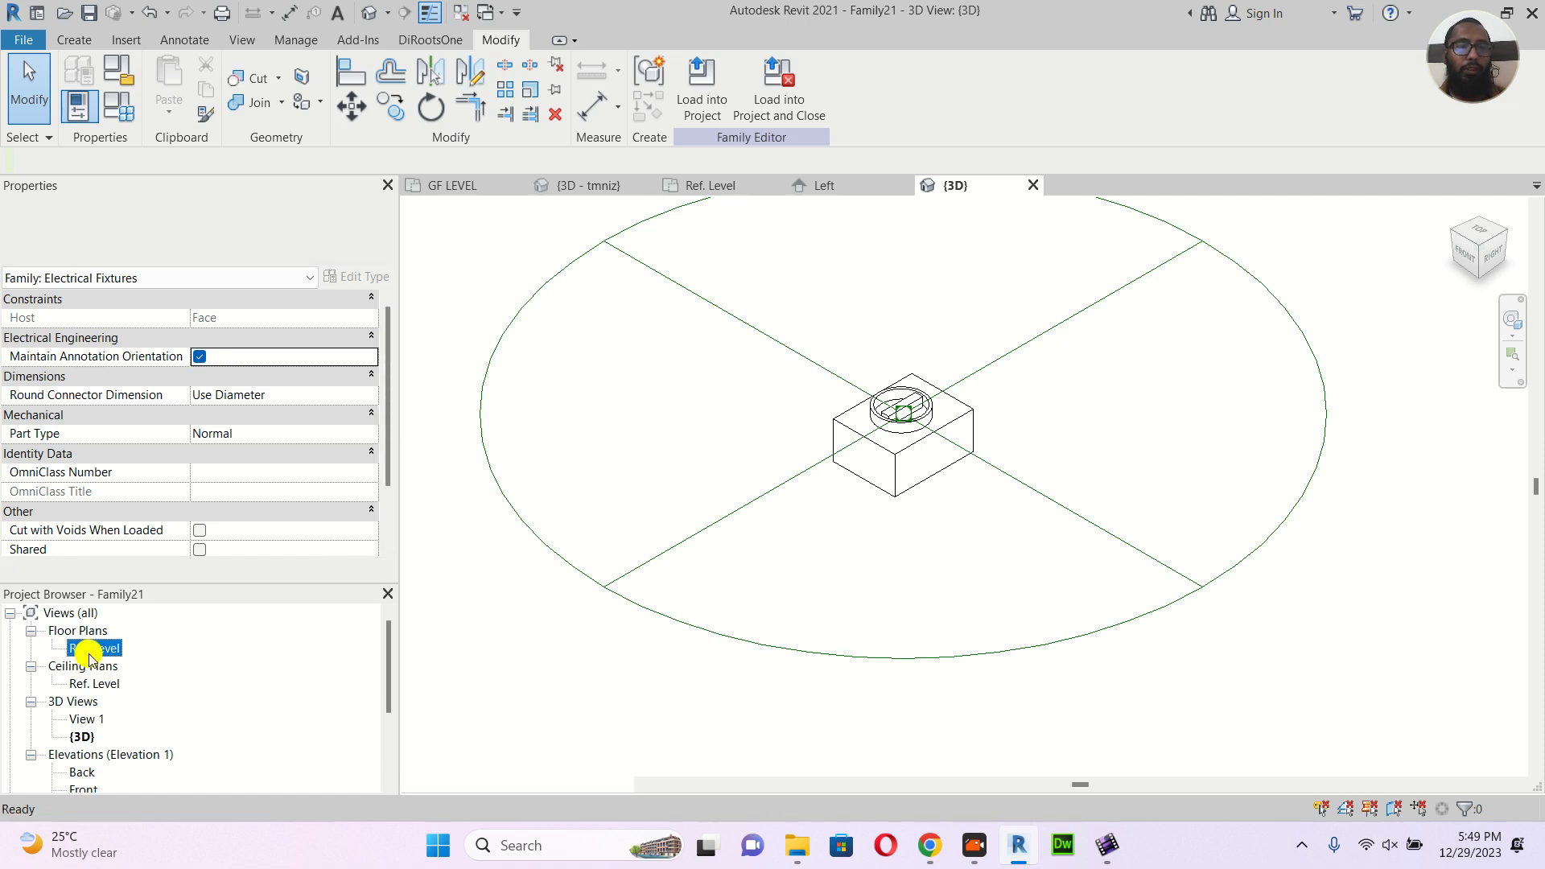
{"action": "double_click", "coordinate": [90, 654]}
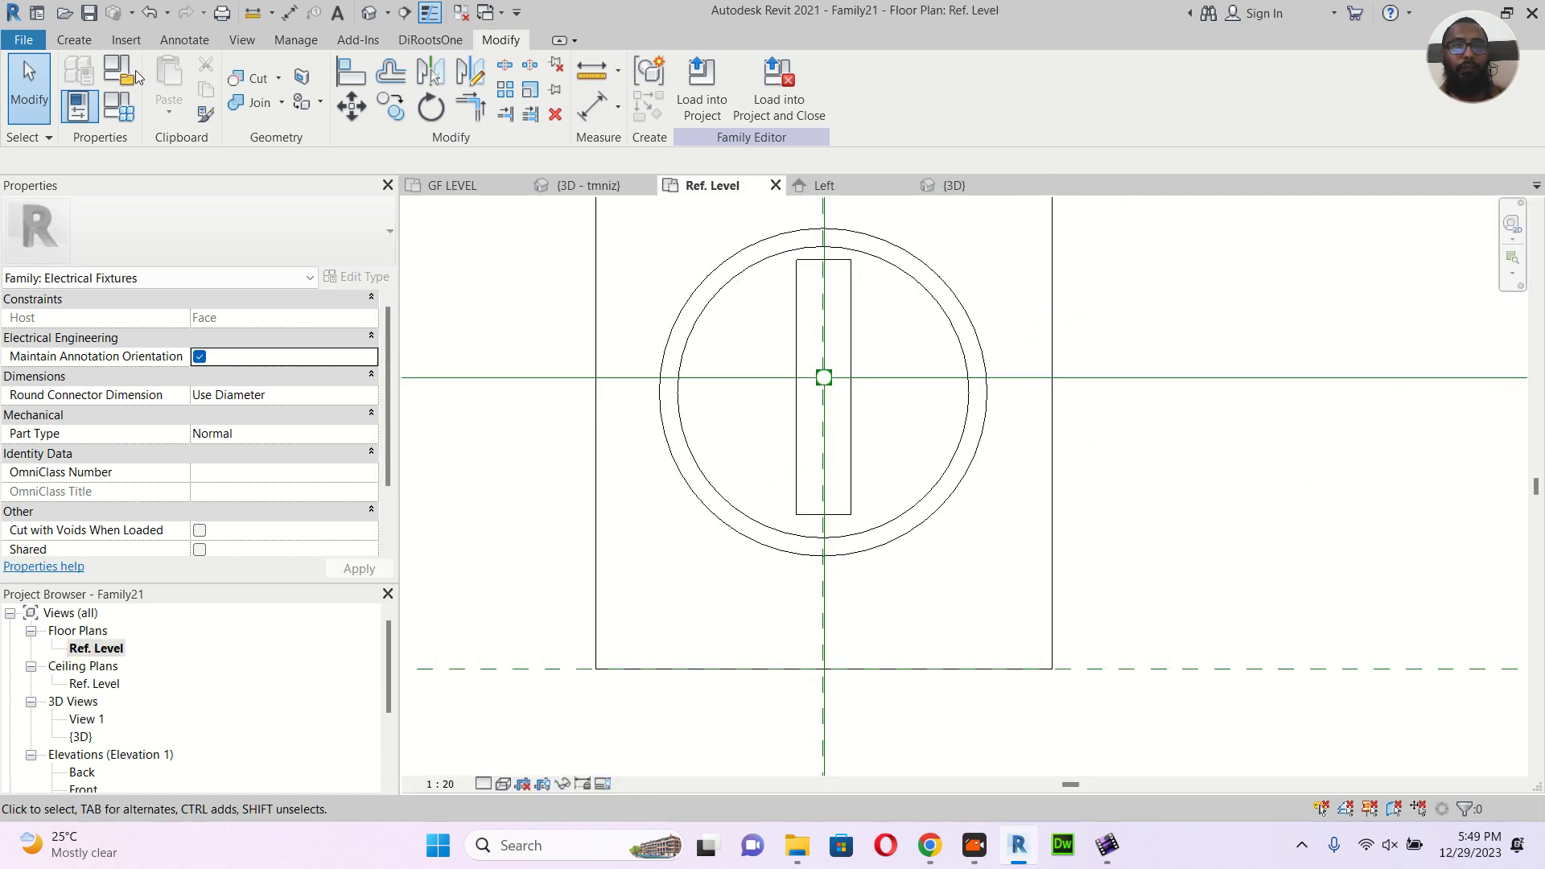
Save the family as ISOLATOR in the REVIT CLASS folder
{"action": "left_click", "coordinate": [90, 24]}
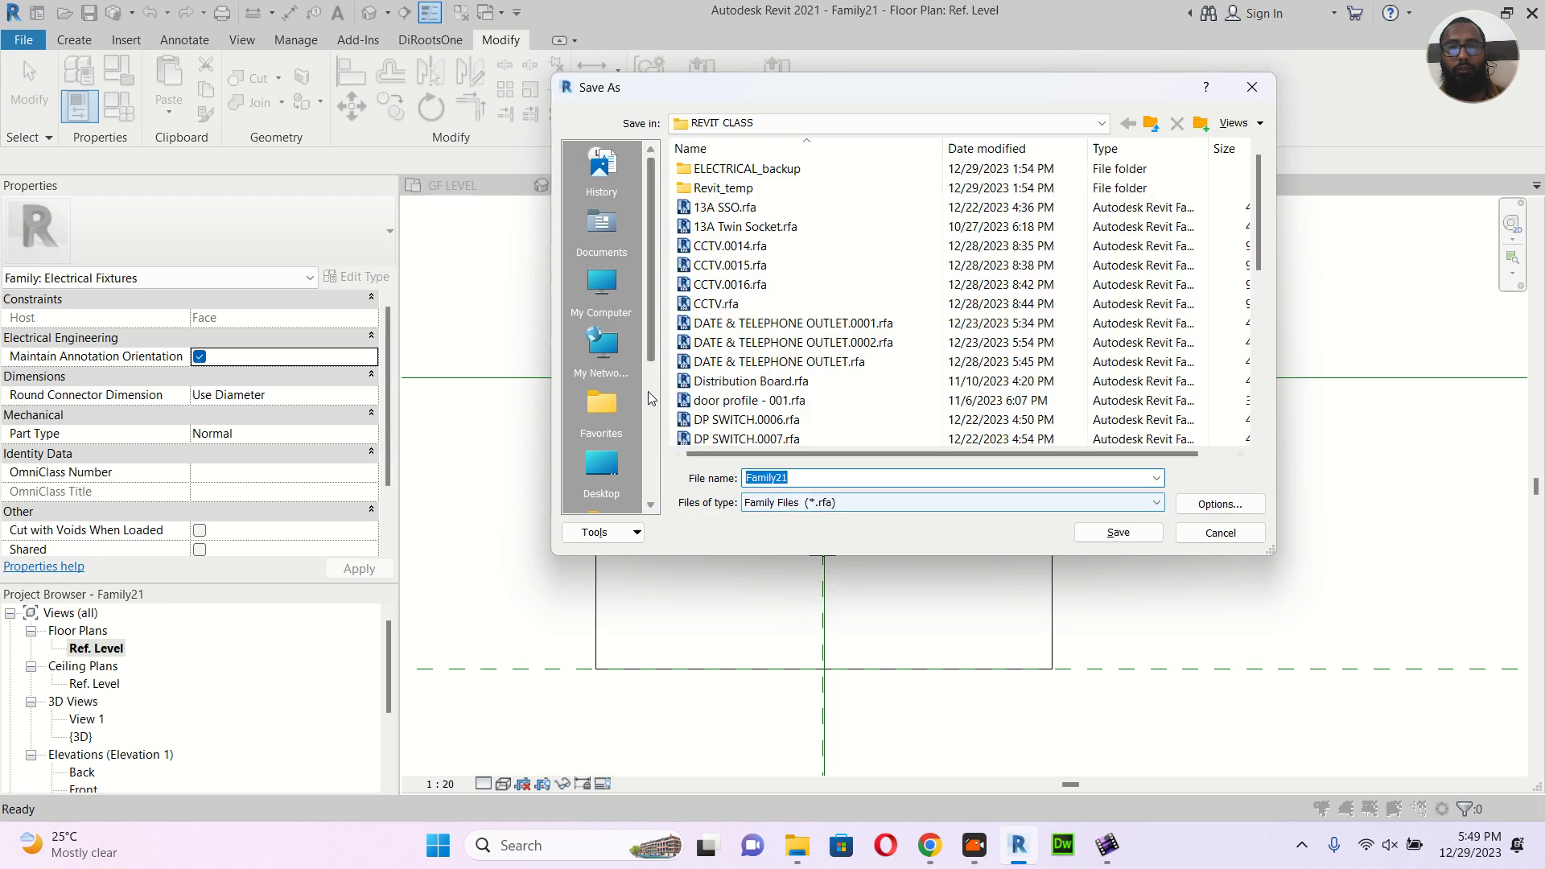
{"action": "type", "text": "IS"}
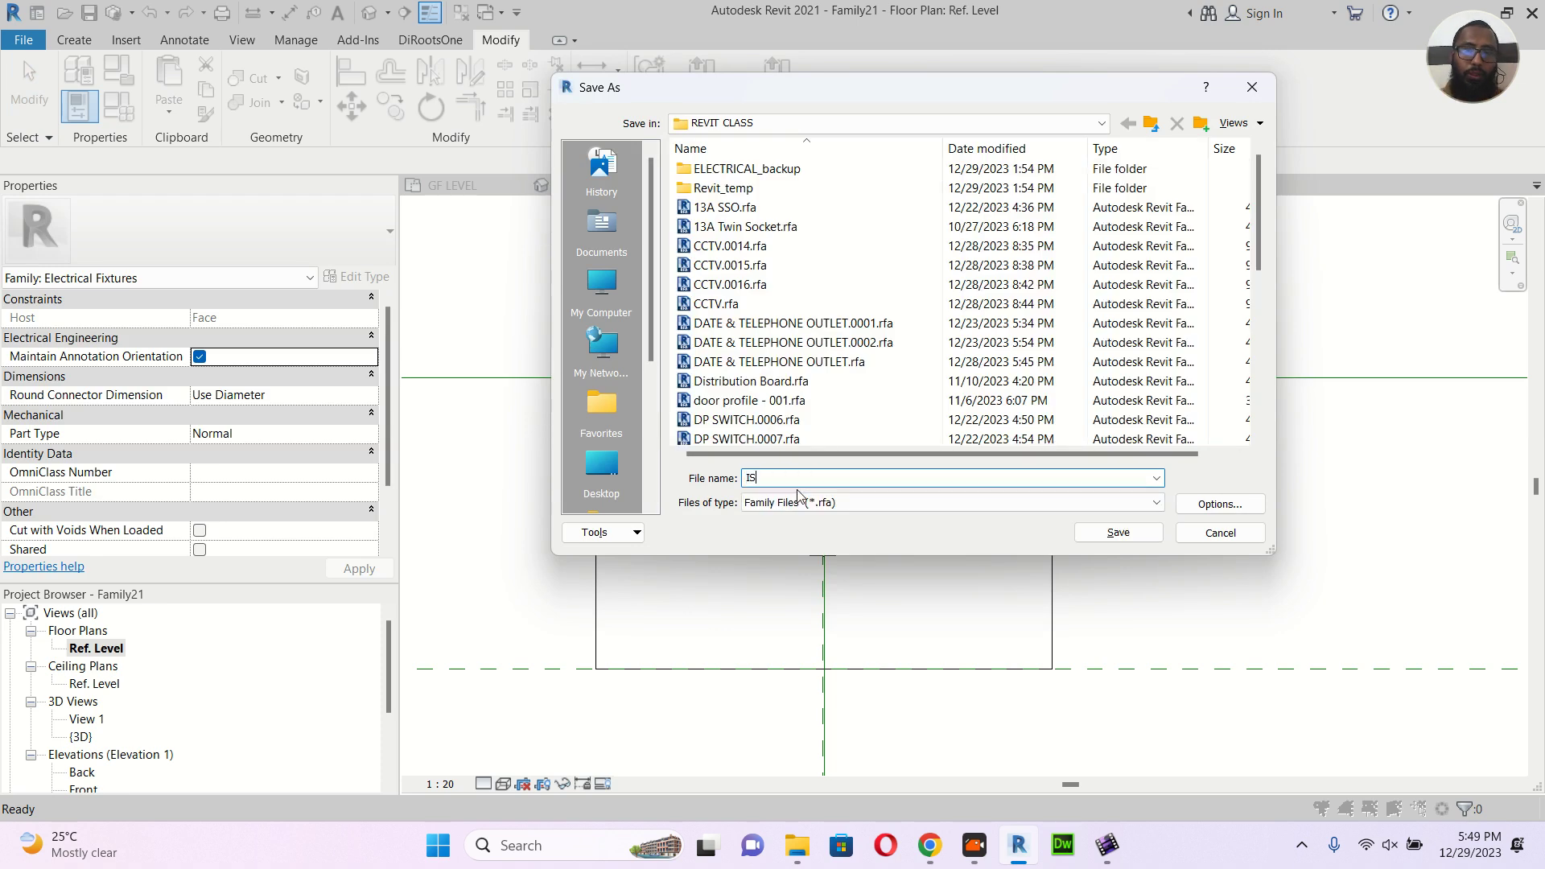
{"action": "type", "text": "OLA"}
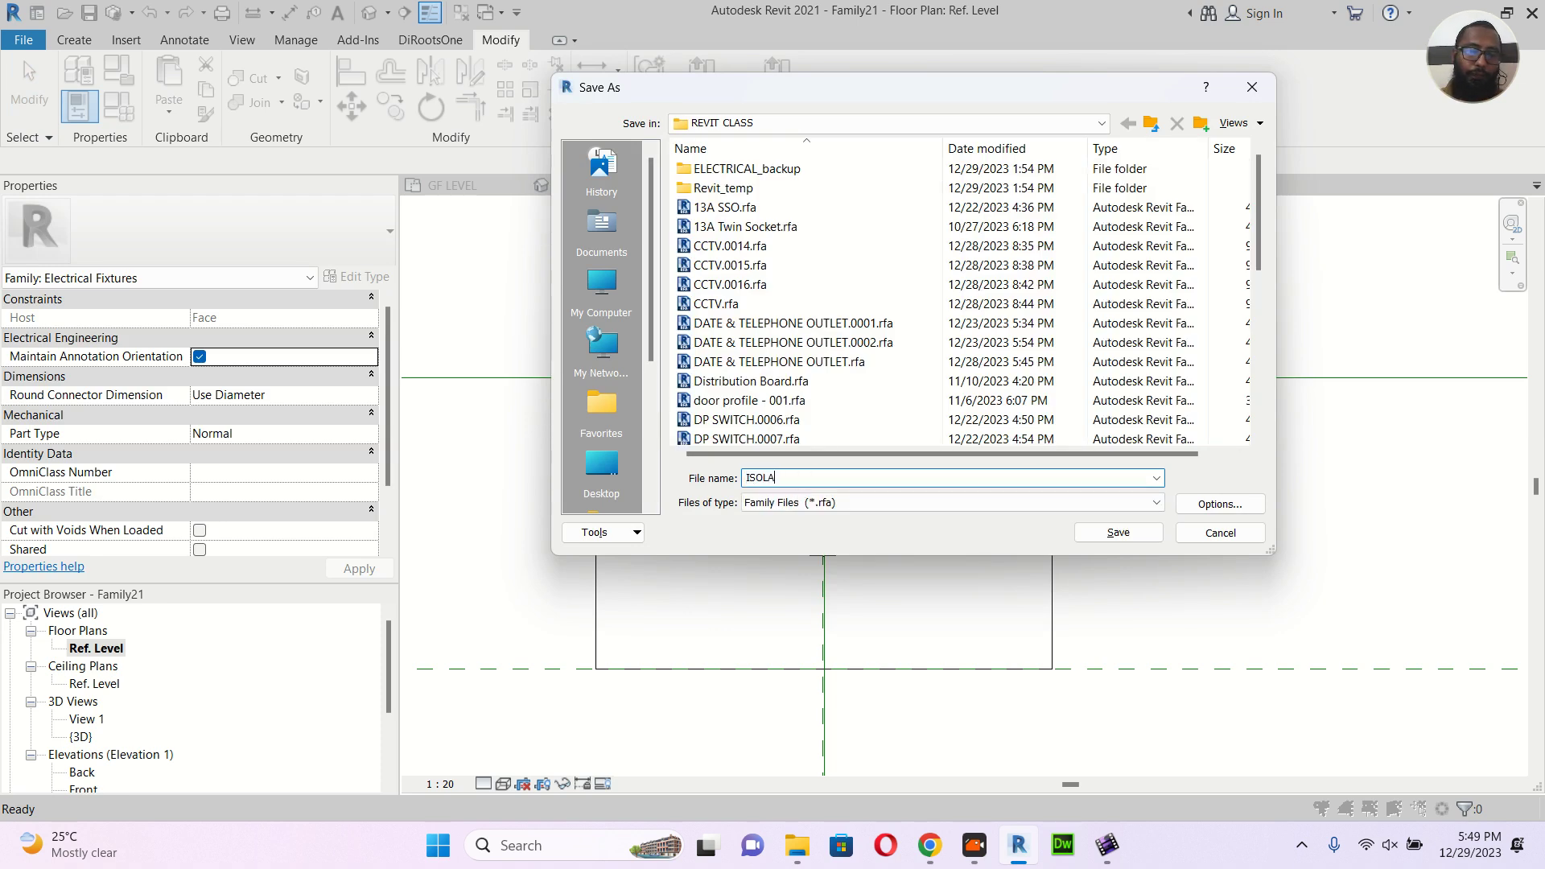
{"action": "type", "text": "TOR"}
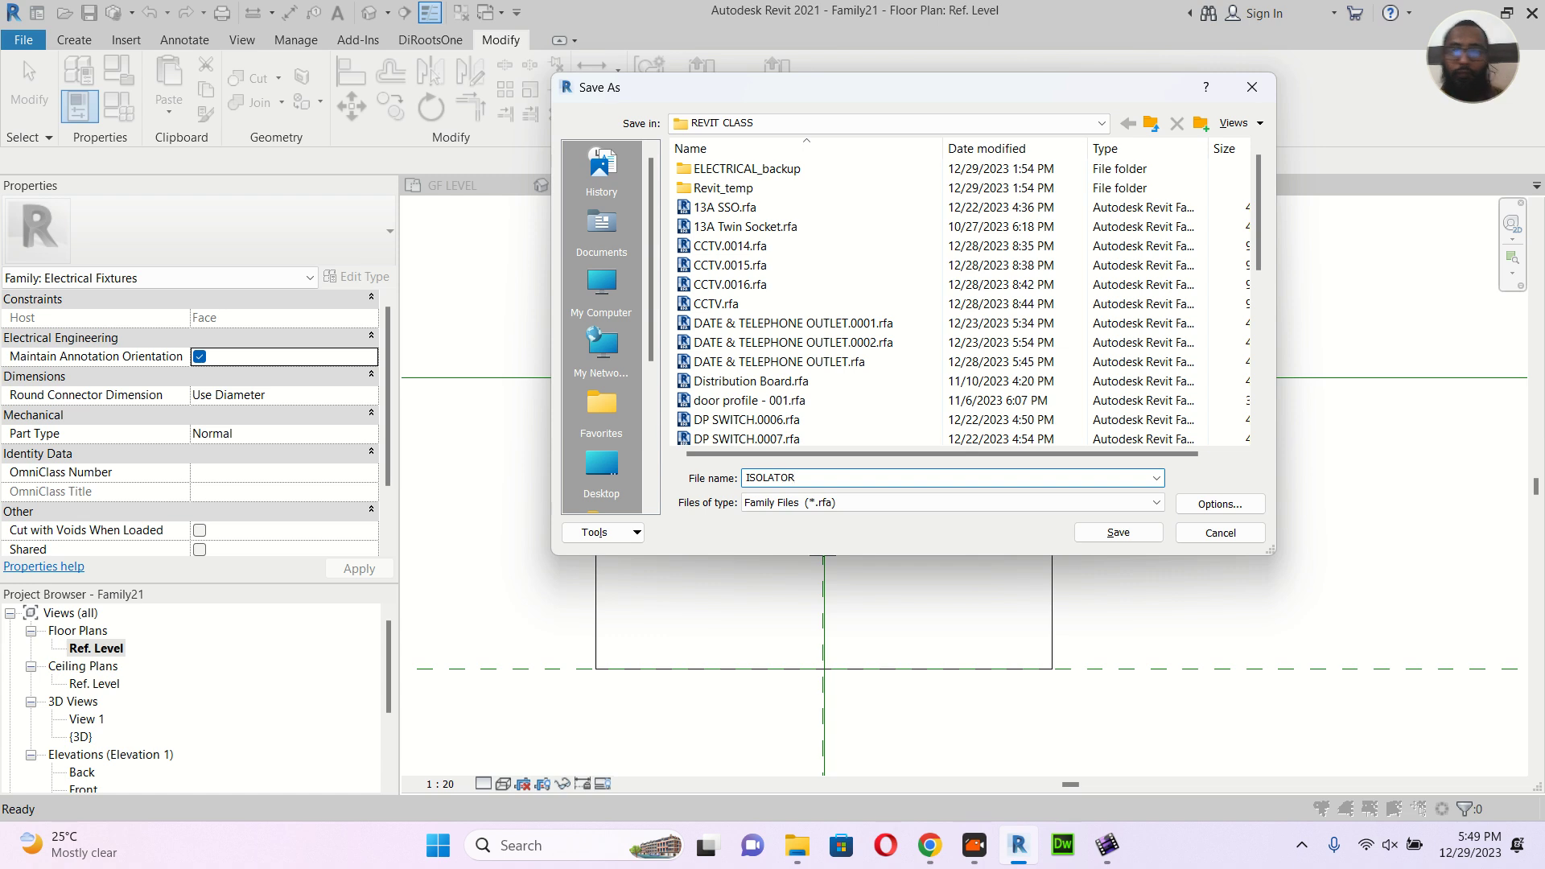
{"action": "left_click", "coordinate": [1119, 533]}
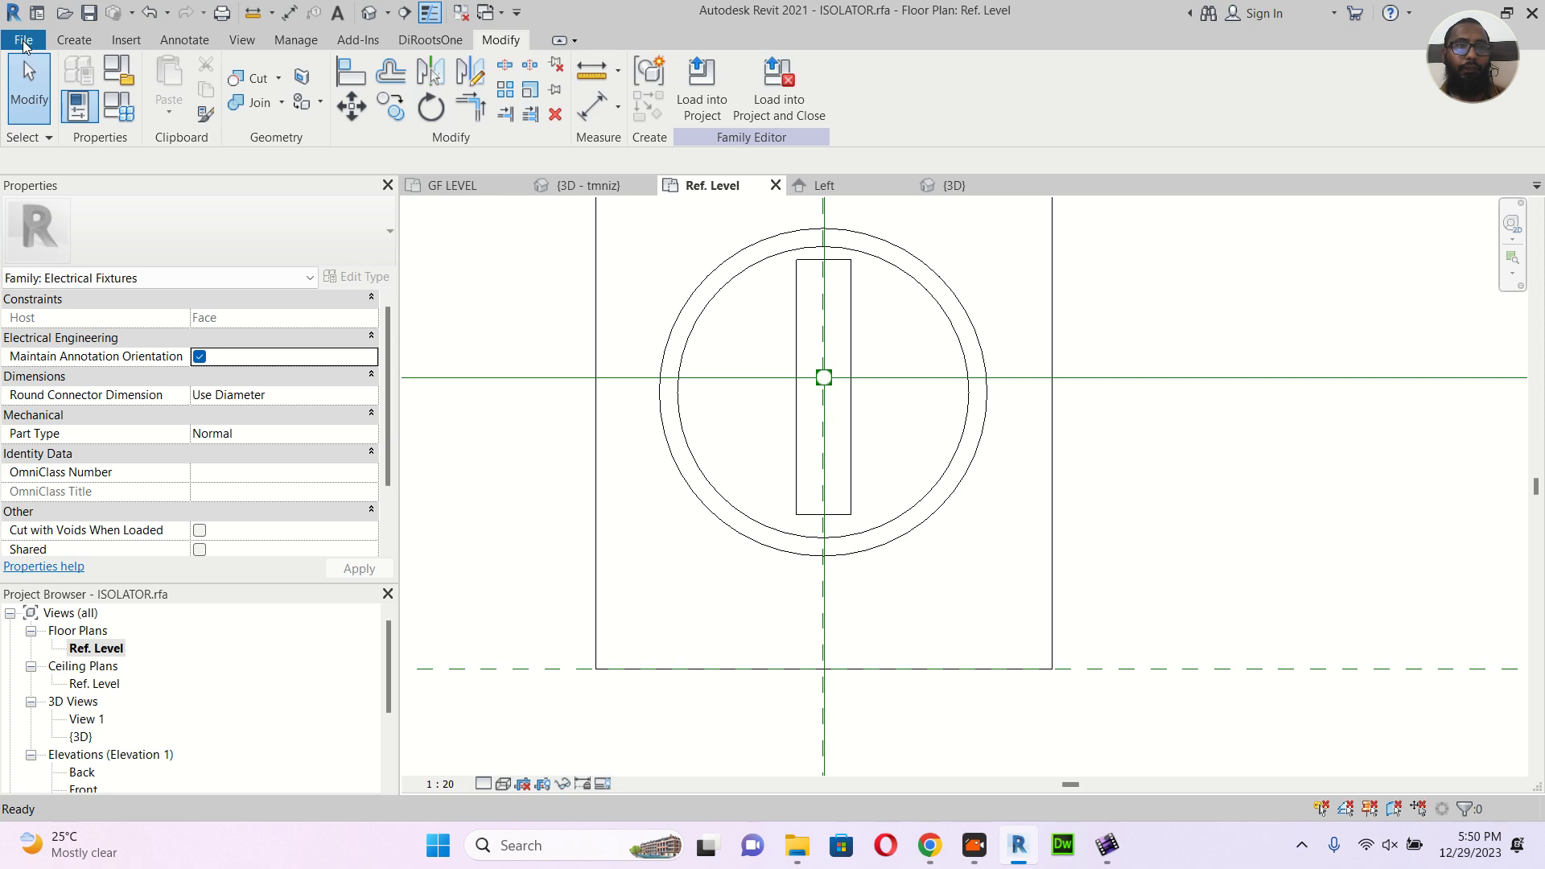
Create a new annotation symbol family from the Metric Generic Annotation.rft template in the Annotations folder
{"action": "left_click", "coordinate": [27, 42]}
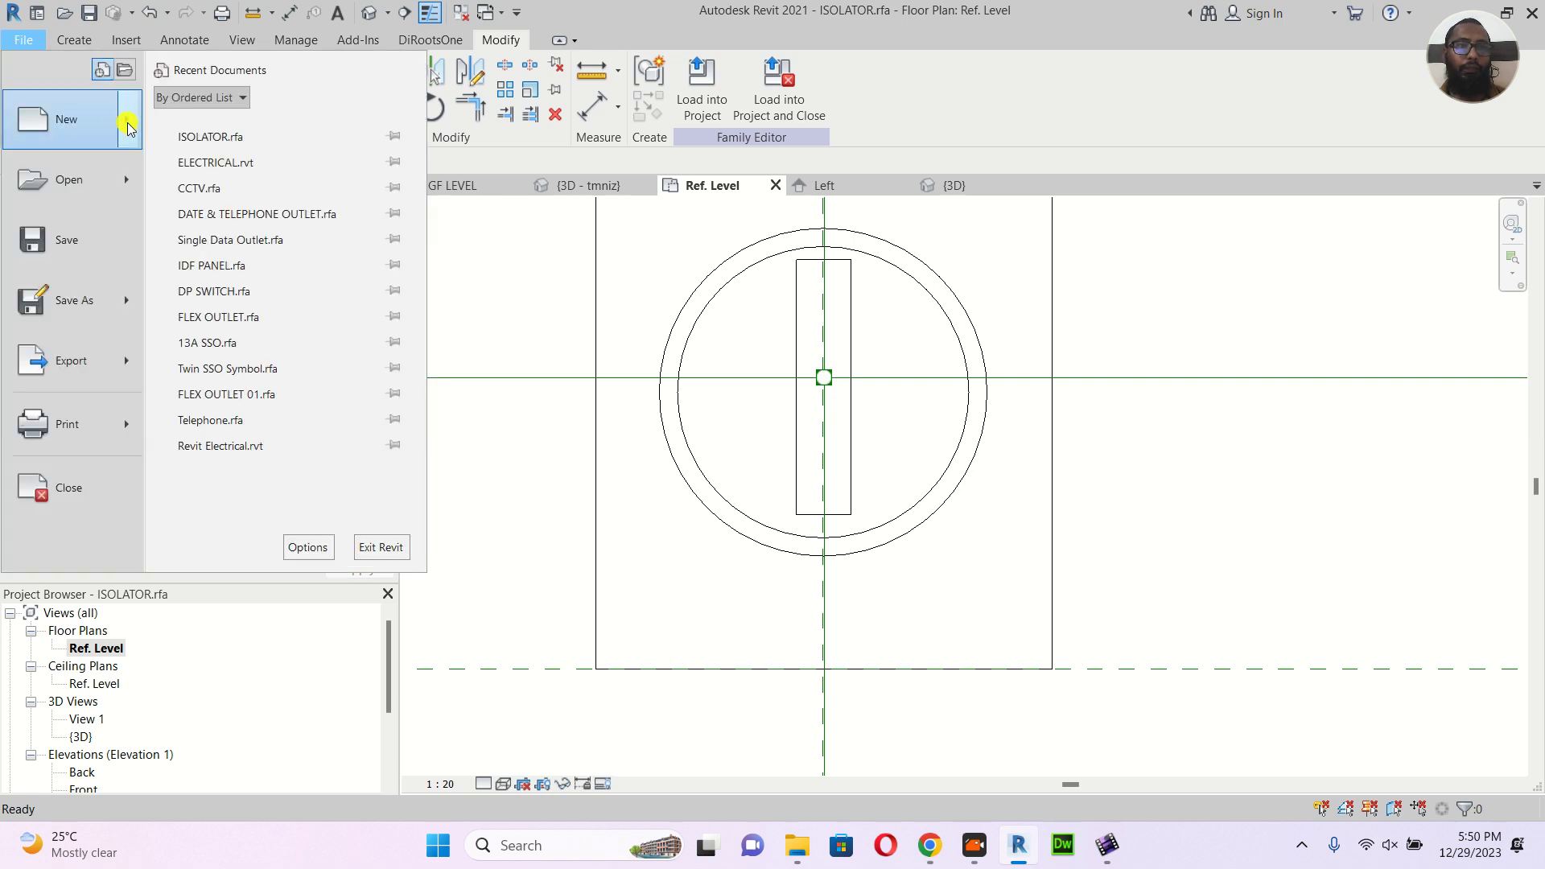
{"action": "mouse_move", "coordinate": [127, 122]}
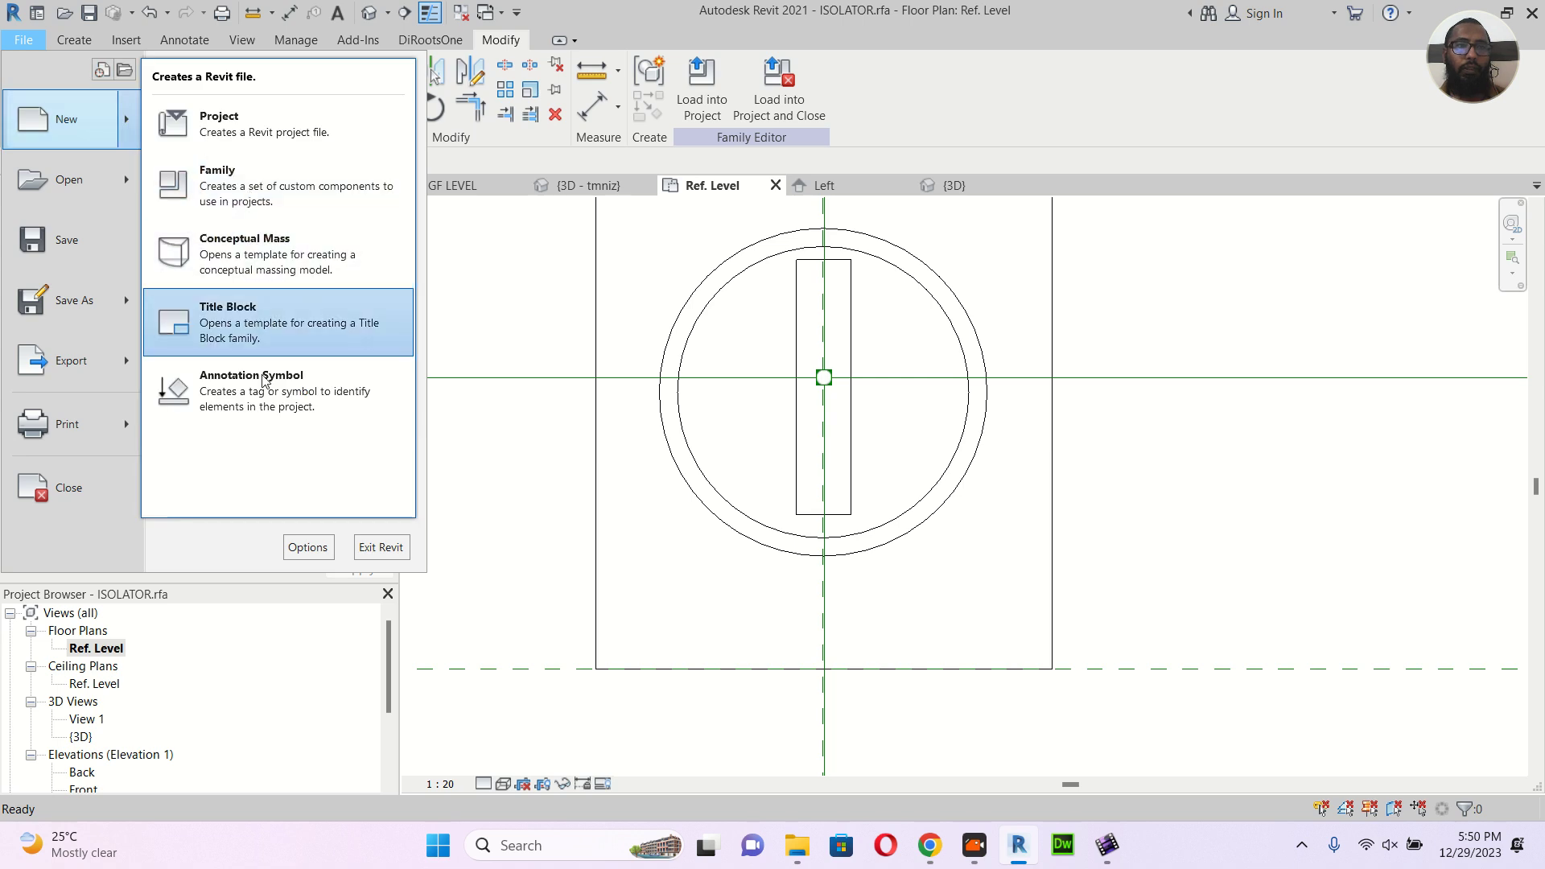
{"action": "left_click", "coordinate": [269, 402]}
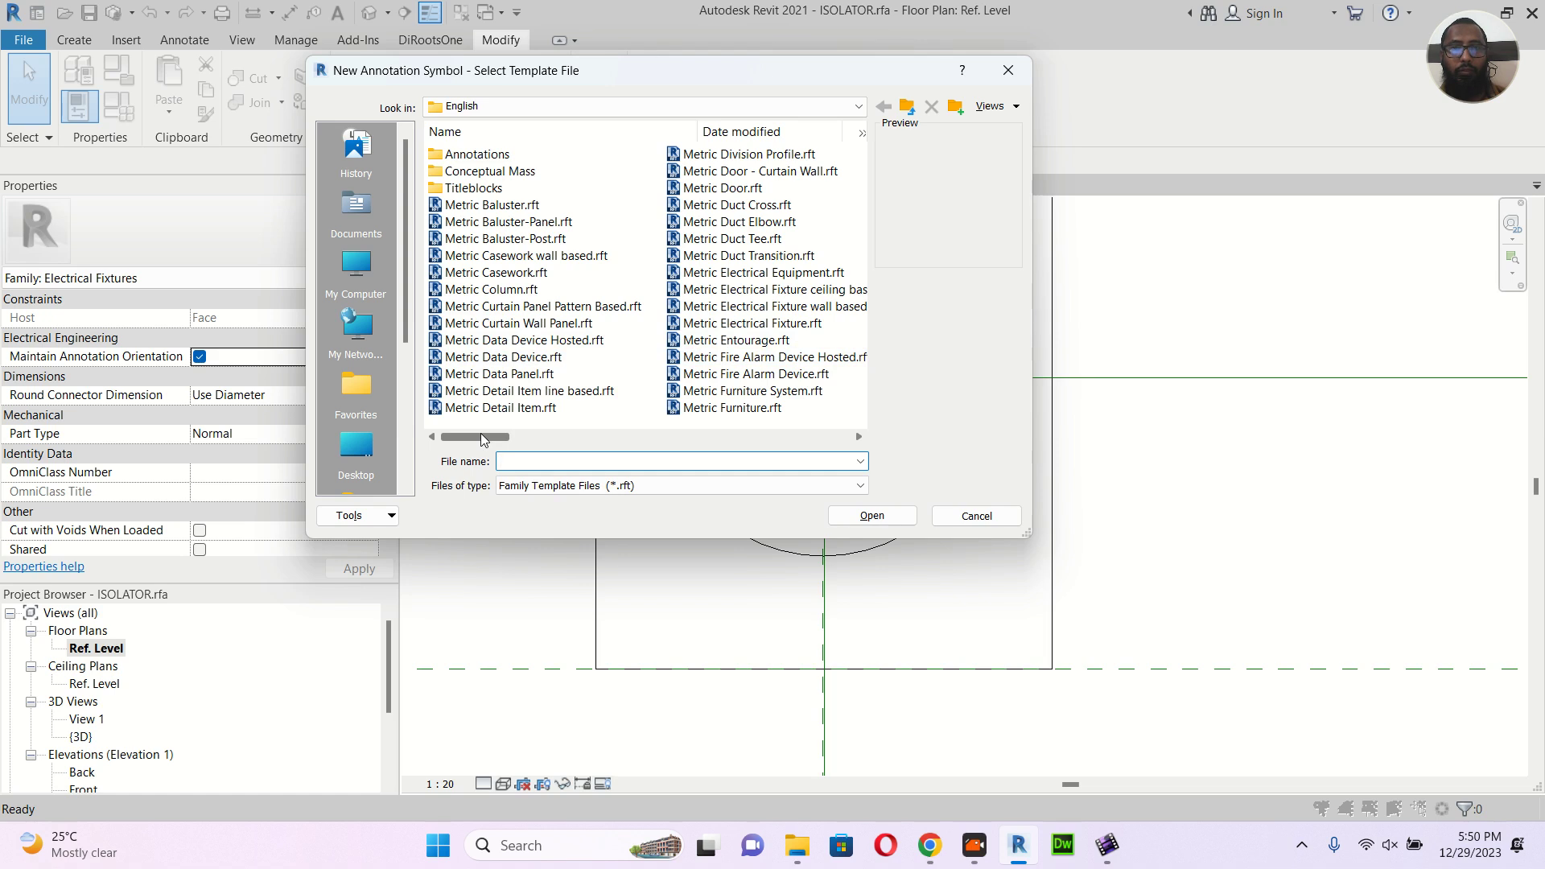
{"action": "mouse_move", "coordinate": [482, 438]}
{"action": "left_mouse_down"}
{"action": "mouse_move", "coordinate": [756, 451]}
{"action": "mouse_move", "coordinate": [717, 456]}
{"action": "left_mouse_up"}
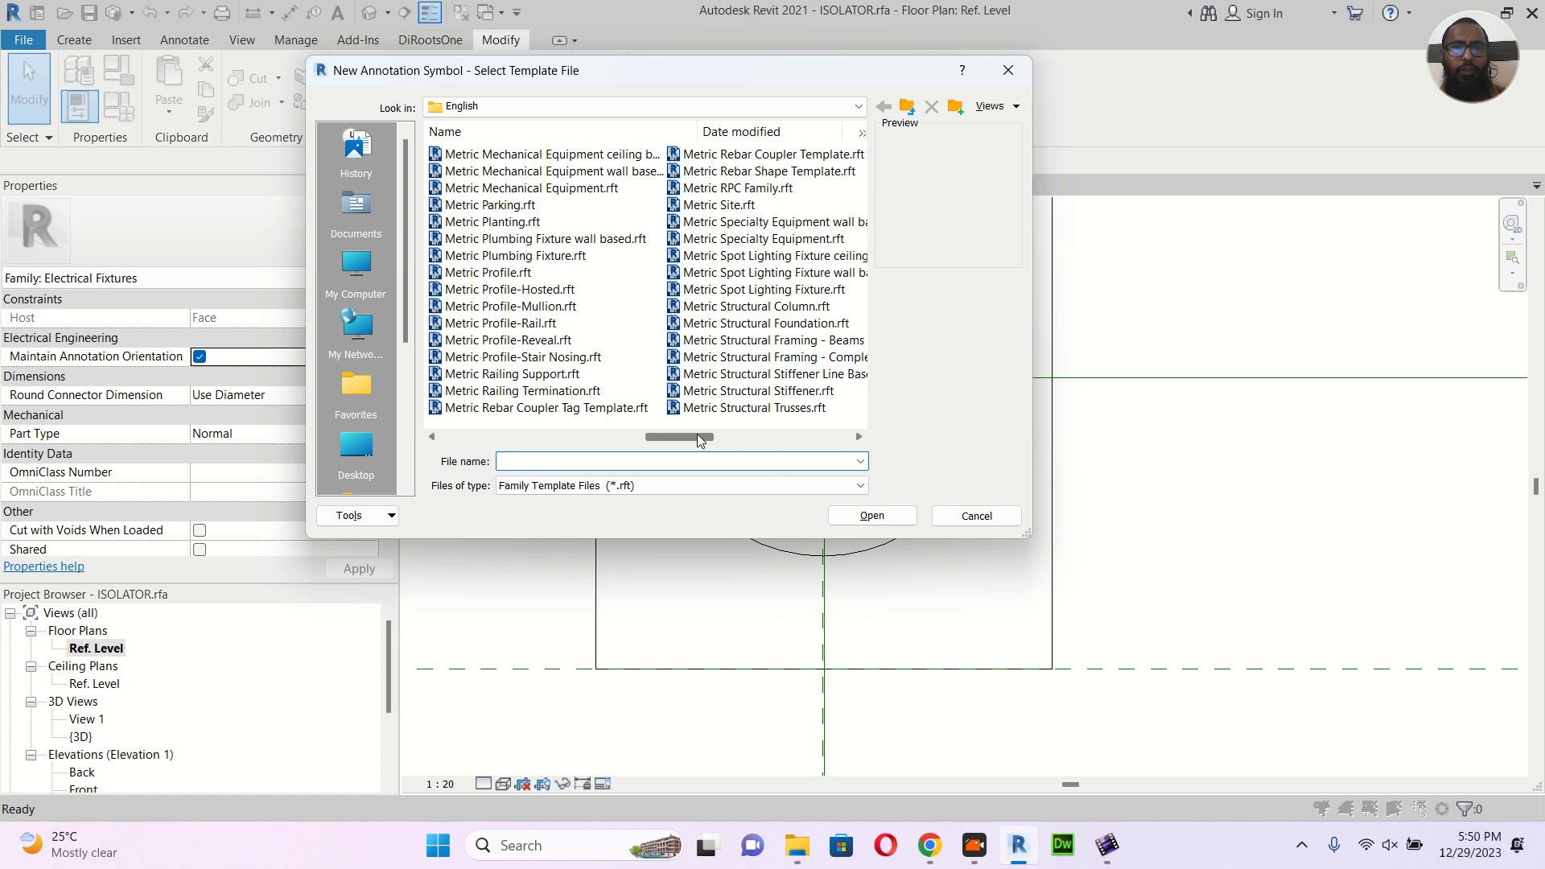
{"action": "mouse_move", "coordinate": [698, 434]}
{"action": "left_mouse_down"}
{"action": "mouse_move", "coordinate": [268, 429]}
{"action": "mouse_move", "coordinate": [442, 440]}
{"action": "left_mouse_up"}
{"action": "double_click", "coordinate": [499, 160]}
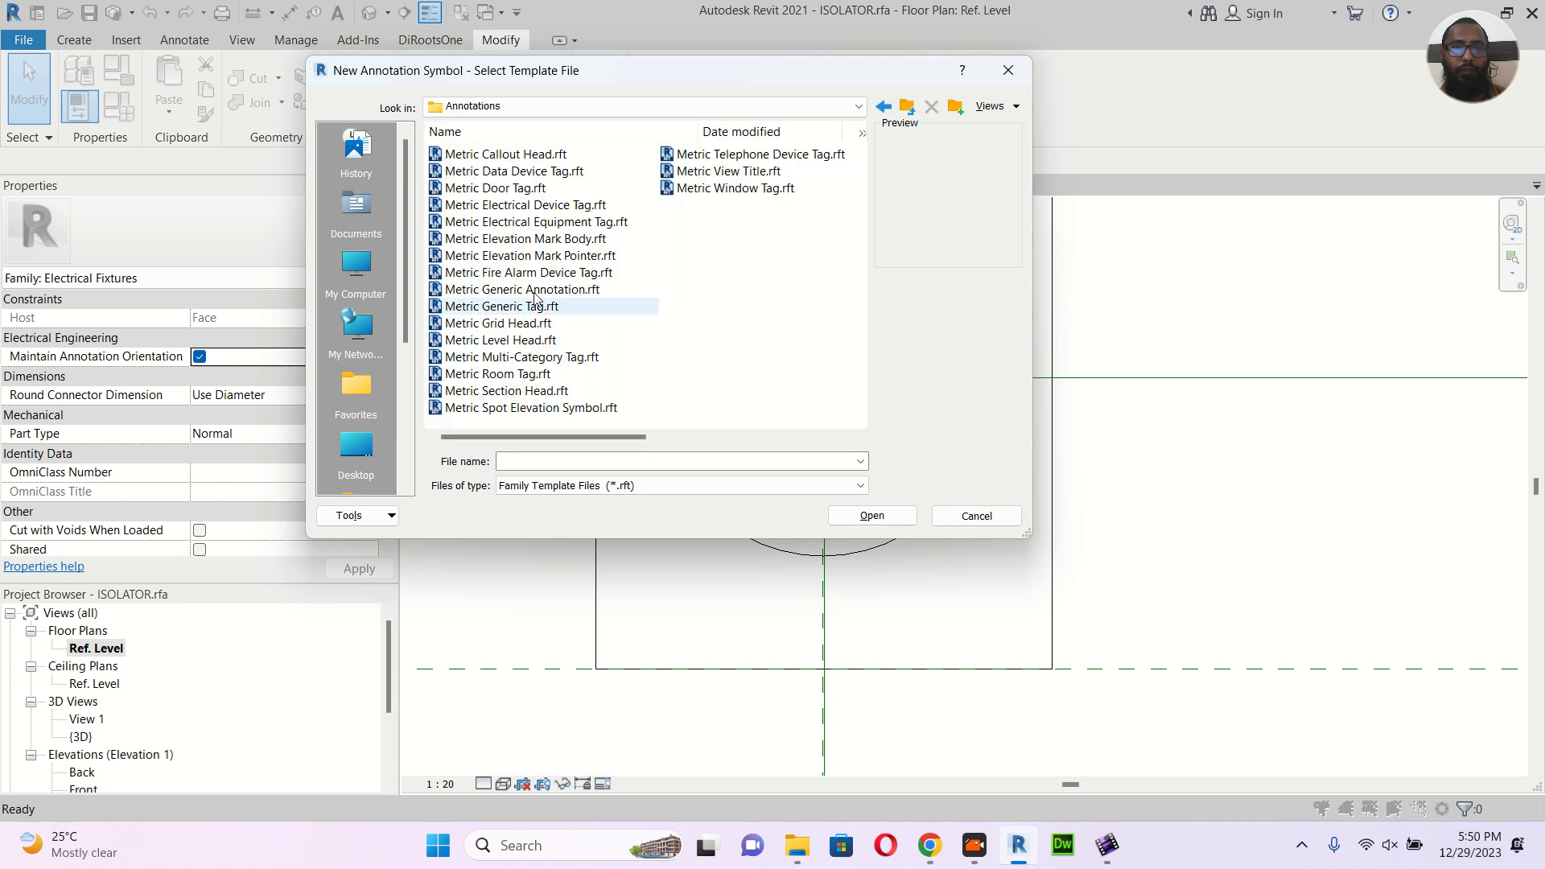
{"action": "left_click", "coordinate": [547, 290]}
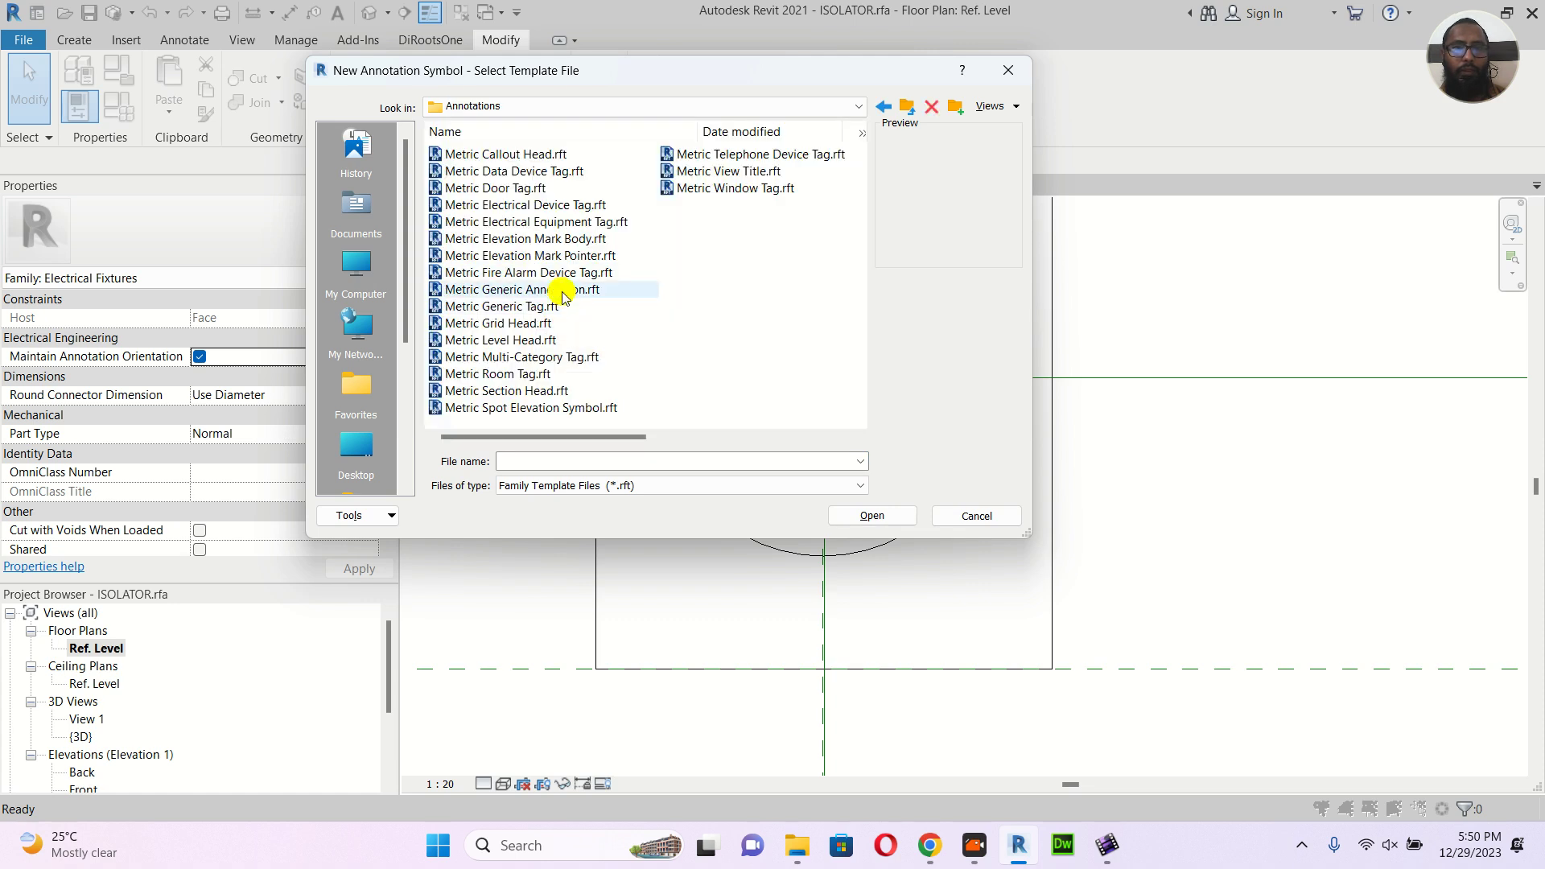
{"action": "left_click", "coordinate": [890, 517]}
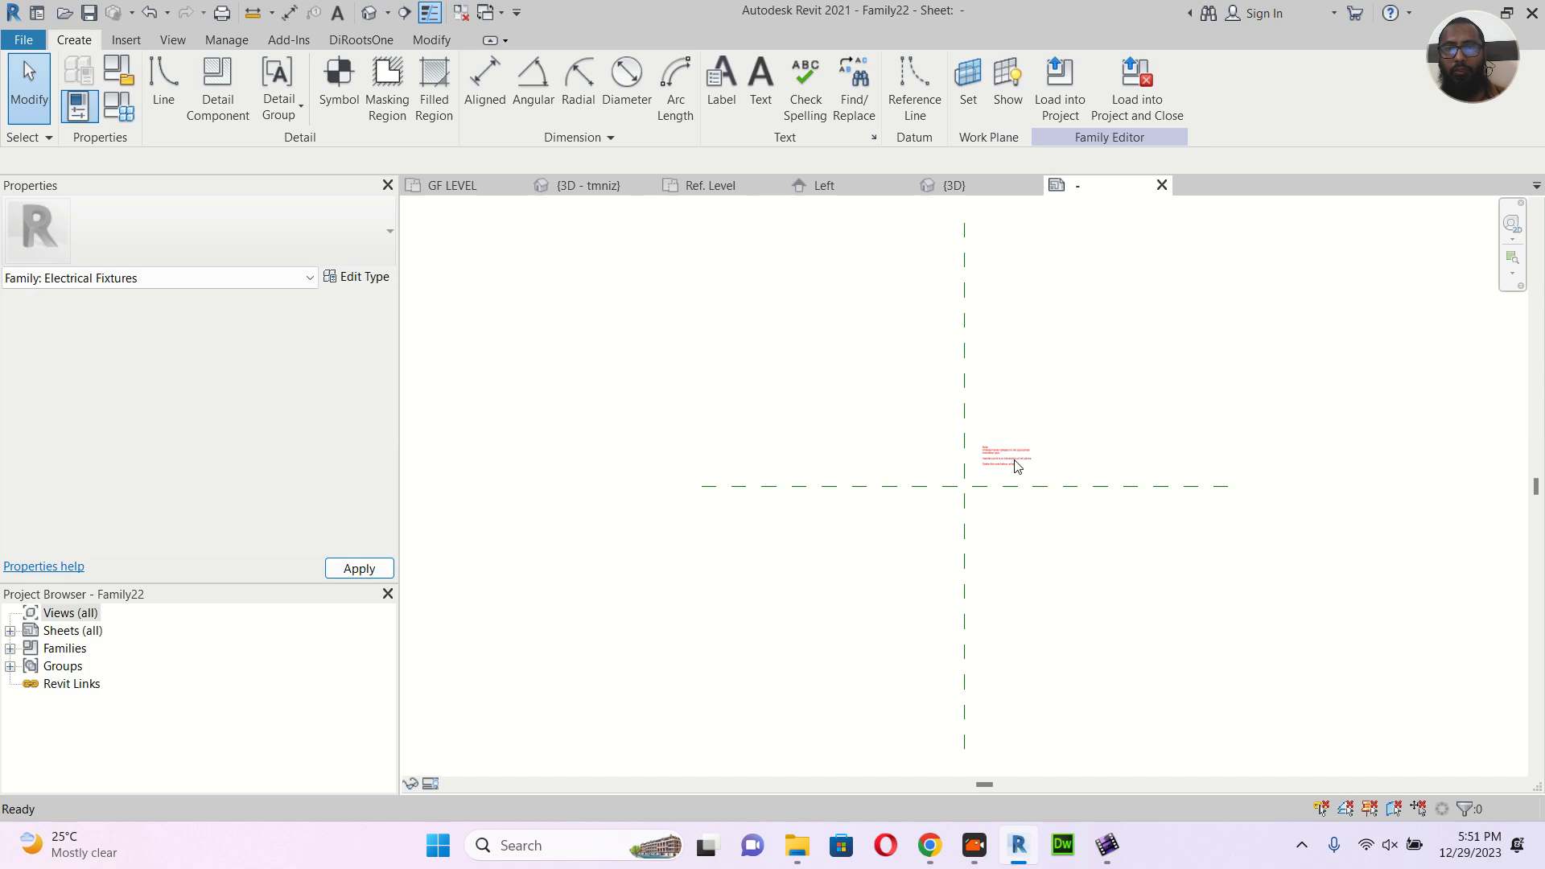
Delete the template's instruction note beside the reference plane intersection
{"action": "scroll", "coordinate": [1016, 465], "scroll_direction": "up", "scroll_amount": 5}
{"action": "left_click", "coordinate": [1029, 437]}
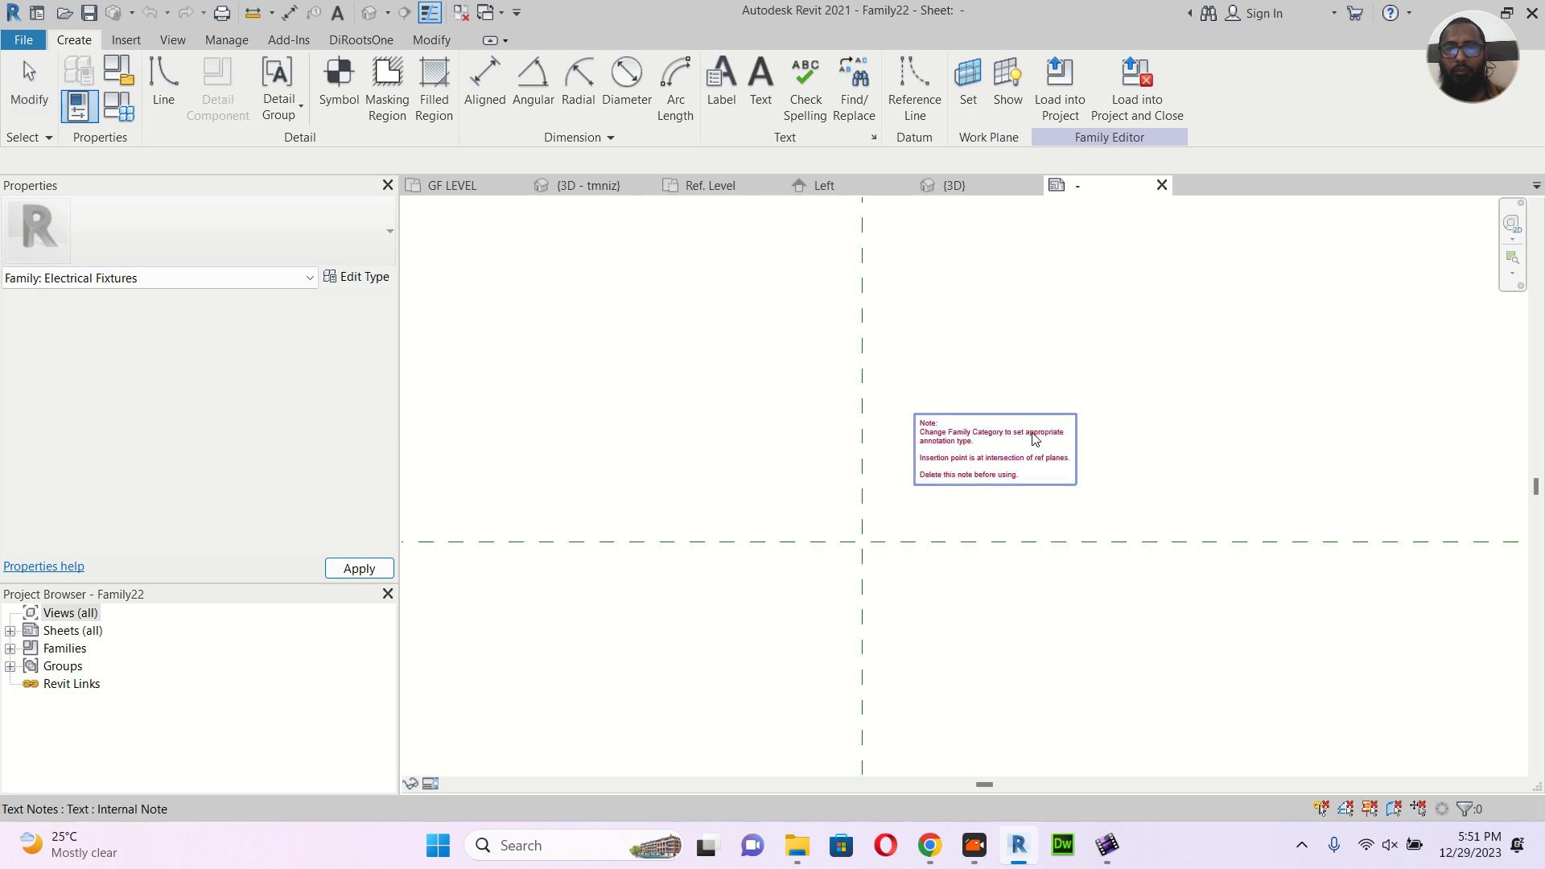
{"action": "key", "text": "Delete"}
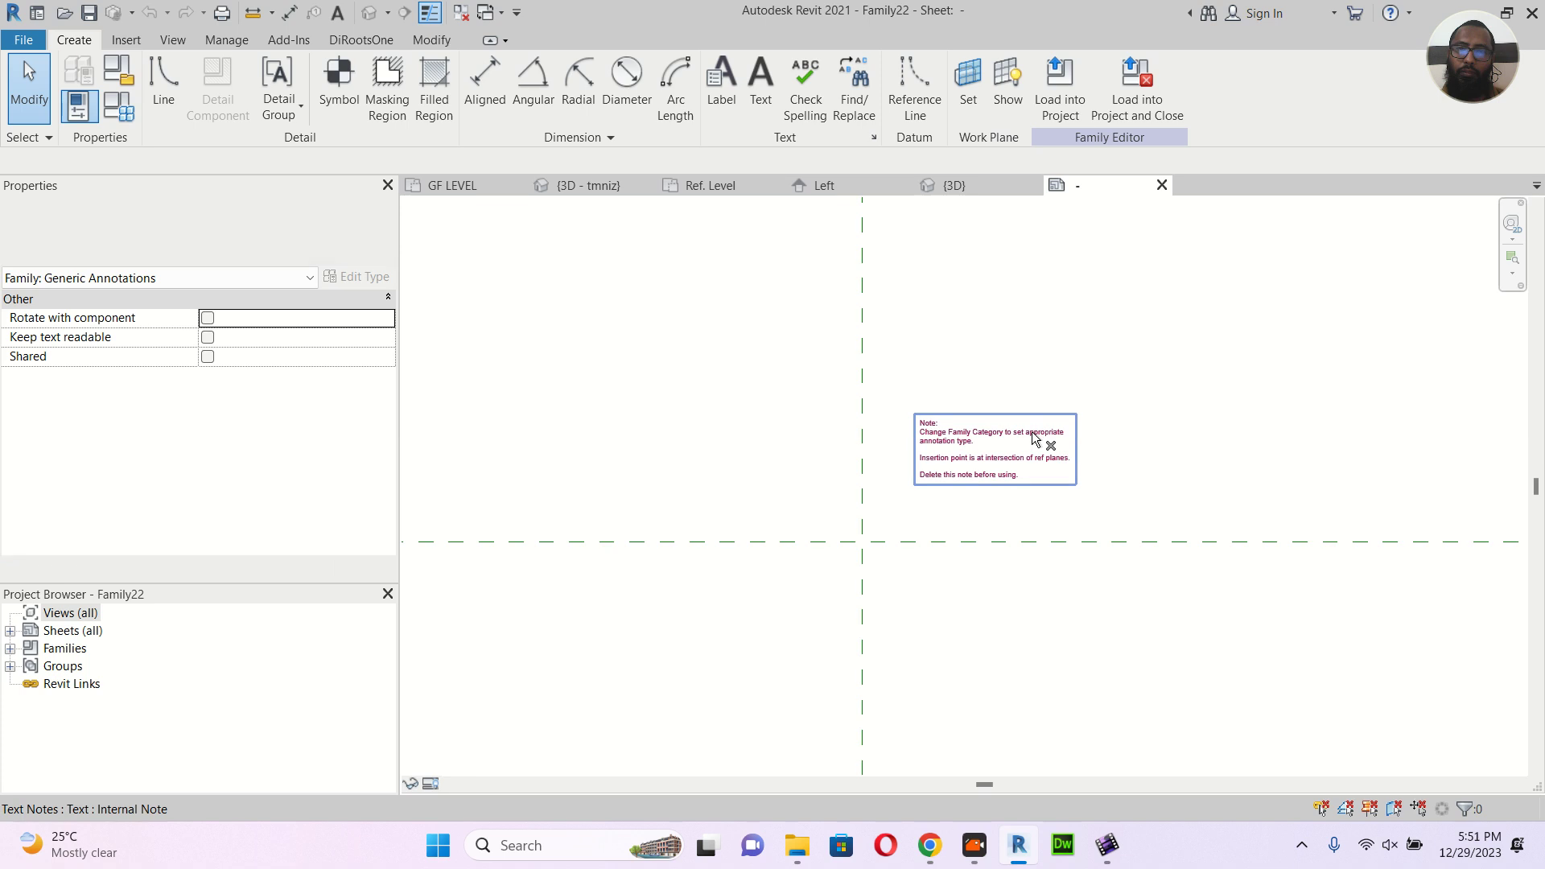
{"action": "left_click", "coordinate": [1032, 435]}
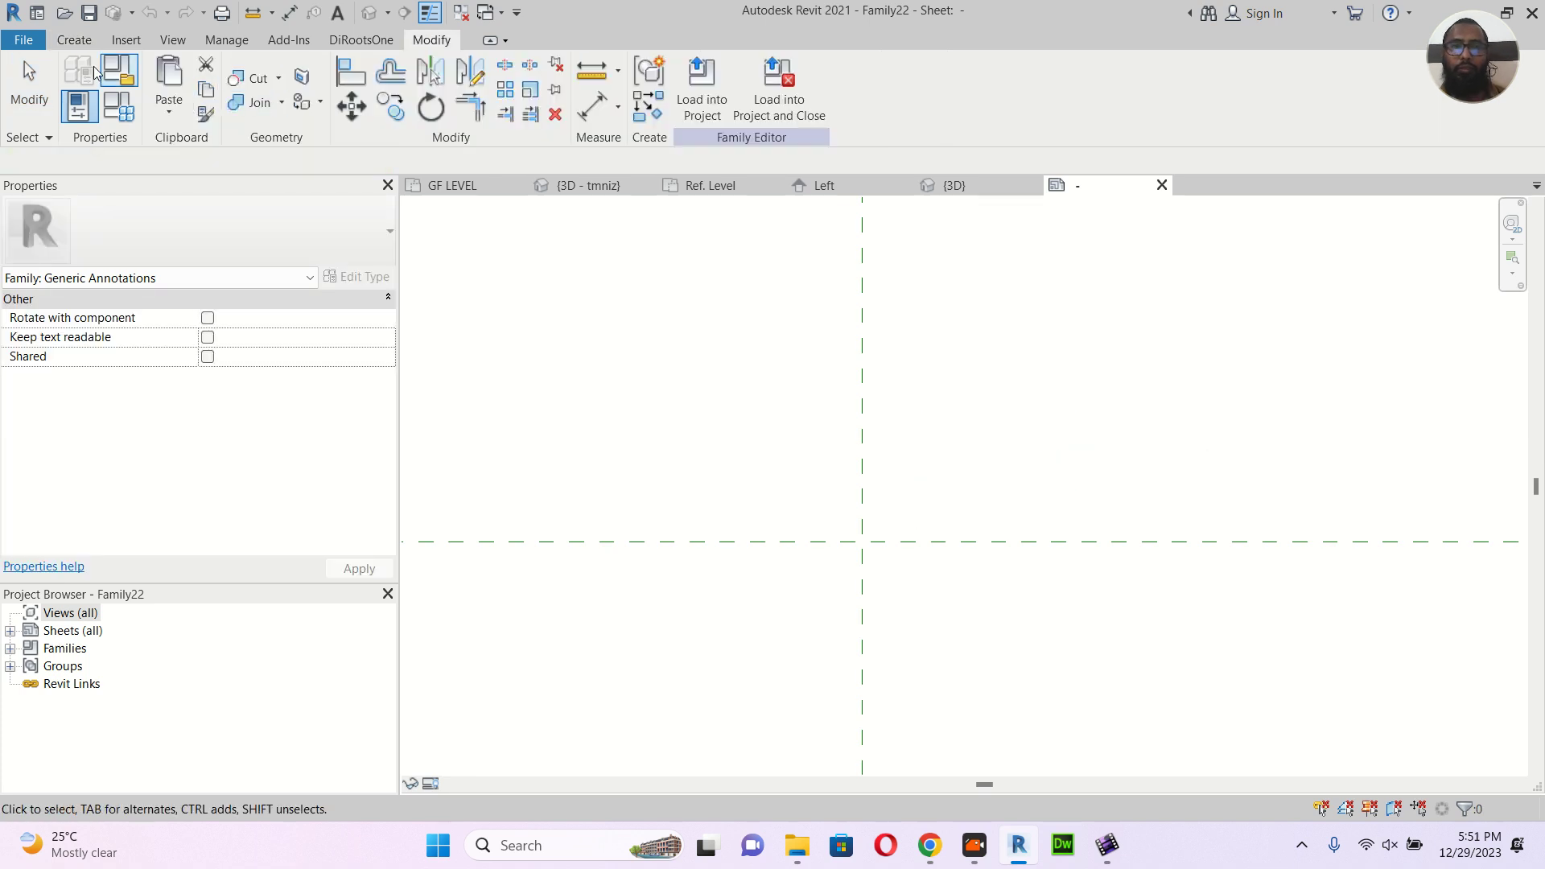
Draw a square about 15 by 15 across the vertical reference plane, with its lower edge on the horizontal reference plane
{"action": "left_click", "coordinate": [72, 40]}
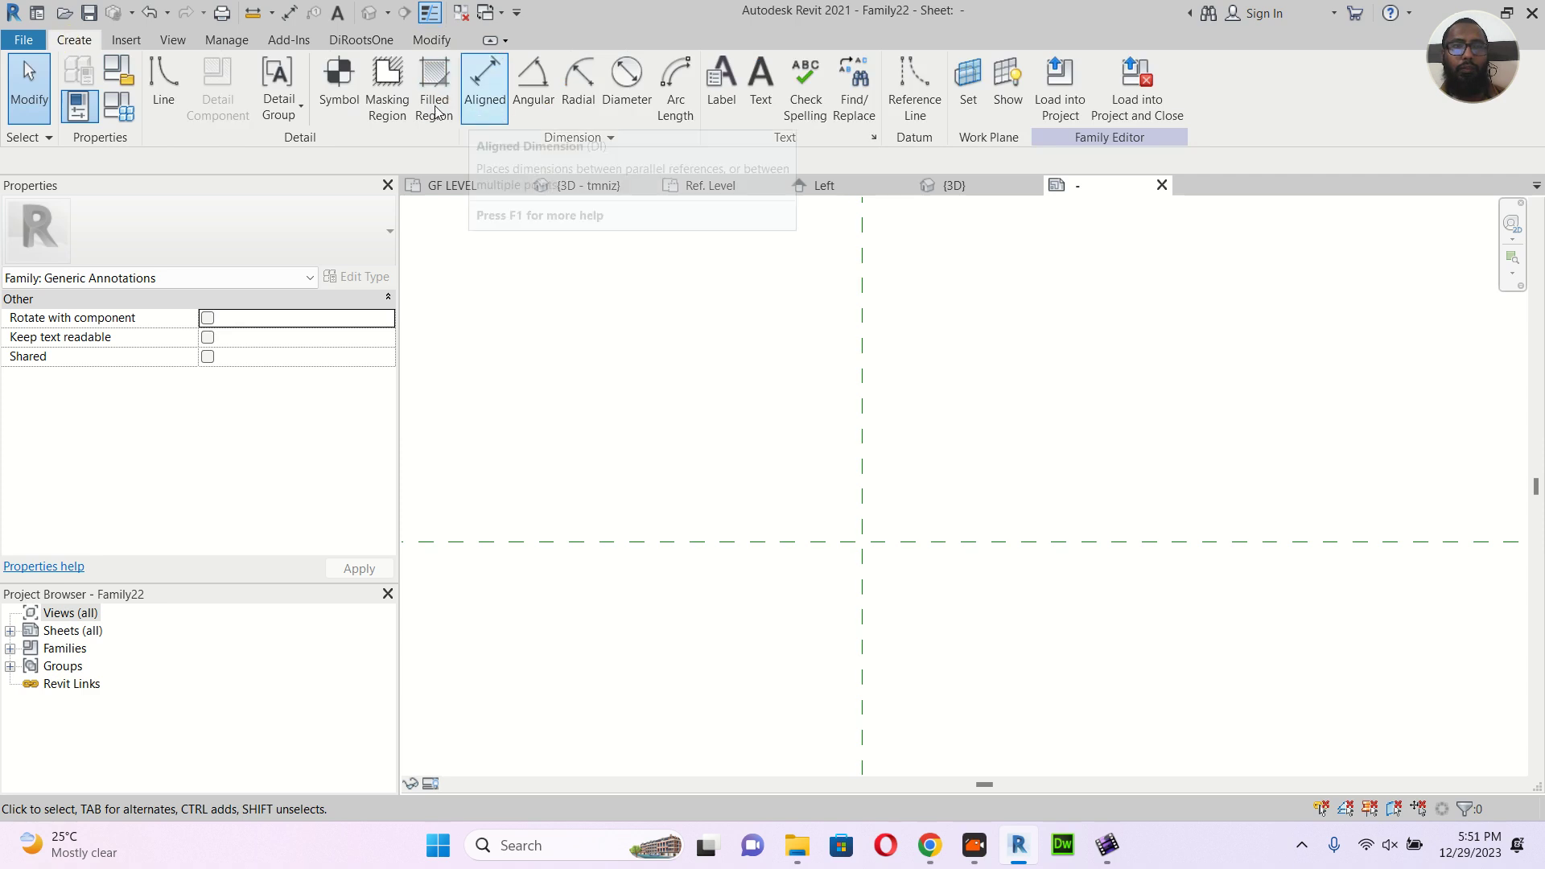
{"action": "left_click", "coordinate": [164, 88]}
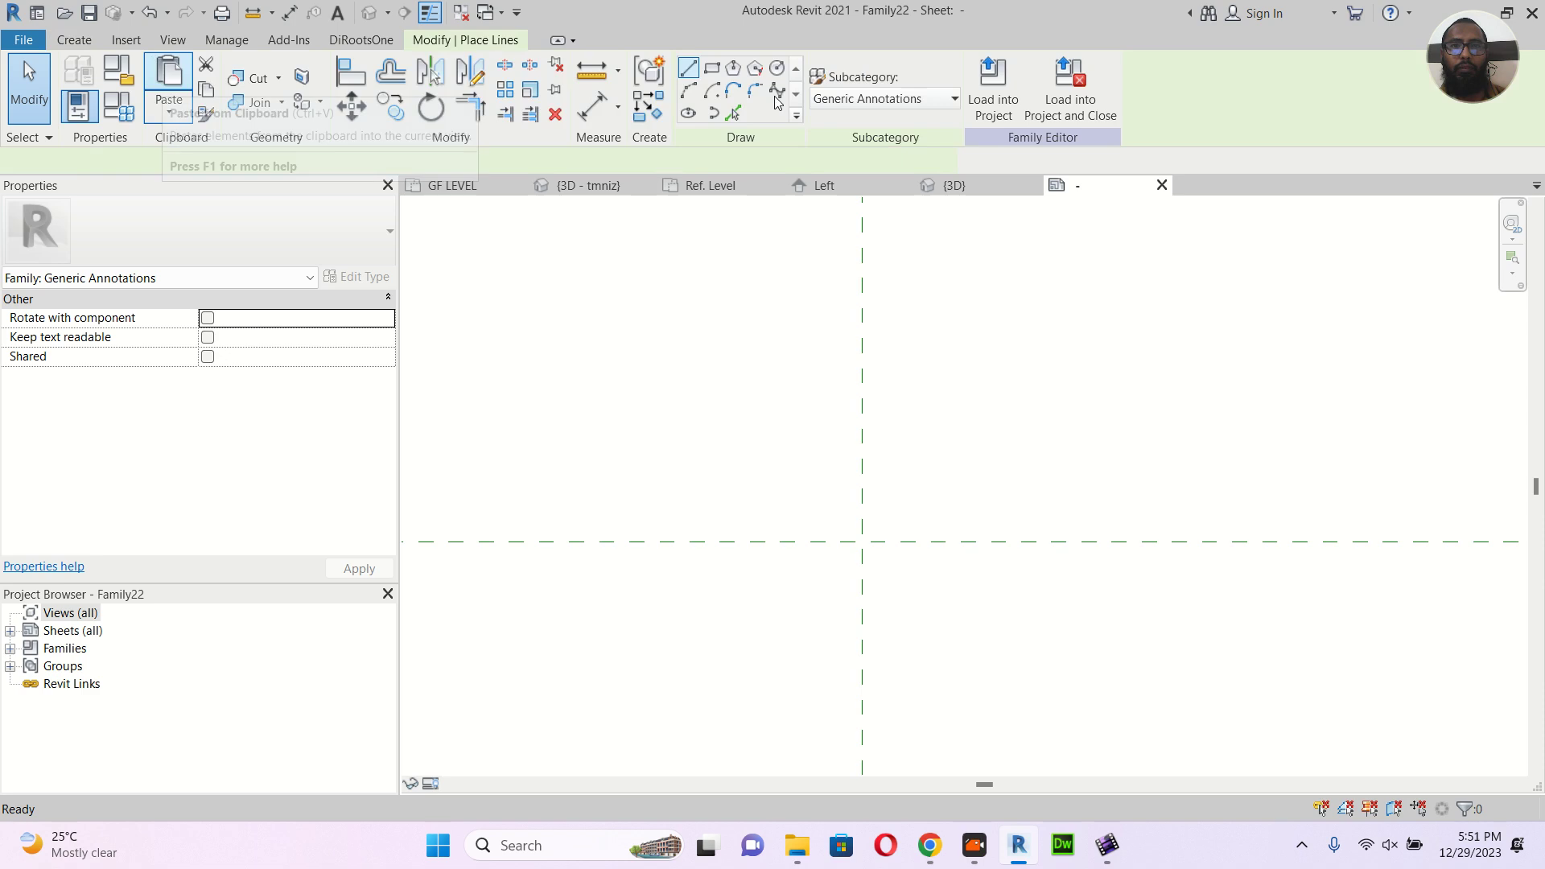
{"action": "left_click", "coordinate": [712, 69]}
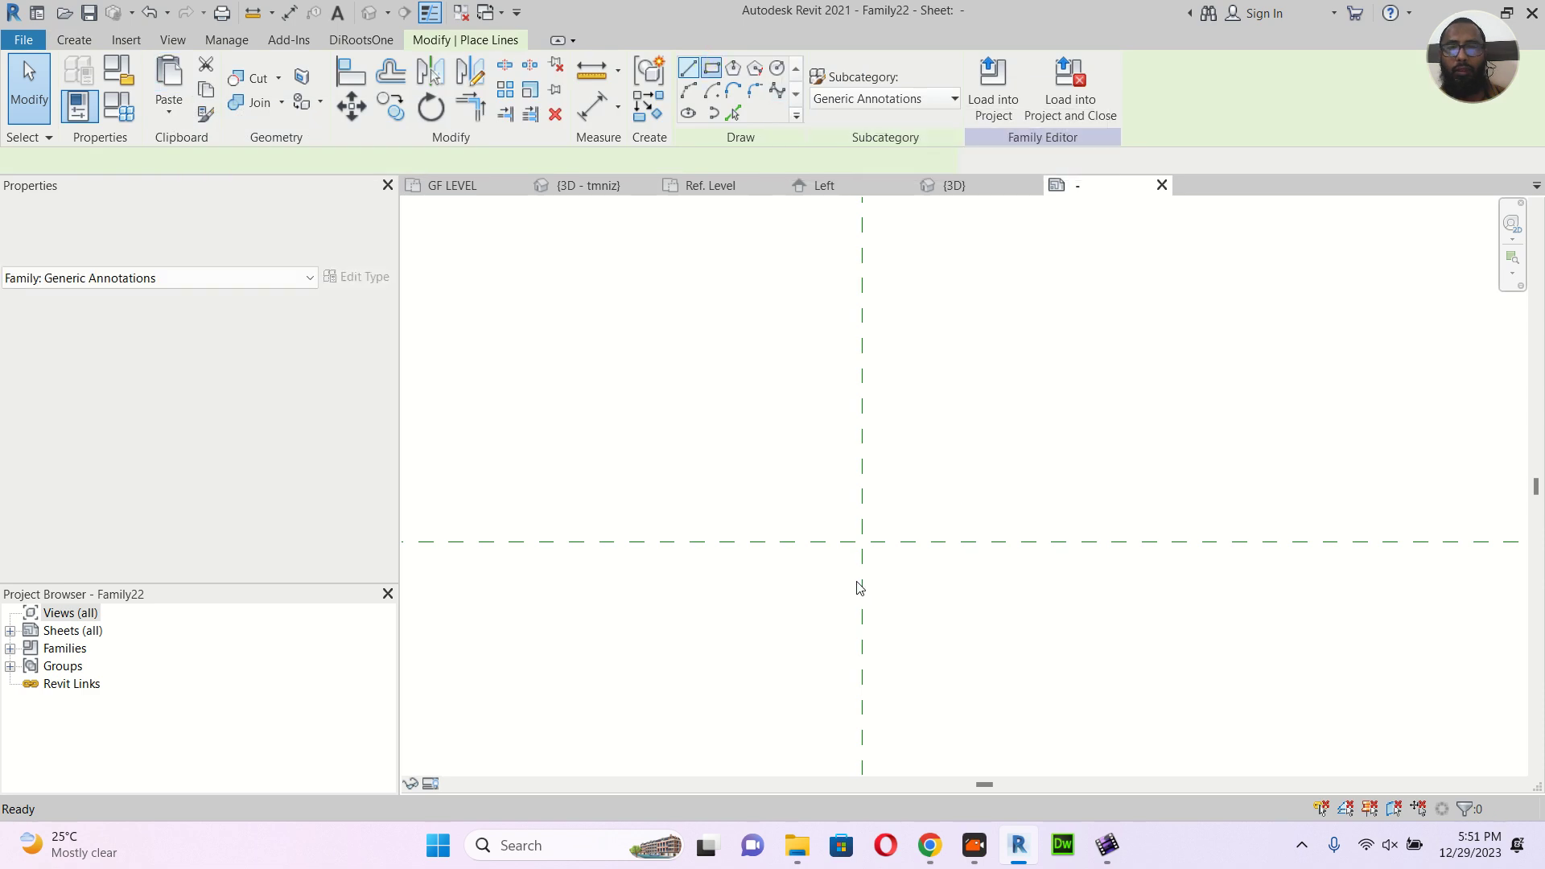
{"action": "scroll", "coordinate": [841, 565], "scroll_direction": "up", "scroll_amount": 2}
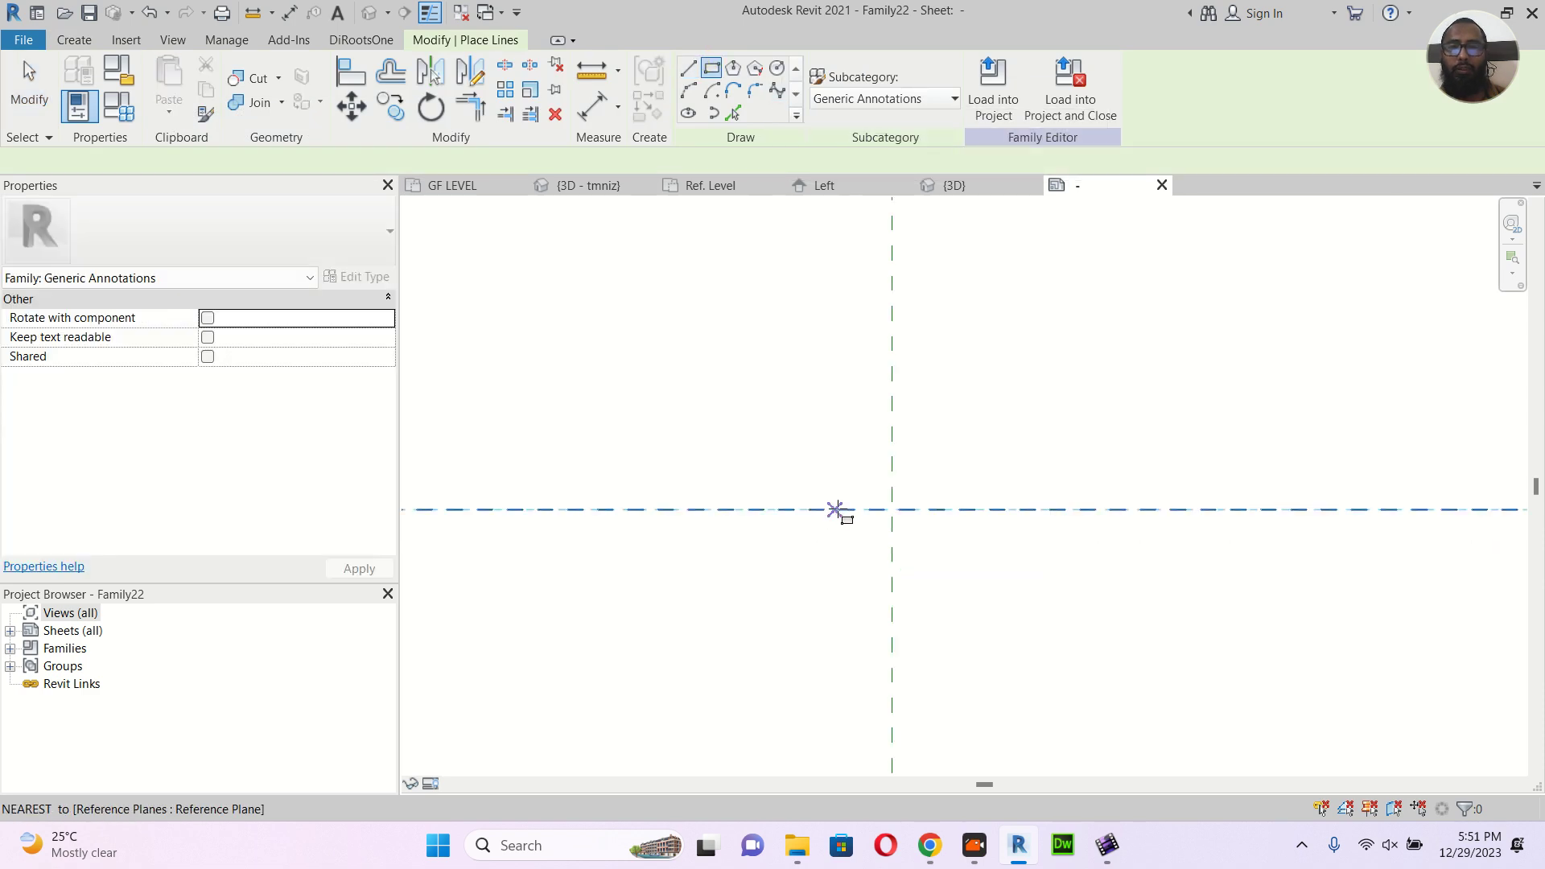
{"action": "left_click", "coordinate": [838, 510]}
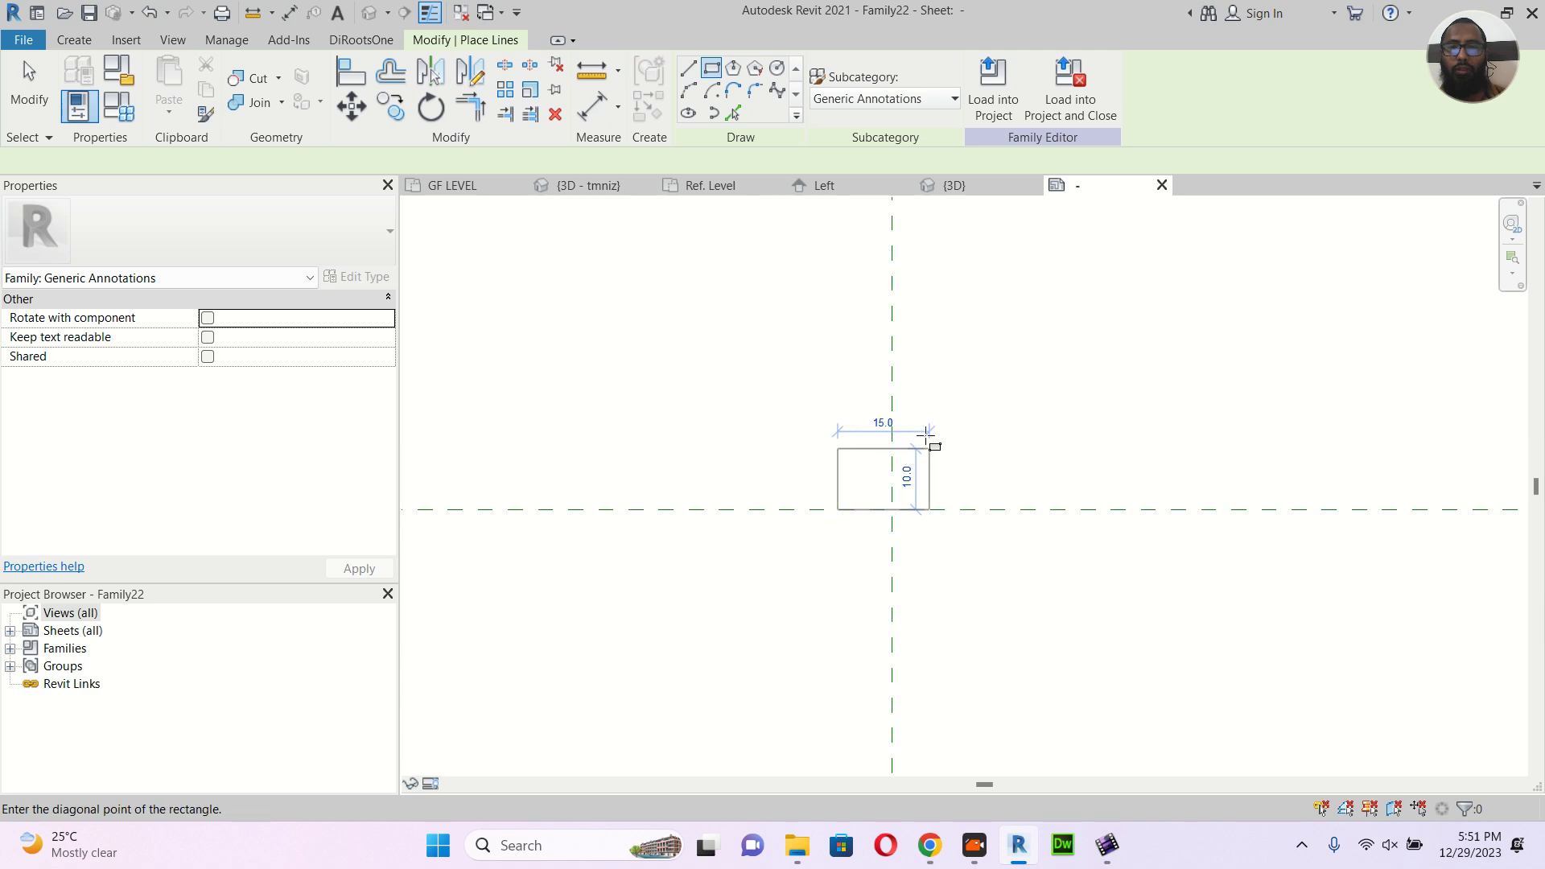
{"action": "left_click", "coordinate": [929, 419]}
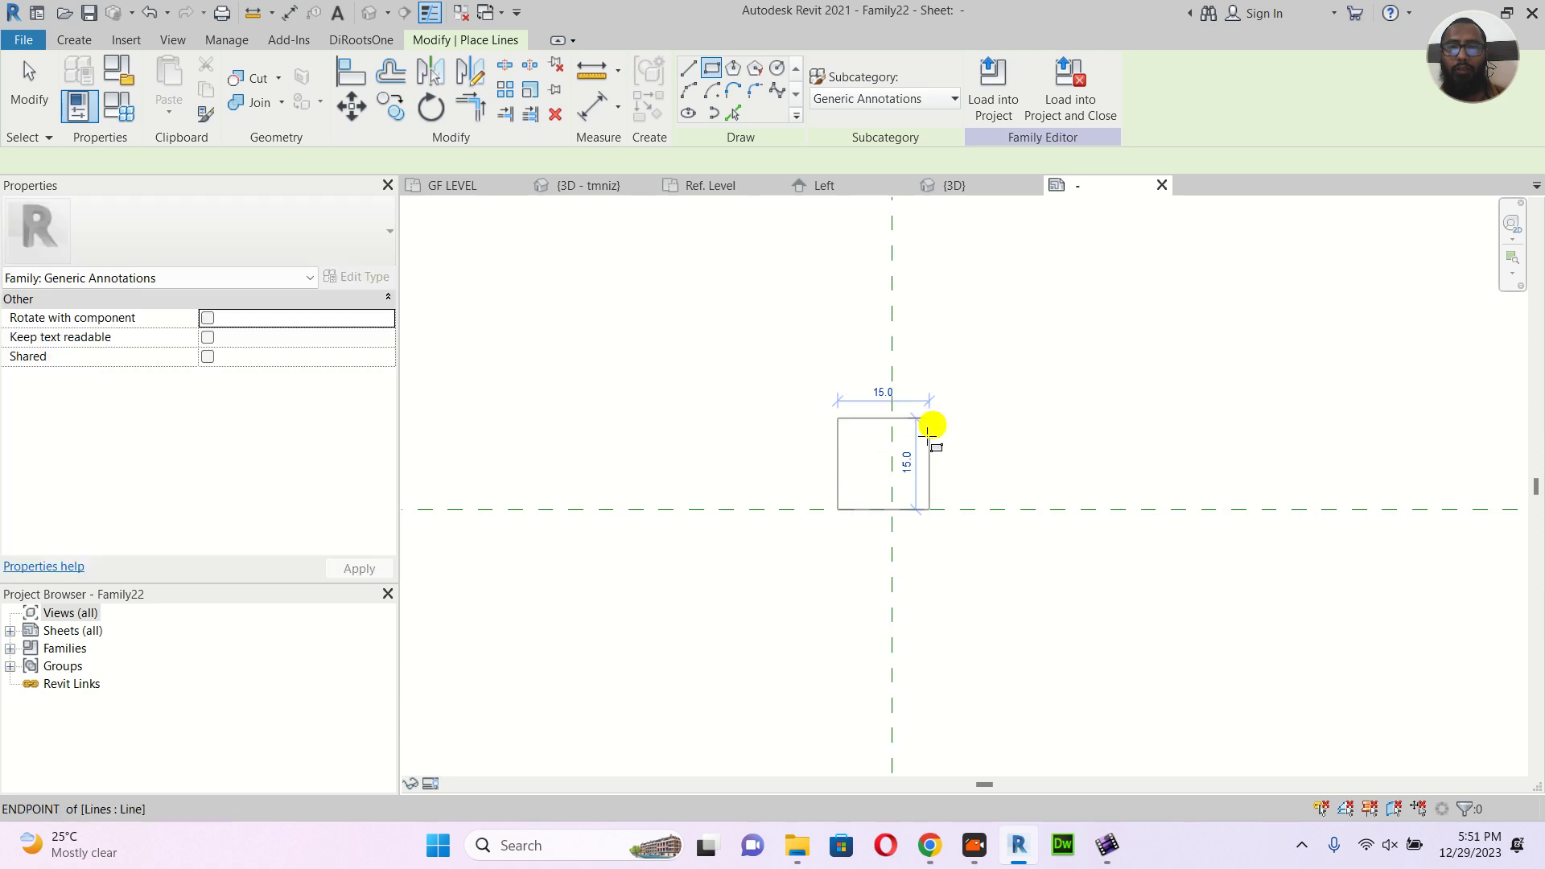
{"action": "left_click", "coordinate": [34, 74]}
Move the square horizontally from its top edge's midpoint so it is centred on the vertical reference plane
{"action": "left_click_drag", "start_coordinate": [687, 360], "coordinate": [984, 552]}
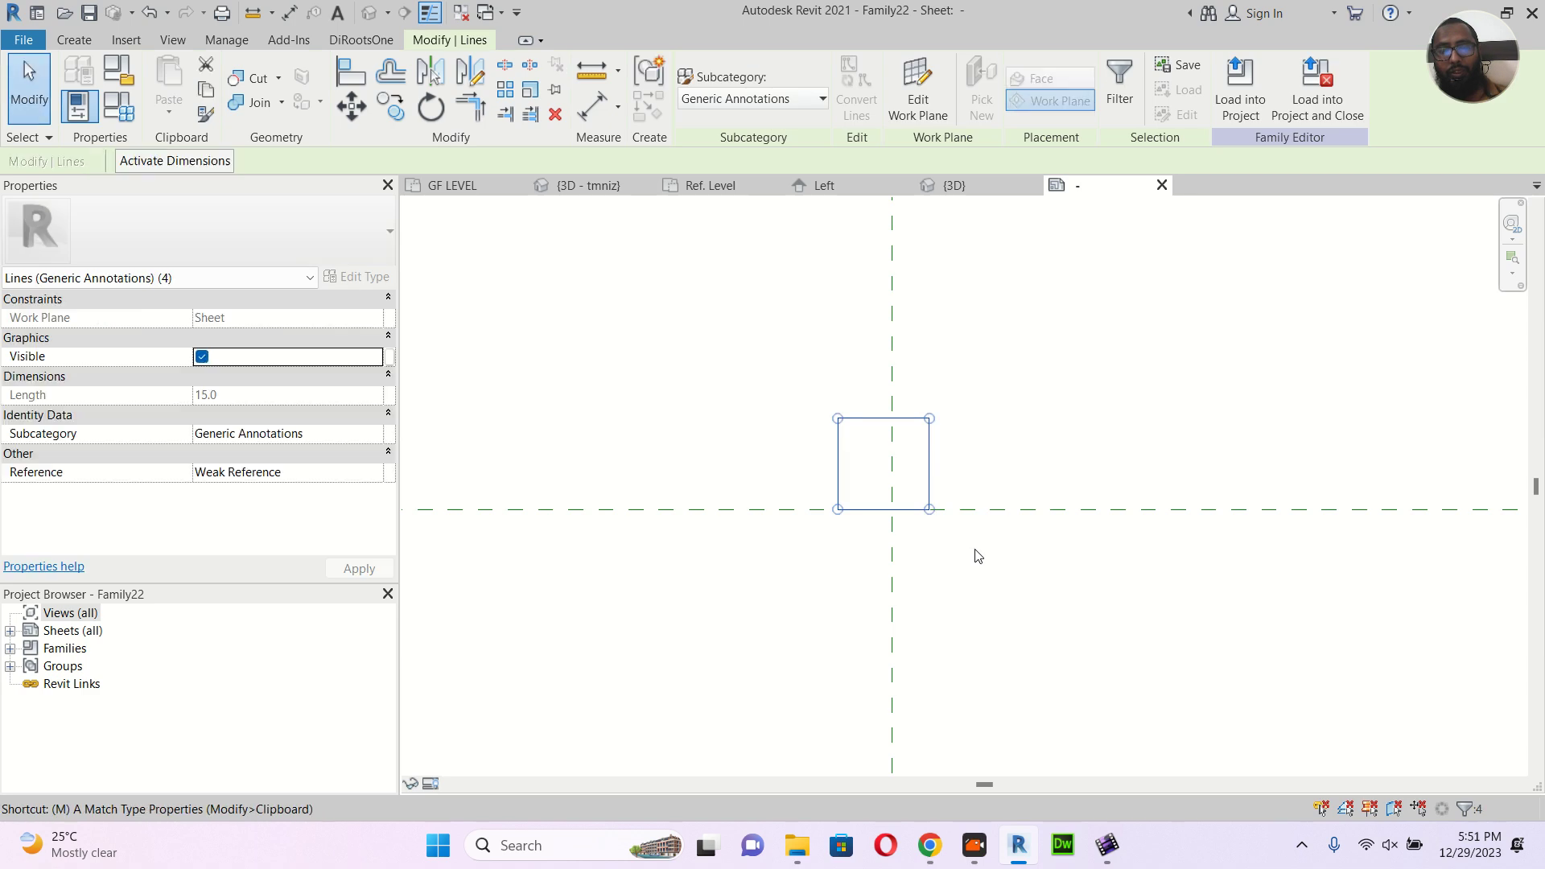
{"action": "key", "text": "m"}
{"action": "key", "text": "v"}
{"action": "left_click", "coordinate": [883, 419]}
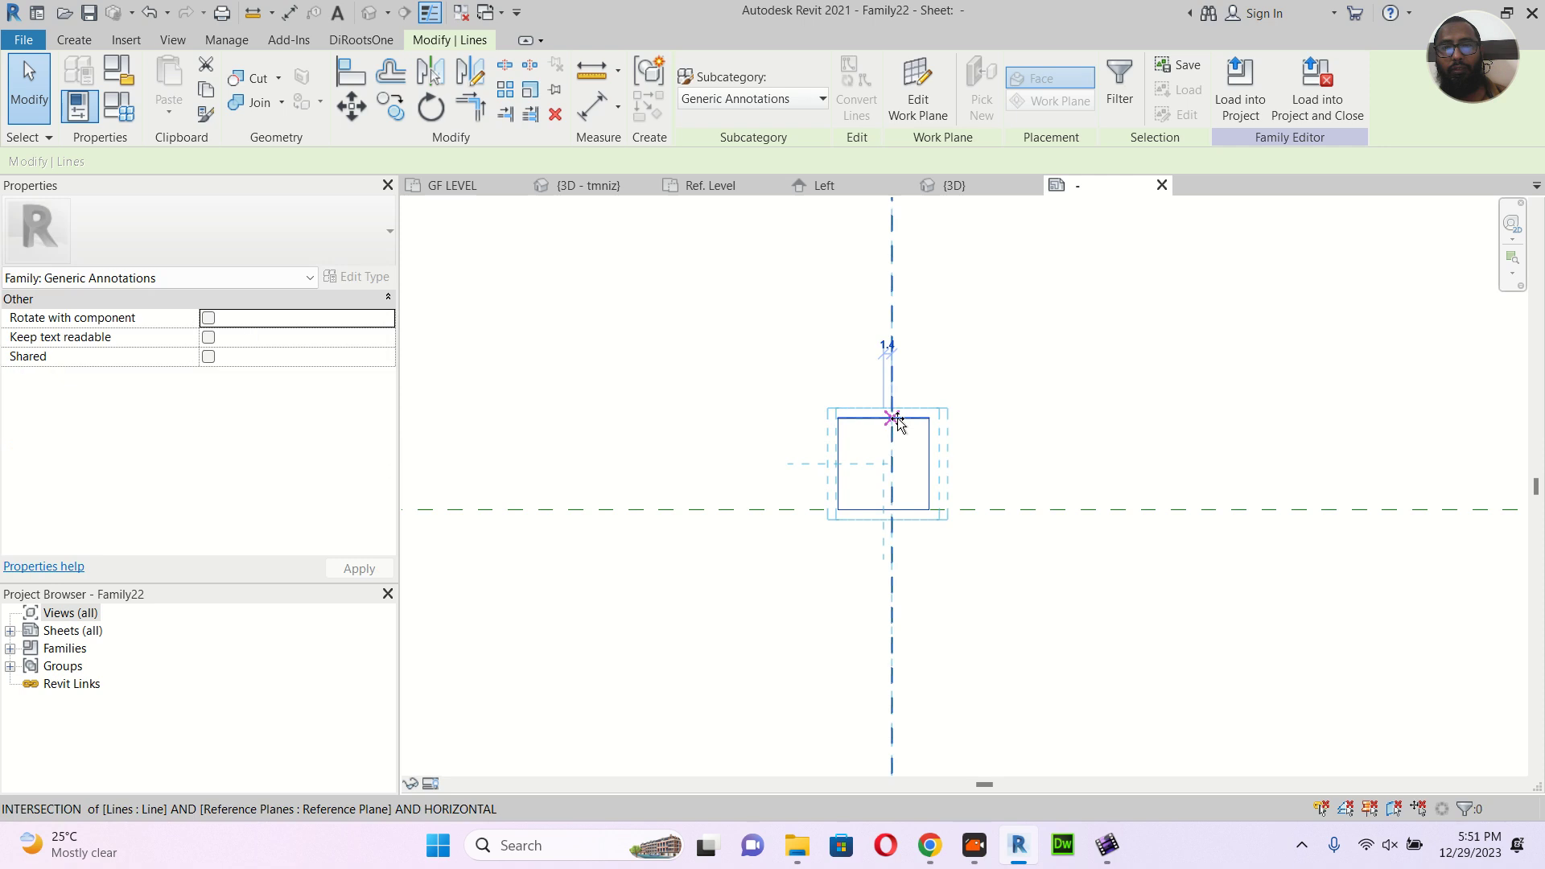
{"action": "left_click", "coordinate": [896, 417]}
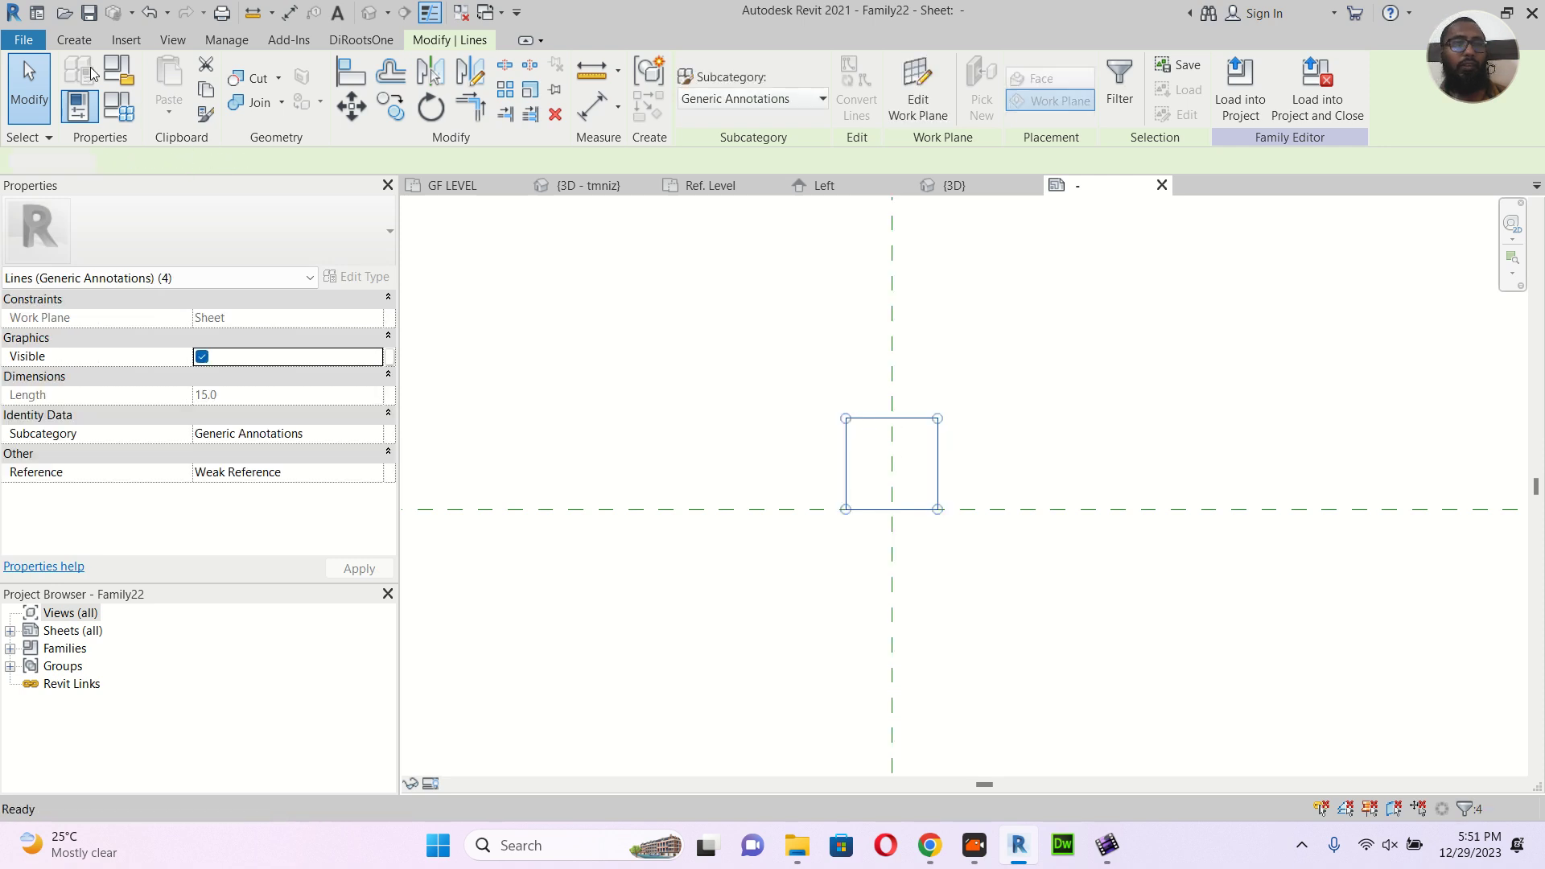
Draw a line straight up from the midpoint of the square's top edge and a shorter horizontal line rightward from its upper end
{"action": "left_click", "coordinate": [73, 41]}
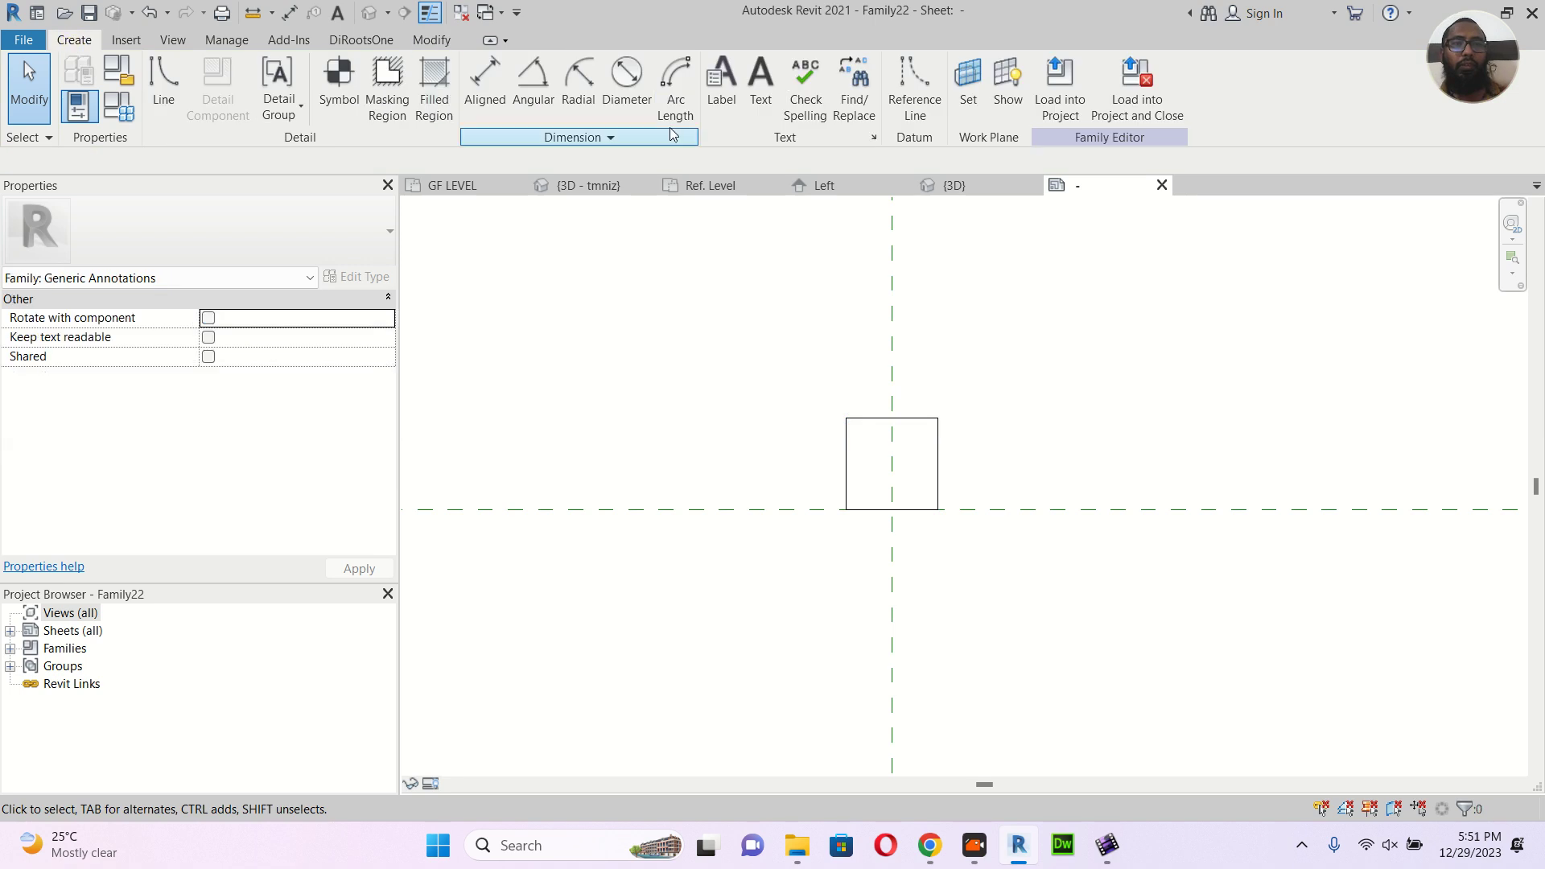
{"action": "left_click", "coordinate": [165, 87]}
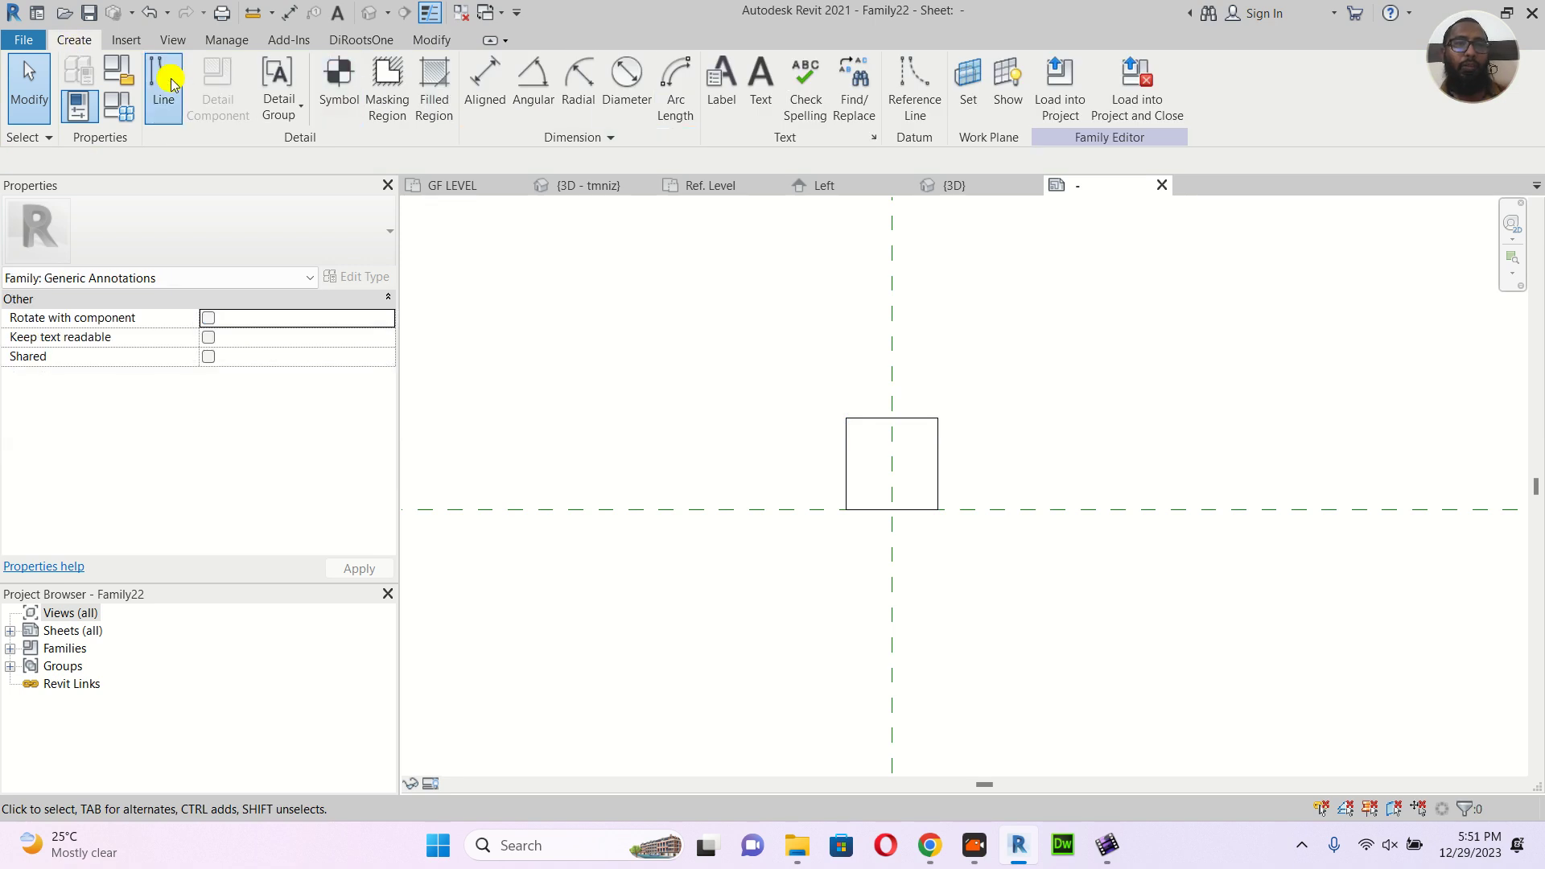
{"action": "scroll", "coordinate": [898, 426], "scroll_direction": "up", "scroll_amount": 2}
{"action": "left_click", "coordinate": [894, 417]}
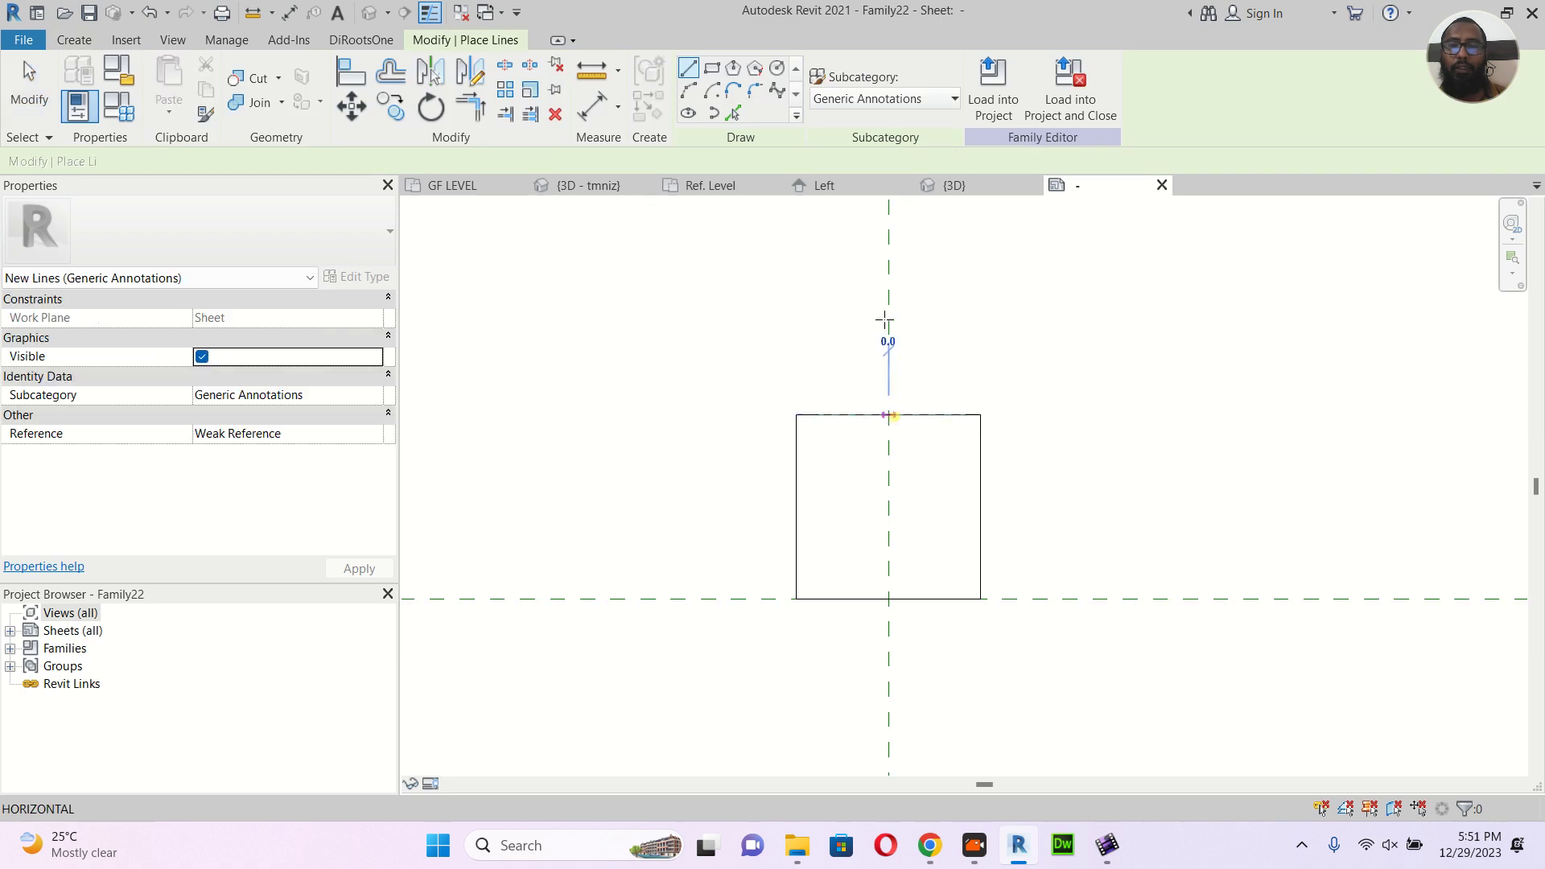
{"action": "left_click", "coordinate": [888, 321]}
{"action": "left_click", "coordinate": [952, 327]}
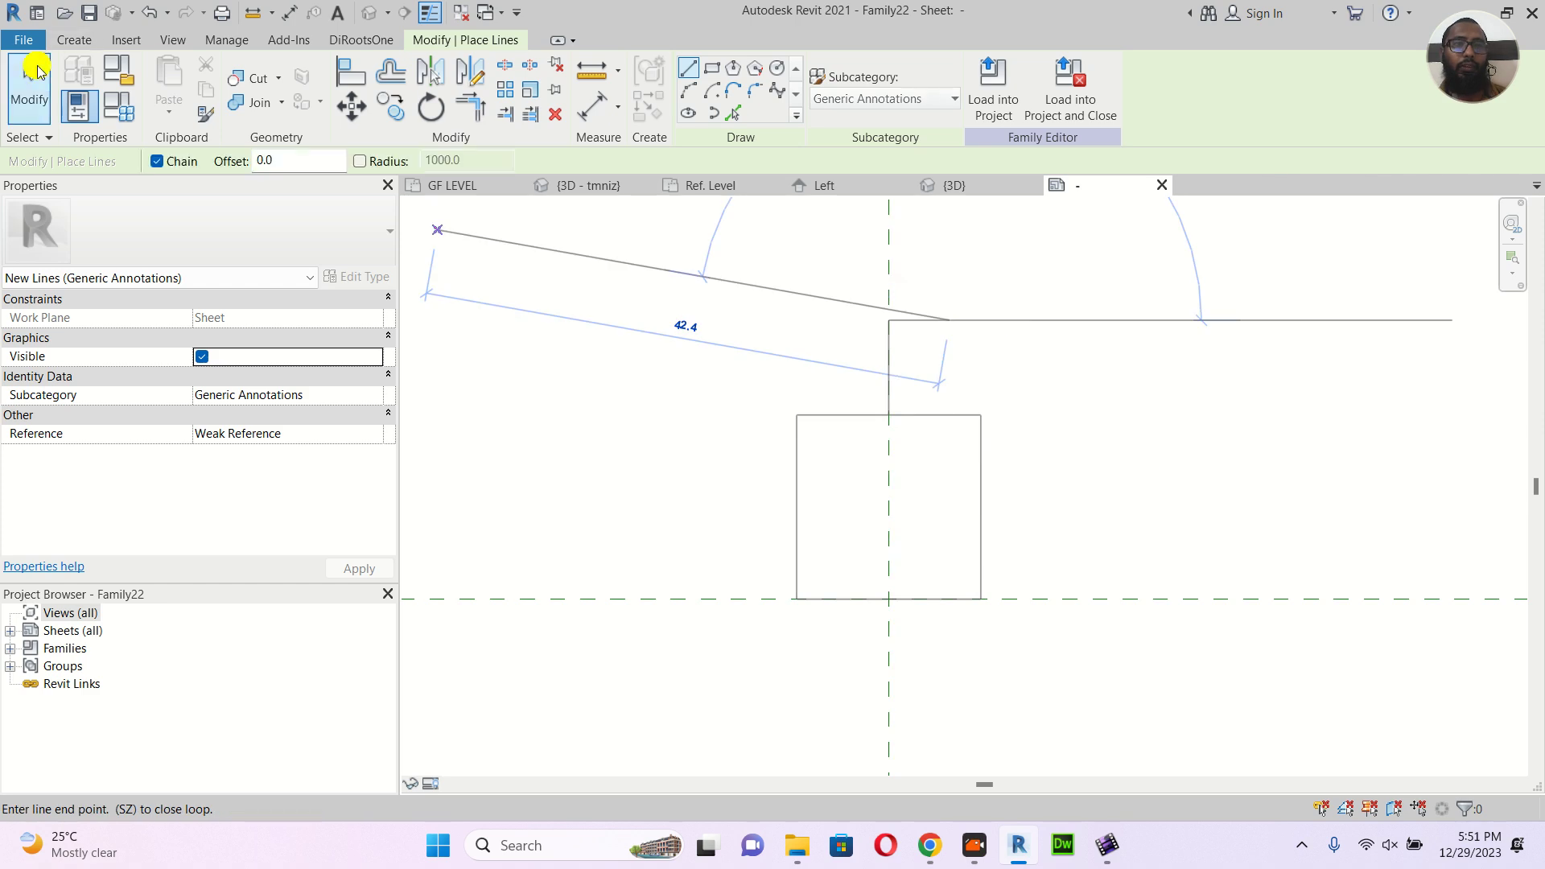
{"action": "left_click", "coordinate": [30, 79]}
Scale the square and both lines numerically by .3 about the midpoint of the square's bottom edge
{"action": "left_click_drag", "start_coordinate": [703, 258], "coordinate": [1063, 612]}
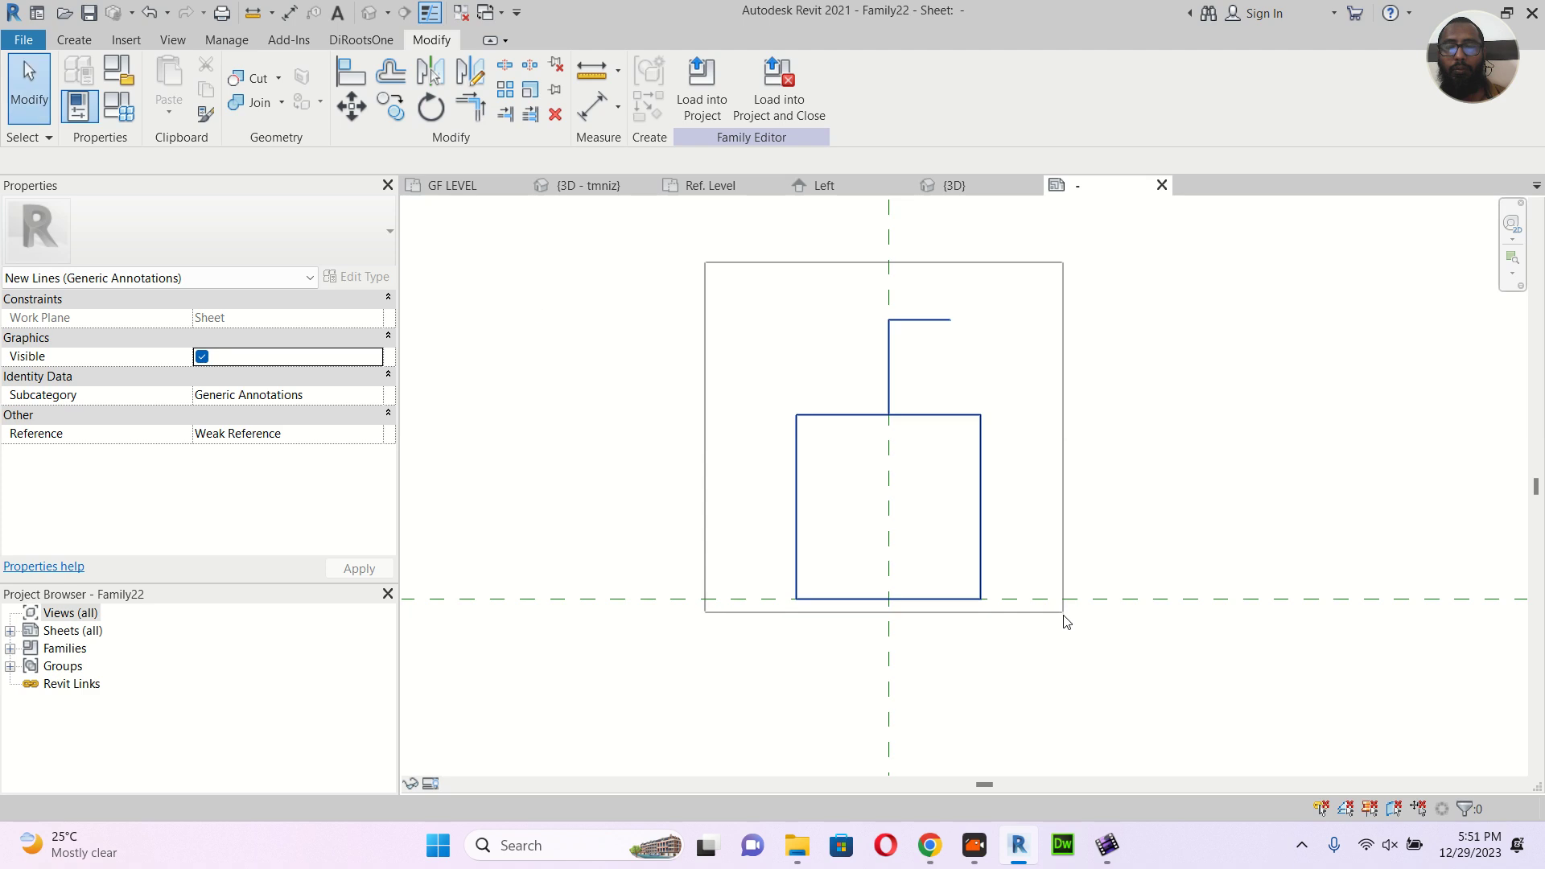
{"action": "left_click", "coordinate": [528, 88]}
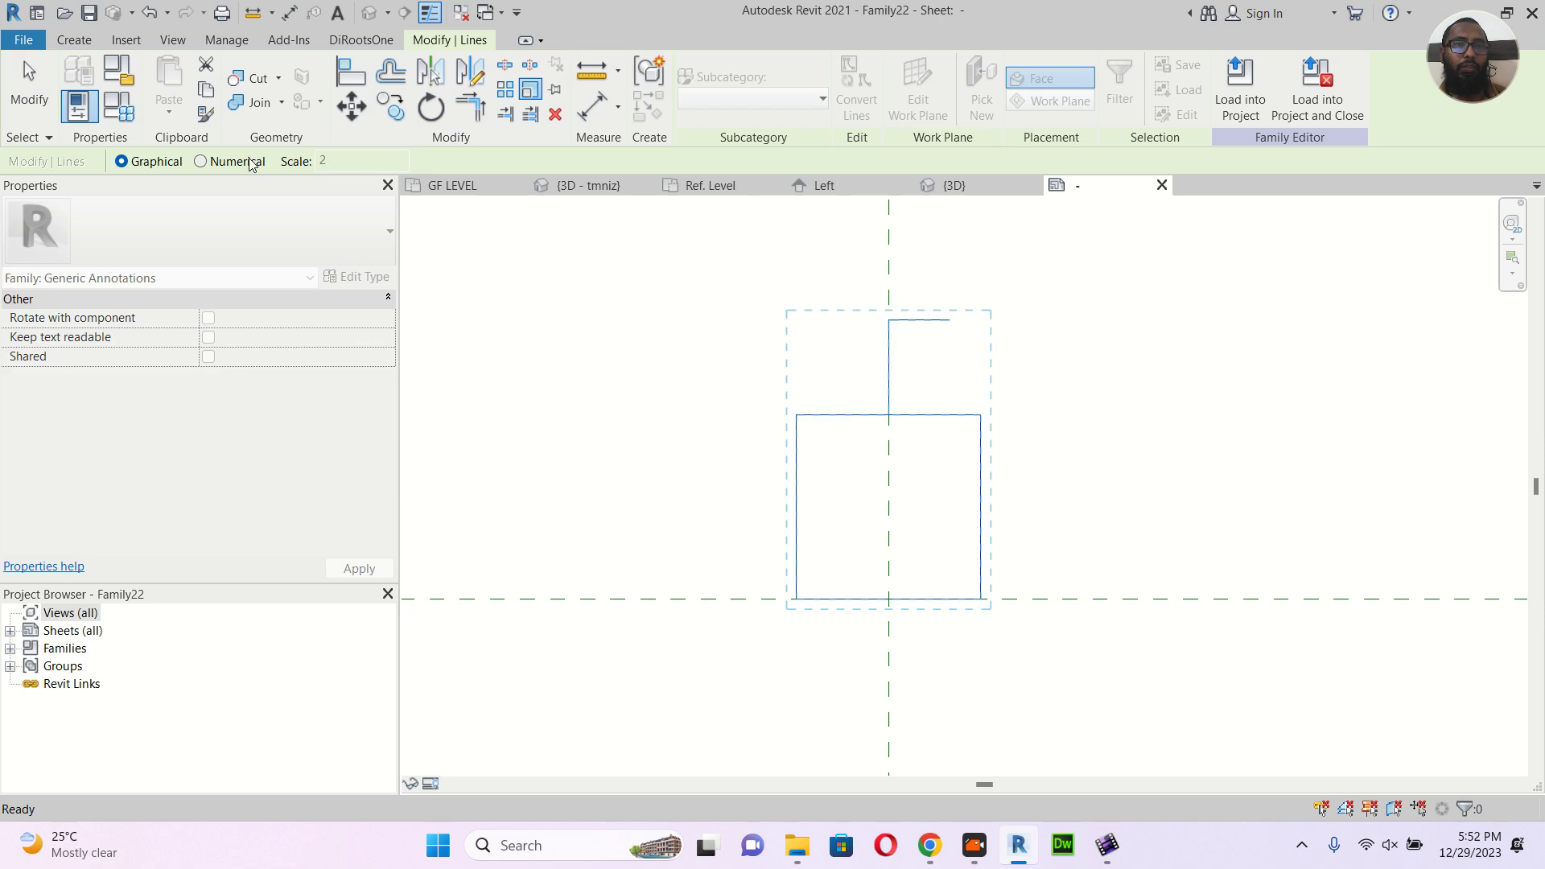
{"action": "left_click", "coordinate": [249, 161]}
{"action": "left_click_drag", "start_coordinate": [339, 165], "coordinate": [283, 167]}
{"action": "type", "text": ".3"}
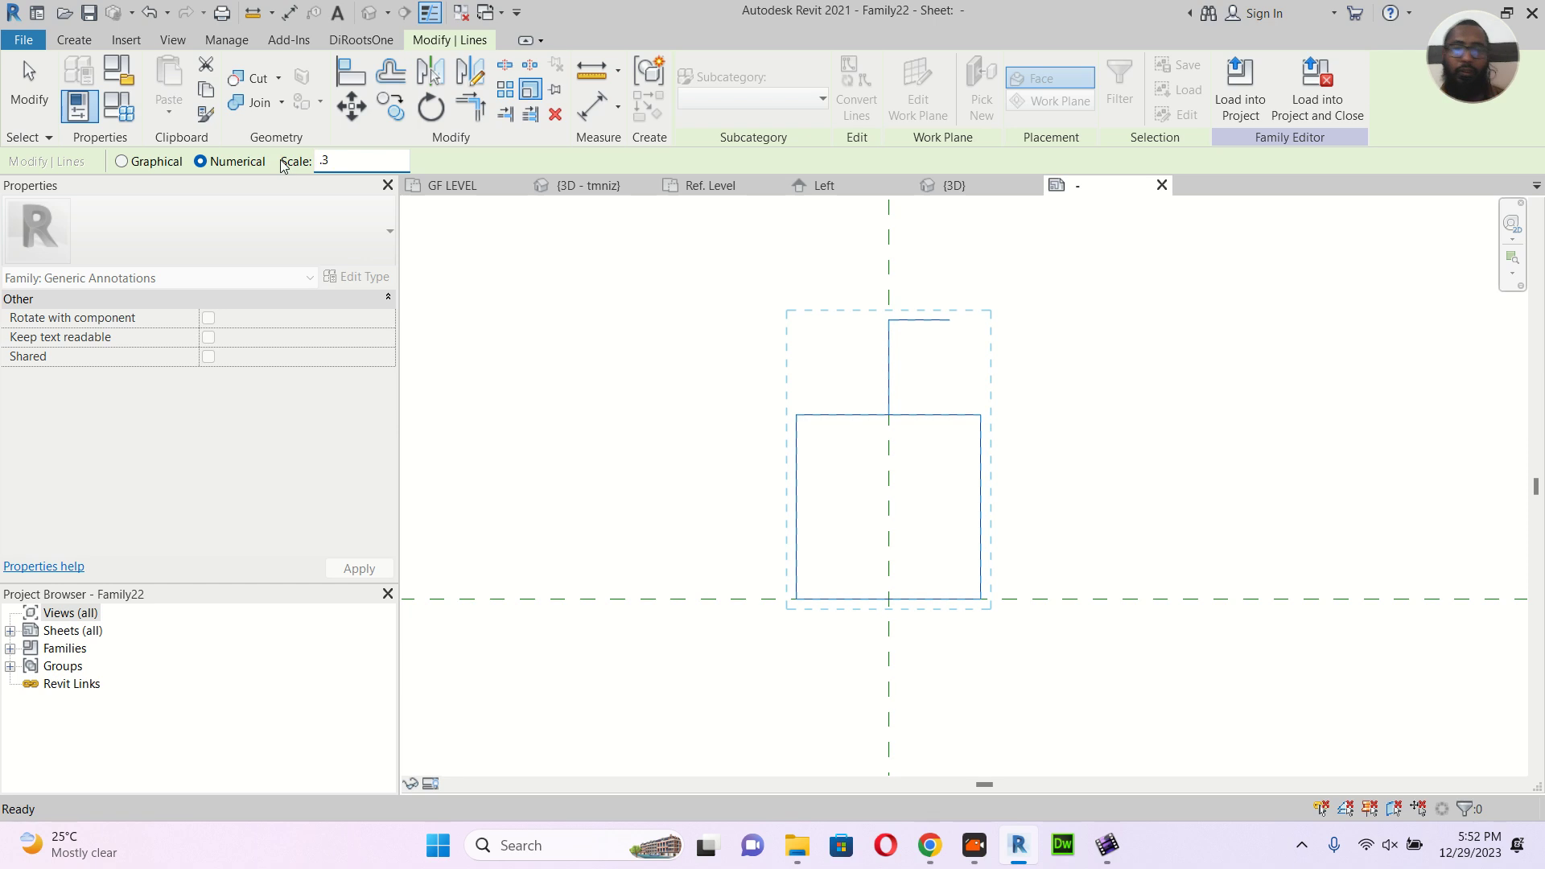
{"action": "left_click", "coordinate": [891, 605]}
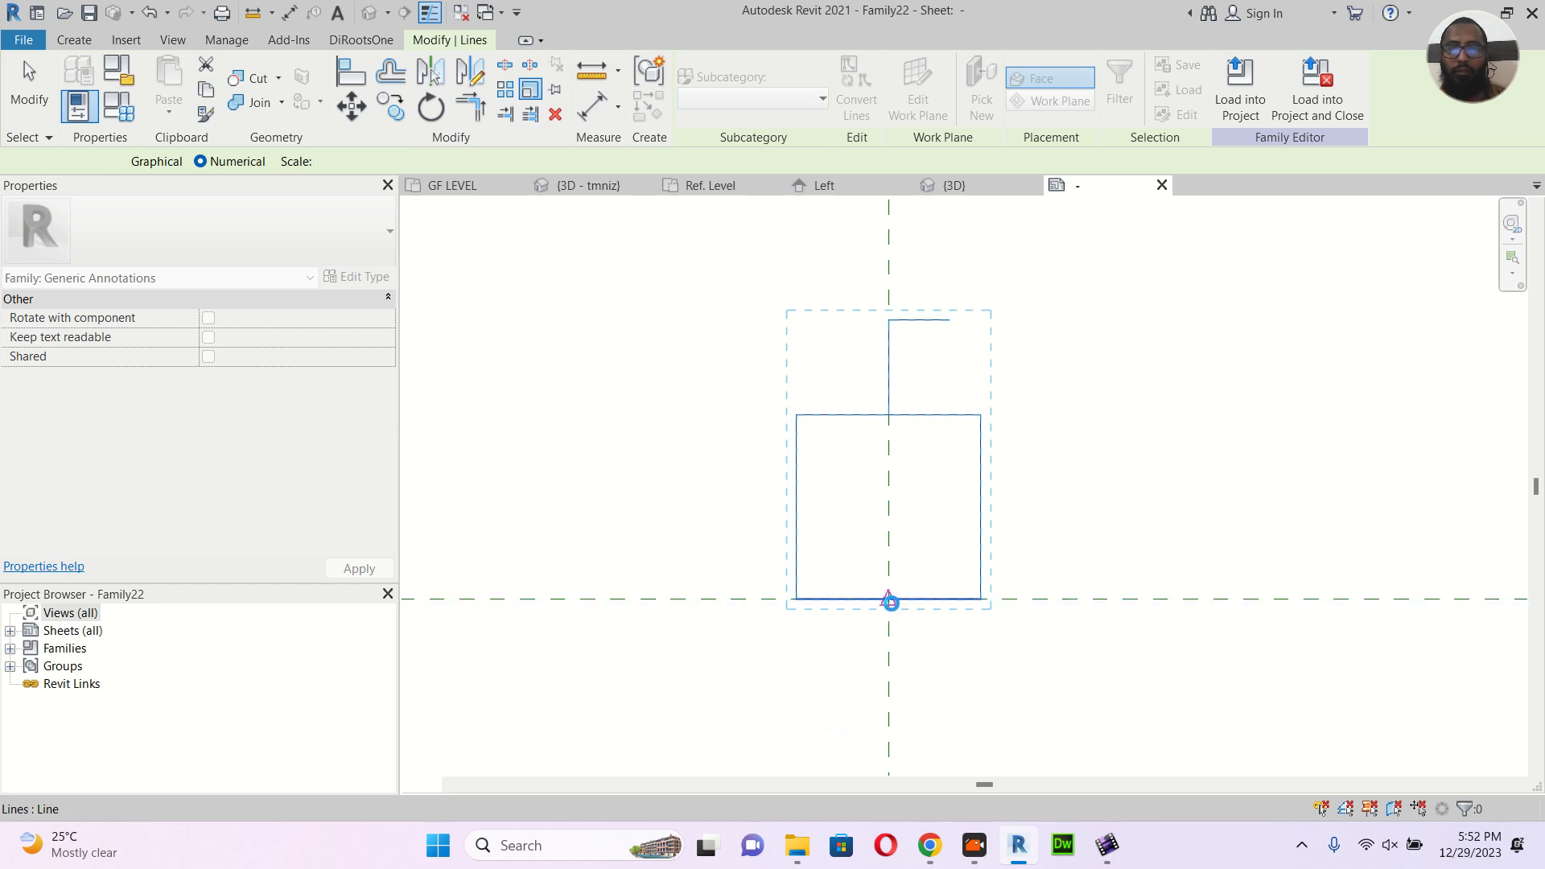
{"action": "left_click", "coordinate": [890, 602]}
{"action": "left_click", "coordinate": [787, 371]}
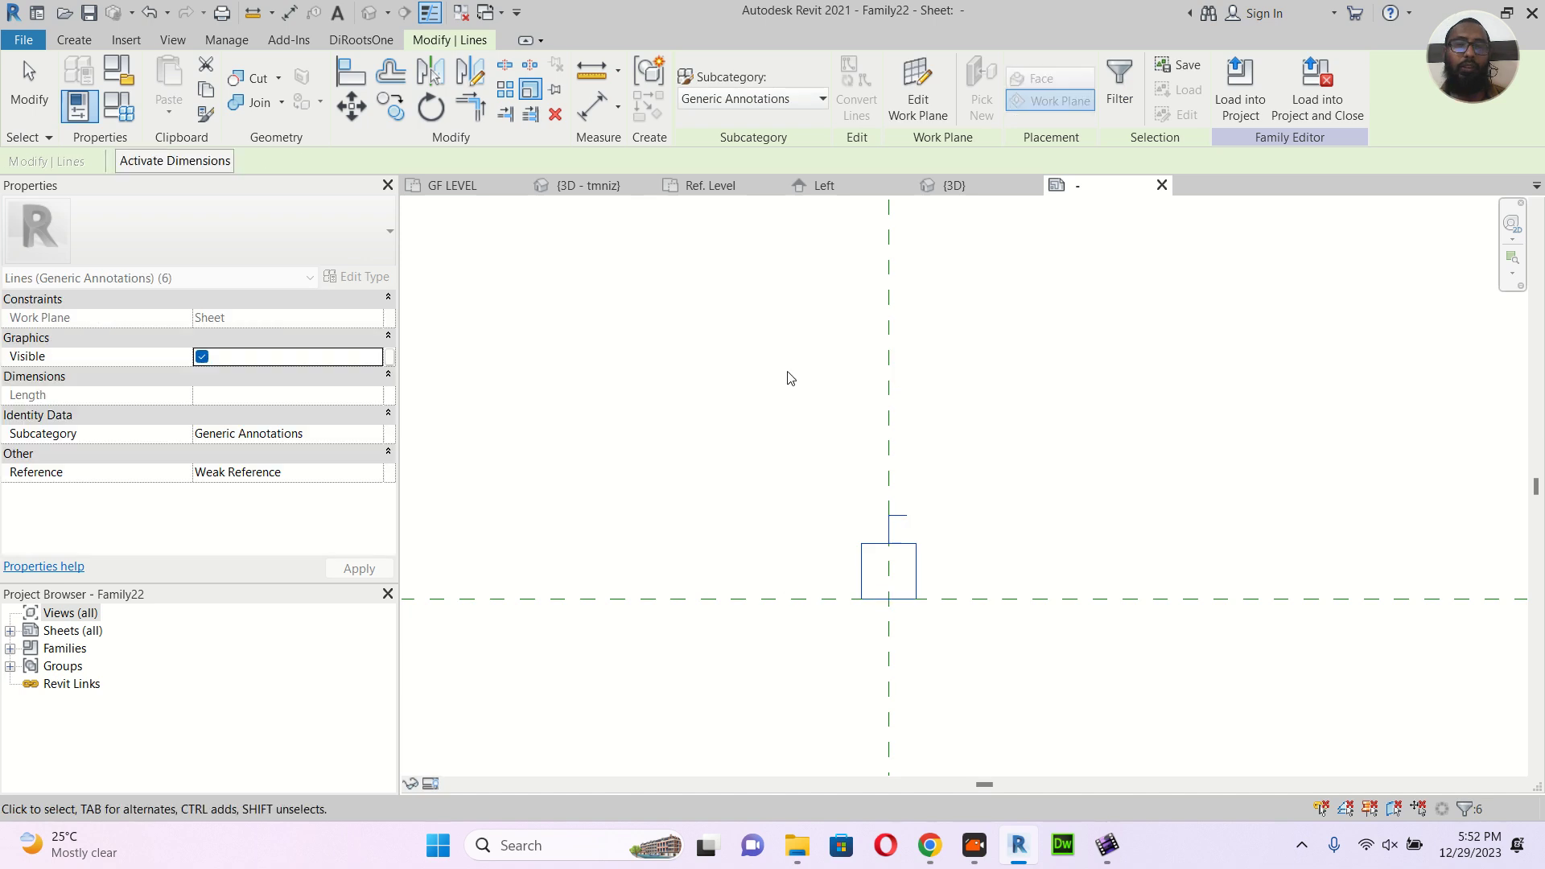
Place a new 3mm label just to the right of the scaled square
{"action": "left_click", "coordinate": [70, 39]}
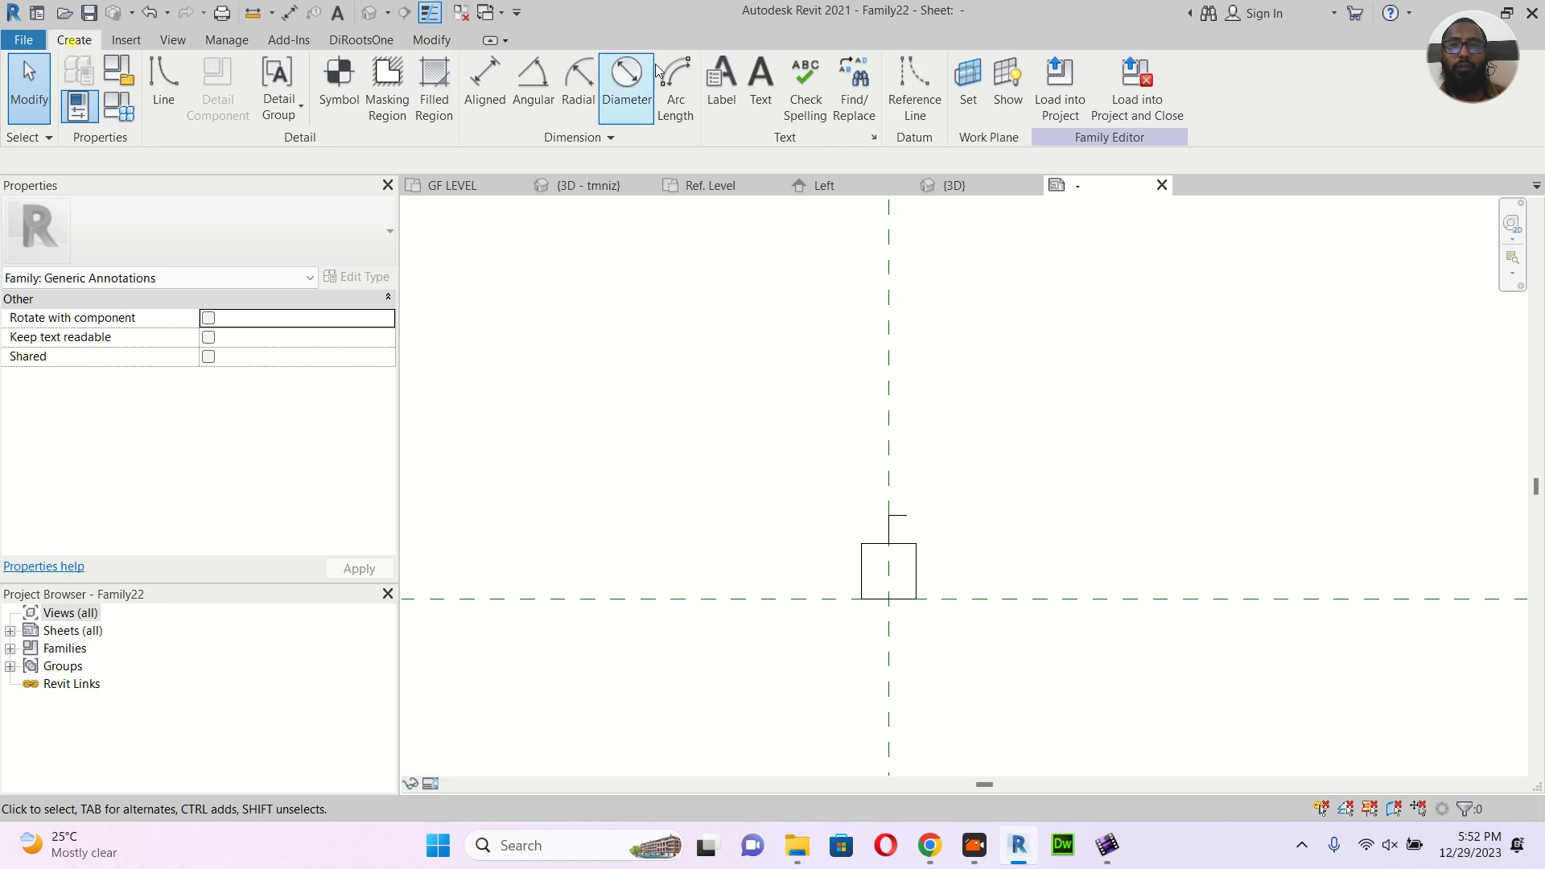
{"action": "left_click", "coordinate": [735, 80]}
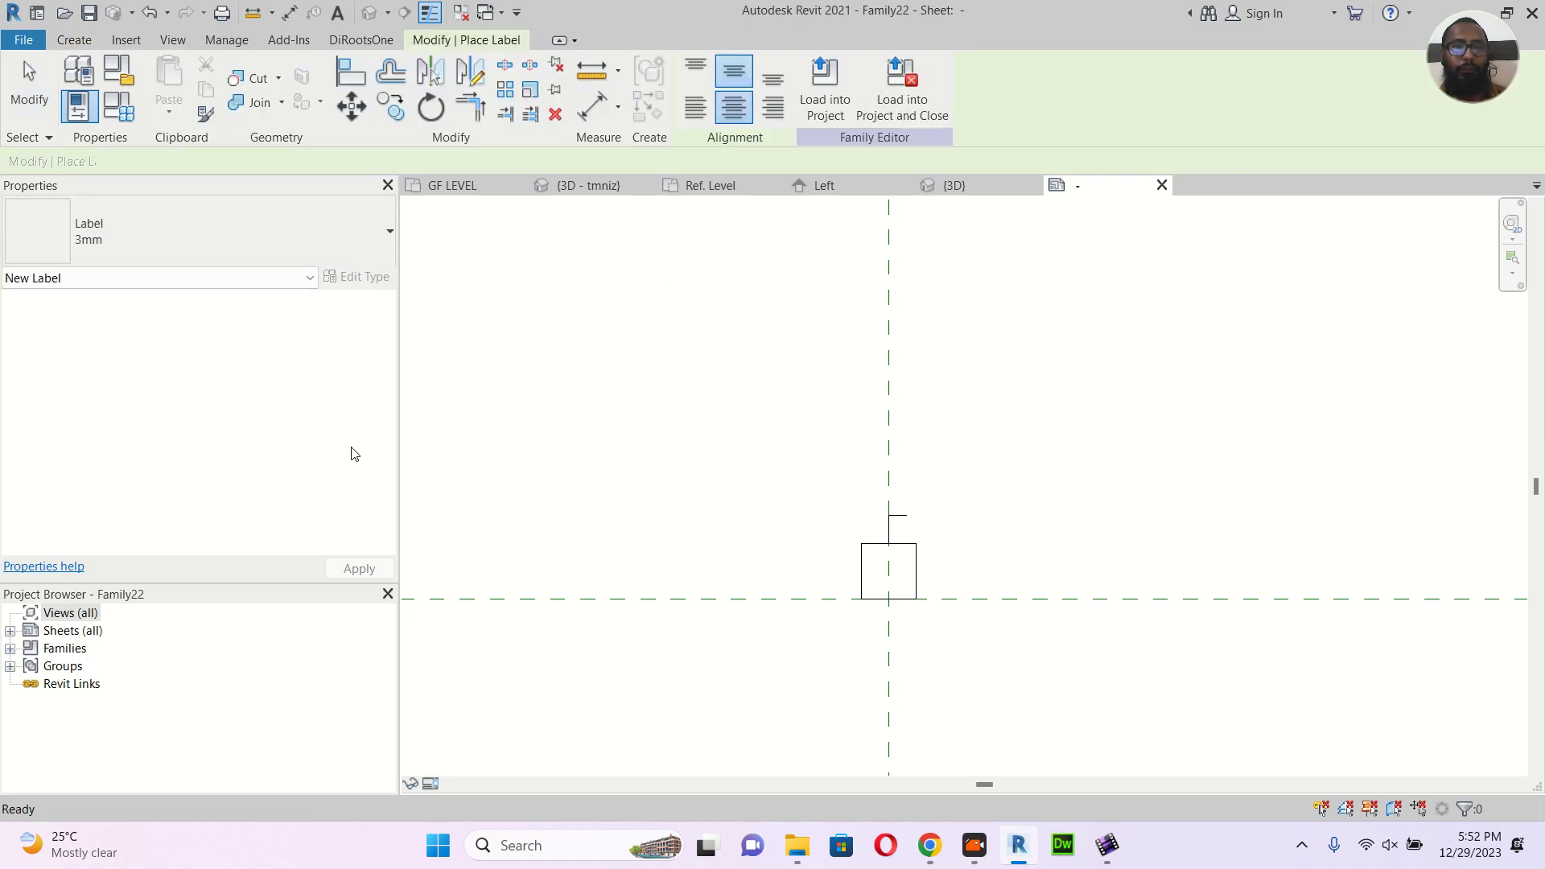
{"action": "left_click", "coordinate": [934, 575]}
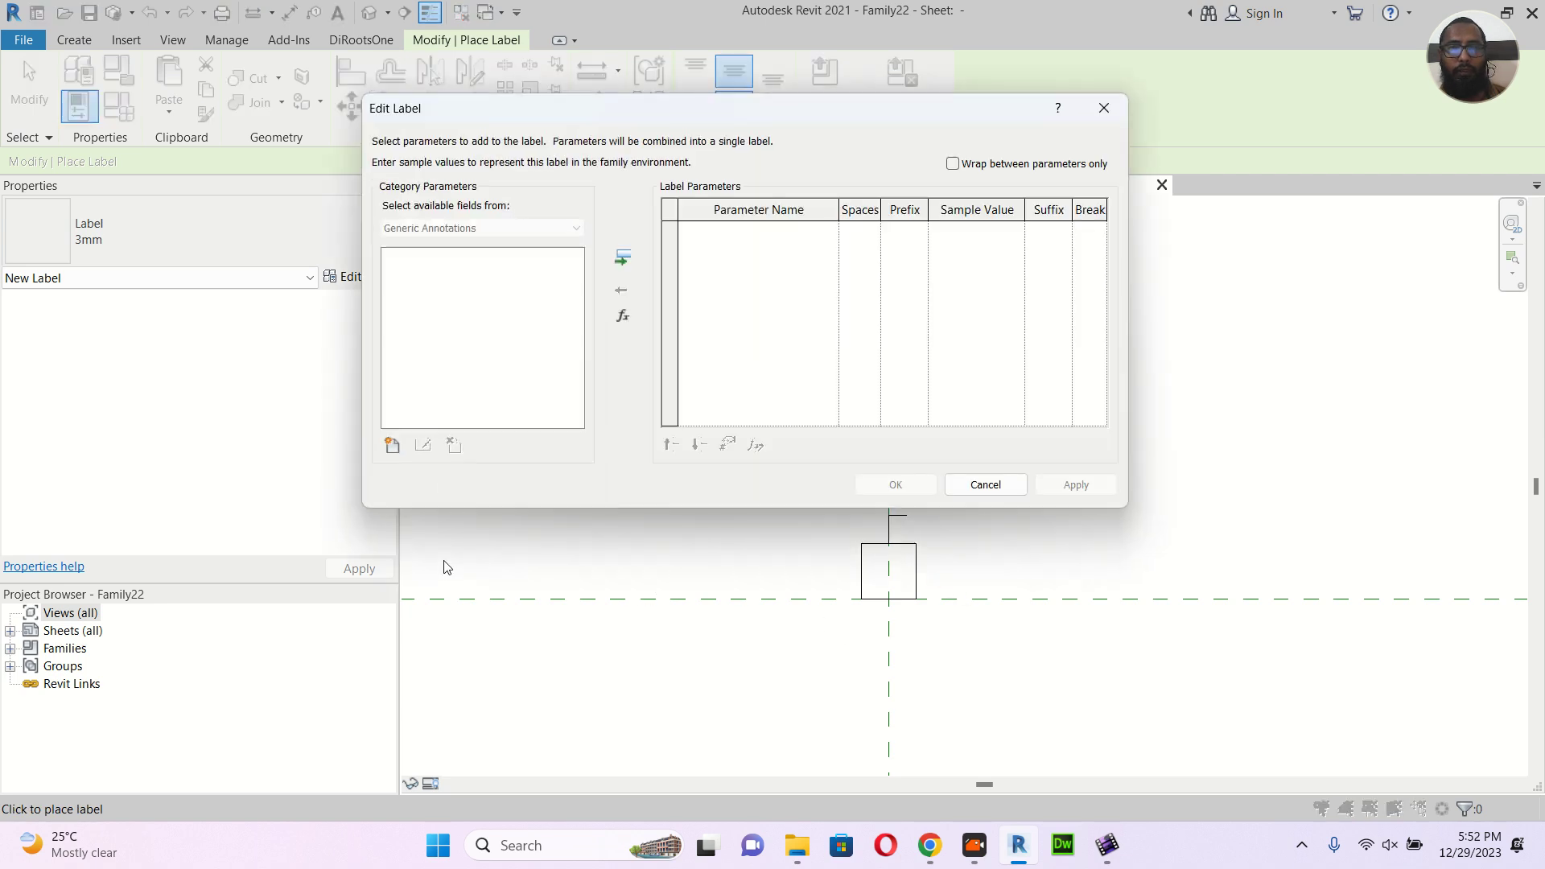
Add an instance family parameter named AMP of type Text for the label, grouped under Text
{"action": "left_click", "coordinate": [391, 446]}
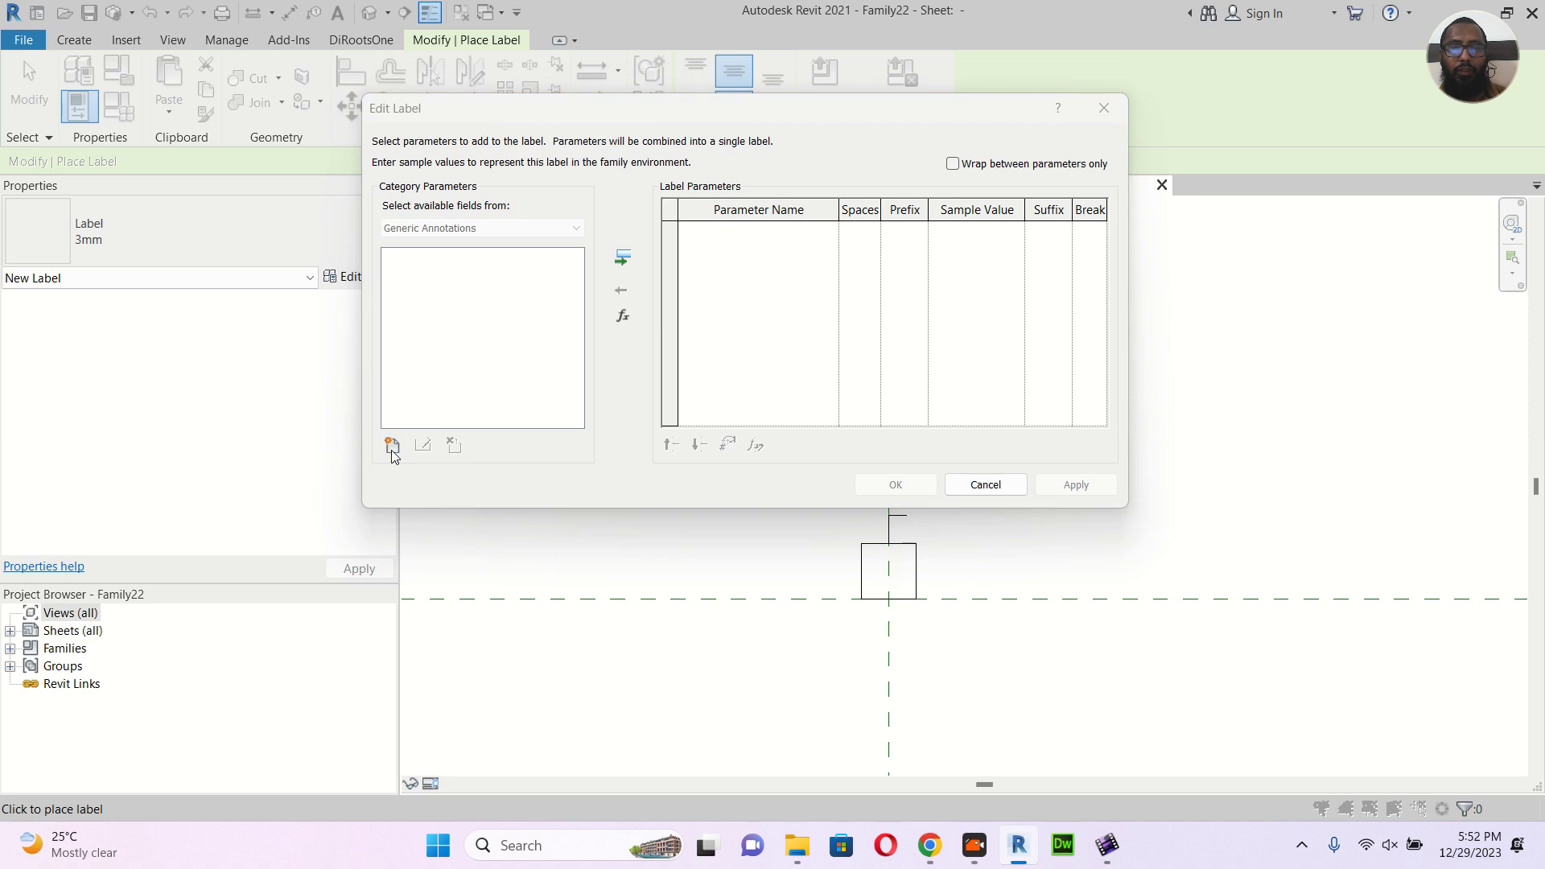
{"action": "left_click", "coordinate": [763, 473]}
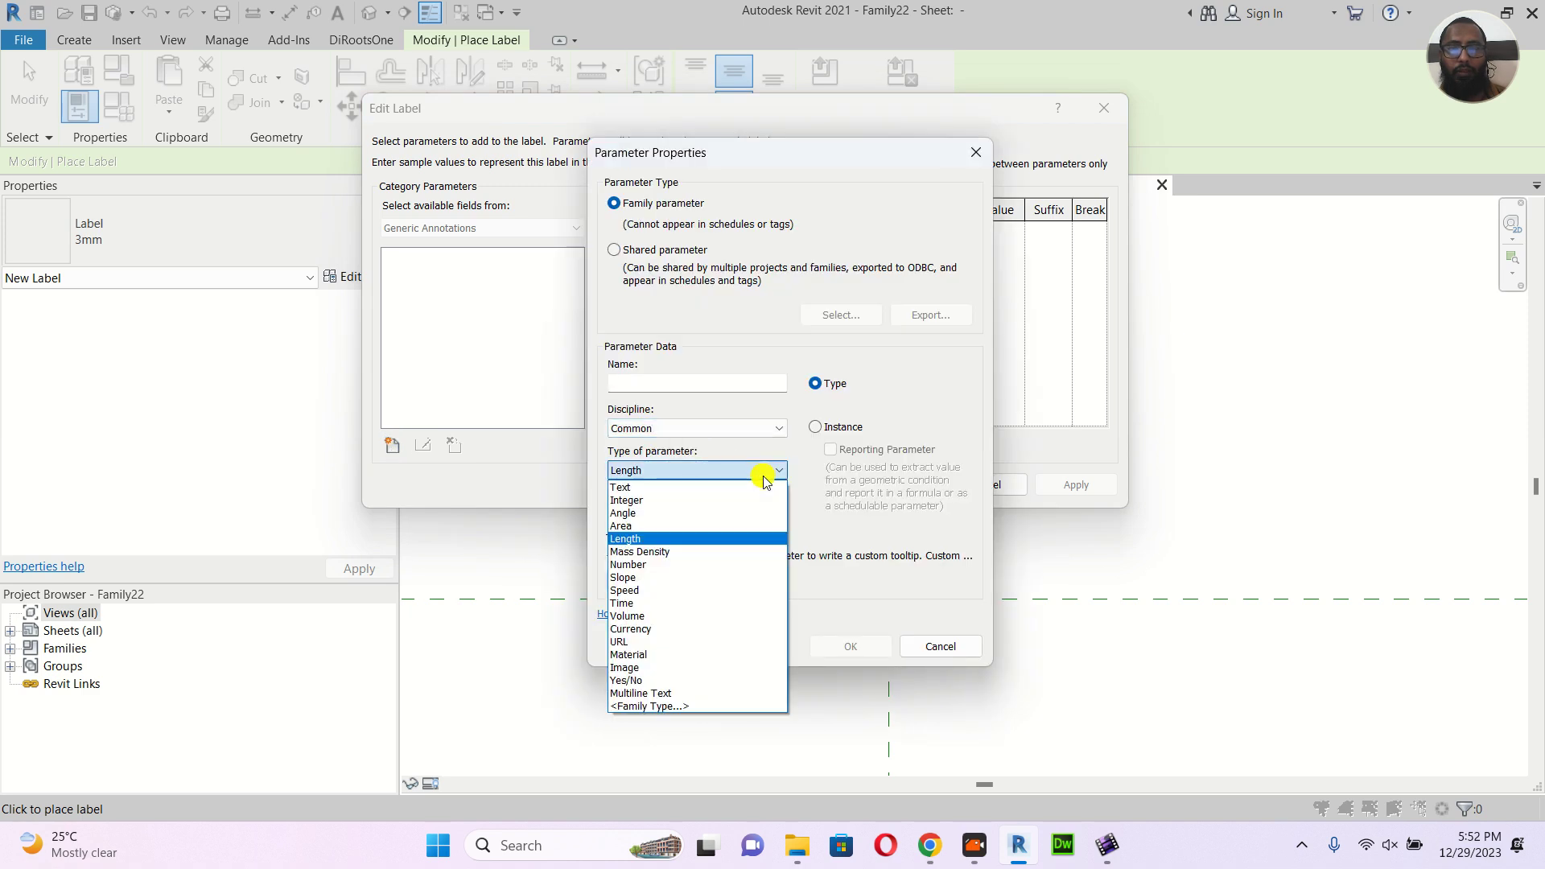
{"action": "left_click", "coordinate": [673, 486]}
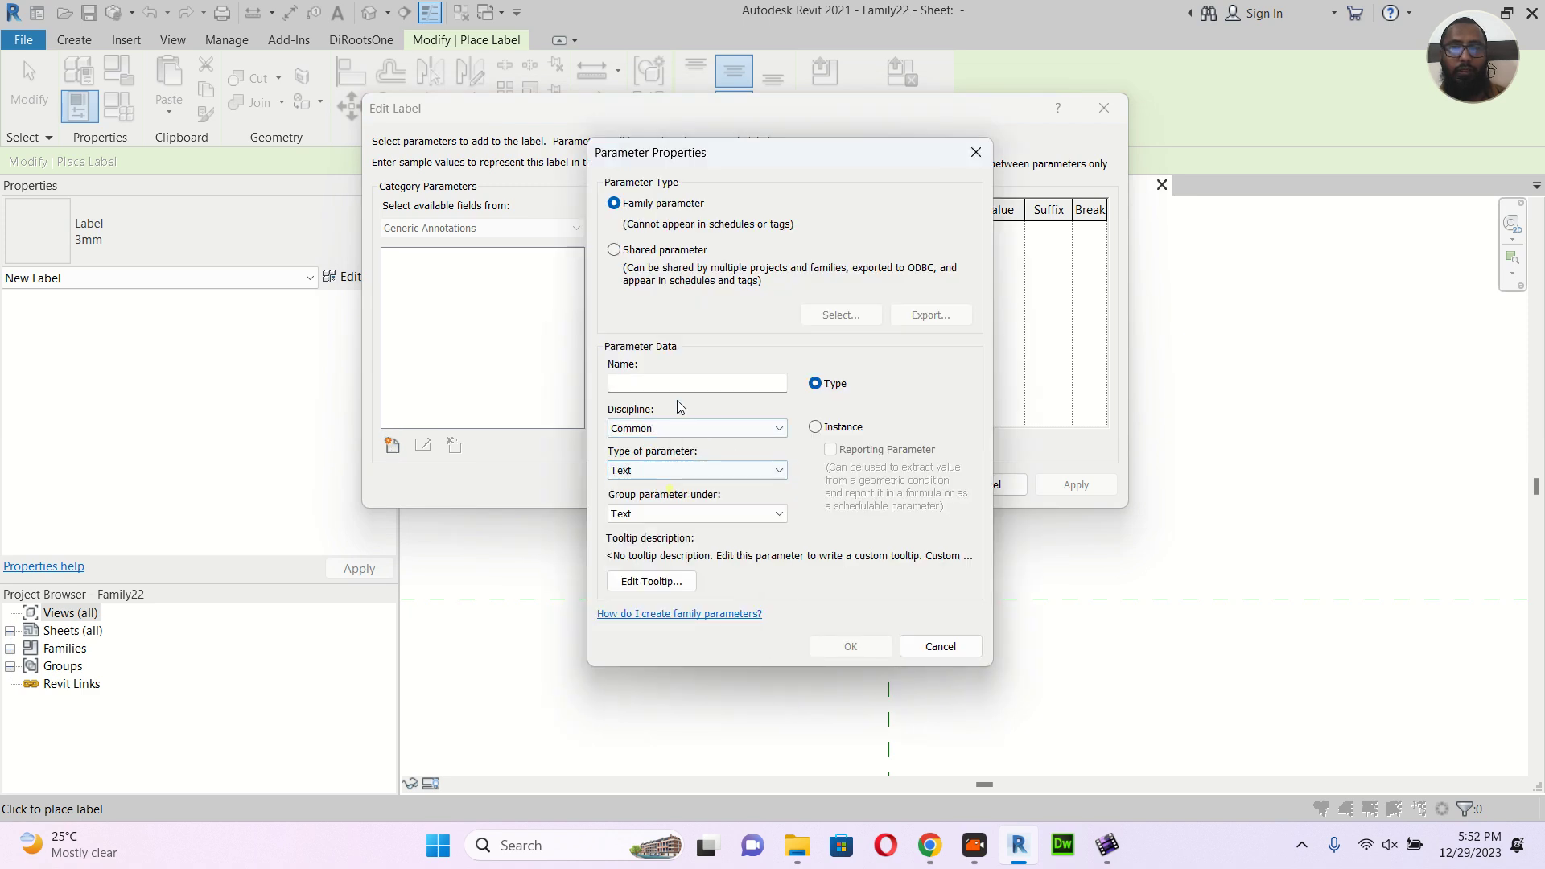
{"action": "left_click", "coordinate": [816, 433]}
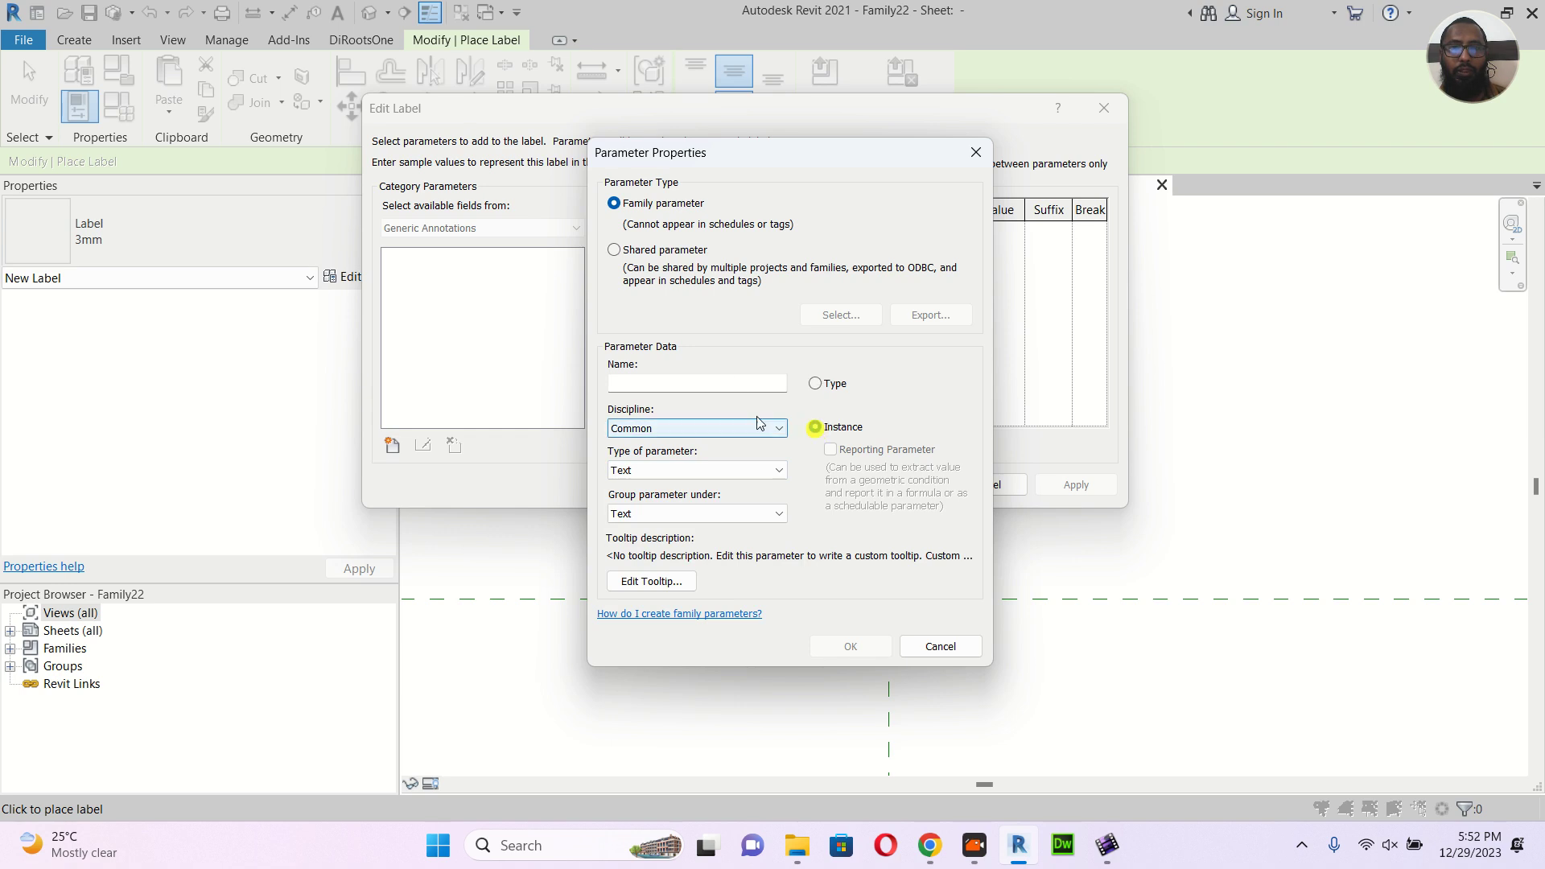
{"action": "left_click", "coordinate": [733, 383]}
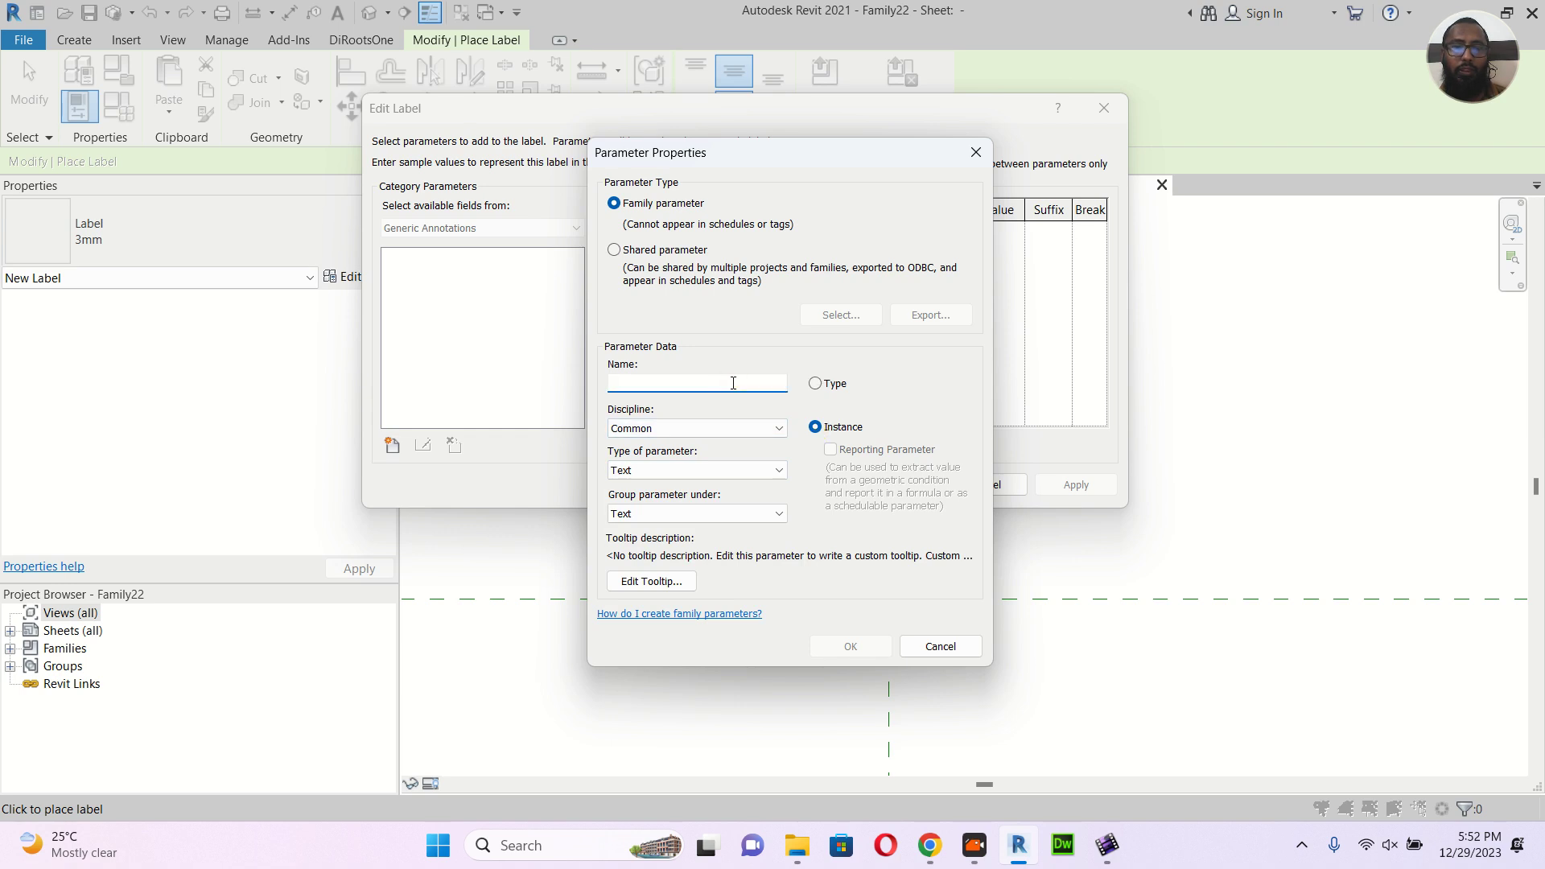
{"action": "type", "text": "a"}
{"action": "key", "text": "BackSpace"}
{"action": "type", "text": "AMP"}
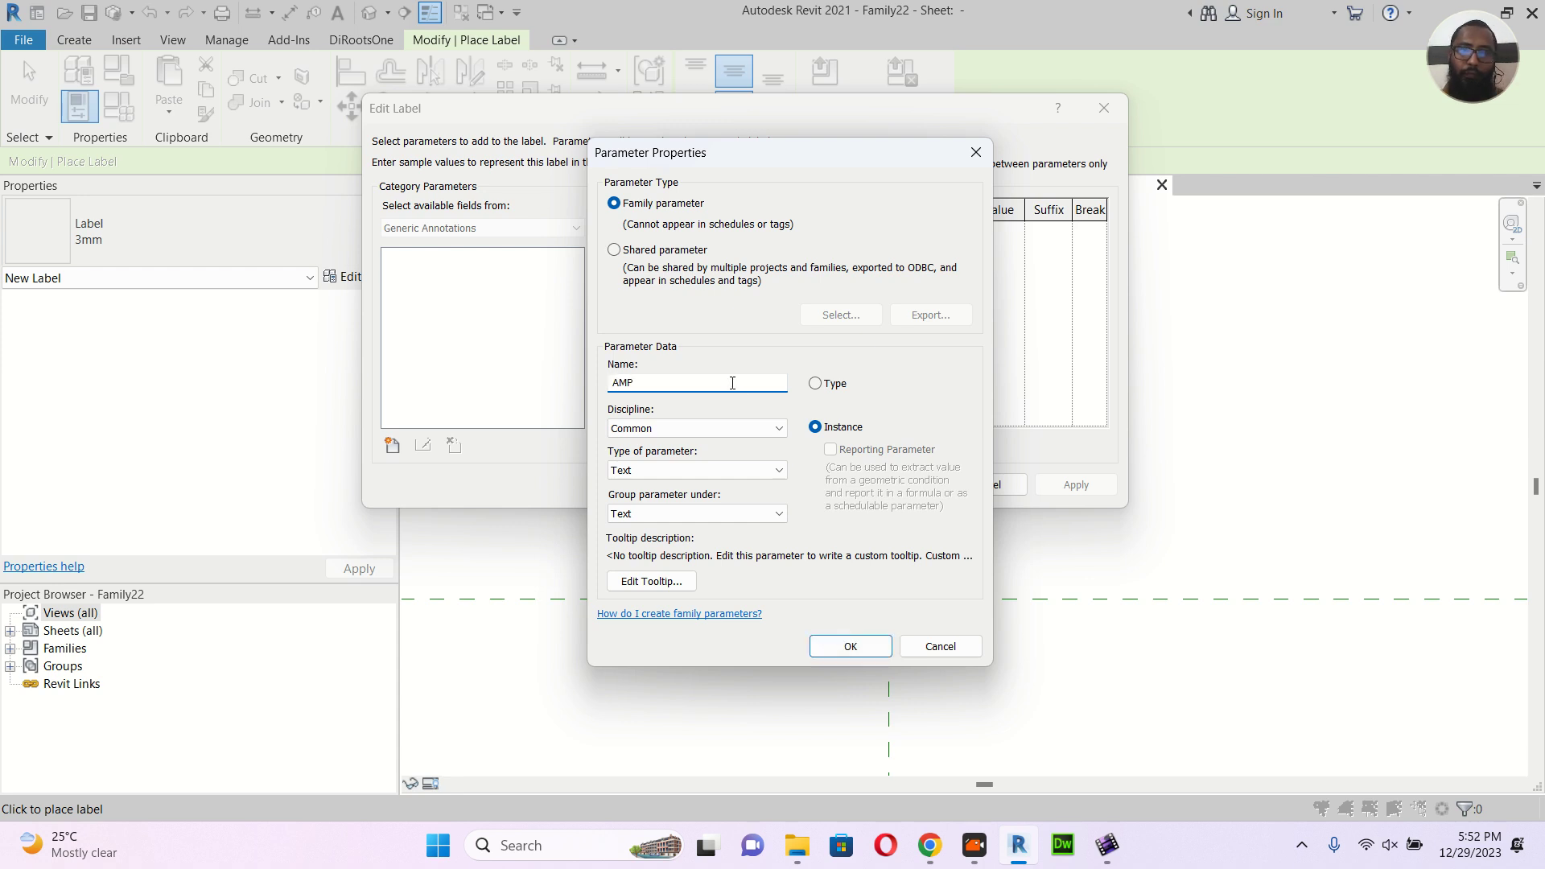
{"action": "left_click", "coordinate": [837, 647]}
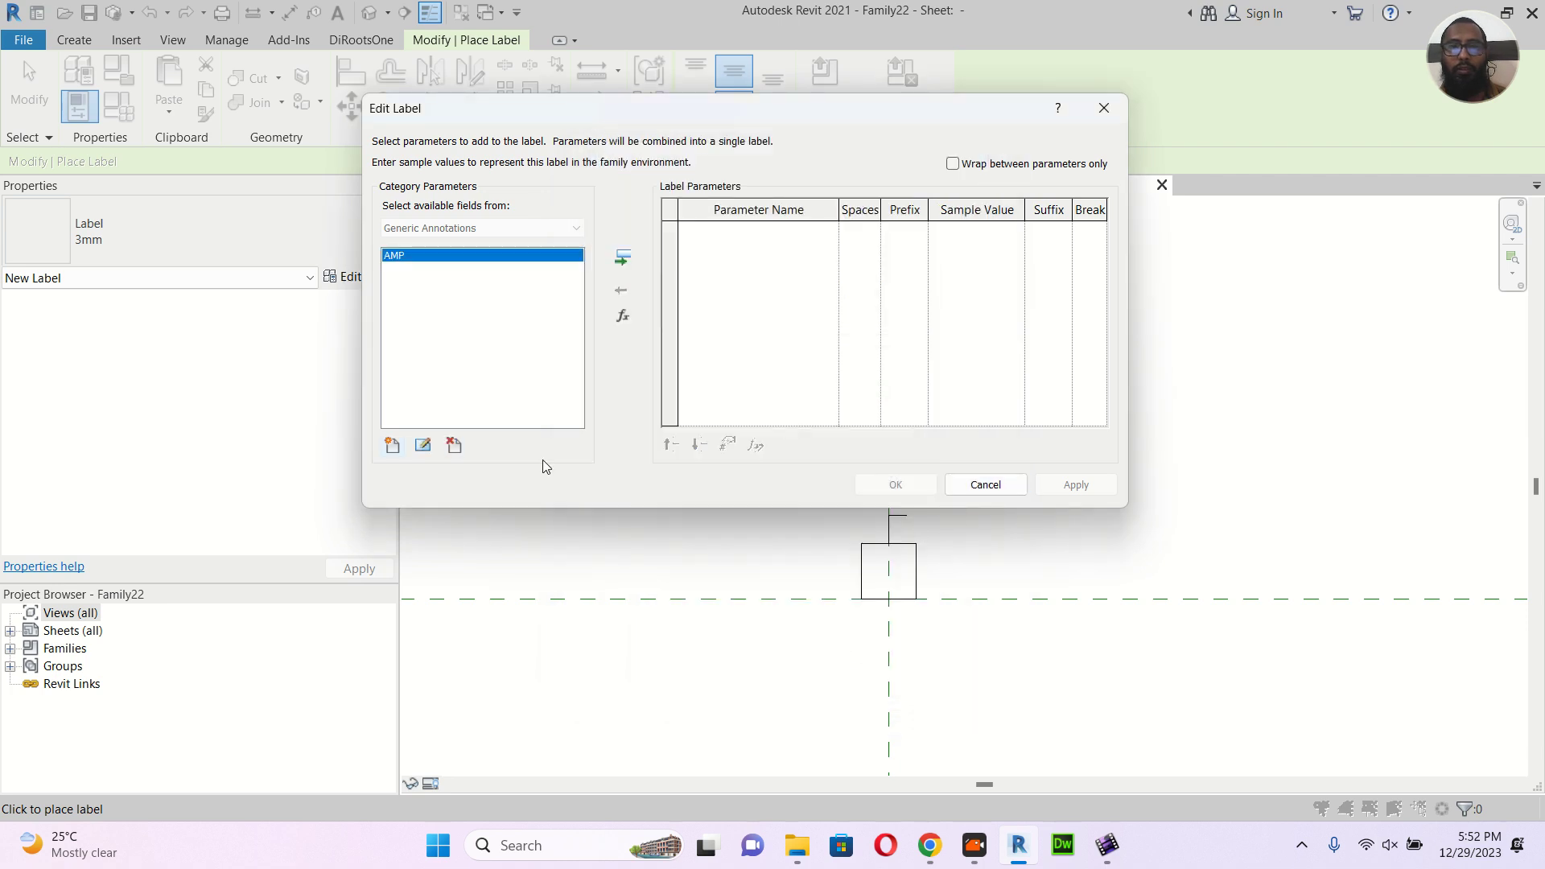
Add the AMP parameter to the new label and finish placing the label over the square symbol
{"action": "left_click", "coordinate": [622, 258]}
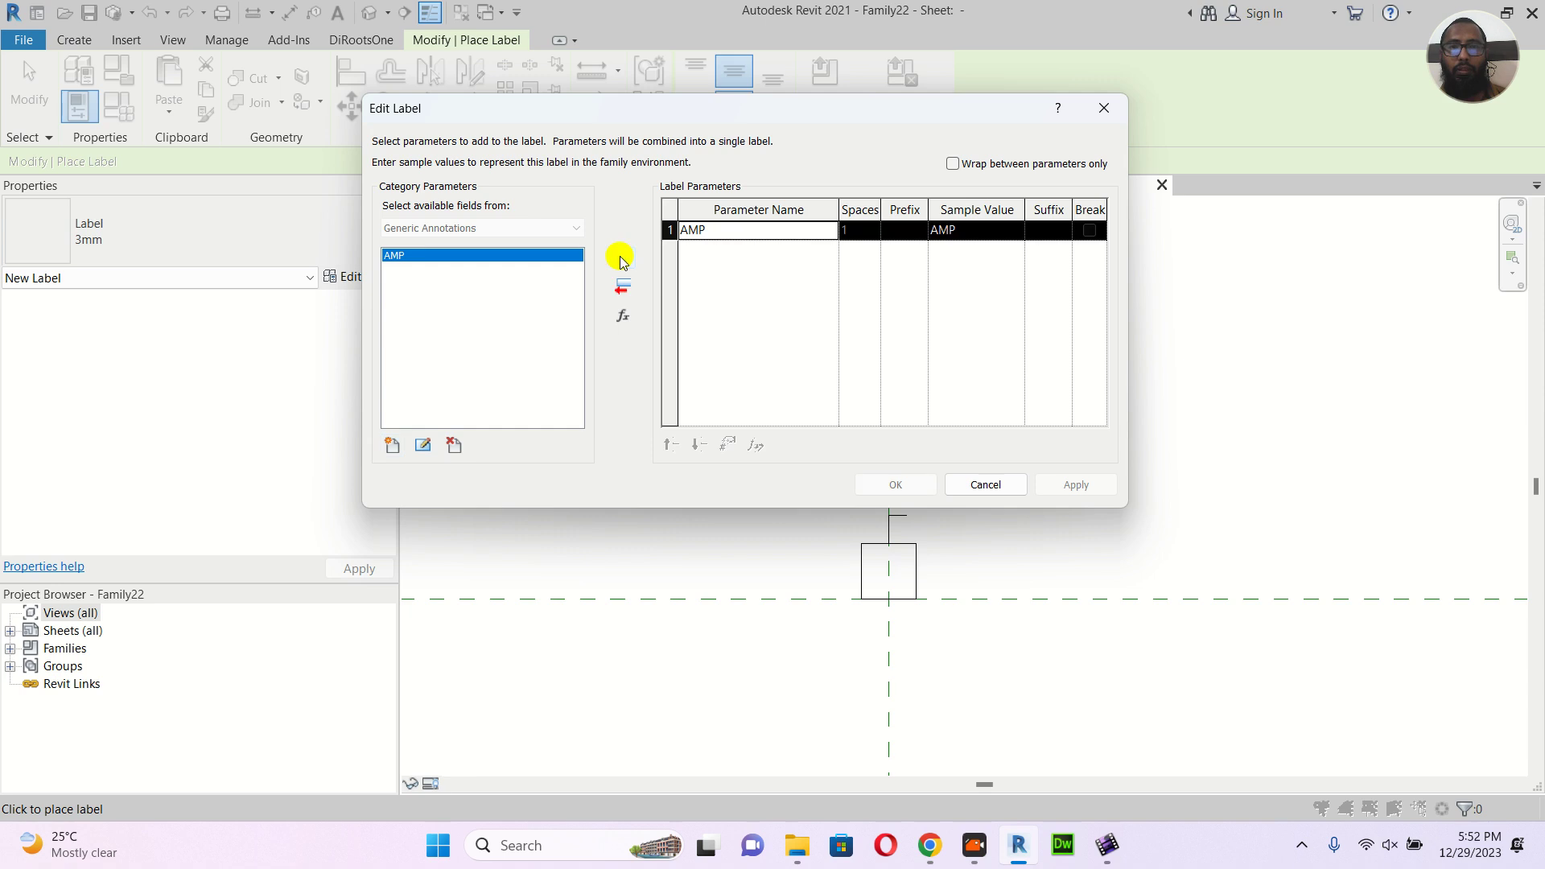
{"action": "left_click", "coordinate": [922, 483]}
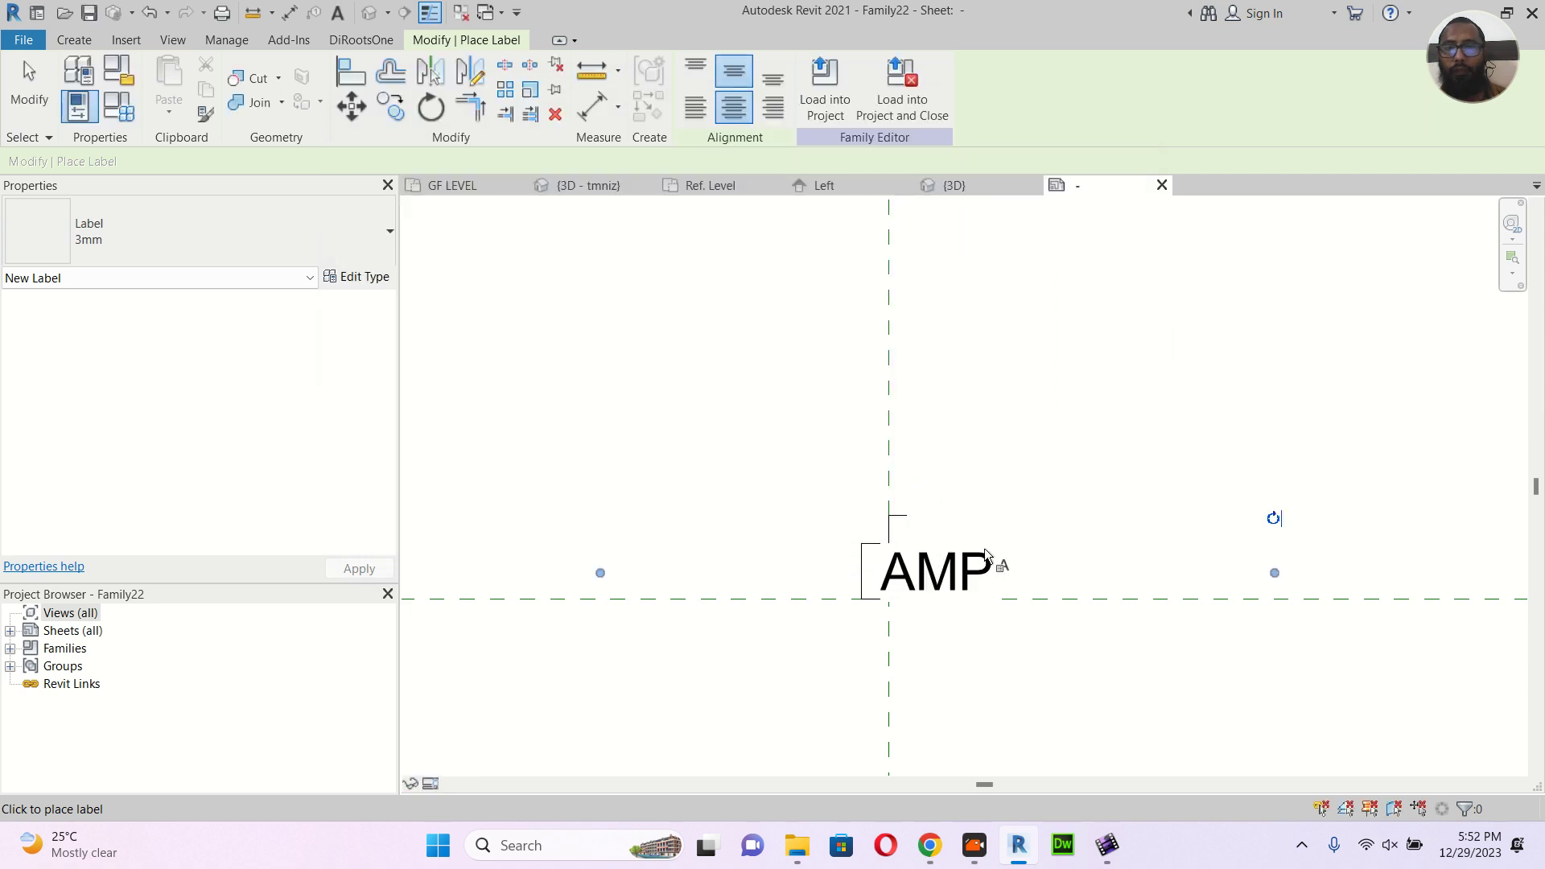
{"action": "left_click", "coordinate": [29, 89]}
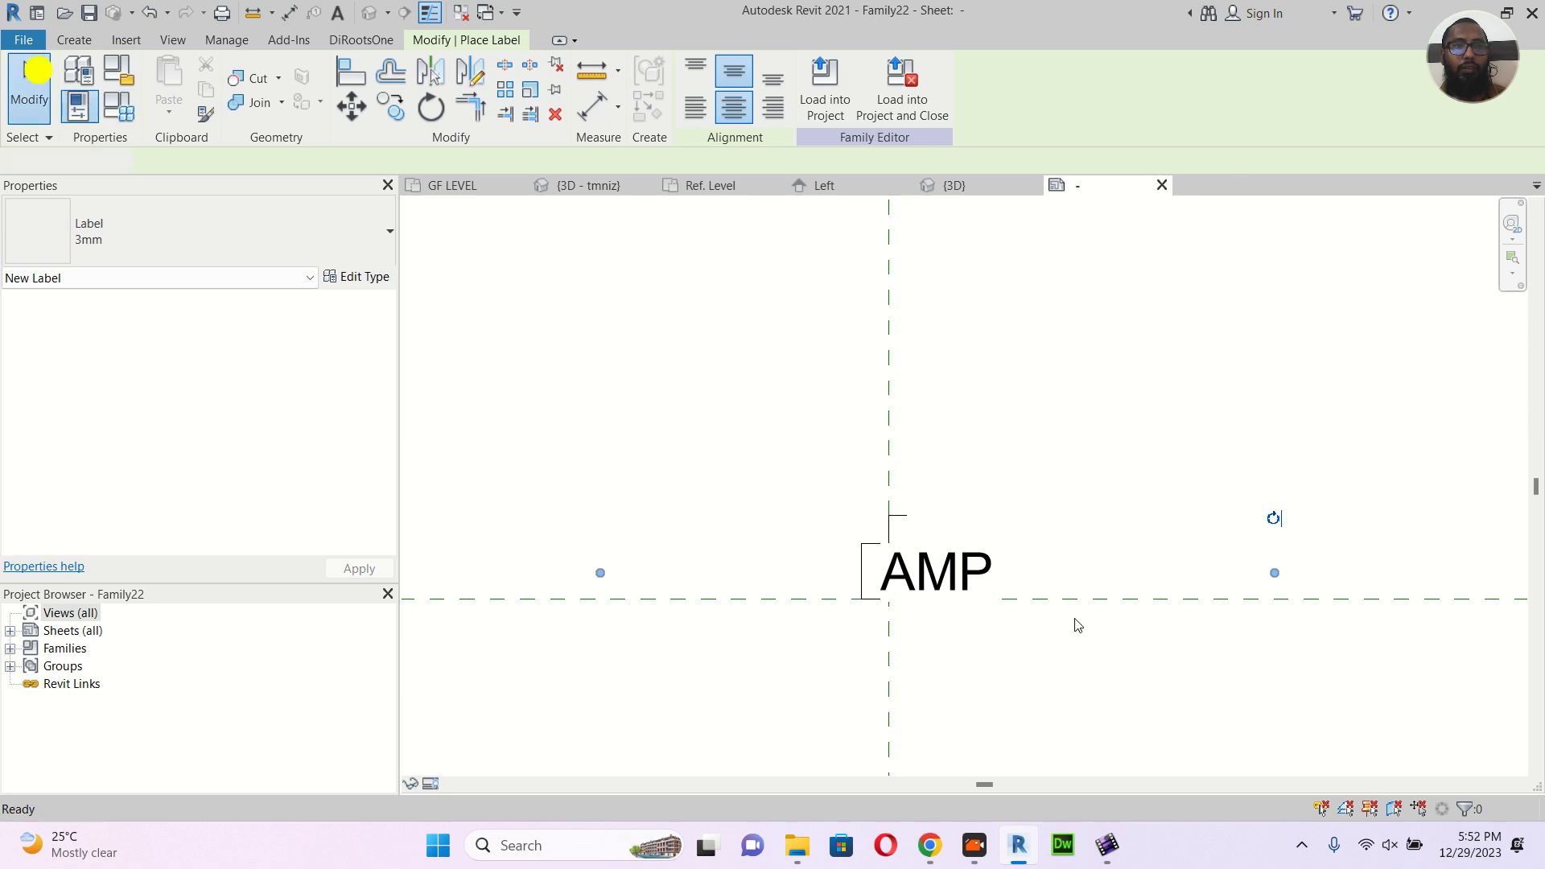
Set the AMP label type's leader/border offset to 0 mm and its text size to 1 mm
{"action": "left_click", "coordinate": [991, 576]}
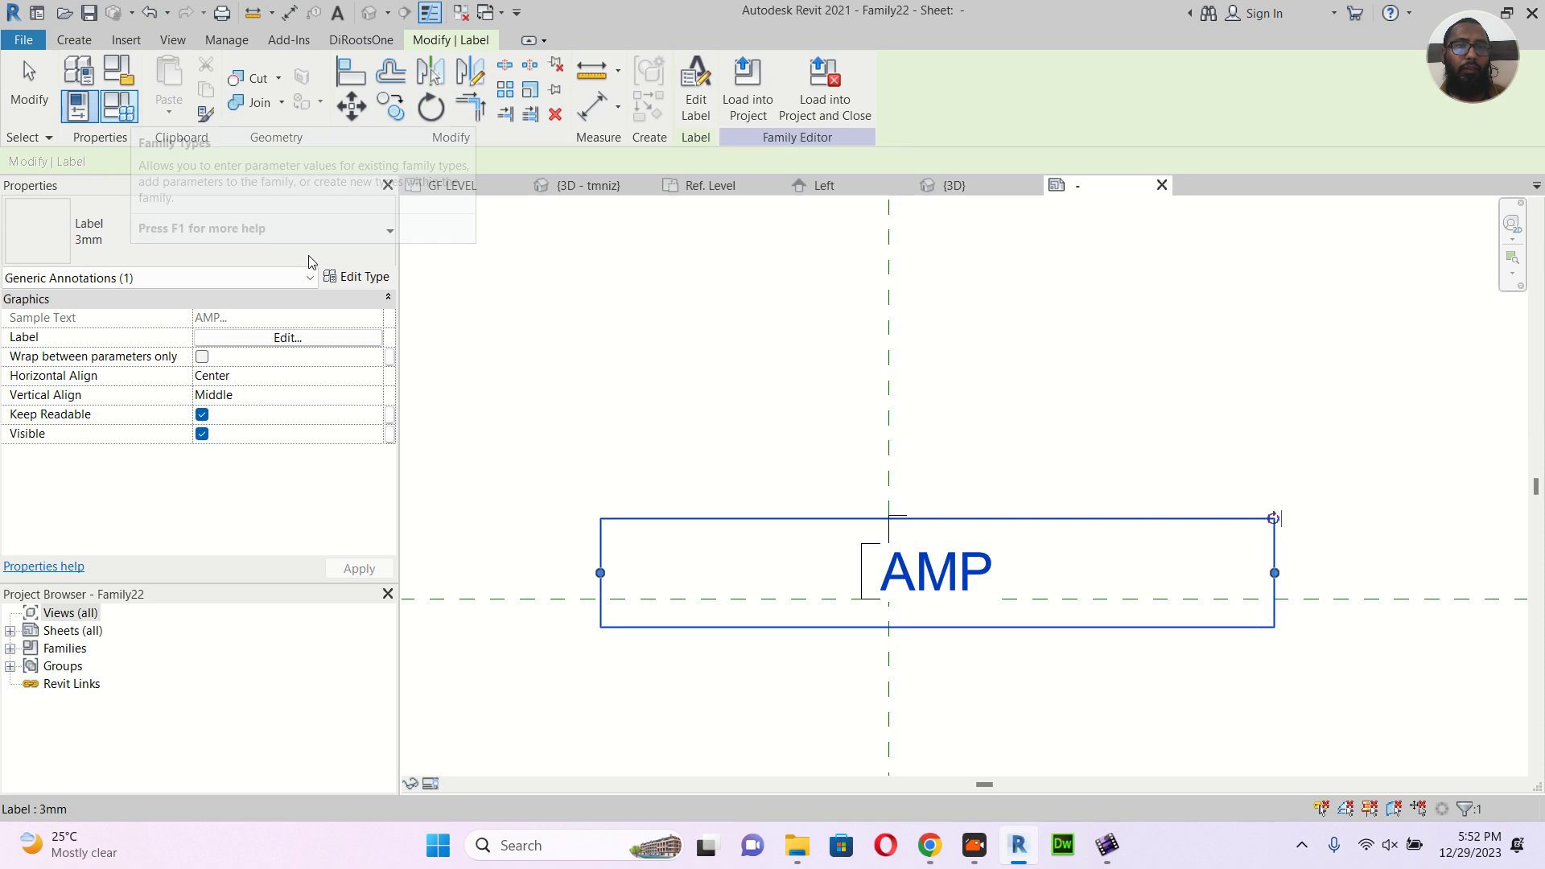
{"action": "left_click", "coordinate": [360, 278]}
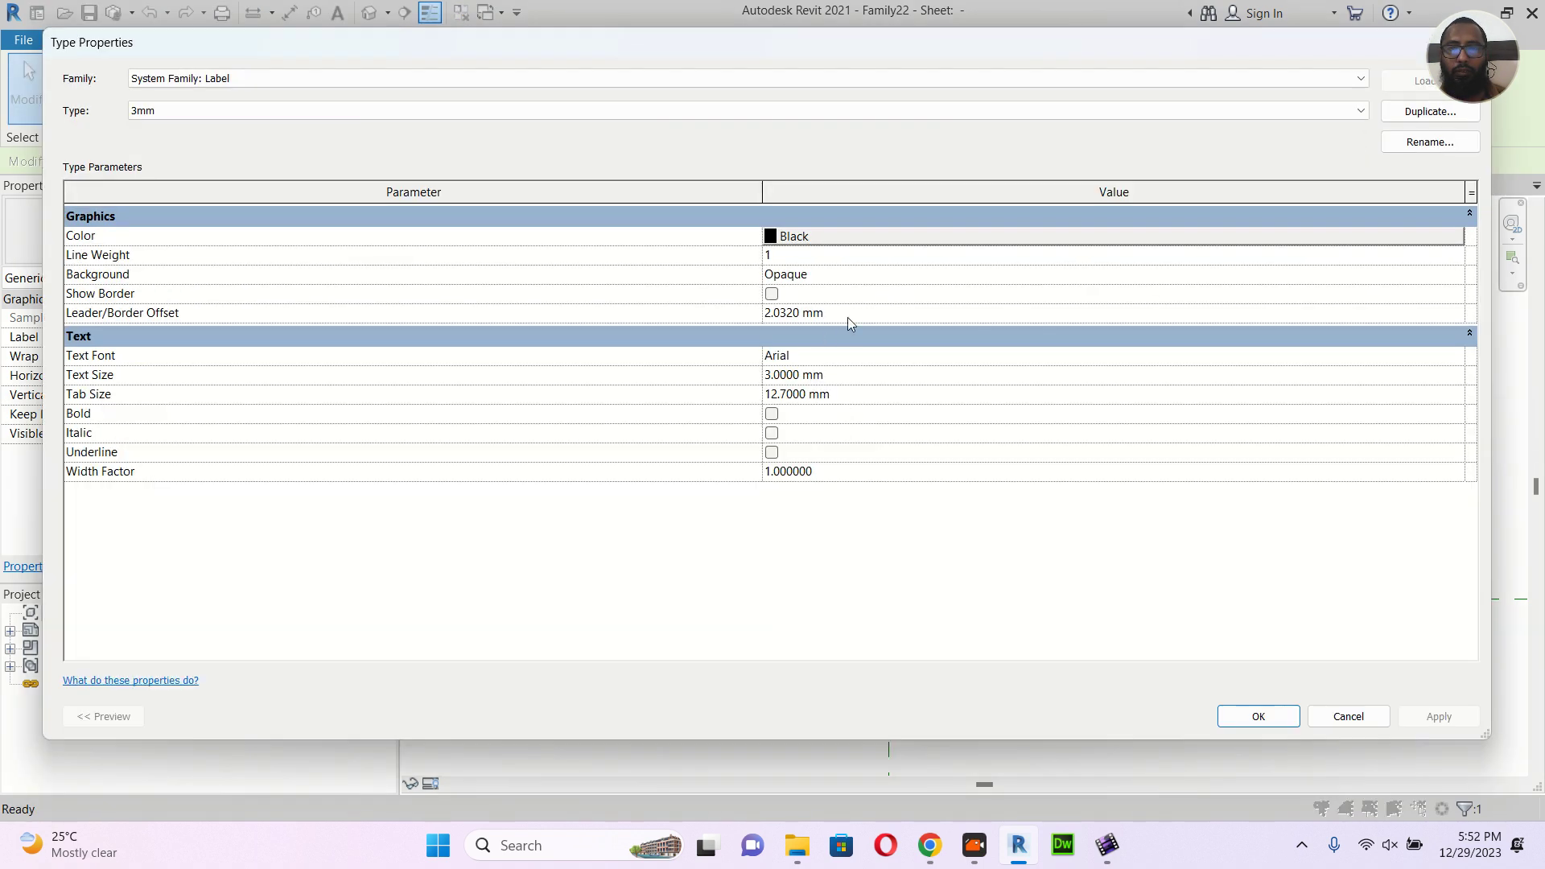
{"action": "left_click", "coordinate": [847, 317]}
{"action": "type", "text": "0"}
{"action": "left_click", "coordinate": [870, 375]}
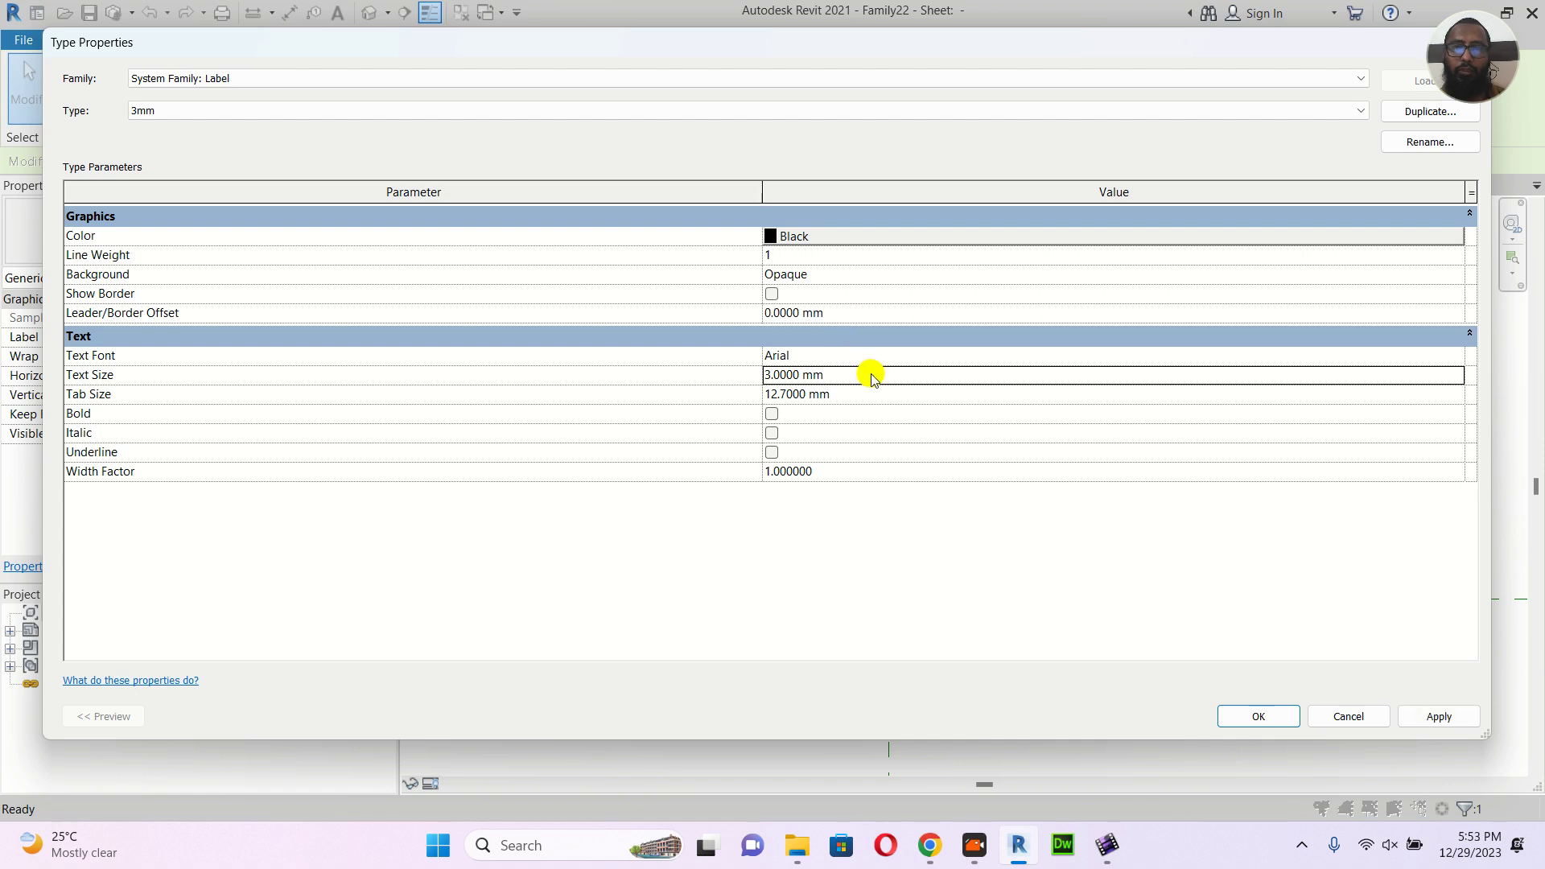
{"action": "type", "text": "1"}
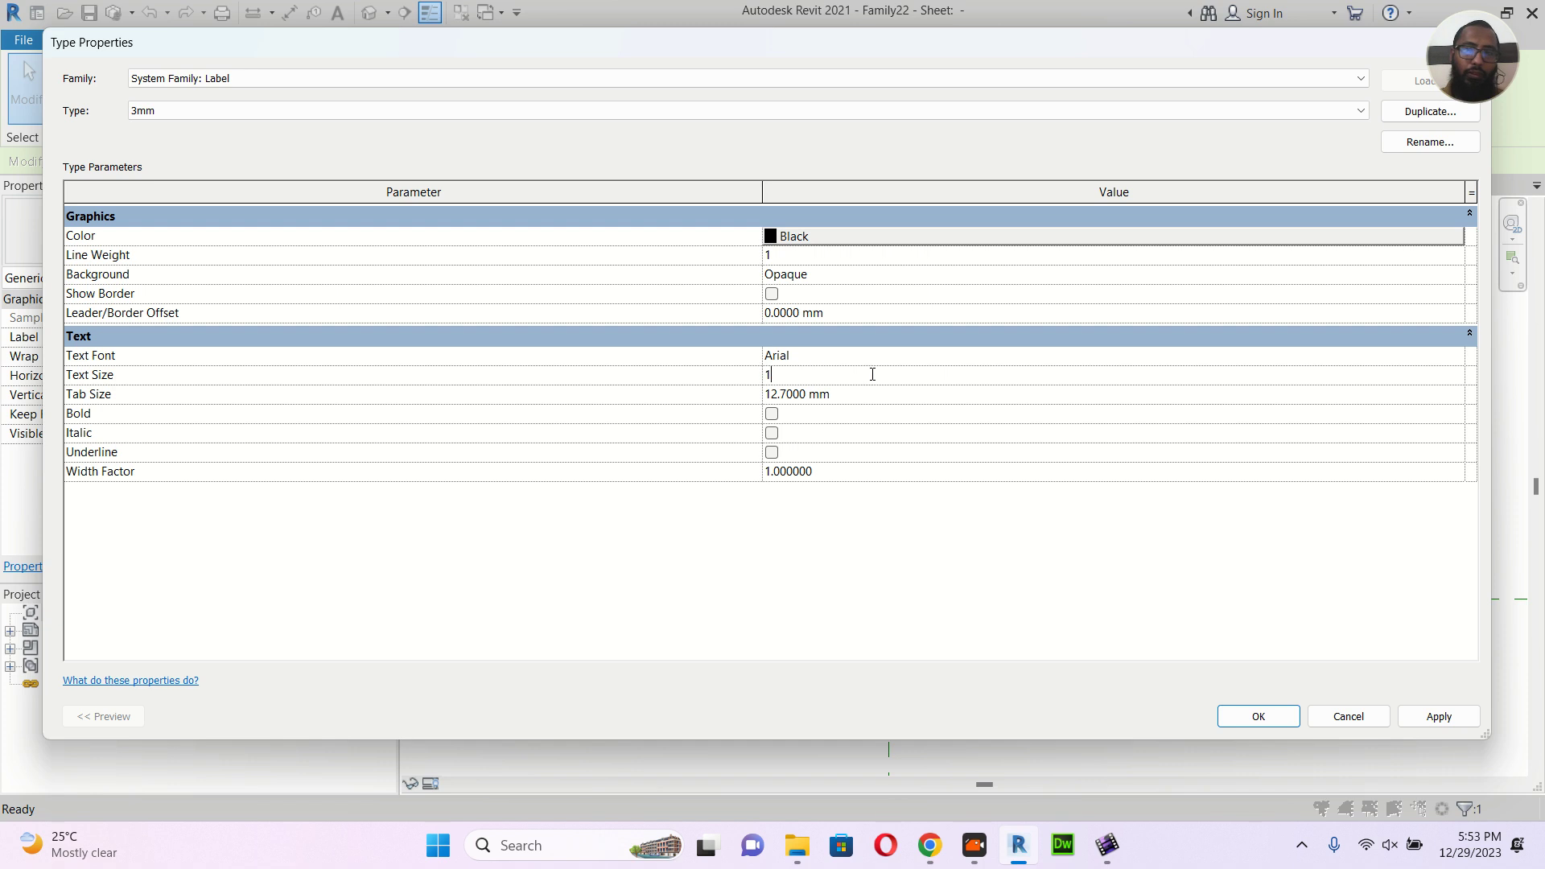
{"action": "left_click", "coordinate": [1281, 713]}
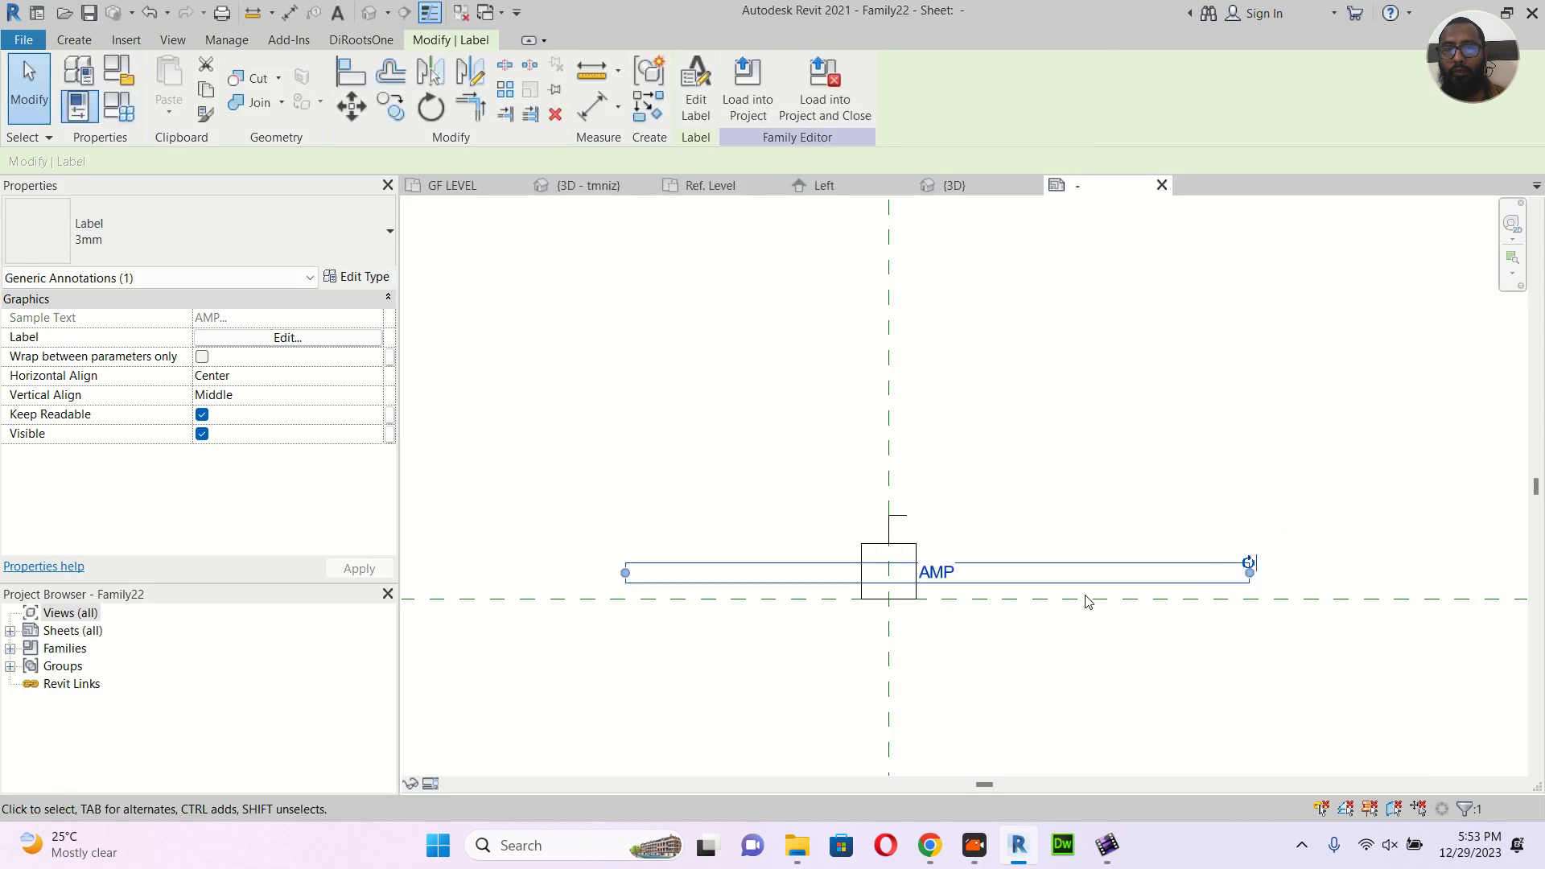
Narrow the AMP label's box to fit its text, starting at the square's right edge
{"action": "left_click_drag", "start_coordinate": [625, 574], "coordinate": [917, 583]}
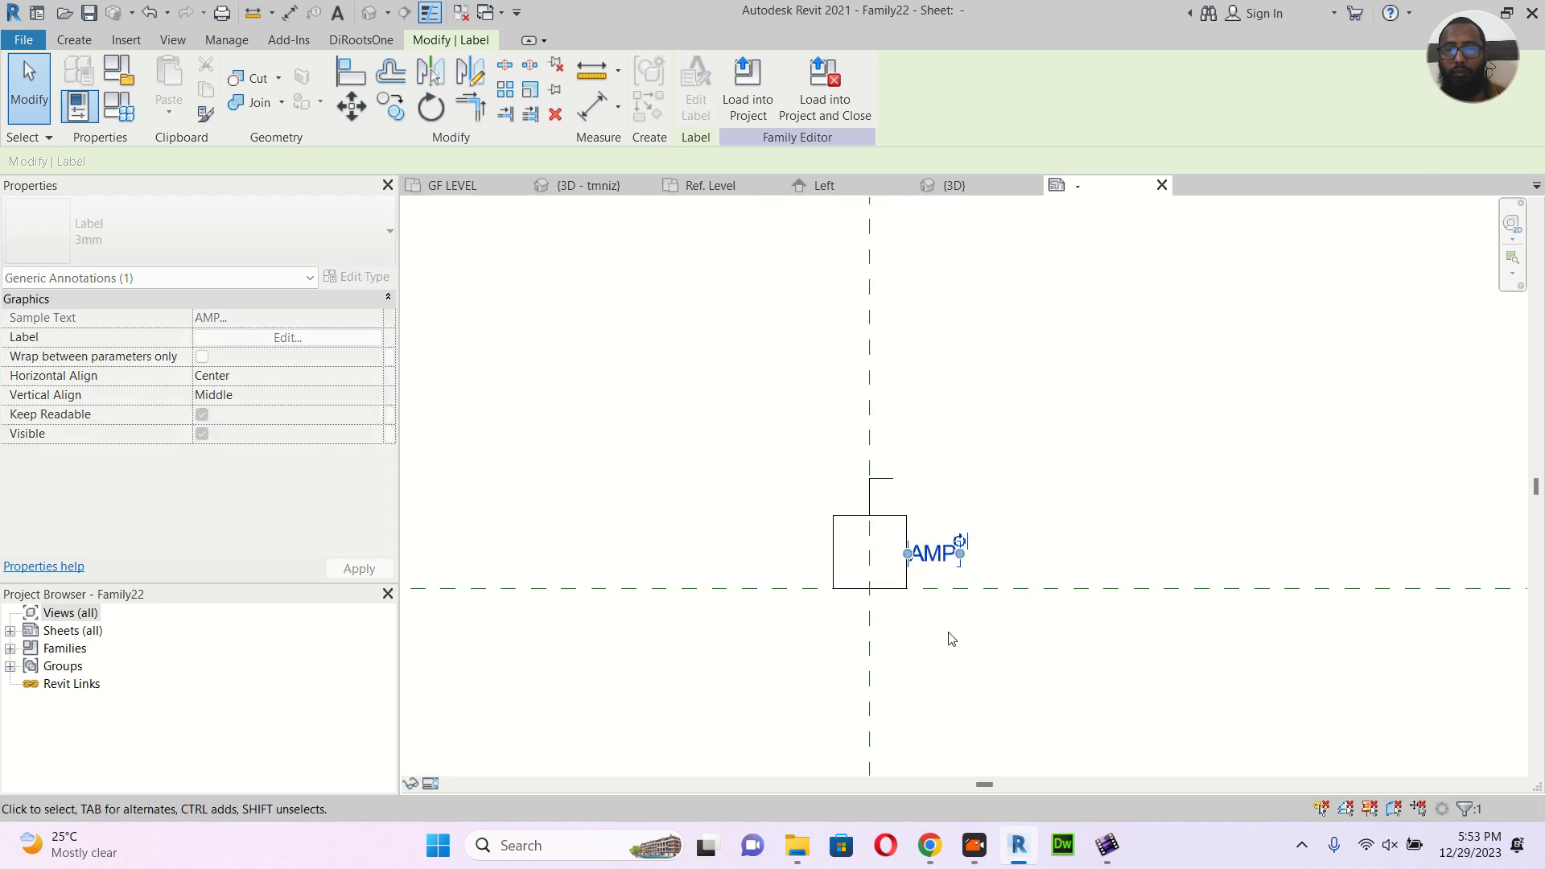
{"action": "scroll", "coordinate": [952, 635], "scroll_direction": "up", "scroll_amount": 3}
{"action": "left_click", "coordinate": [949, 627]}
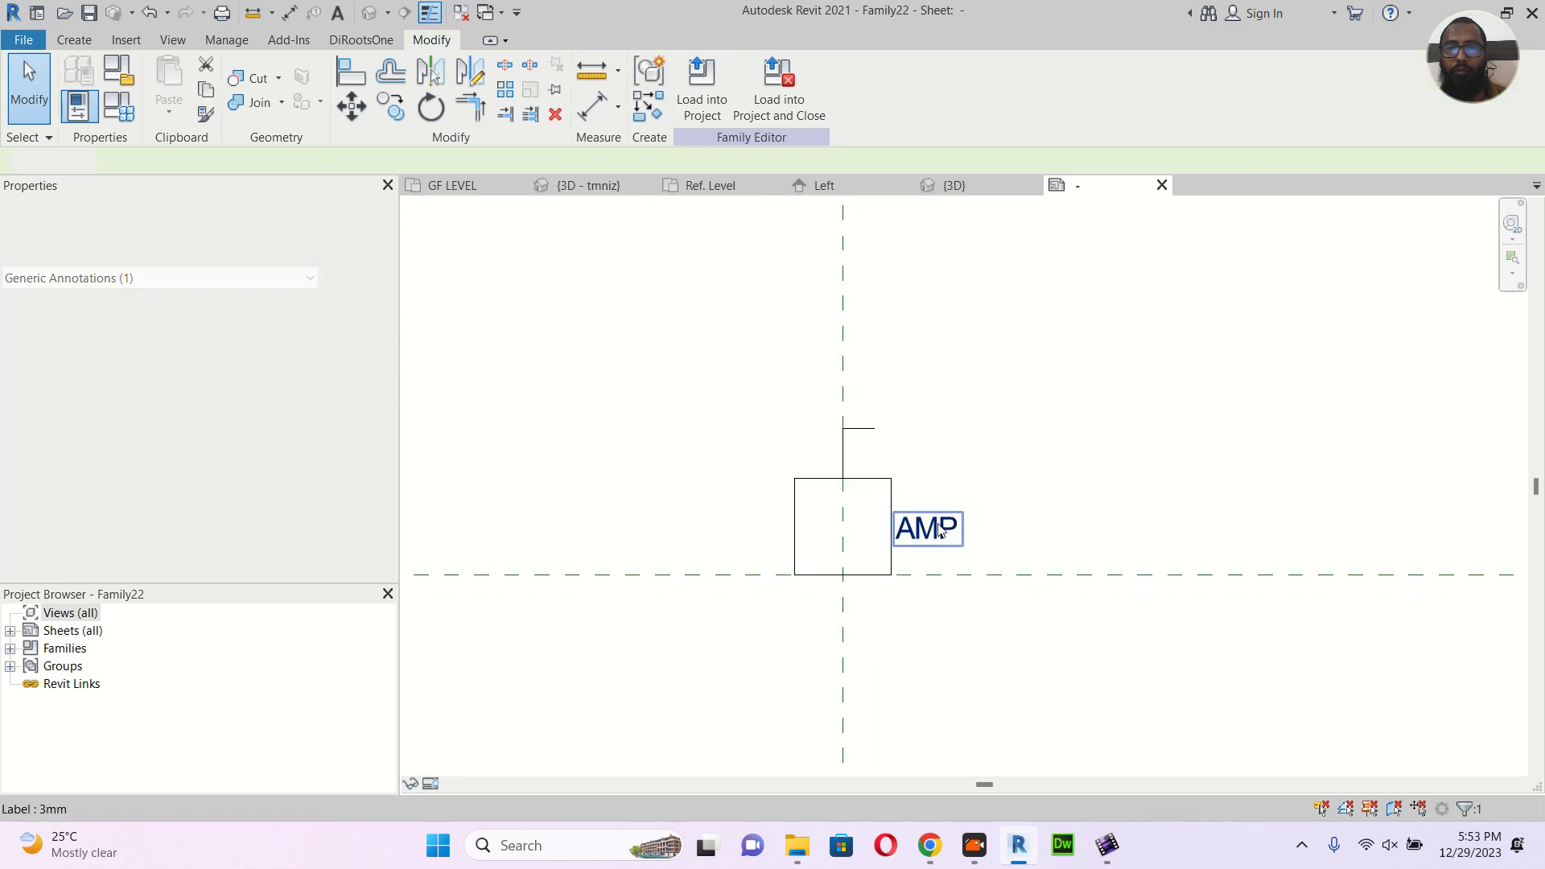
{"action": "left_click", "coordinate": [950, 534]}
{"action": "left_click_drag", "start_coordinate": [962, 511], "coordinate": [907, 576]}
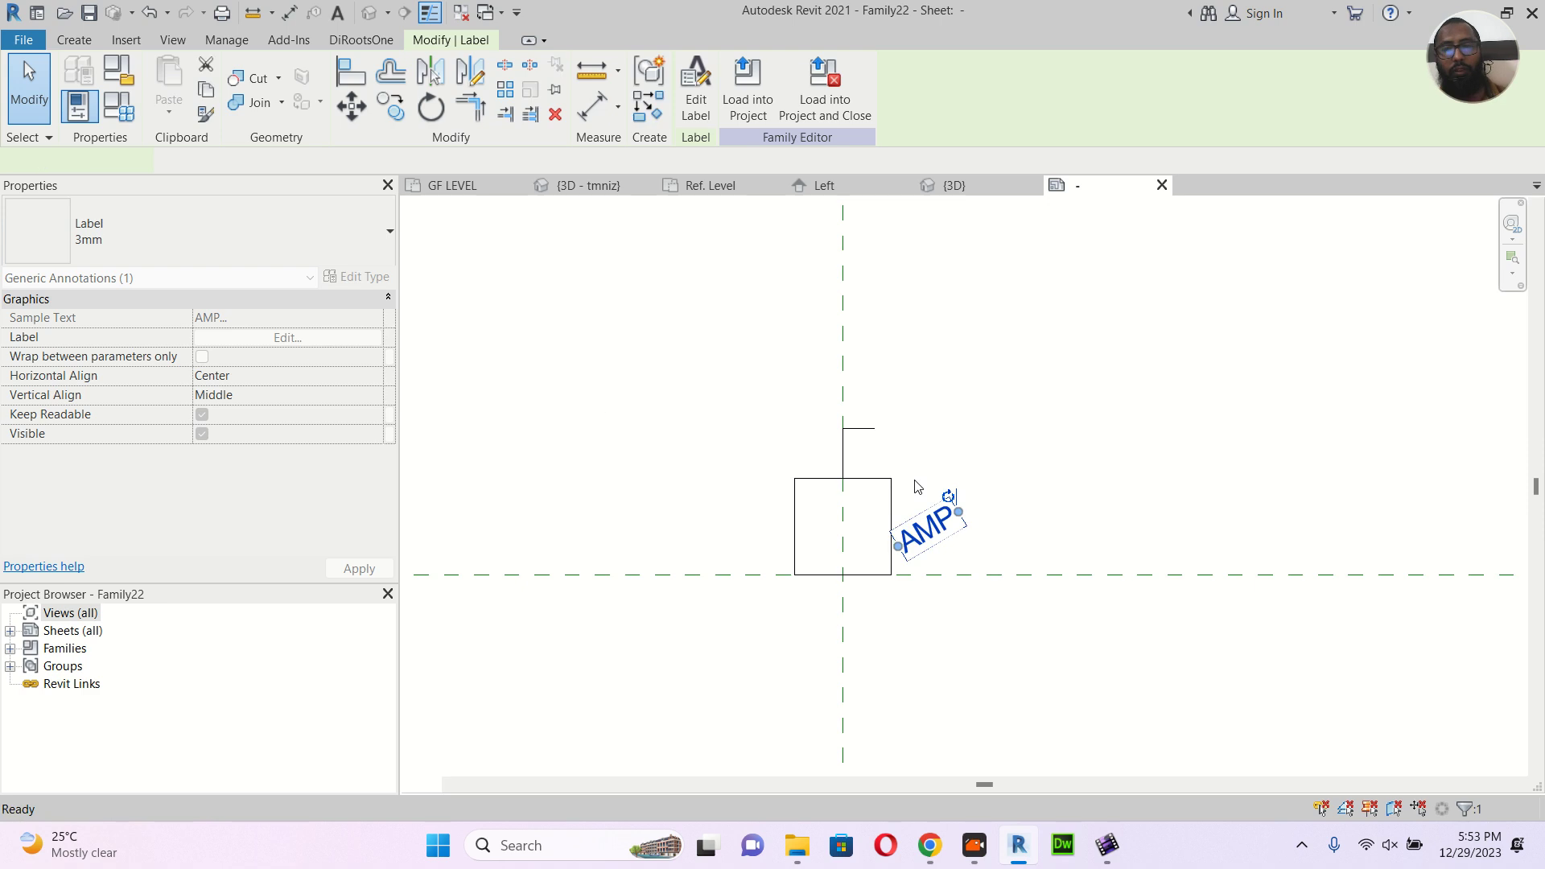
{"action": "key", "text": "ctrl+z"}
Adjust the AMP label's height beside the square by moving it up about 1.2 mm and nudging it slightly back down
{"action": "left_click", "coordinate": [943, 528]}
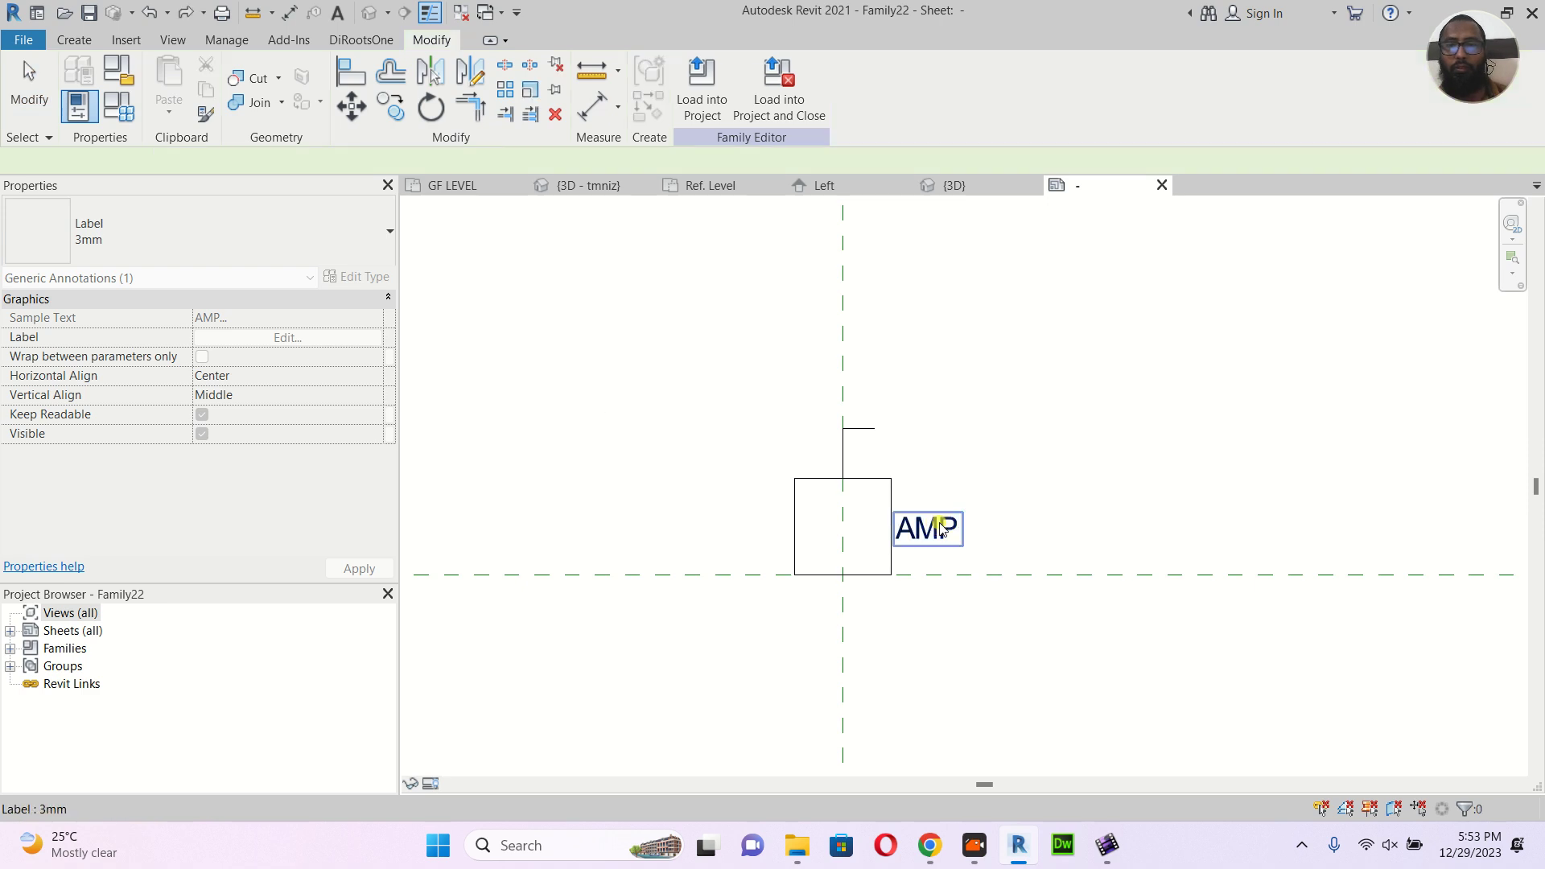
{"action": "key", "text": "m"}
{"action": "key", "text": "v"}
{"action": "left_click", "coordinate": [1036, 516]}
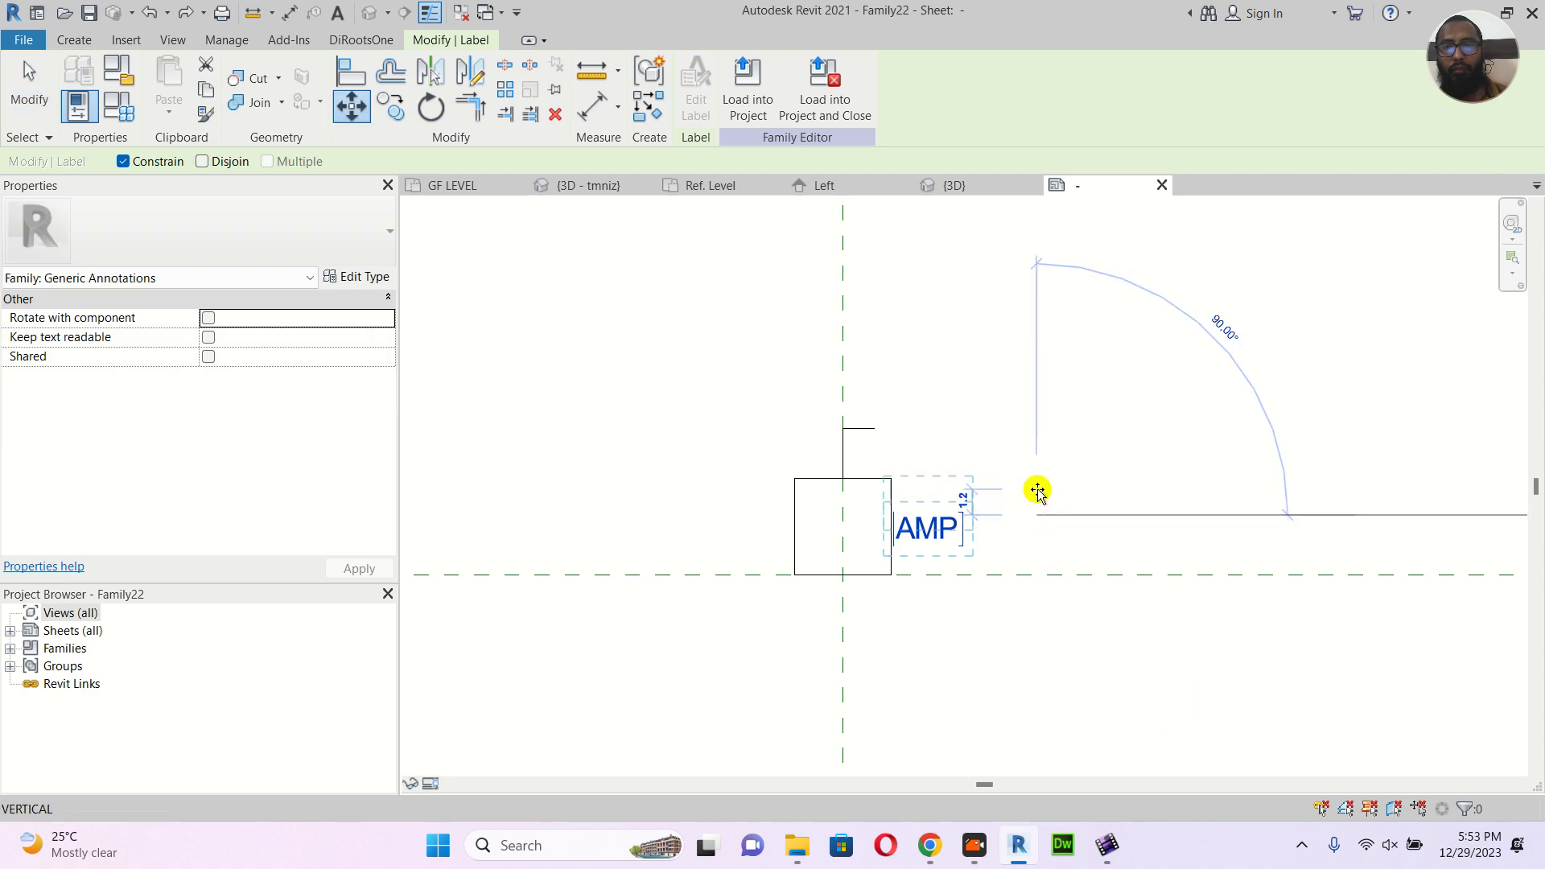
{"action": "left_click", "coordinate": [1037, 490]}
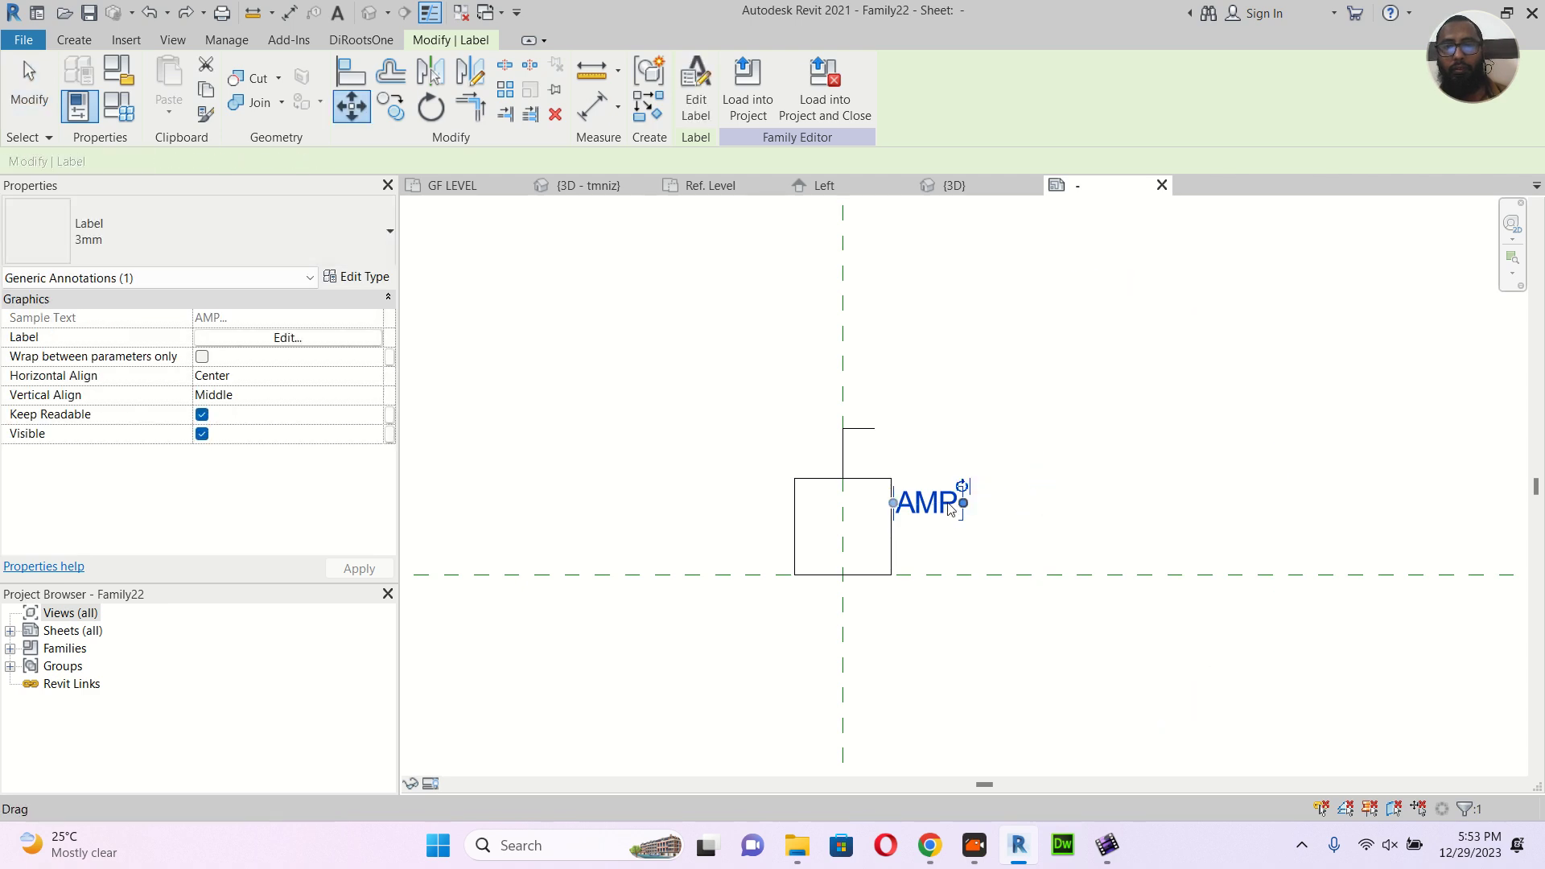
{"action": "left_click", "coordinate": [680, 210]}
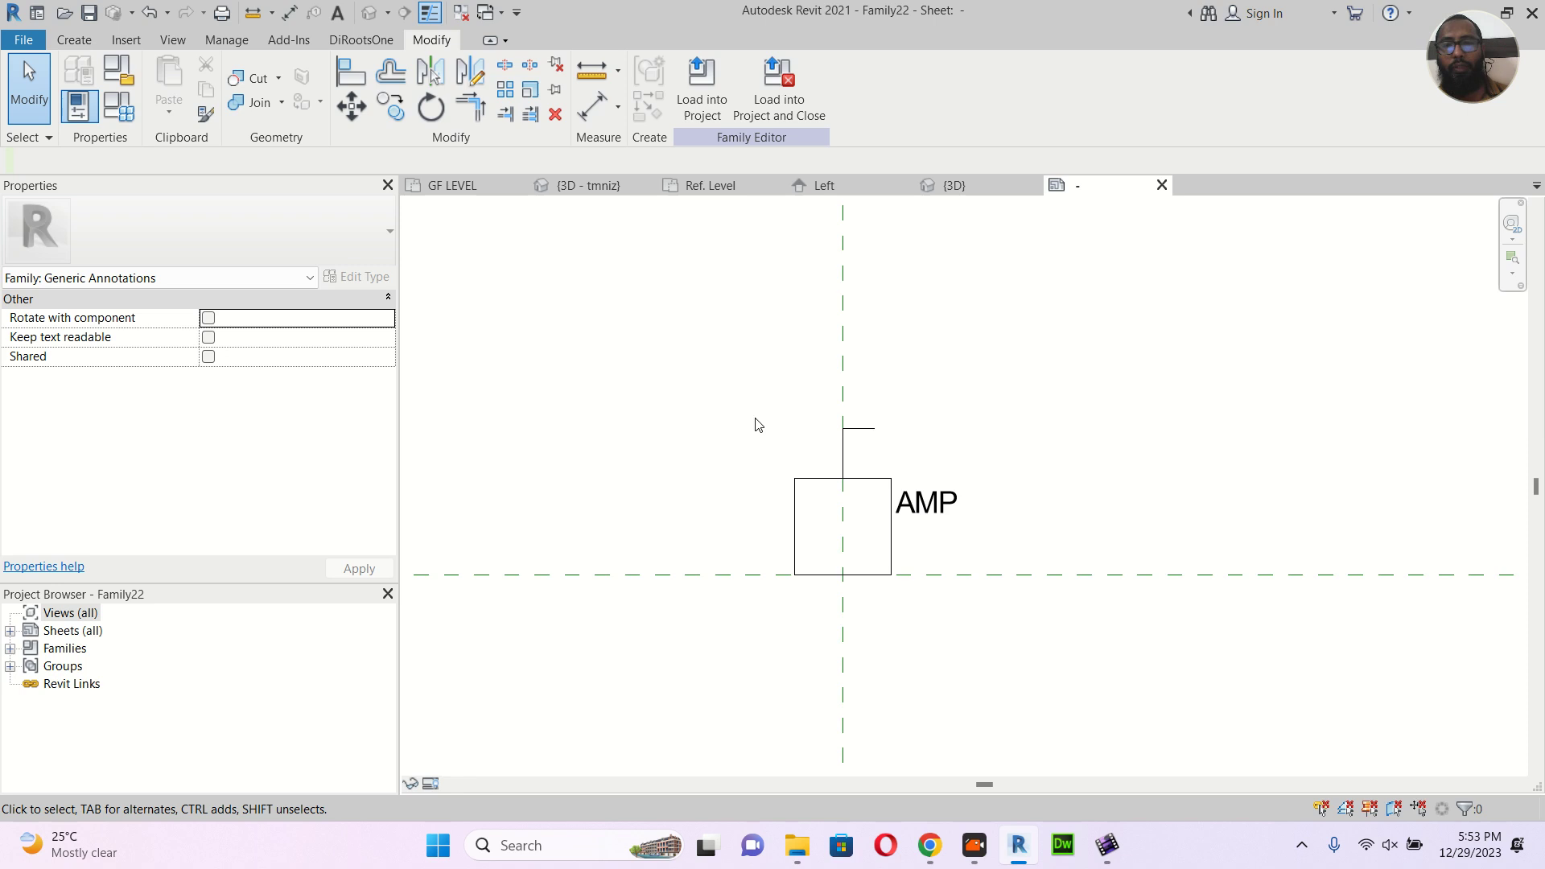
{"action": "left_click", "coordinate": [924, 499]}
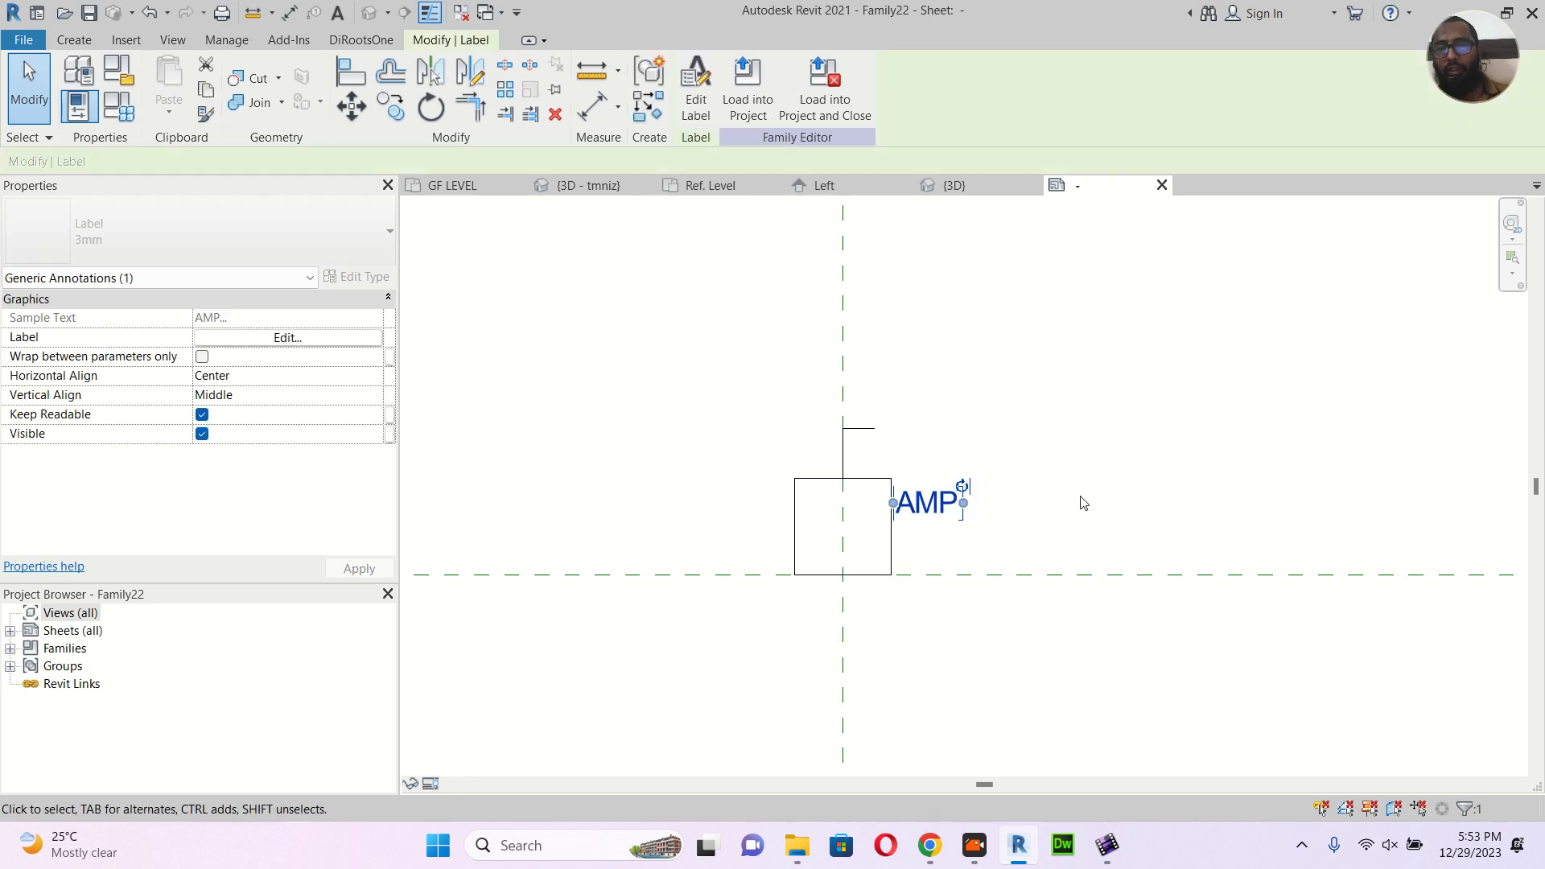
Load the annotation family into ISOLATOR.rfa only and close the annotation family without saving it
{"action": "left_click", "coordinate": [826, 115]}
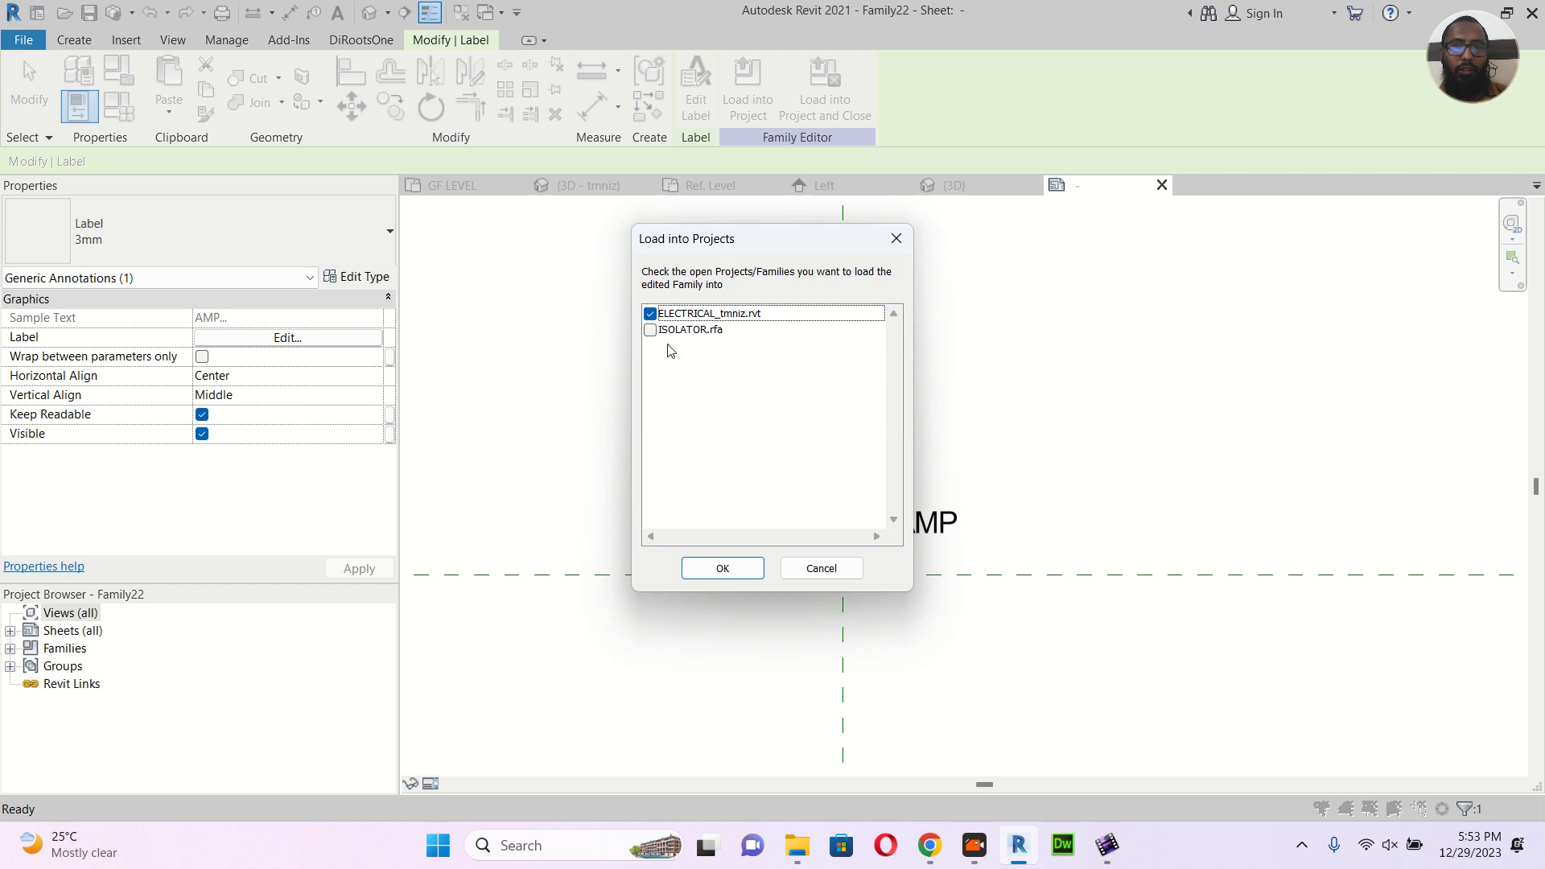
{"action": "left_click", "coordinate": [654, 339]}
{"action": "left_click", "coordinate": [650, 313]}
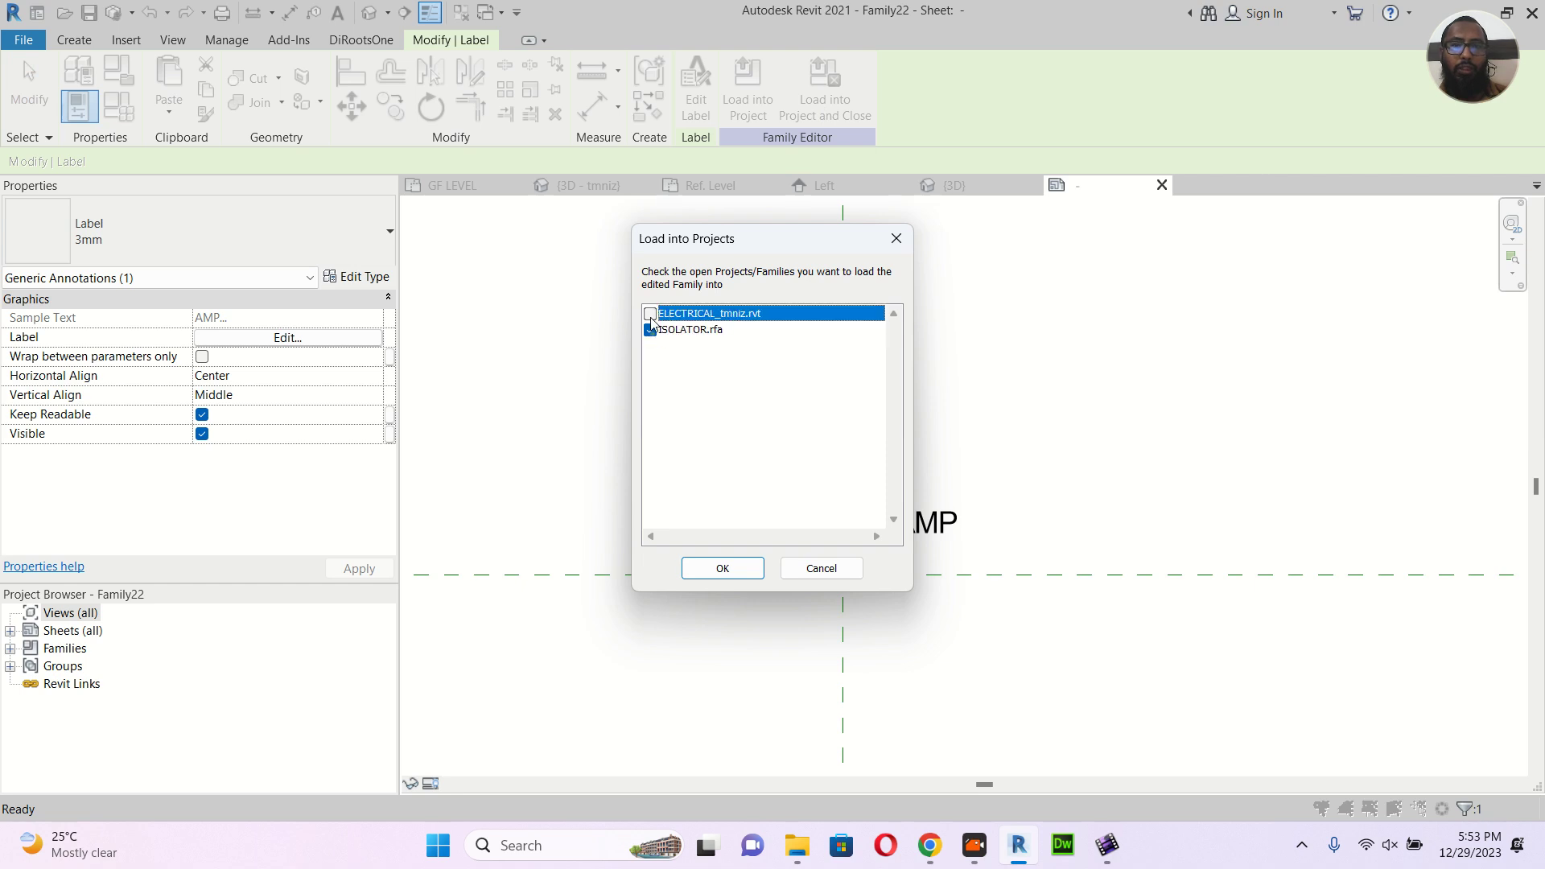
{"action": "left_click", "coordinate": [727, 571]}
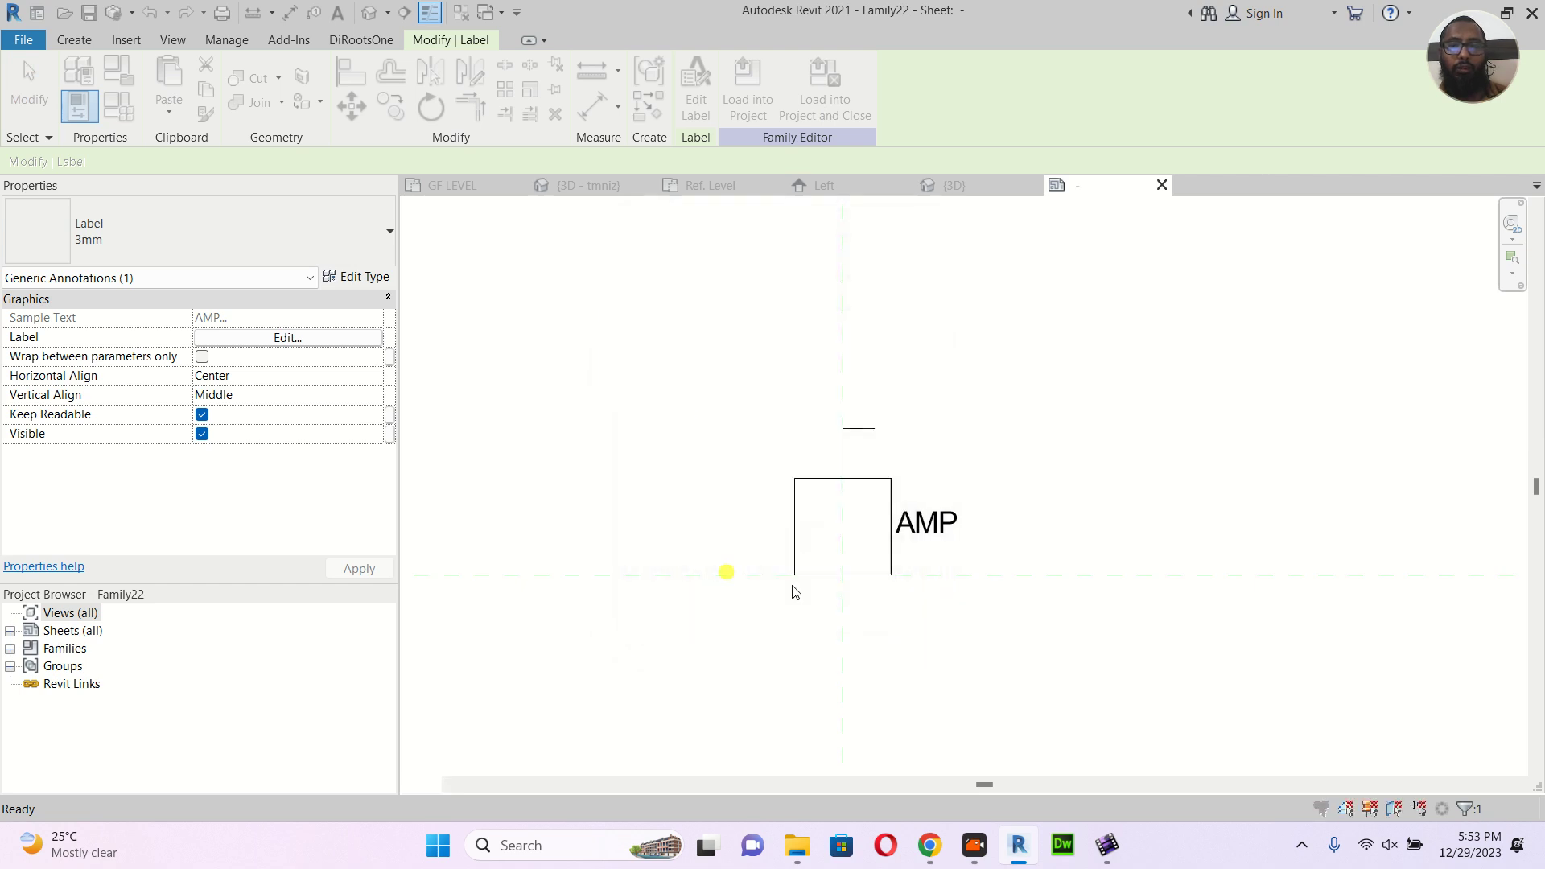
{"action": "left_click", "coordinate": [822, 424]}
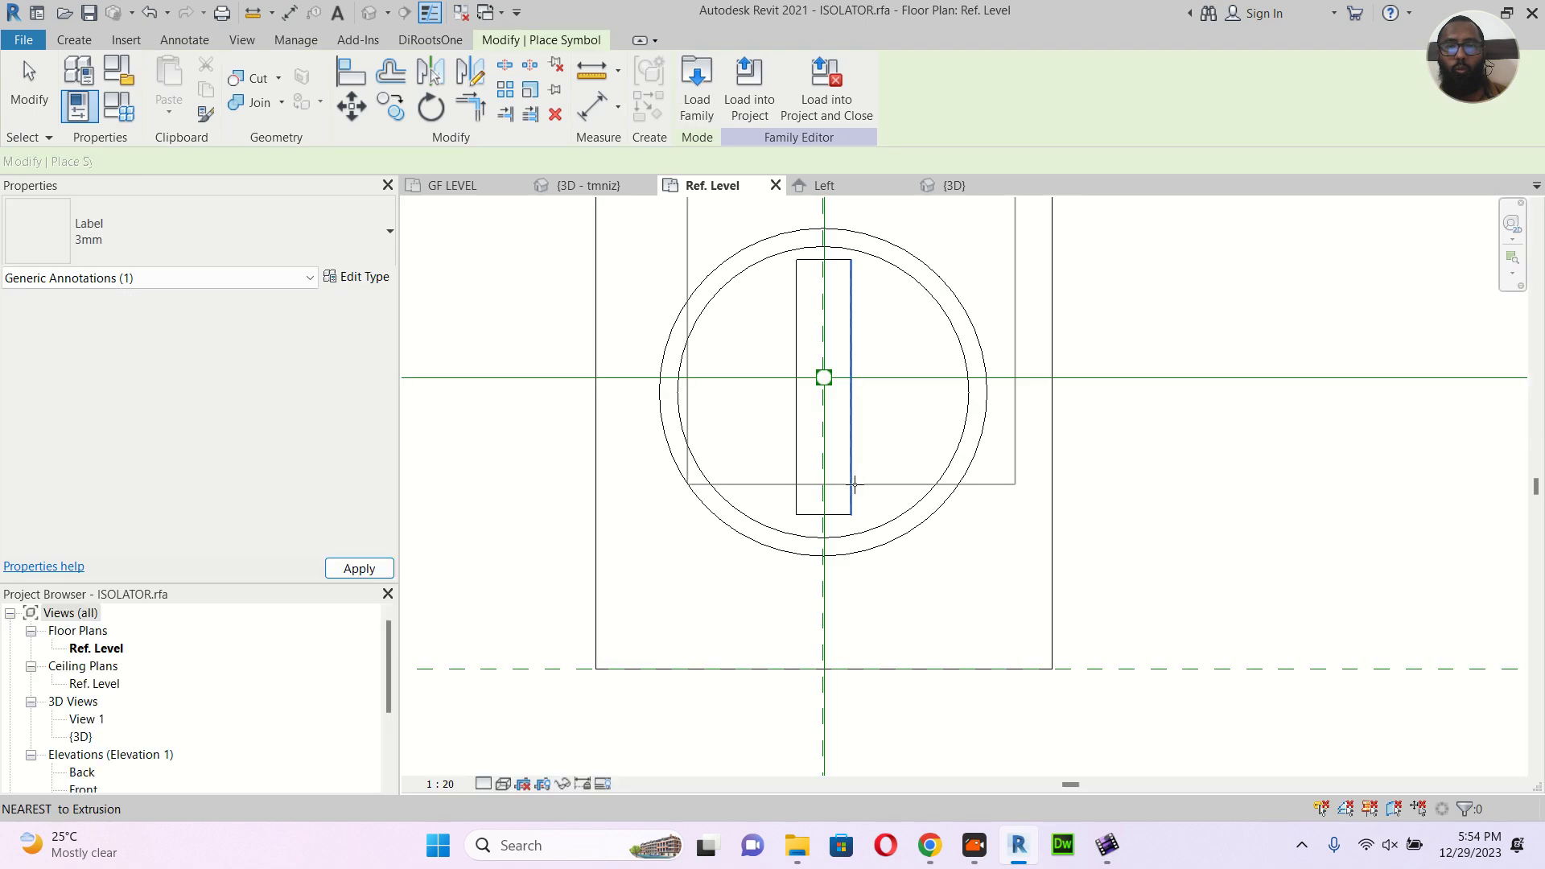
Place the Family22 symbol where the vertical centre line meets the lower dashed reference plane in the Ref. Level plan
{"action": "left_click", "coordinate": [823, 669]}
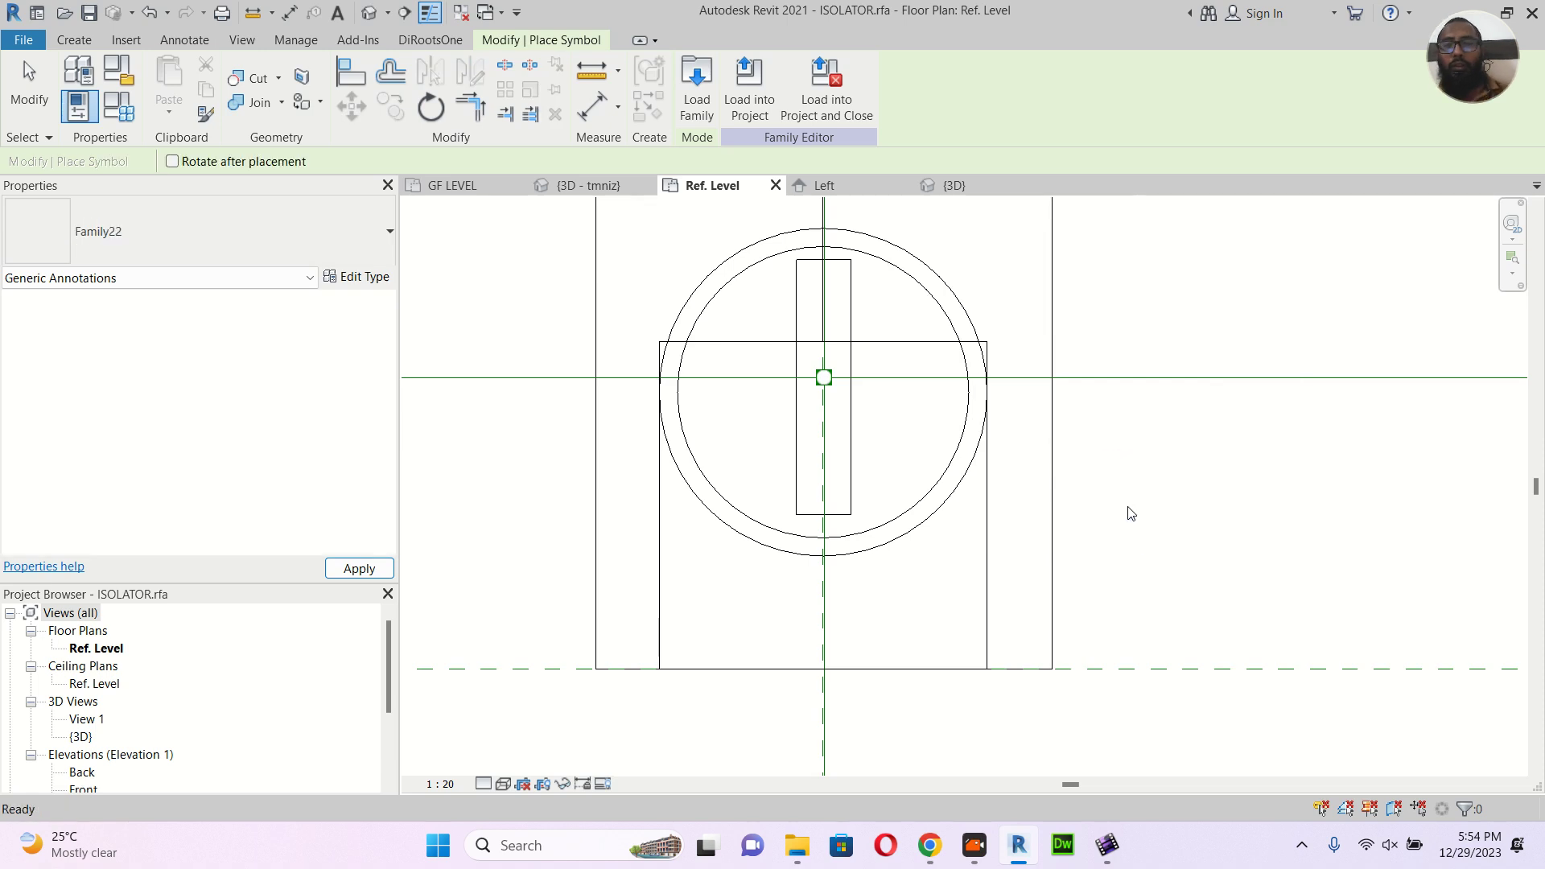
{"action": "key", "text": "Escape"}
{"action": "key", "text": "Escape"}
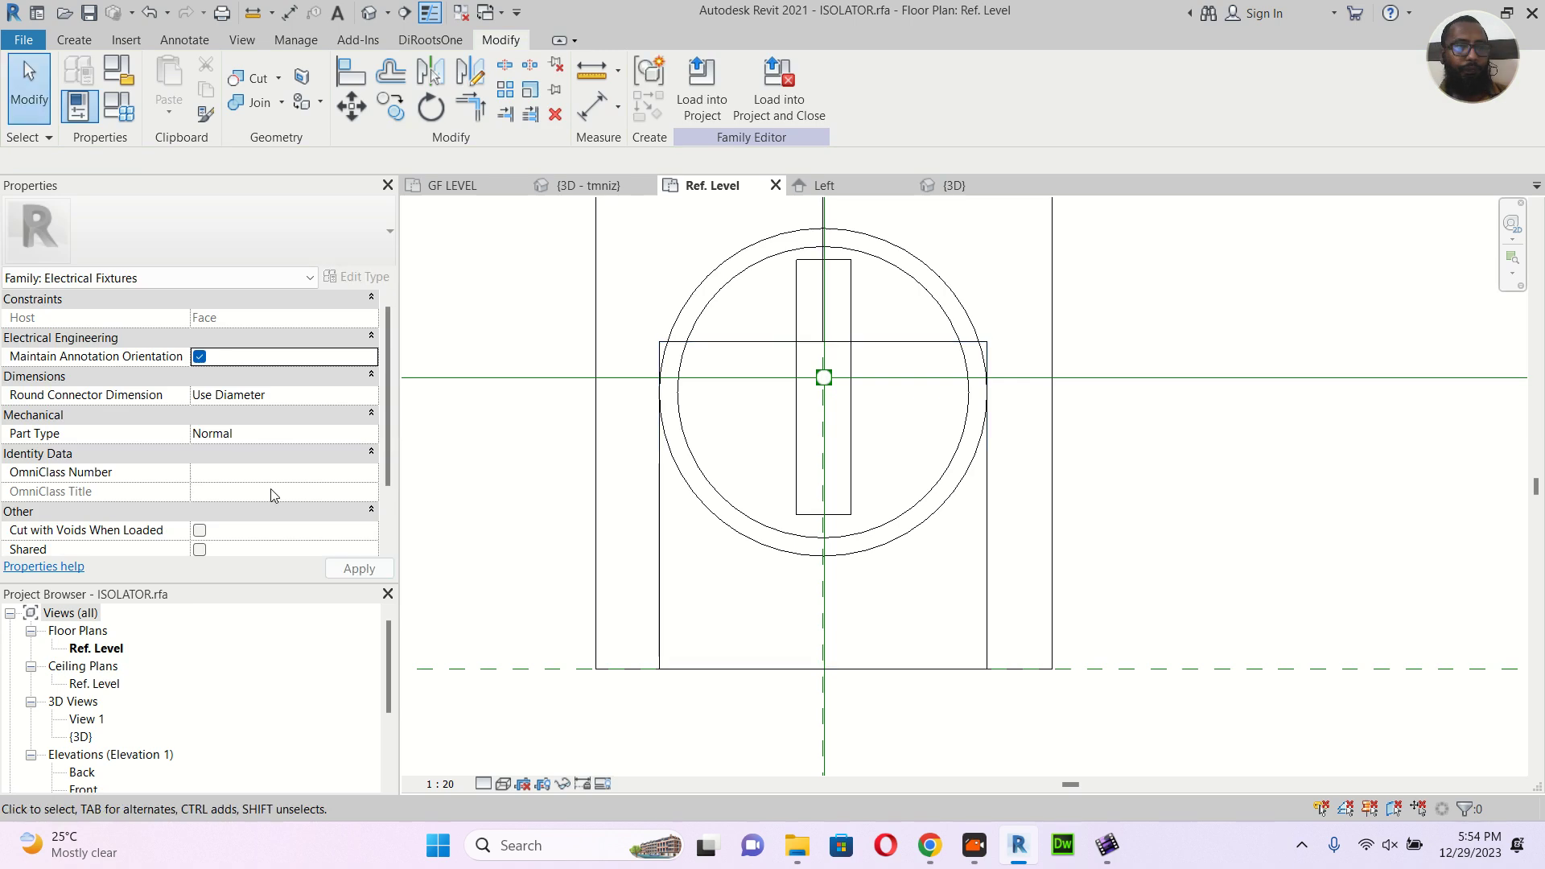
Associate the placed symbol's AMP text property with a new instance family parameter named AMP
{"action": "scroll", "coordinate": [243, 457], "scroll_direction": "down", "scroll_amount": 3}
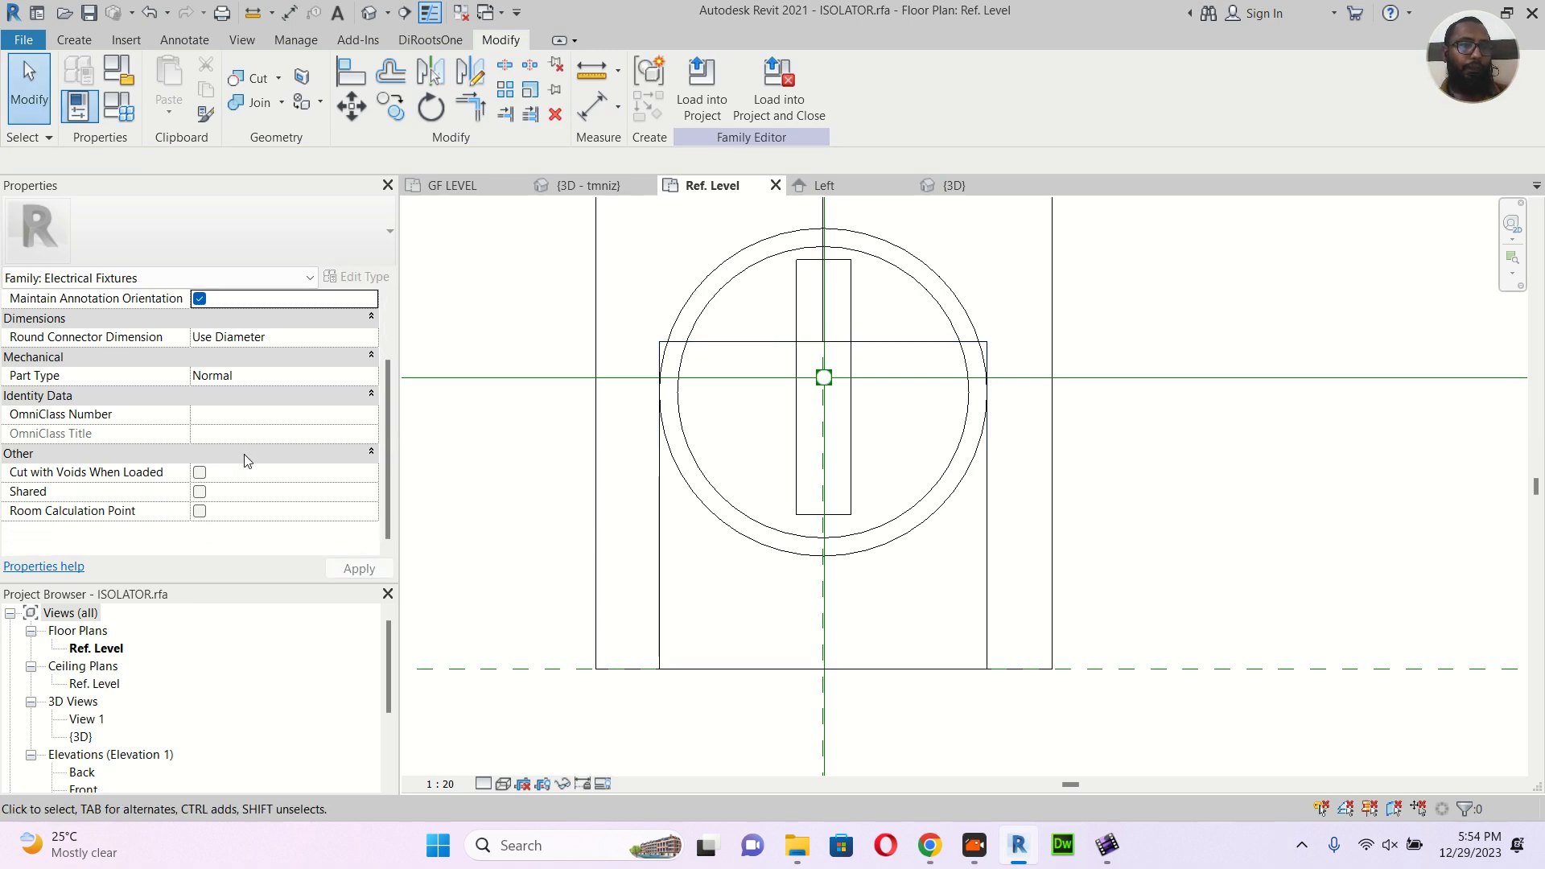
{"action": "left_click", "coordinate": [922, 342]}
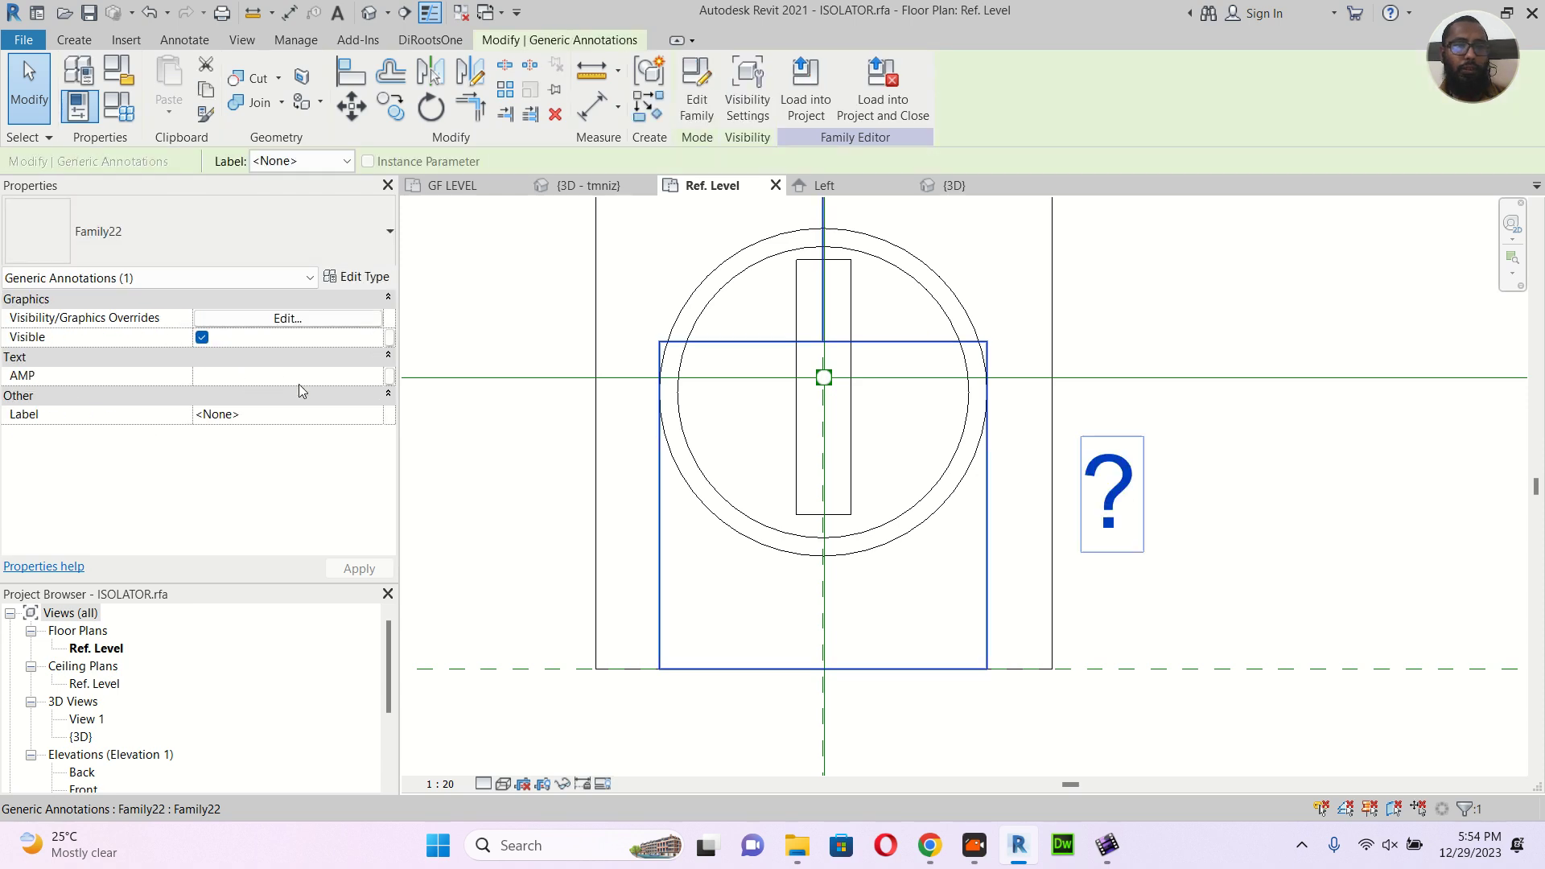
{"action": "left_click", "coordinate": [393, 383]}
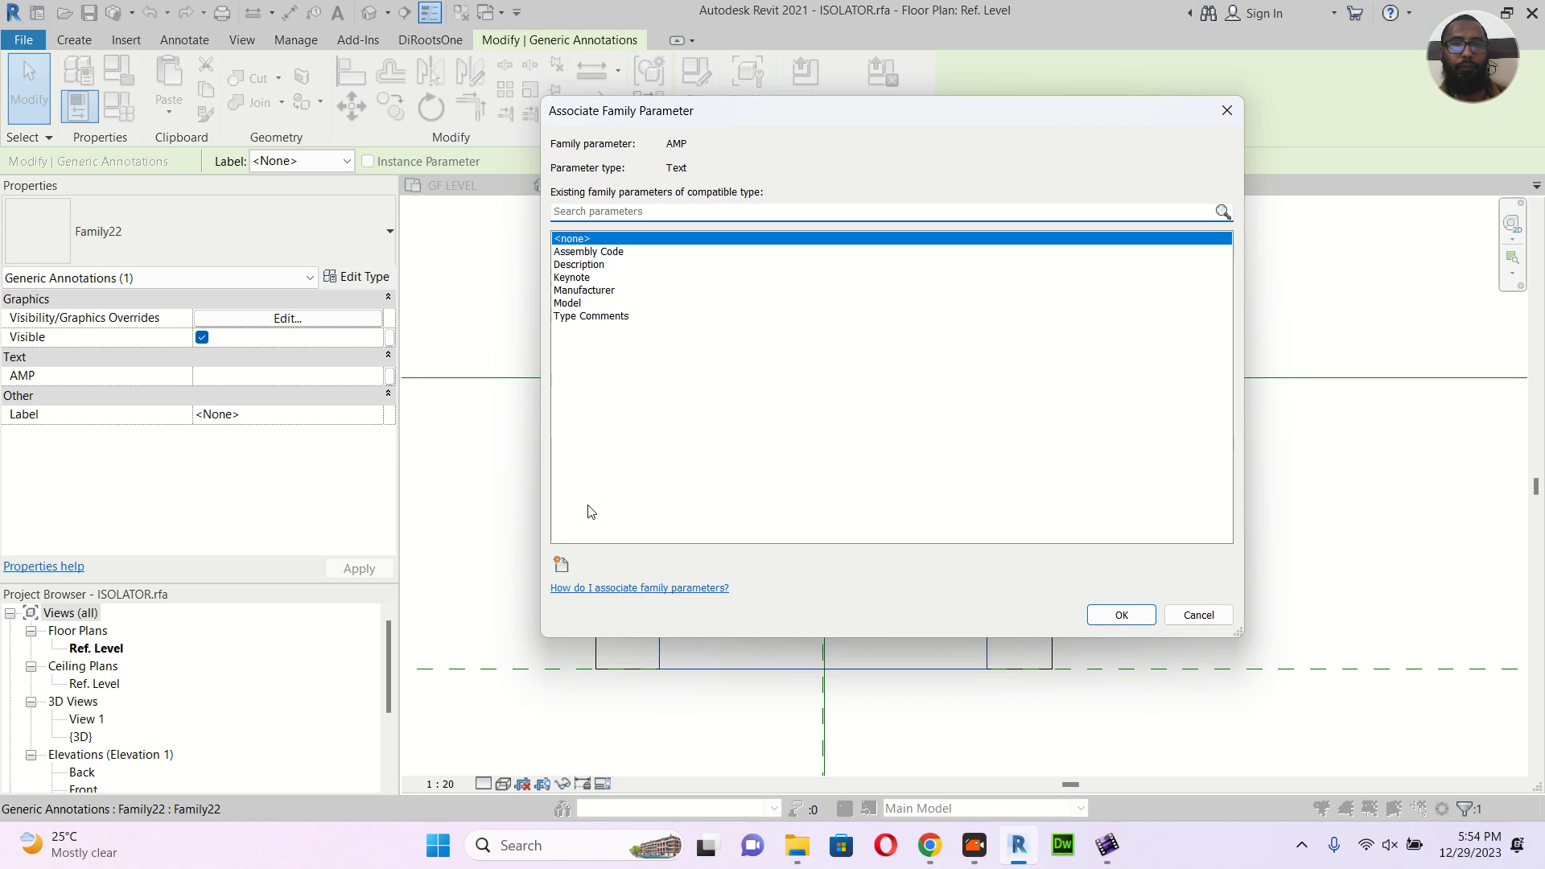
{"action": "left_click", "coordinate": [560, 572]}
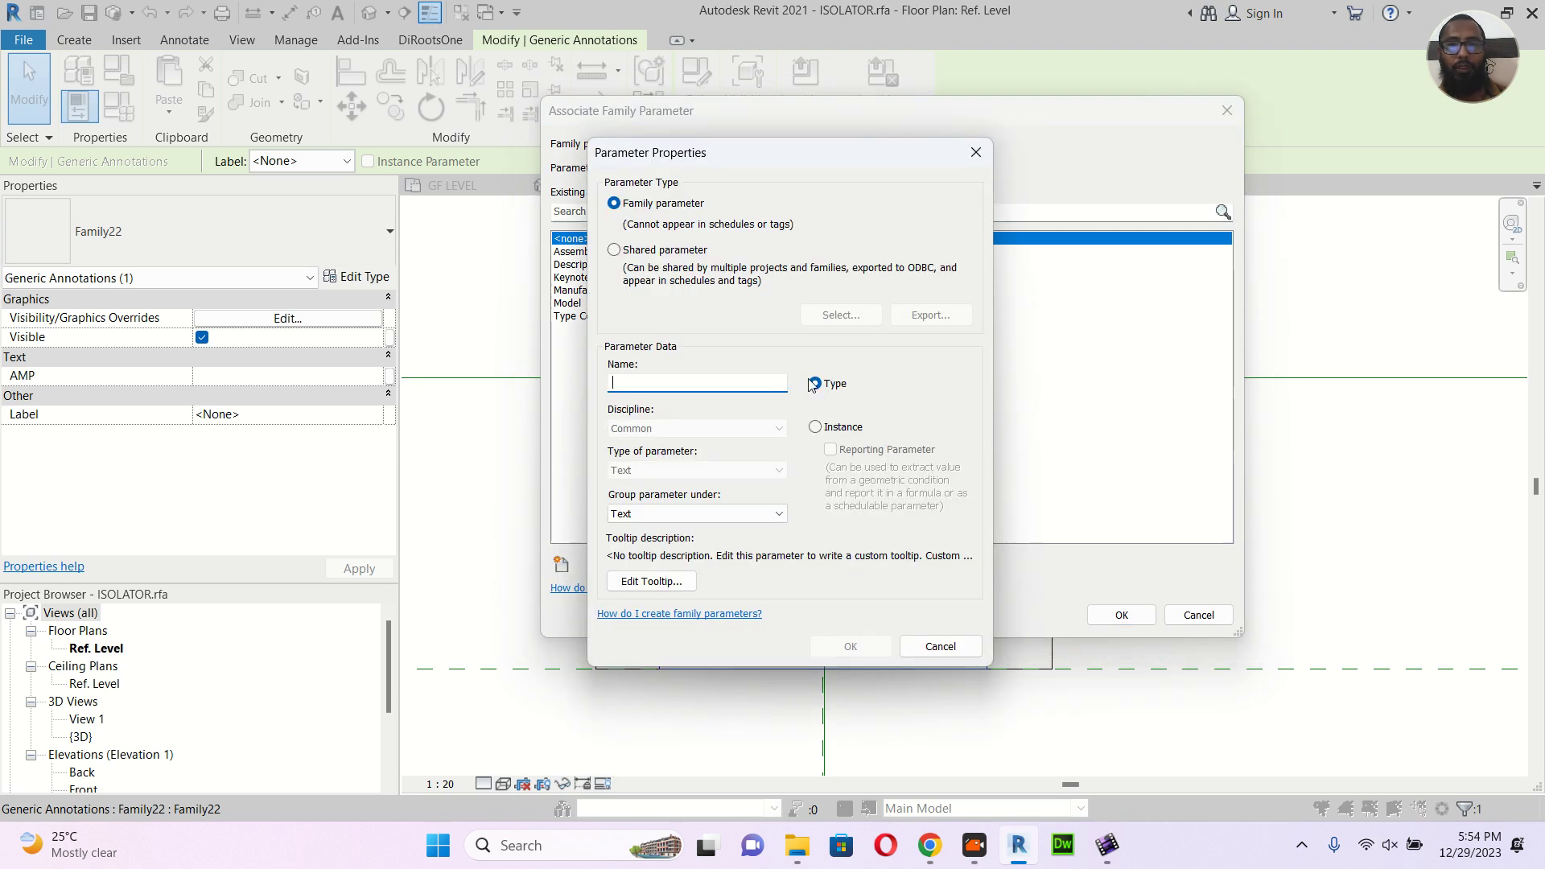
{"action": "left_click", "coordinate": [815, 427]}
{"action": "left_click", "coordinate": [715, 384]}
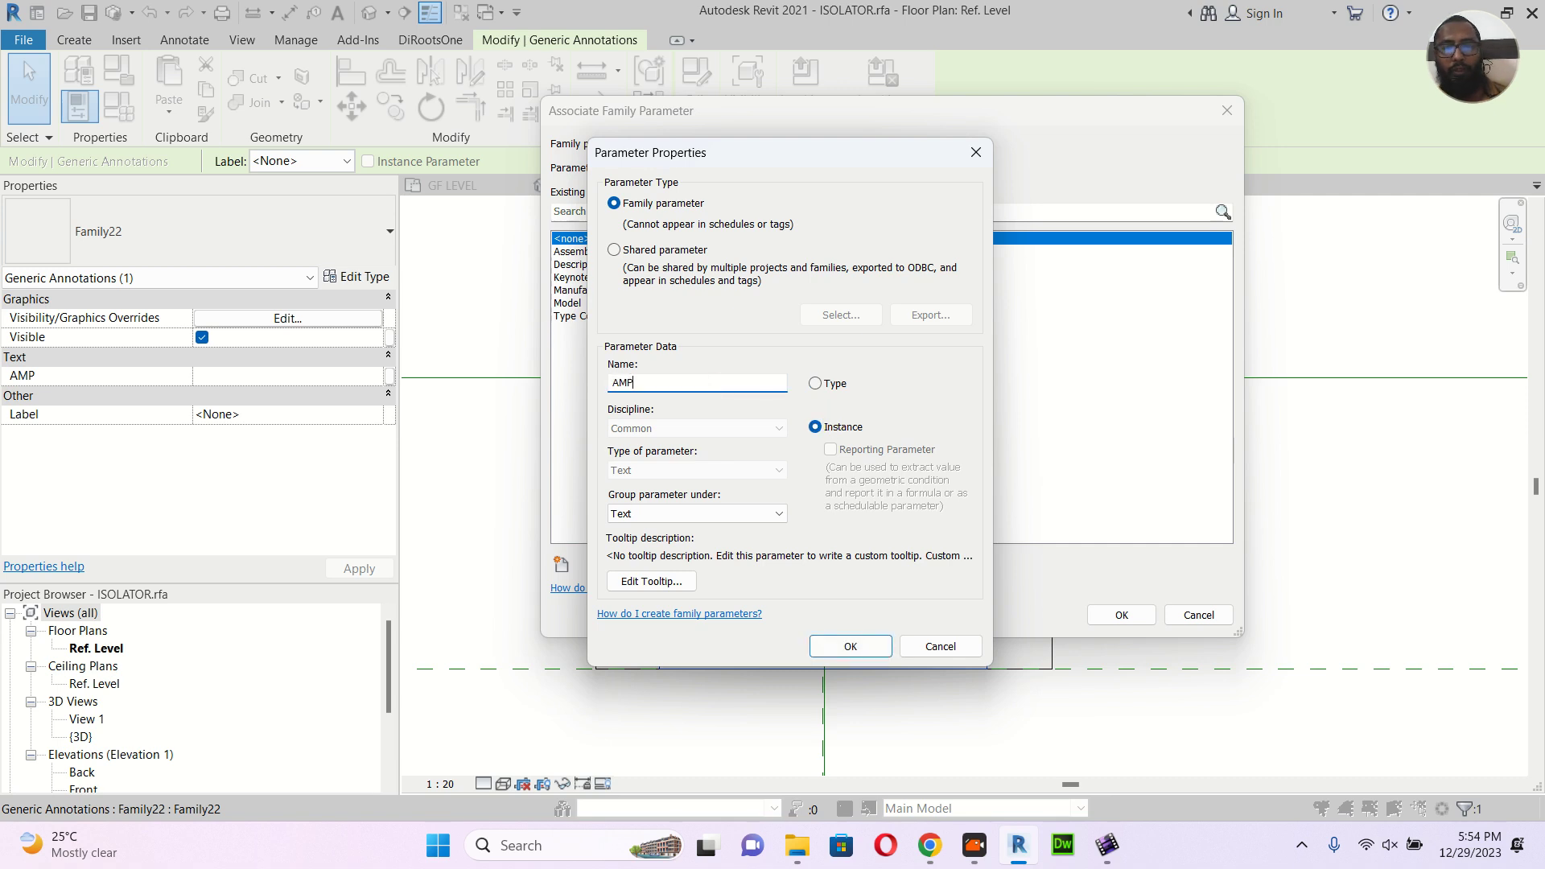
{"action": "left_click", "coordinate": [849, 645]}
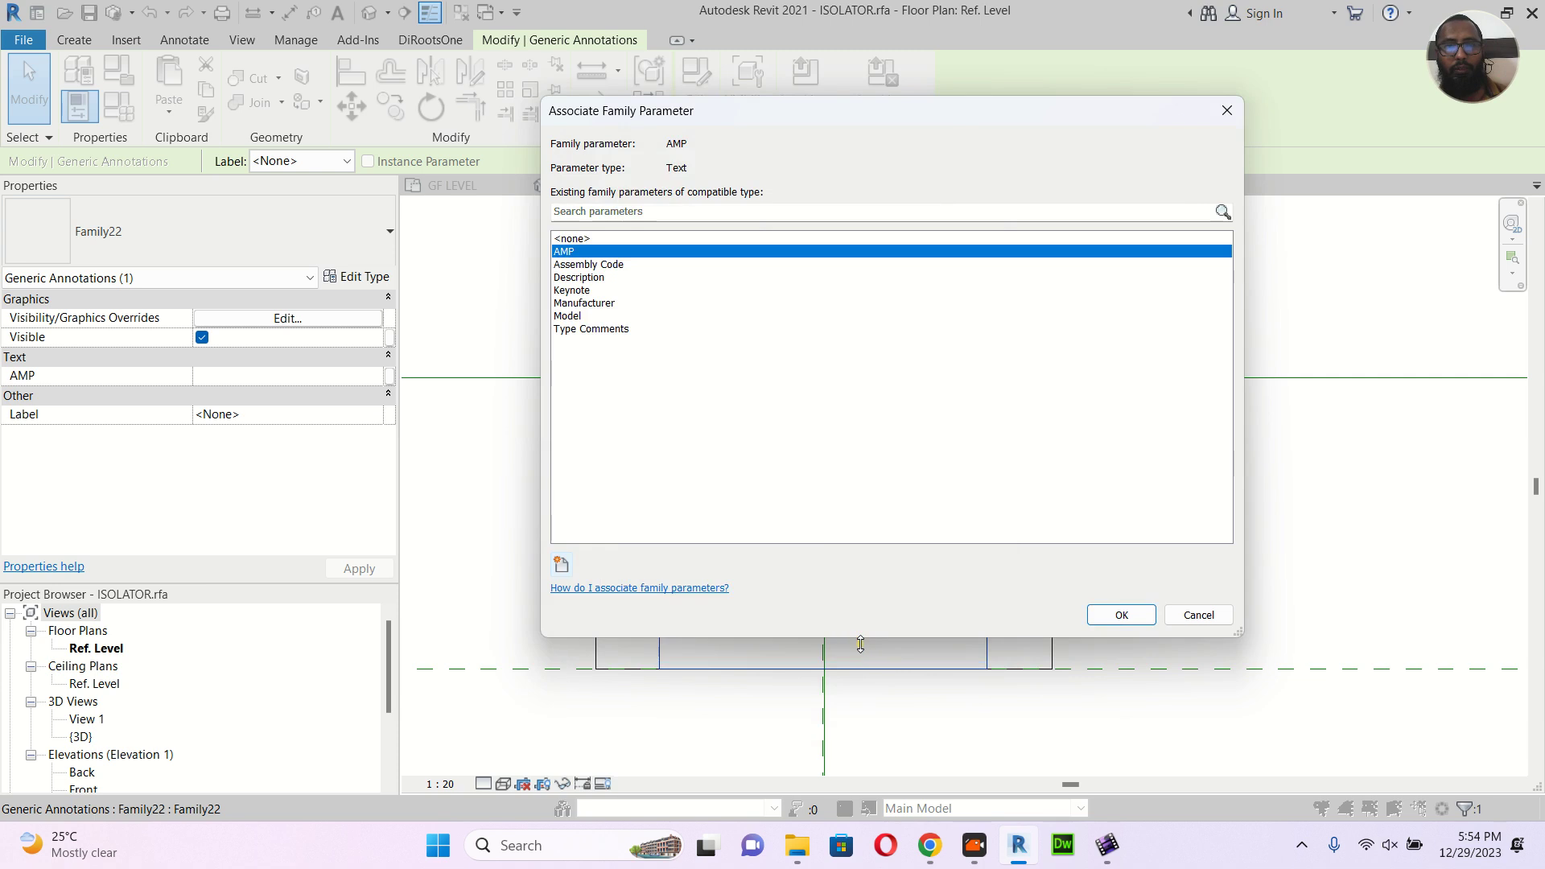
{"action": "left_click", "coordinate": [1121, 615]}
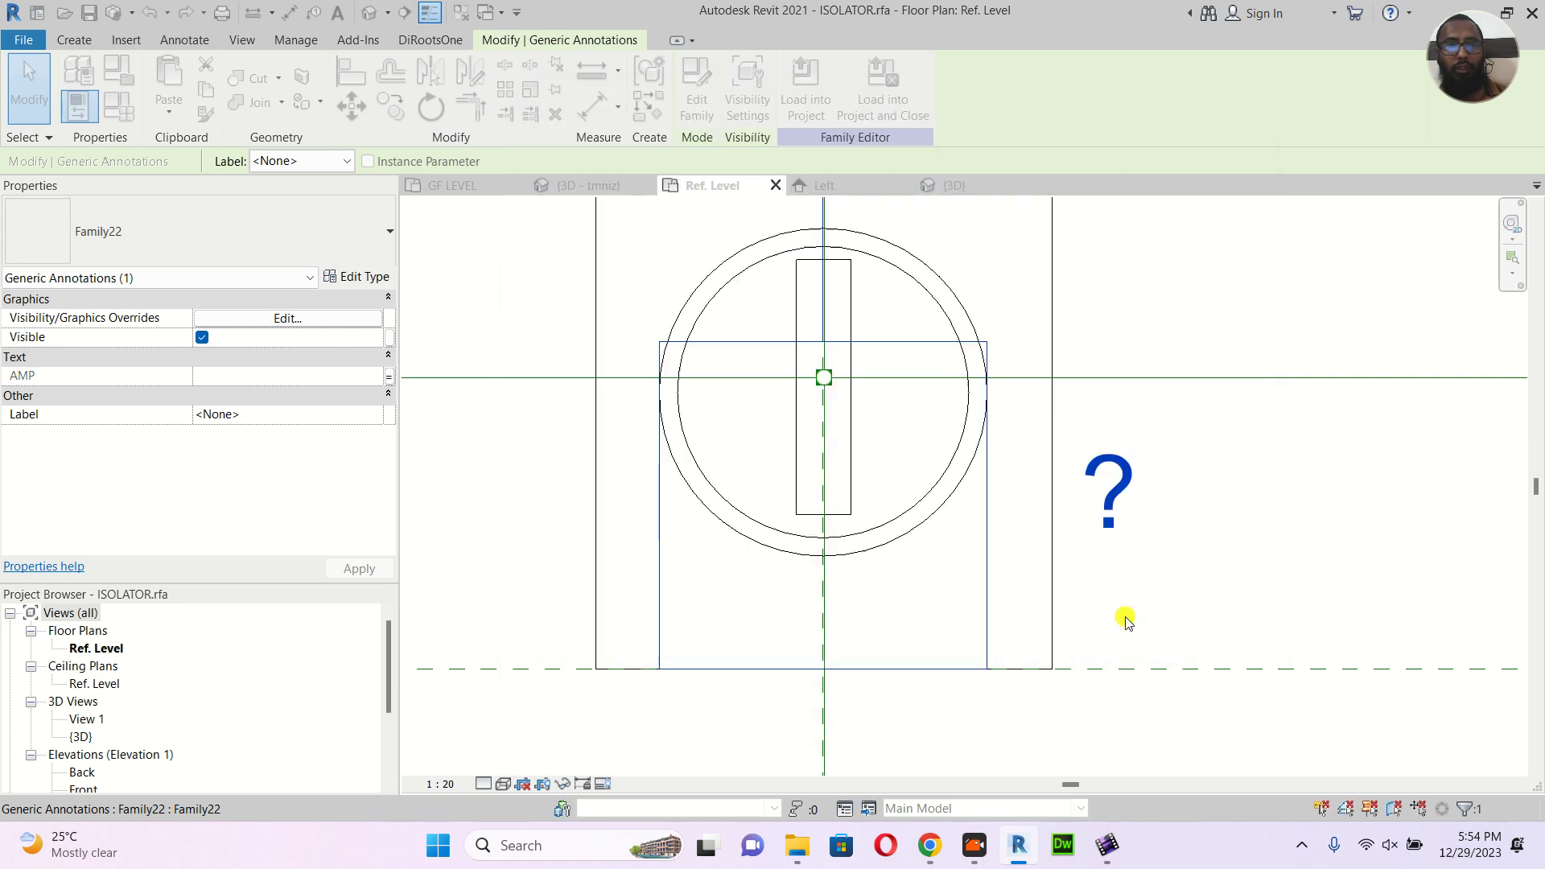
{"action": "left_click", "coordinate": [525, 469]}
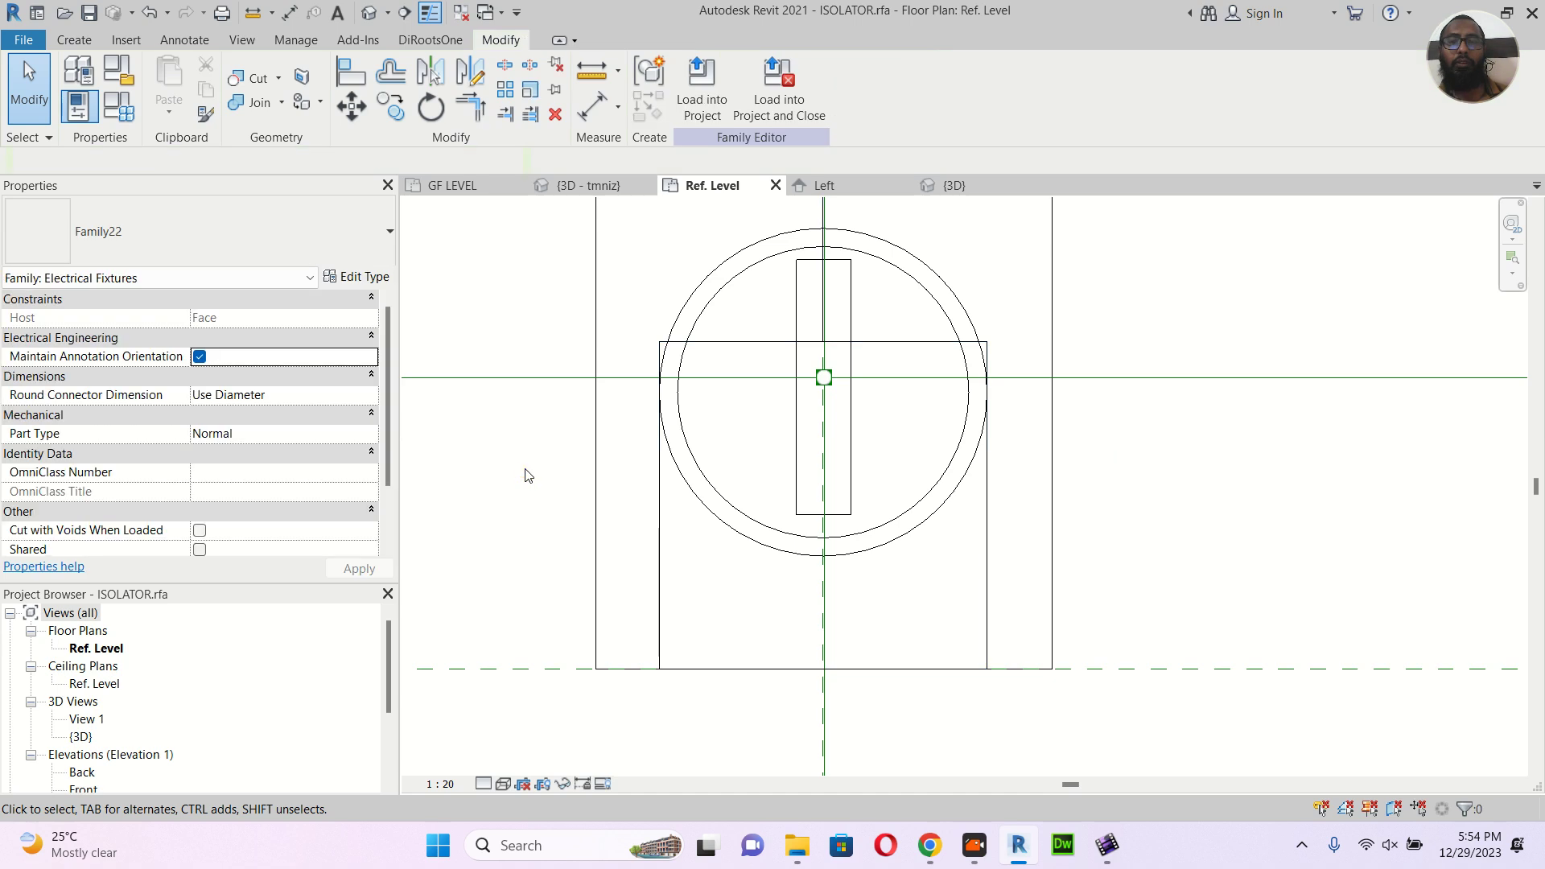
Load the isolator family into the ELECTRICAL_tmniz.rvt project and close it, saving the changes to ISOLATOR.rfa
{"action": "scroll", "coordinate": [519, 478], "scroll_direction": "down", "scroll_amount": 2}
{"action": "scroll", "coordinate": [519, 478], "scroll_direction": "down", "scroll_amount": 1}
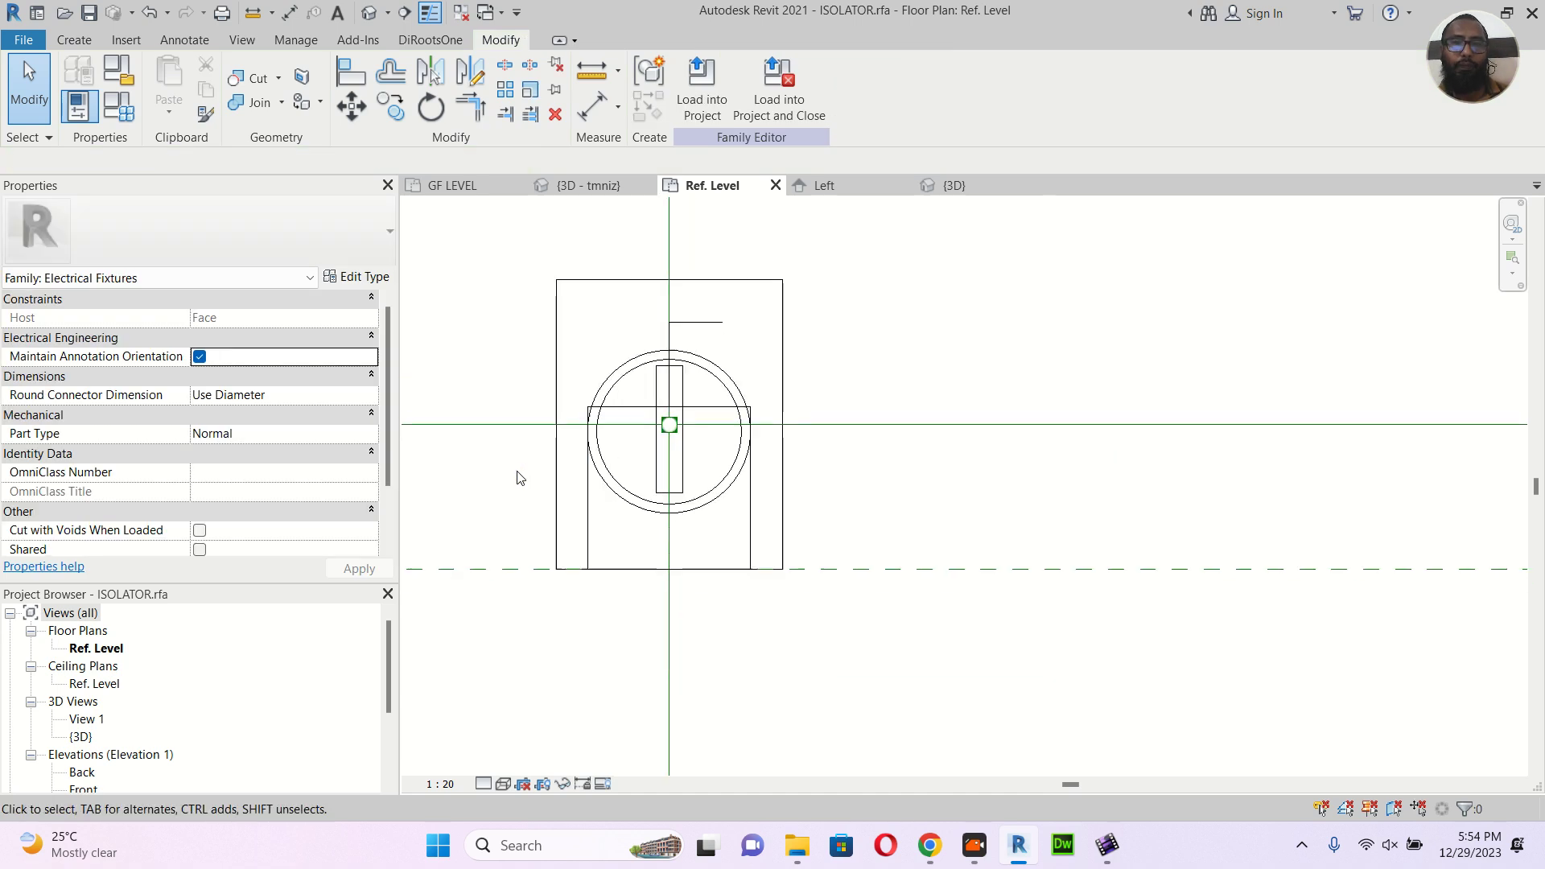
{"action": "middle_click_drag", "start_coordinate": [839, 367], "coordinate": [877, 385]}
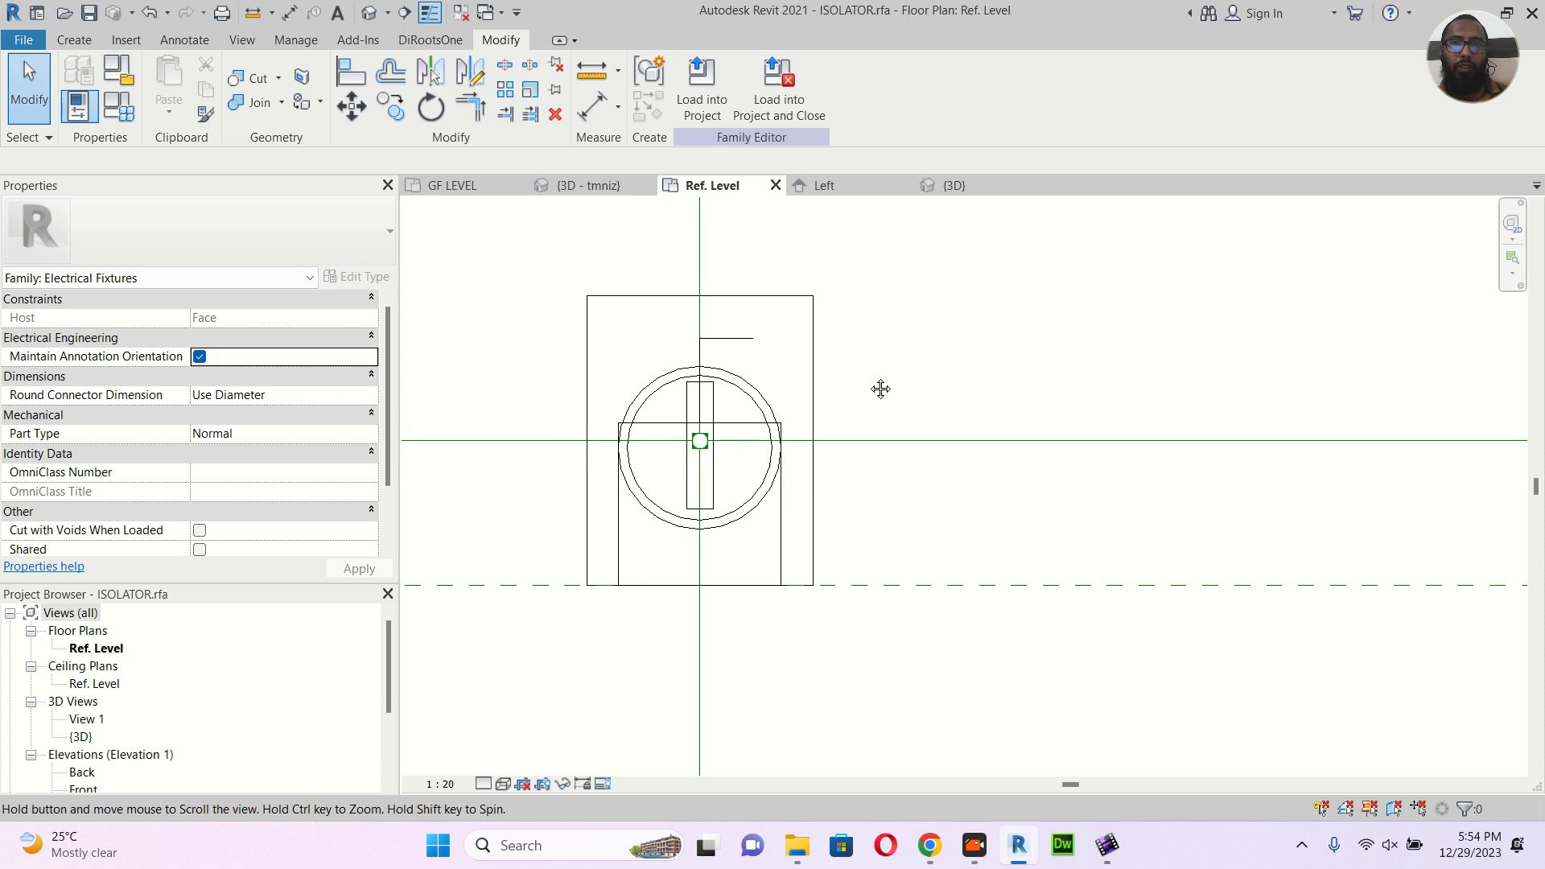
{"action": "left_click", "coordinate": [772, 86]}
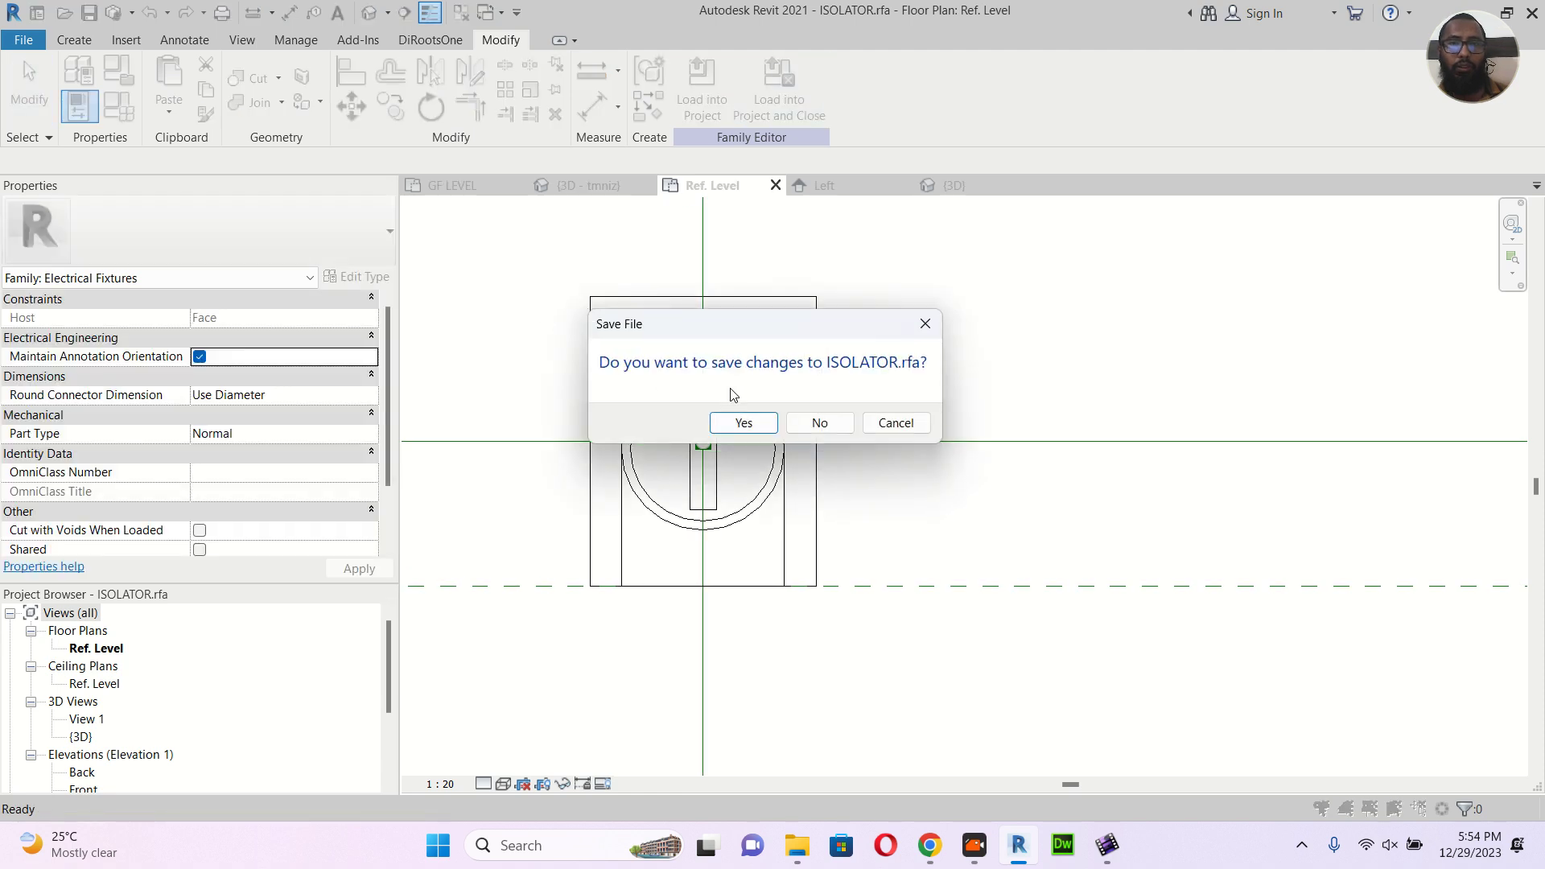
{"action": "left_click", "coordinate": [744, 423]}
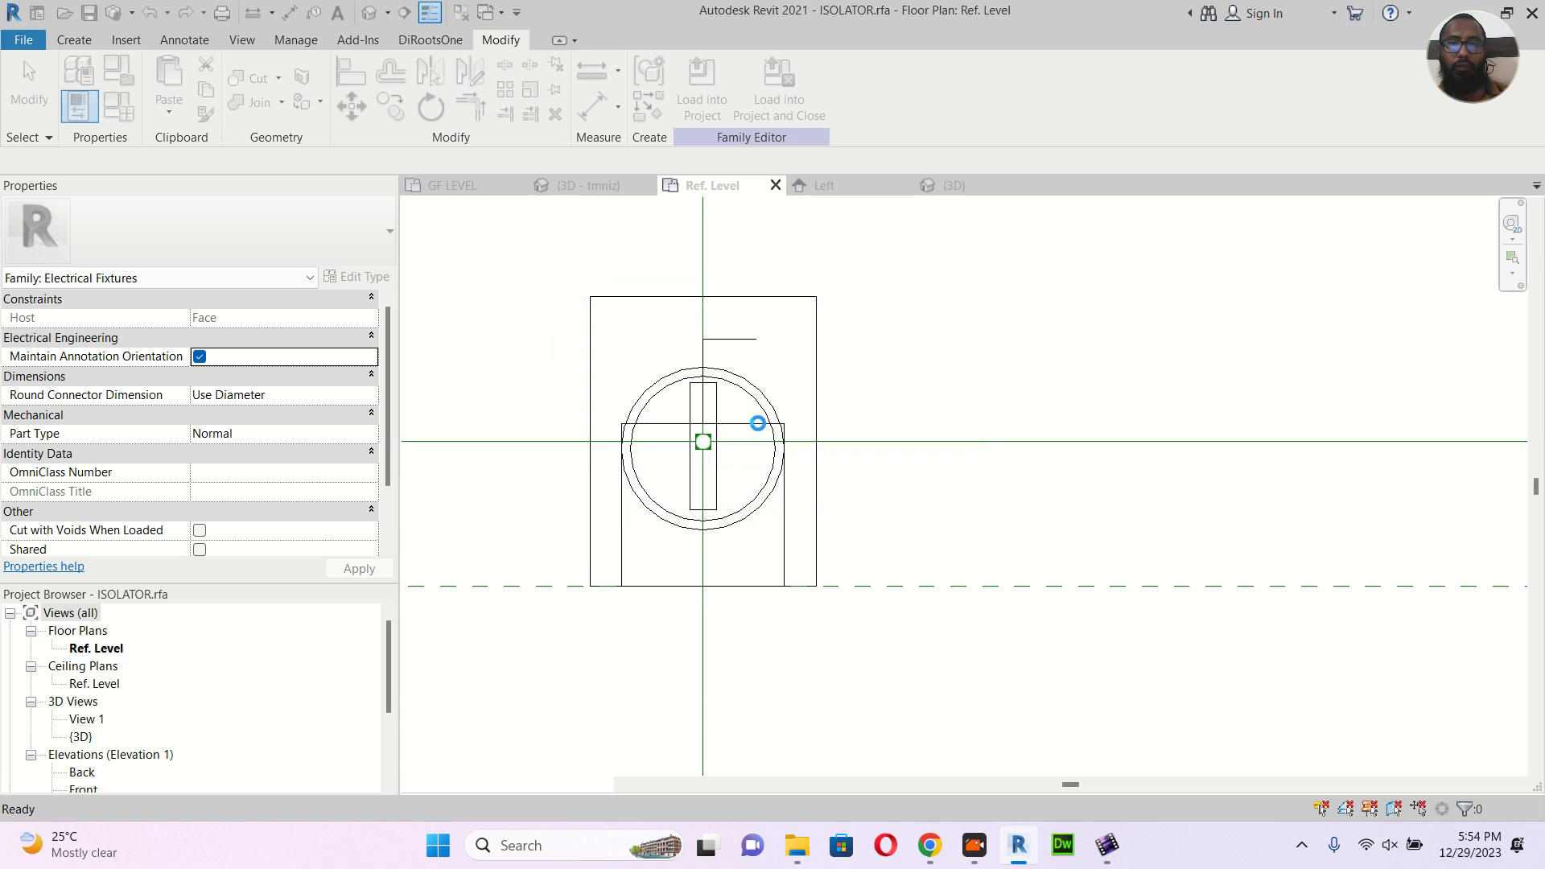
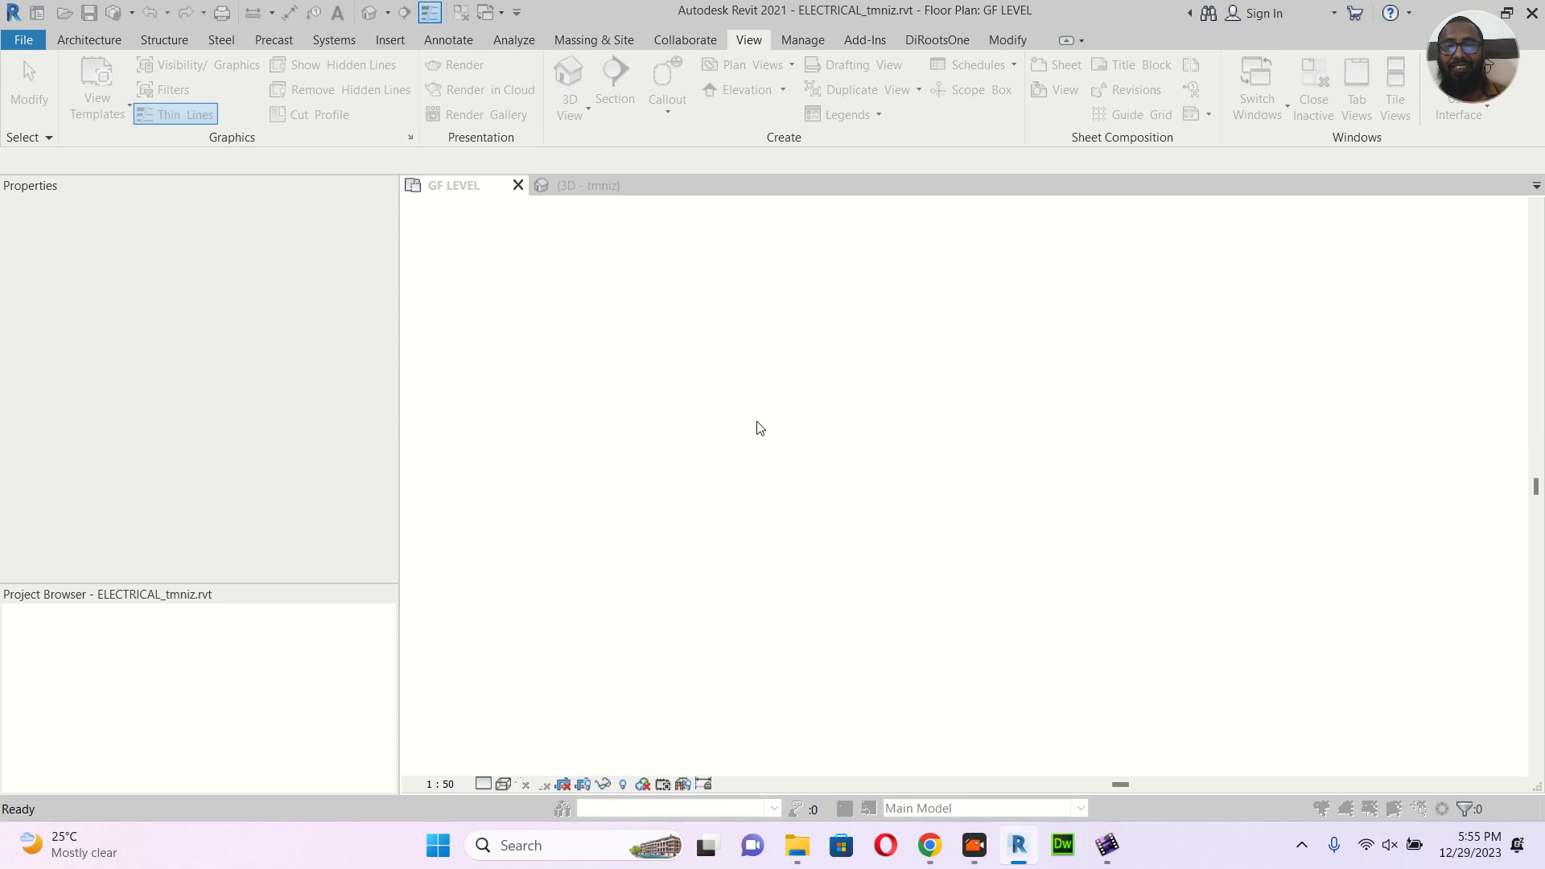
Place an ISOLATOR fixture on the vertical outer wall face of Bed Room - 01, beside the DB-GF - B1 label
{"action": "left_click", "coordinate": [742, 371]}
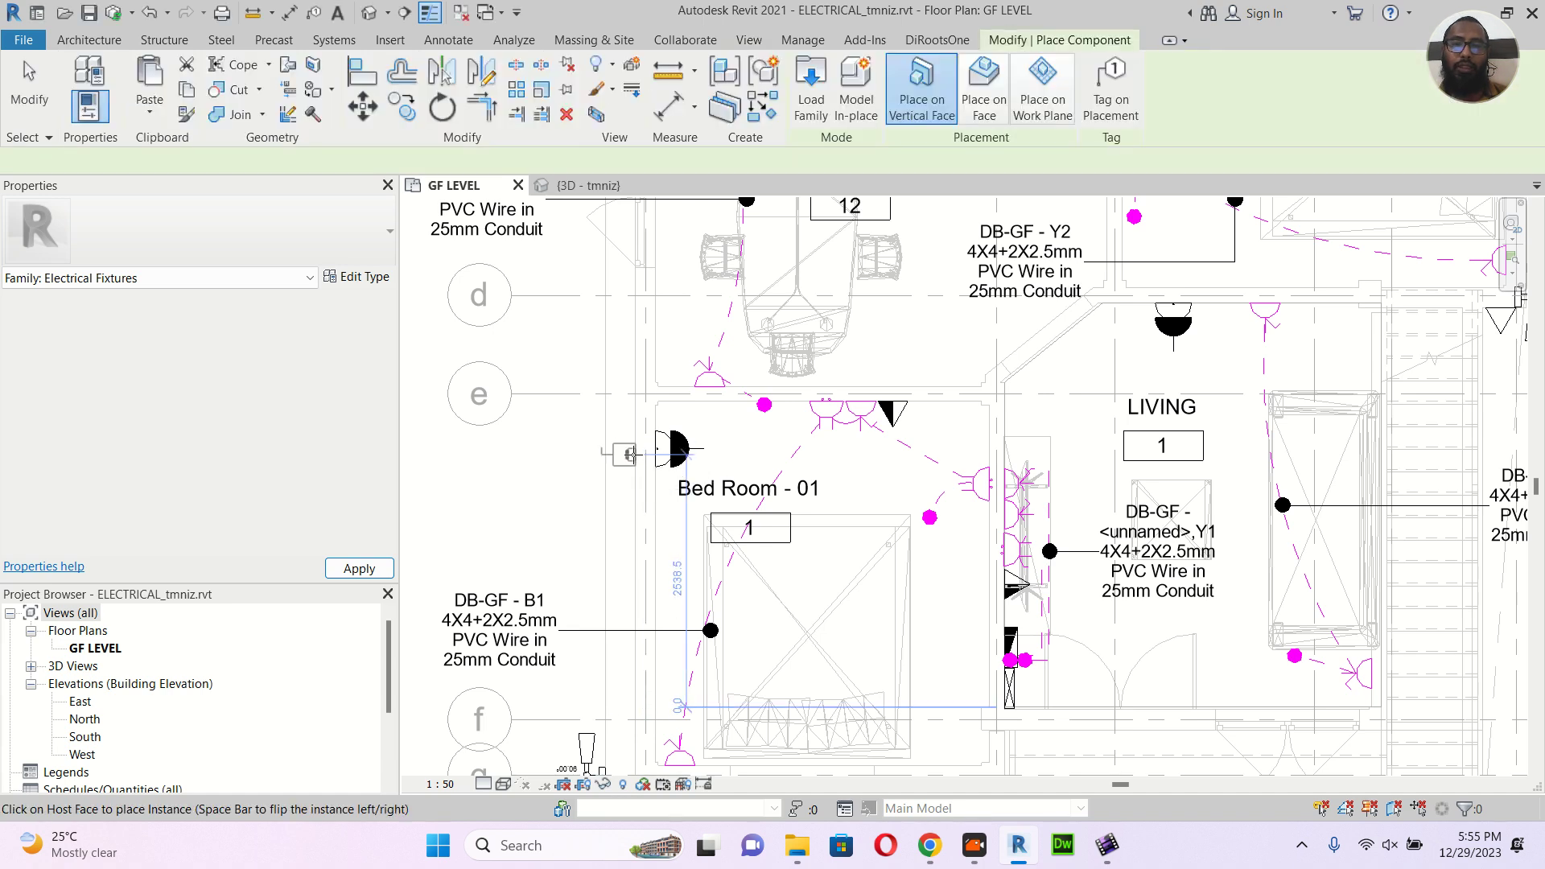
{"action": "left_click", "coordinate": [633, 457]}
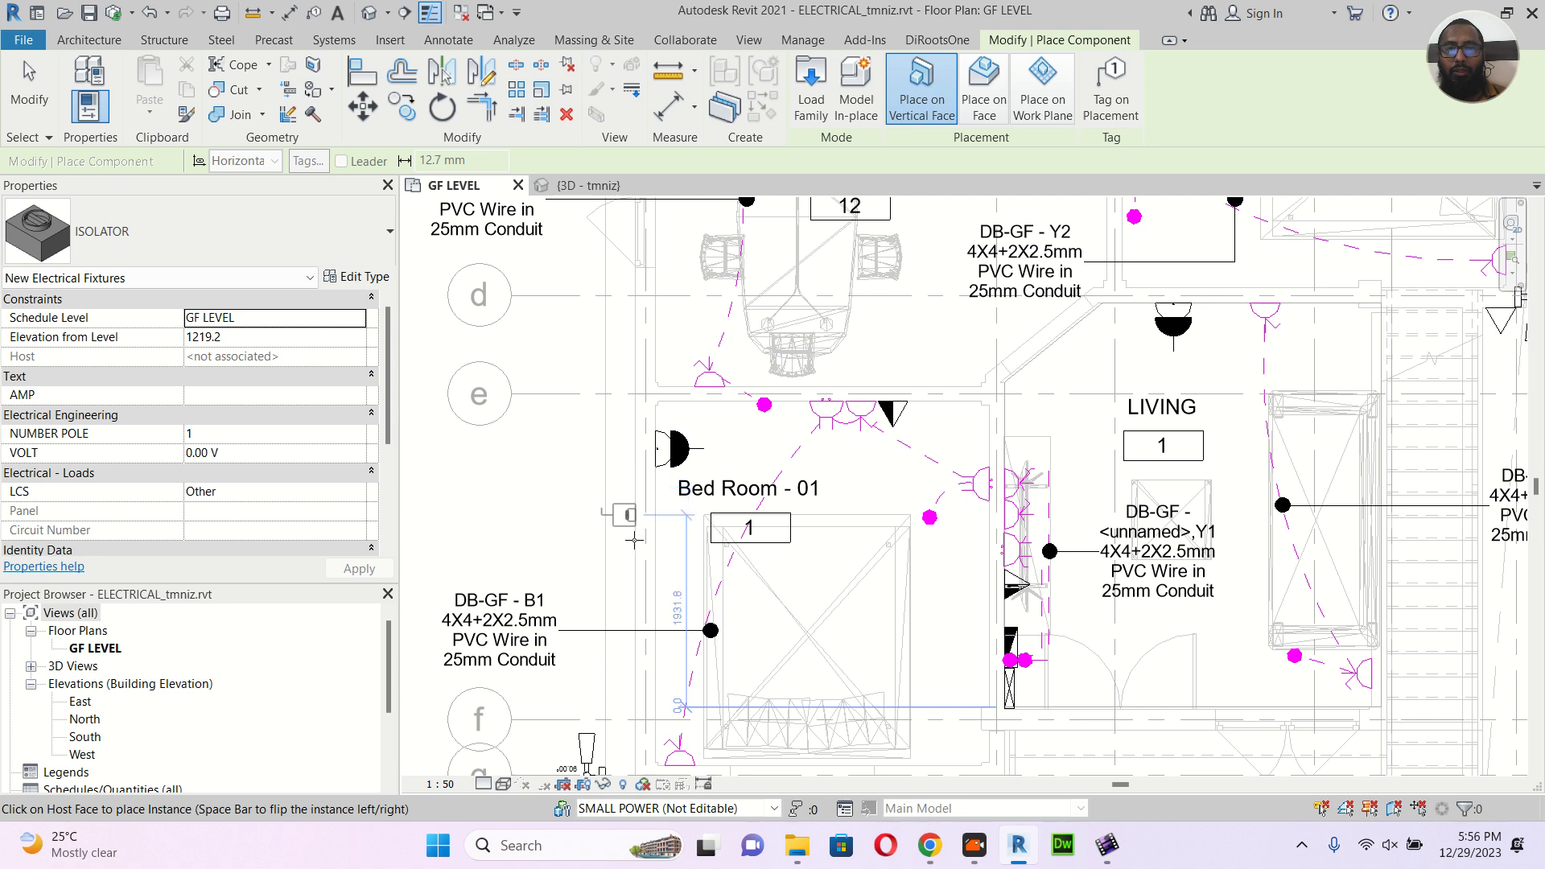
{"action": "left_click", "coordinate": [630, 654]}
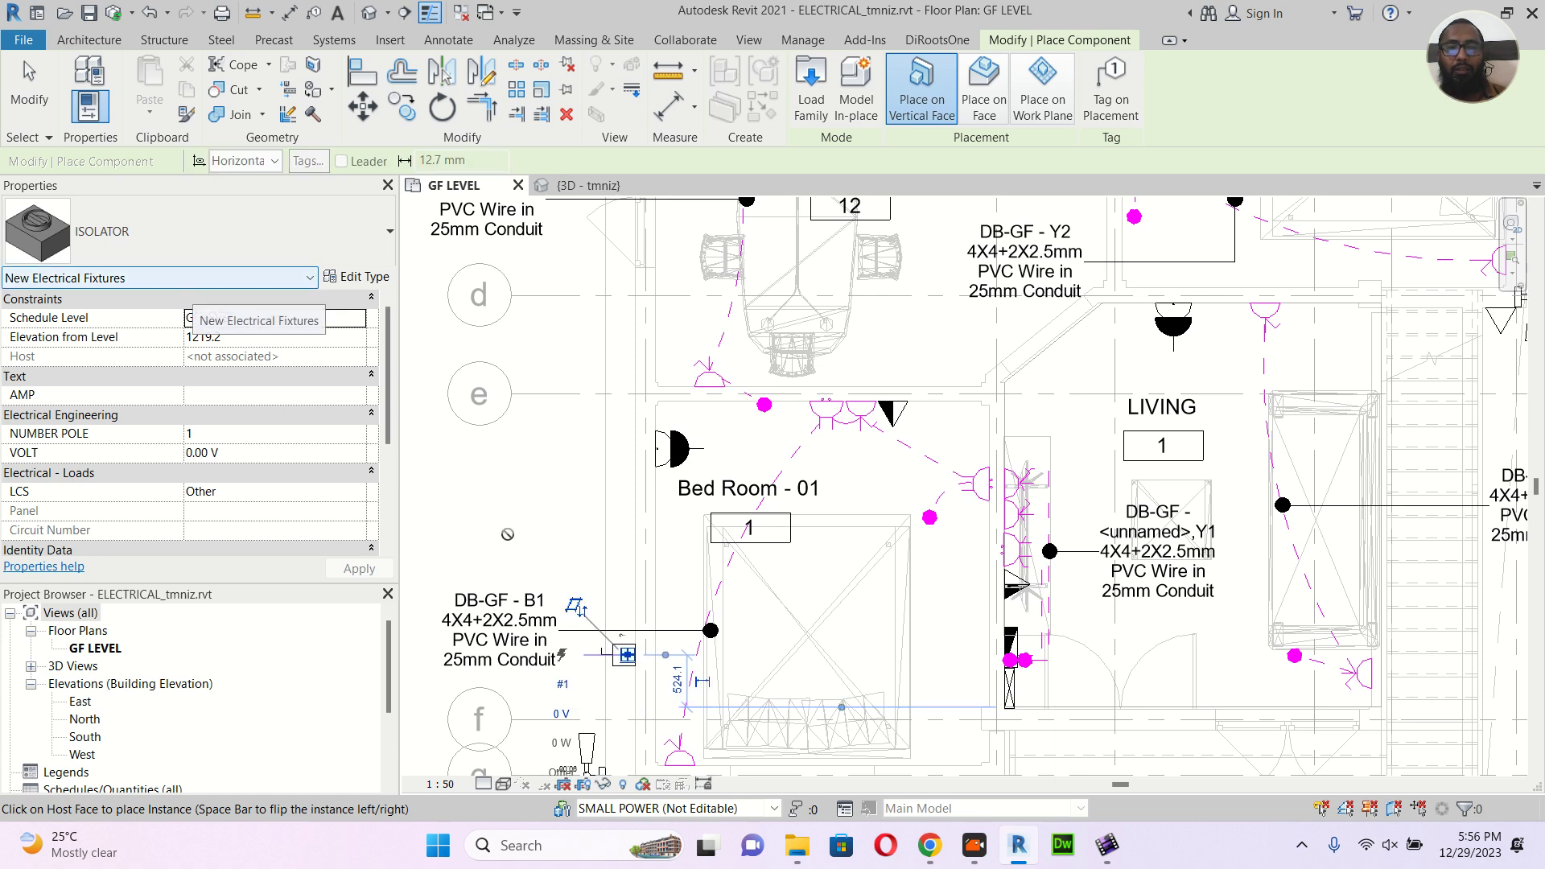
{"action": "left_click", "coordinate": [19, 78]}
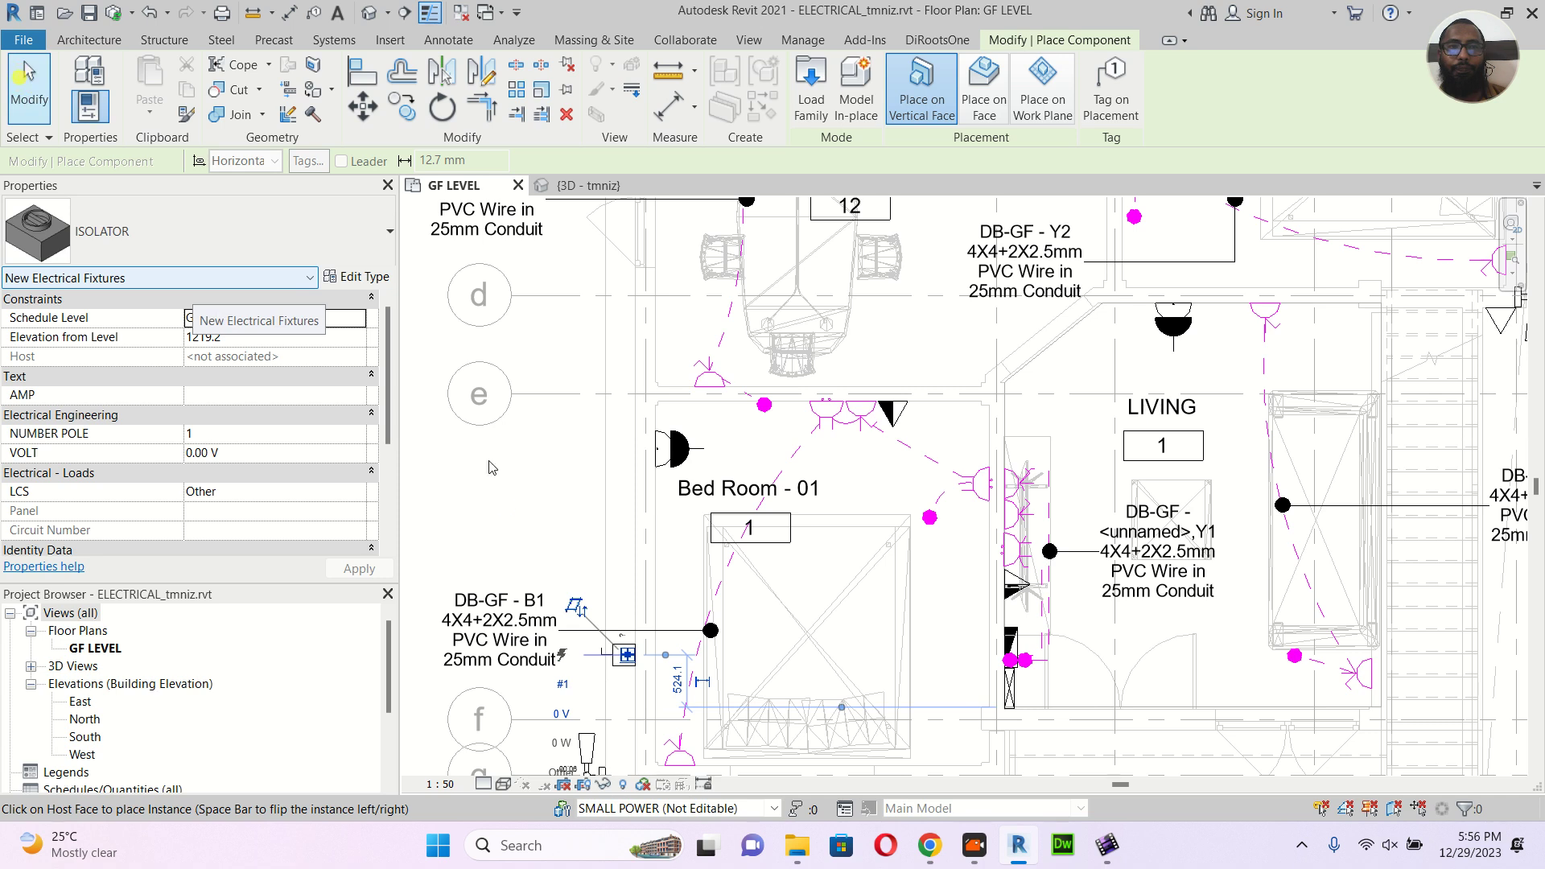
Open the family of the isolator placed beside Bed Room - 01 for editing
{"action": "middle_click_drag", "start_coordinate": [555, 510], "coordinate": [576, 381]}
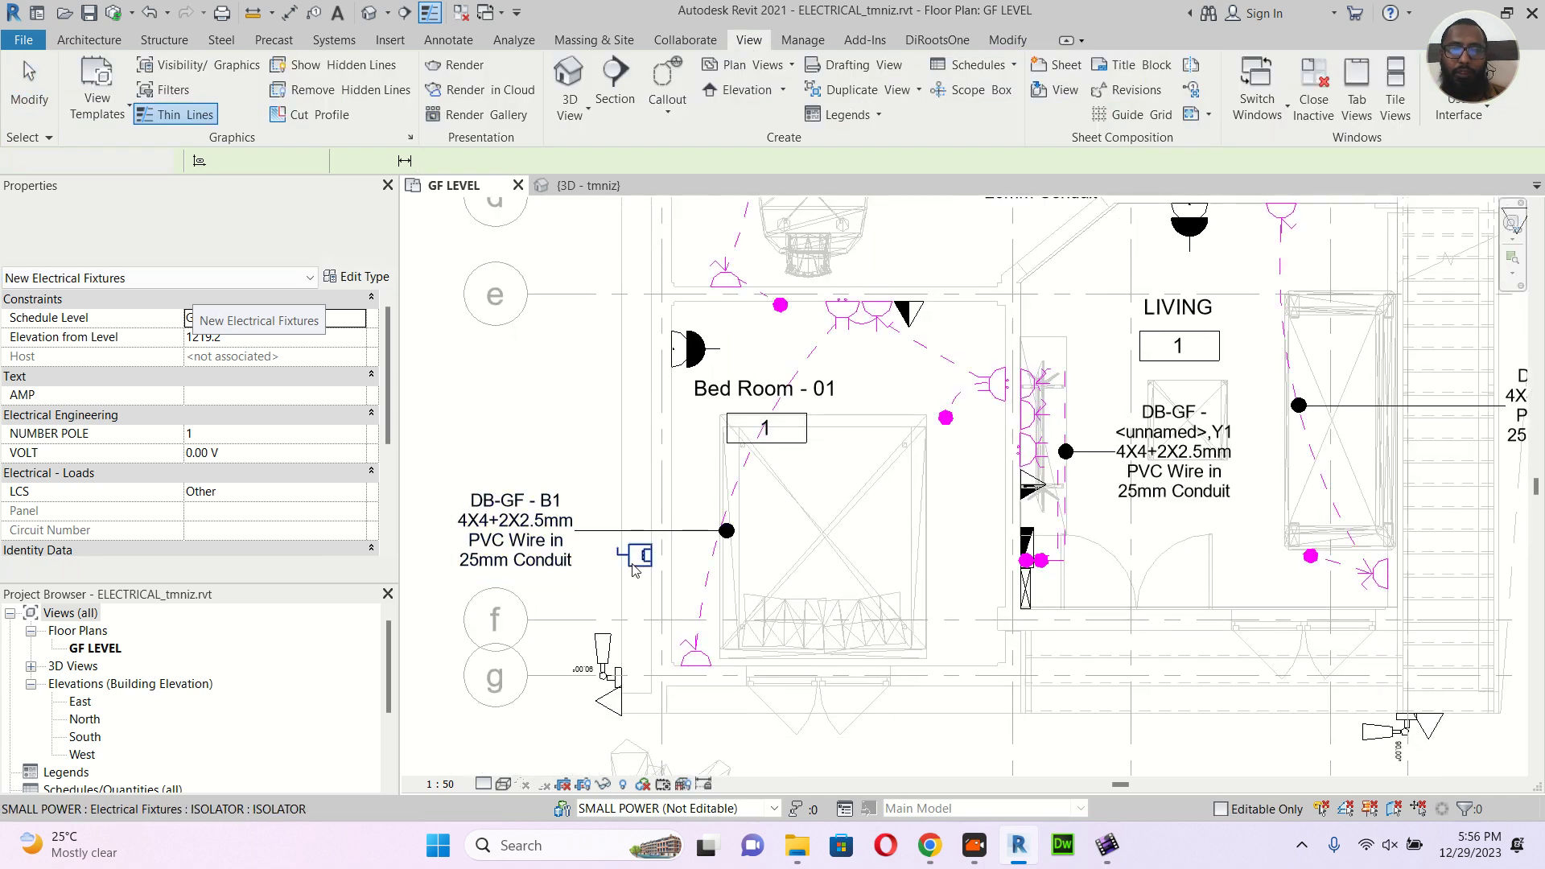
{"action": "scroll", "coordinate": [644, 554], "scroll_direction": "up", "scroll_amount": 5}
{"action": "left_click", "coordinate": [676, 529]}
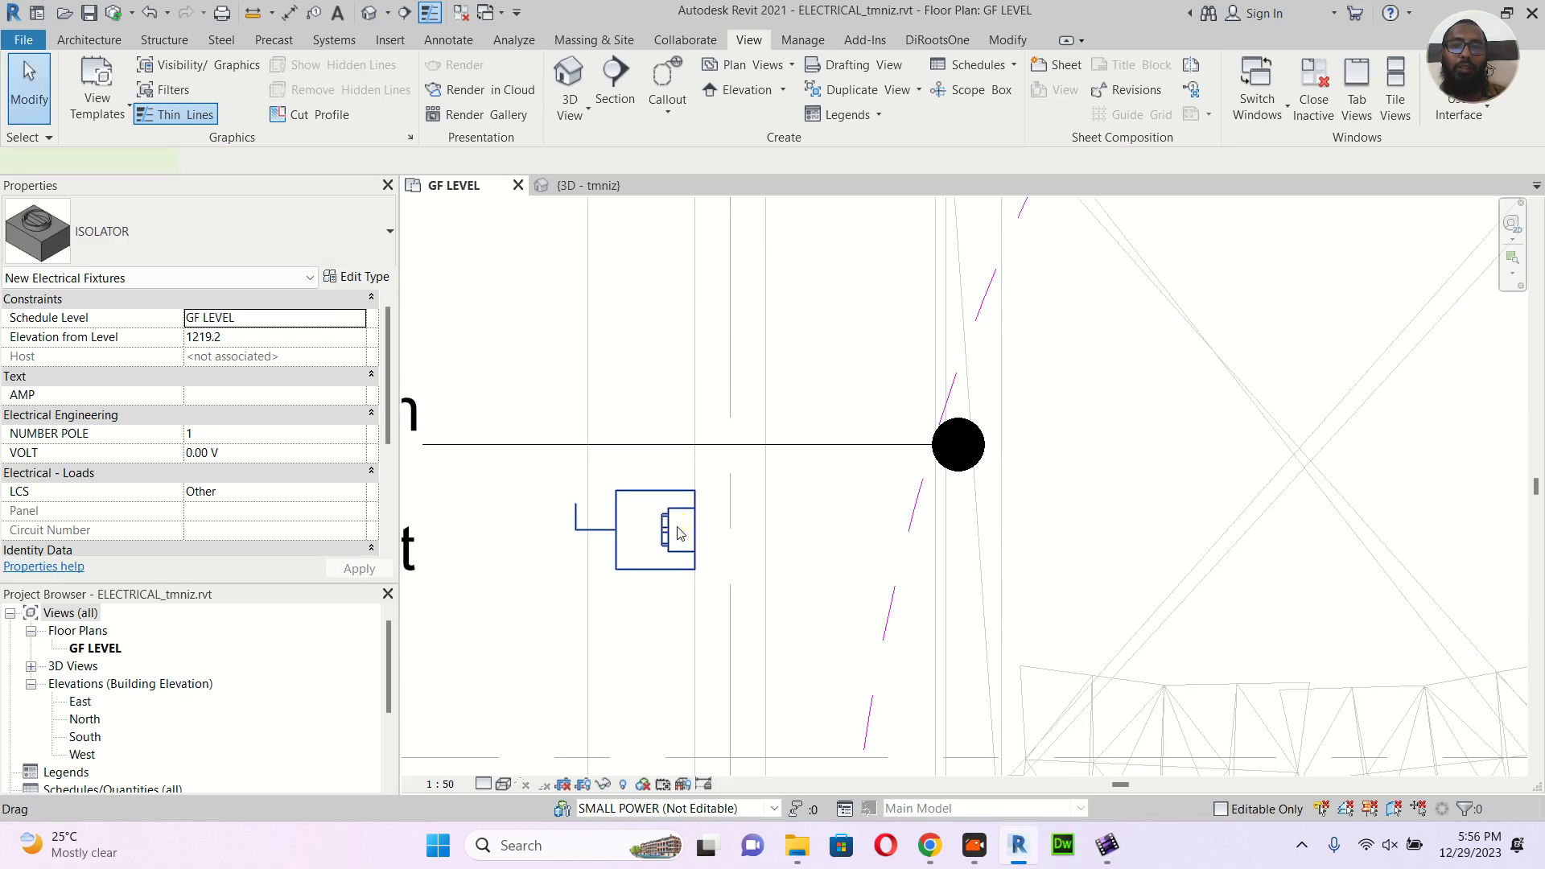
{"action": "left_click", "coordinate": [808, 89]}
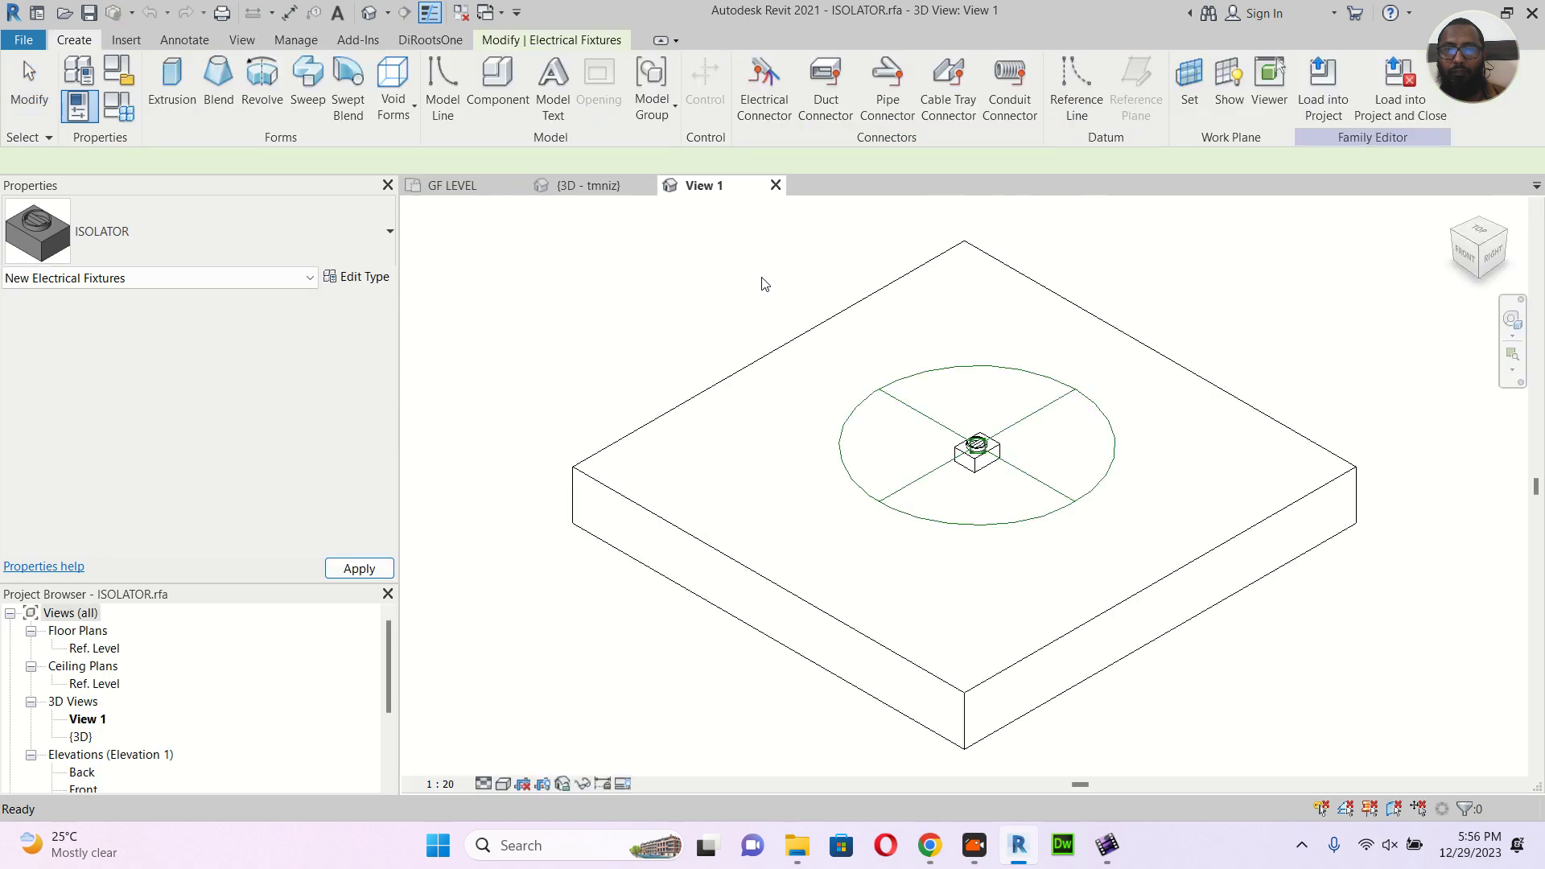
Turn off the Front/Back display in the visibility settings of the isolator's box extrusion
{"action": "scroll", "coordinate": [998, 468], "scroll_direction": "up", "scroll_amount": 1}
{"action": "scroll", "coordinate": [997, 468], "scroll_direction": "up", "scroll_amount": 2}
{"action": "scroll", "coordinate": [995, 461], "scroll_direction": "up", "scroll_amount": 2}
{"action": "middle_click_drag", "start_coordinate": [955, 432], "coordinate": [932, 481]}
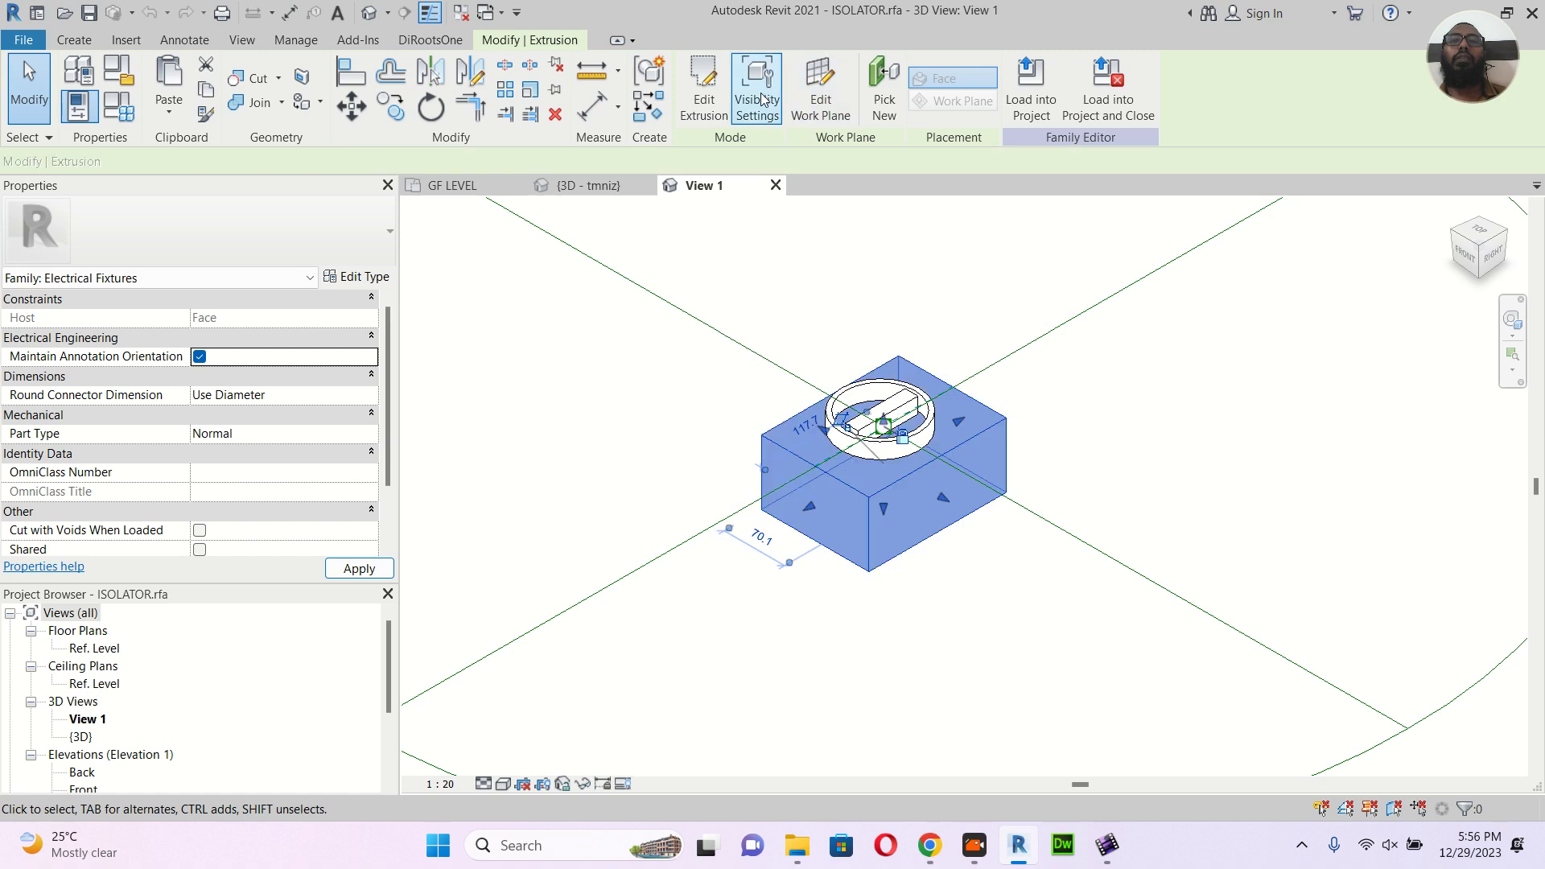
{"action": "left_click", "coordinate": [762, 98]}
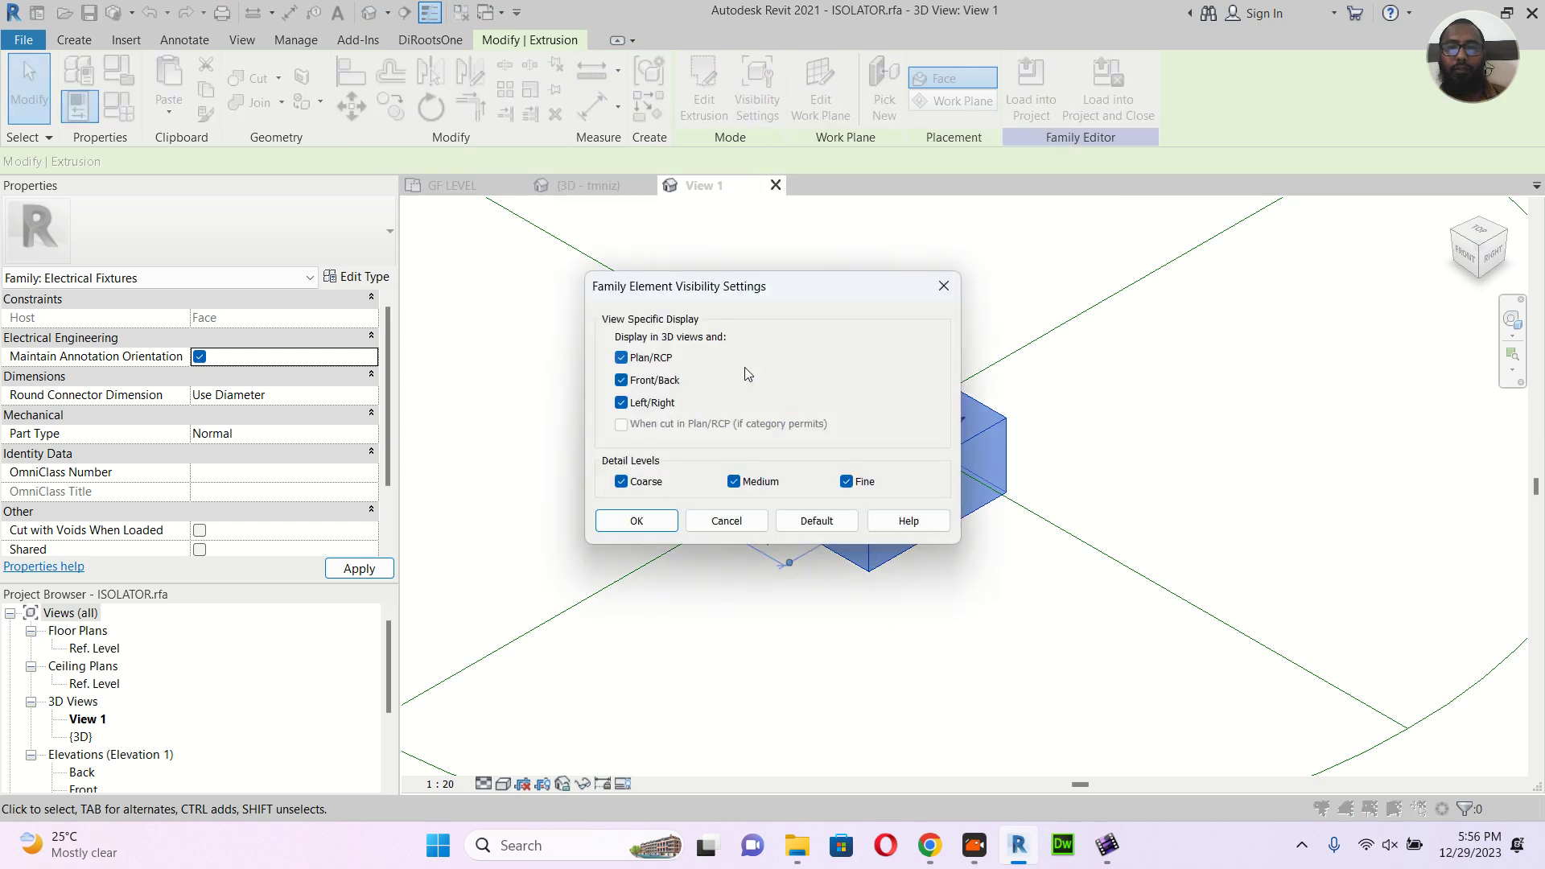
{"action": "left_click", "coordinate": [621, 381]}
{"action": "left_click", "coordinate": [646, 520]}
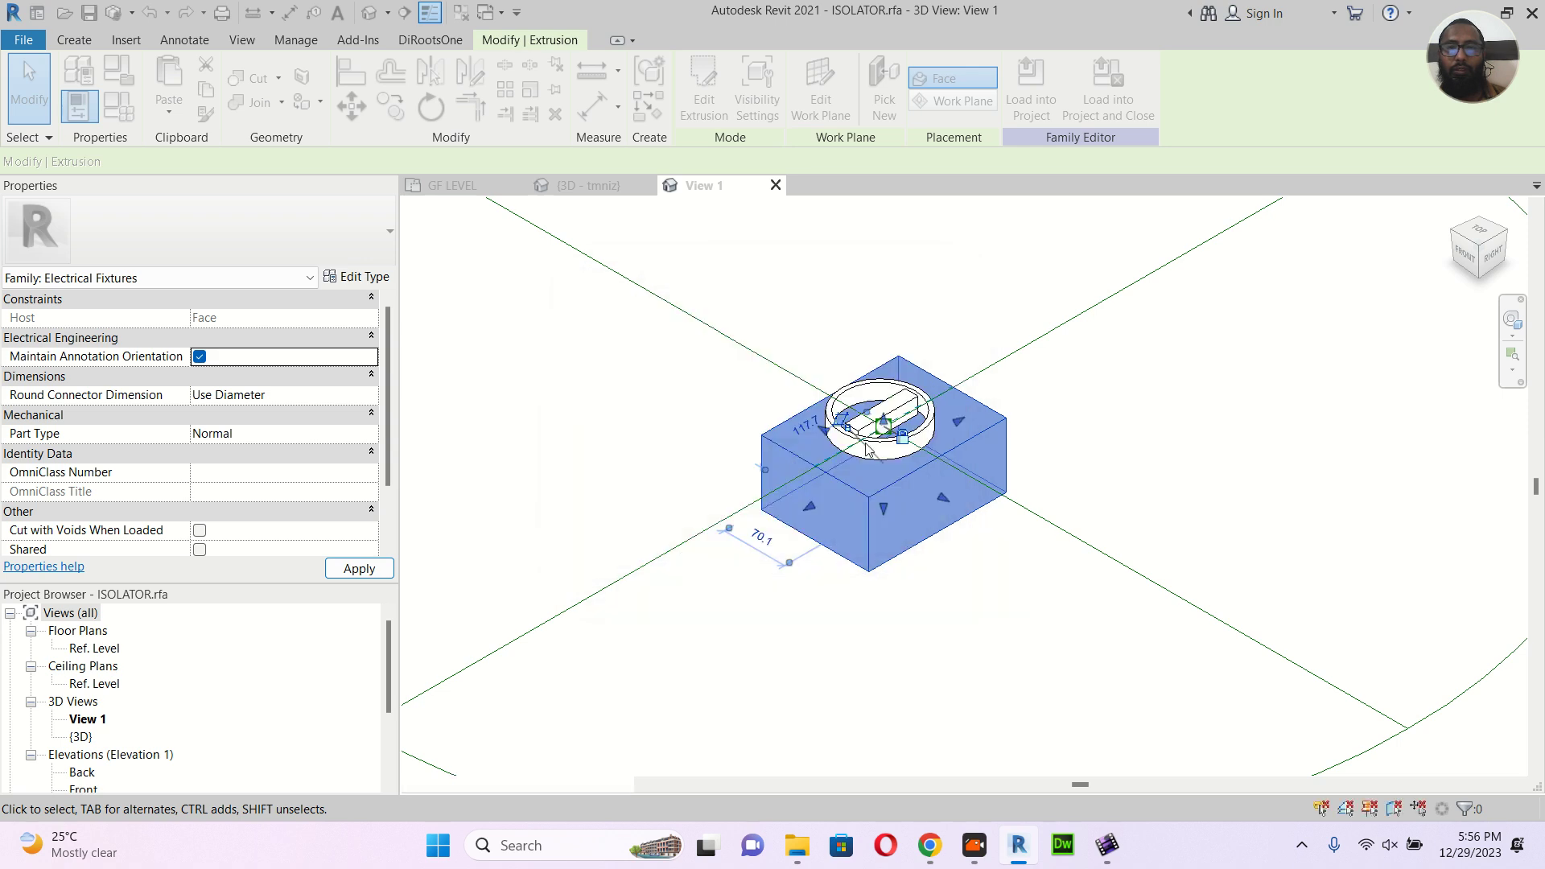
Turn off the Front/Back display in the visibility settings of the circular ring extrusion on the box
{"action": "left_click", "coordinate": [859, 380]}
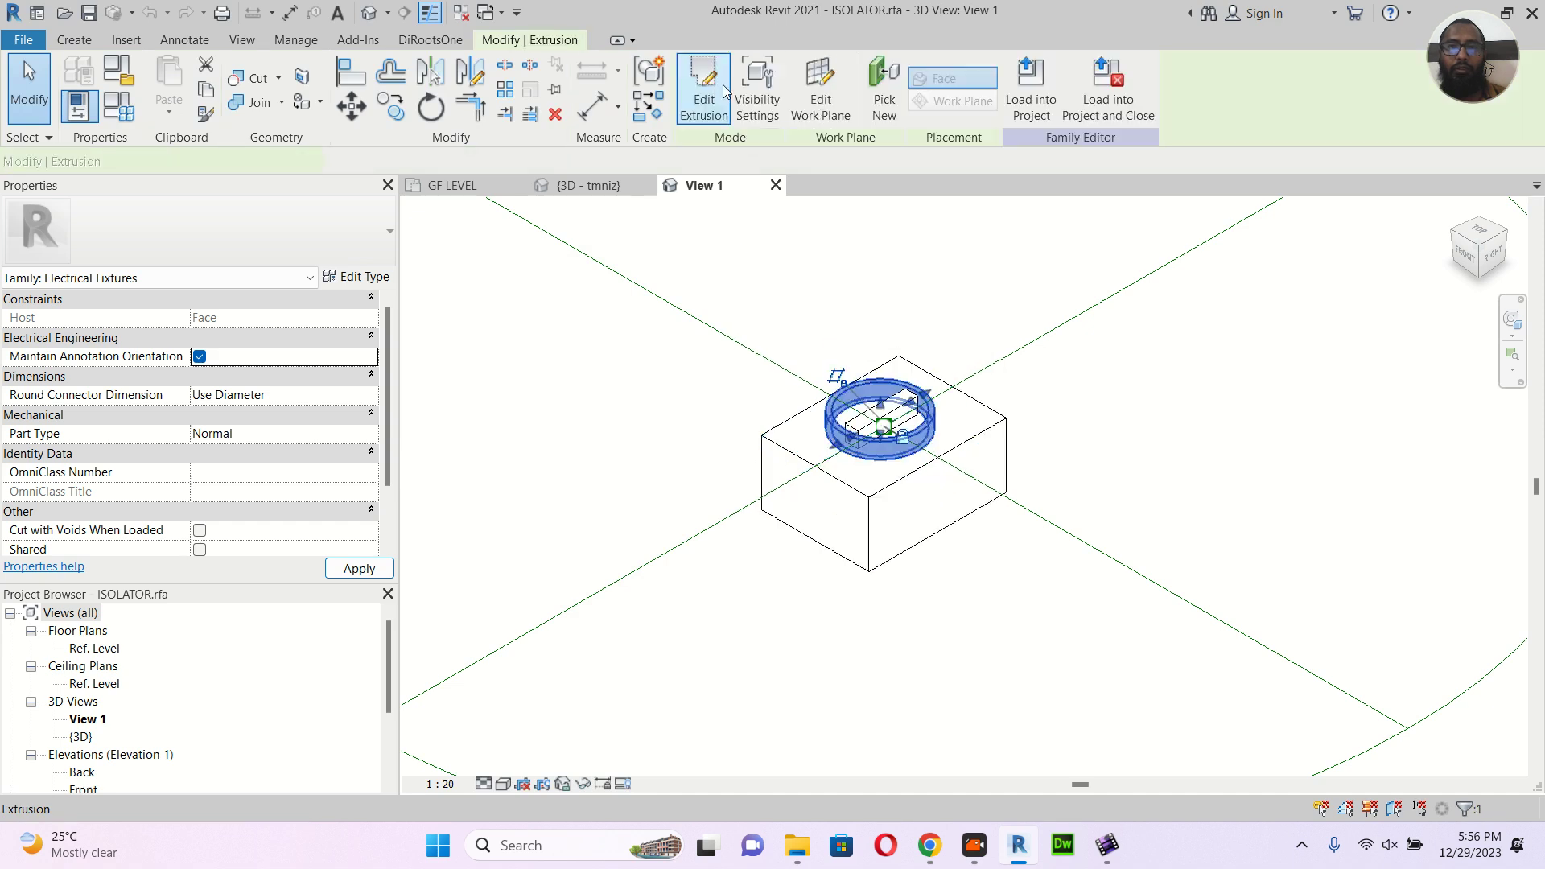
{"action": "left_click", "coordinate": [747, 100]}
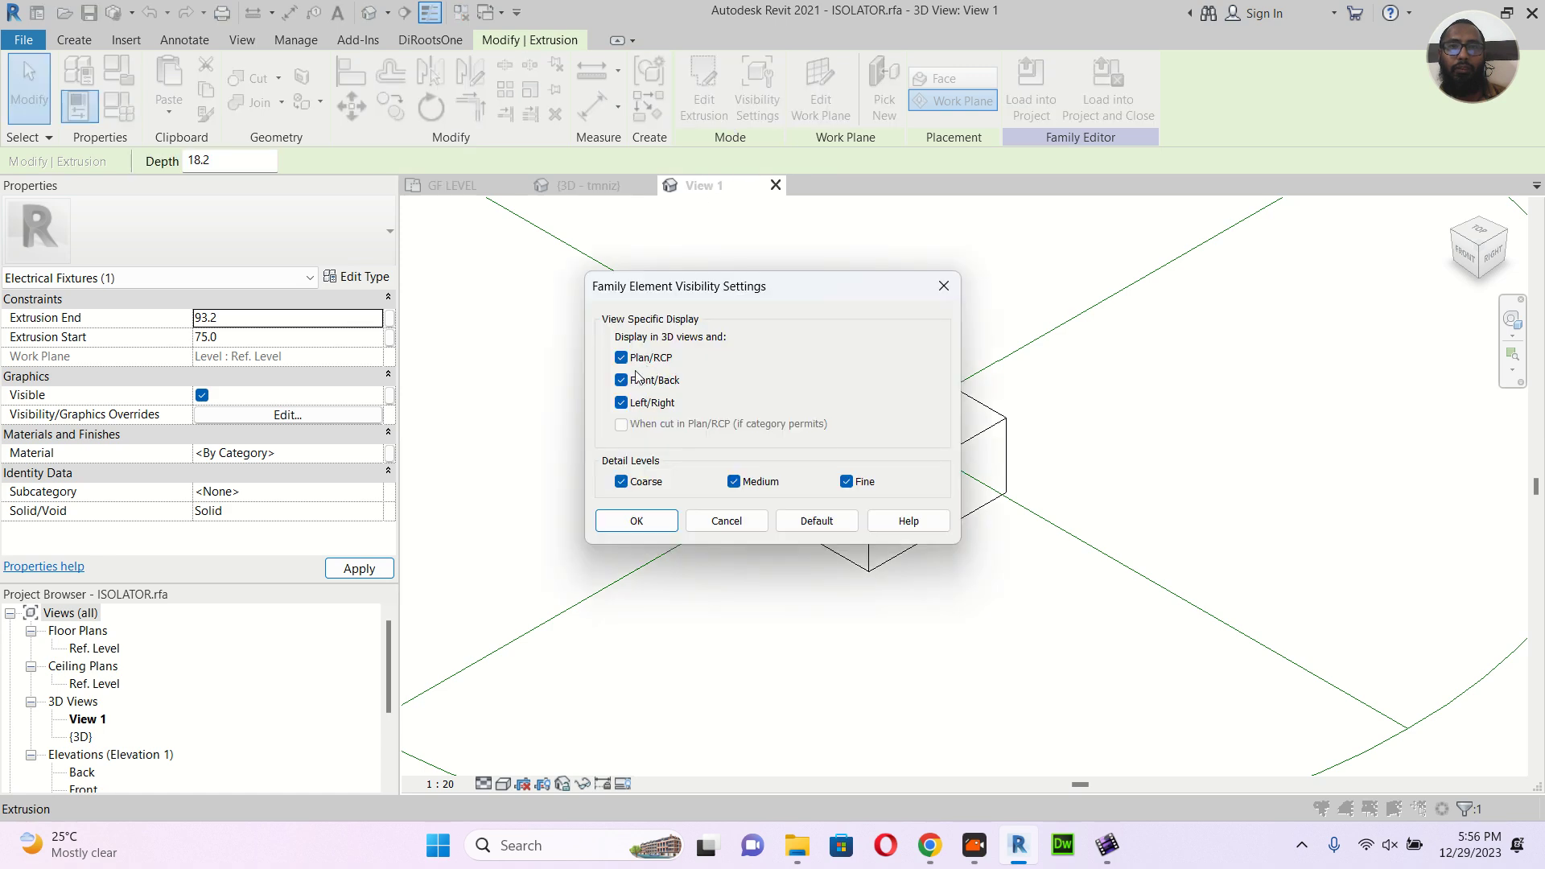
{"action": "left_click", "coordinate": [641, 376]}
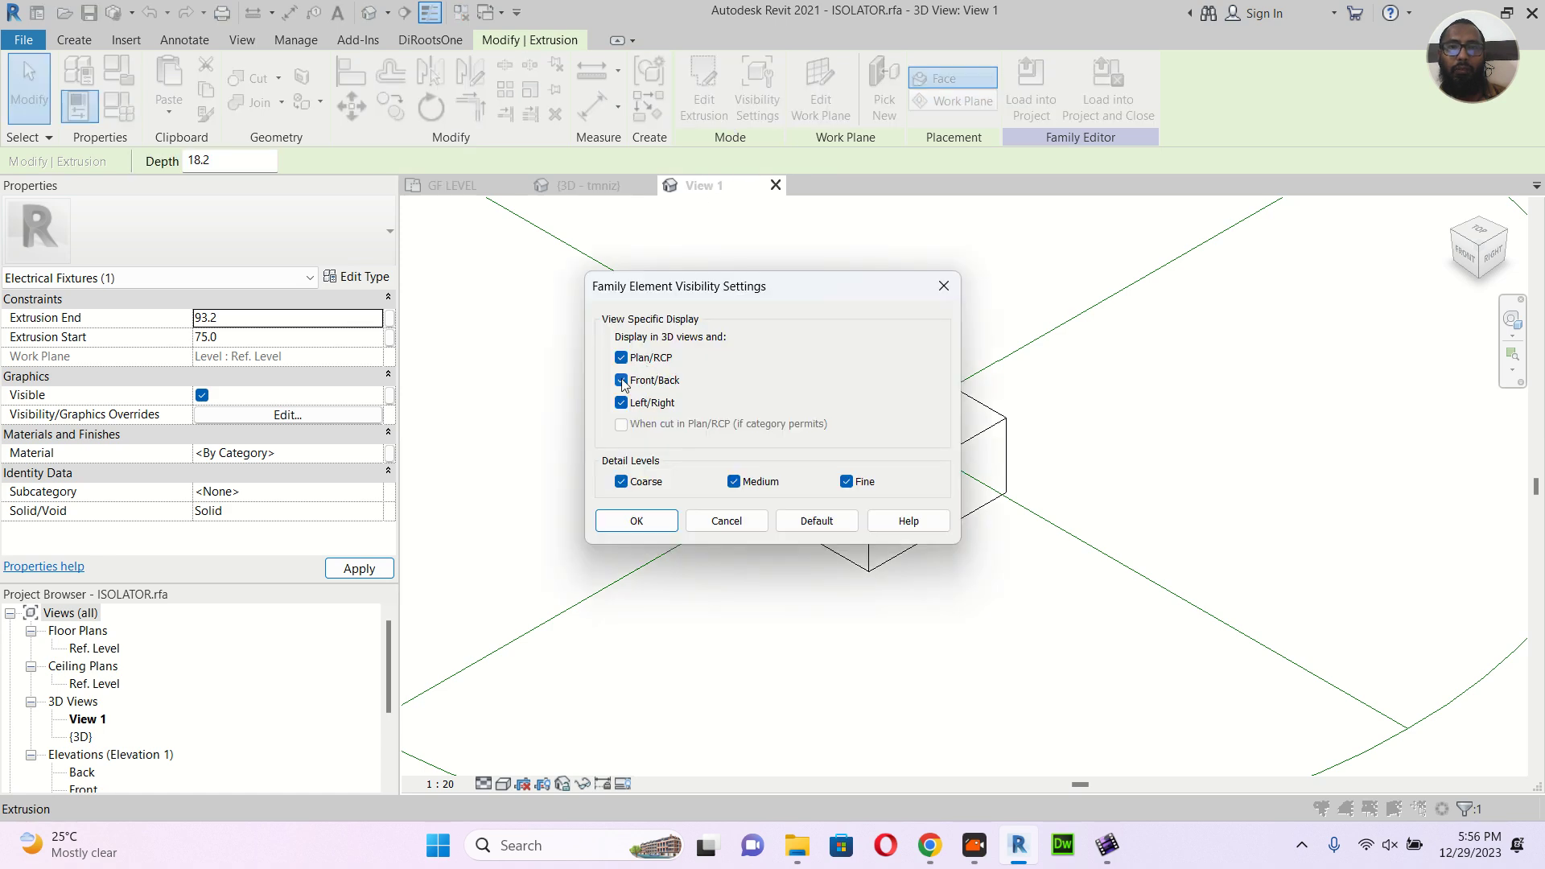
{"action": "left_click", "coordinate": [664, 528]}
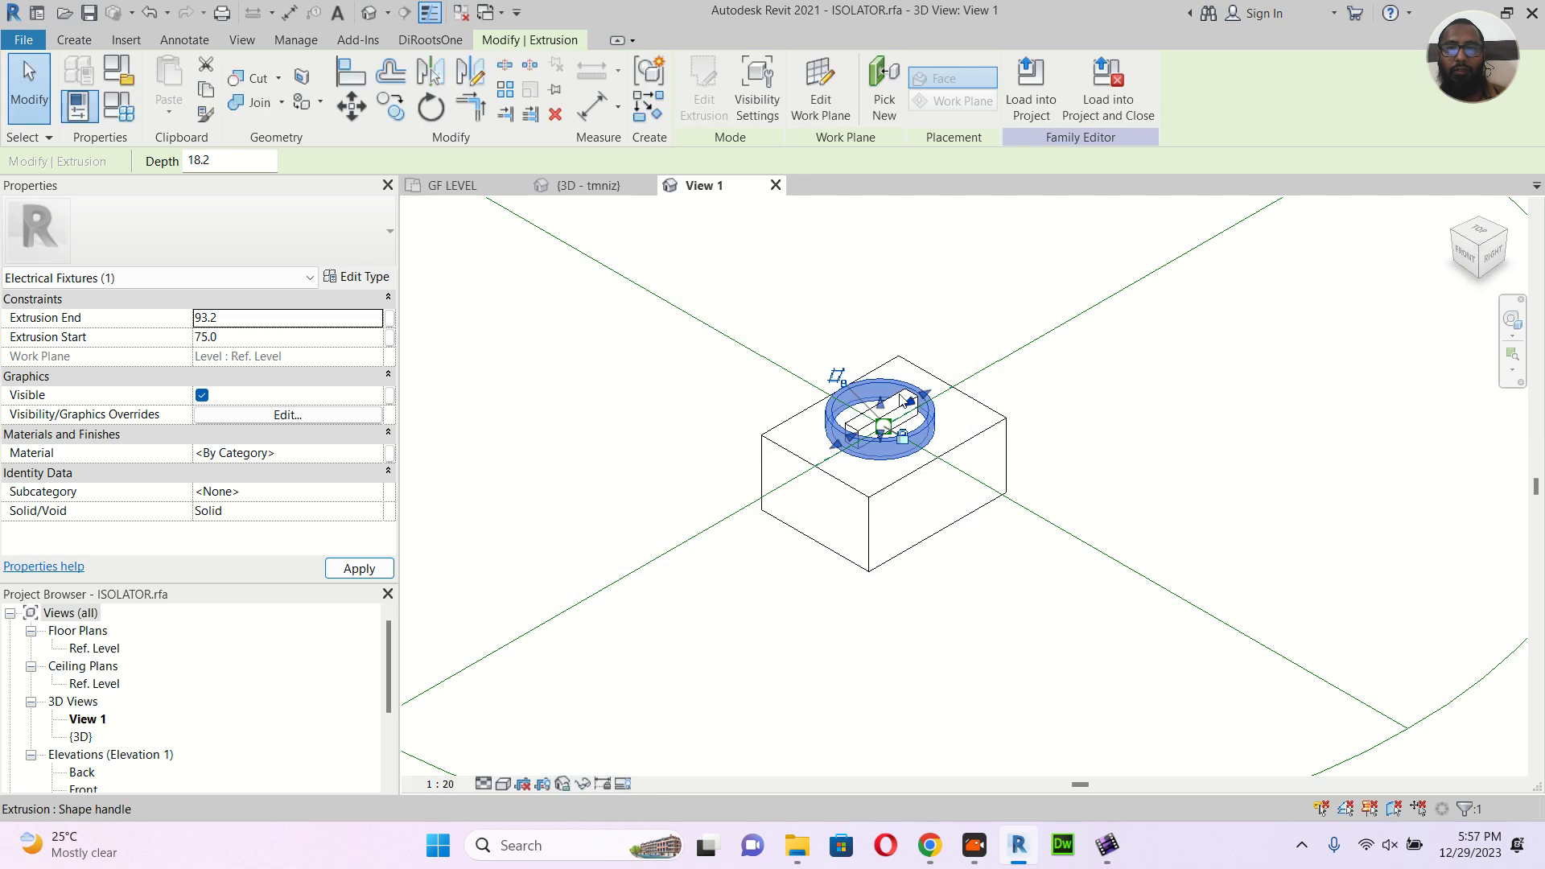
Turn off the Front/Back display in the visibility settings of the bar-shaped handle extrusion inside the ring
{"action": "left_click", "coordinate": [897, 273]}
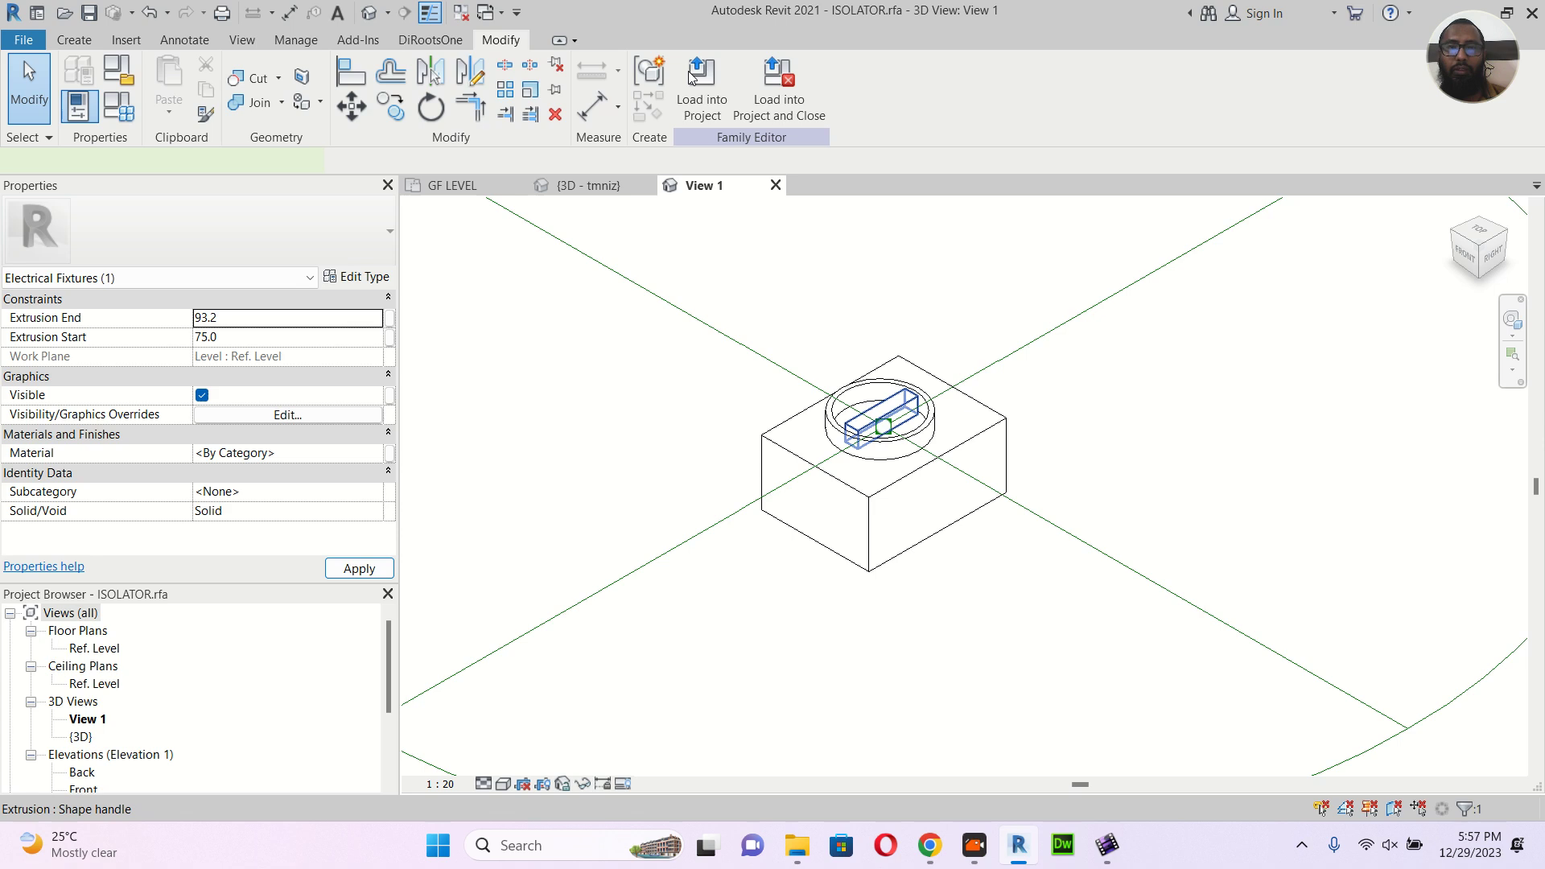
{"action": "left_click", "coordinate": [756, 91]}
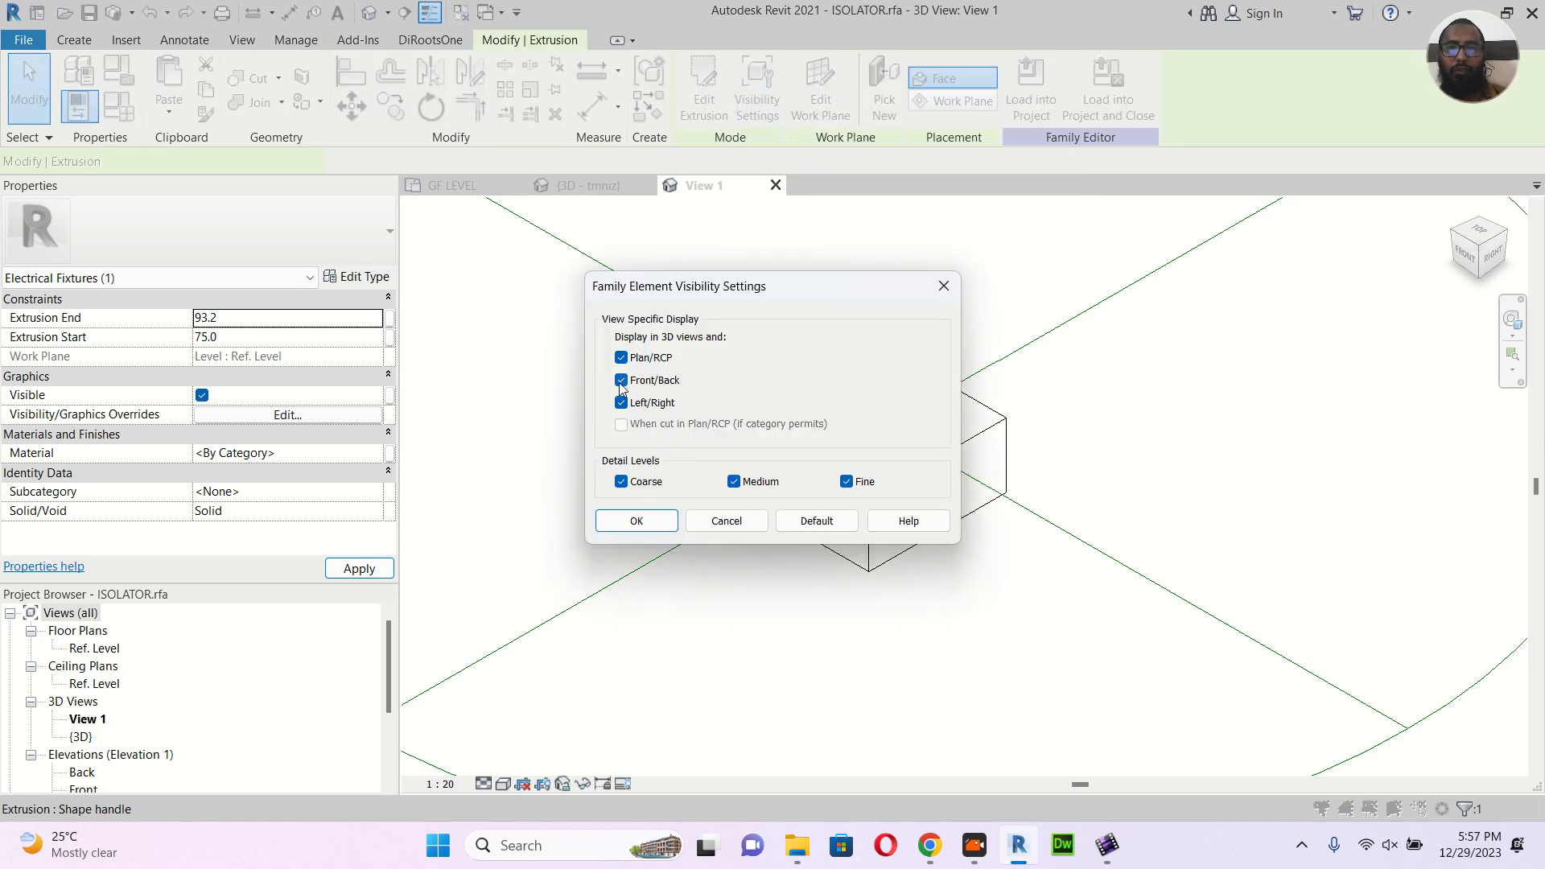
{"action": "left_click", "coordinate": [620, 380]}
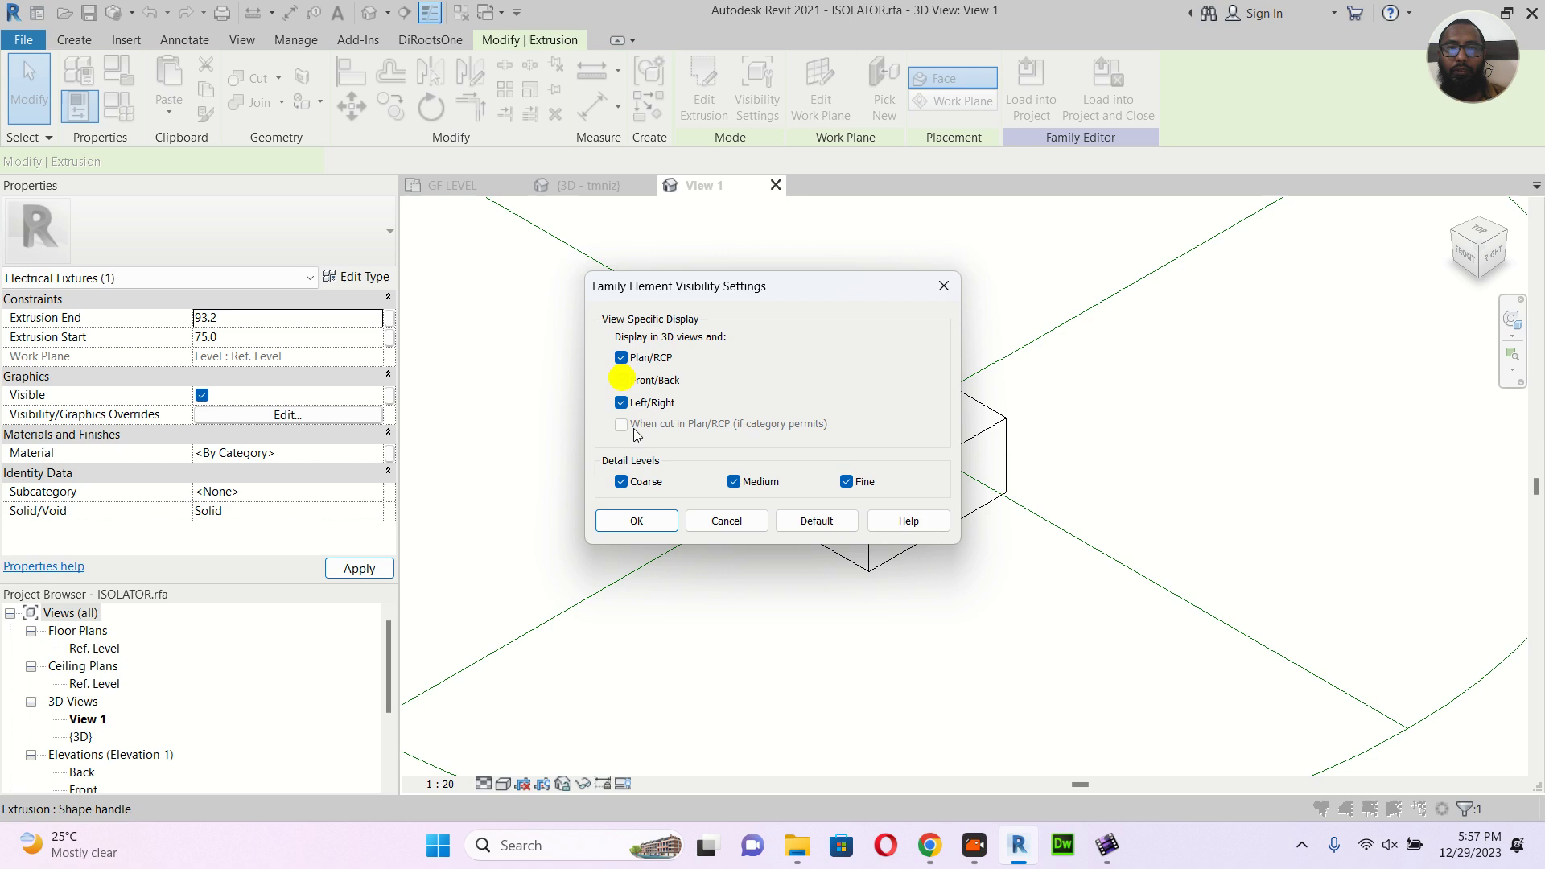
{"action": "left_click", "coordinate": [638, 519]}
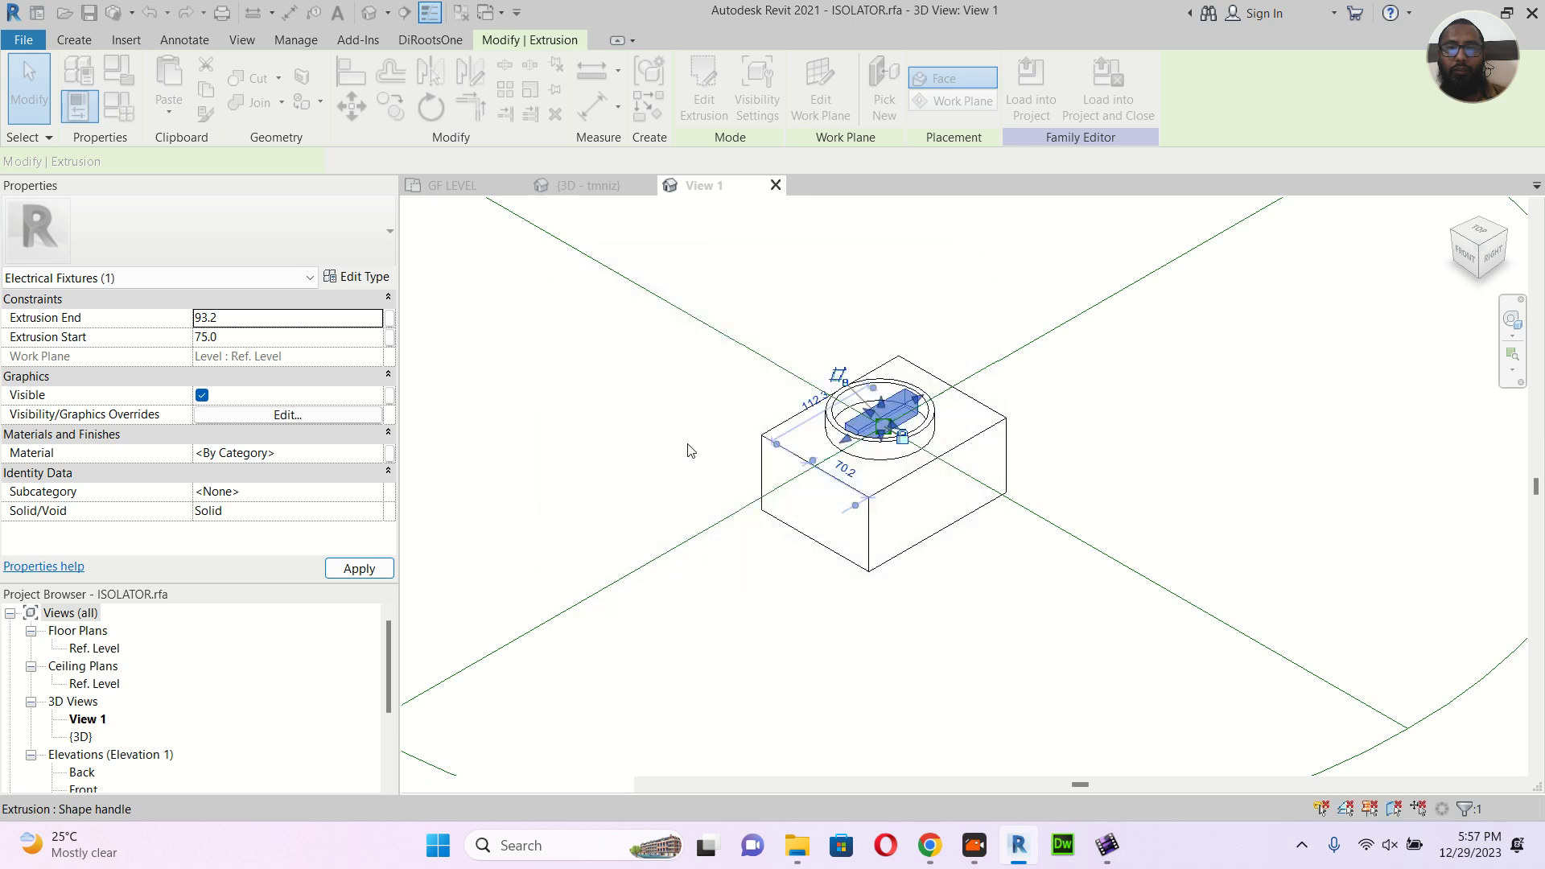
{"action": "left_click", "coordinate": [802, 291]}
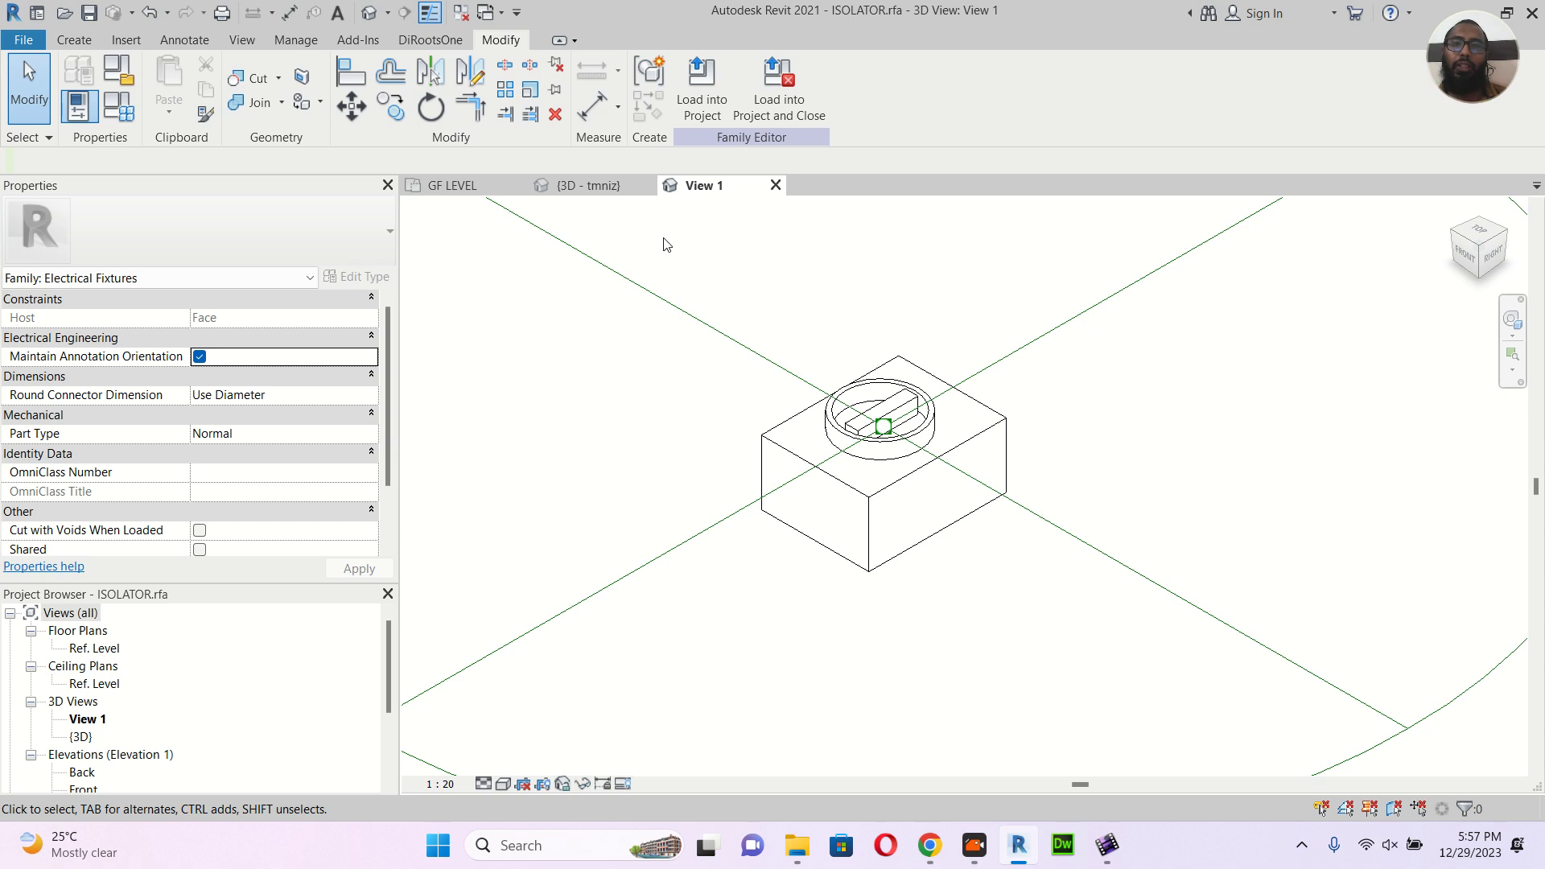
Open the nested Family22 annotation symbol for editing from the Ref. Level floor plan
{"action": "double_click", "coordinate": [90, 647]}
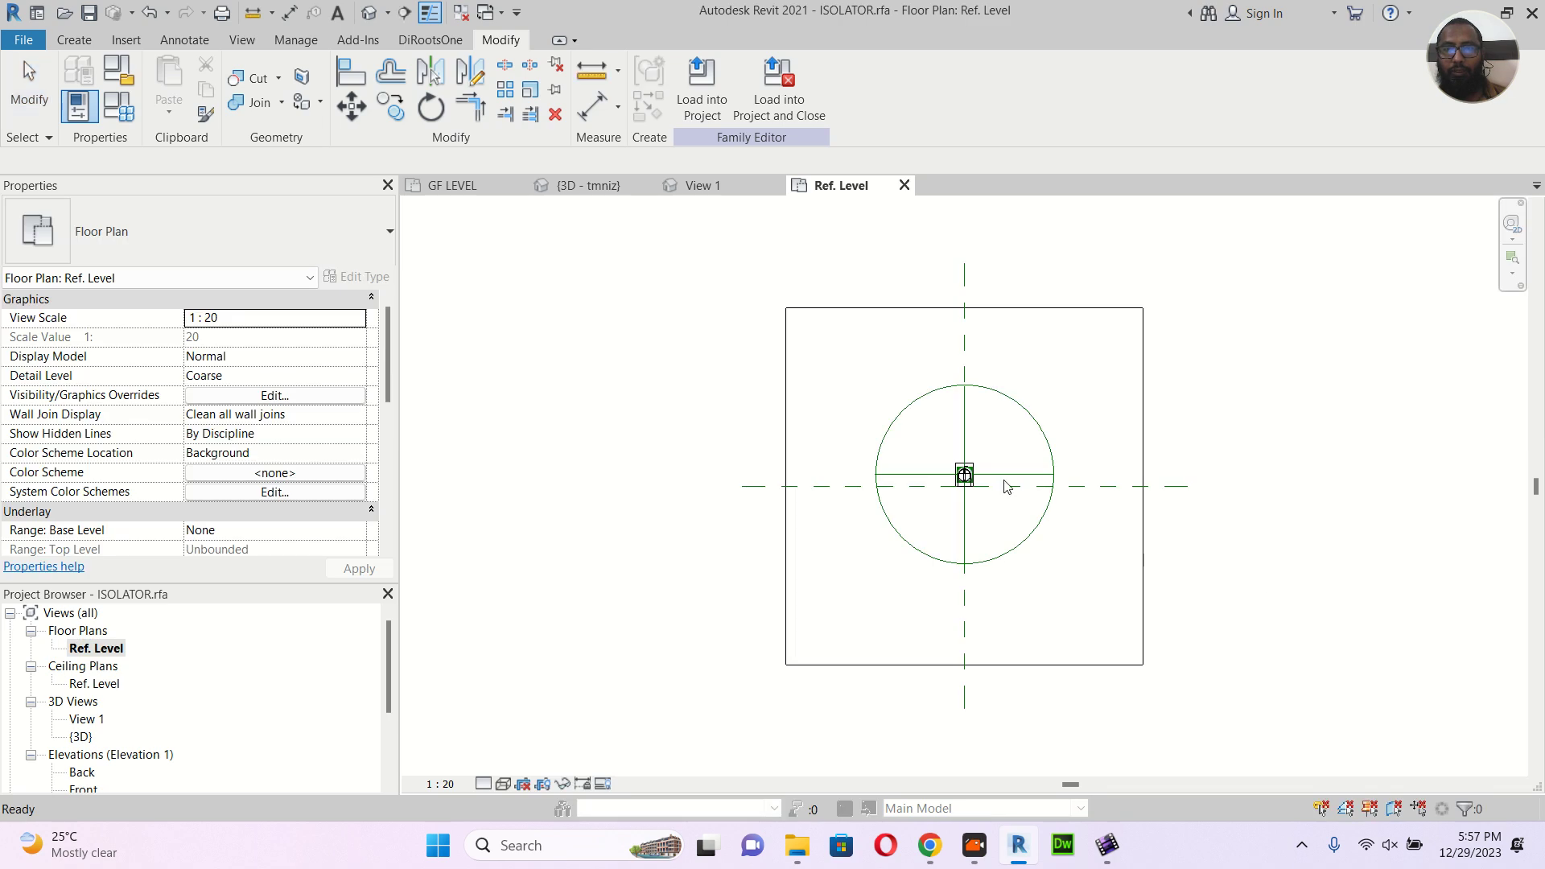
{"action": "scroll", "coordinate": [988, 486], "scroll_direction": "up", "scroll_amount": 8}
{"action": "left_click", "coordinate": [973, 483]}
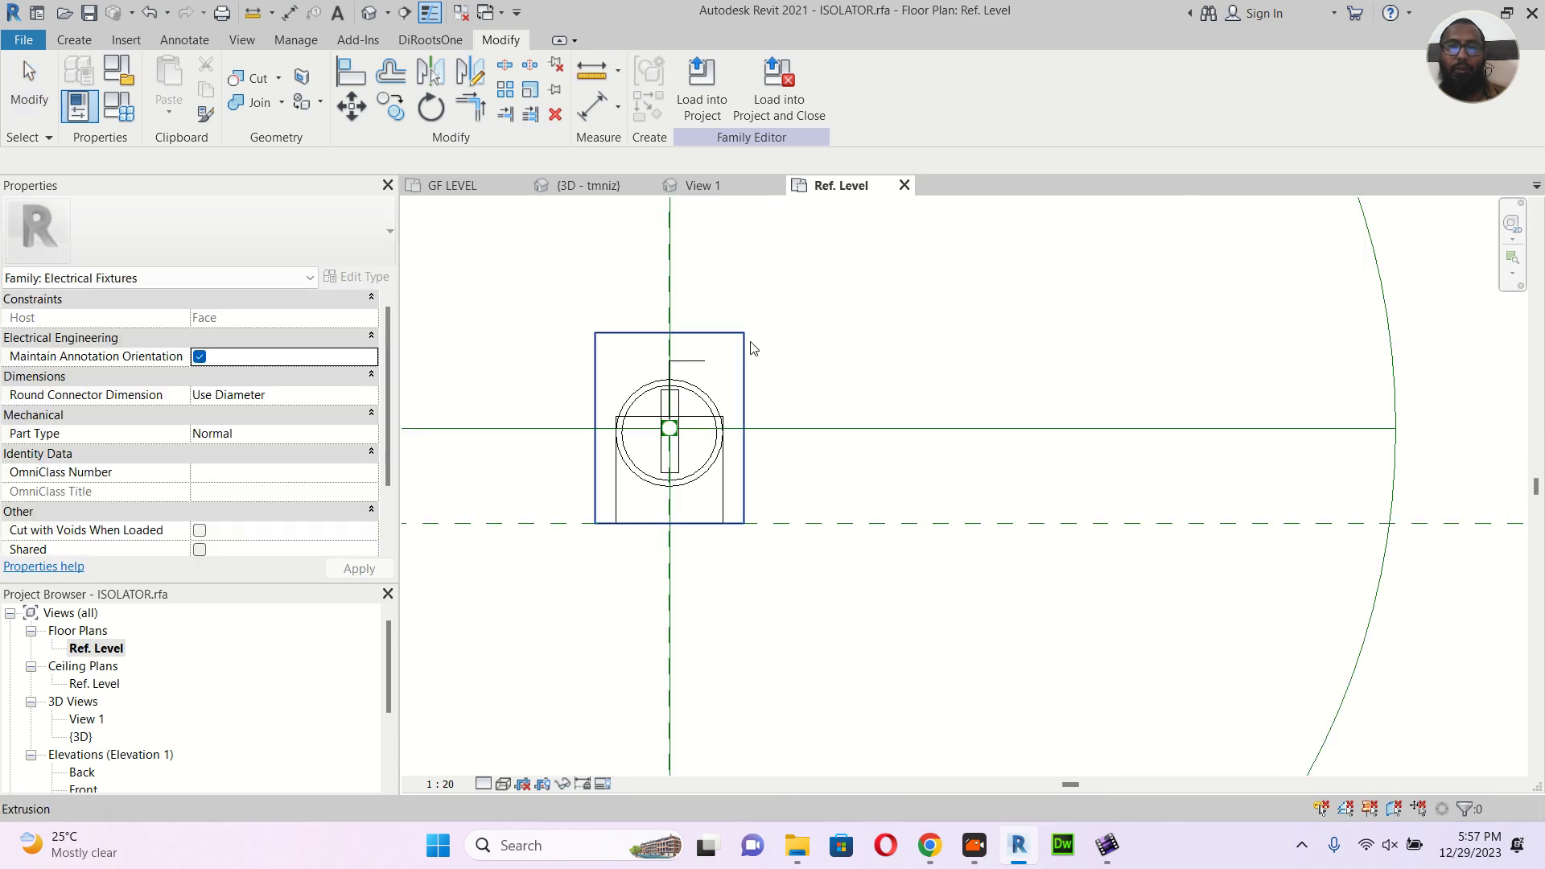
{"action": "left_click", "coordinate": [26, 64]}
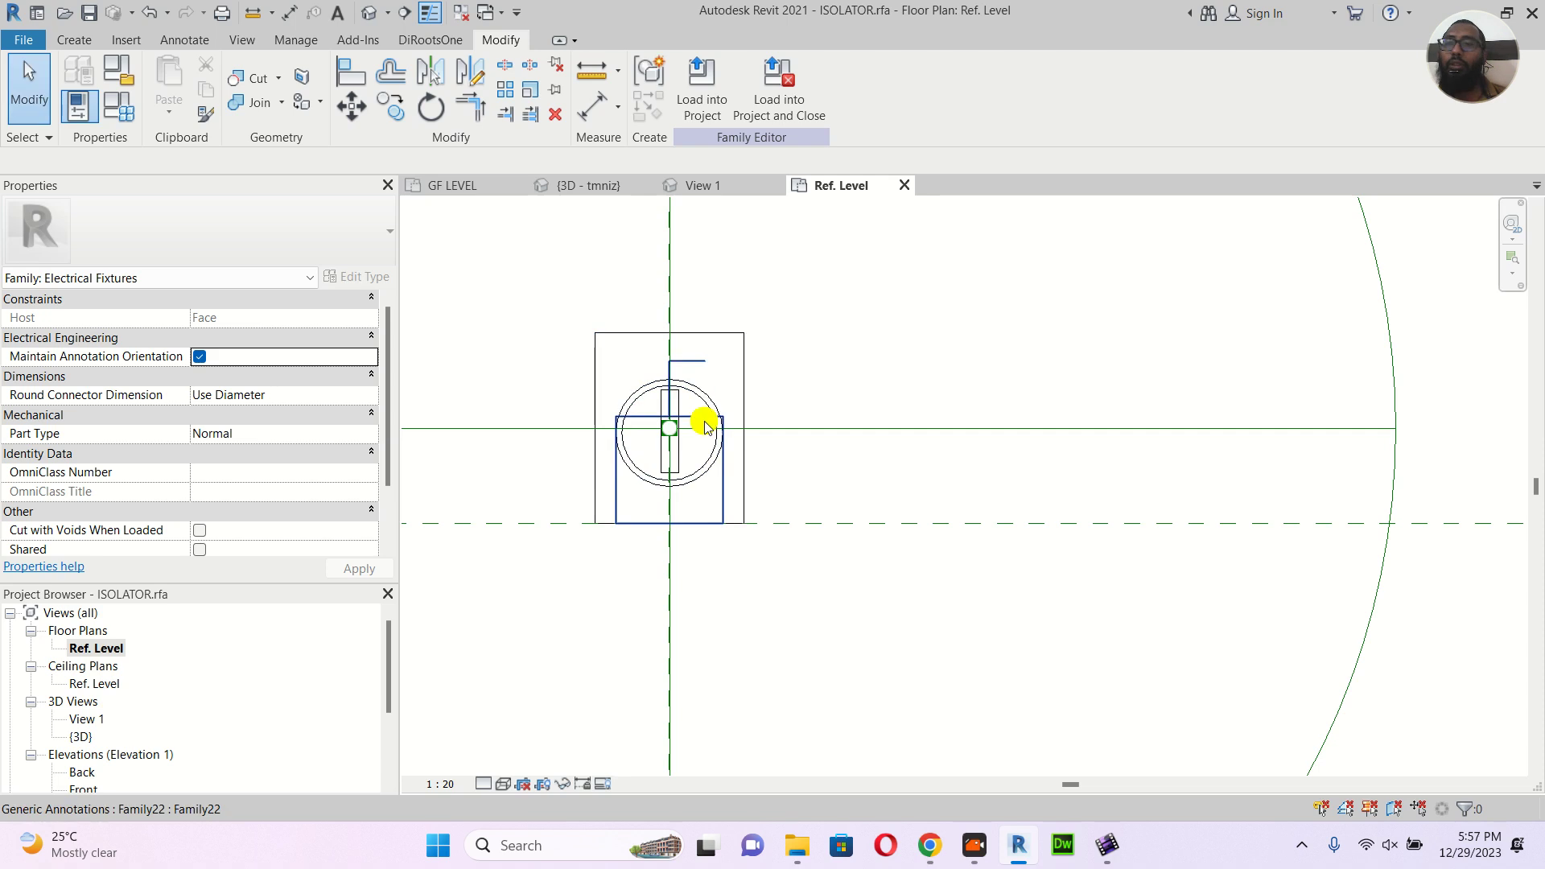
{"action": "left_click", "coordinate": [705, 427]}
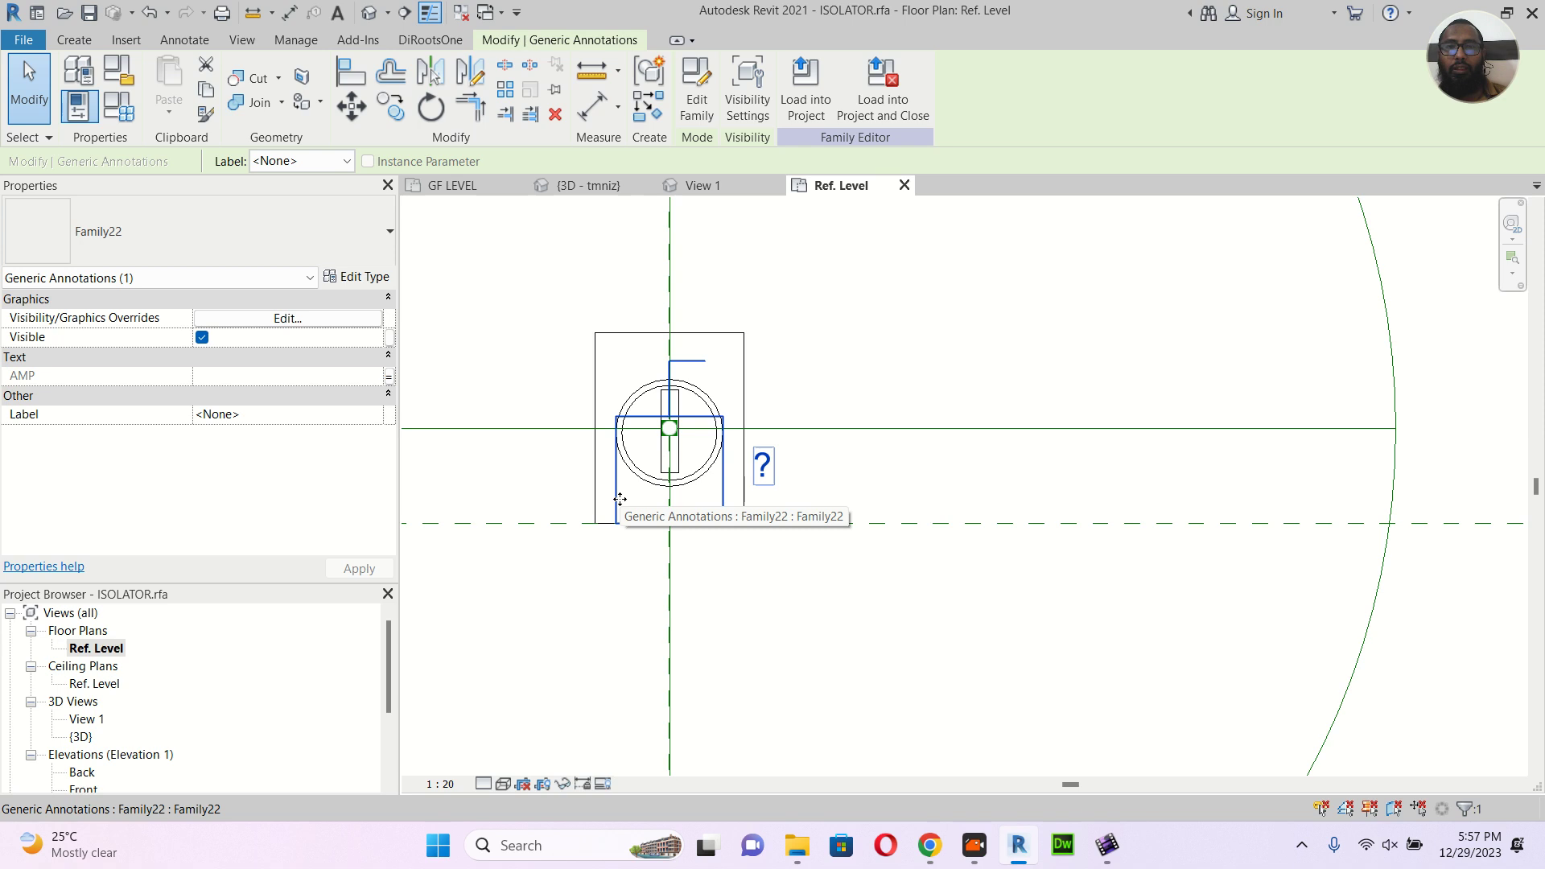
{"action": "left_click", "coordinate": [697, 111]}
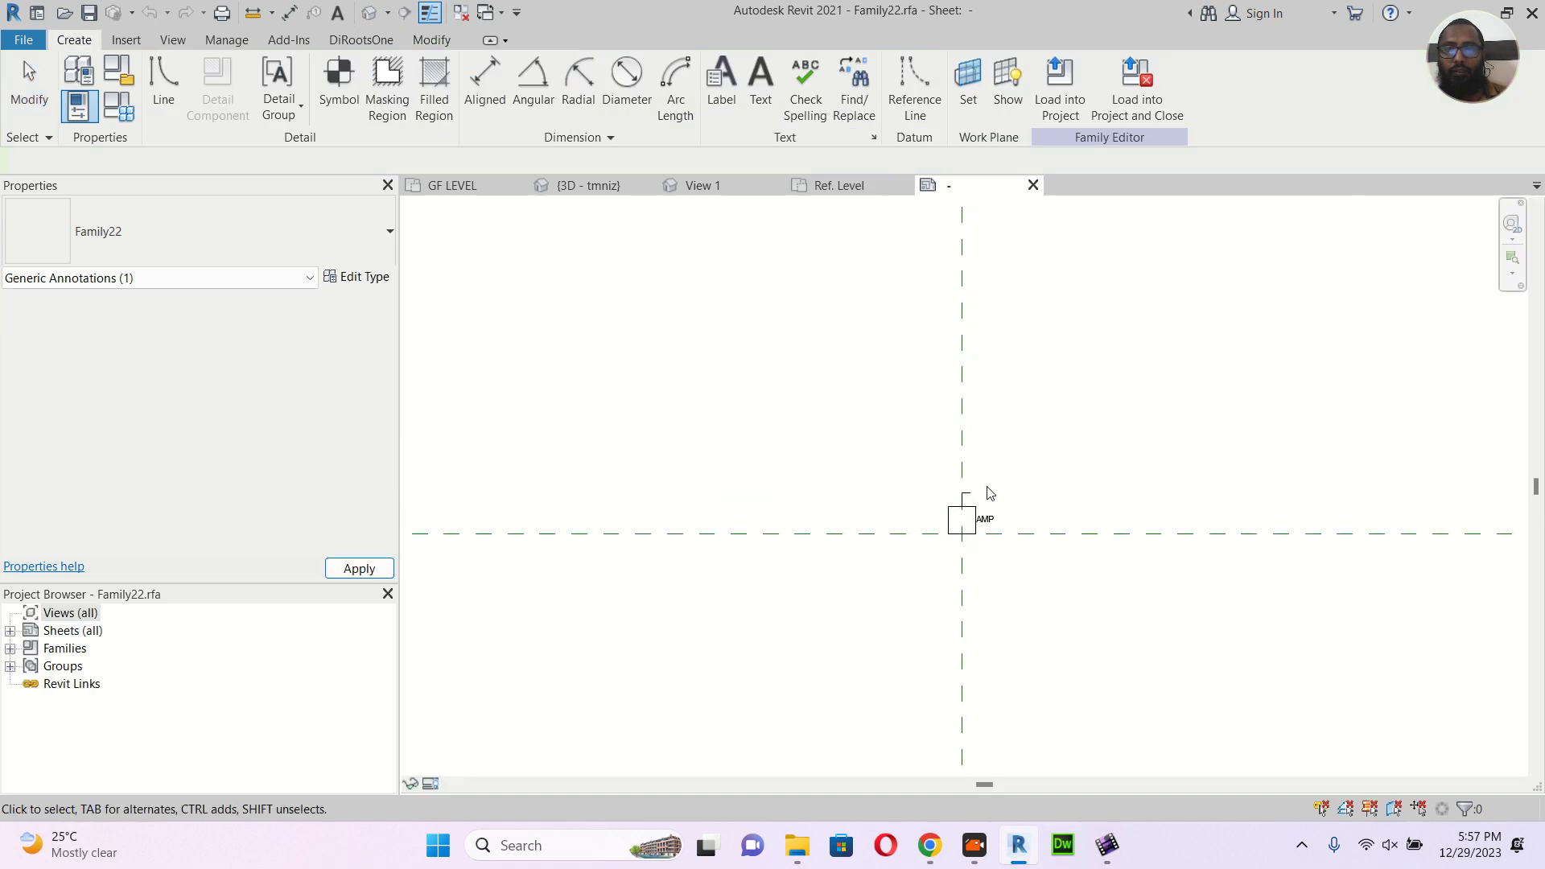
{"action": "scroll", "coordinate": [987, 491], "scroll_direction": "up", "scroll_amount": 5}
{"action": "middle_click_drag", "start_coordinate": [1003, 486], "coordinate": [917, 348]}
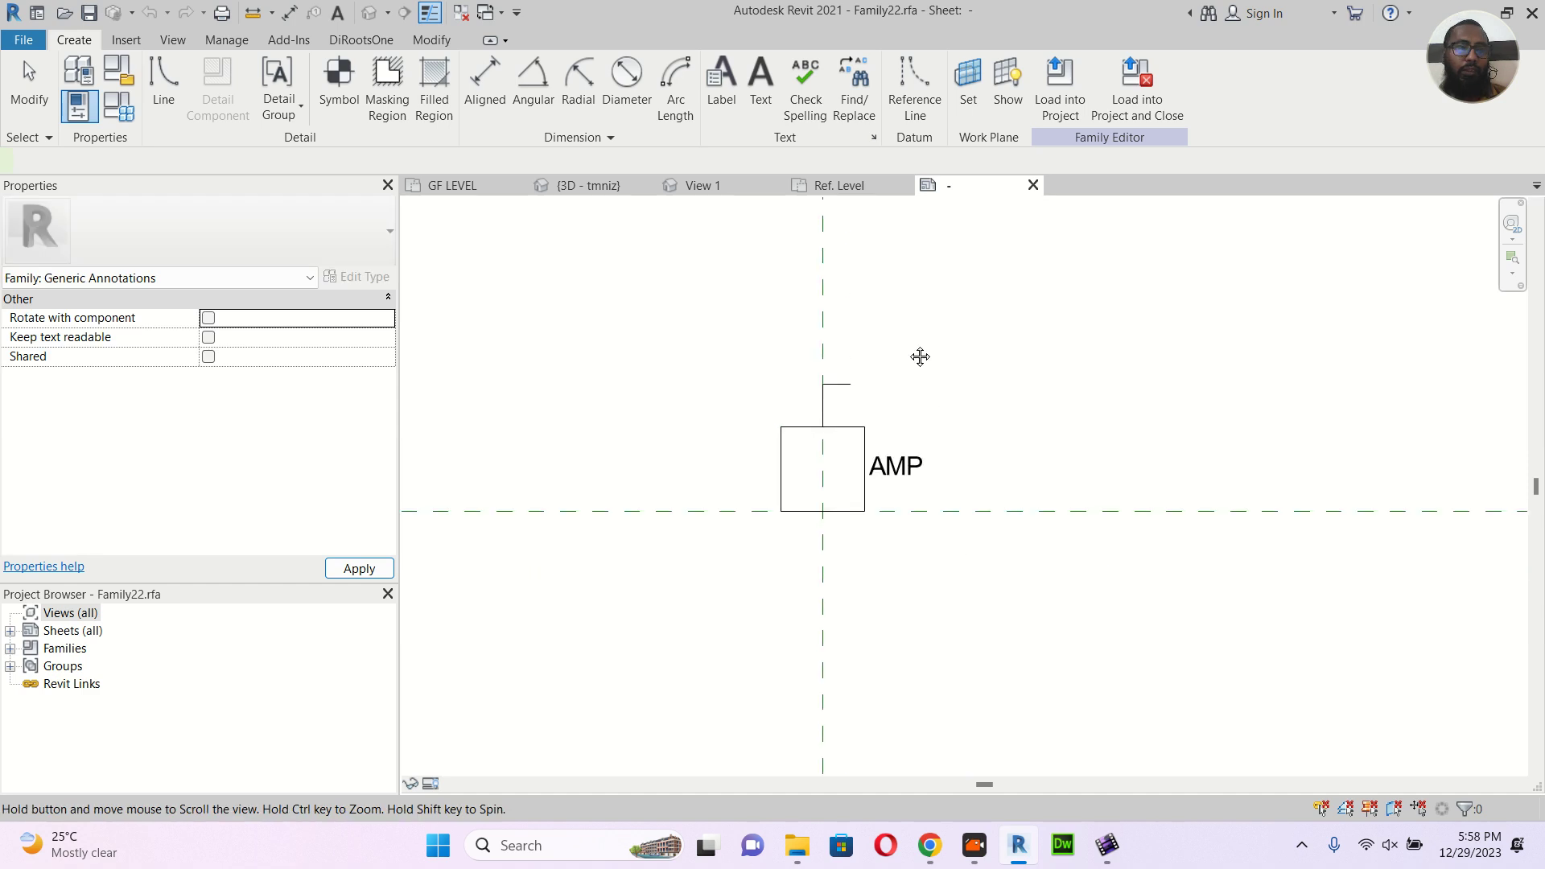
{"action": "left_click", "coordinate": [310, 280]}
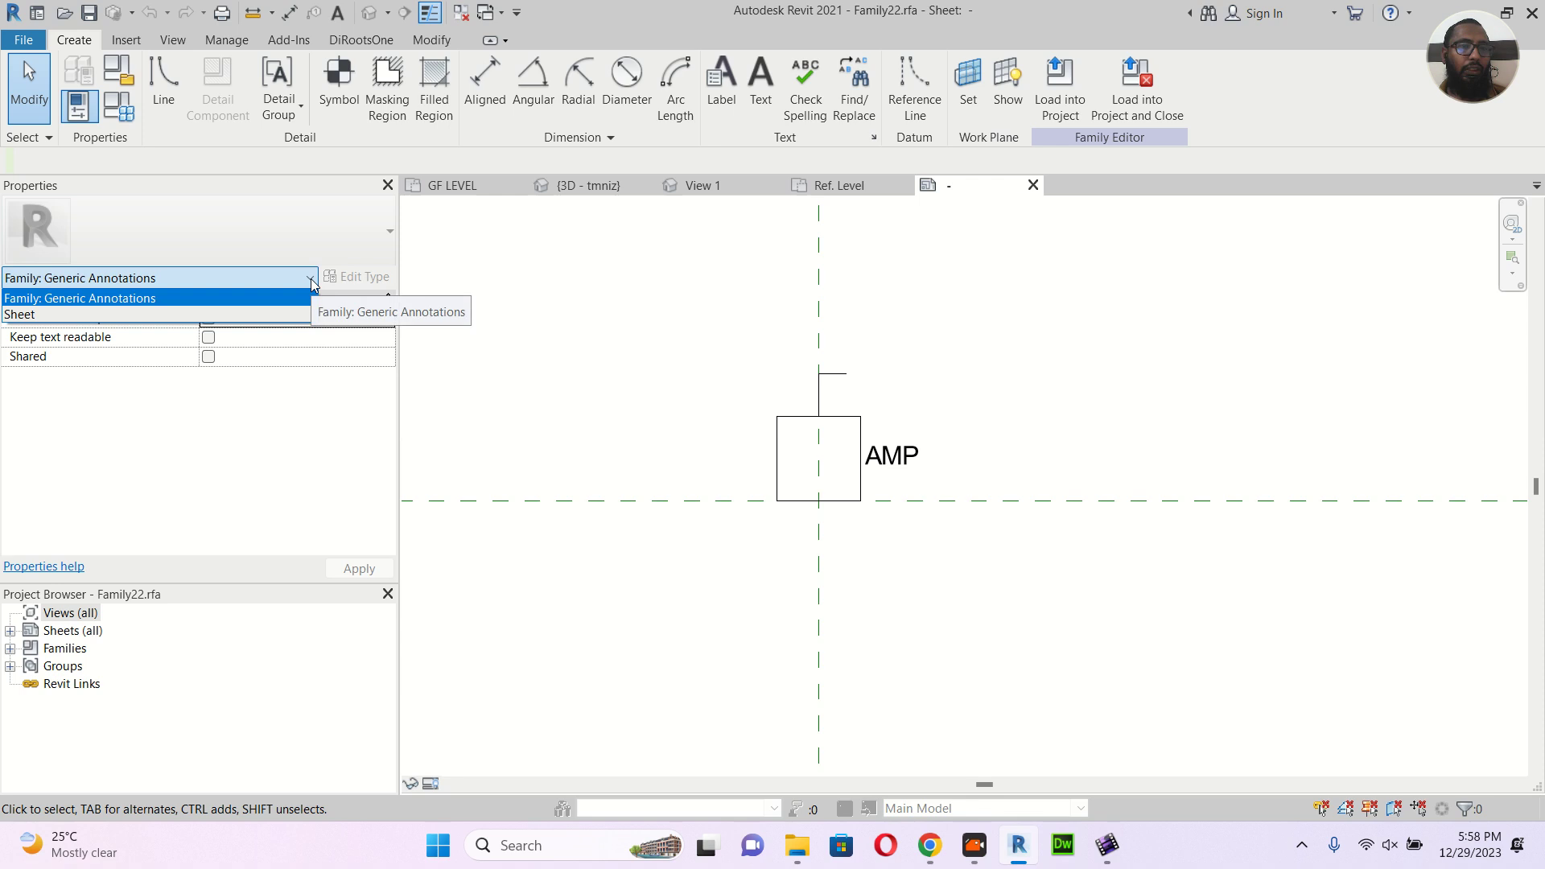
{"action": "left_click", "coordinate": [311, 279]}
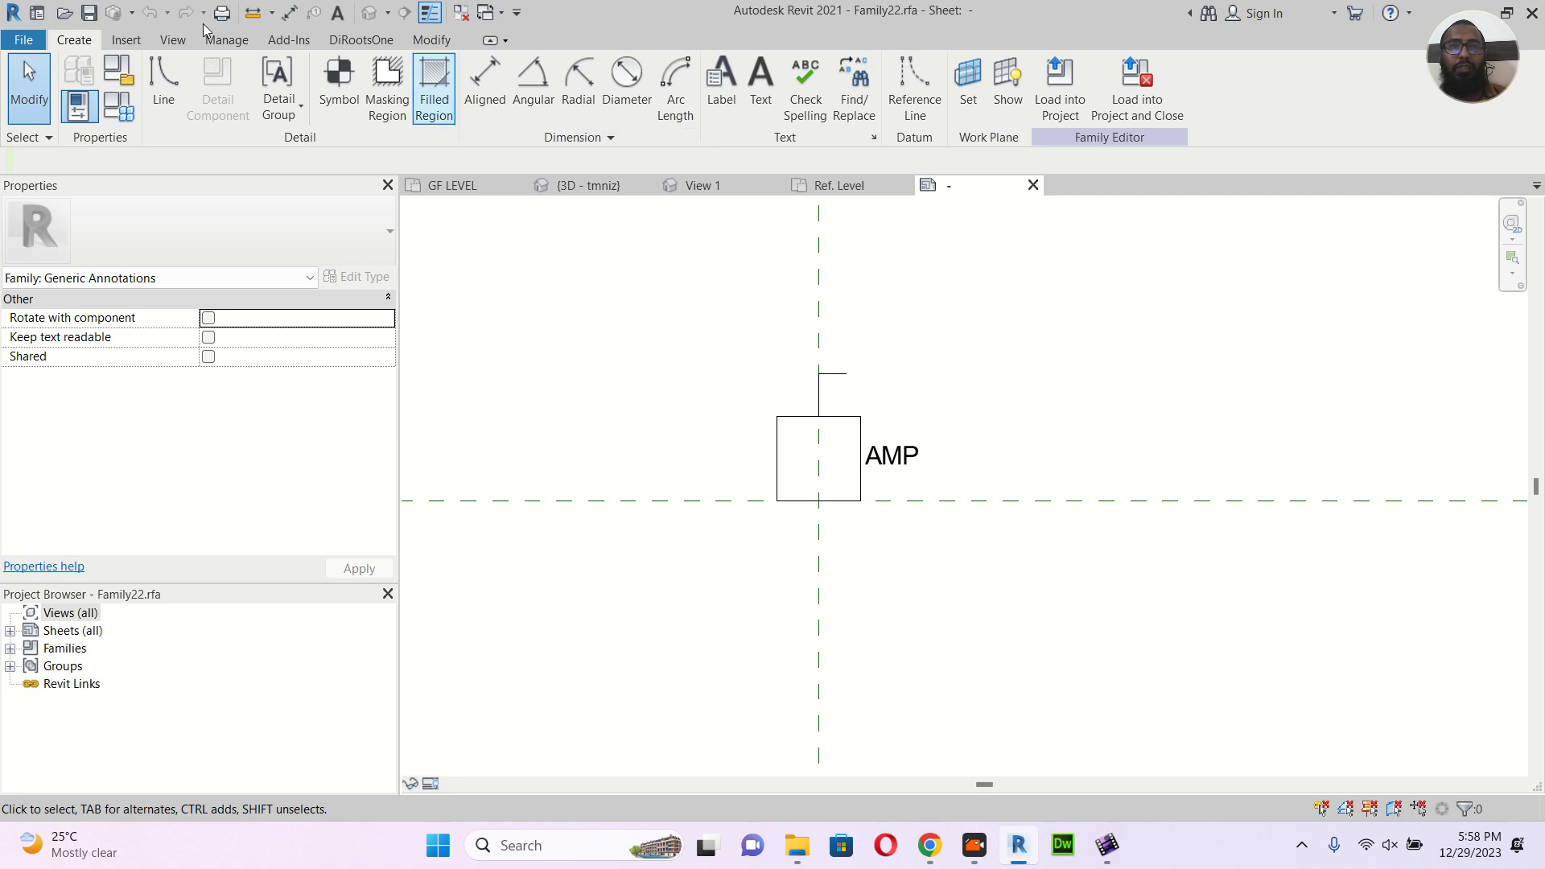
Draw a diagonal line across the symbol's square from its lower-left corner to its upper-right corner
{"action": "left_click", "coordinate": [164, 81]}
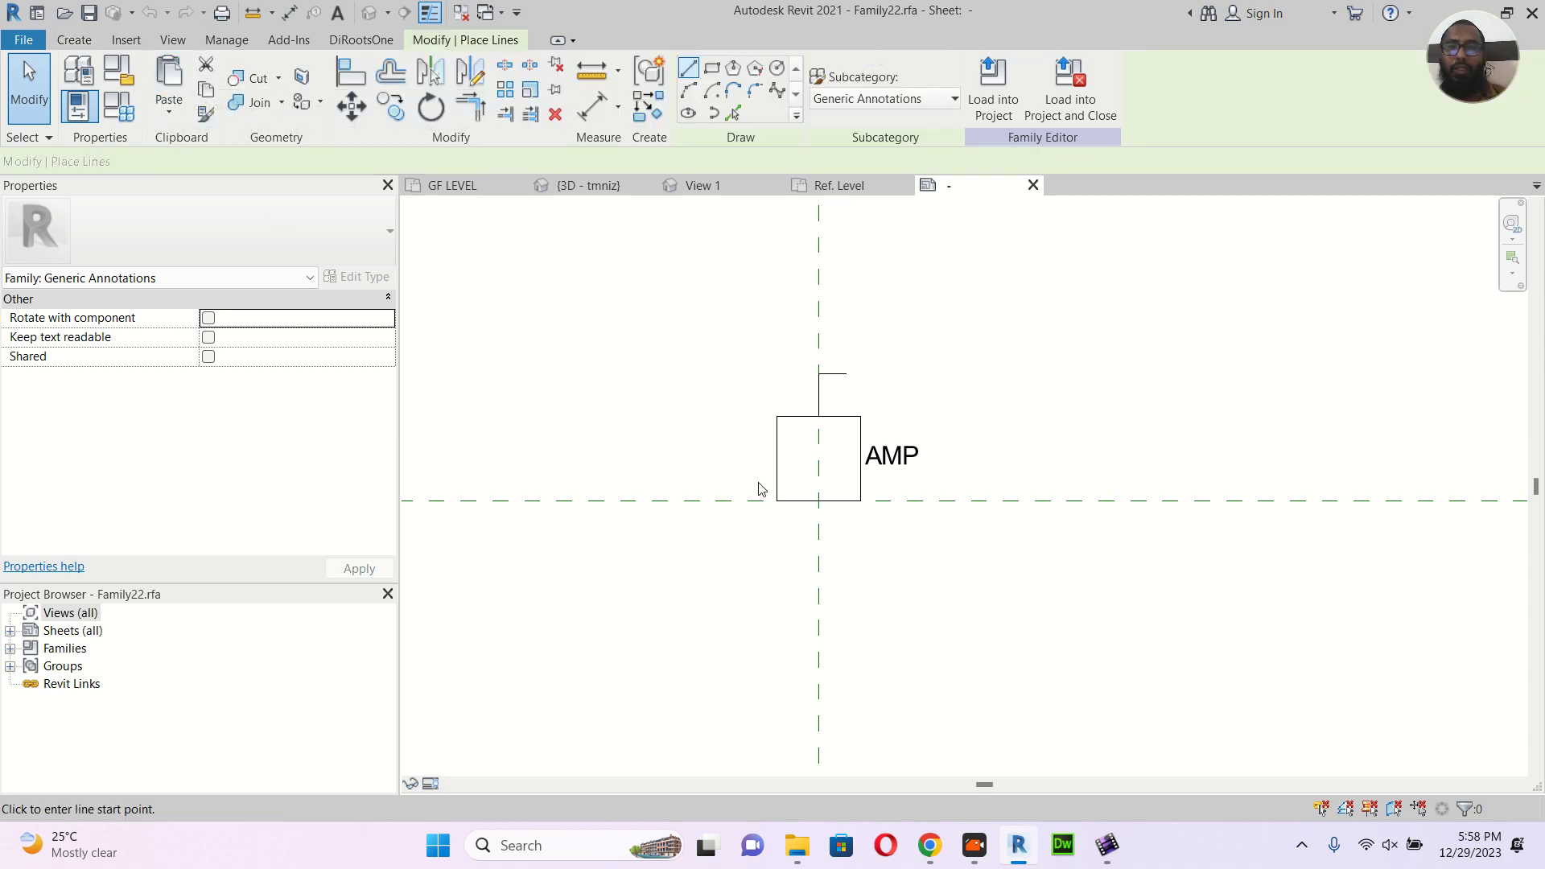
{"action": "left_click", "coordinate": [778, 500]}
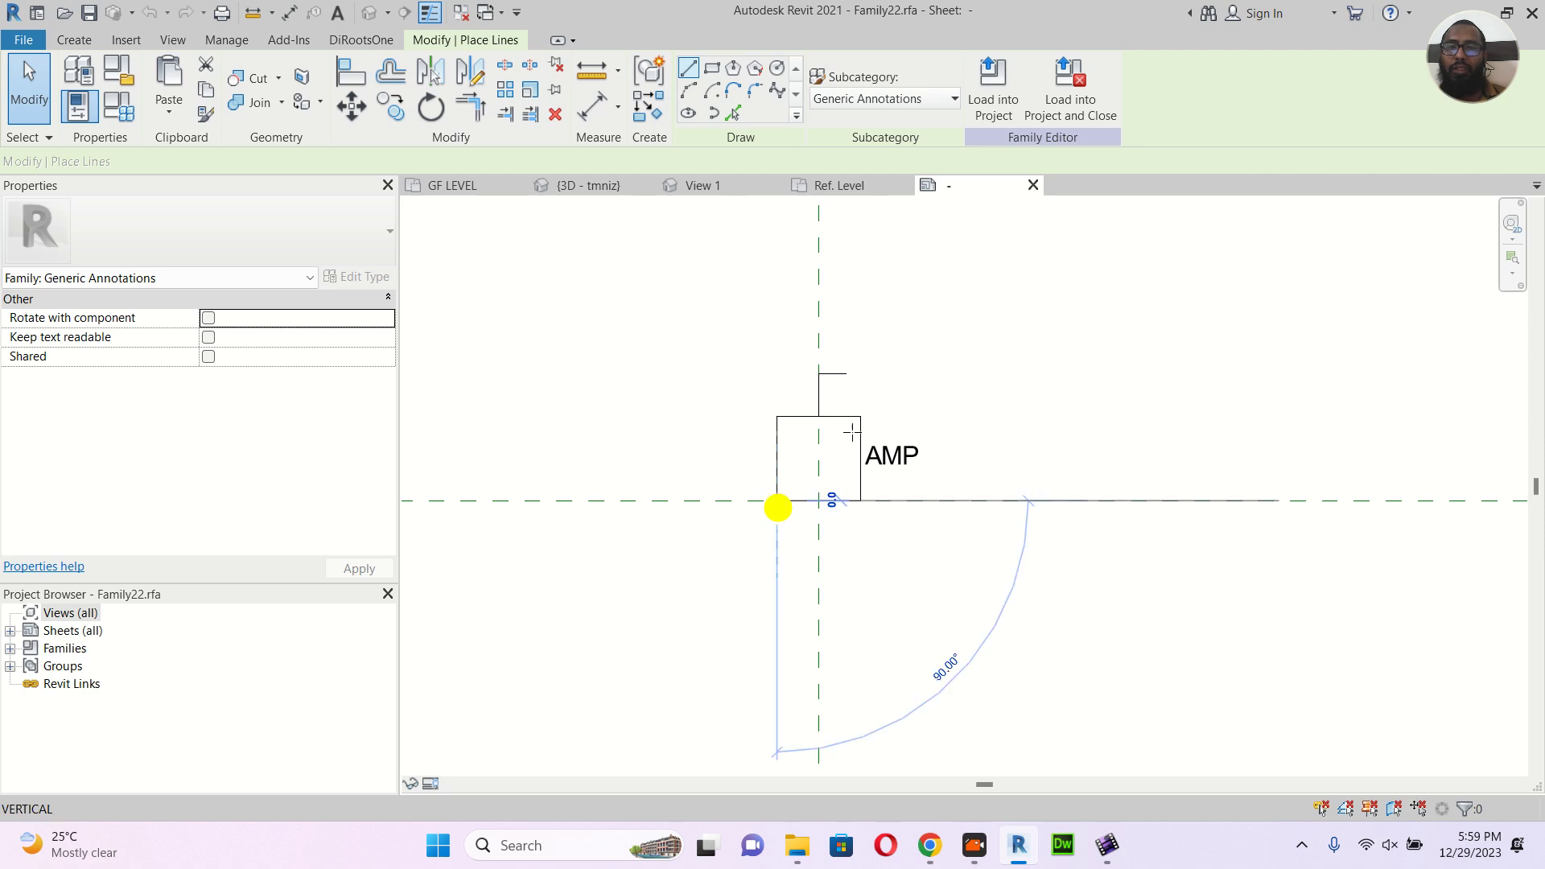
{"action": "left_click", "coordinate": [860, 416]}
{"action": "left_click", "coordinate": [31, 85]}
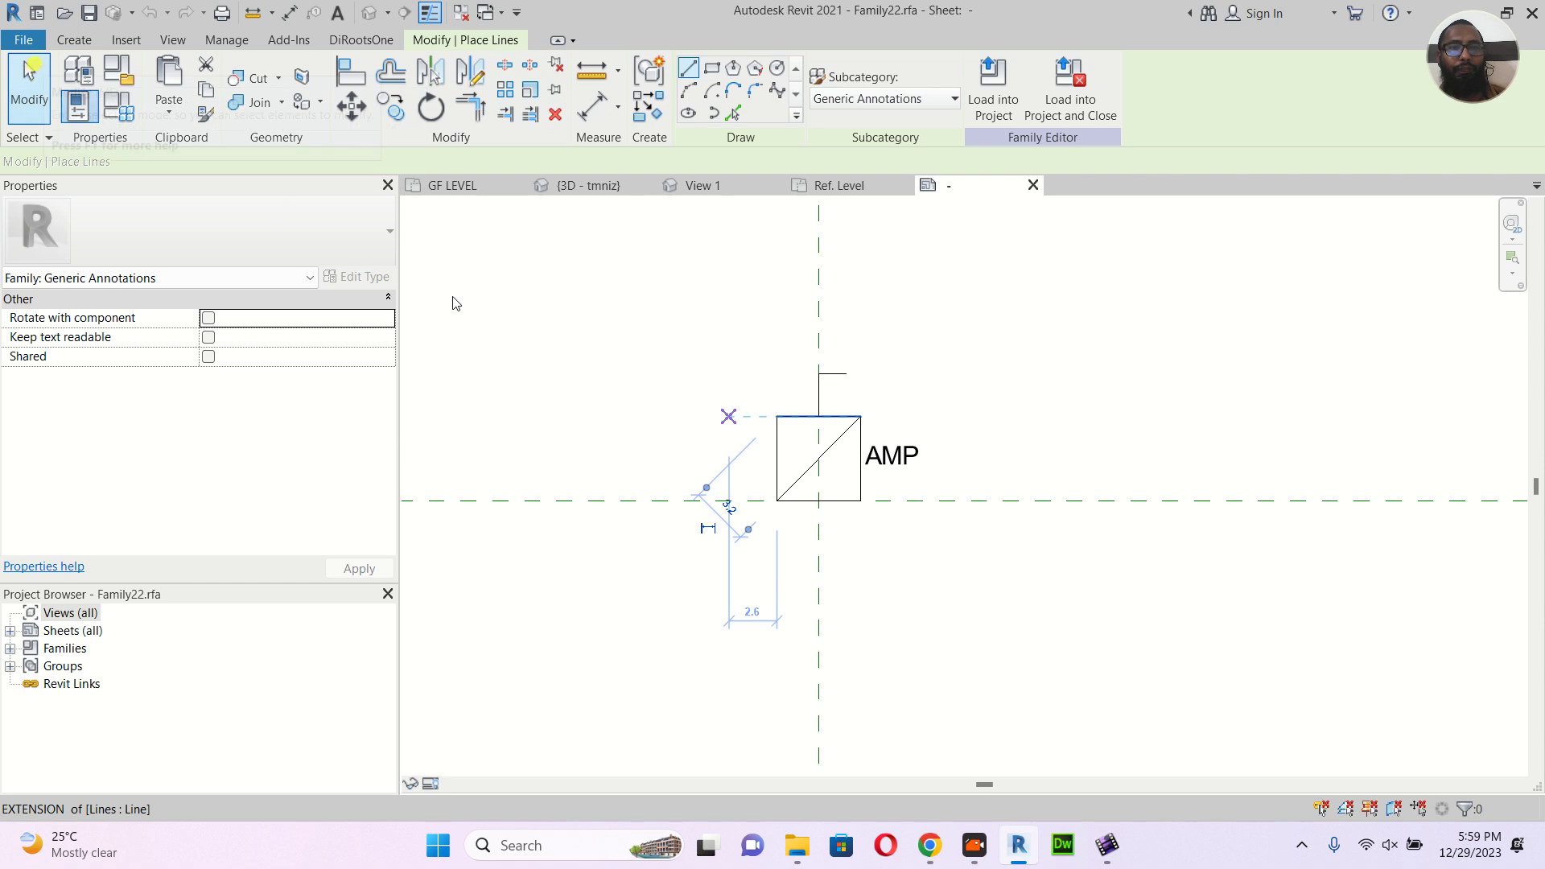
{"action": "left_click", "coordinate": [500, 315]}
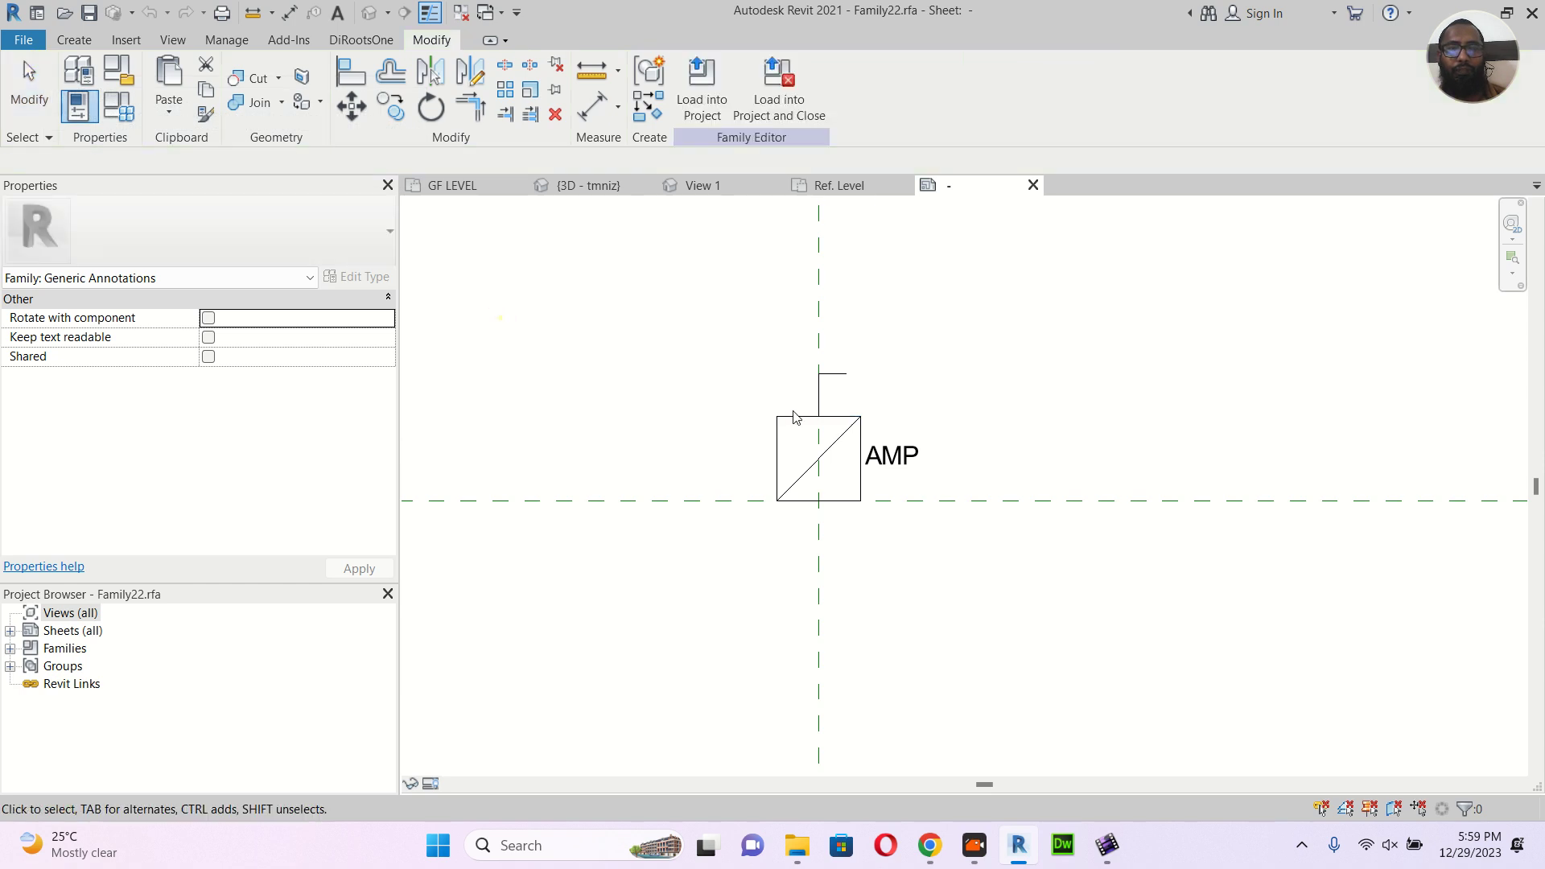
Link the visibility of the diagonal line in the symbol's square to a new instance parameter 3P, grouped under Visibility
{"action": "left_click", "coordinate": [836, 441]}
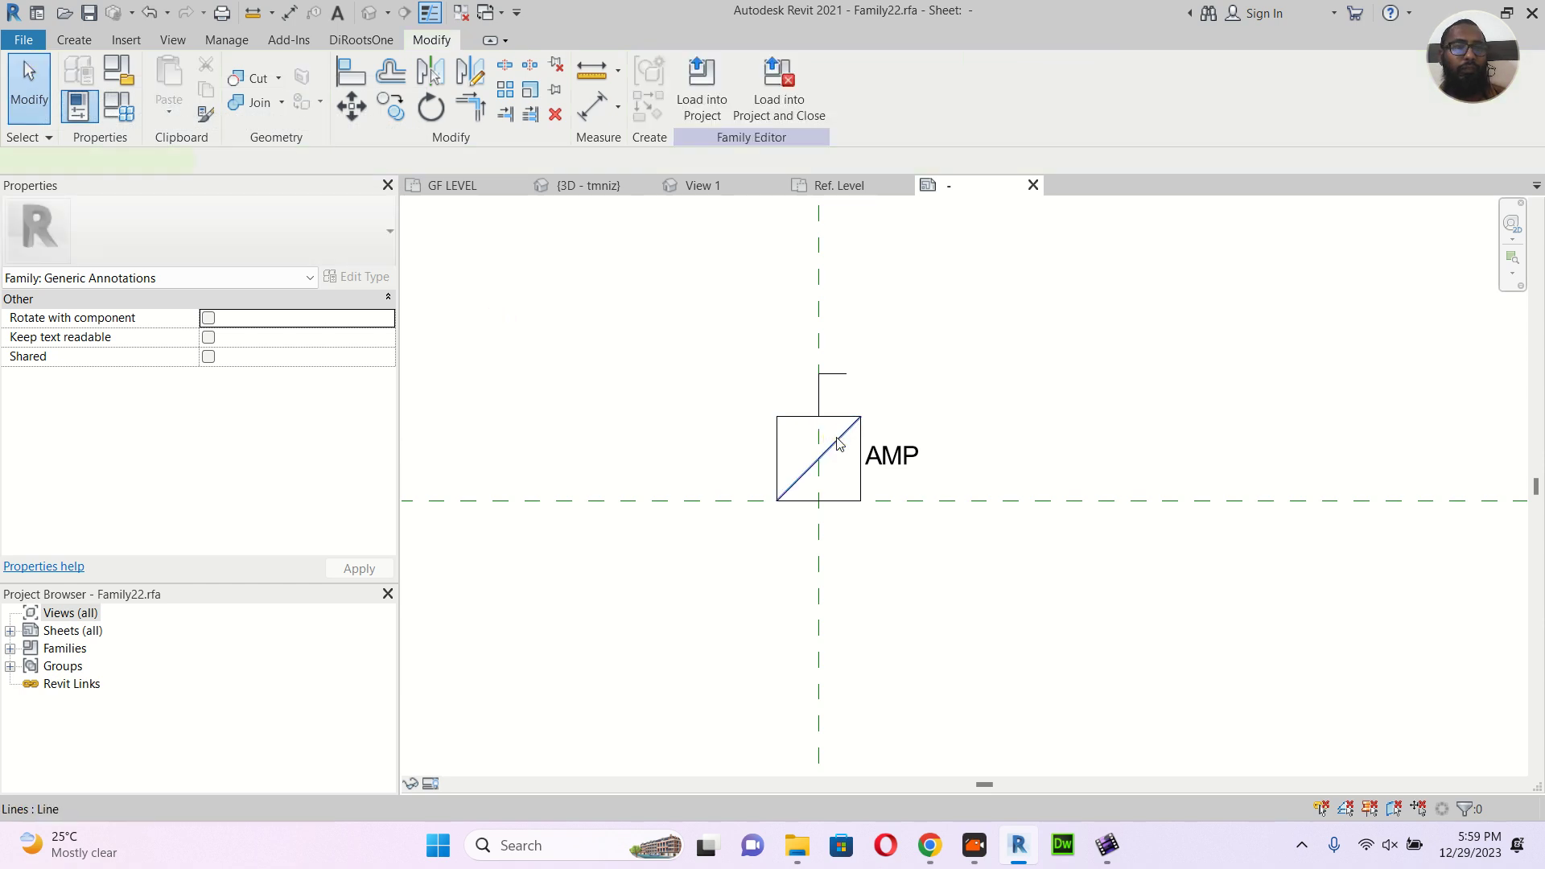
{"action": "left_click", "coordinate": [839, 444]}
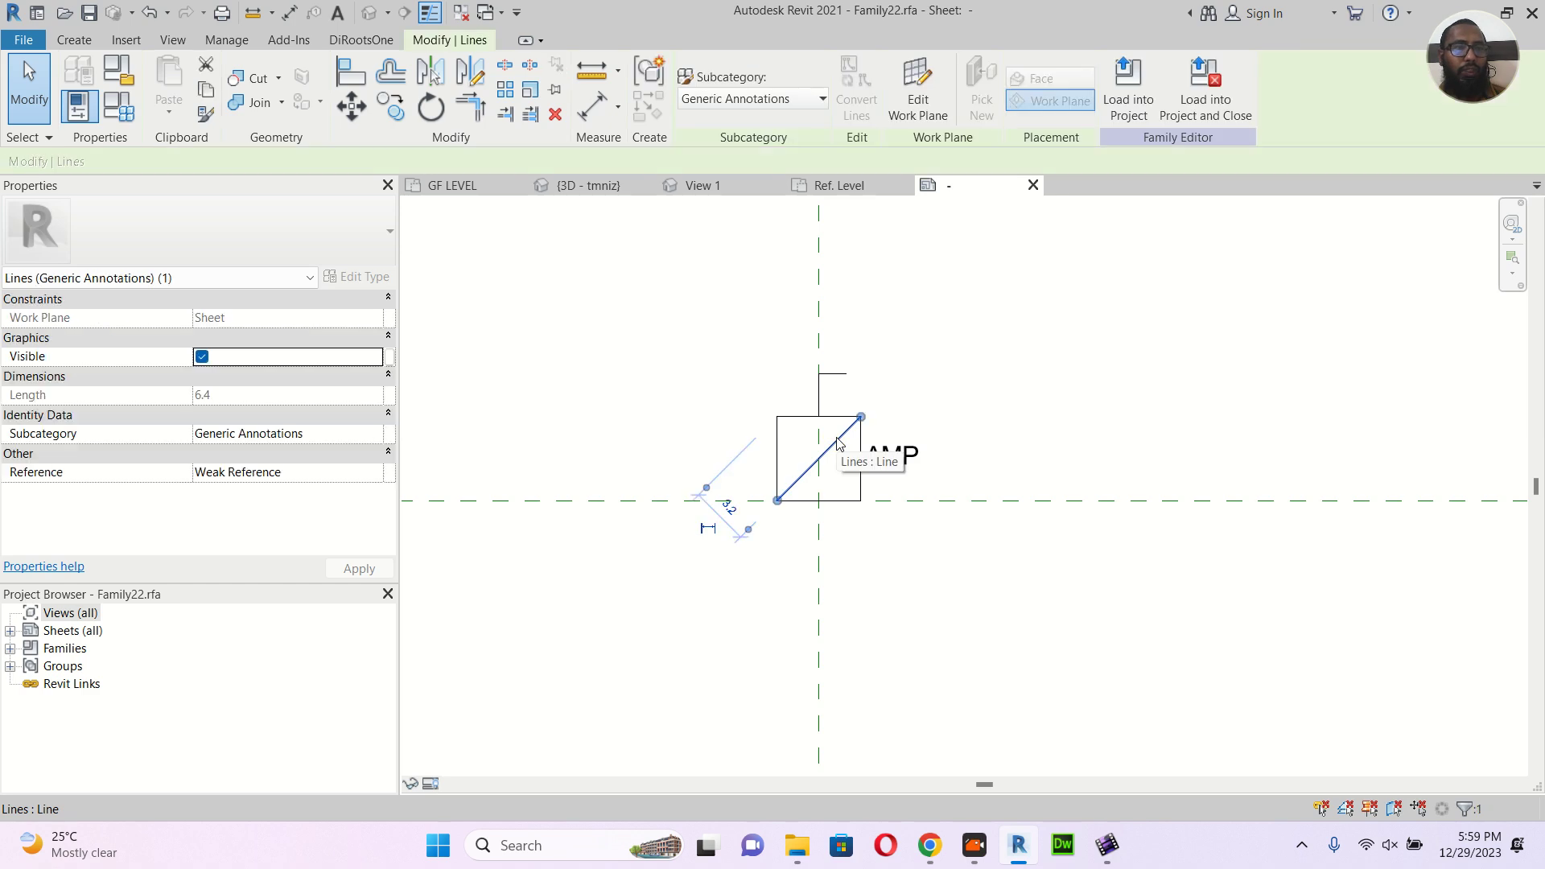
{"action": "left_click", "coordinate": [390, 361]}
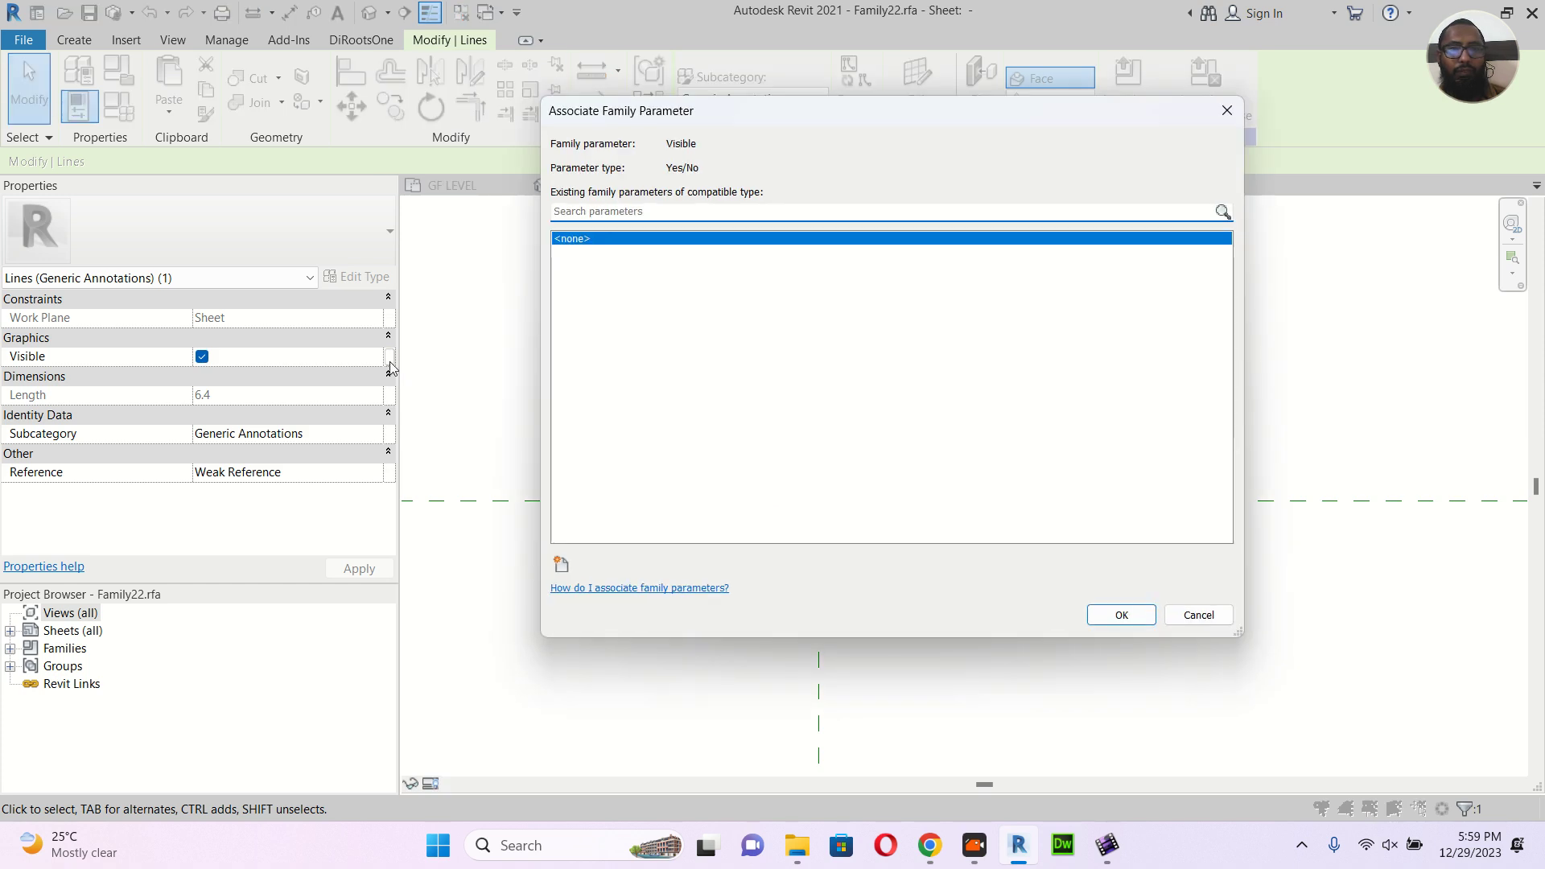
{"action": "left_click", "coordinate": [560, 566]}
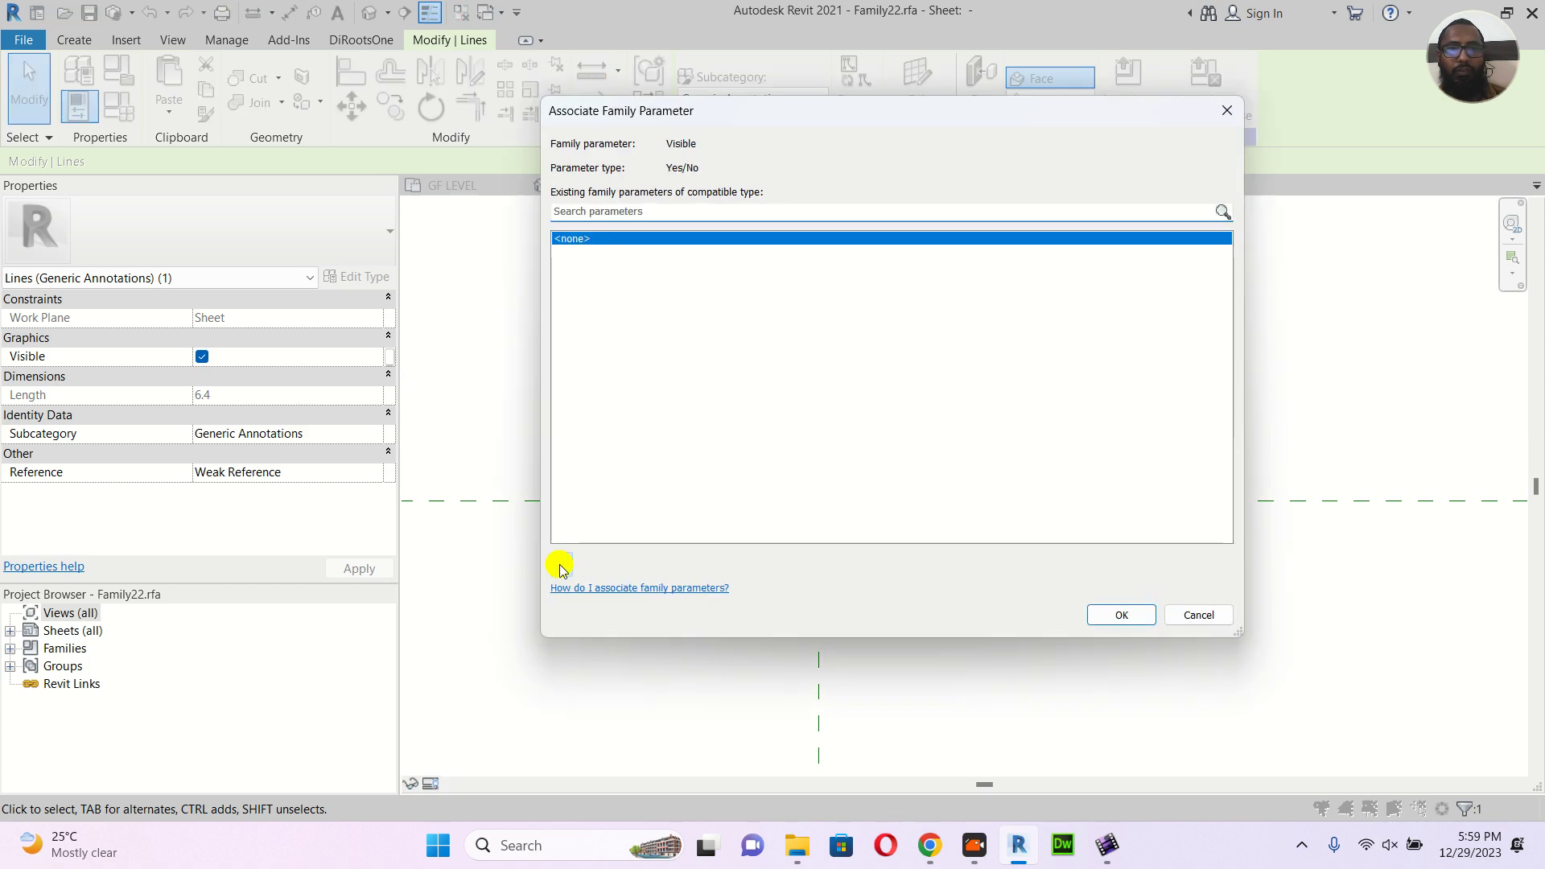
{"action": "type", "text": "3P"}
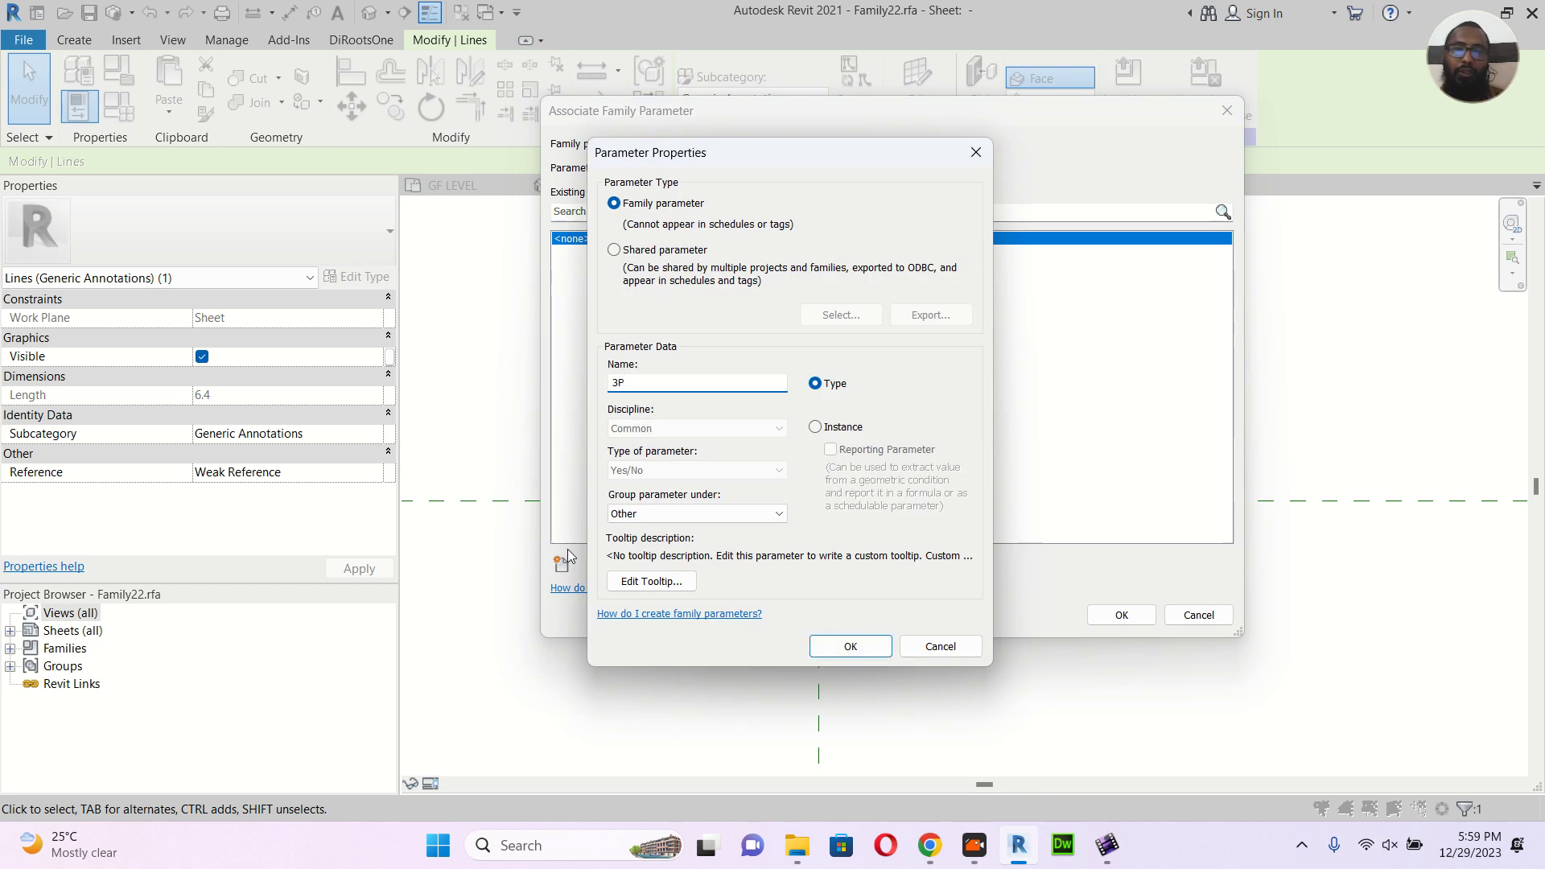
{"action": "left_click", "coordinate": [815, 426]}
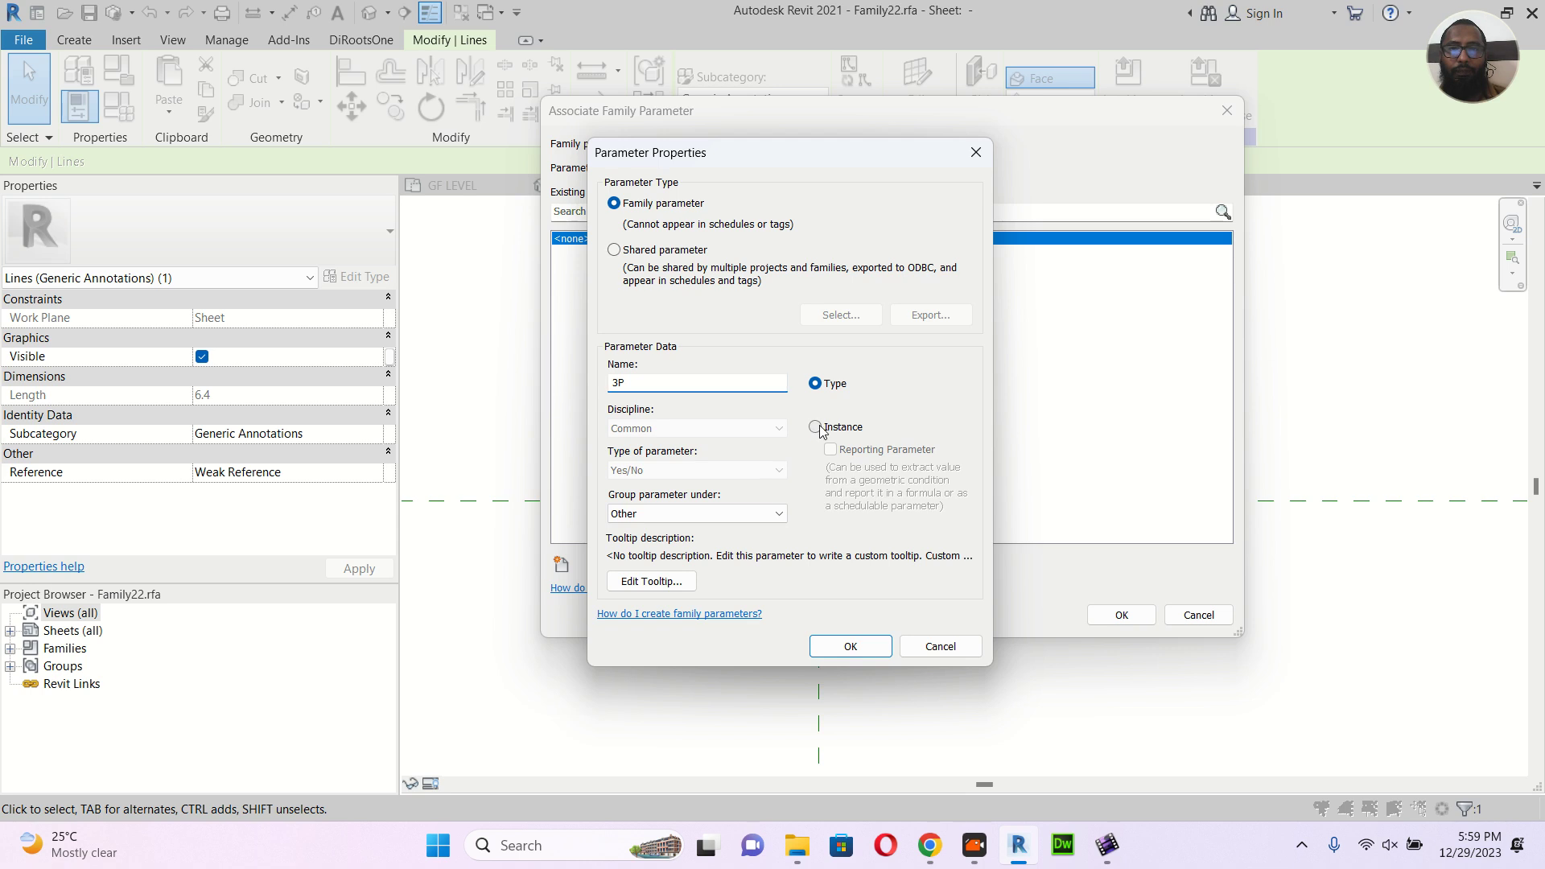
{"action": "left_click", "coordinate": [744, 515]}
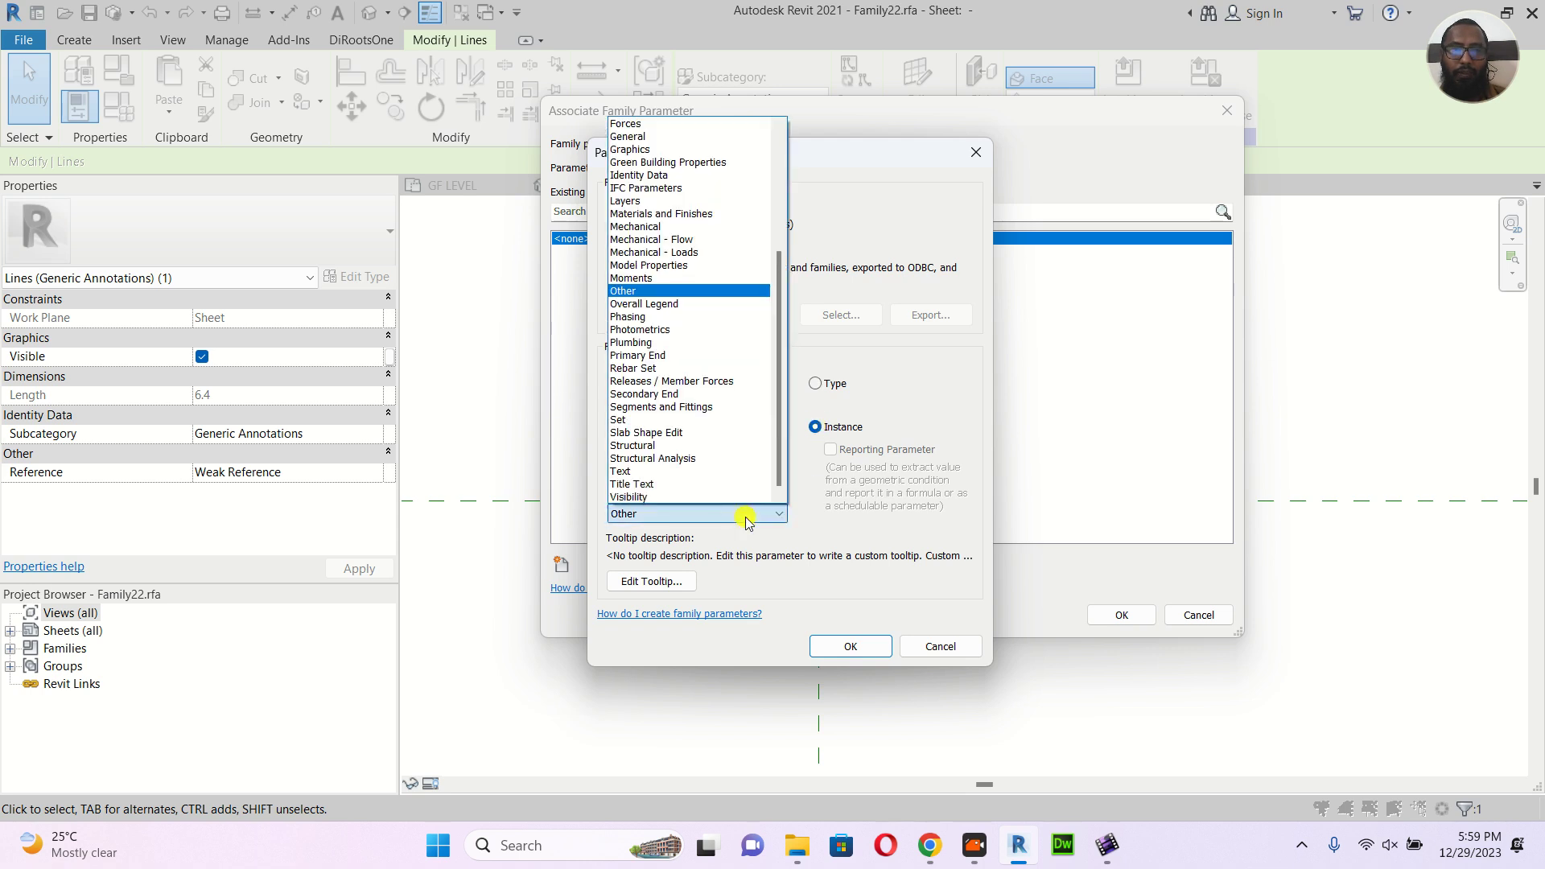
{"action": "left_click", "coordinate": [662, 291]}
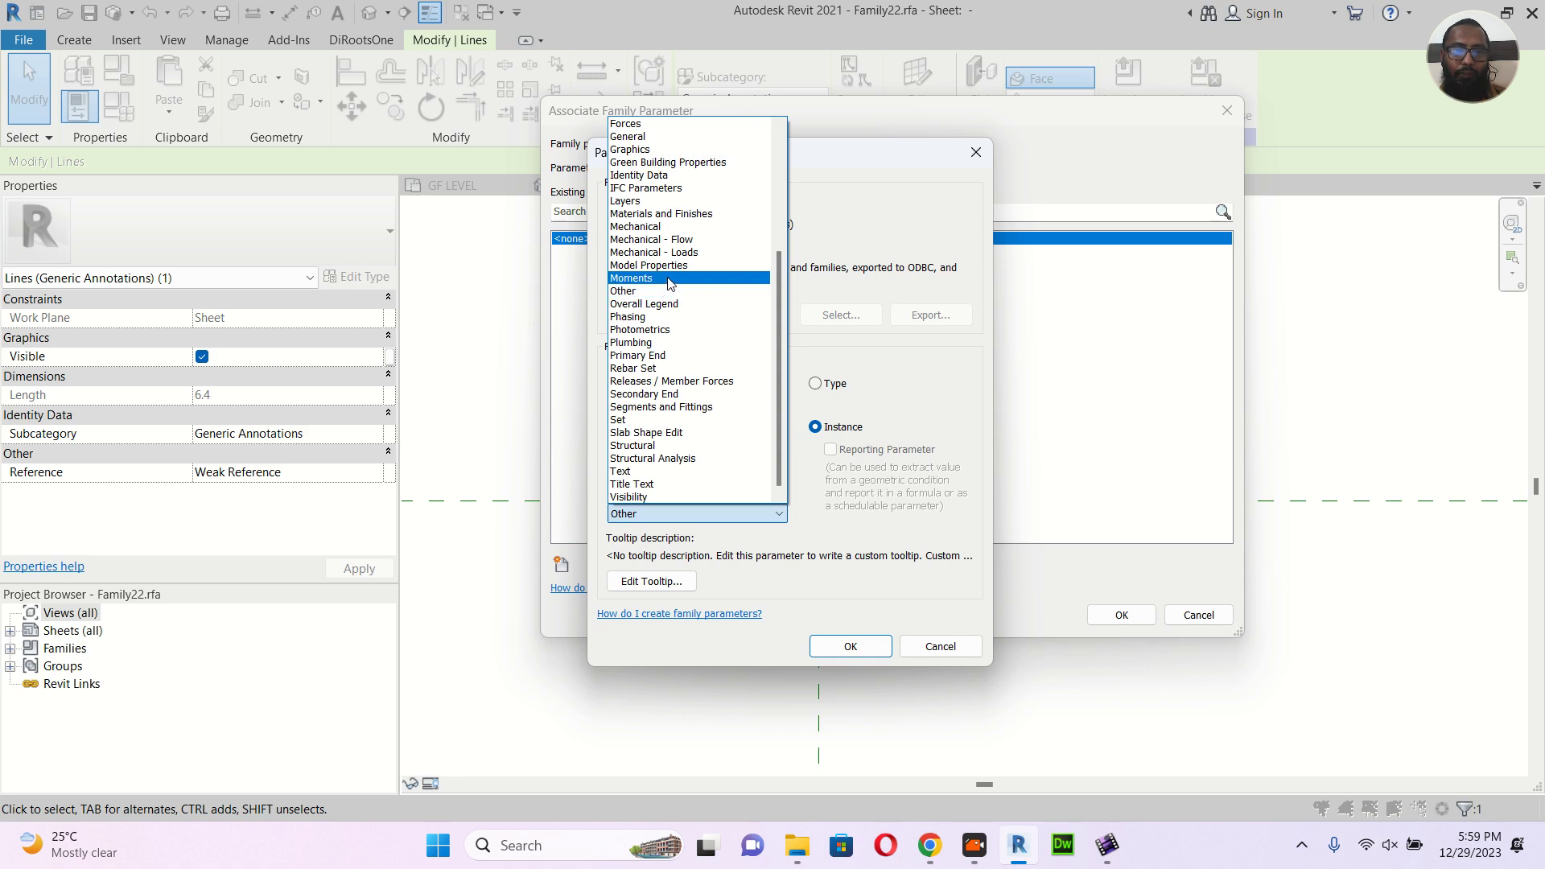
{"action": "left_click", "coordinate": [681, 497]}
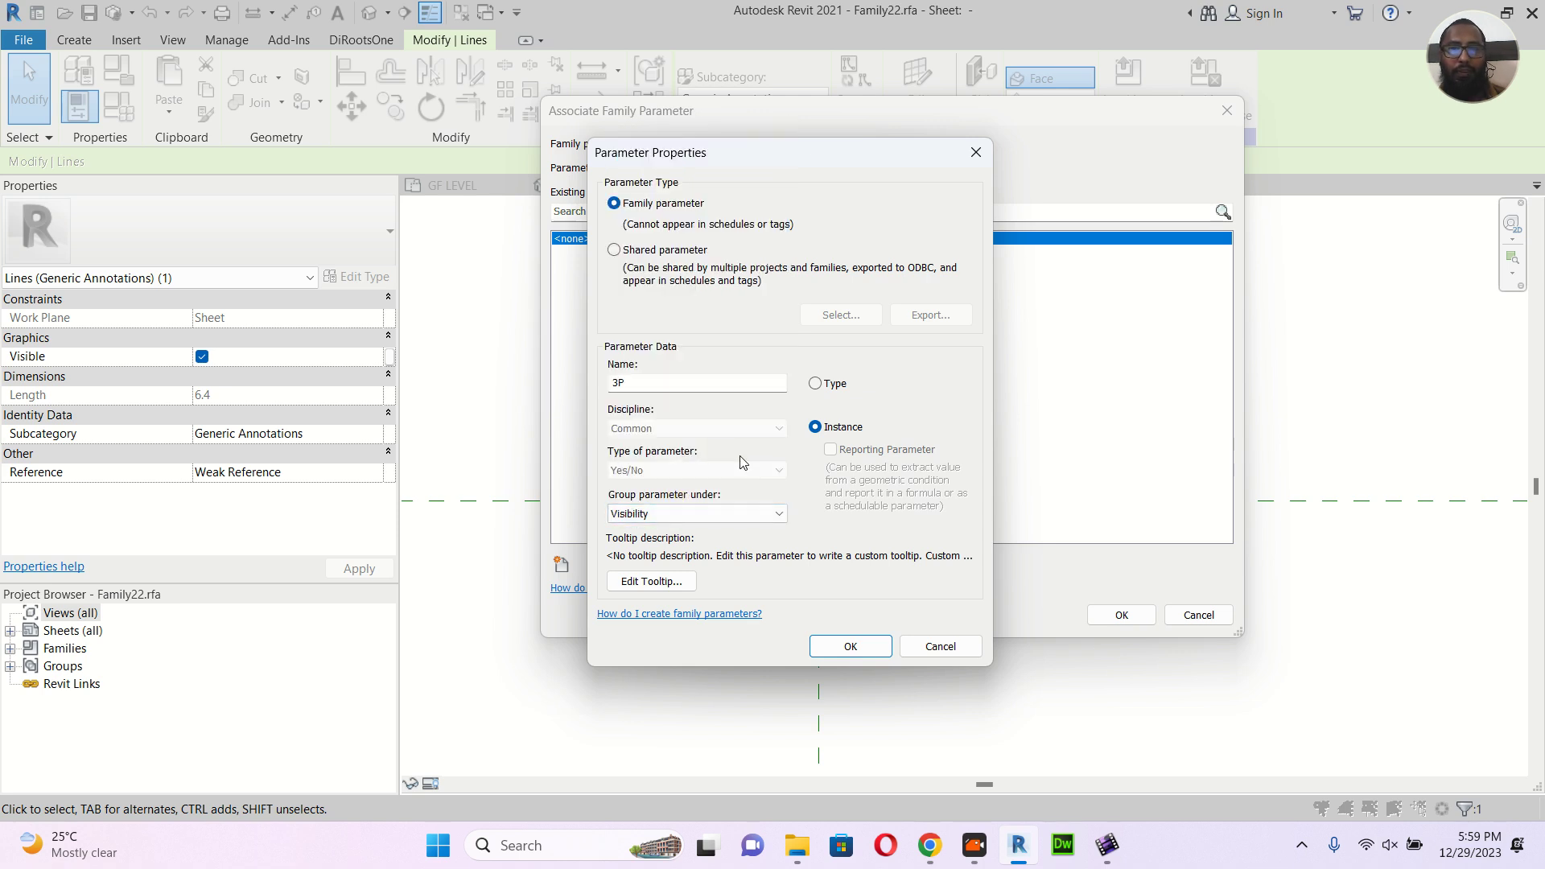
{"action": "left_click", "coordinate": [871, 649]}
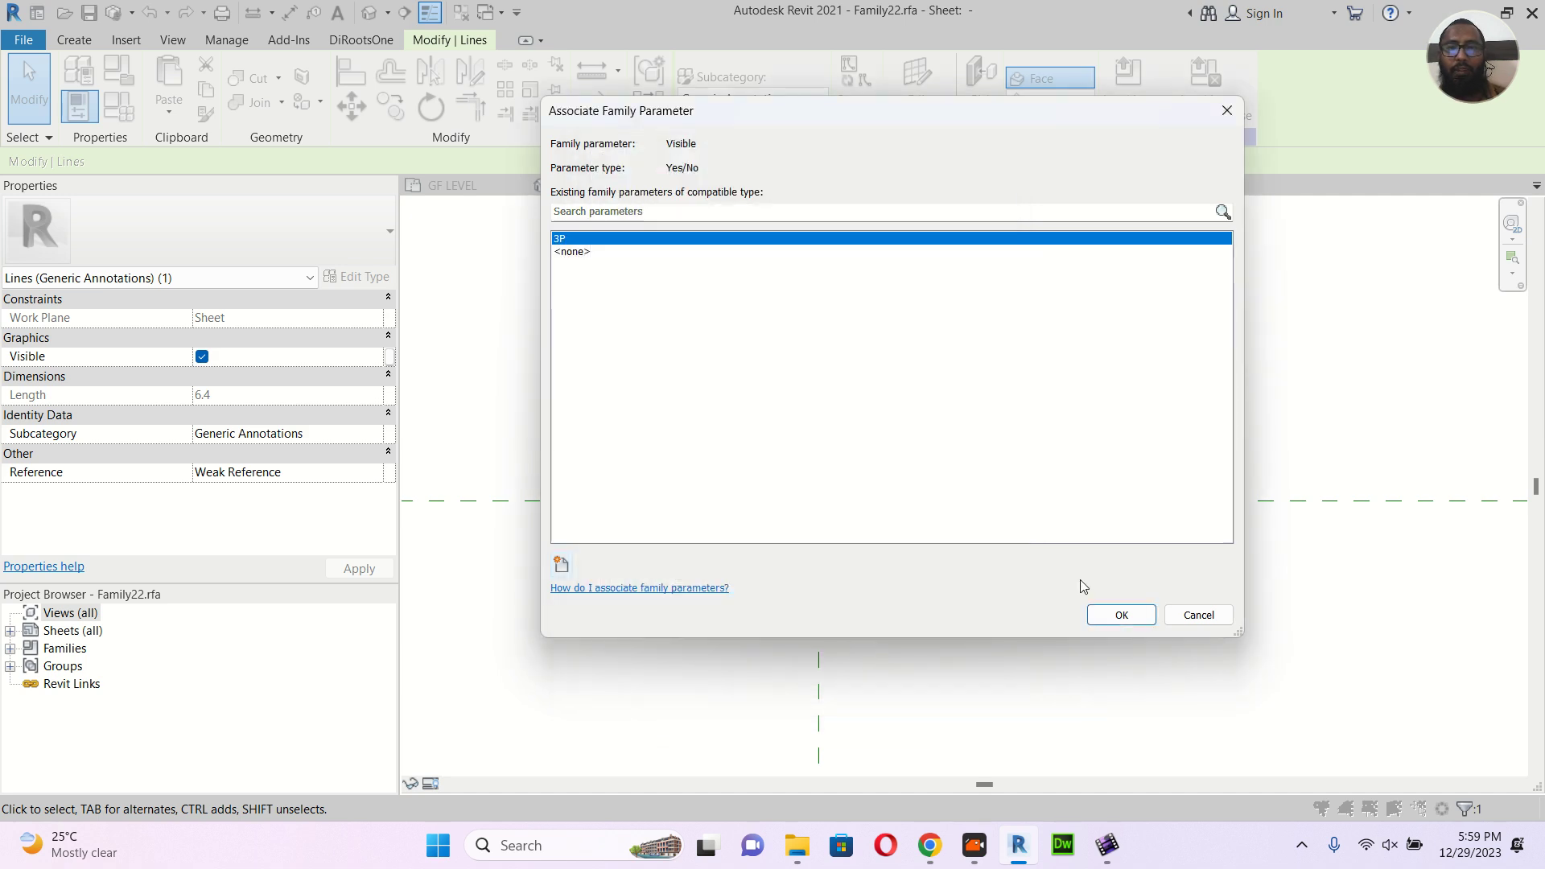
{"action": "left_click", "coordinate": [1112, 616]}
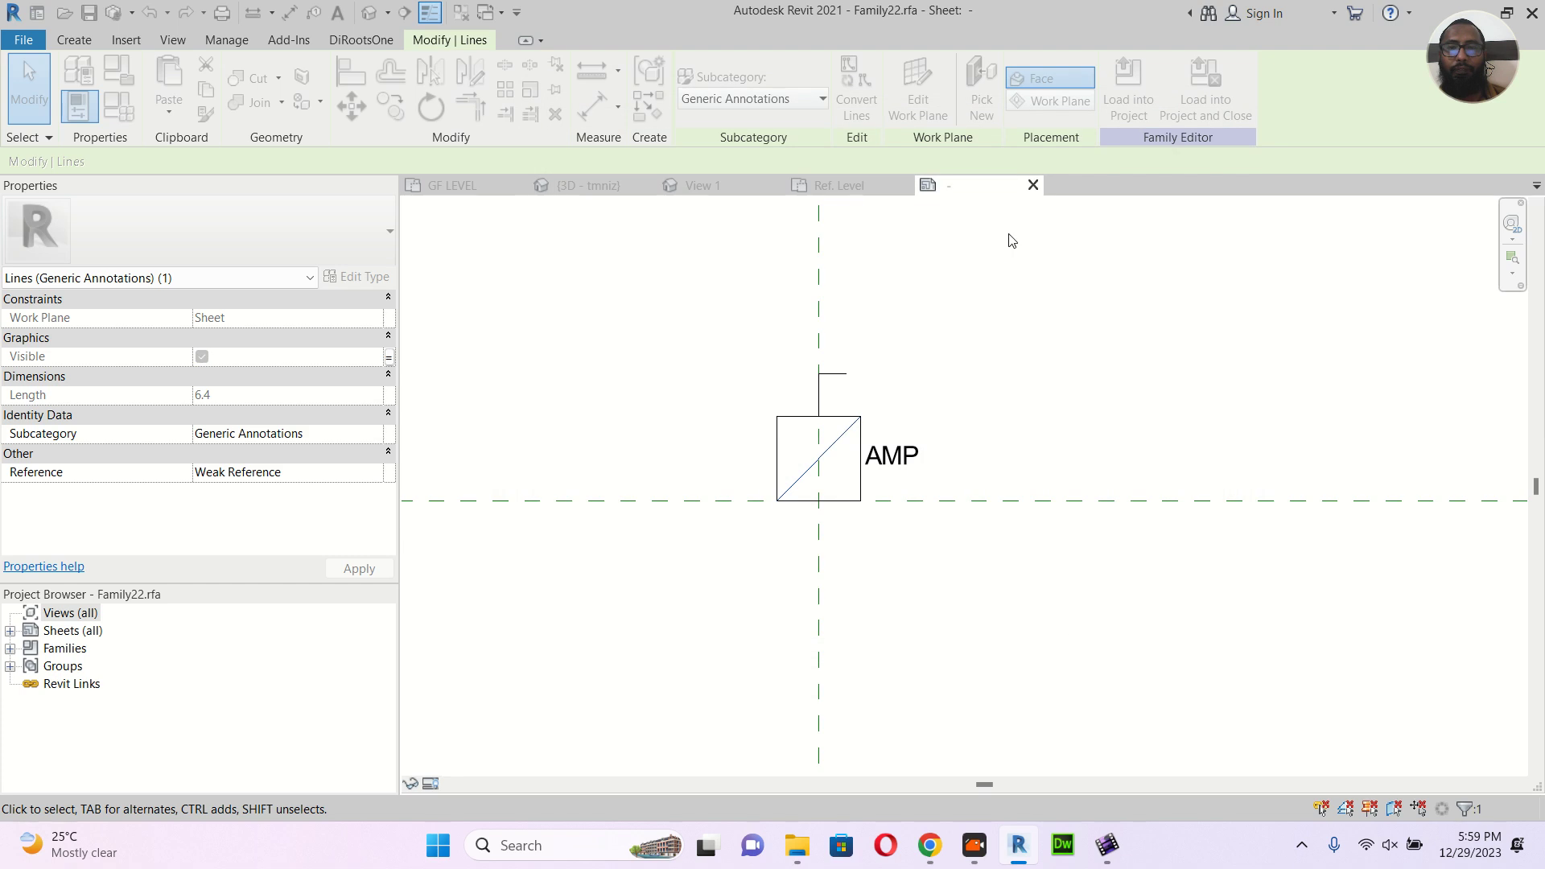
Load the edited symbol into ISOLATOR.rfa only and close it without saving, overwriting the existing version and its parameter values
{"action": "left_click", "coordinate": [1204, 97]}
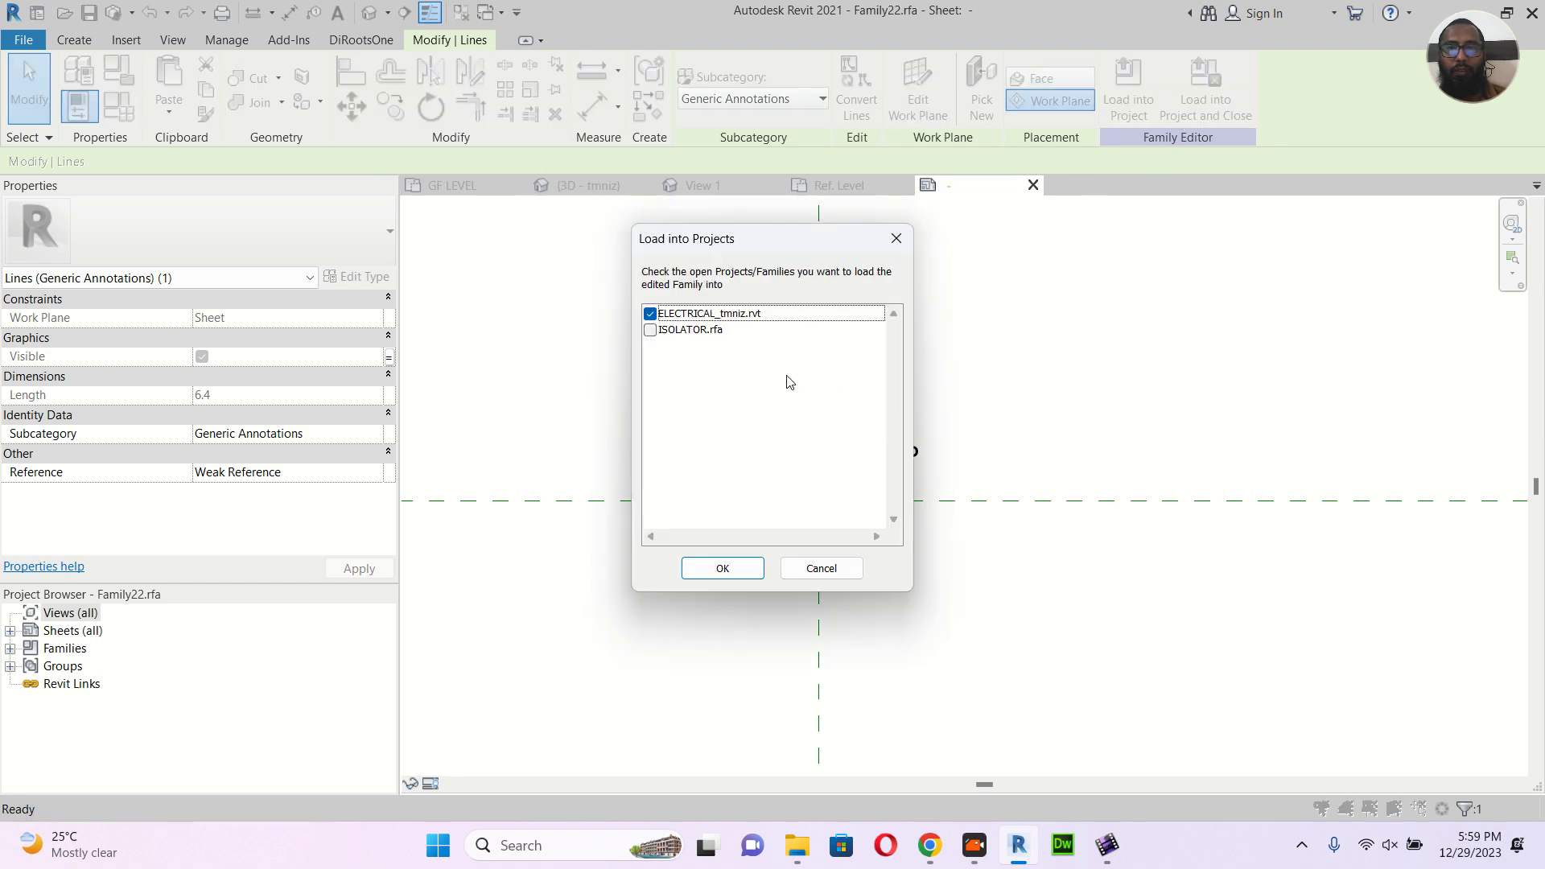
{"action": "left_click", "coordinate": [650, 329]}
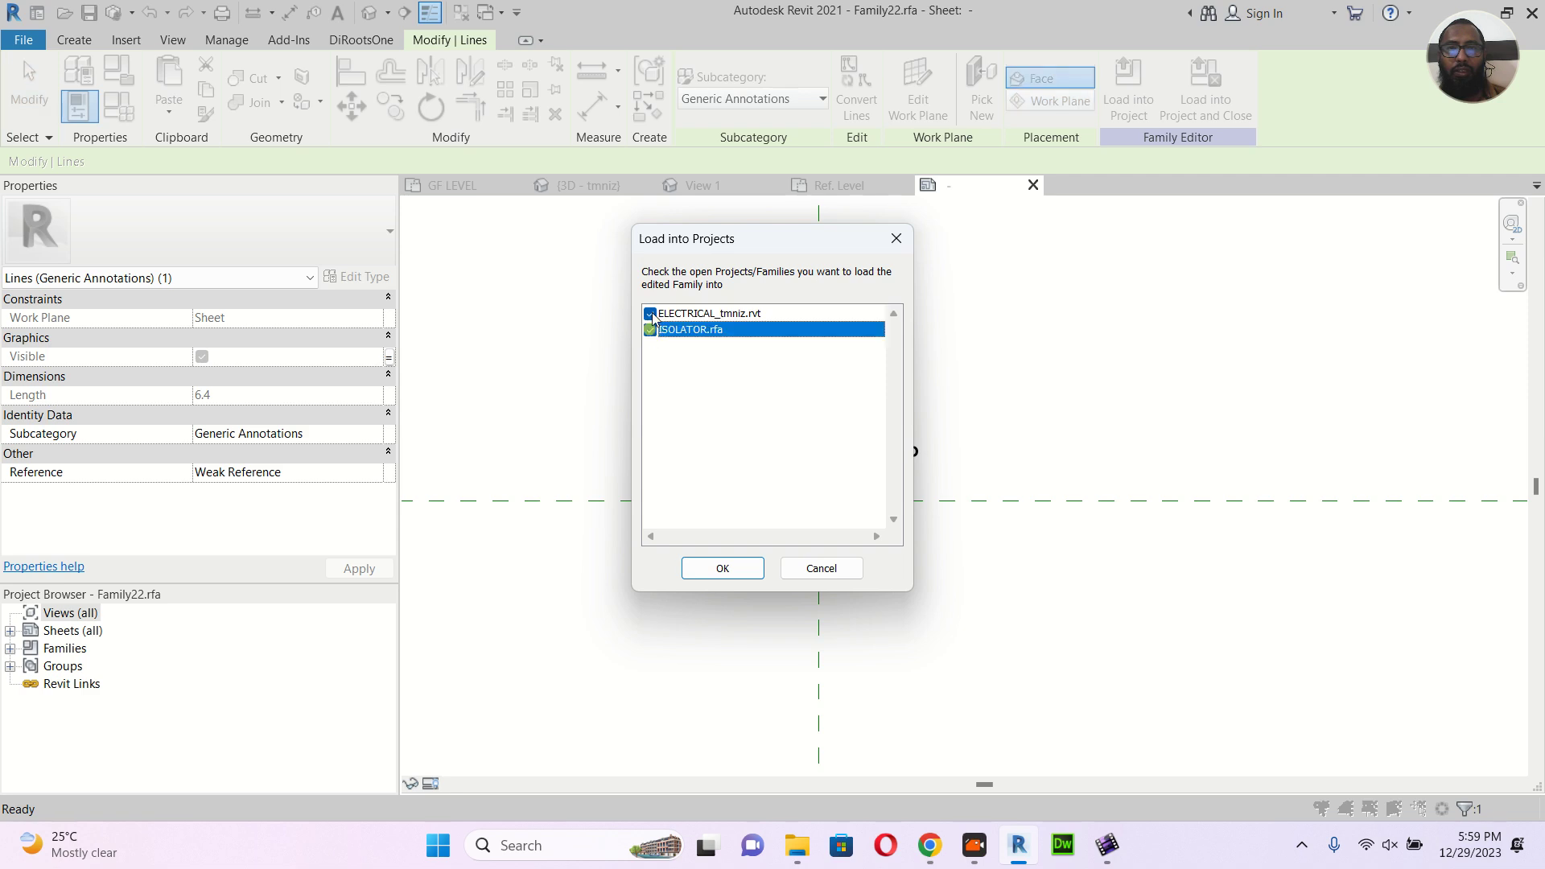
{"action": "left_click", "coordinate": [650, 313]}
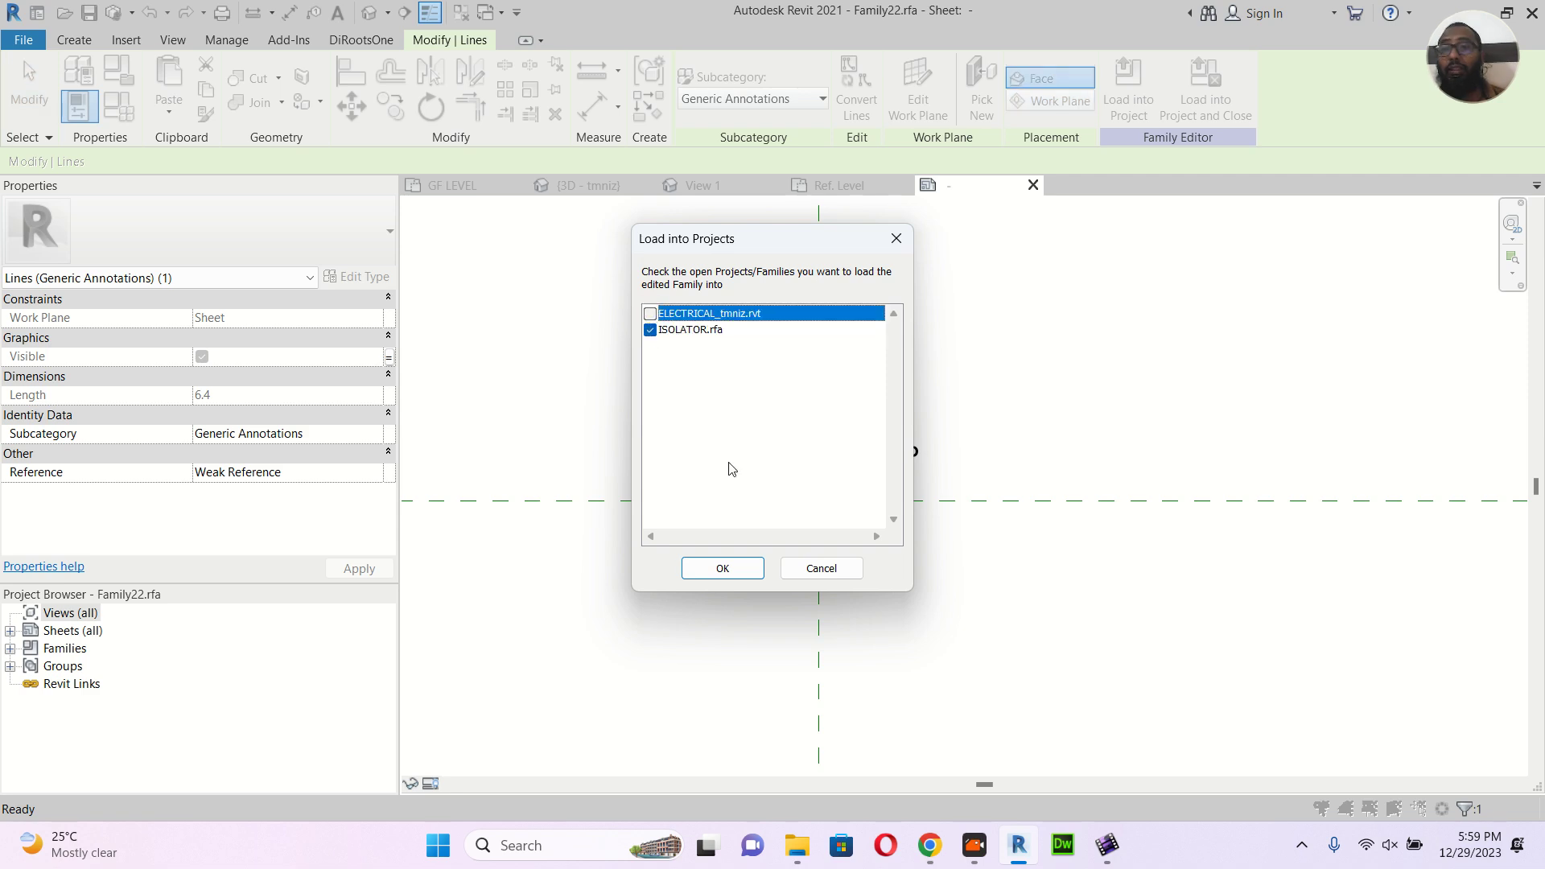
{"action": "left_click", "coordinate": [729, 570]}
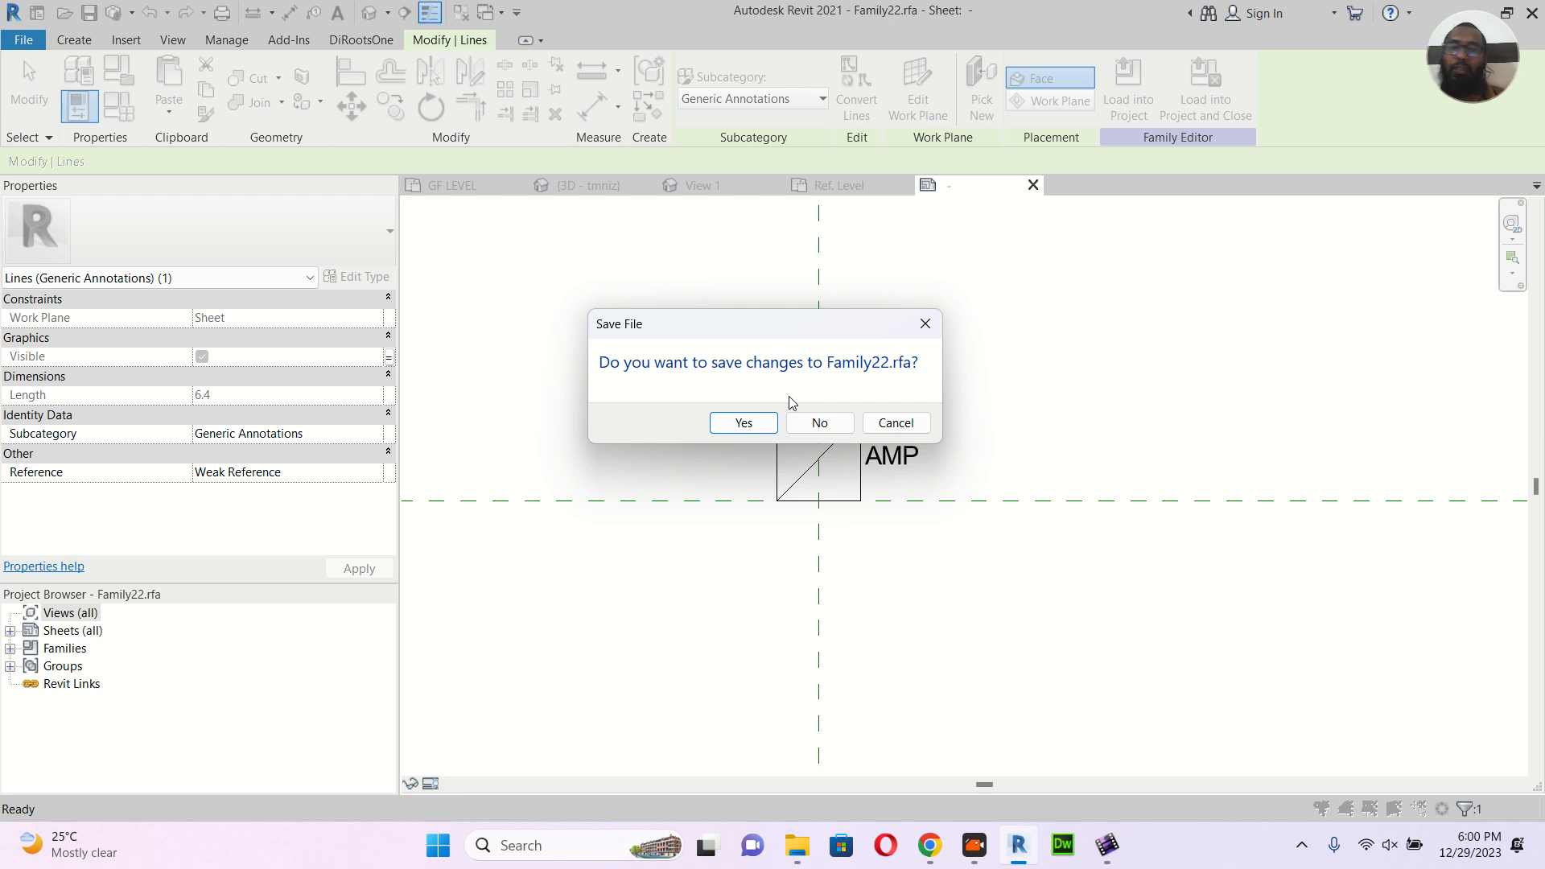
{"action": "left_click", "coordinate": [834, 434]}
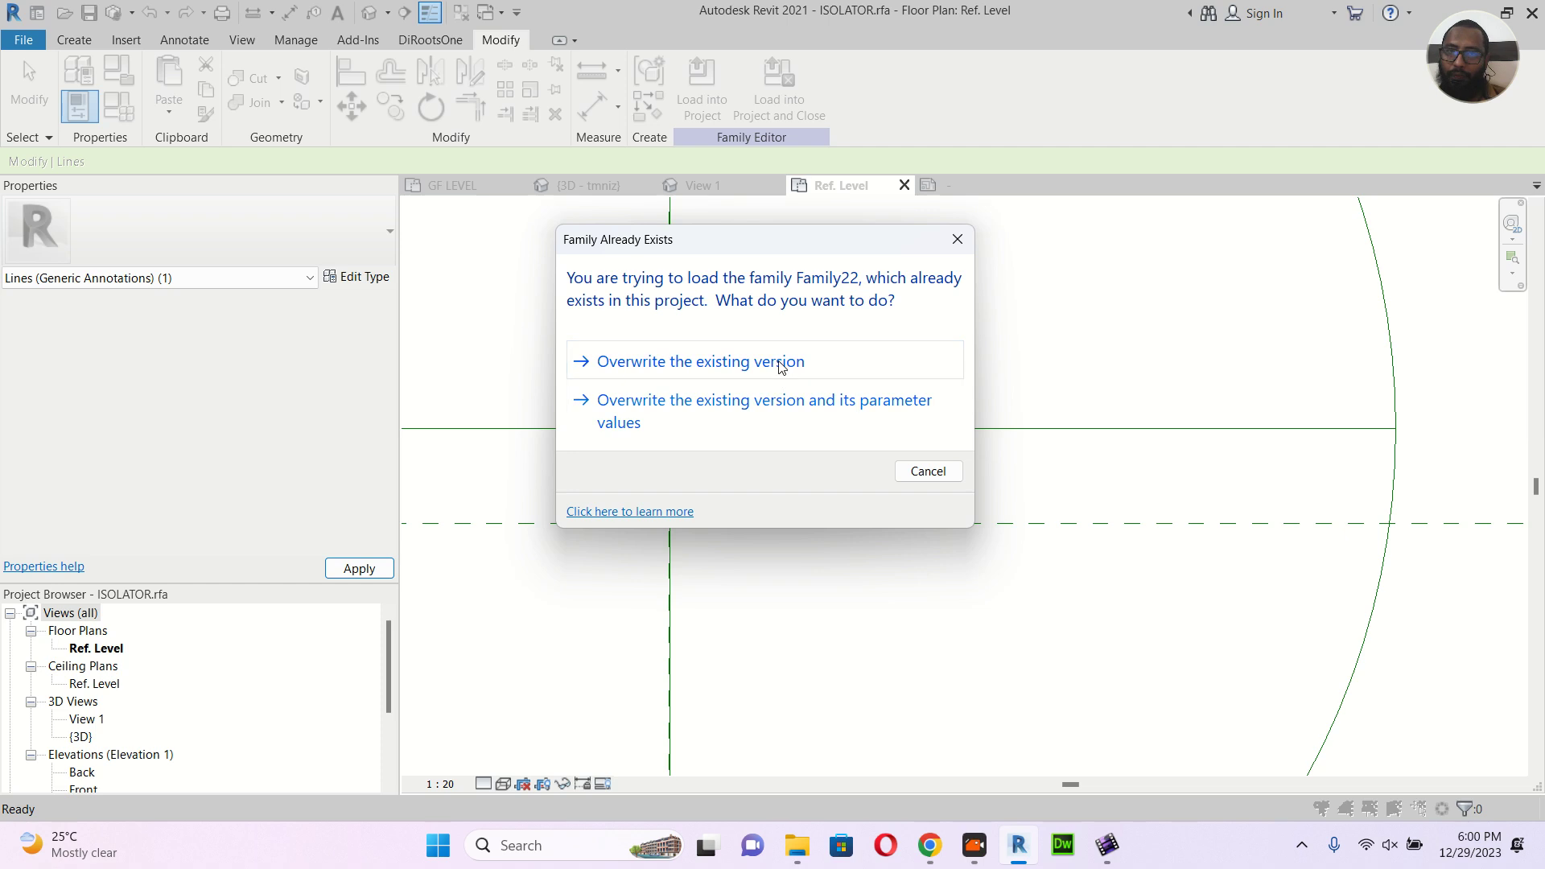
{"action": "left_click", "coordinate": [803, 408]}
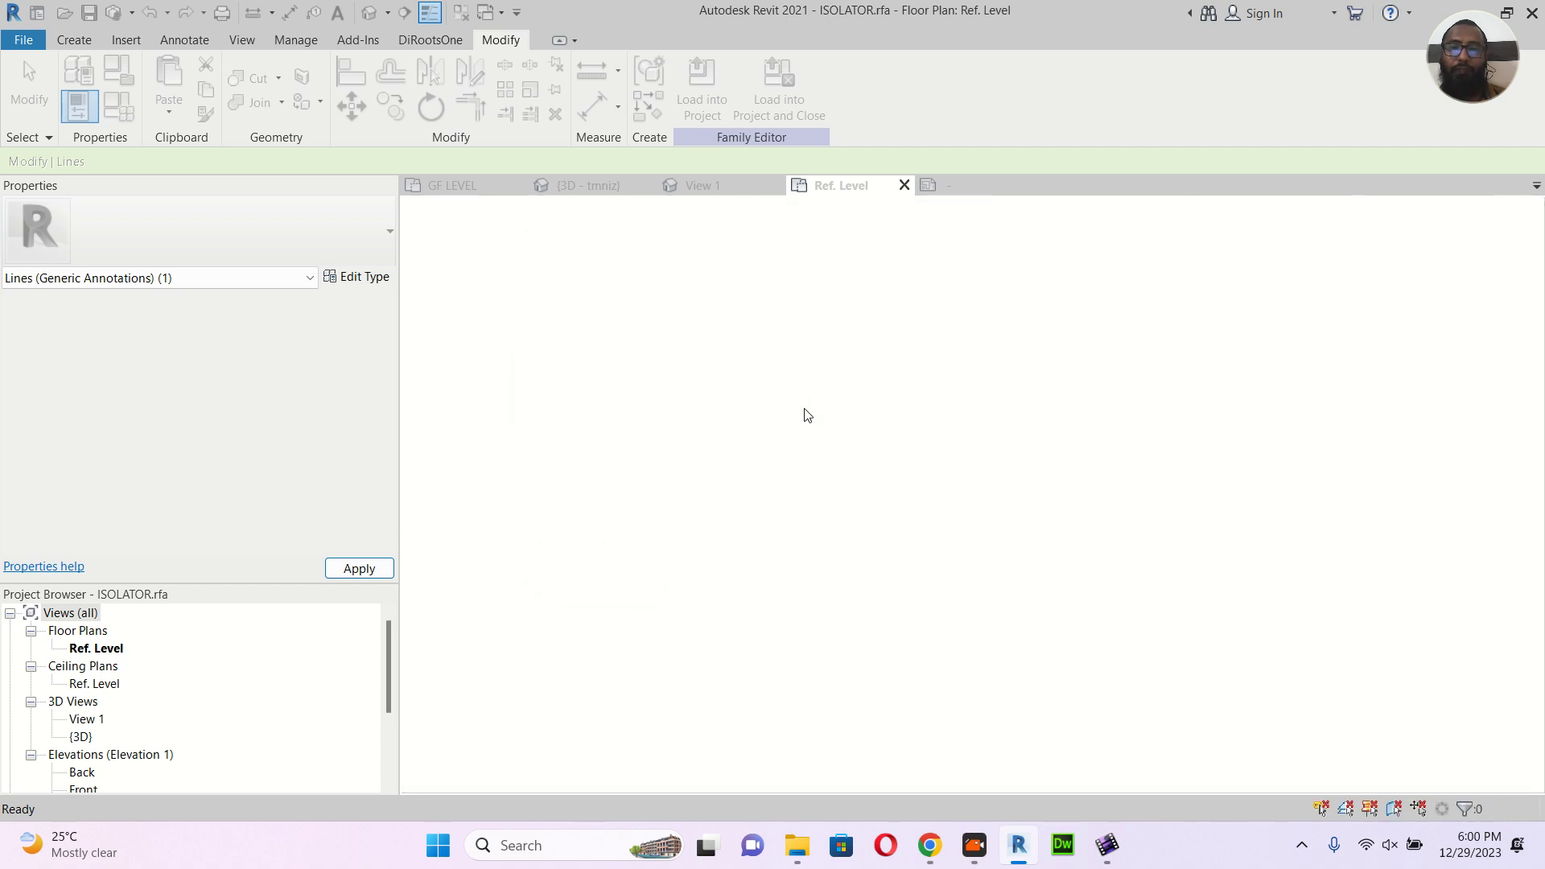
Test the nested symbol's 3P visibility setting in the isolator family by switching it off and back on
{"action": "left_click", "coordinate": [648, 495]}
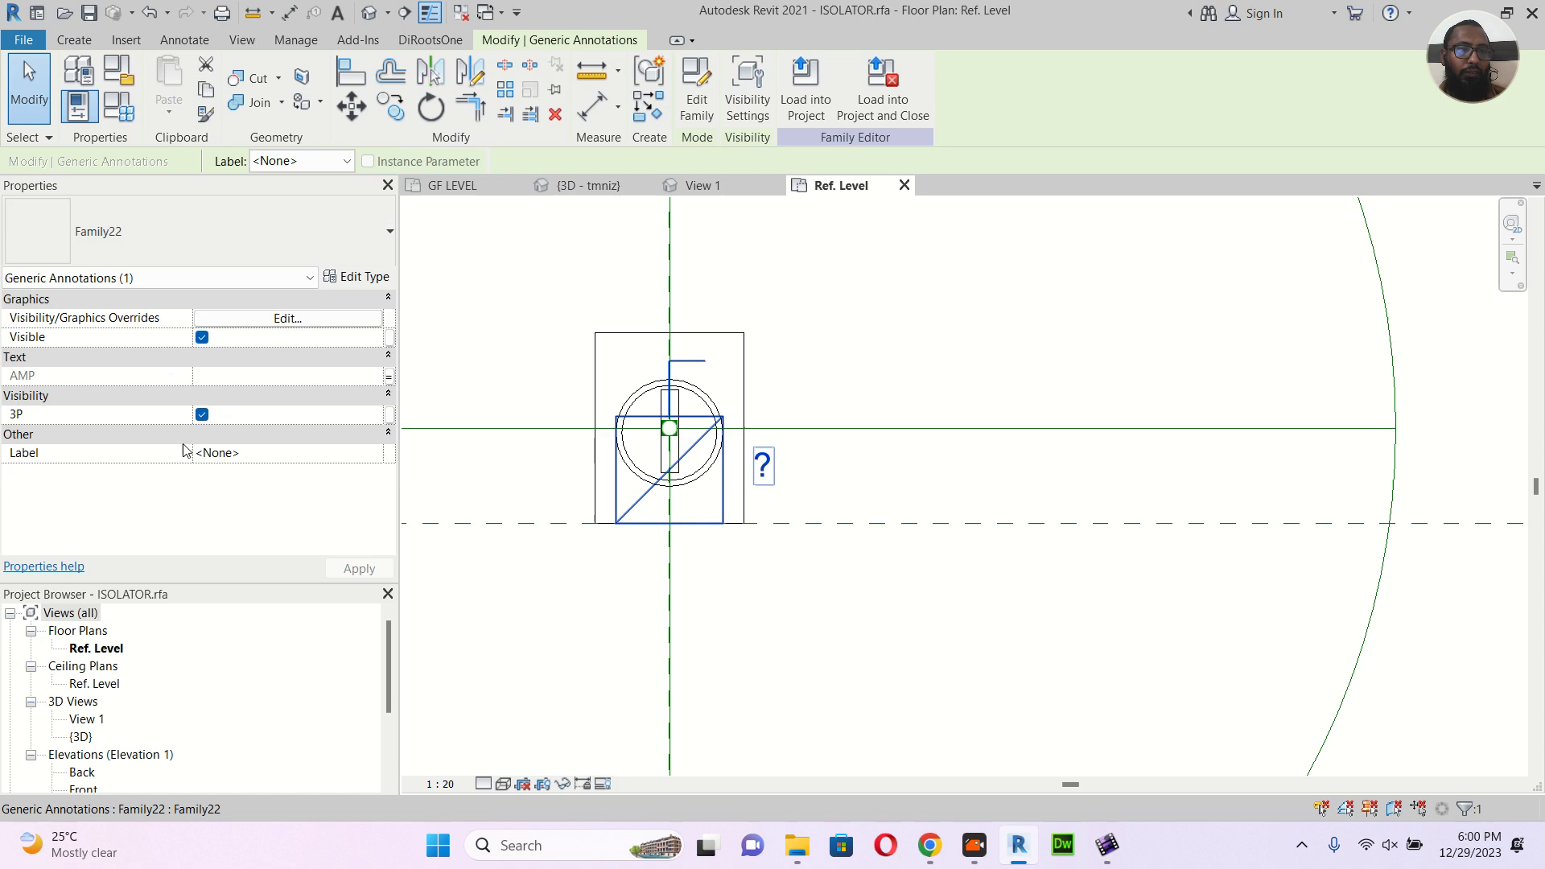
{"action": "left_click", "coordinate": [202, 415]}
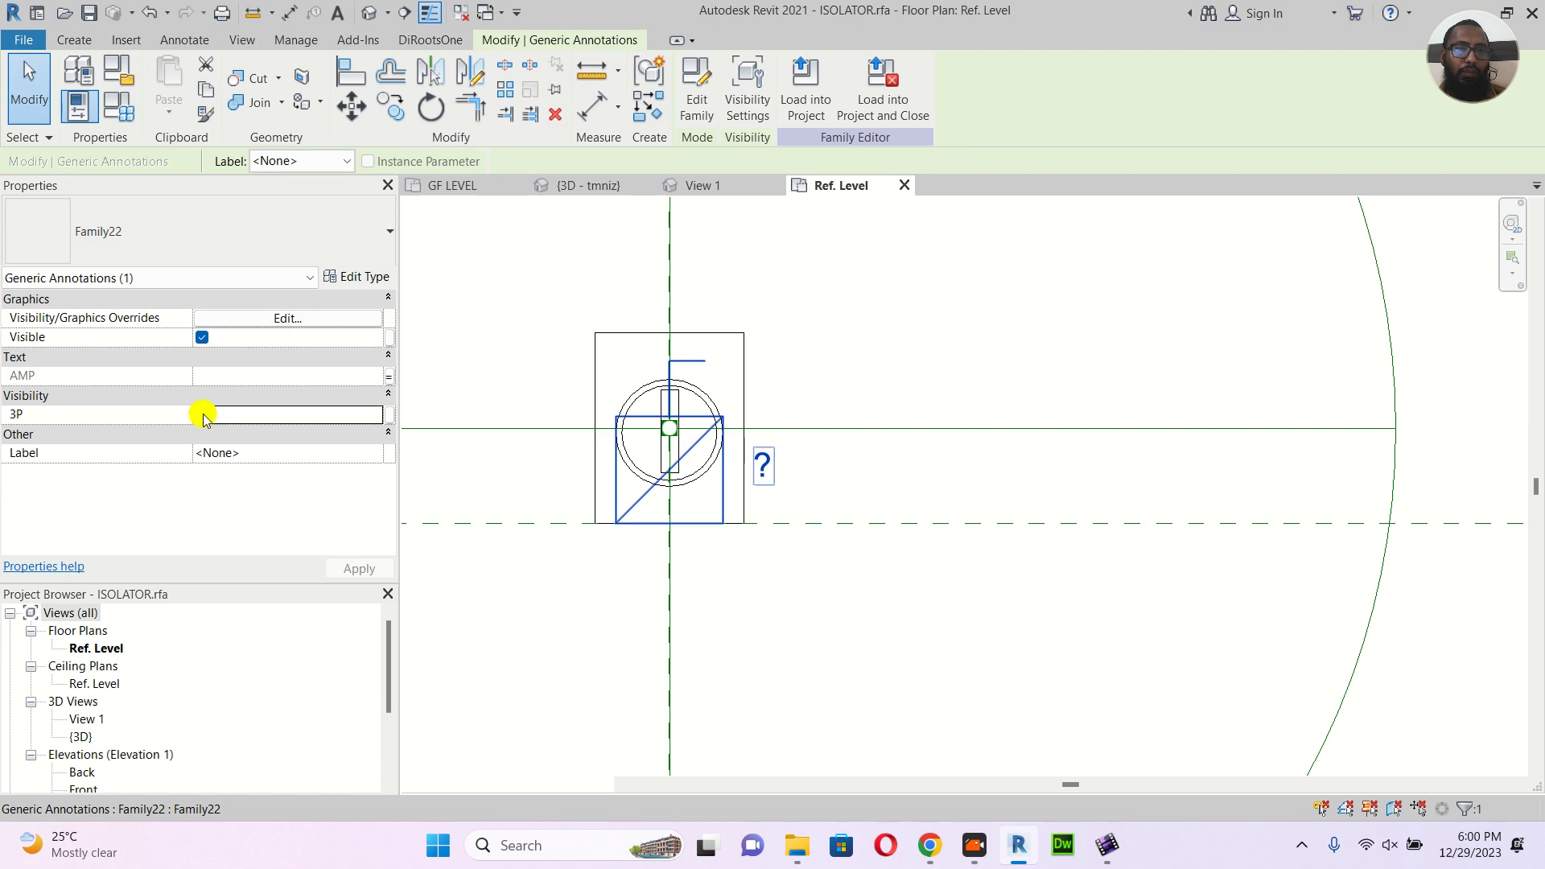
{"action": "left_click", "coordinate": [368, 569]}
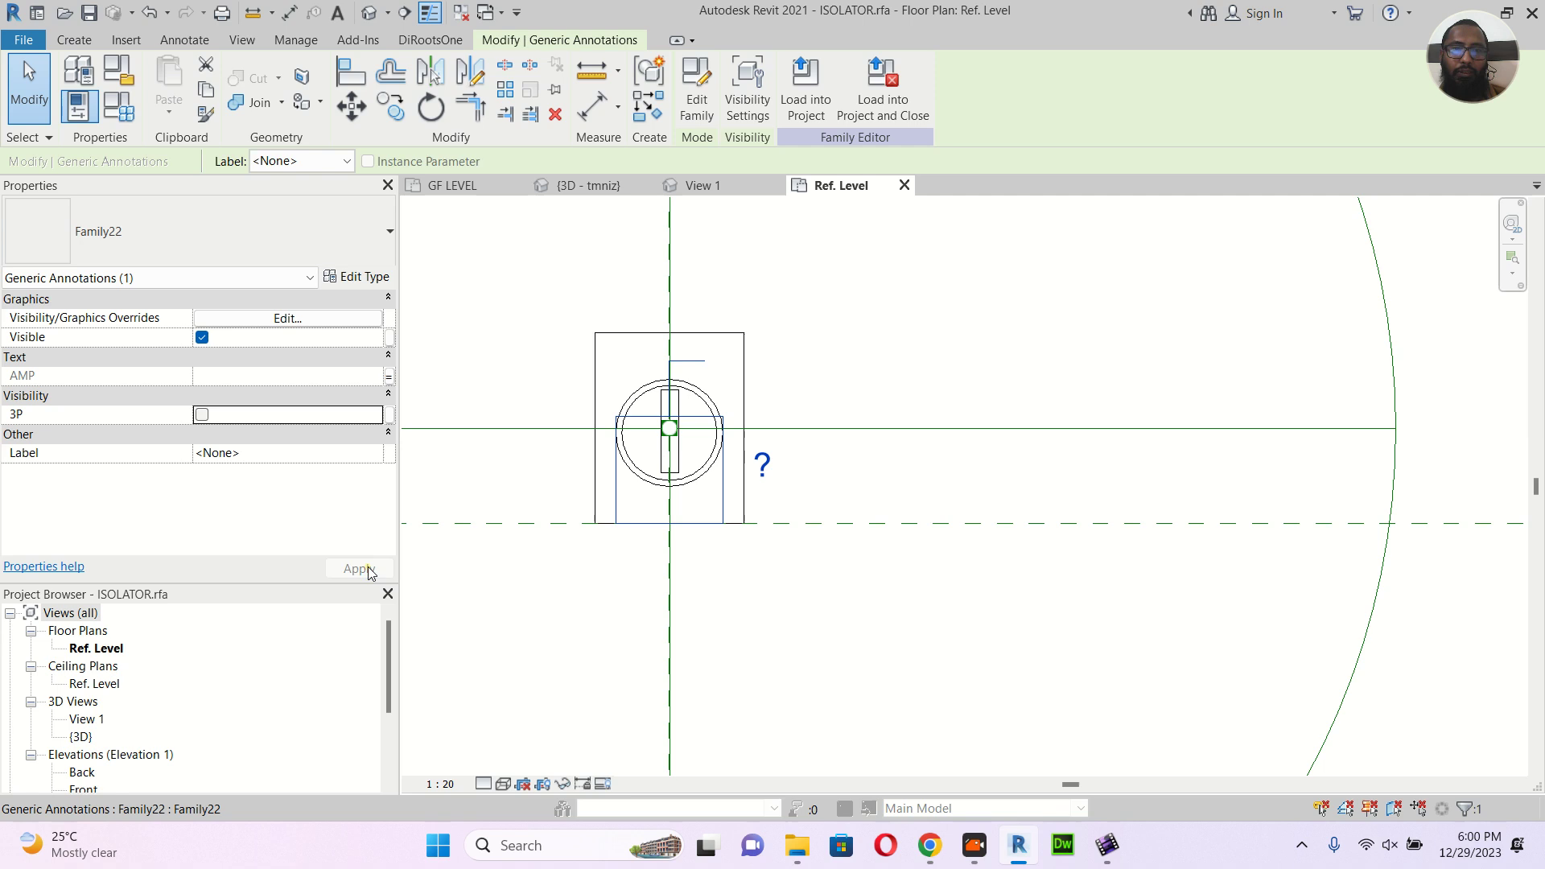
{"action": "left_click", "coordinate": [204, 415]}
{"action": "left_click", "coordinate": [347, 570]}
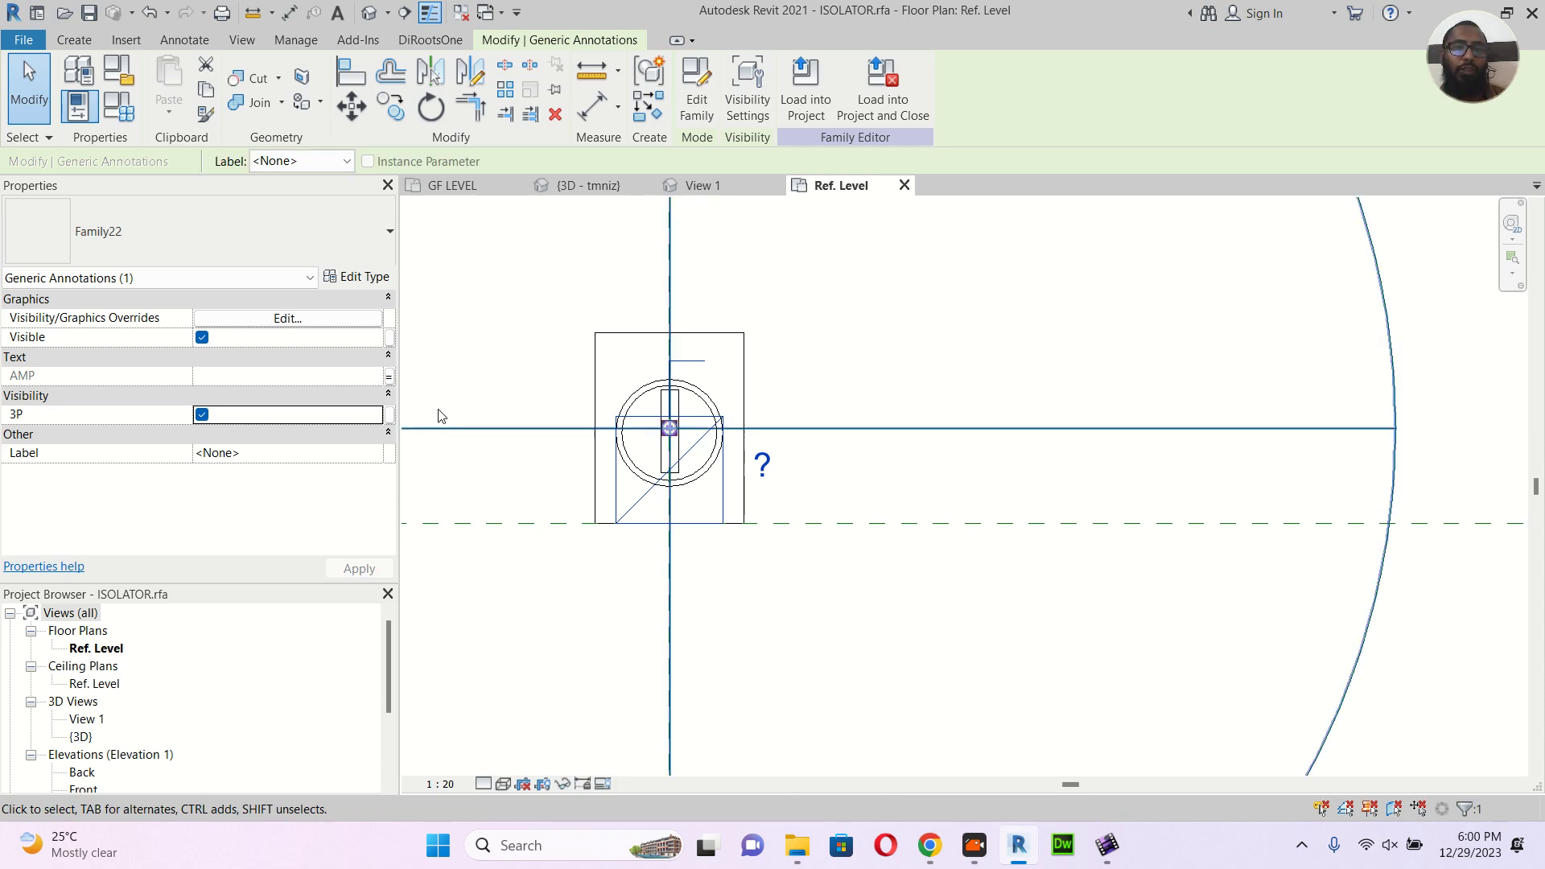
Associate the nested symbol's 3P setting with a new instance family parameter 3P, grouped under Visibility
{"action": "left_click", "coordinate": [390, 415]}
{"action": "left_click", "coordinate": [561, 565]}
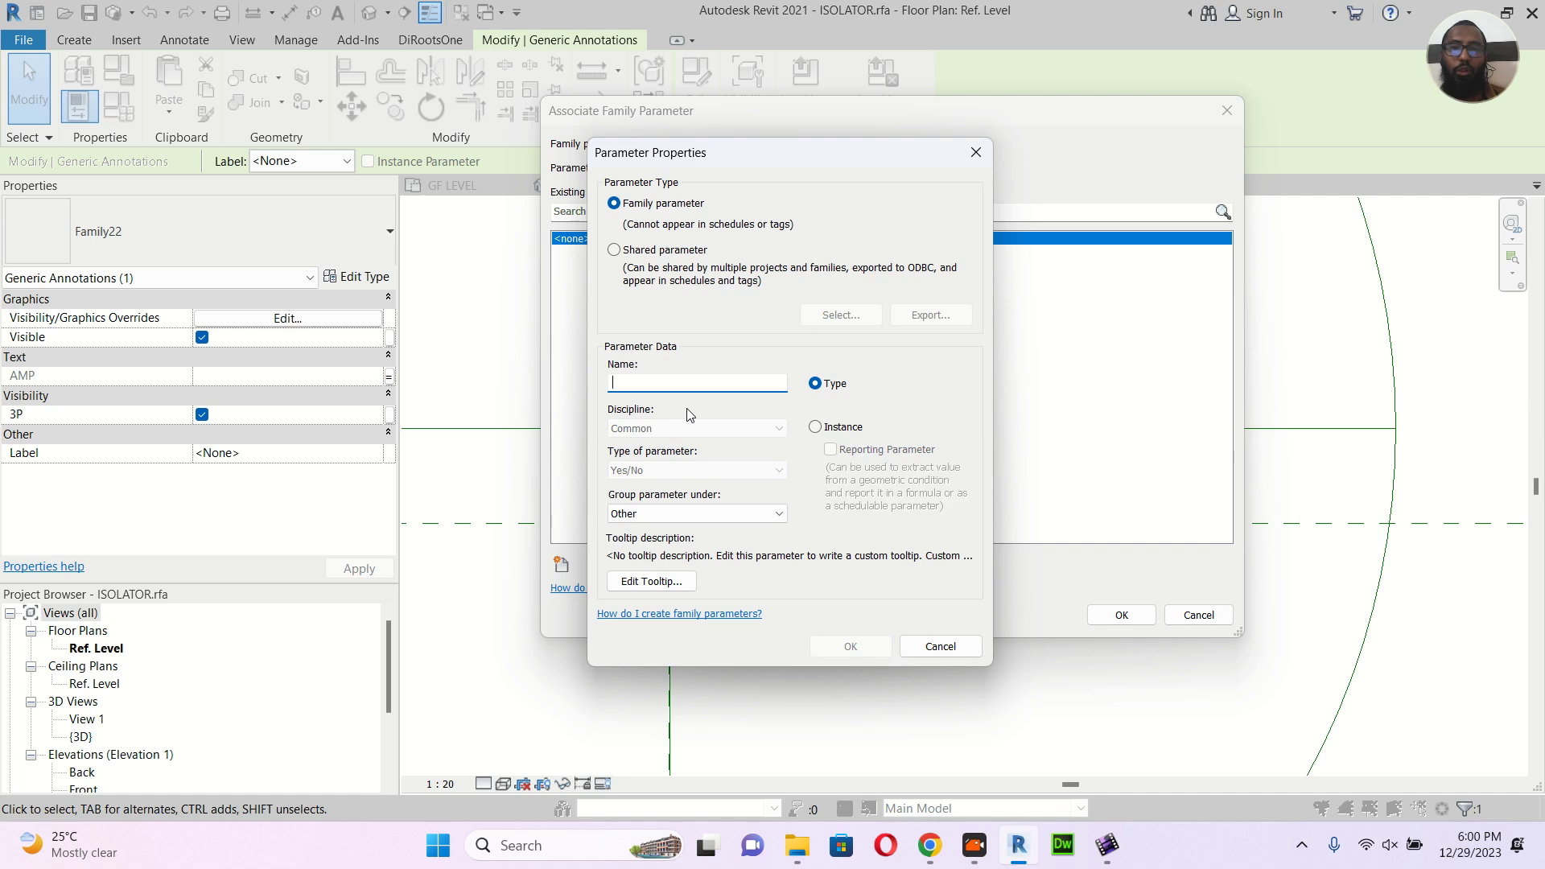
{"action": "left_click", "coordinate": [816, 427]}
{"action": "left_click", "coordinate": [716, 381]}
{"action": "type", "text": "3"}
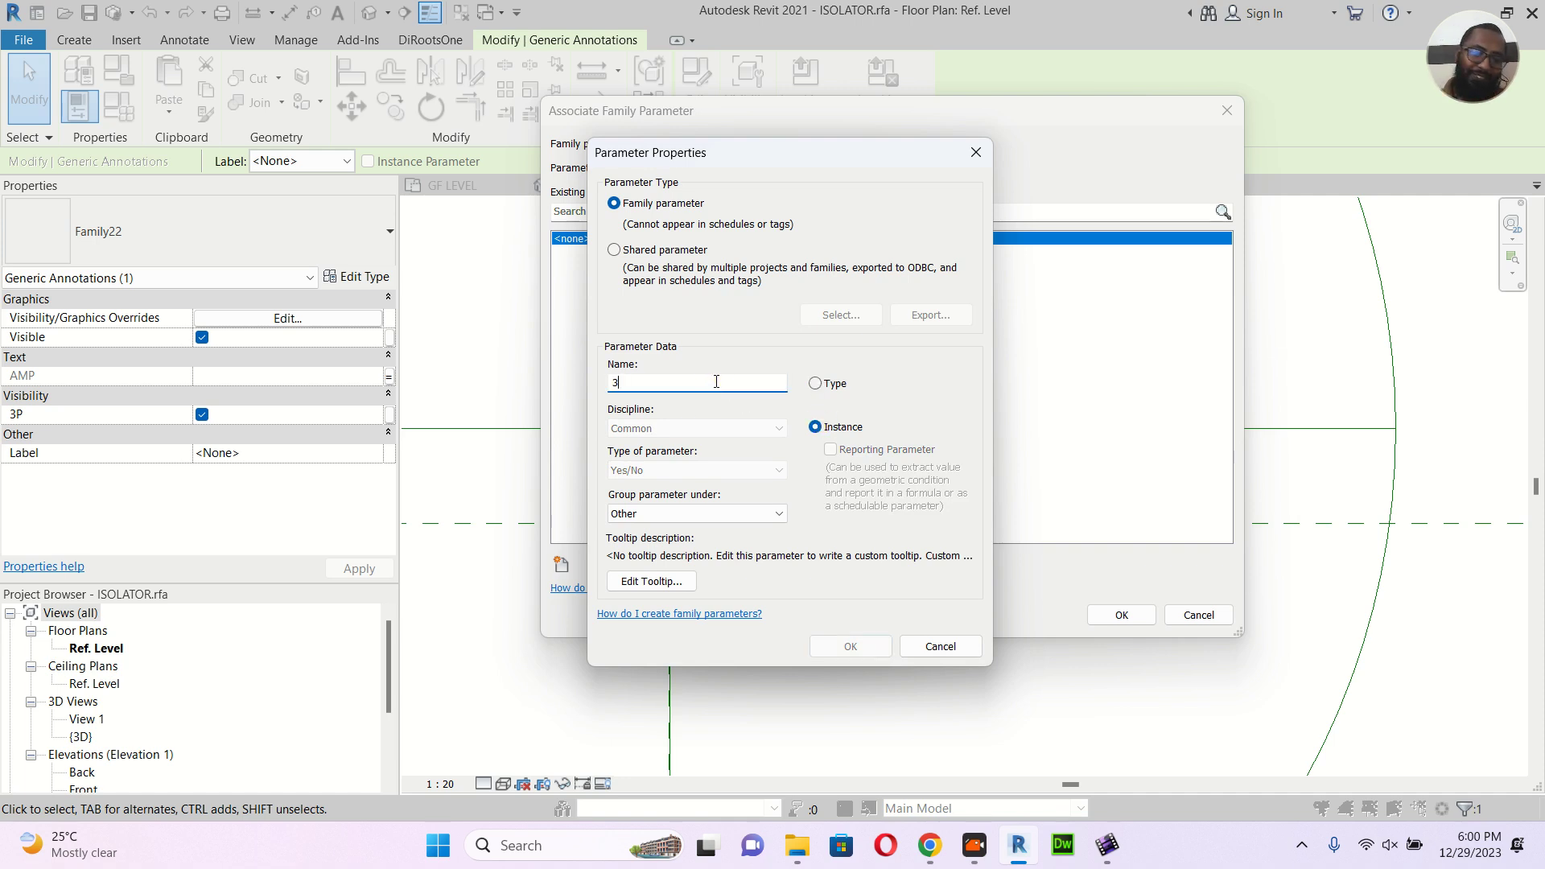
{"action": "type", "text": "P"}
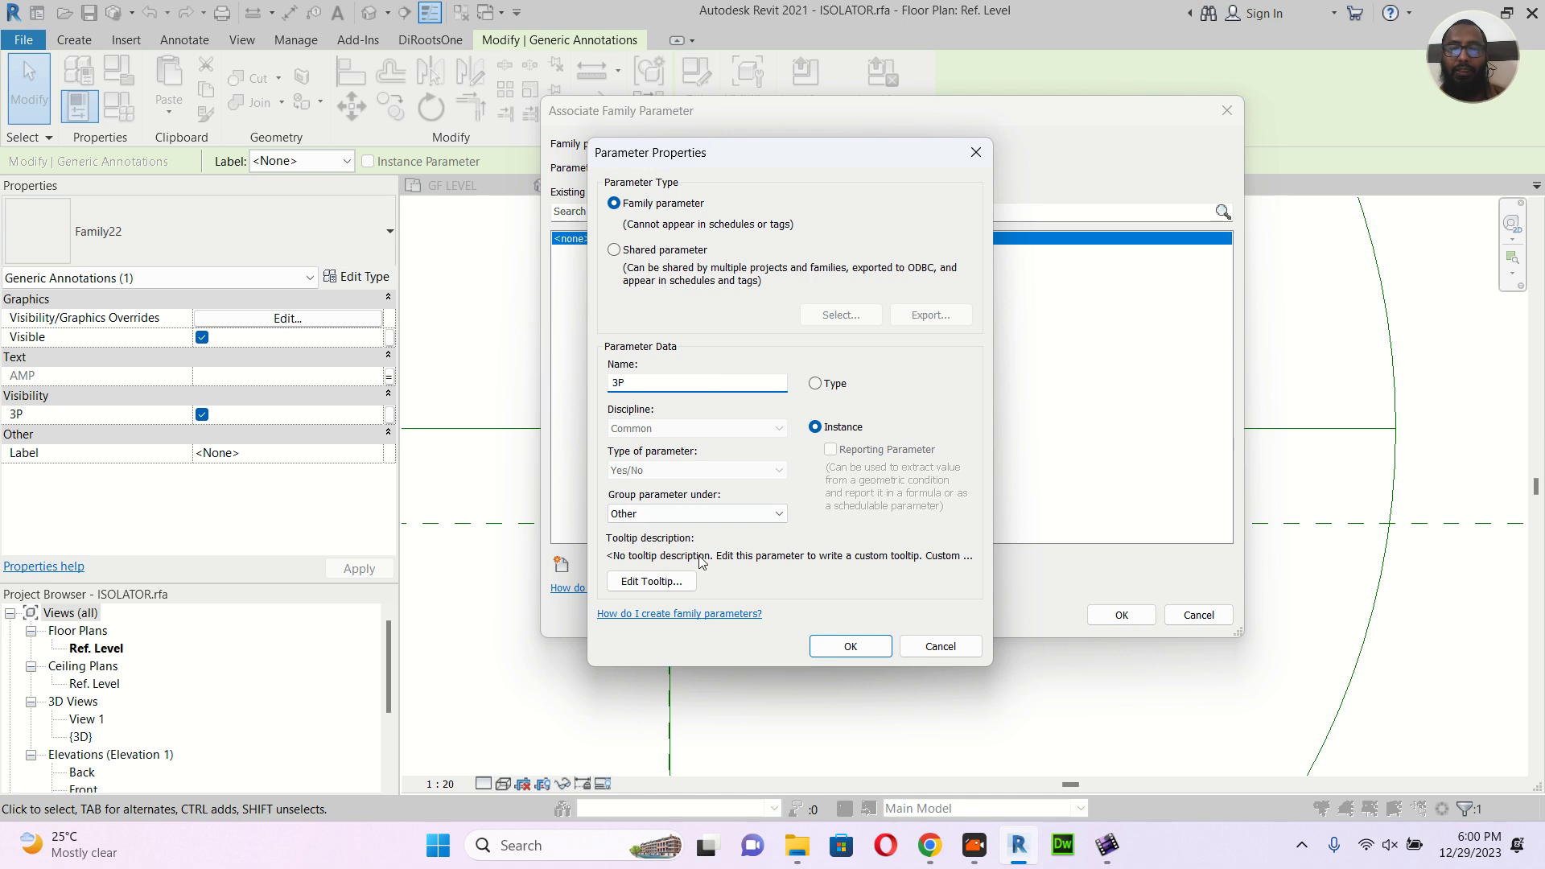
{"action": "left_click", "coordinate": [723, 512]}
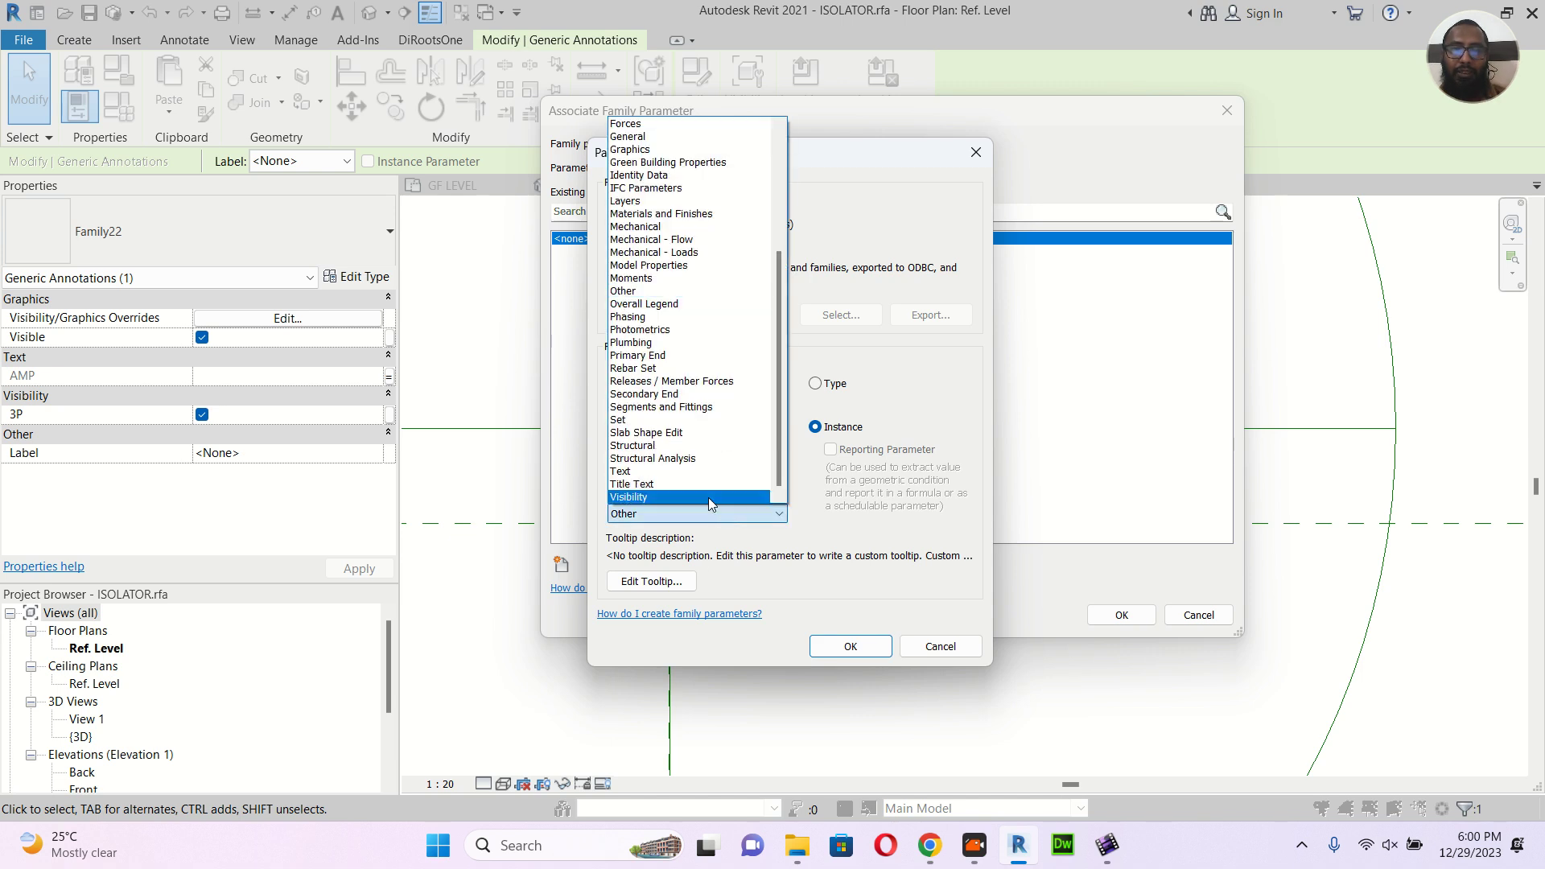
{"action": "left_click", "coordinate": [708, 498]}
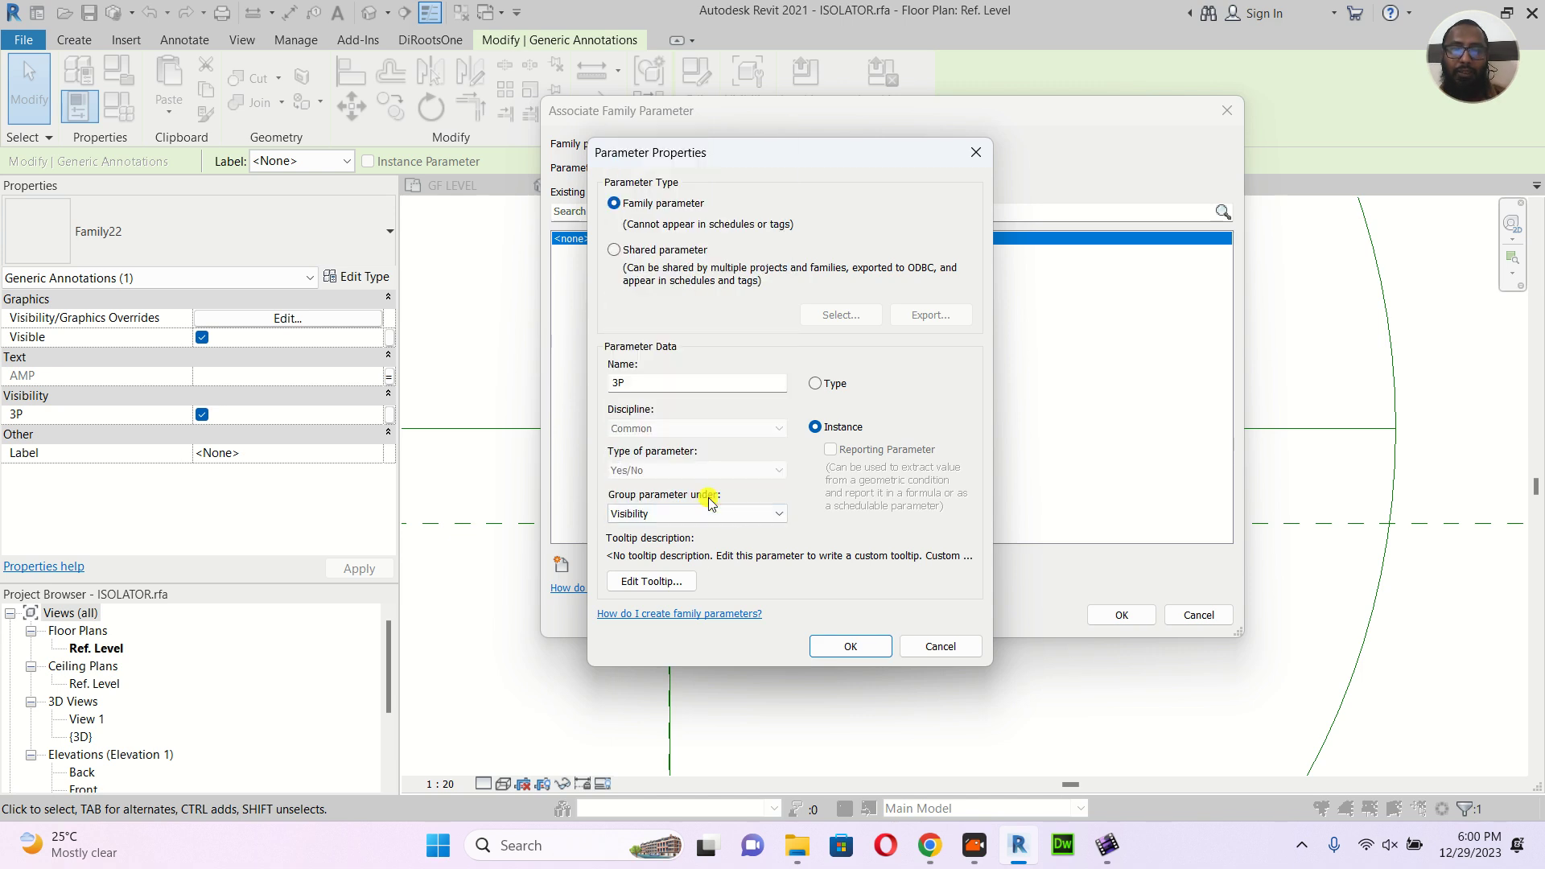
{"action": "left_click", "coordinate": [850, 646]}
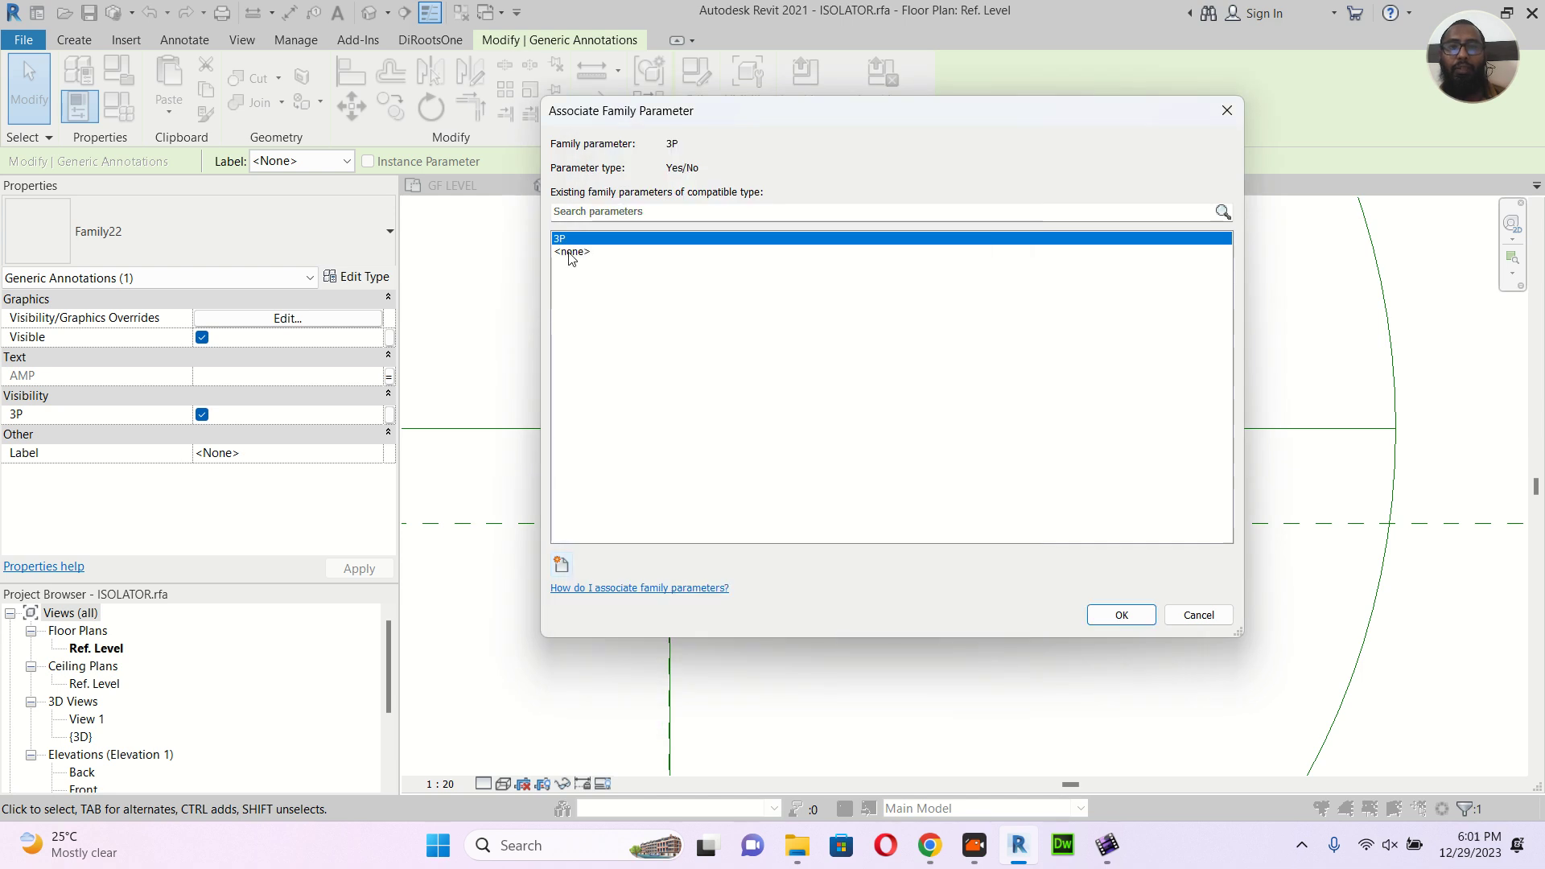
{"action": "left_click", "coordinate": [1131, 616]}
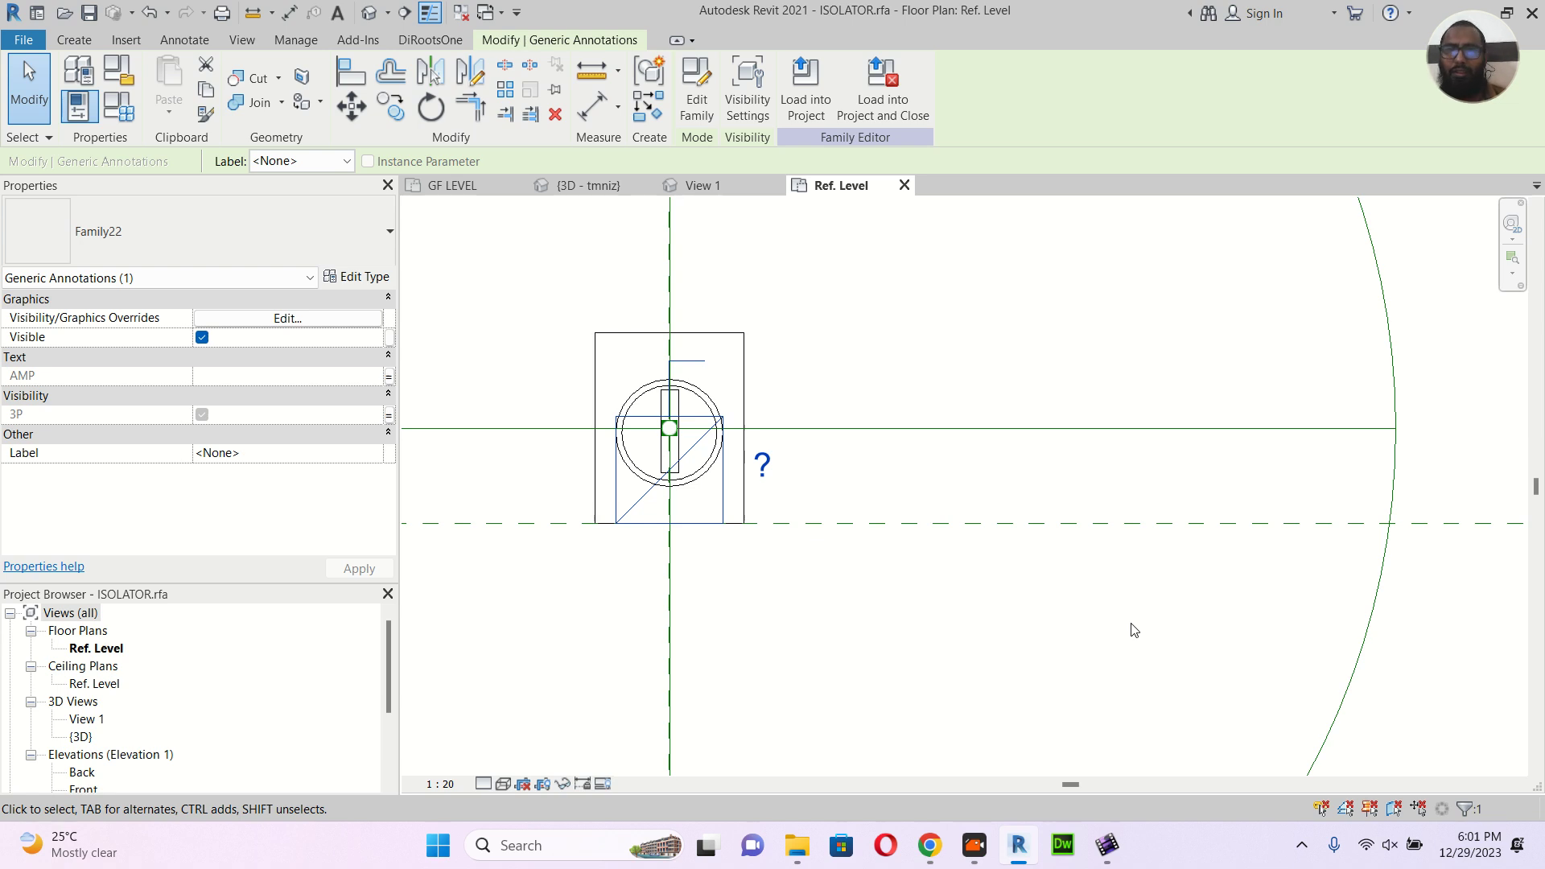
Save the isolator family, load it into the electrical project and close it, overwriting the existing version and its parameter values
{"action": "left_click", "coordinate": [903, 87]}
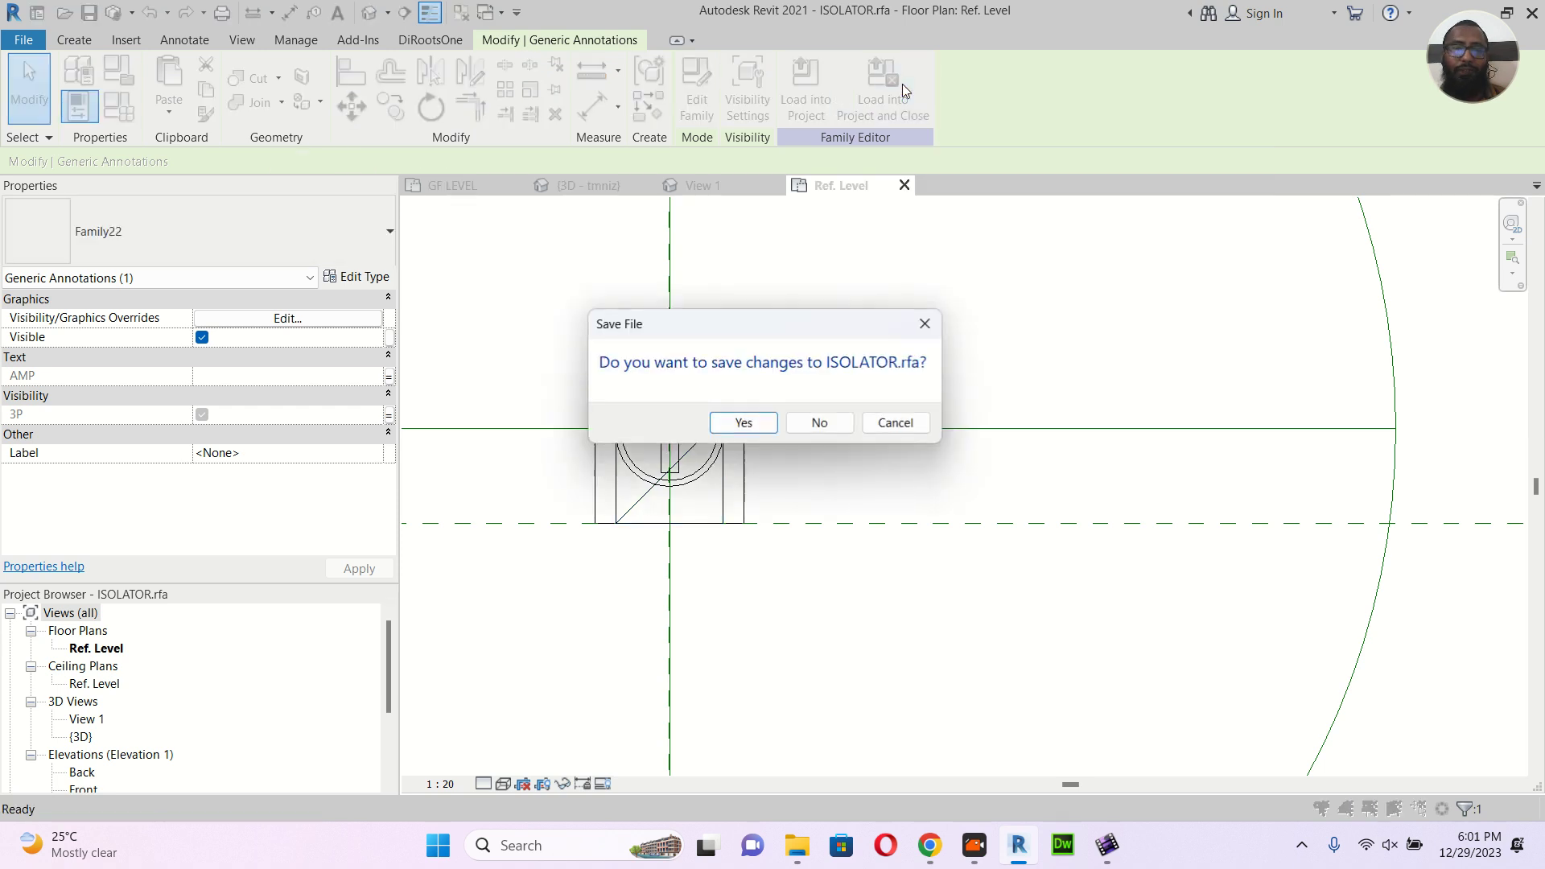
{"action": "left_click", "coordinate": [755, 424]}
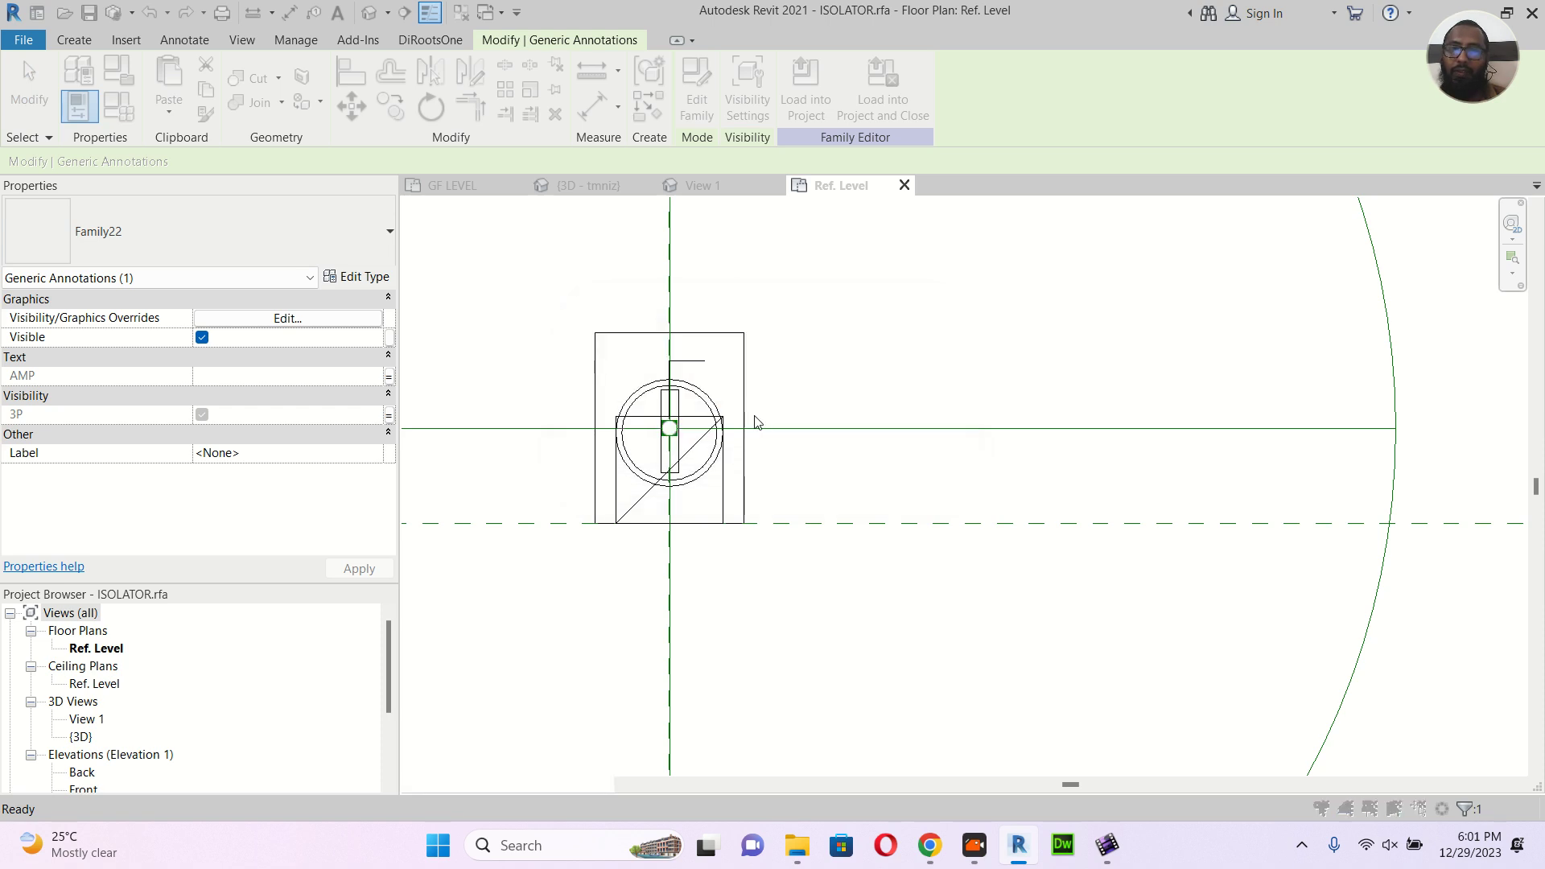
{"action": "left_click", "coordinate": [744, 435]}
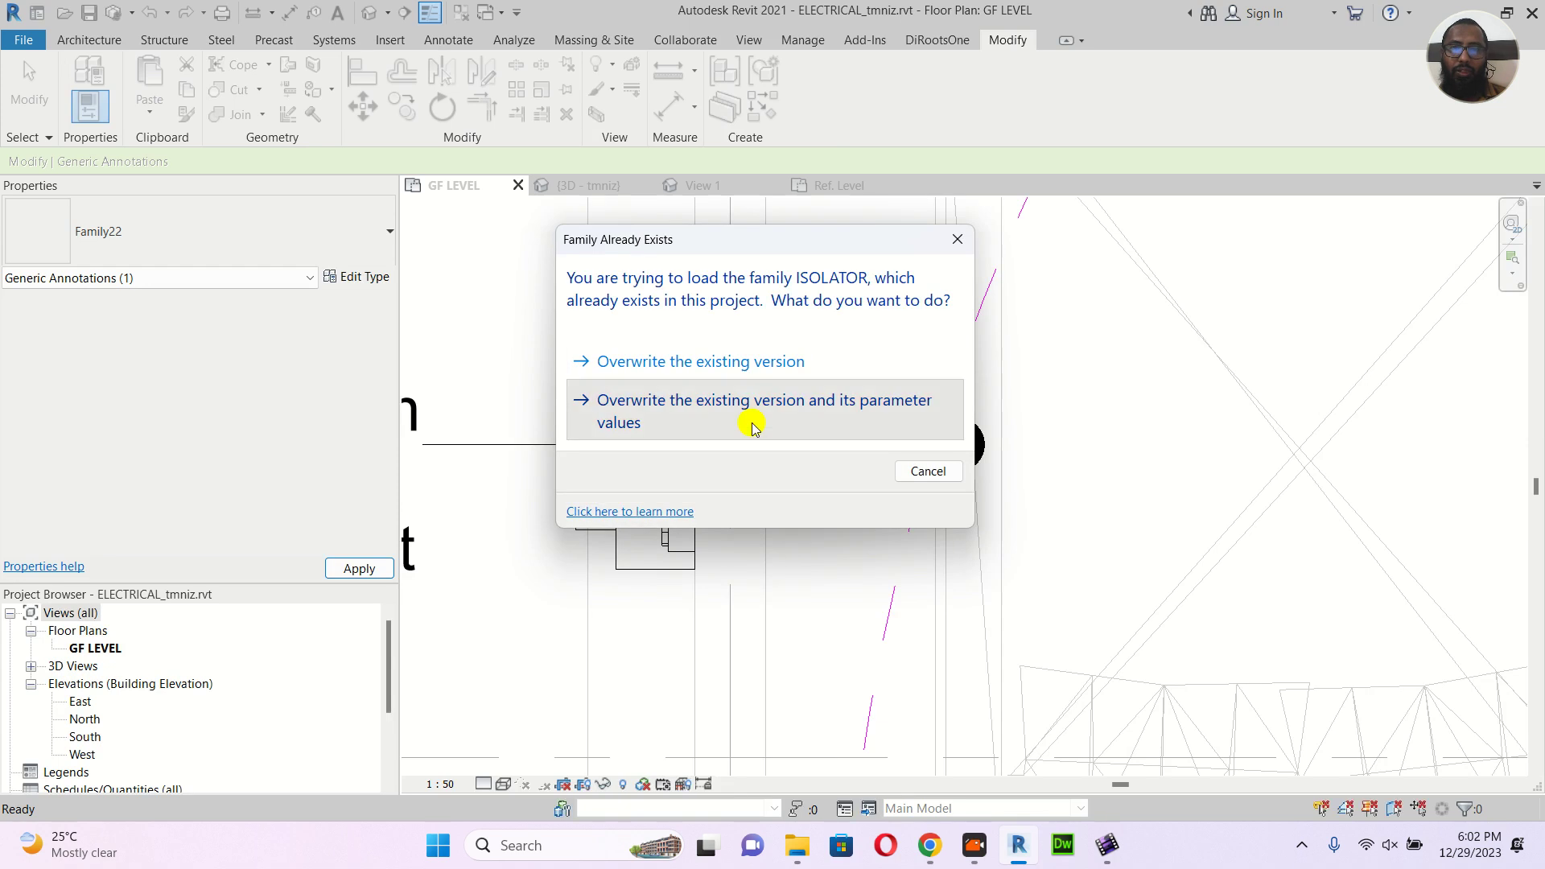
{"action": "left_click", "coordinate": [752, 422]}
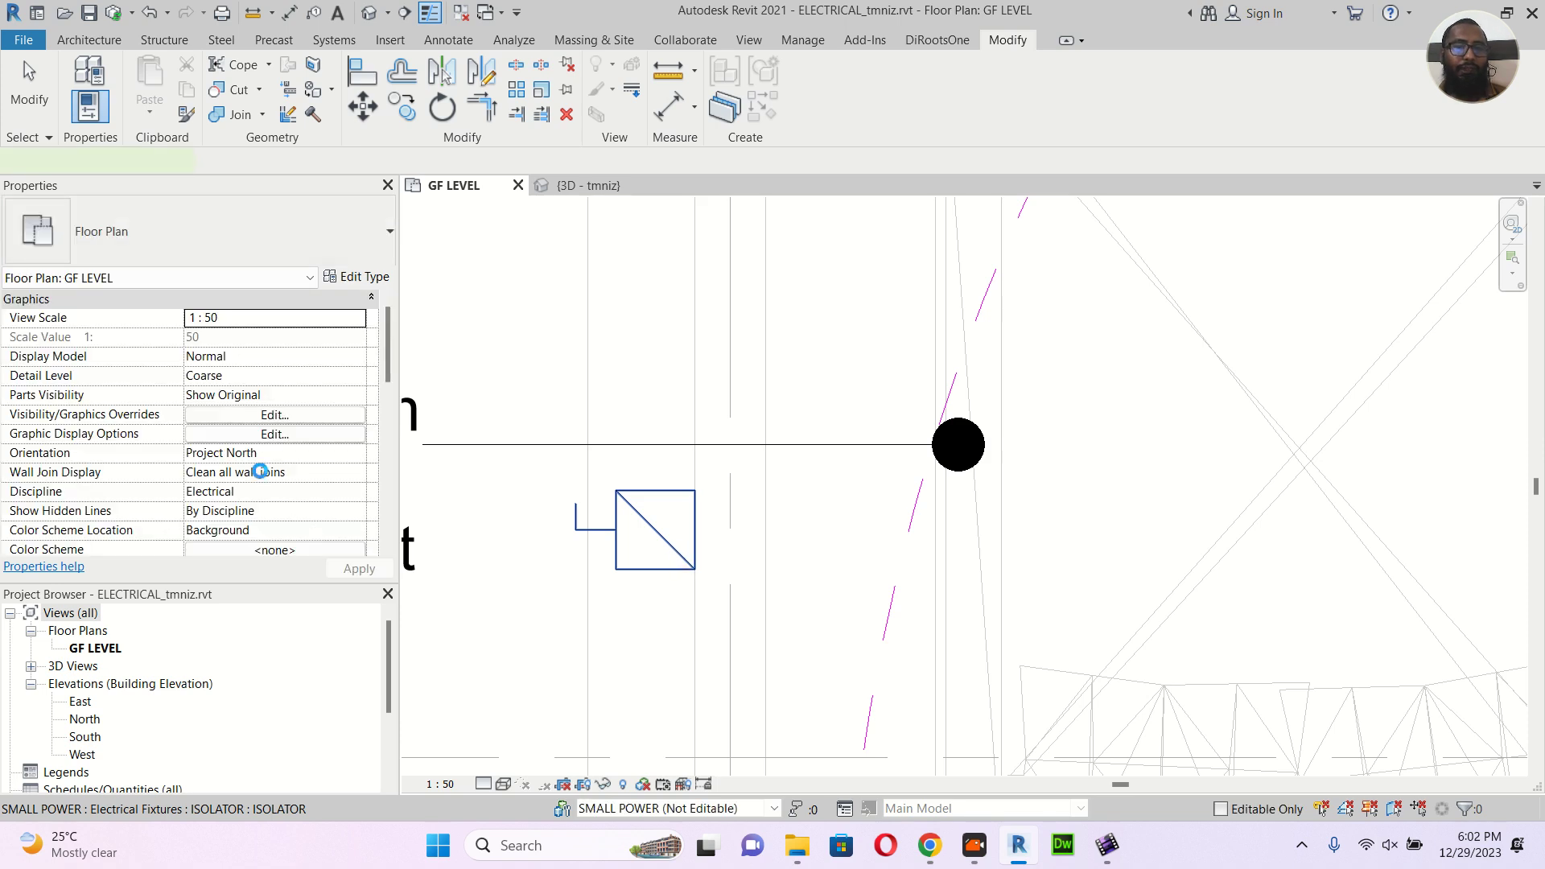
Turn off the 3P visibility parameter of the isolator placed in the GF LEVEL plan
{"action": "scroll", "coordinate": [259, 476], "scroll_direction": "down", "scroll_amount": 3}
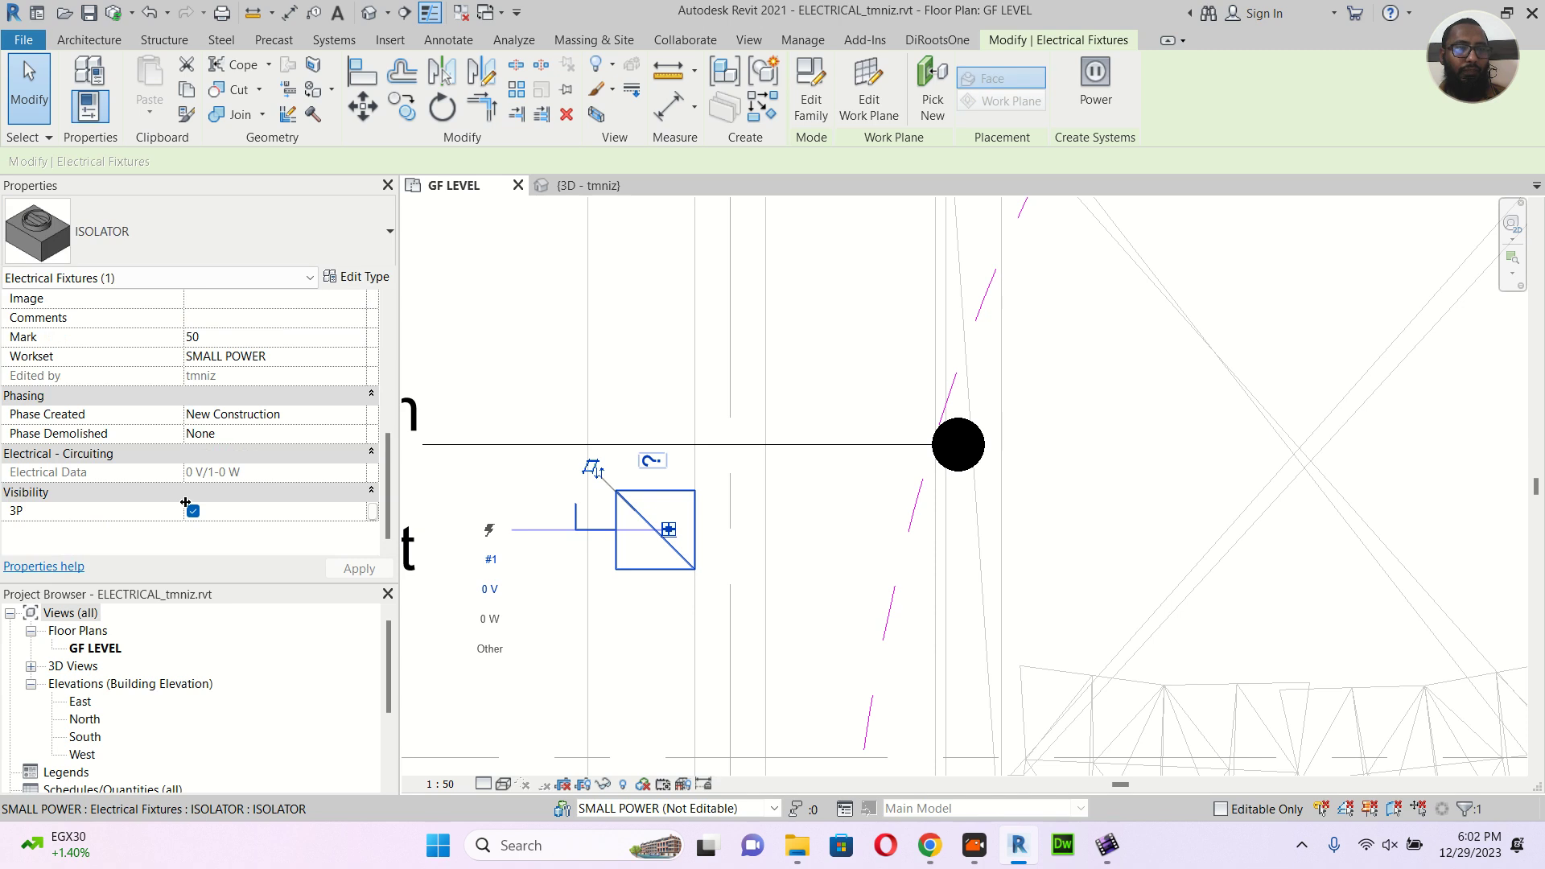
{"action": "left_click", "coordinate": [192, 511]}
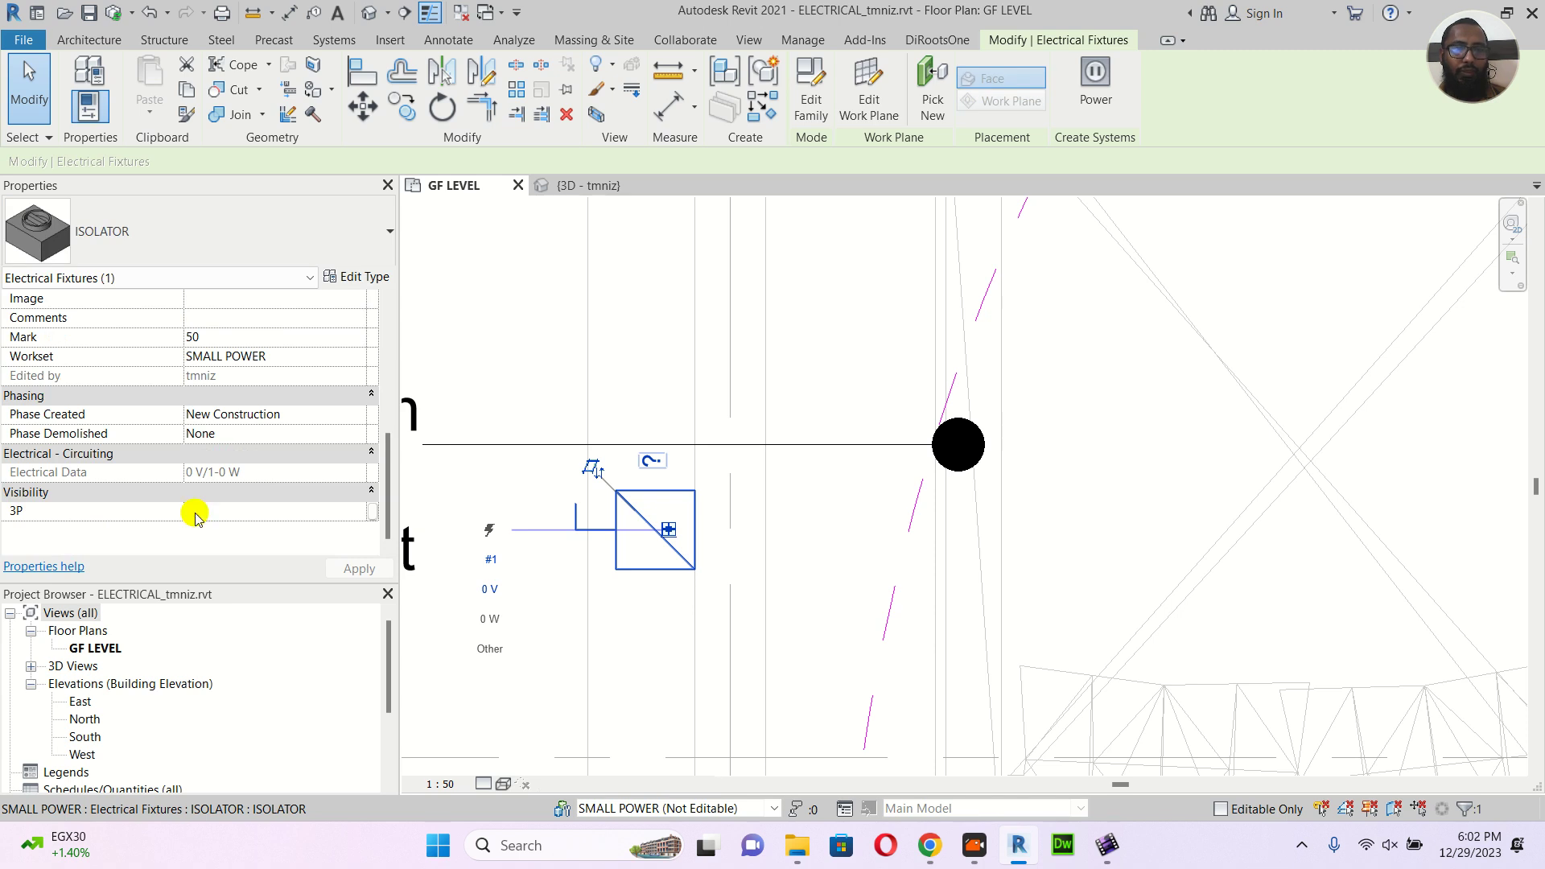
{"action": "left_click", "coordinate": [384, 576]}
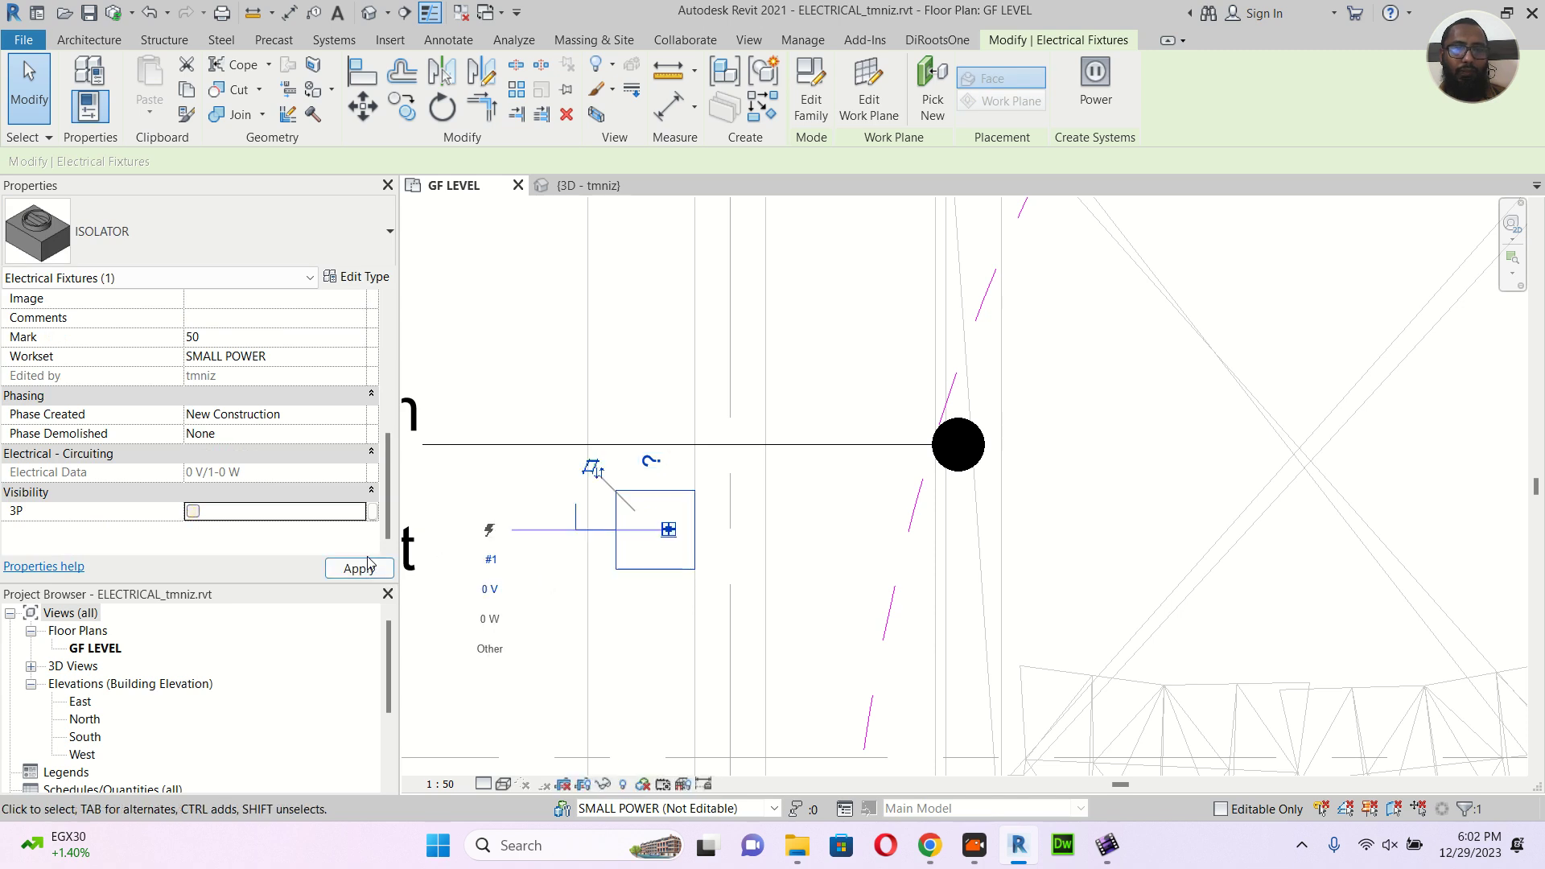
Apply the 3P visibility change to the isolator and keep it selected in the plan
{"action": "left_click", "coordinate": [360, 567]}
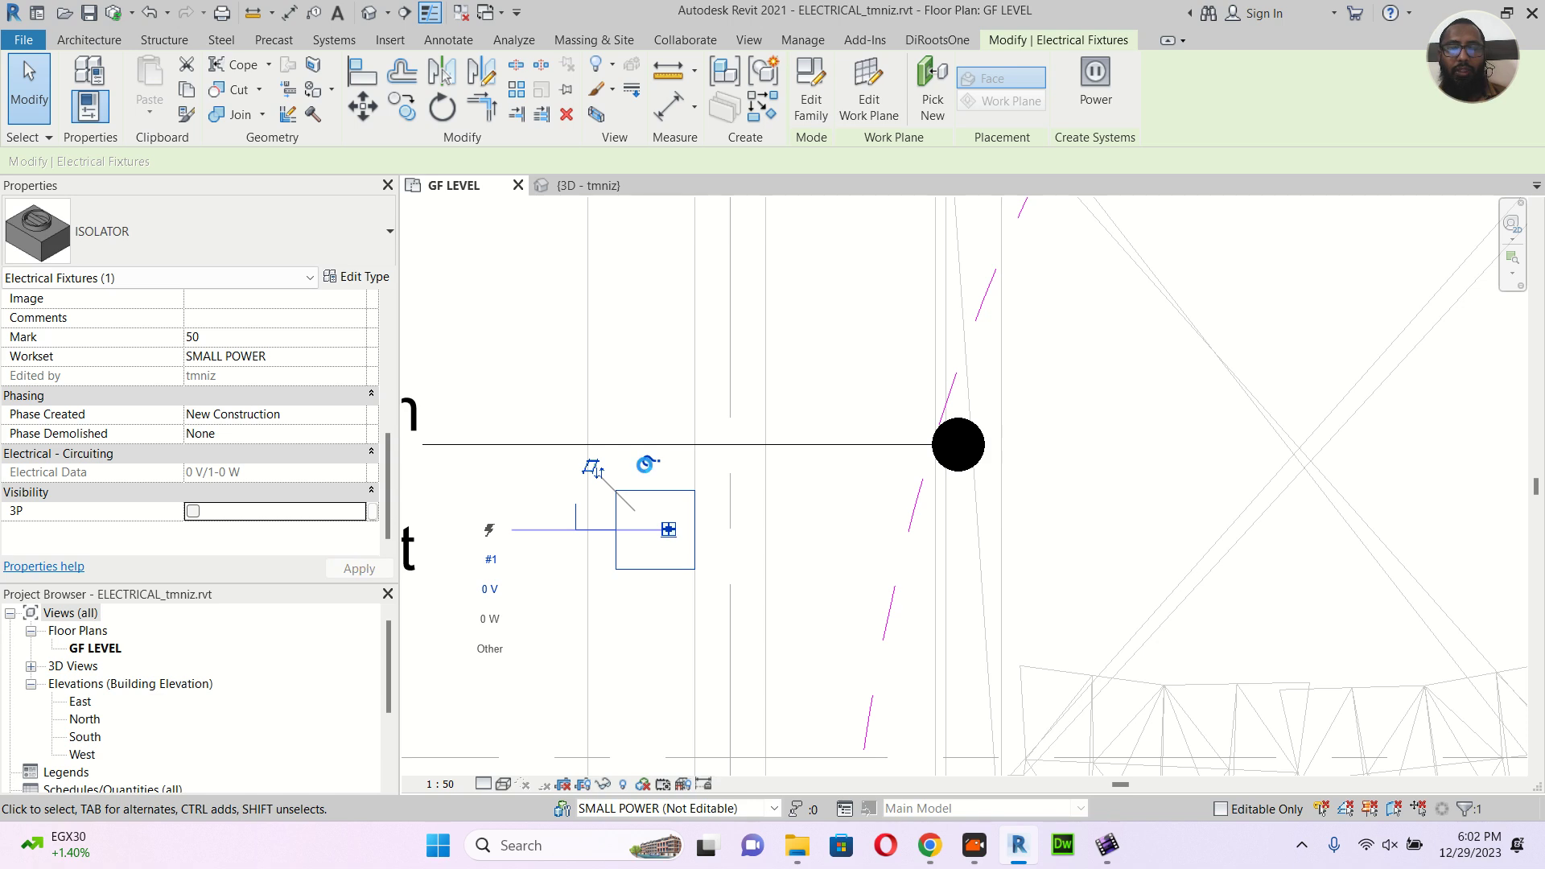
{"action": "left_click", "coordinate": [652, 461]}
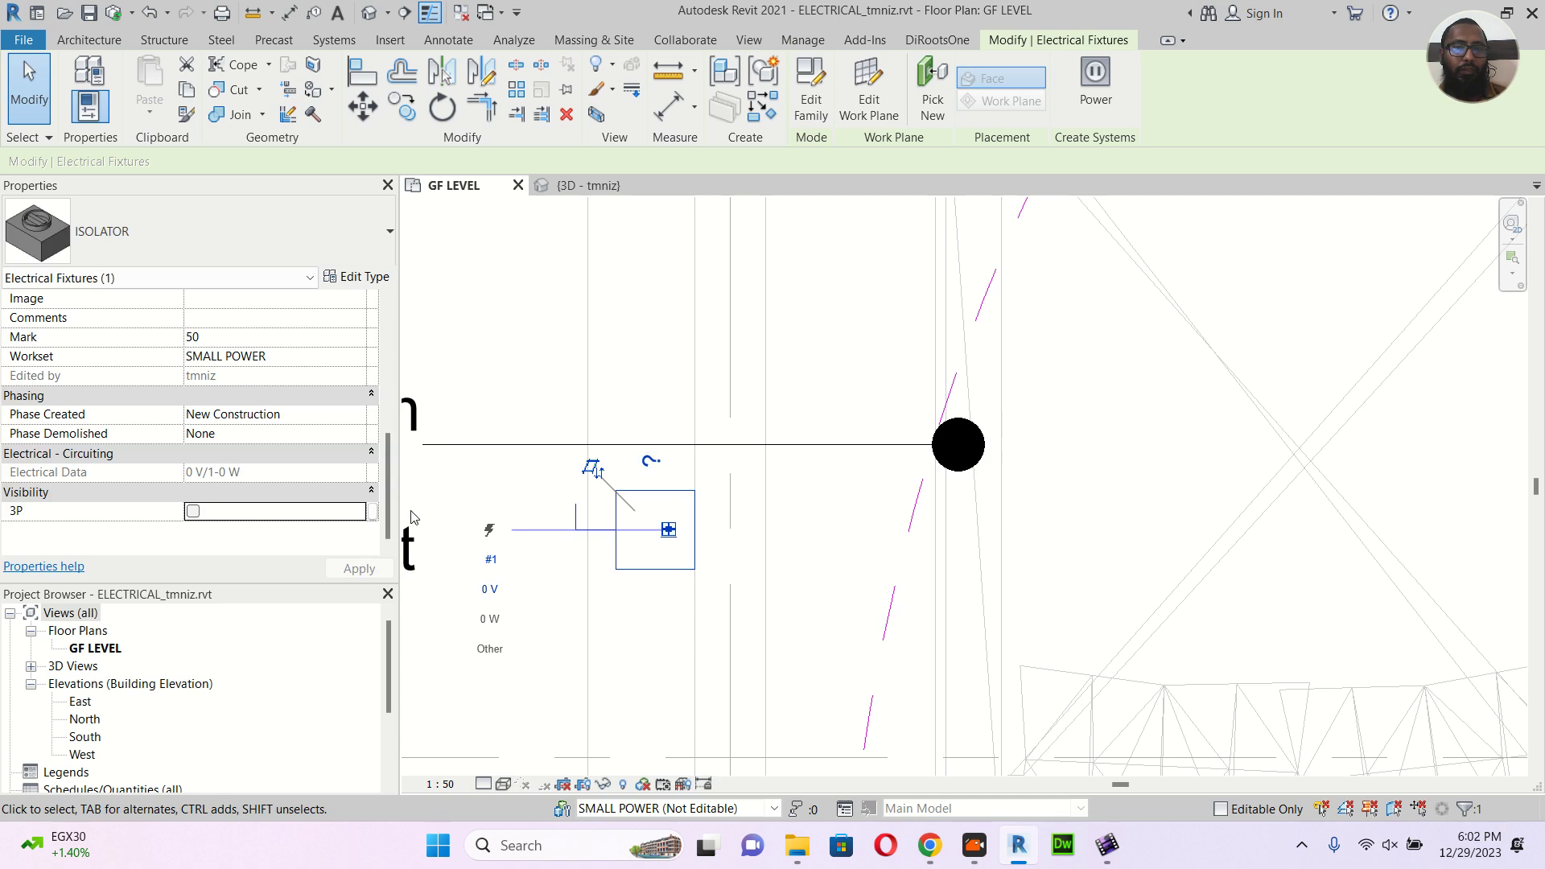
{"action": "left_click", "coordinate": [652, 461]}
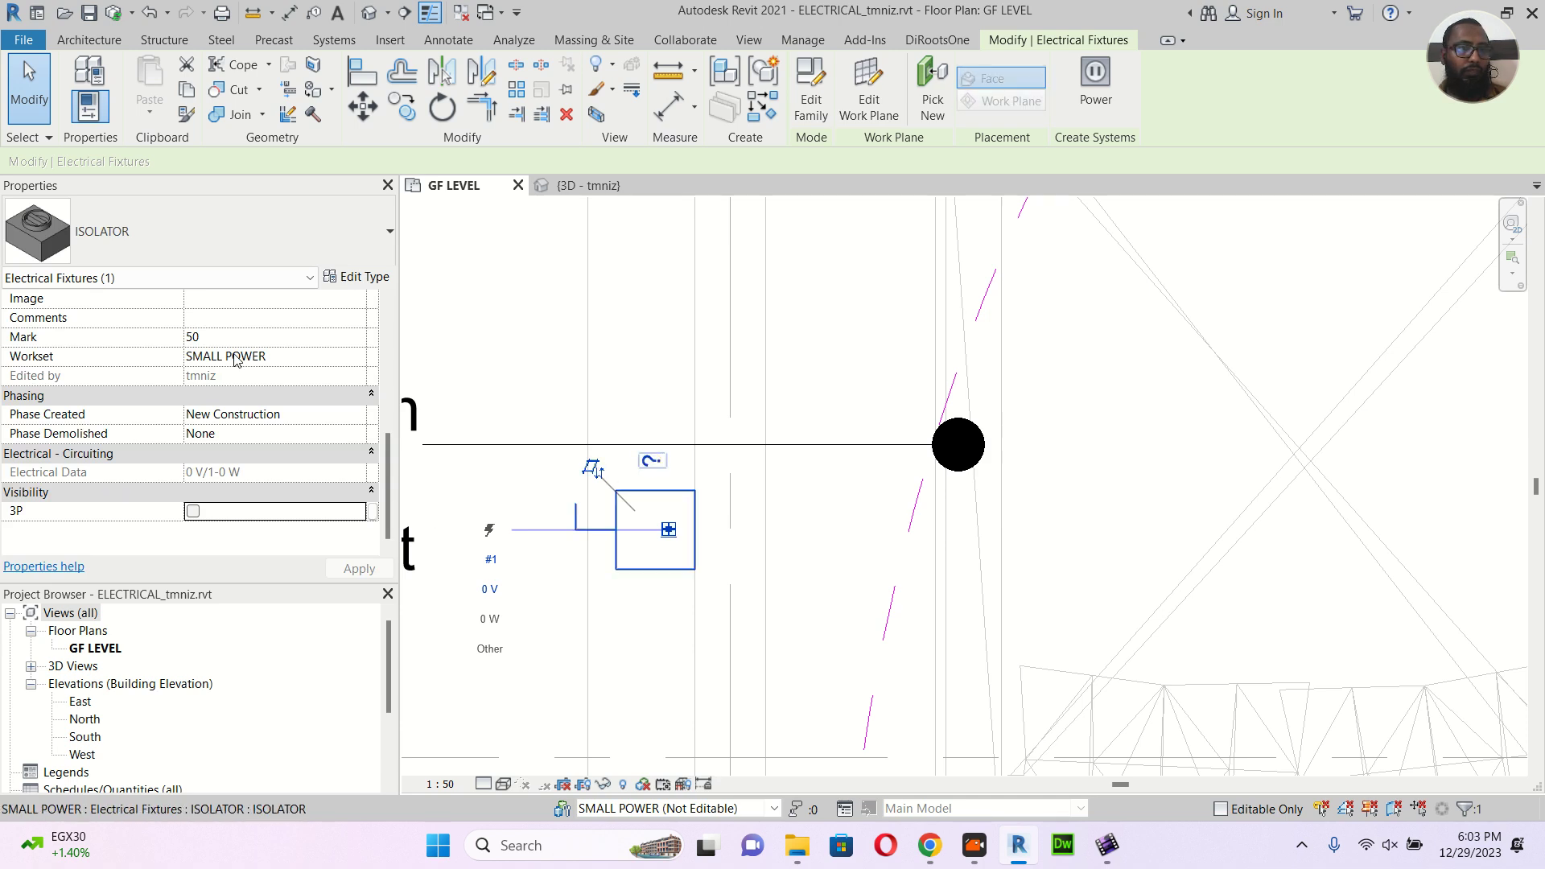
Set the selected isolator's AMP text to 20A/SP/IP65 and apply it
{"action": "scroll", "coordinate": [279, 476], "scroll_direction": "up", "scroll_amount": 2}
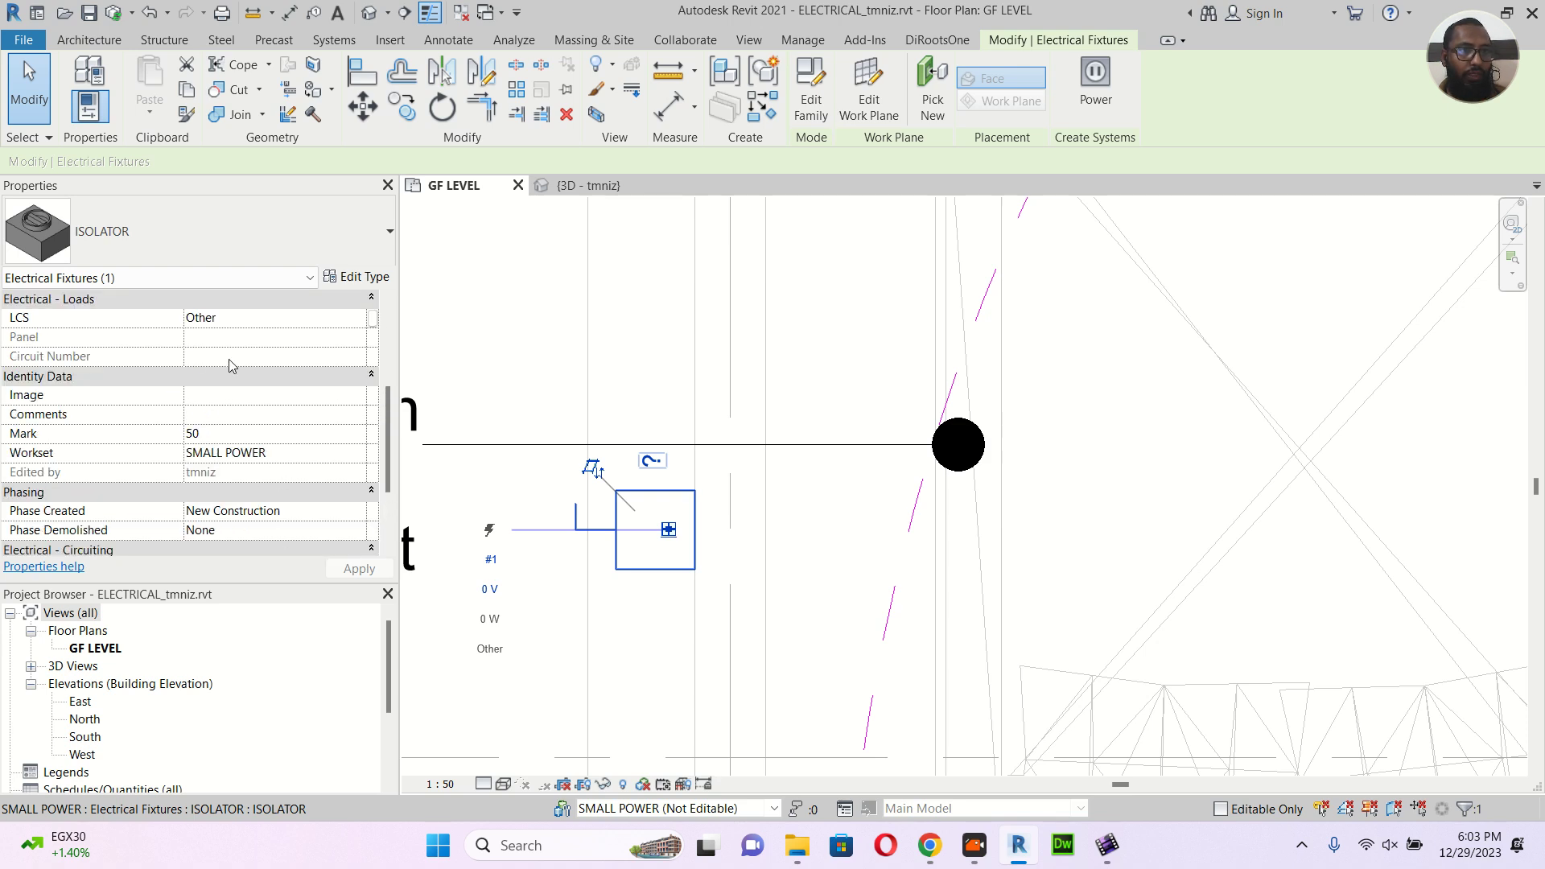
{"action": "scroll", "coordinate": [228, 359], "scroll_direction": "up", "scroll_amount": 4}
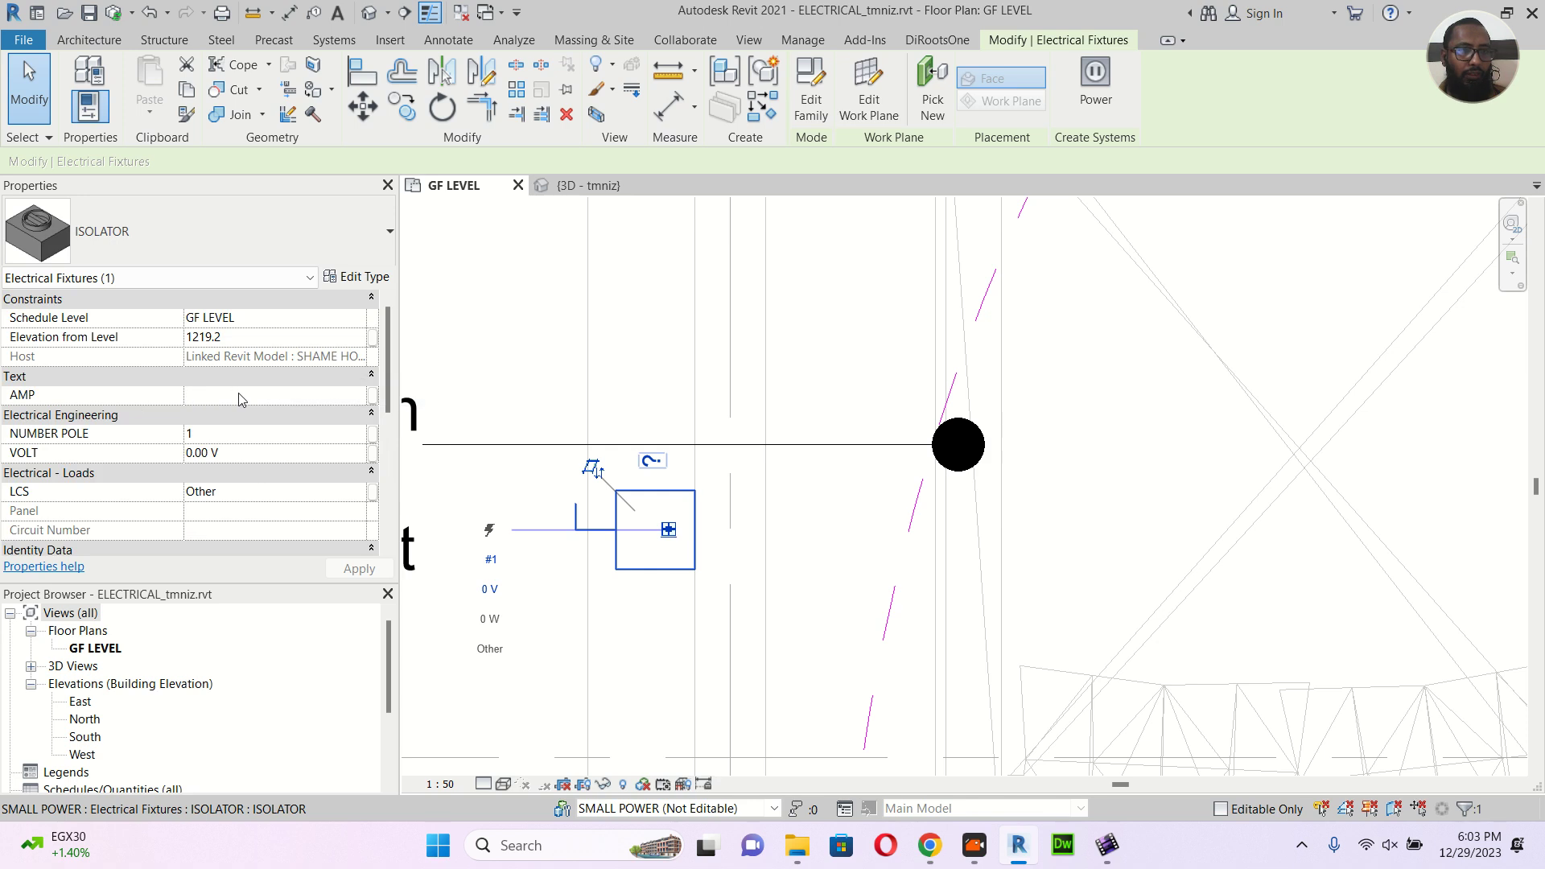
{"action": "left_click", "coordinate": [239, 396]}
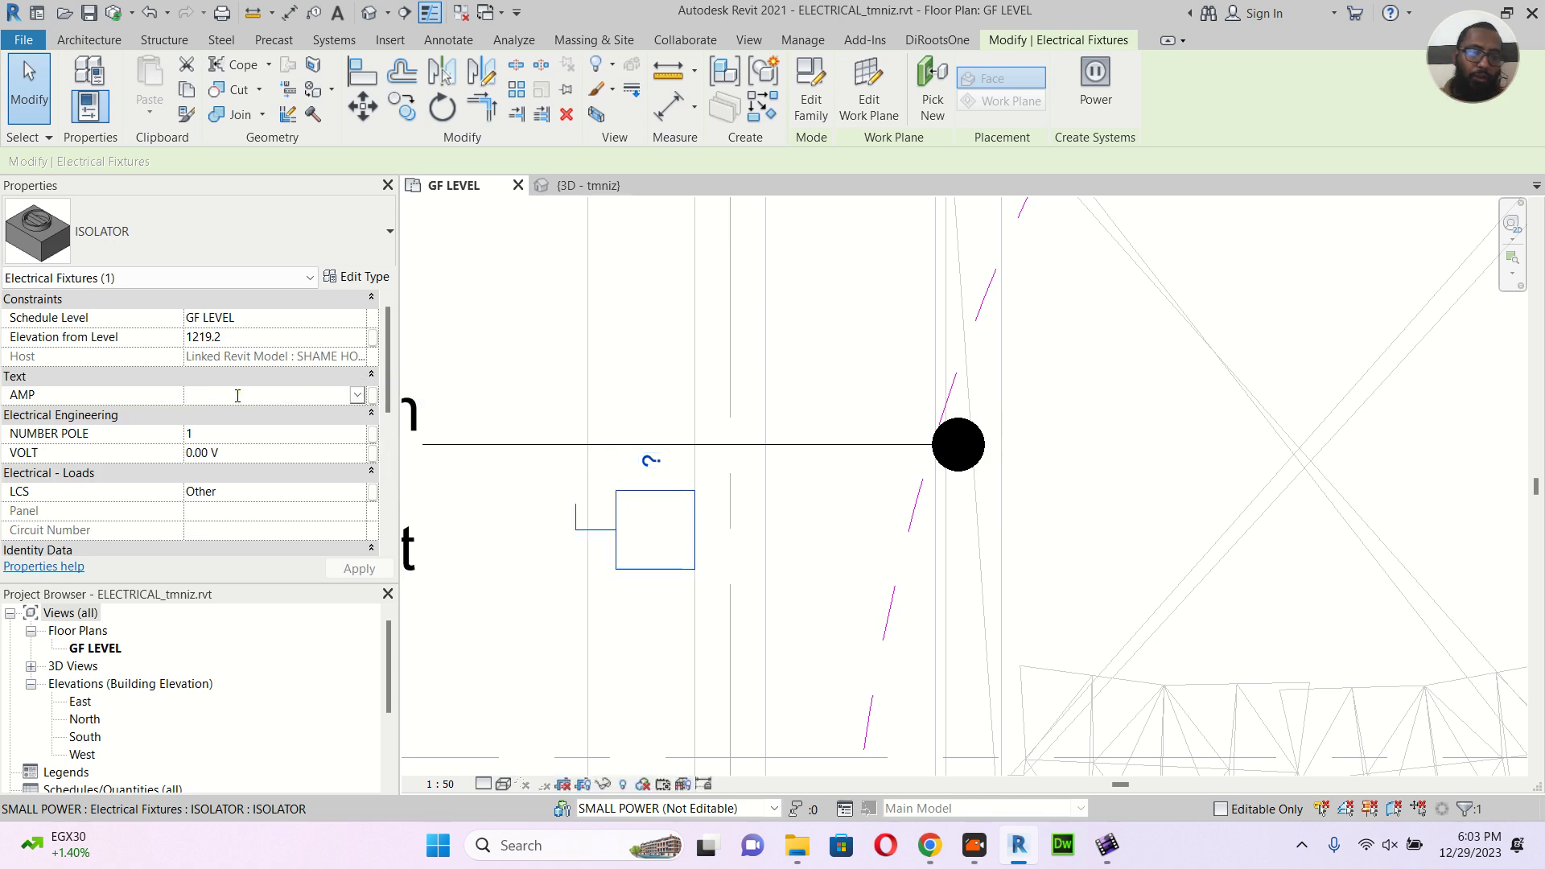
{"action": "type", "text": "20A"}
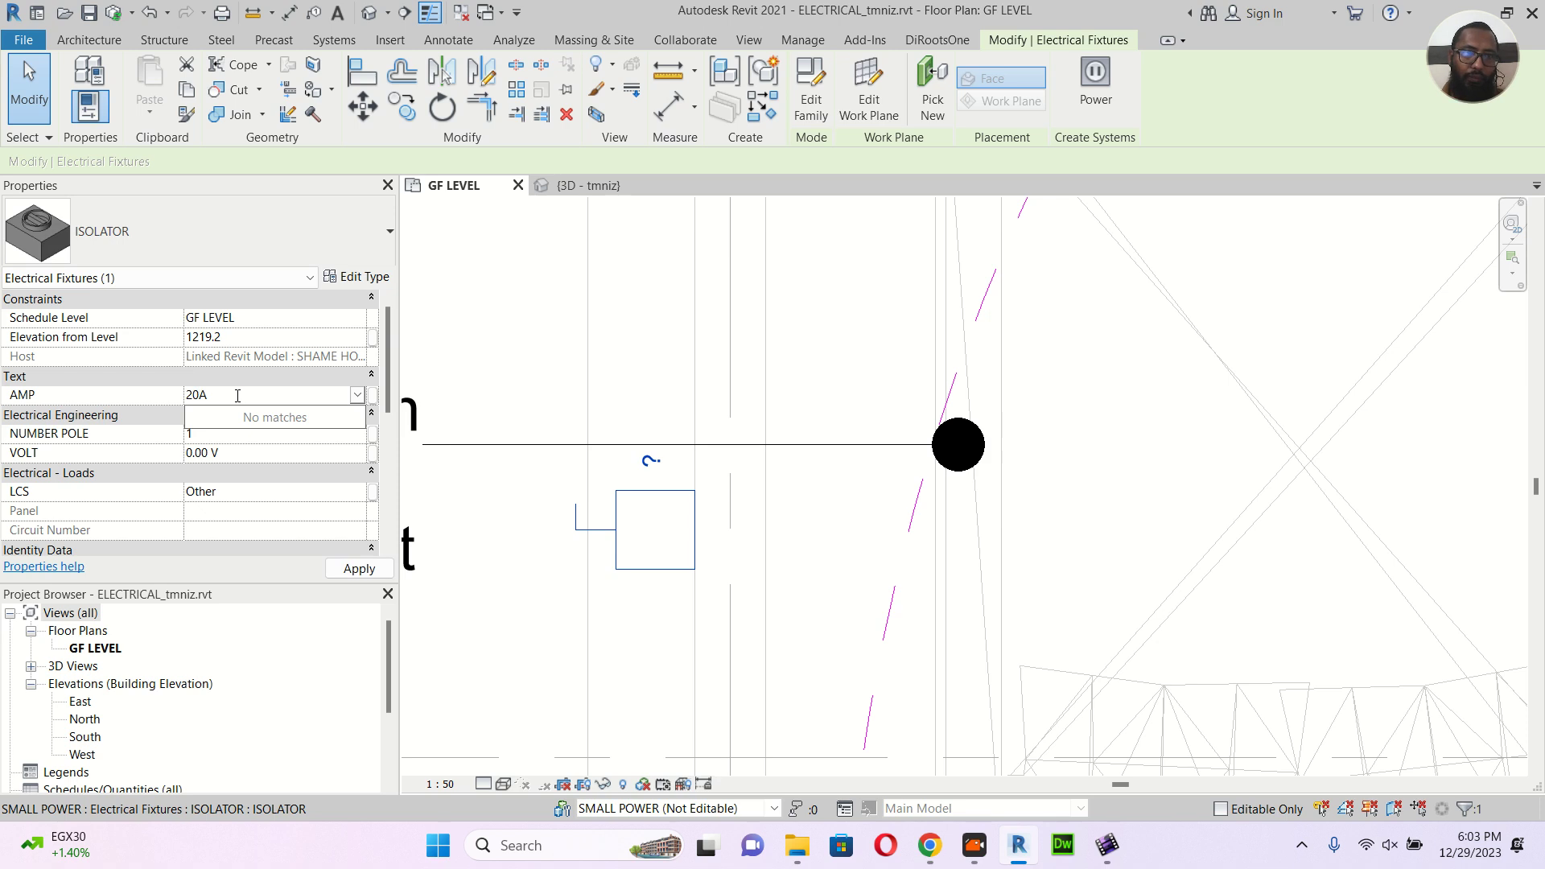
{"action": "type", "text": " S"}
{"action": "type", "text": "65"}
{"action": "key", "text": "Return"}
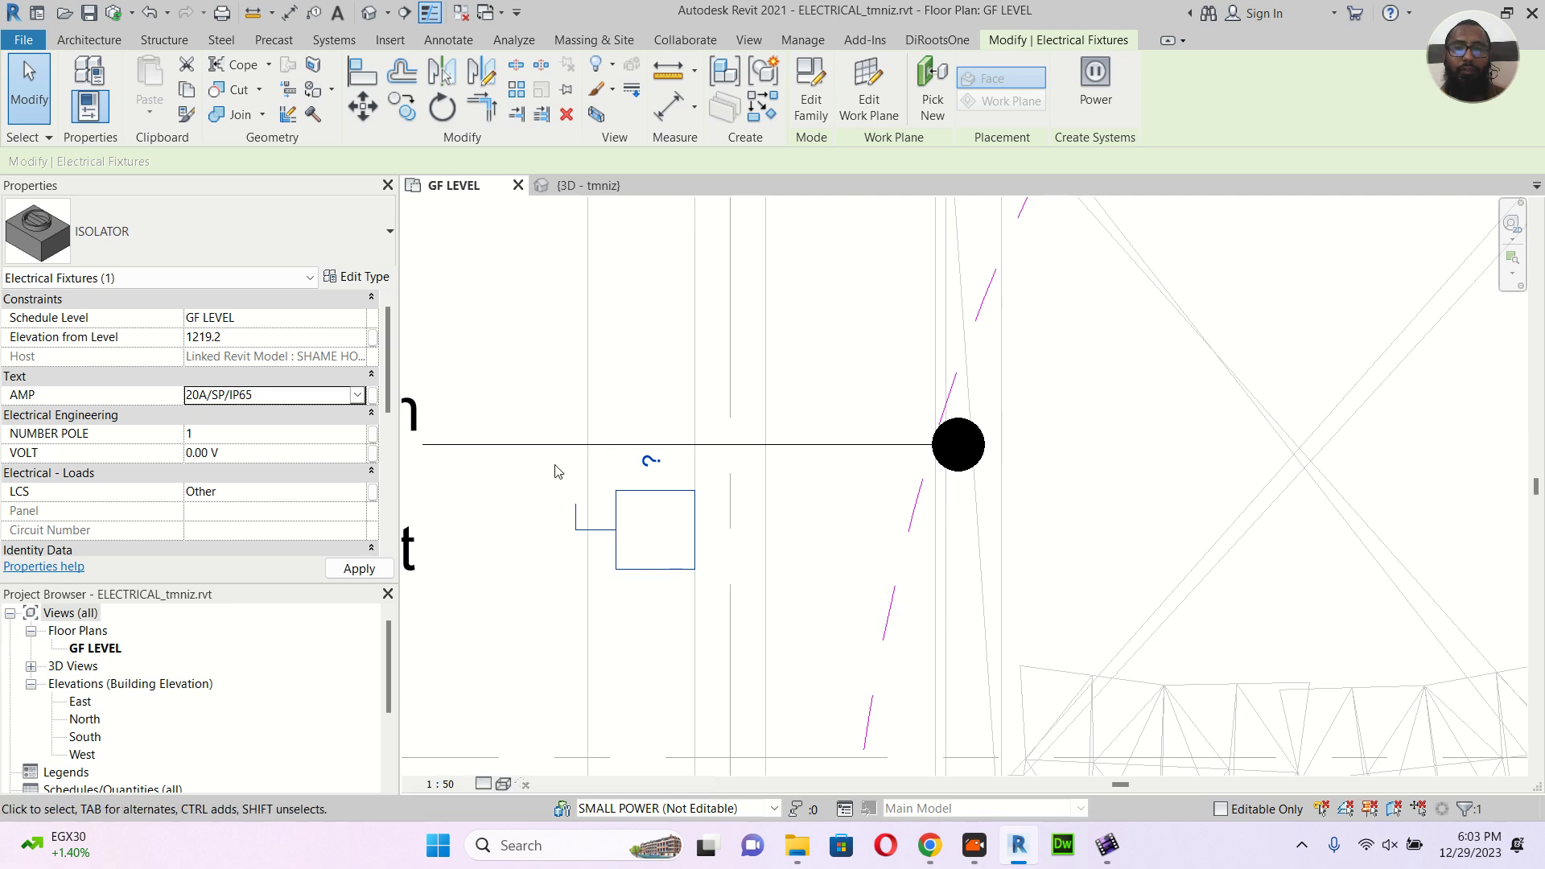
{"action": "left_click", "coordinate": [350, 577]}
{"action": "left_click", "coordinate": [348, 571]}
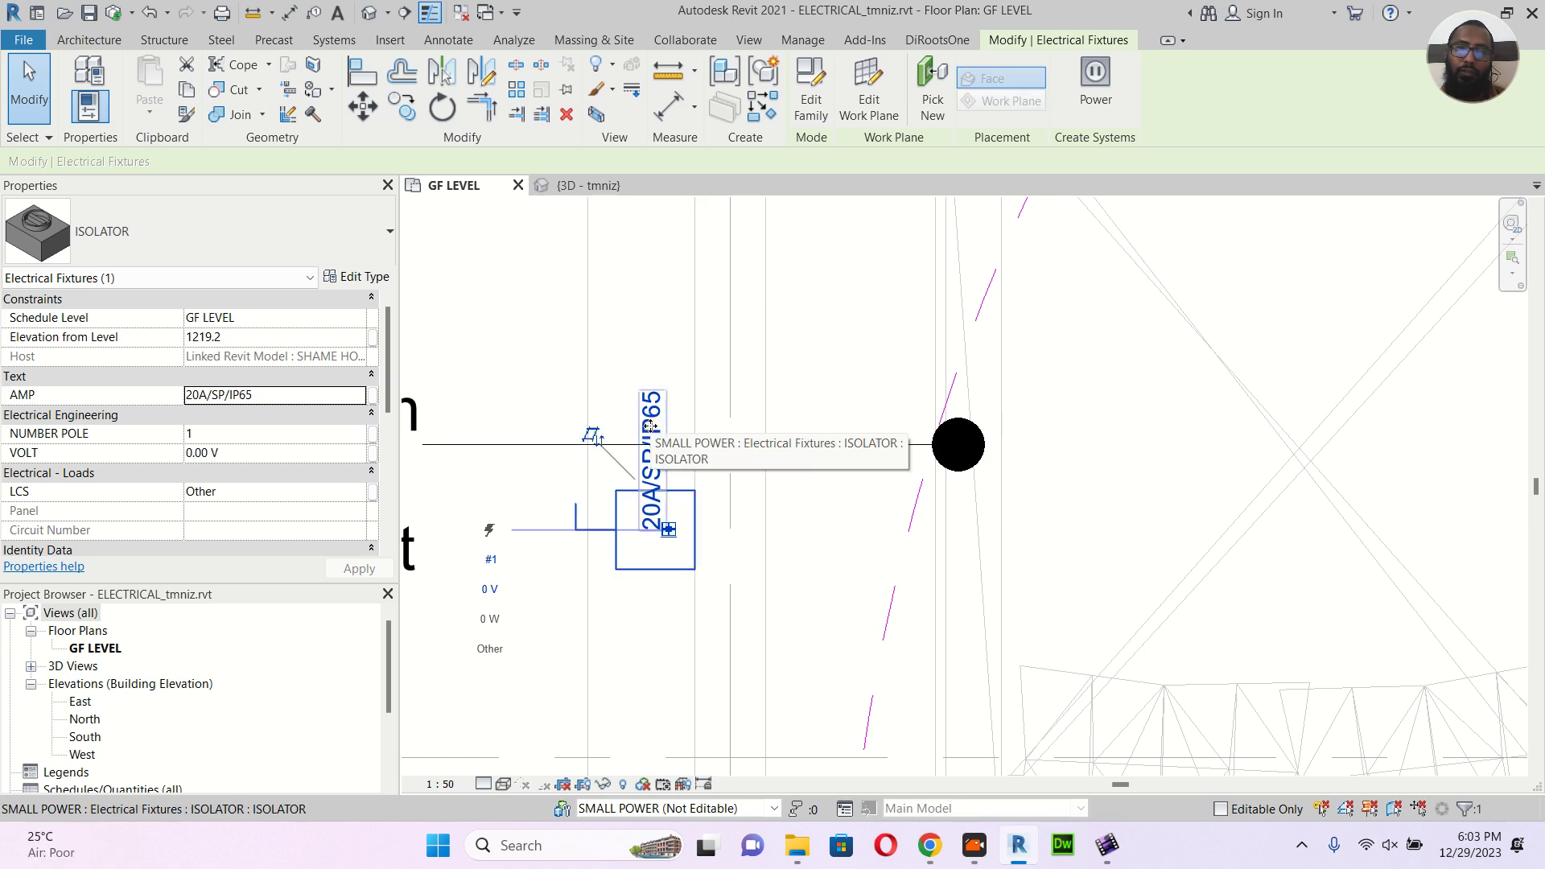
Open the isolator family for editing and select the nested annotation symbol in its Ref. Level floor plan
{"action": "left_click", "coordinate": [680, 489]}
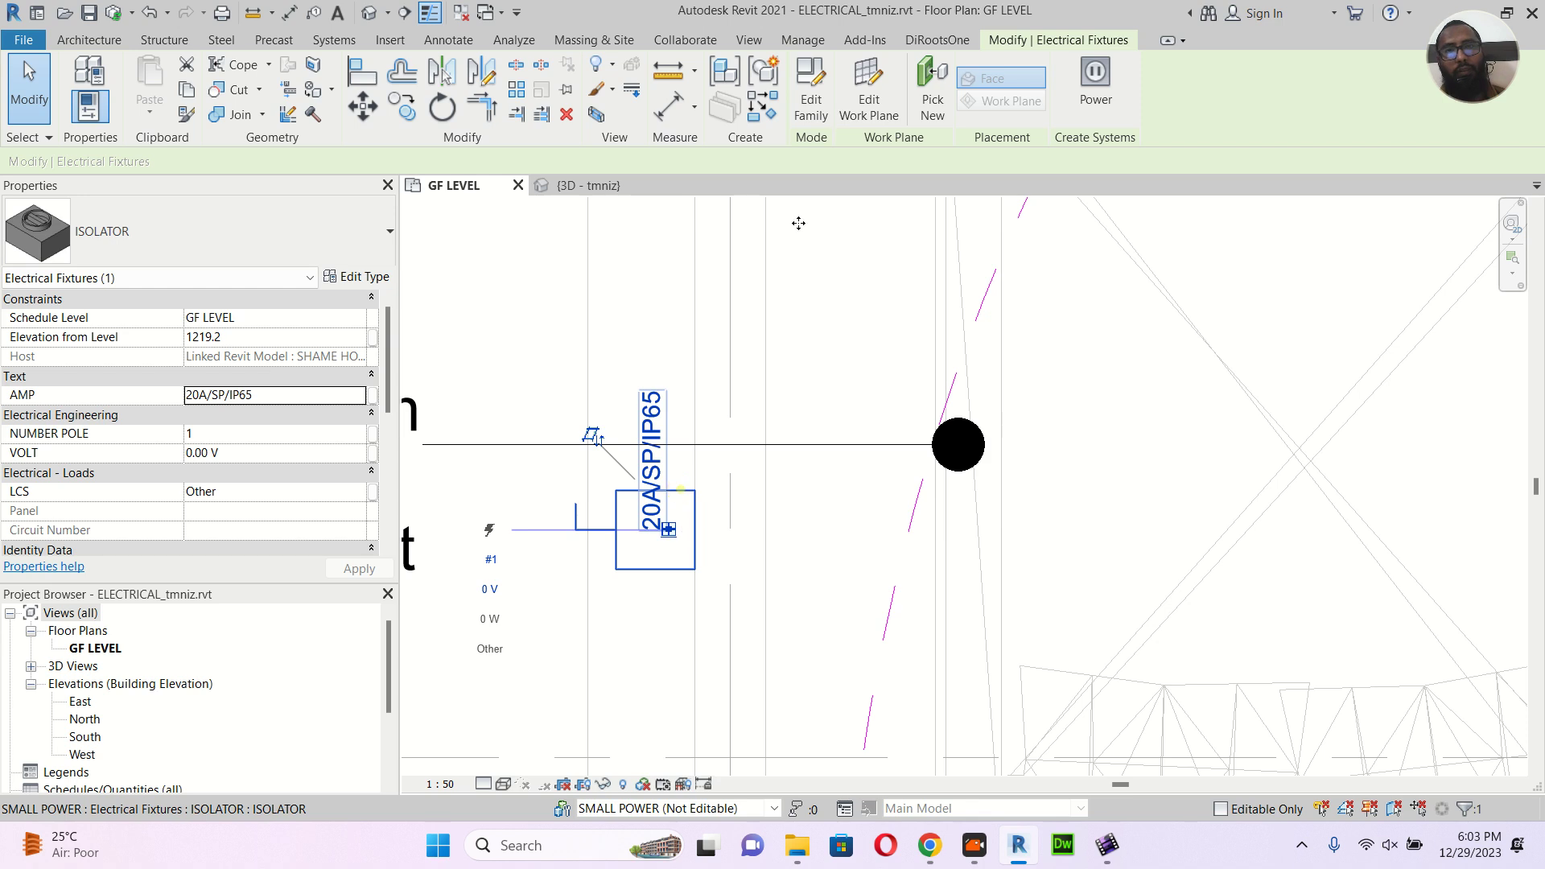
{"action": "left_click", "coordinate": [810, 100]}
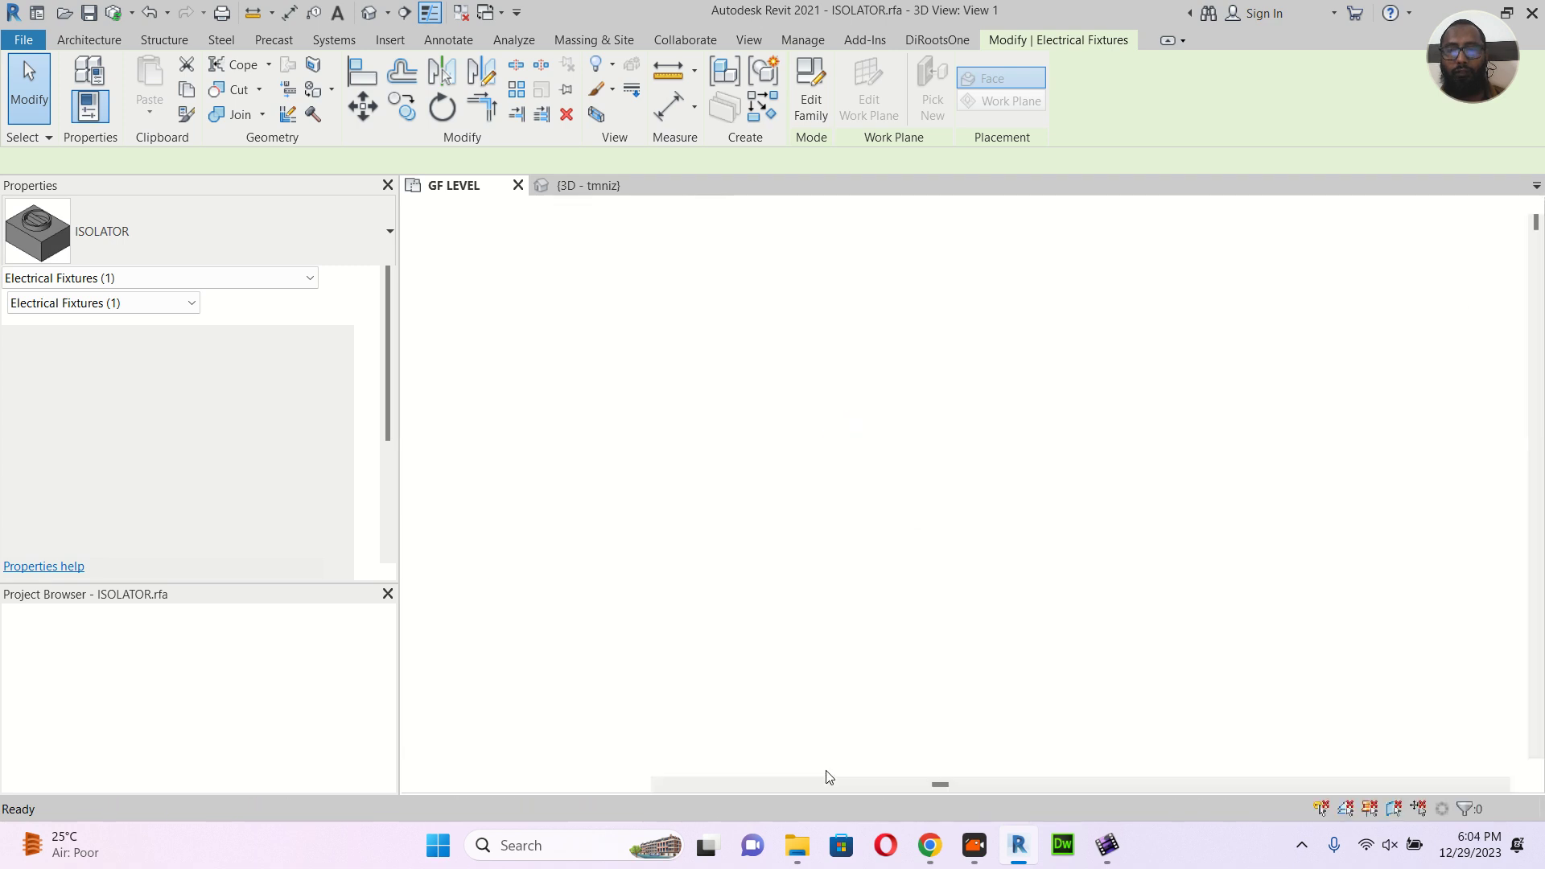
{"action": "left_click", "coordinate": [24, 62]}
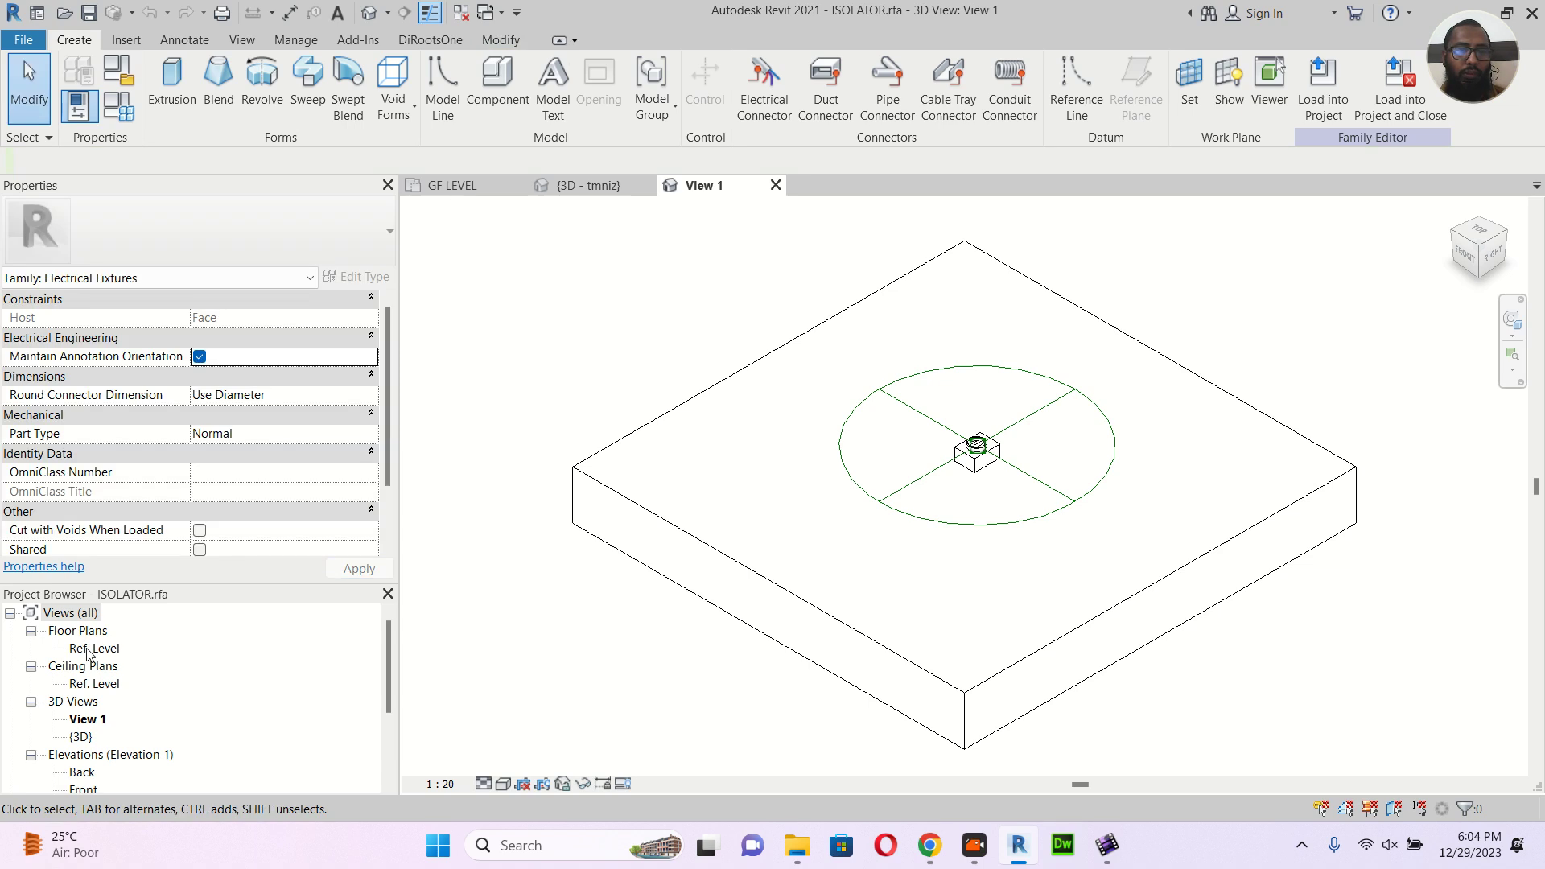
{"action": "double_click", "coordinate": [87, 649]}
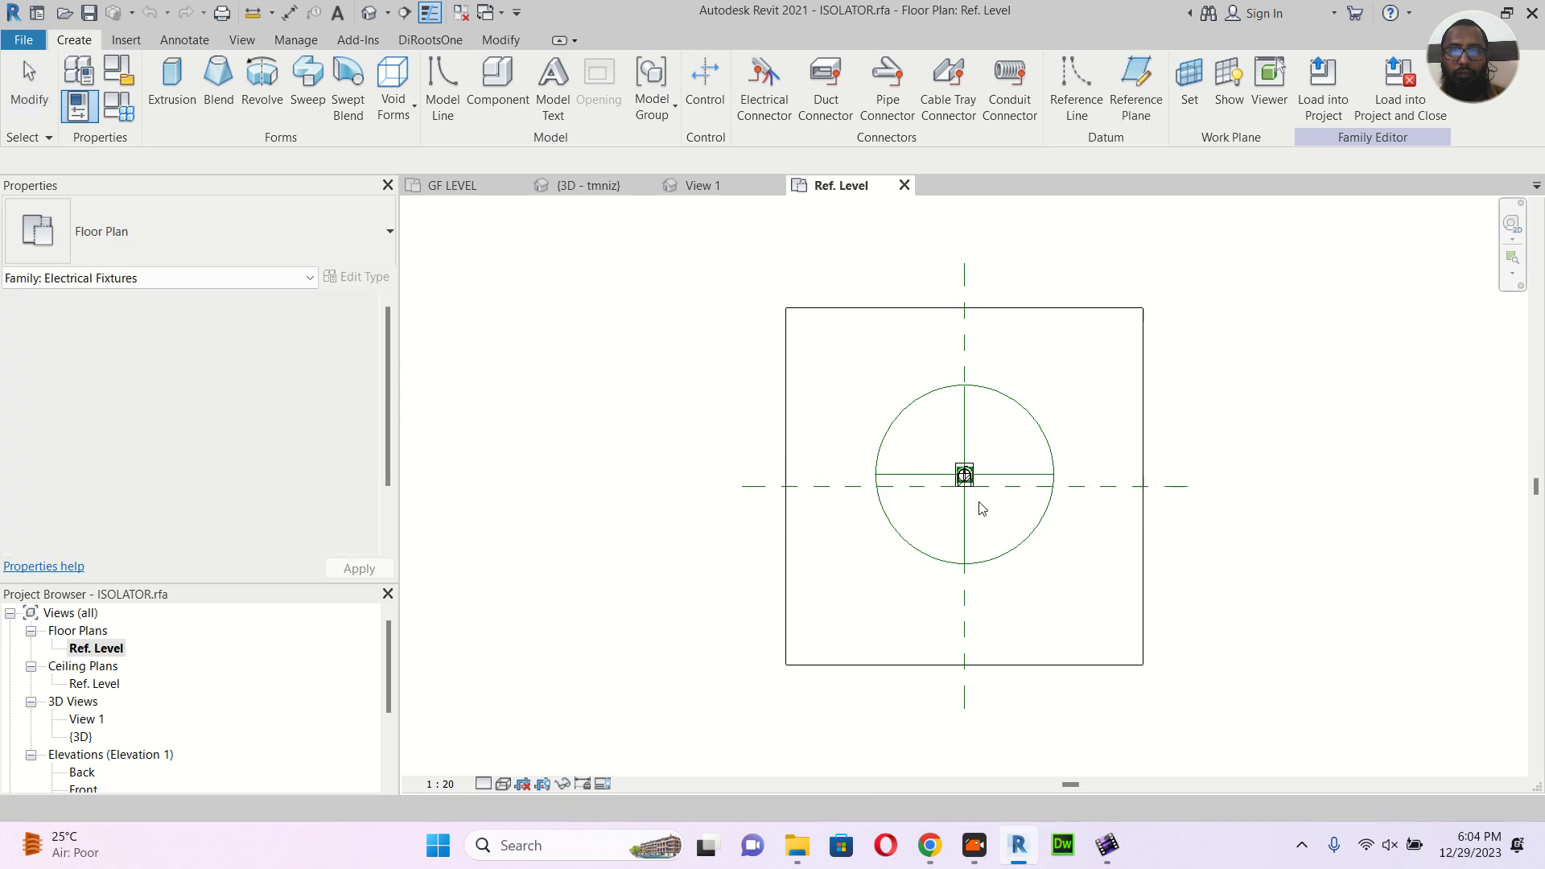
{"action": "scroll", "coordinate": [978, 498], "scroll_direction": "up", "scroll_amount": 5}
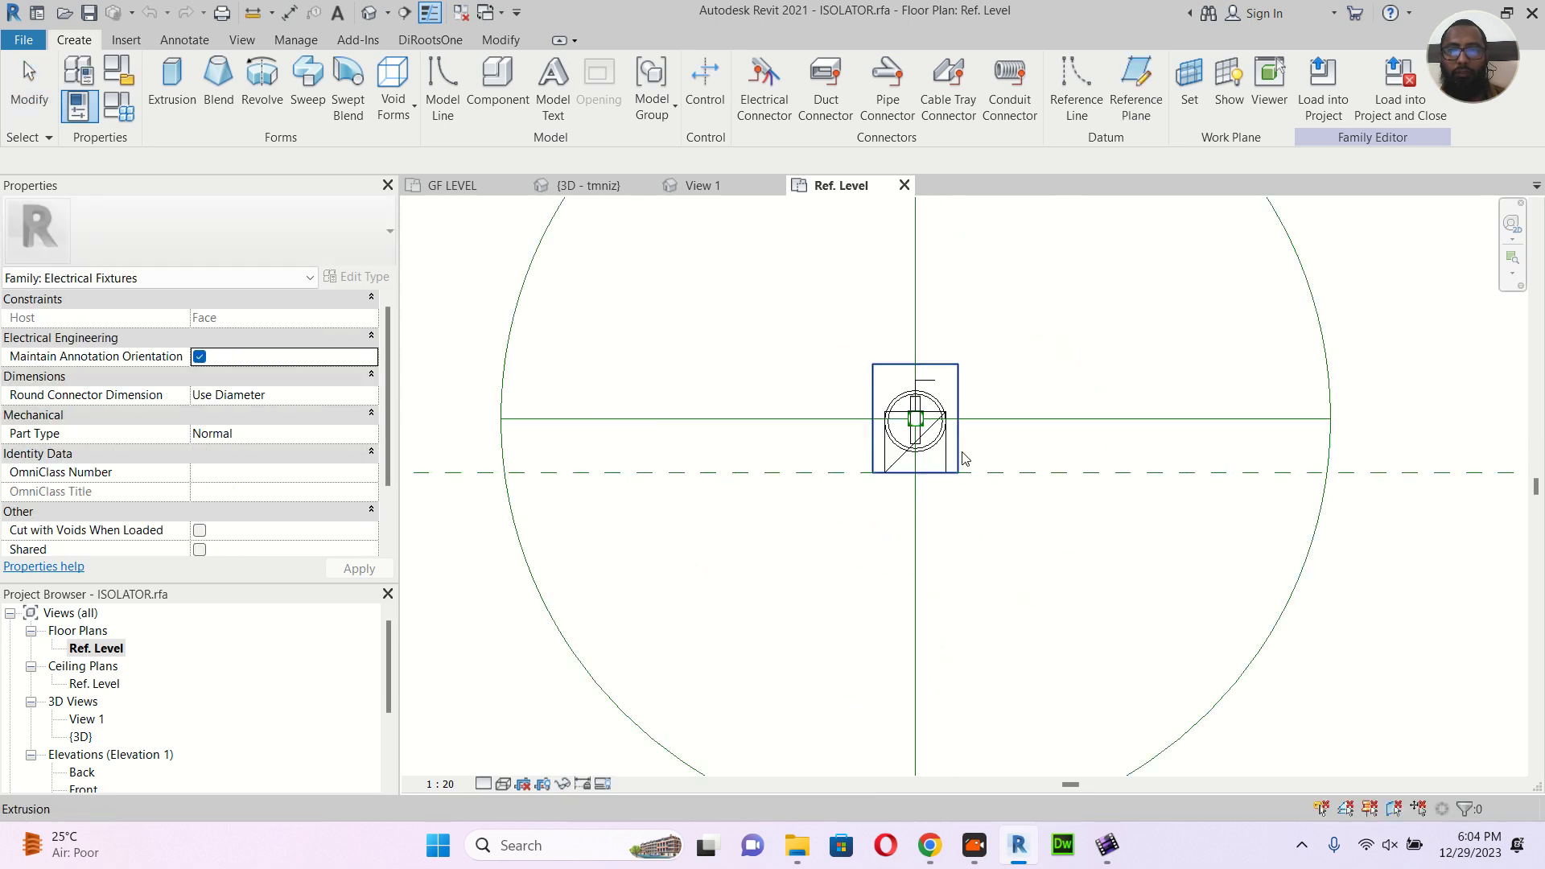
{"action": "scroll", "coordinate": [957, 455], "scroll_direction": "up", "scroll_amount": 2}
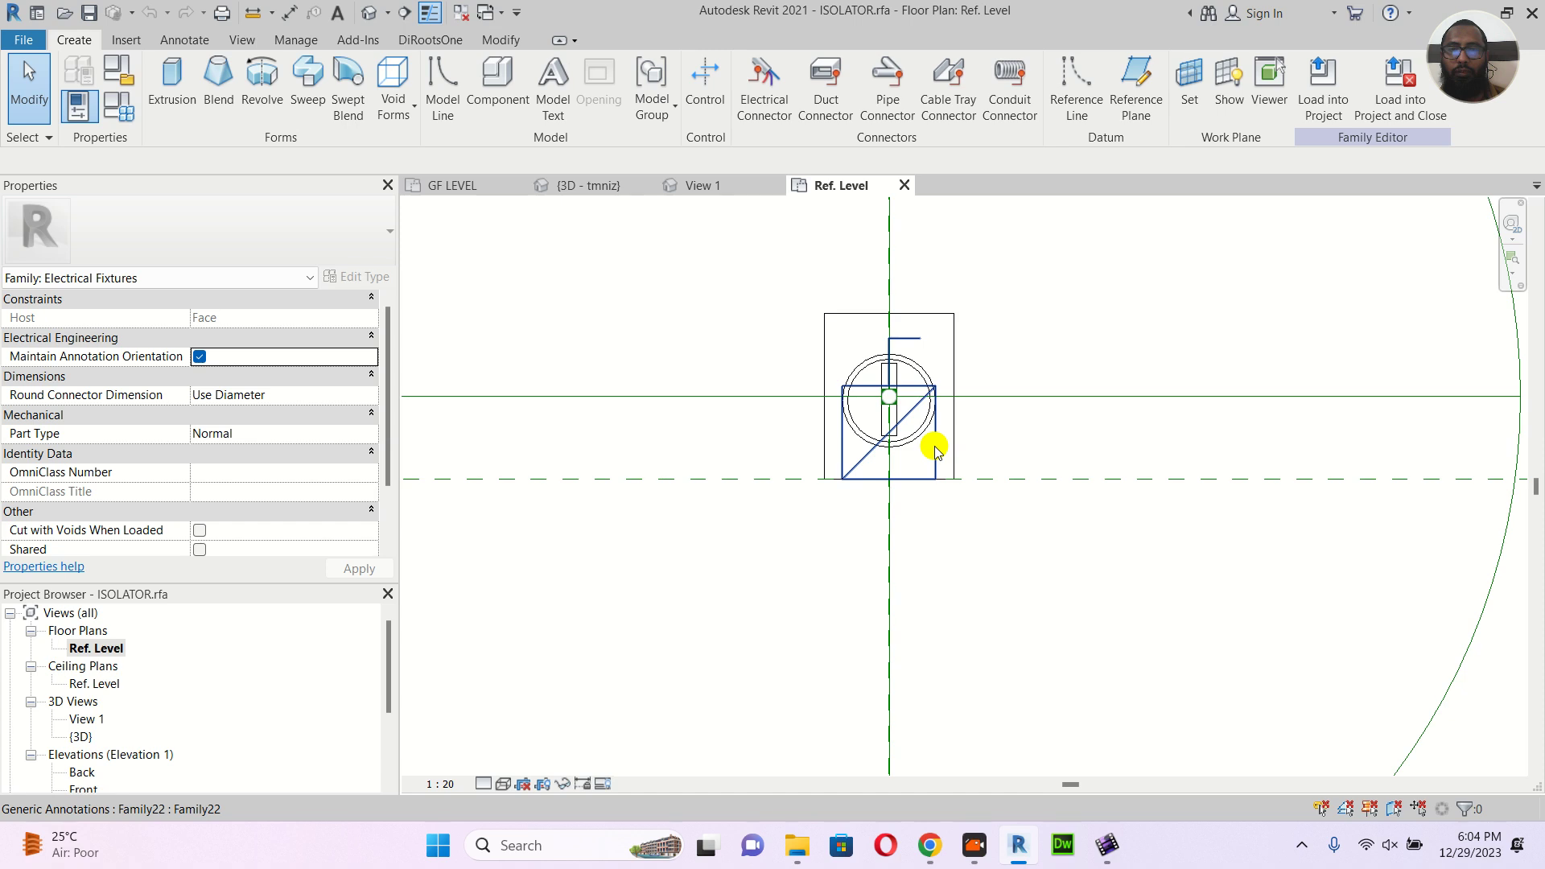
{"action": "left_click", "coordinate": [936, 452]}
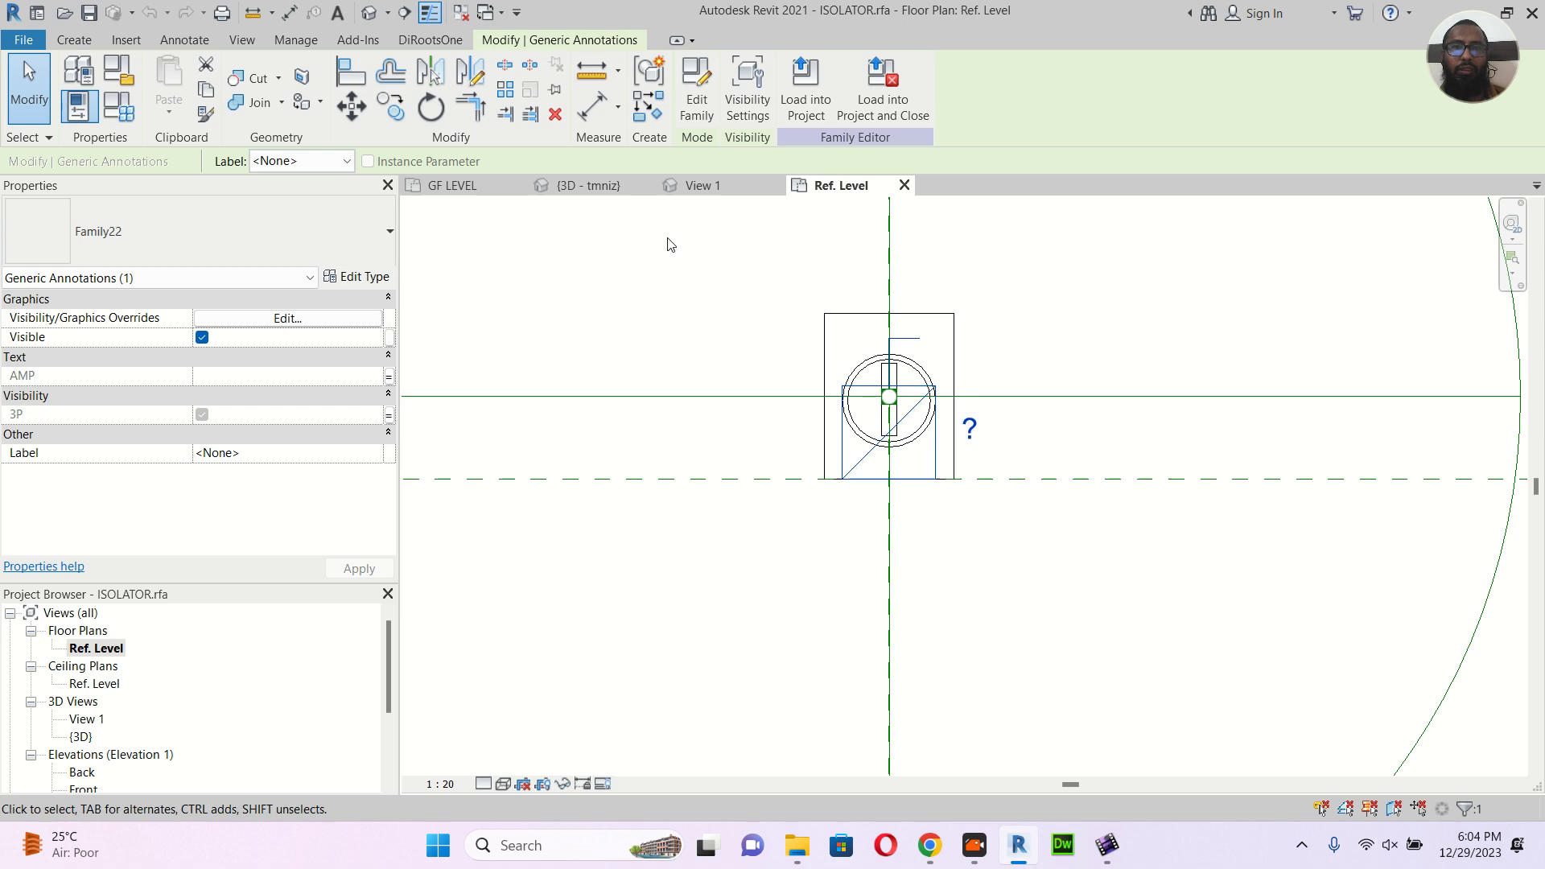
Return to the project's GF LEVEL plan and change the isolator's AMP text to "20A/SP /IP65", with a space before the last slash
{"action": "left_click", "coordinate": [566, 186]}
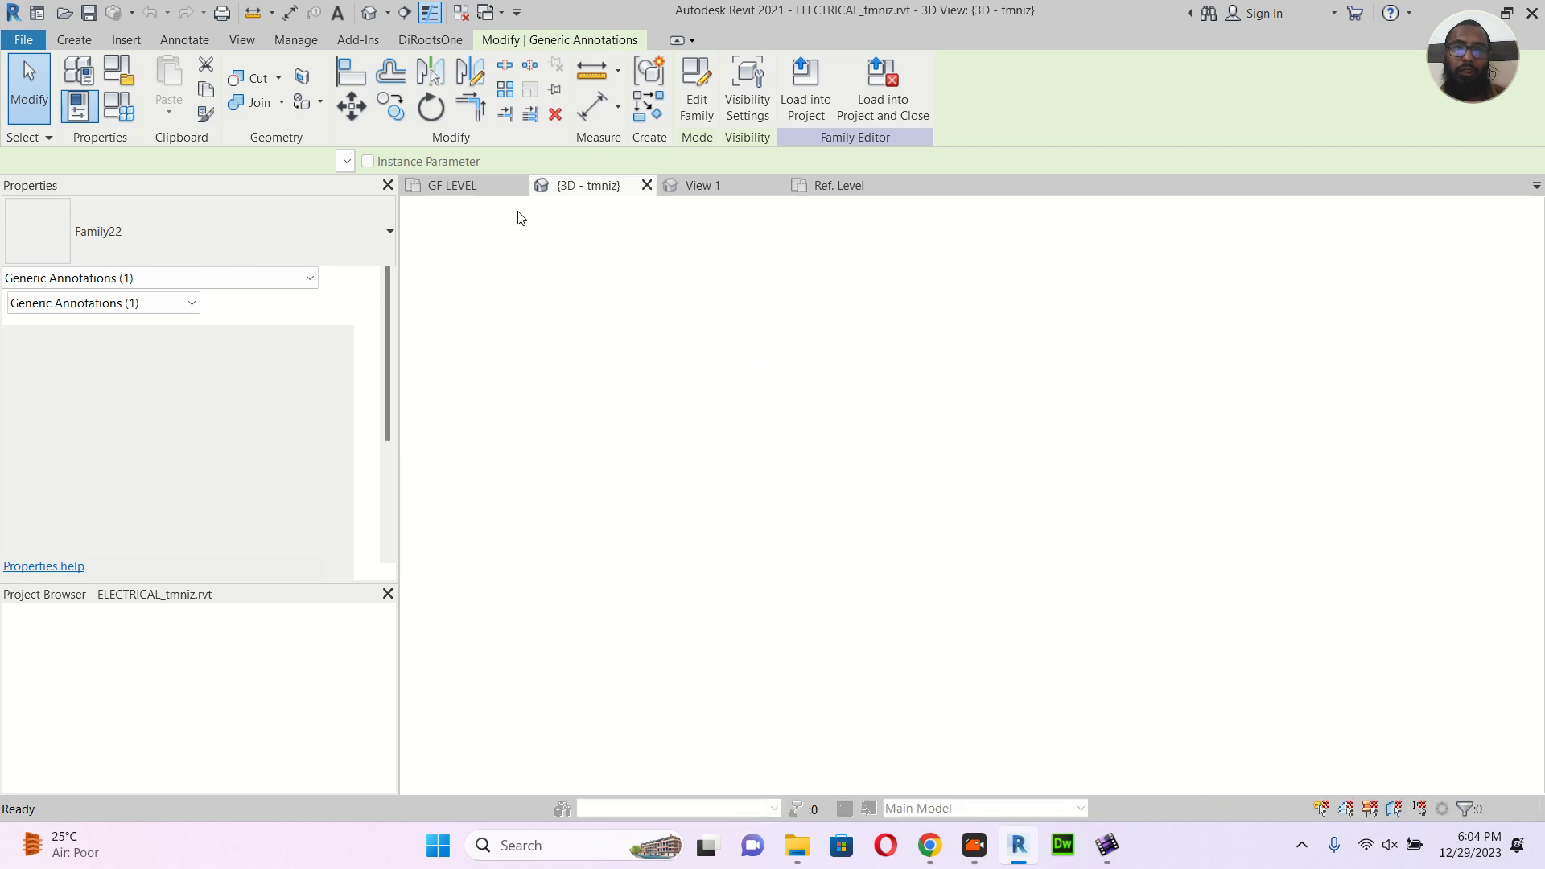
{"action": "left_click", "coordinate": [475, 192]}
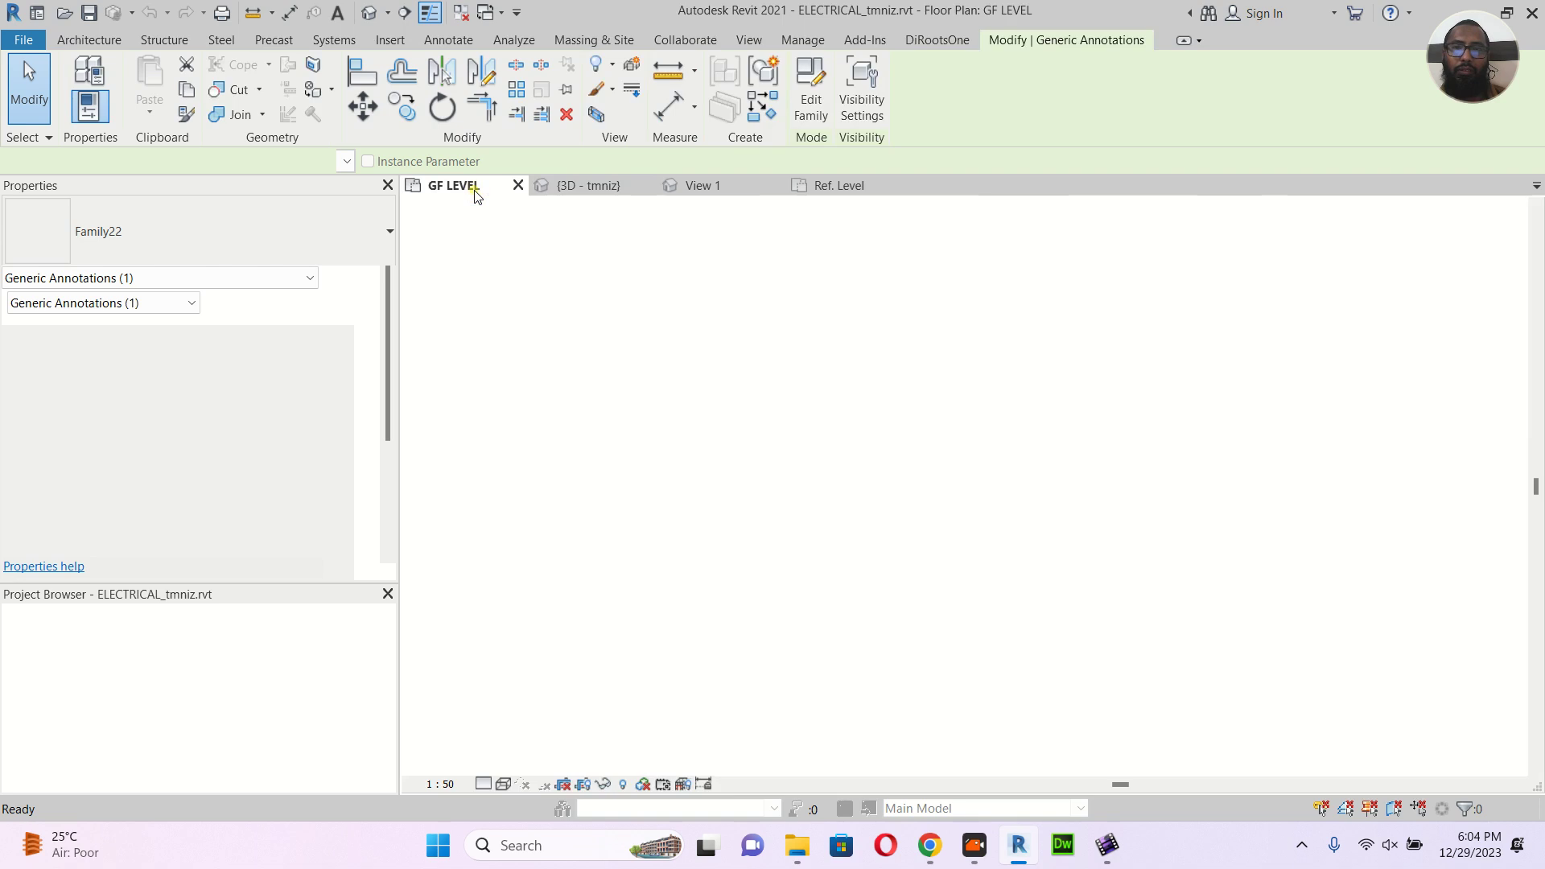
{"action": "left_click", "coordinate": [653, 442]}
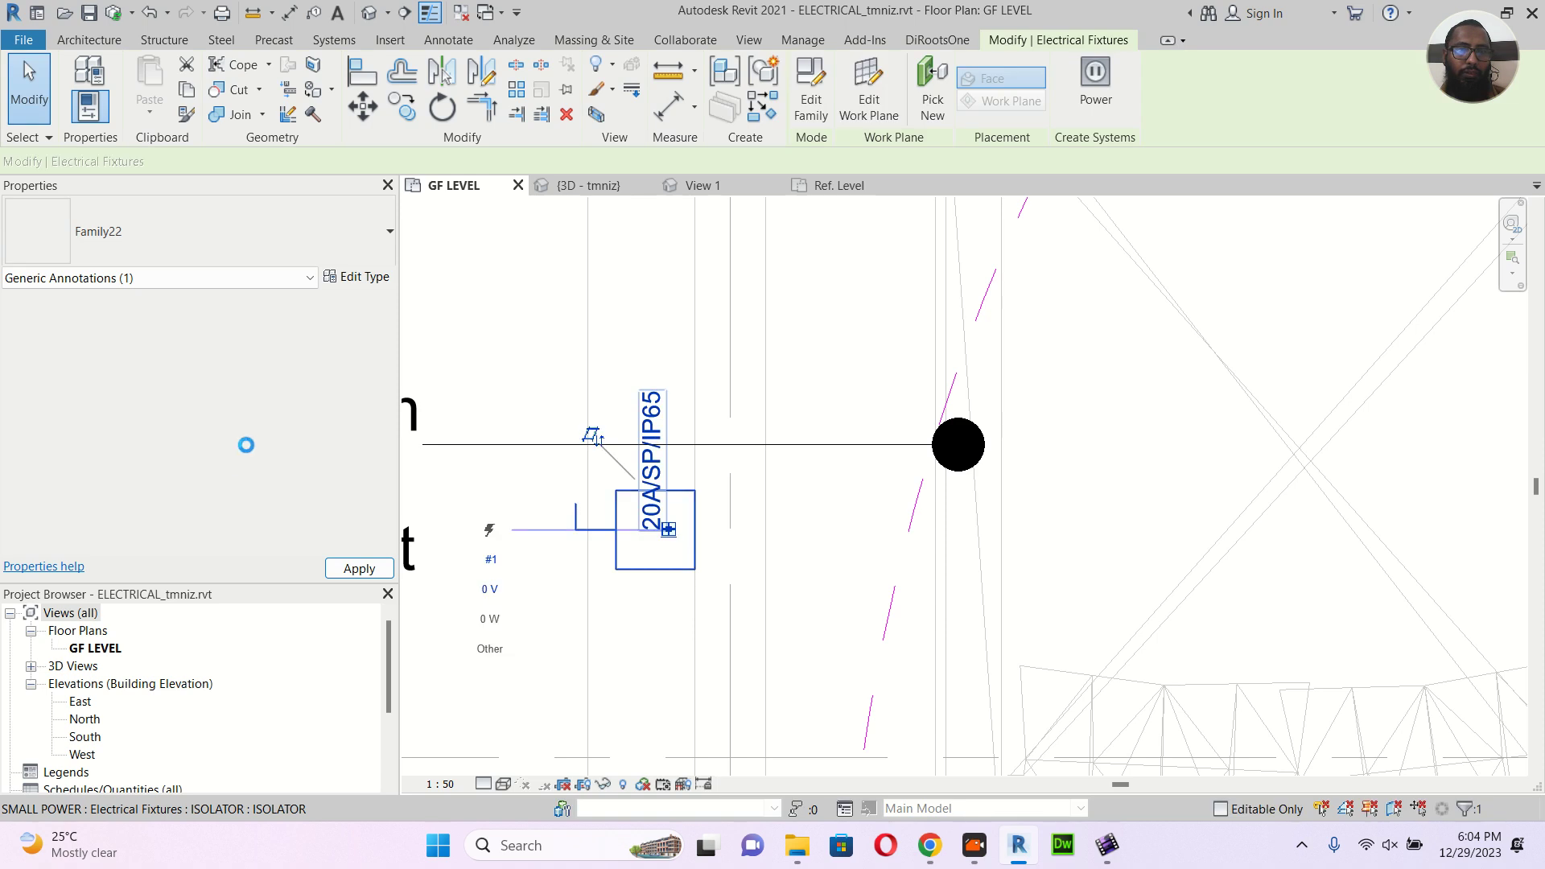
{"action": "left_click", "coordinate": [232, 398]}
{"action": "left_click", "coordinate": [229, 394]}
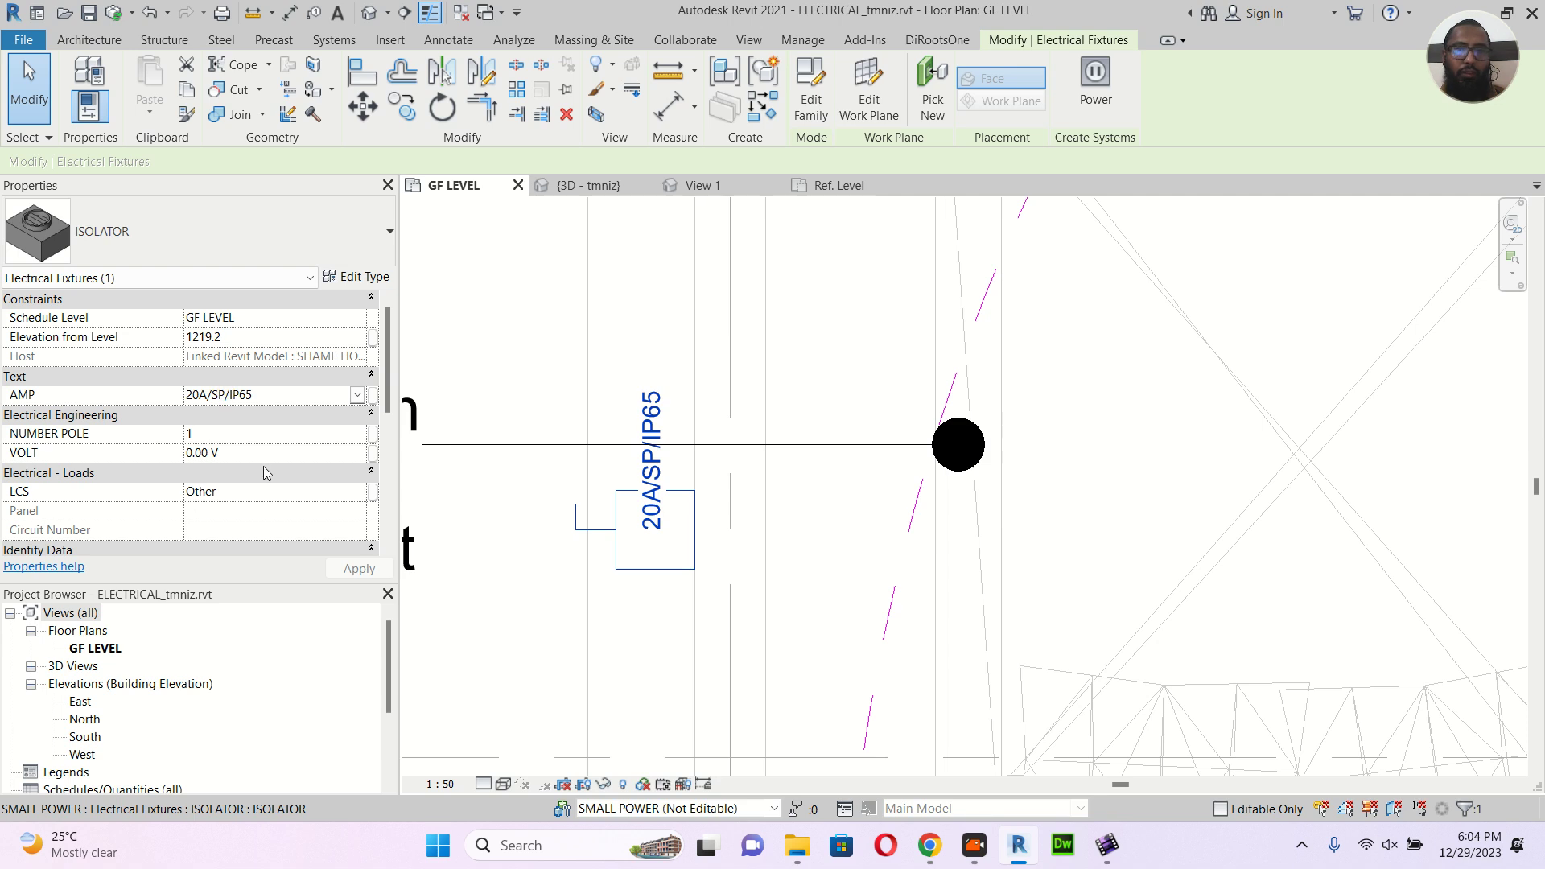
{"action": "key", "text": "Return"}
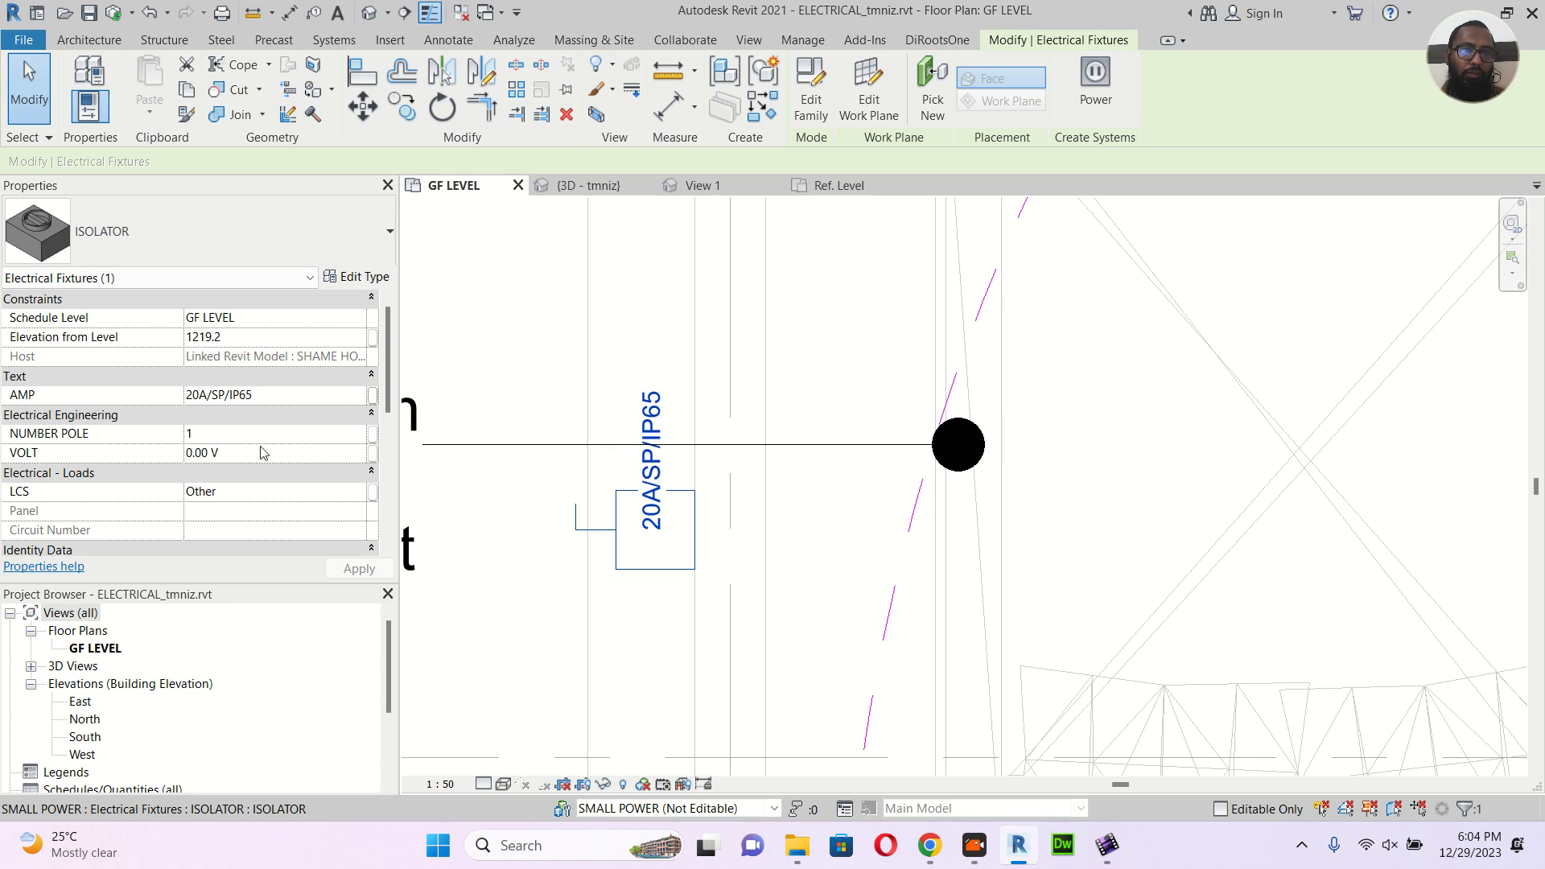
{"action": "left_click", "coordinate": [228, 395]}
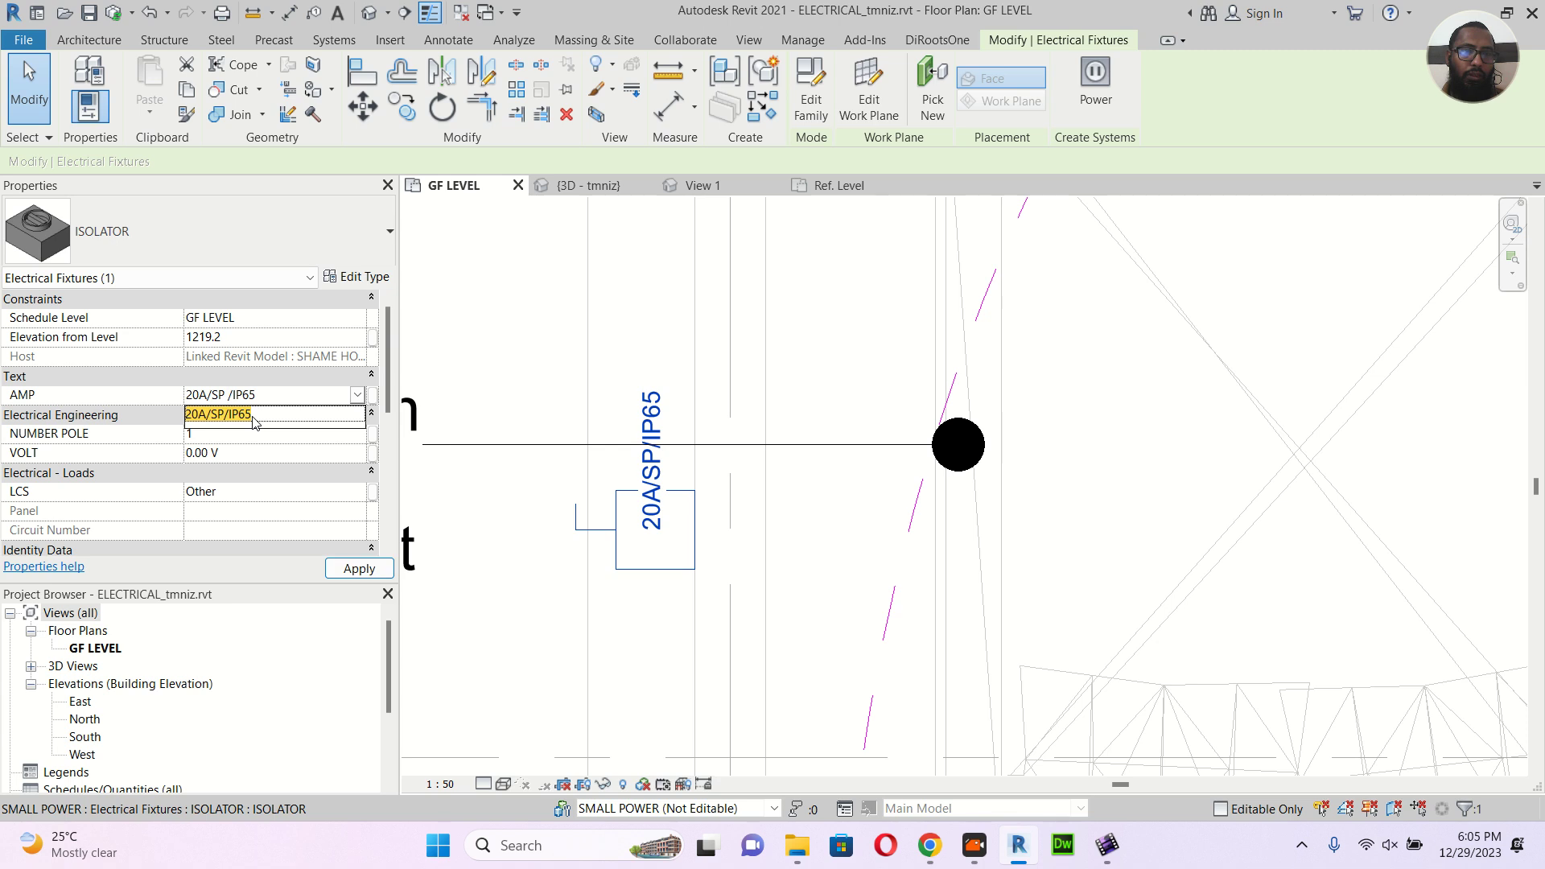
{"action": "left_click", "coordinate": [355, 568]}
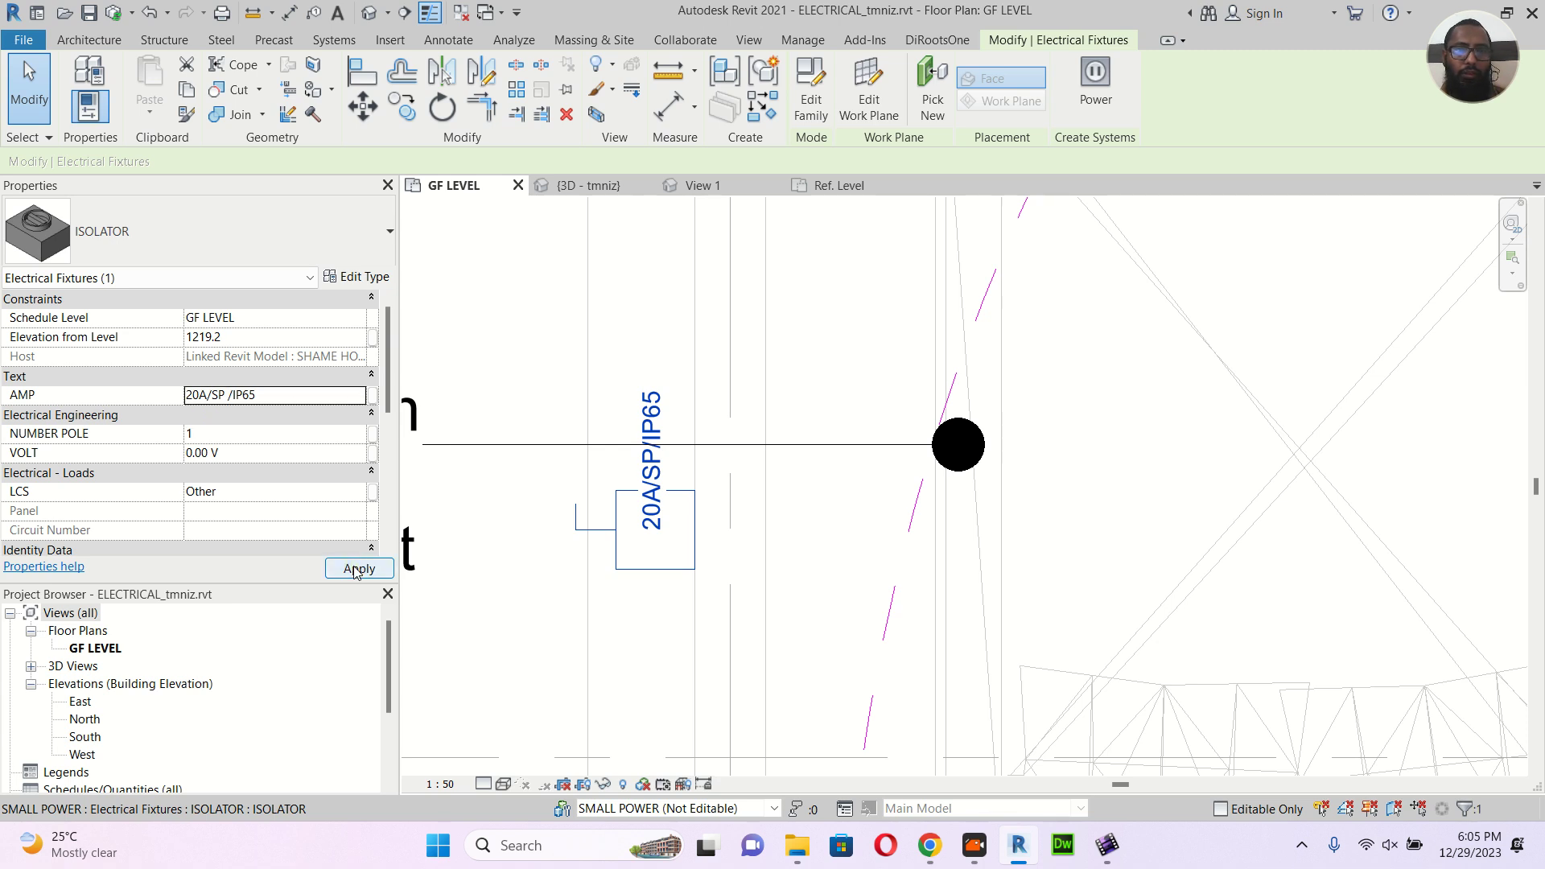
{"action": "left_click", "coordinate": [355, 569]}
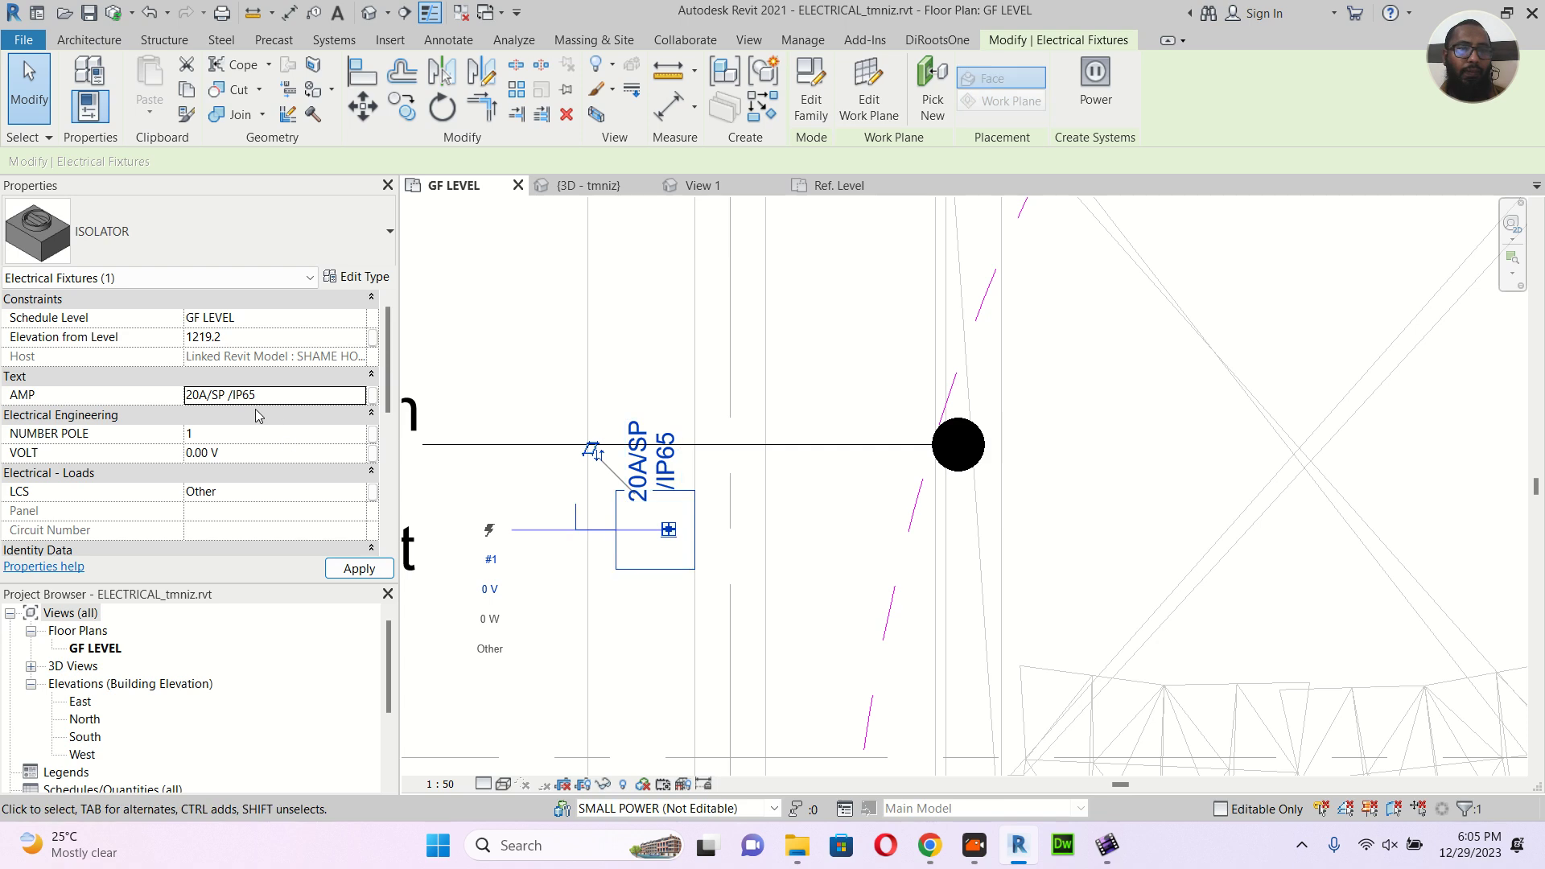
Add a space after 20A so the isolator's AMP text reads "20A /SP /IP65", and apply it
{"action": "left_click", "coordinate": [209, 393]}
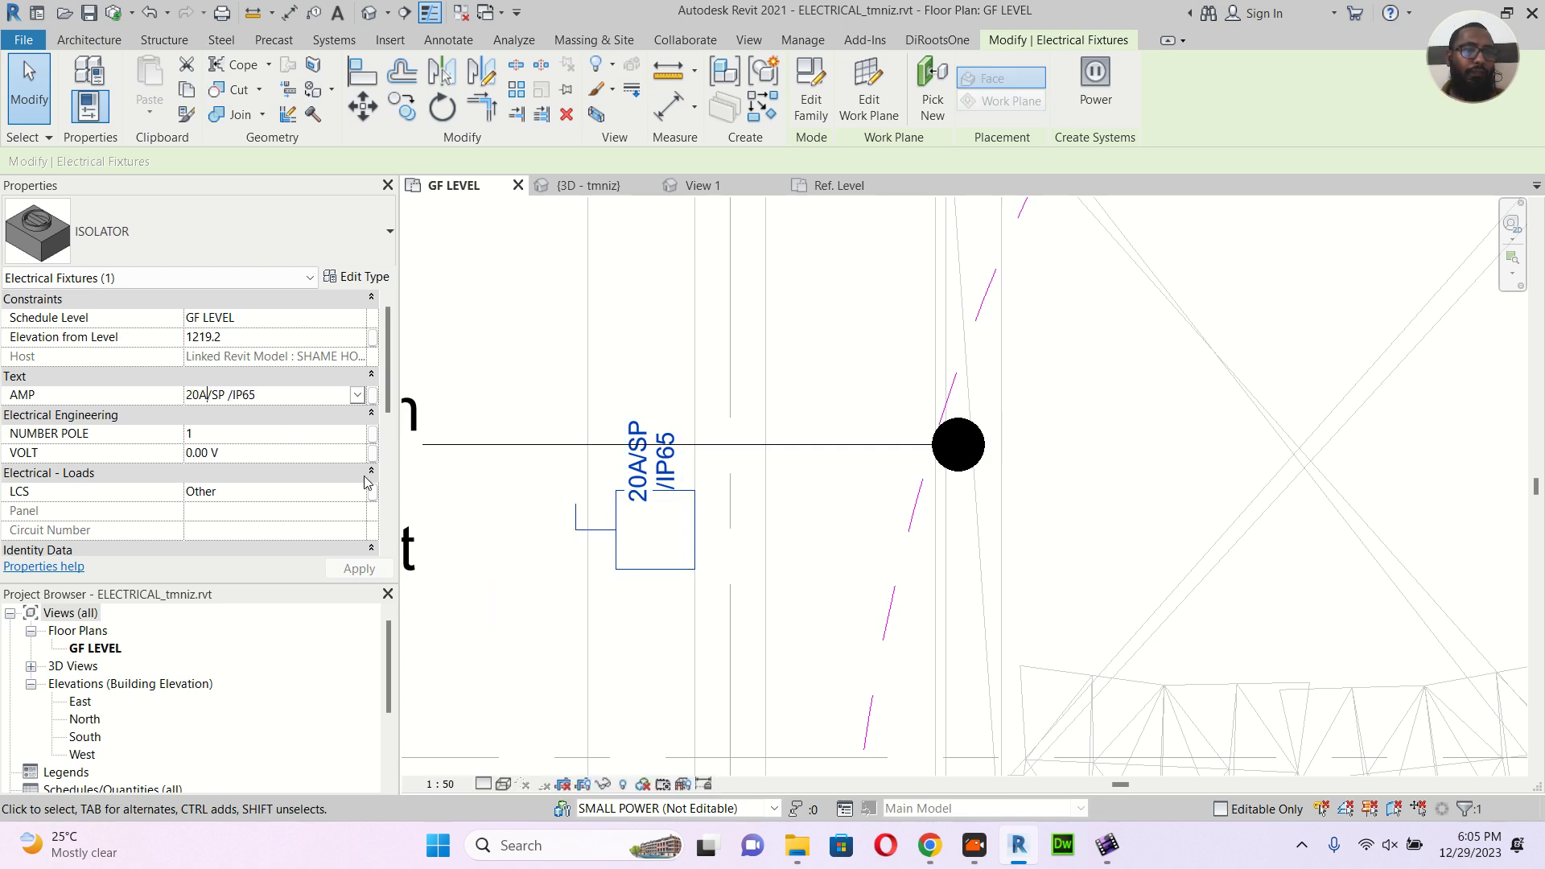
{"action": "left_click", "coordinate": [346, 573]}
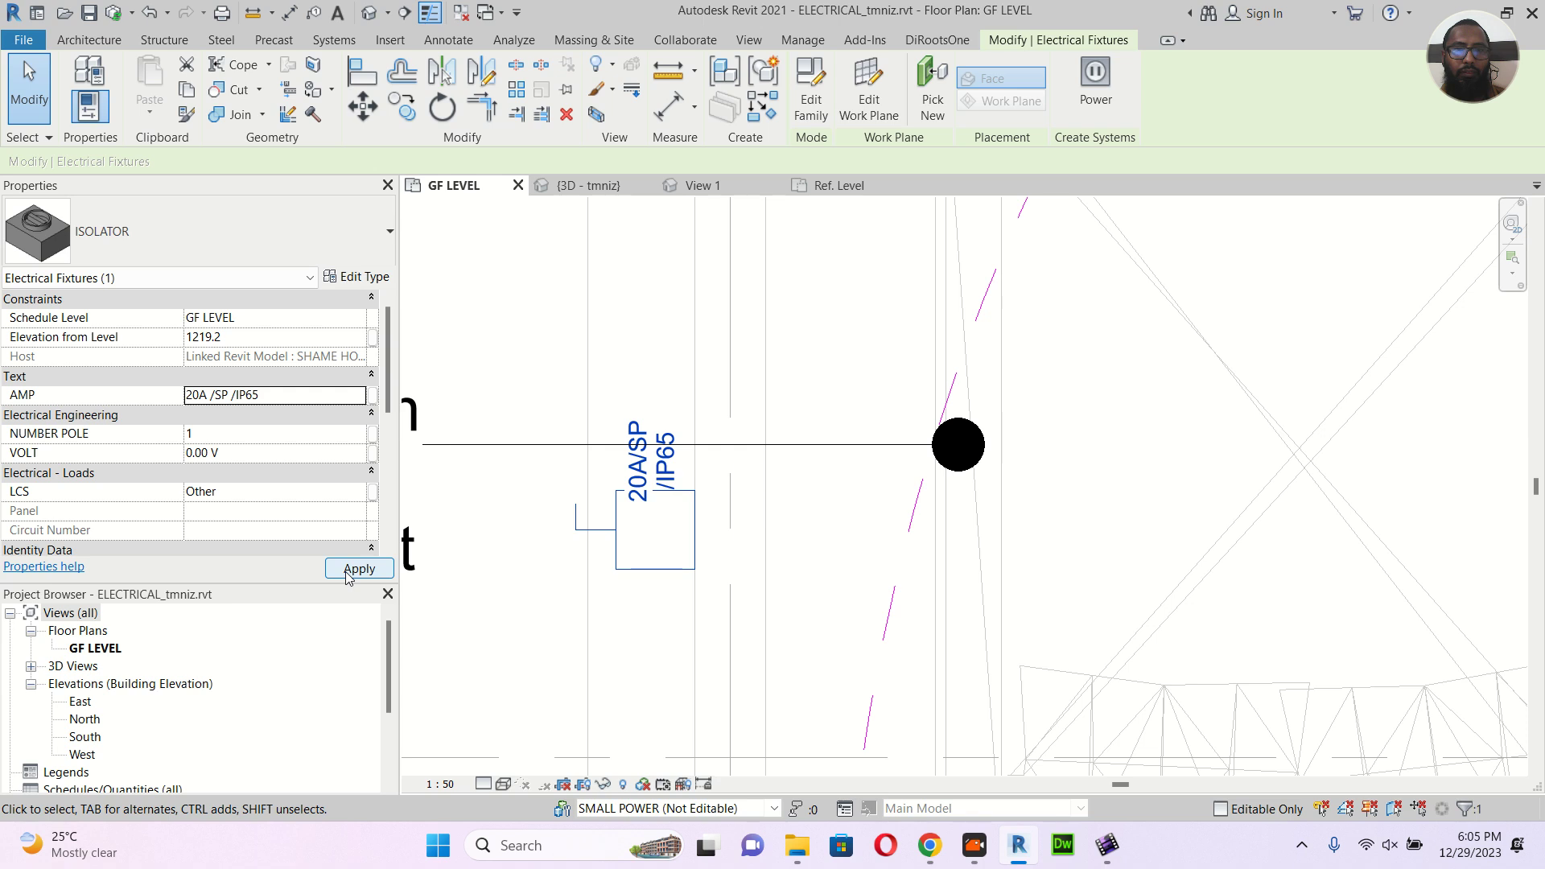
{"action": "left_click", "coordinate": [348, 571]}
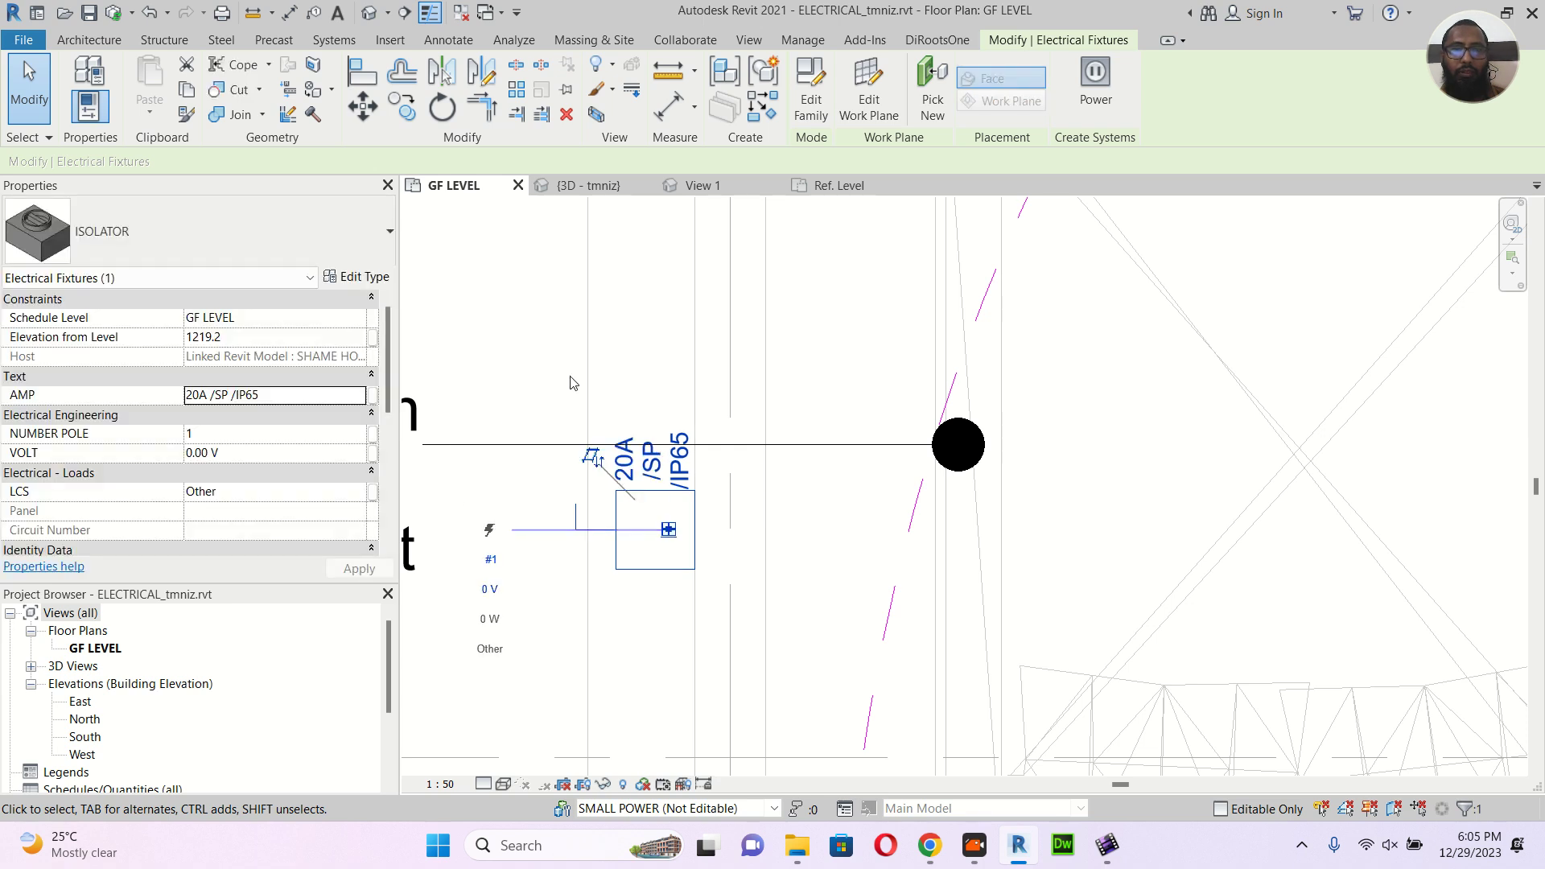
Remove both slashes from the isolator's AMP text so it reads "20A SP IP65"
{"action": "left_click", "coordinate": [225, 395]}
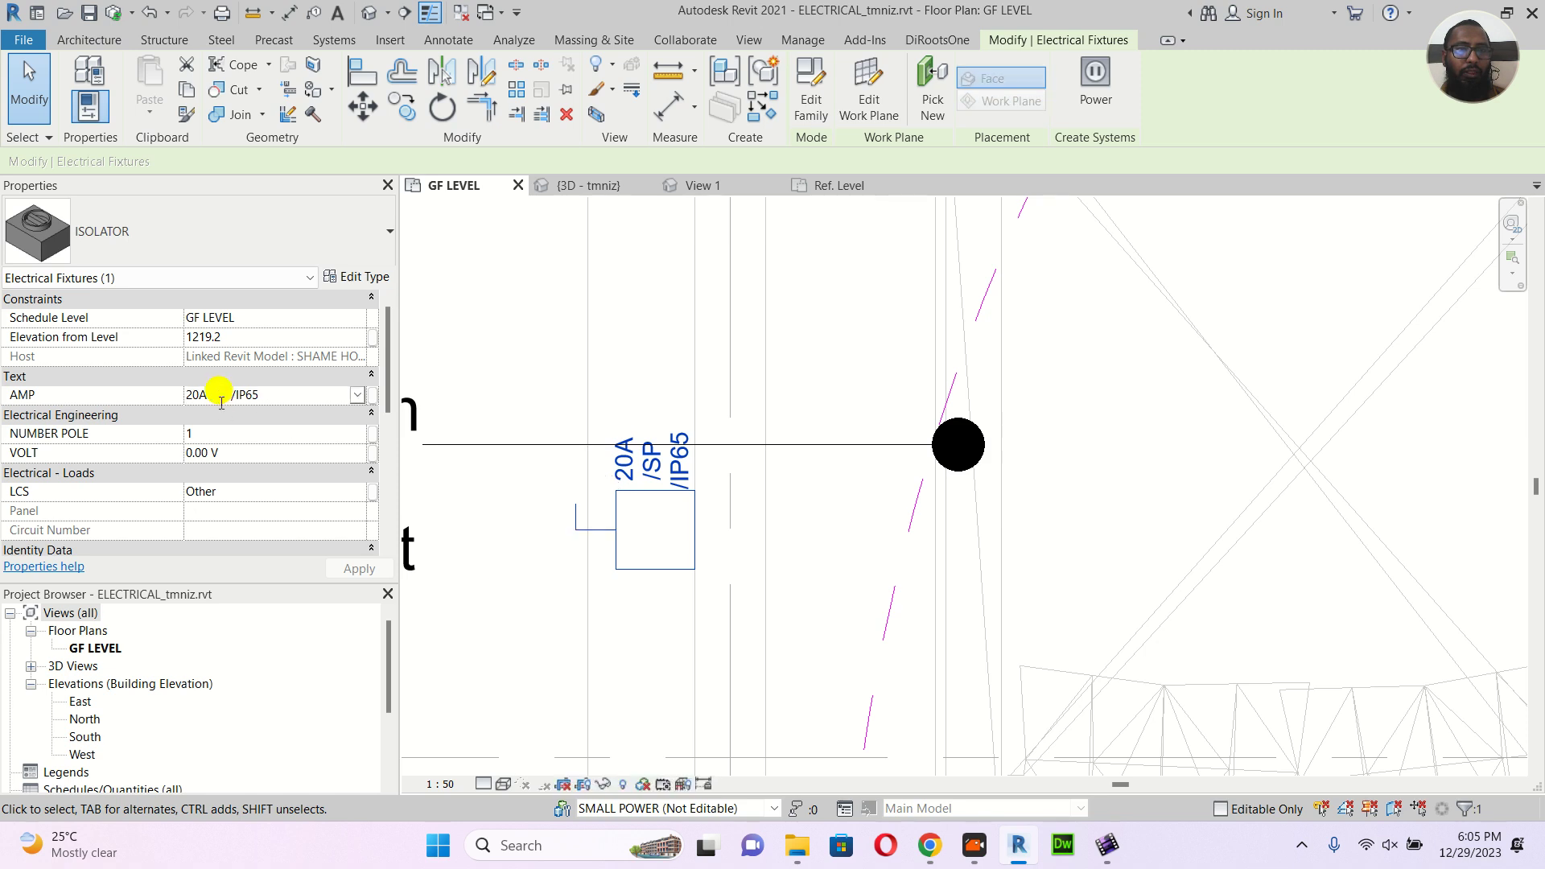
{"action": "key", "text": "BackSpace"}
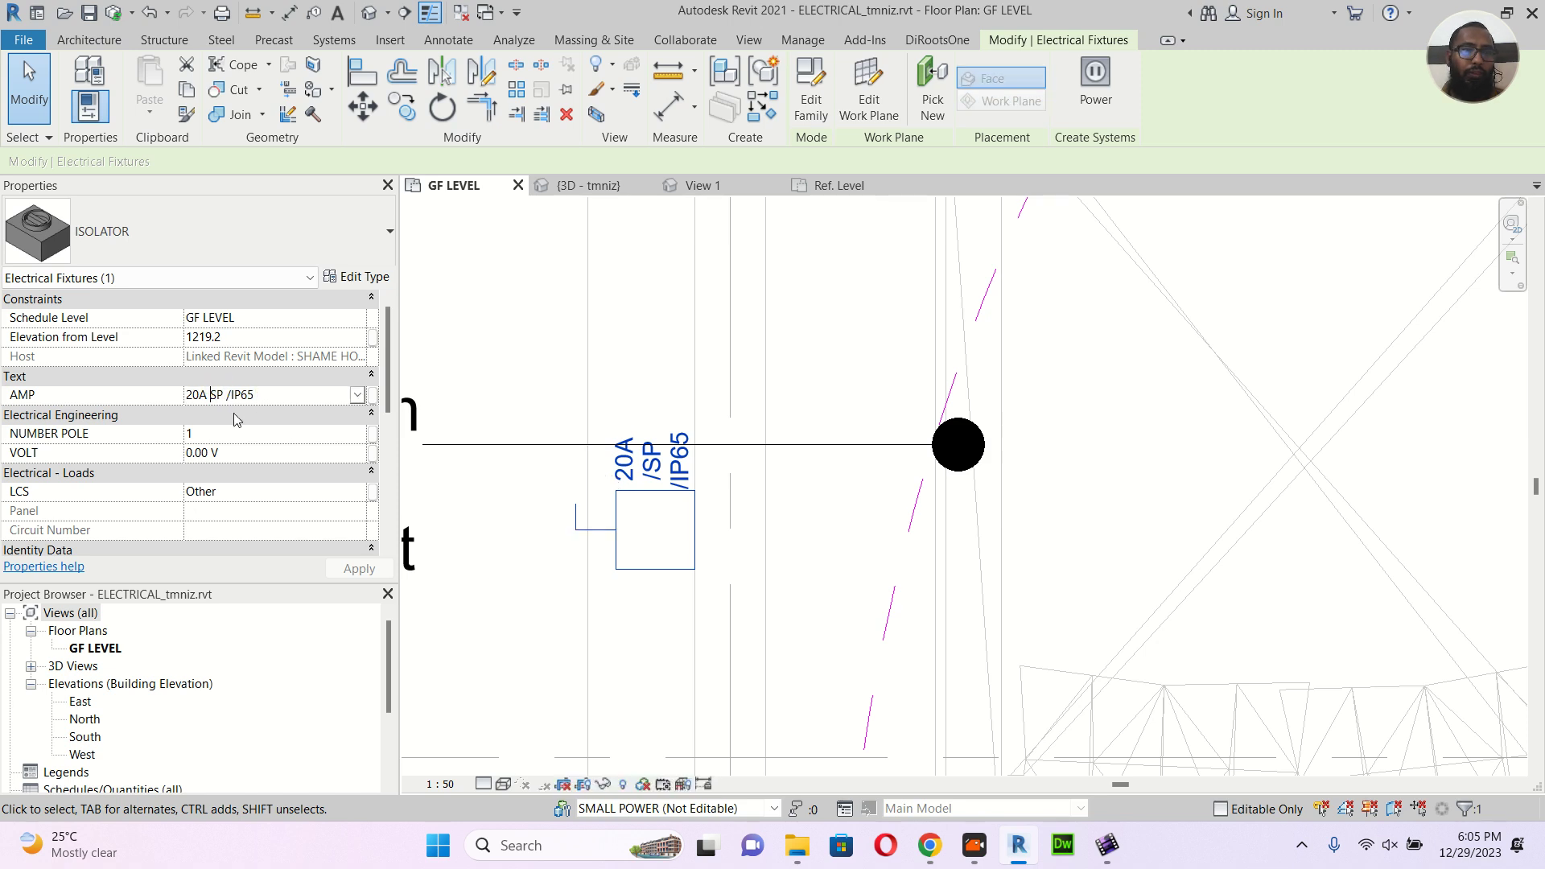
{"action": "left_click", "coordinate": [235, 397]}
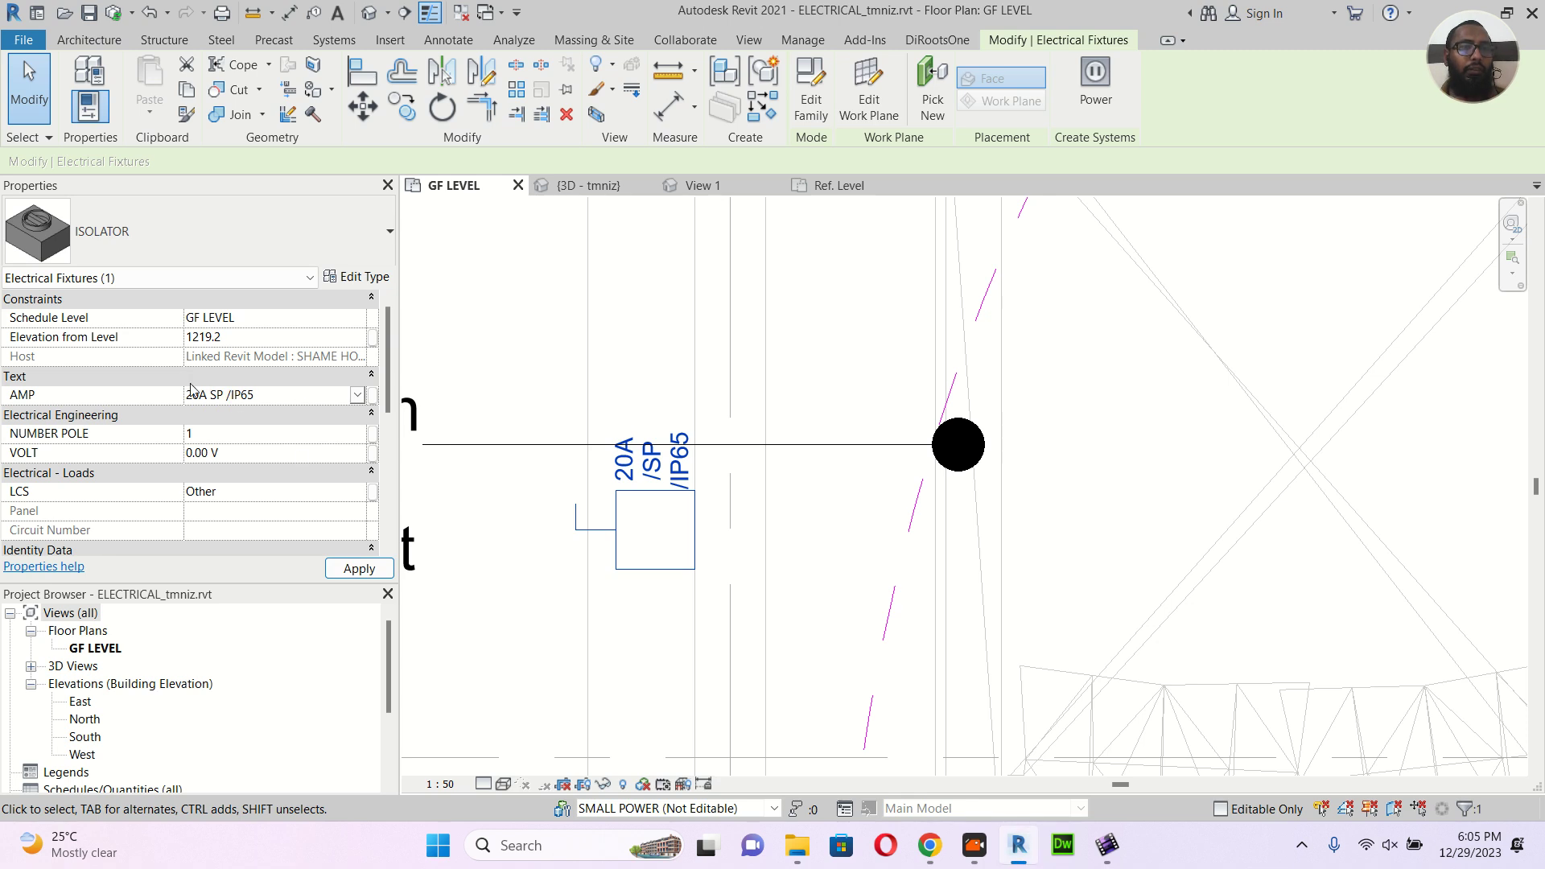
{"action": "left_click", "coordinate": [230, 396]}
{"action": "key", "text": "BackSpace"}
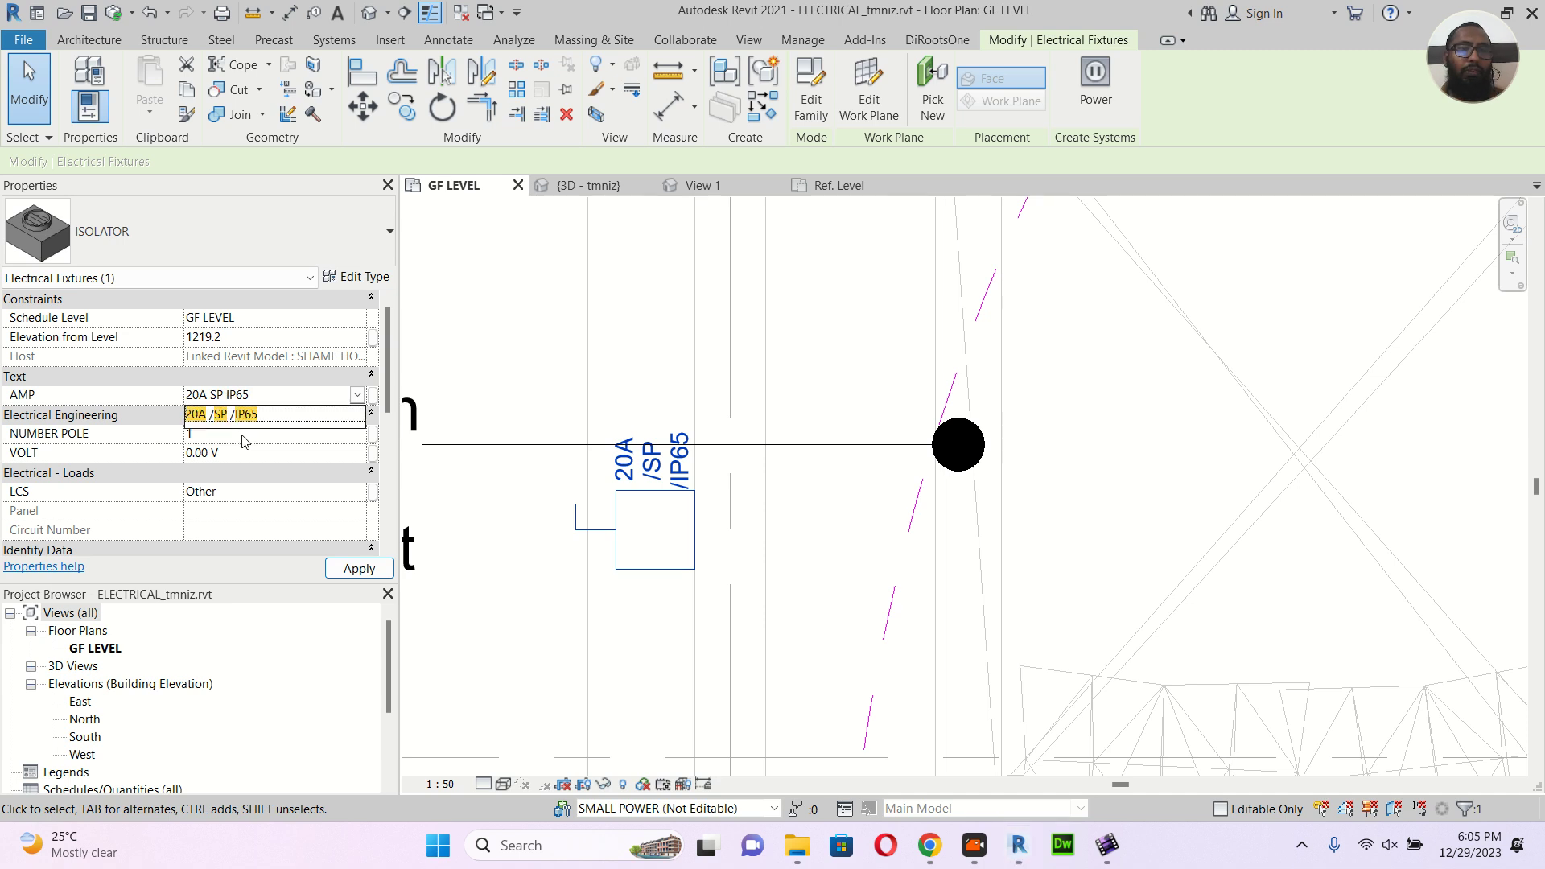
{"action": "key", "text": "Return"}
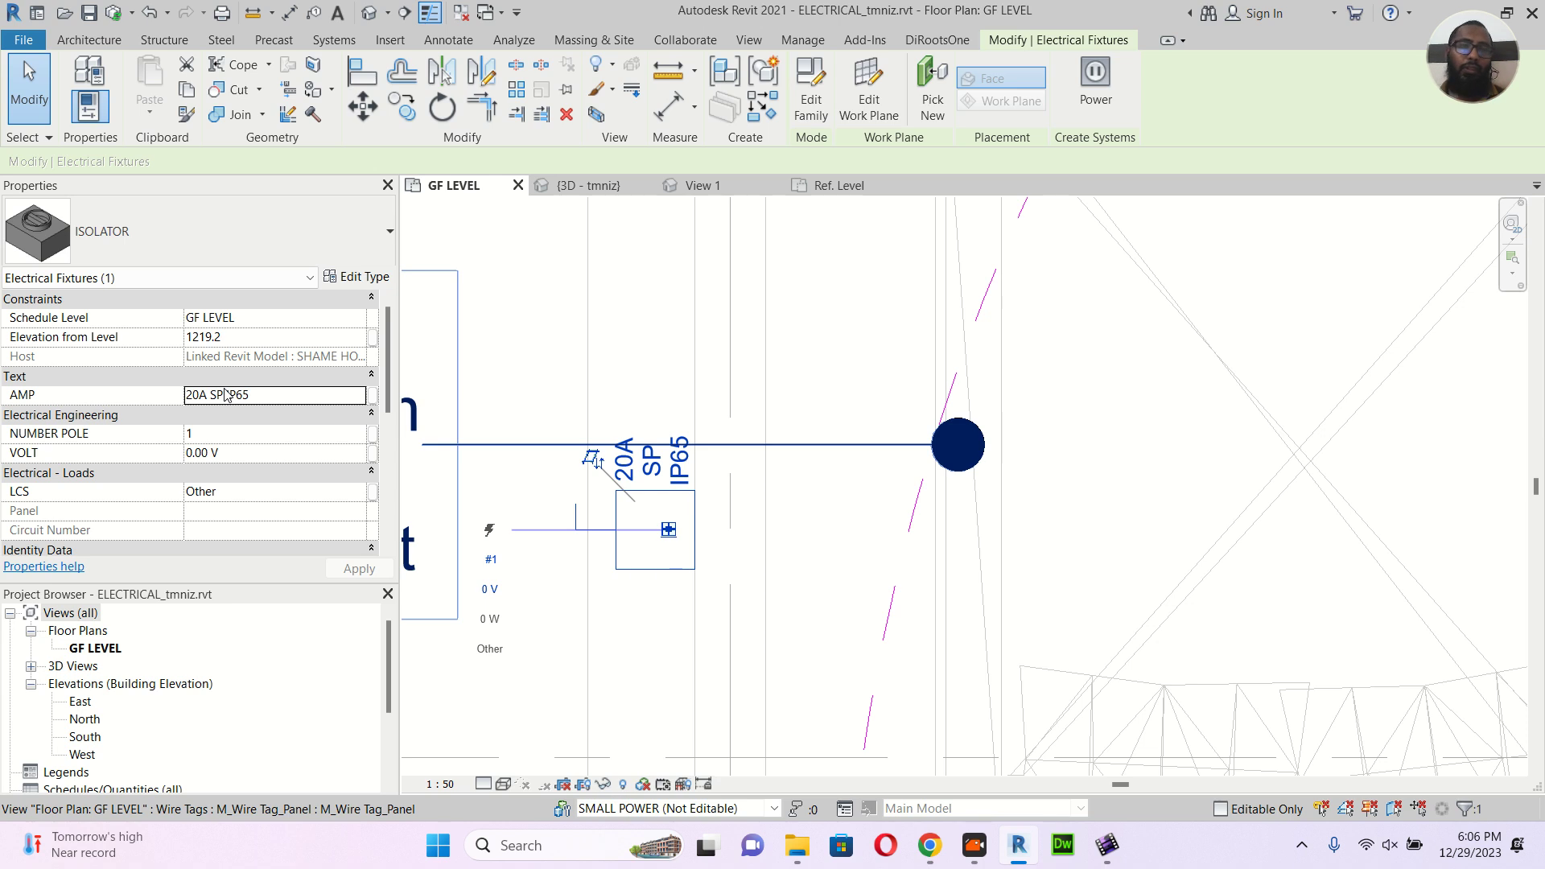
Change SP to SPN in the isolator's AMP text so it reads "20A SPN IP65"
{"action": "left_click", "coordinate": [224, 397]}
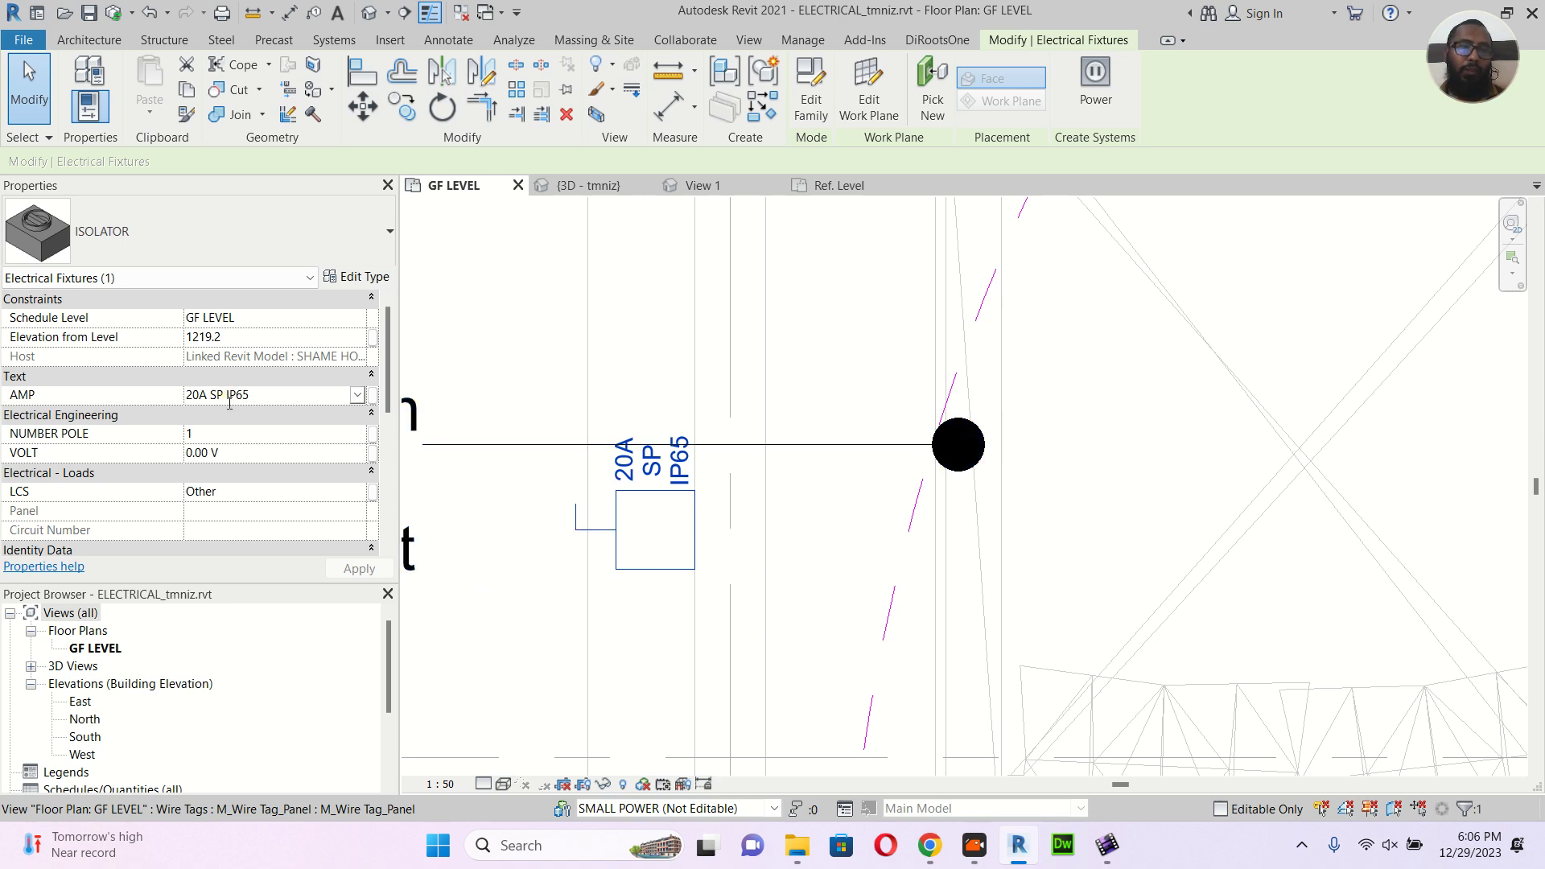
{"action": "type", "text": "N"}
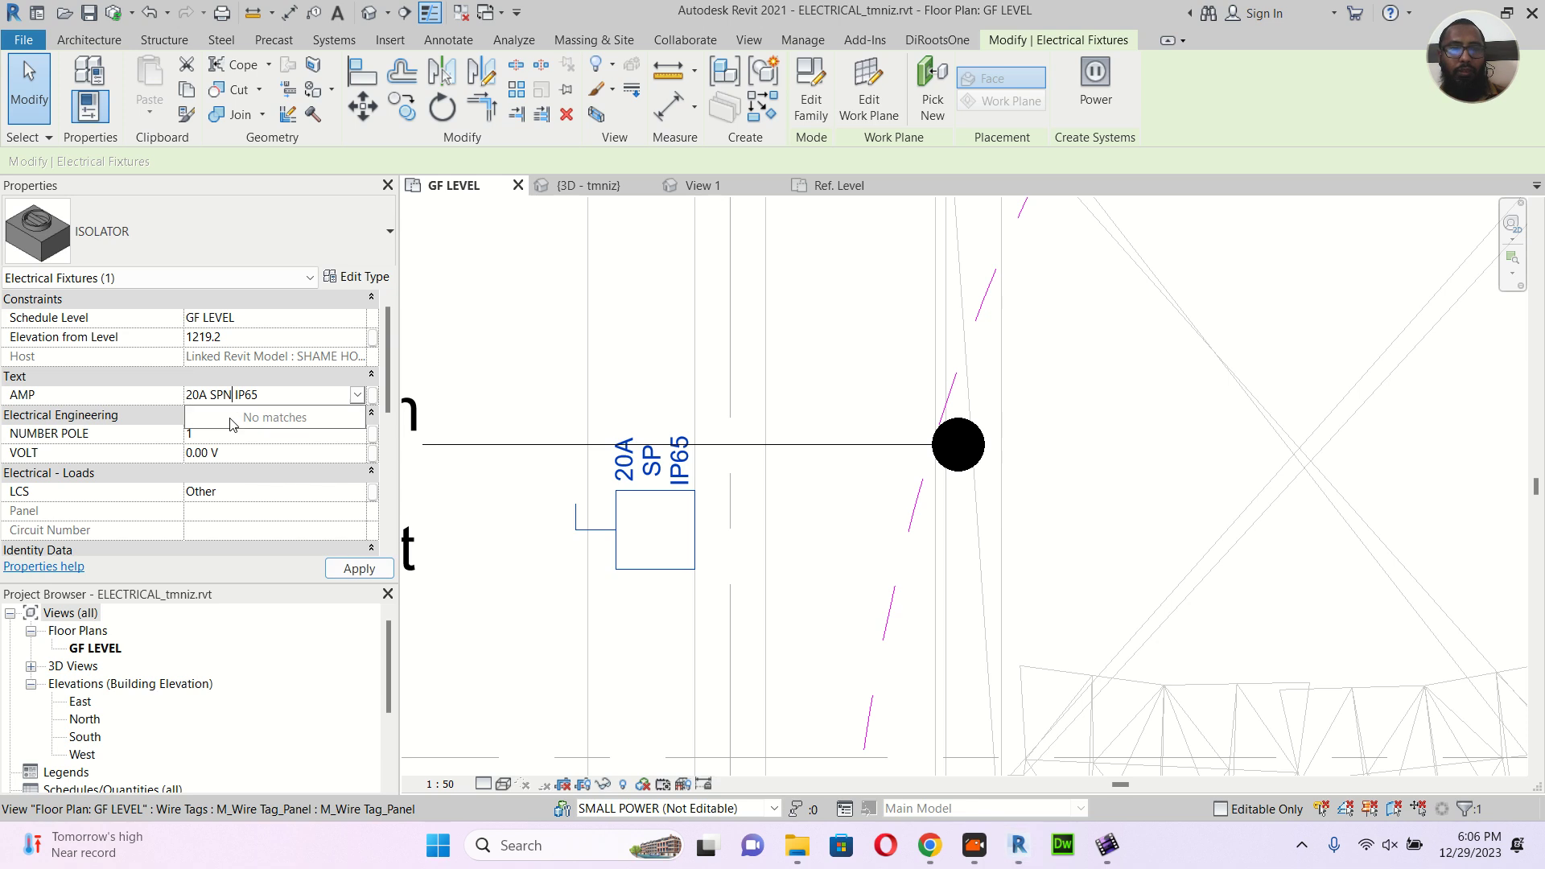
{"action": "left_click", "coordinate": [854, 336]}
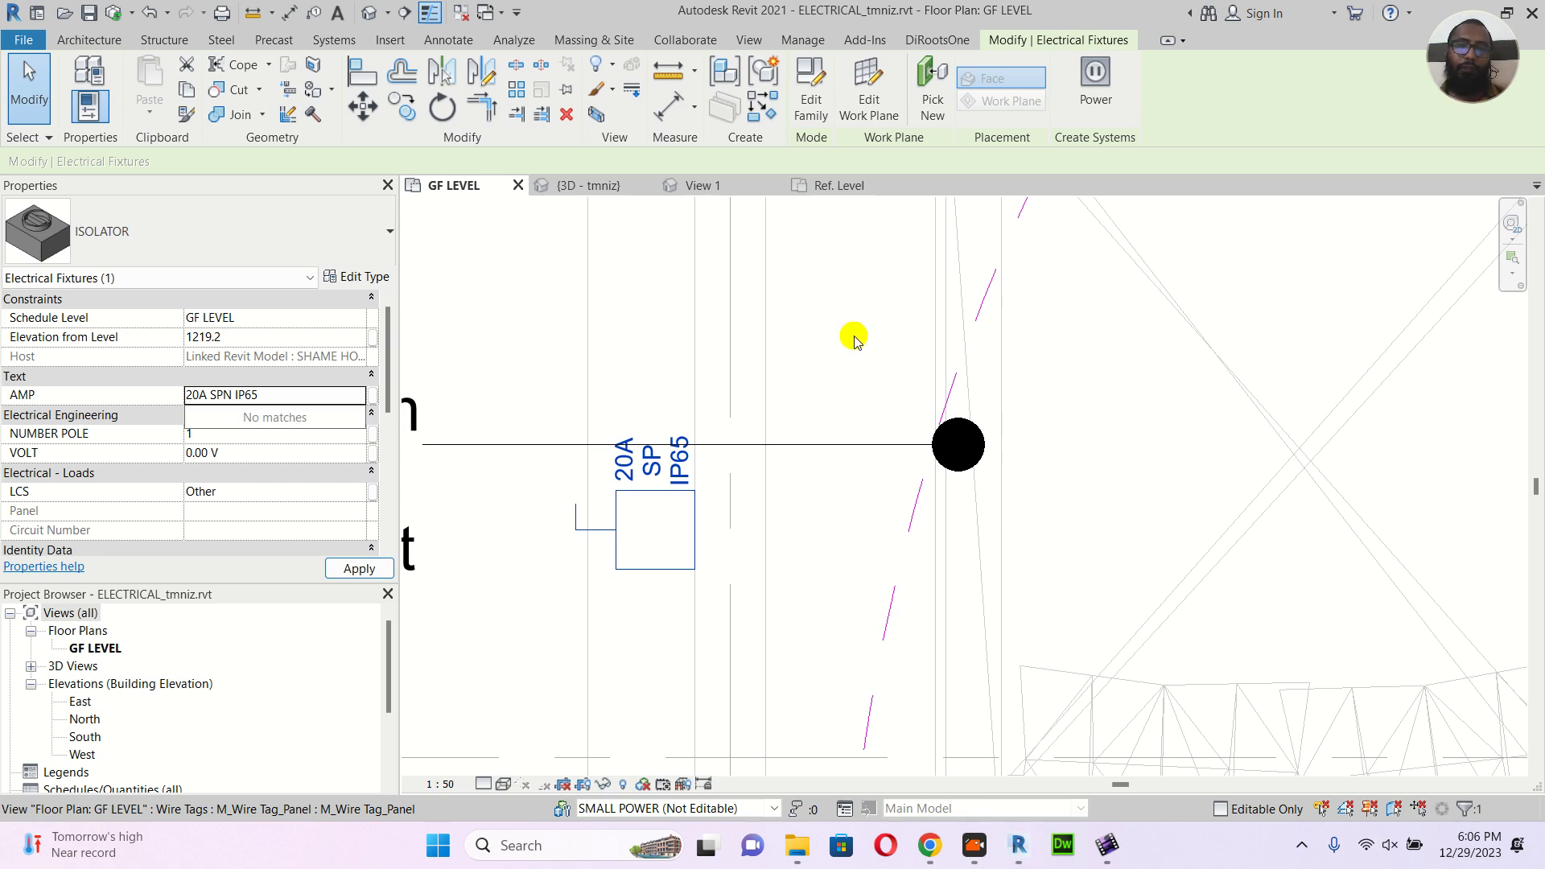
Apply the isolator's AMP text "20A SPN IP65" and clear the selection
{"action": "left_click", "coordinate": [359, 569]}
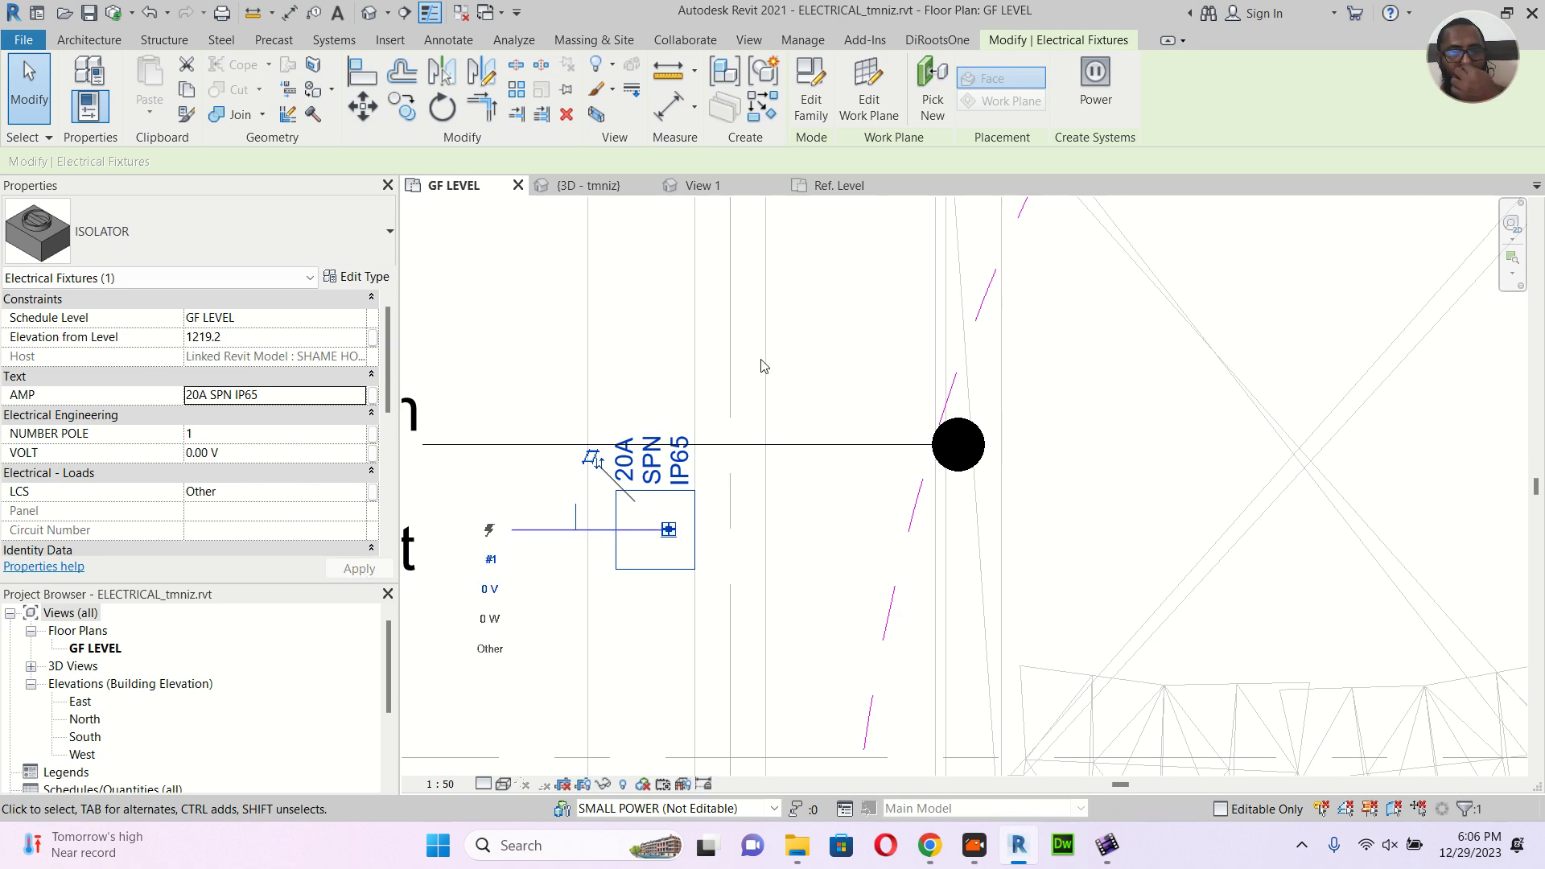
{"action": "left_click", "coordinate": [791, 350]}
{"action": "scroll", "coordinate": [787, 351], "scroll_direction": "down", "scroll_amount": 1}
{"action": "scroll", "coordinate": [761, 448], "scroll_direction": "down", "scroll_amount": 2}
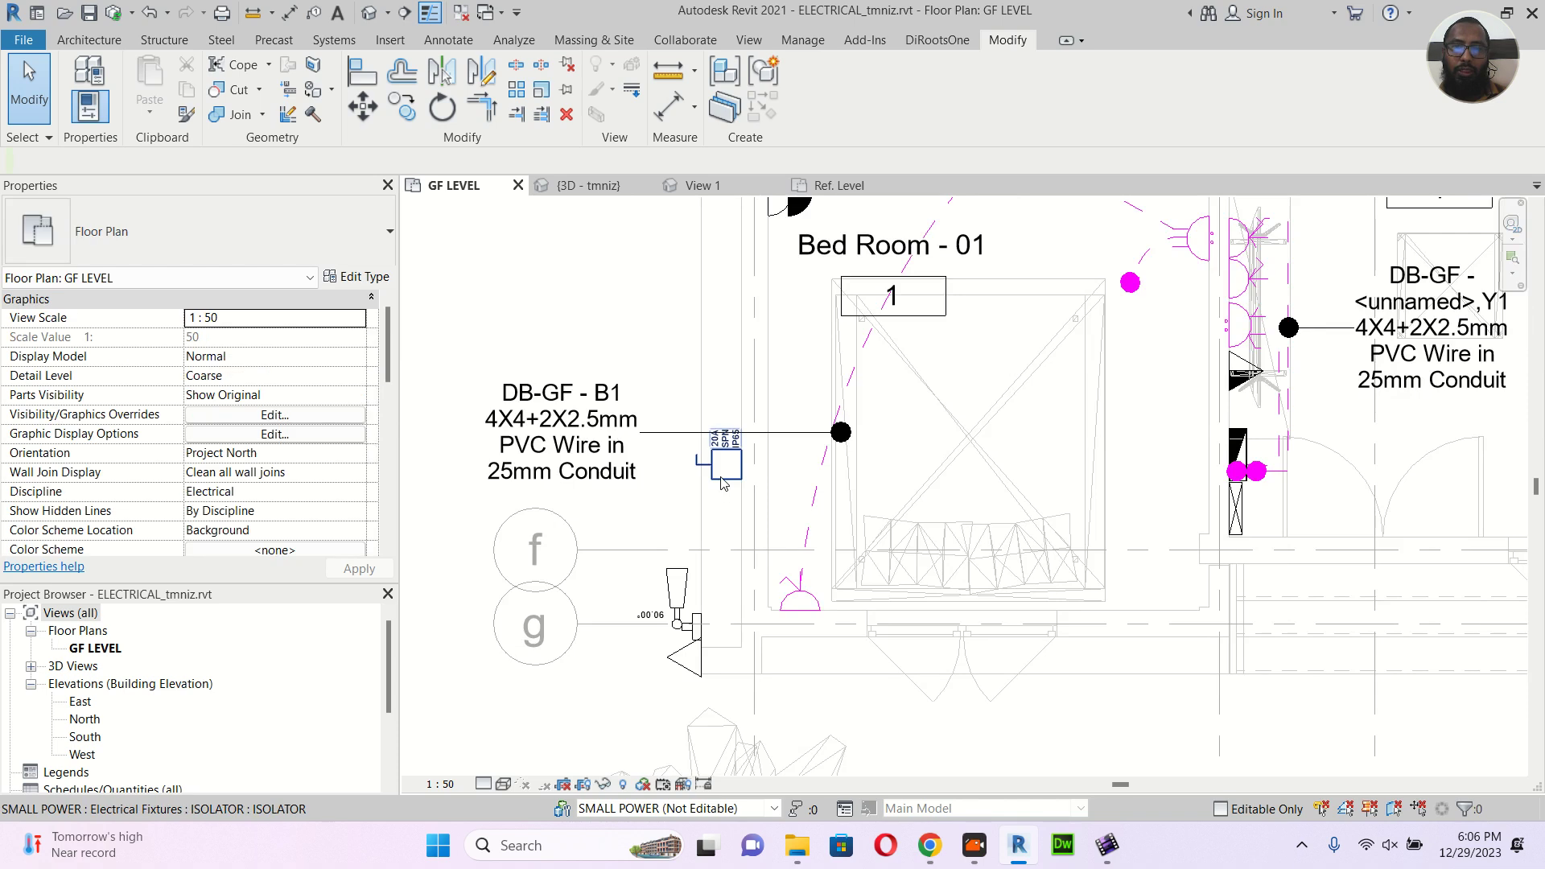
Create a similar isolator from the one near Bed Room - 01 and place it on the outer wall between grids b and c
{"action": "left_click_drag", "start_coordinate": [722, 483], "coordinate": [723, 483]}
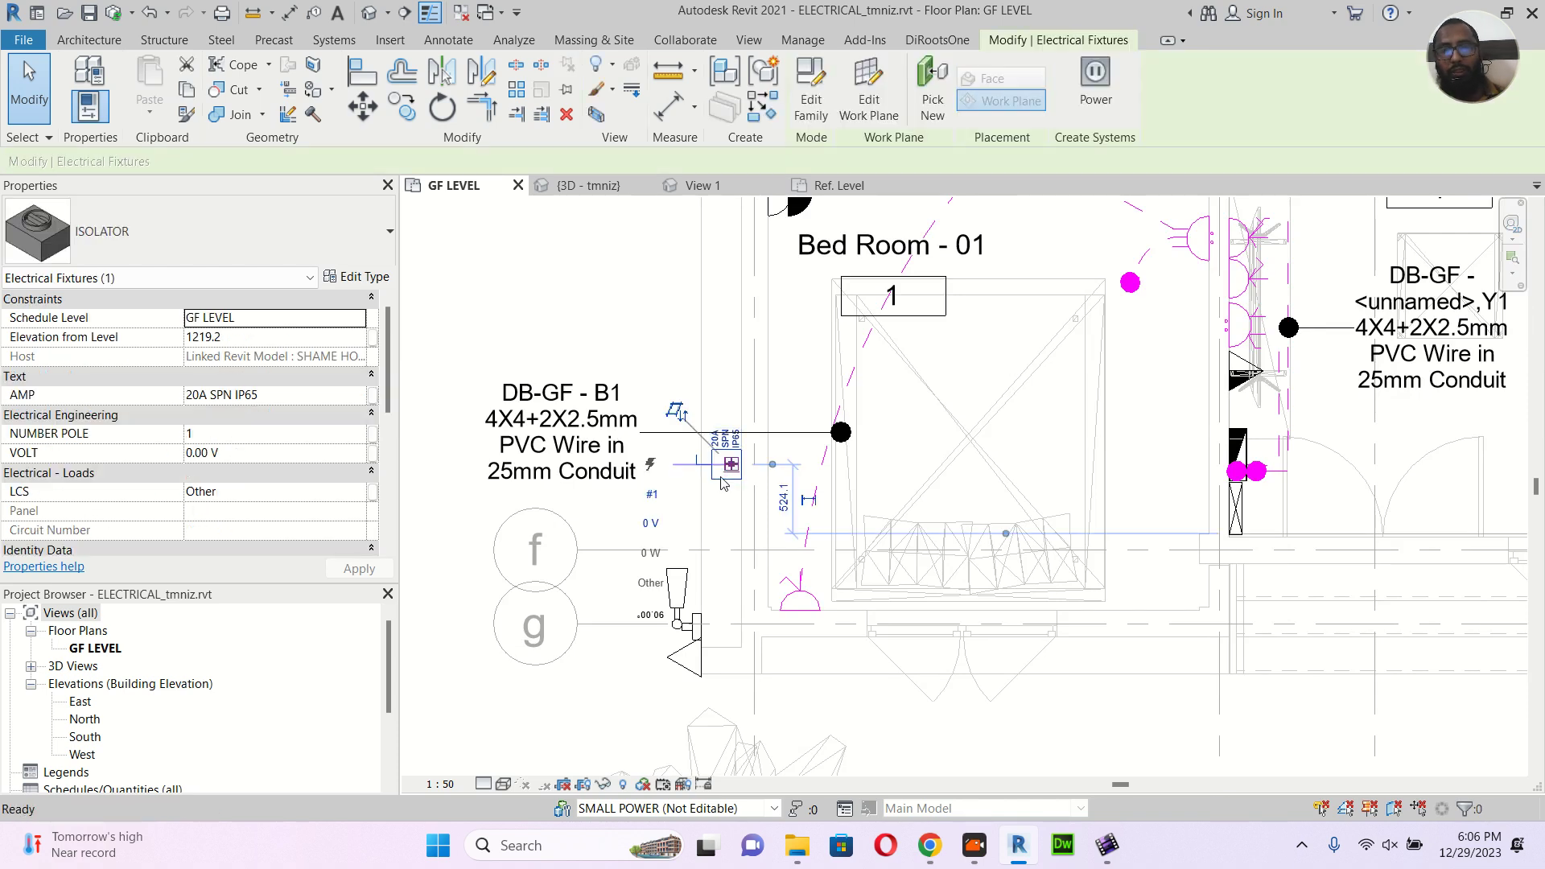
{"action": "key", "text": "c"}
{"action": "key", "text": "s"}
{"action": "middle_click_drag", "start_coordinate": [769, 385], "coordinate": [749, 611]}
{"action": "scroll", "coordinate": [750, 540], "scroll_direction": "down", "scroll_amount": 4}
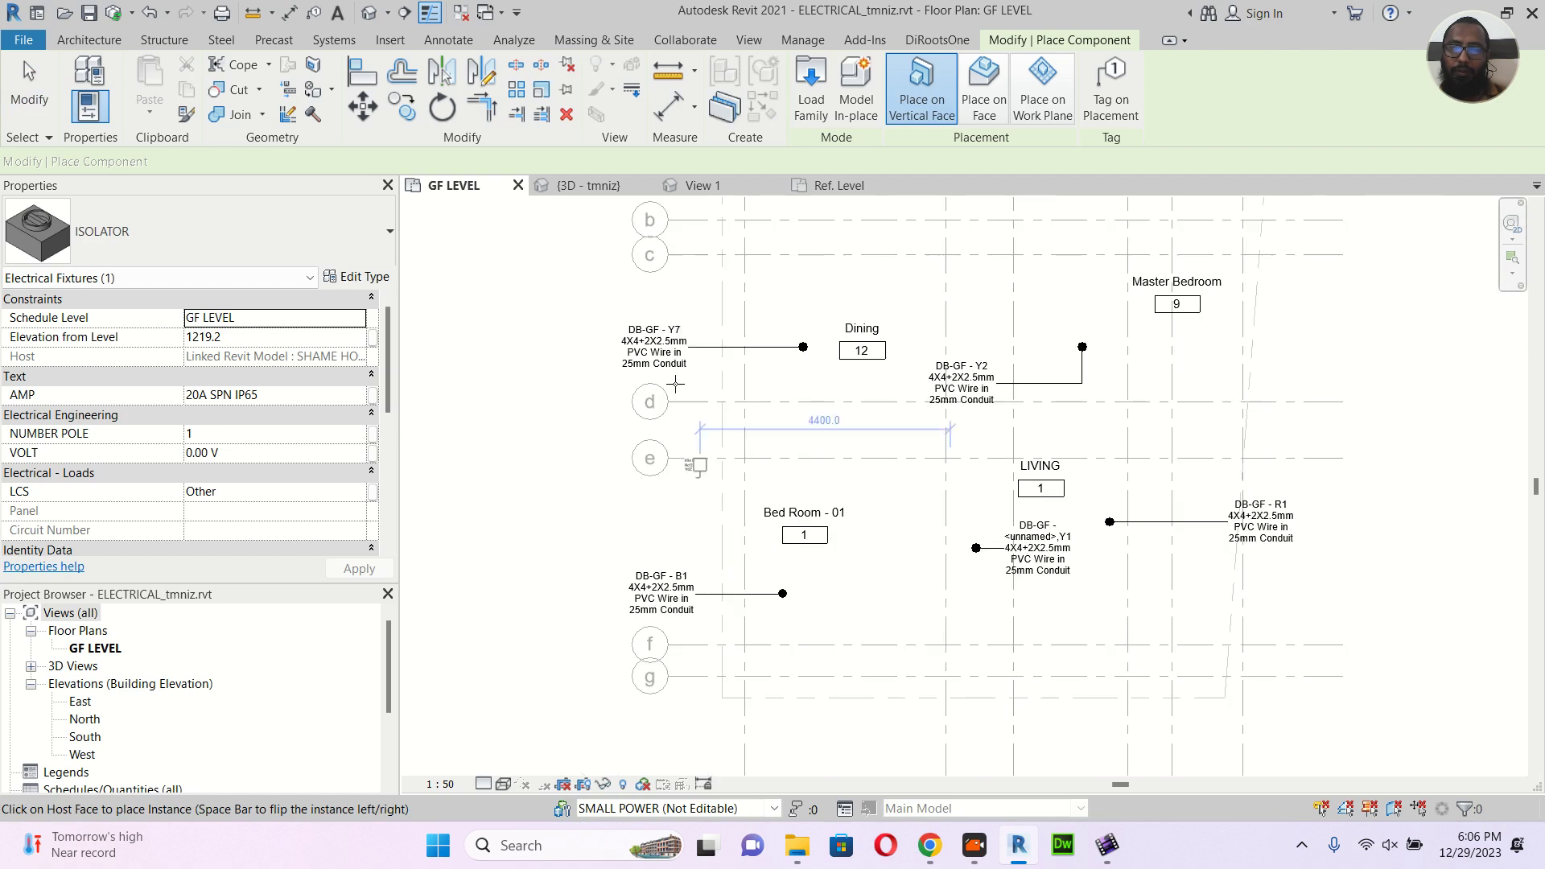
{"action": "middle_click_drag", "start_coordinate": [716, 309], "coordinate": [714, 381]}
{"action": "middle_click_drag", "start_coordinate": [731, 277], "coordinate": [734, 356]}
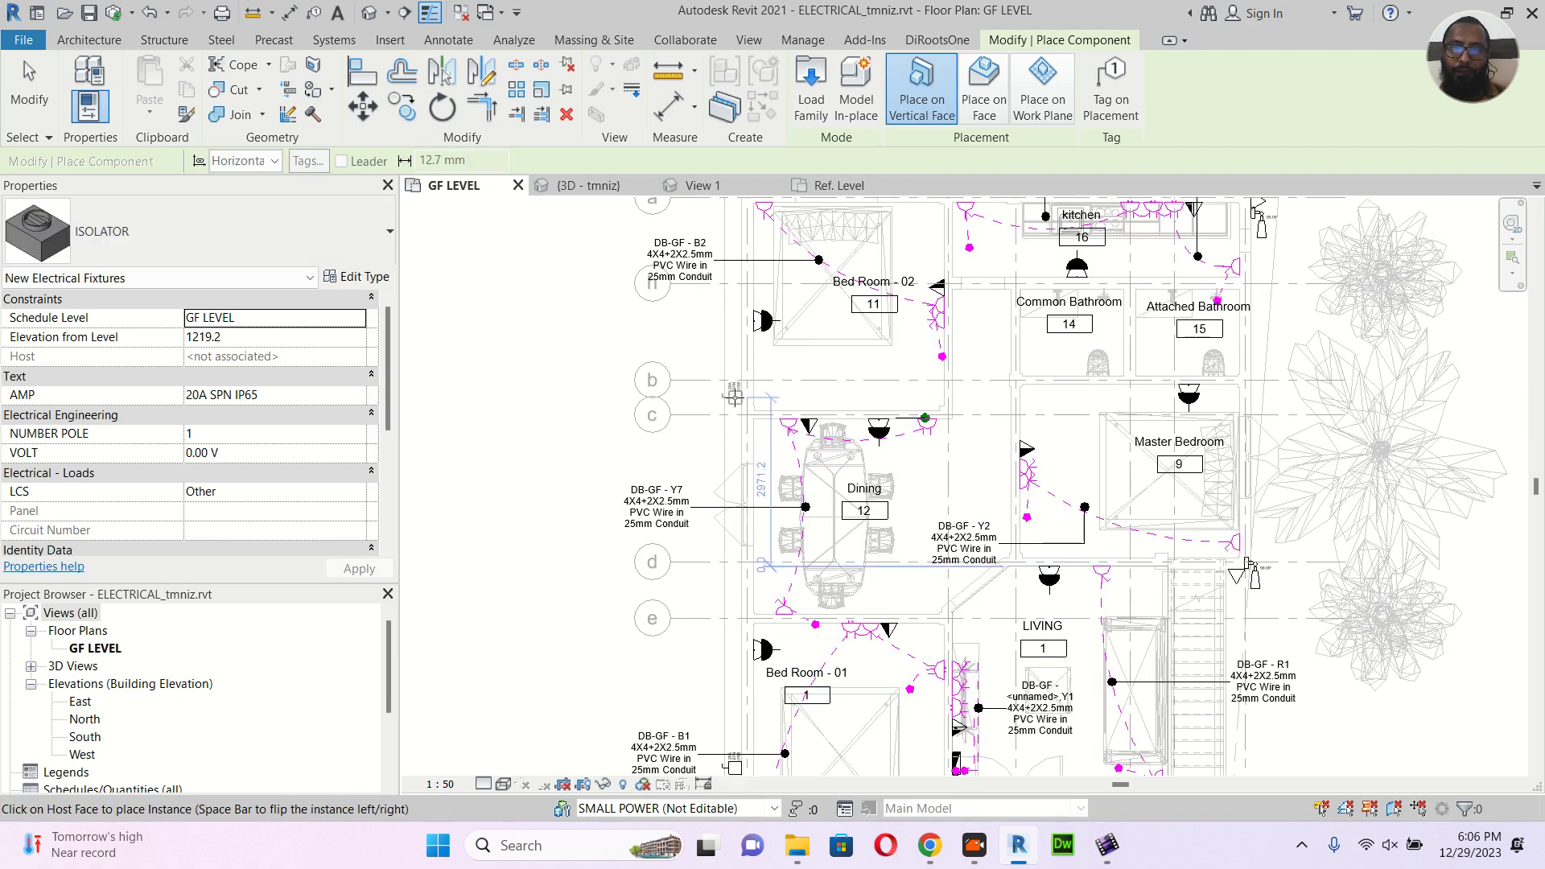
Place two more isolators on the opposite outer wall, one beside the kitchen and one beside the upper part of Master Bedroom
{"action": "middle_click_drag", "start_coordinate": [984, 326], "coordinate": [881, 439]}
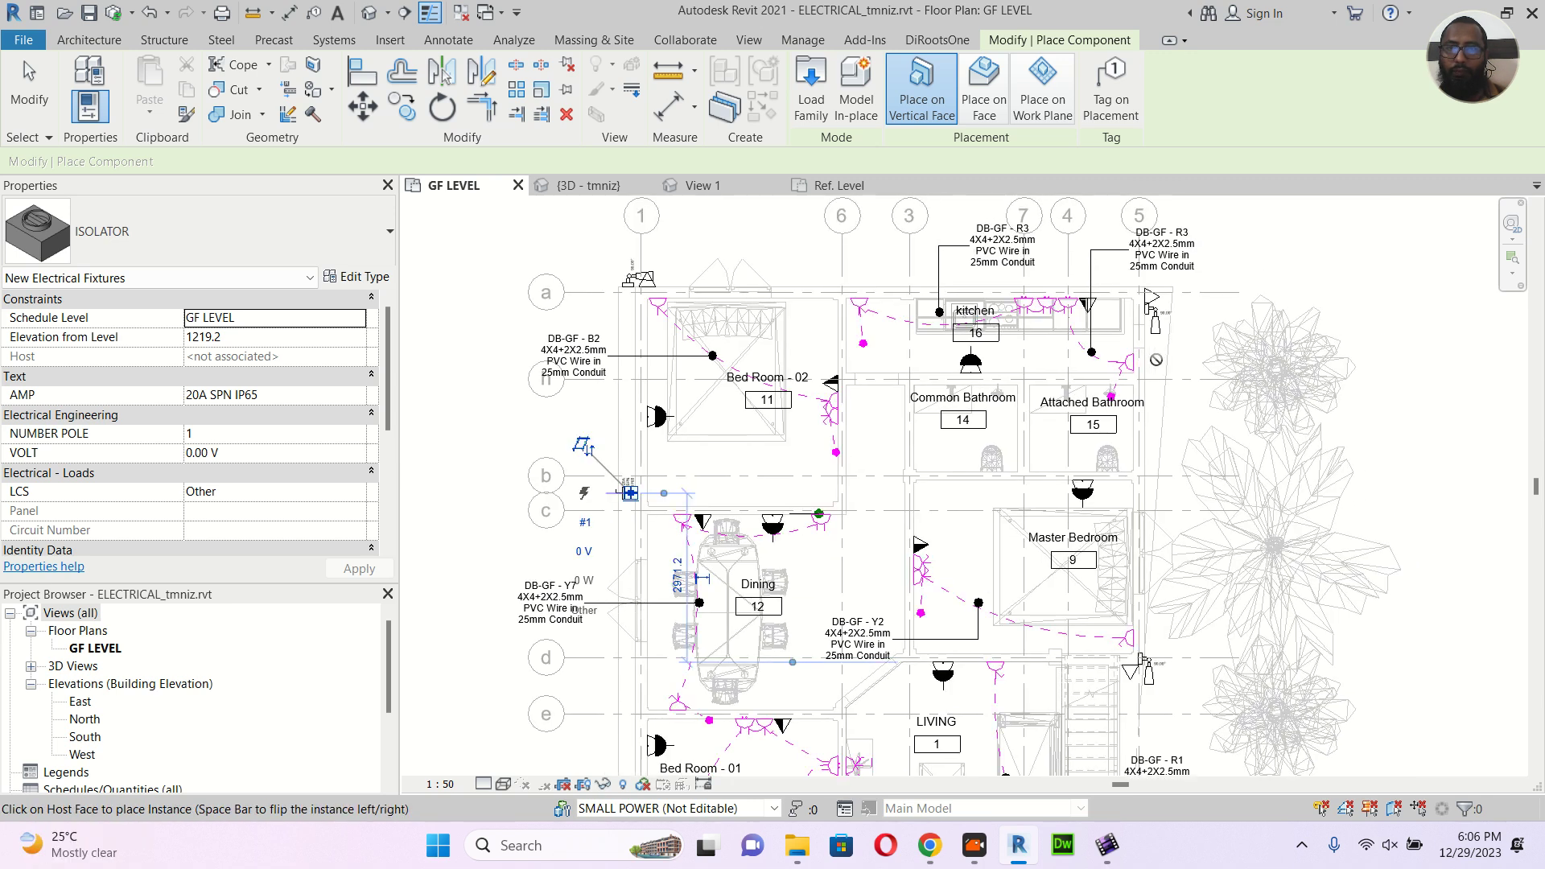
{"action": "scroll", "coordinate": [1154, 363], "scroll_direction": "up", "scroll_amount": 2}
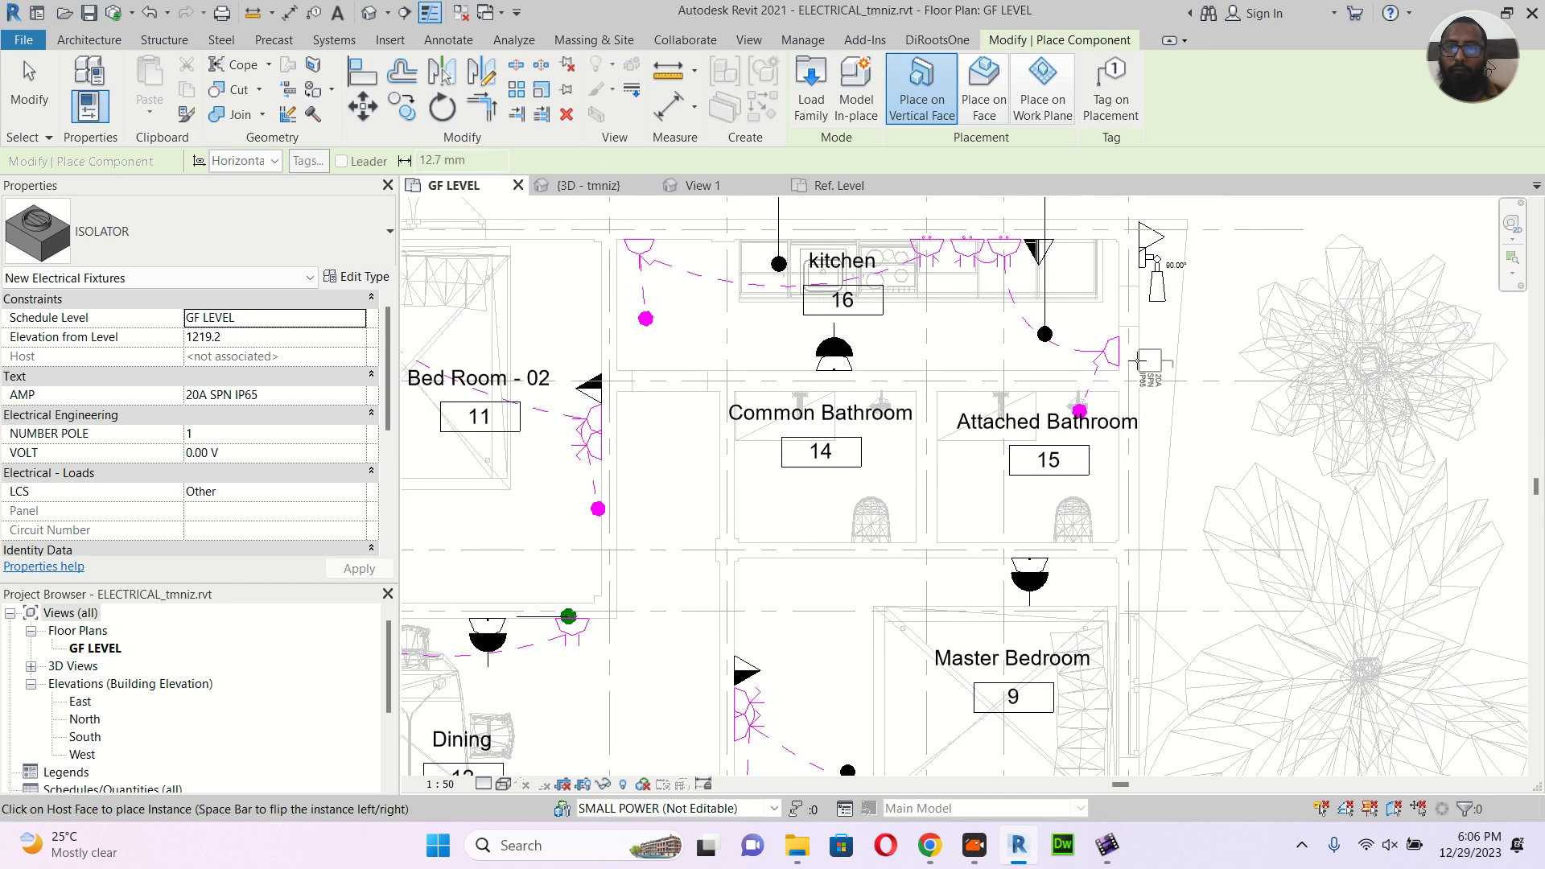
{"action": "left_click", "coordinate": [1135, 355]}
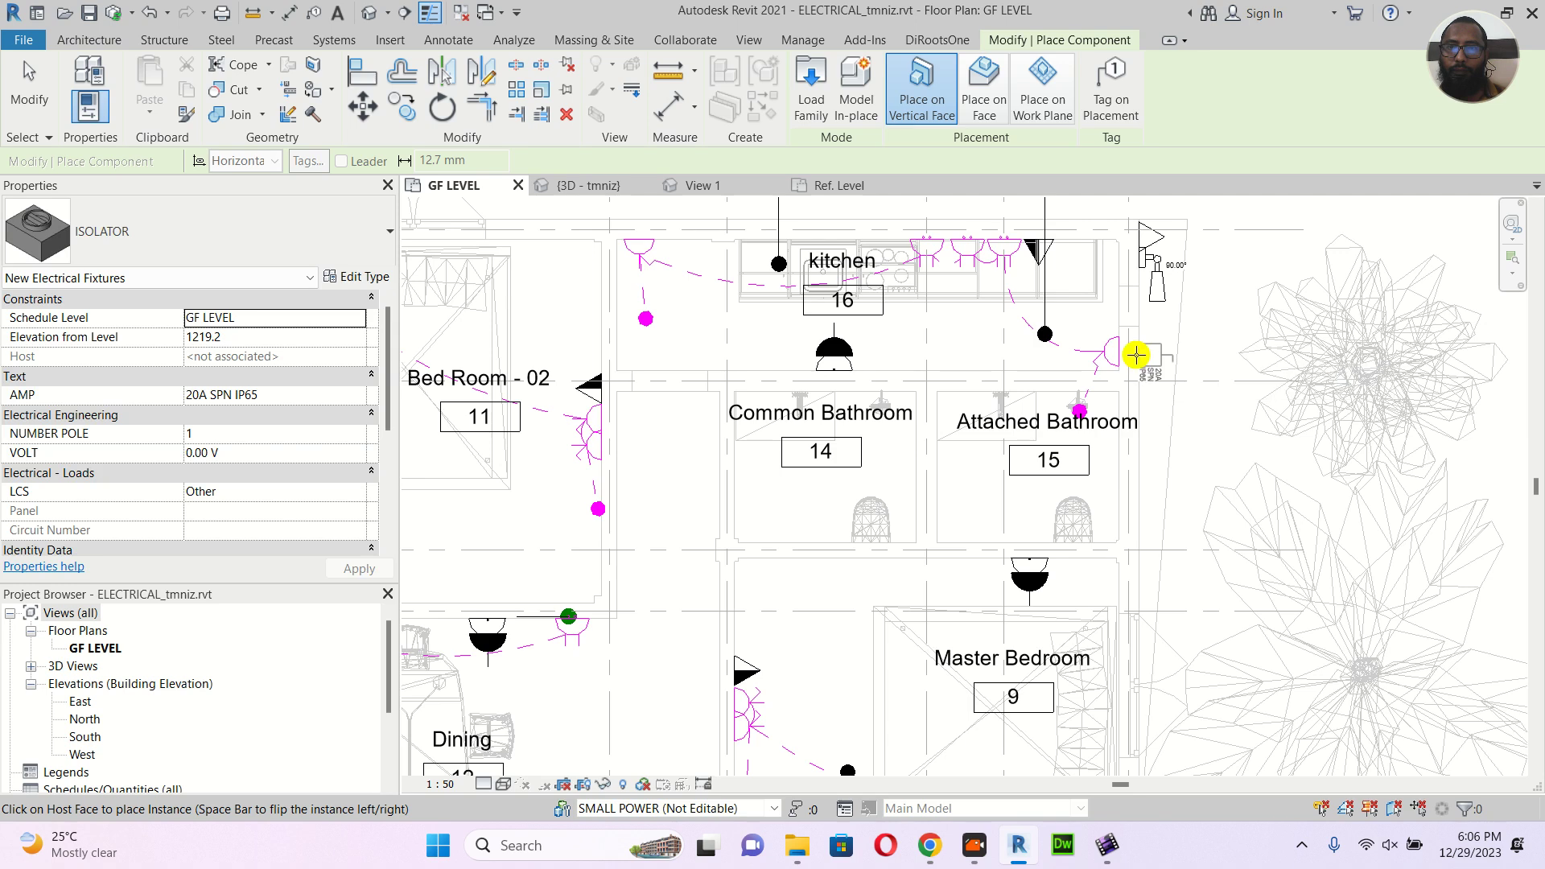
{"action": "middle_click_drag", "start_coordinate": [1138, 505], "coordinate": [1101, 319]}
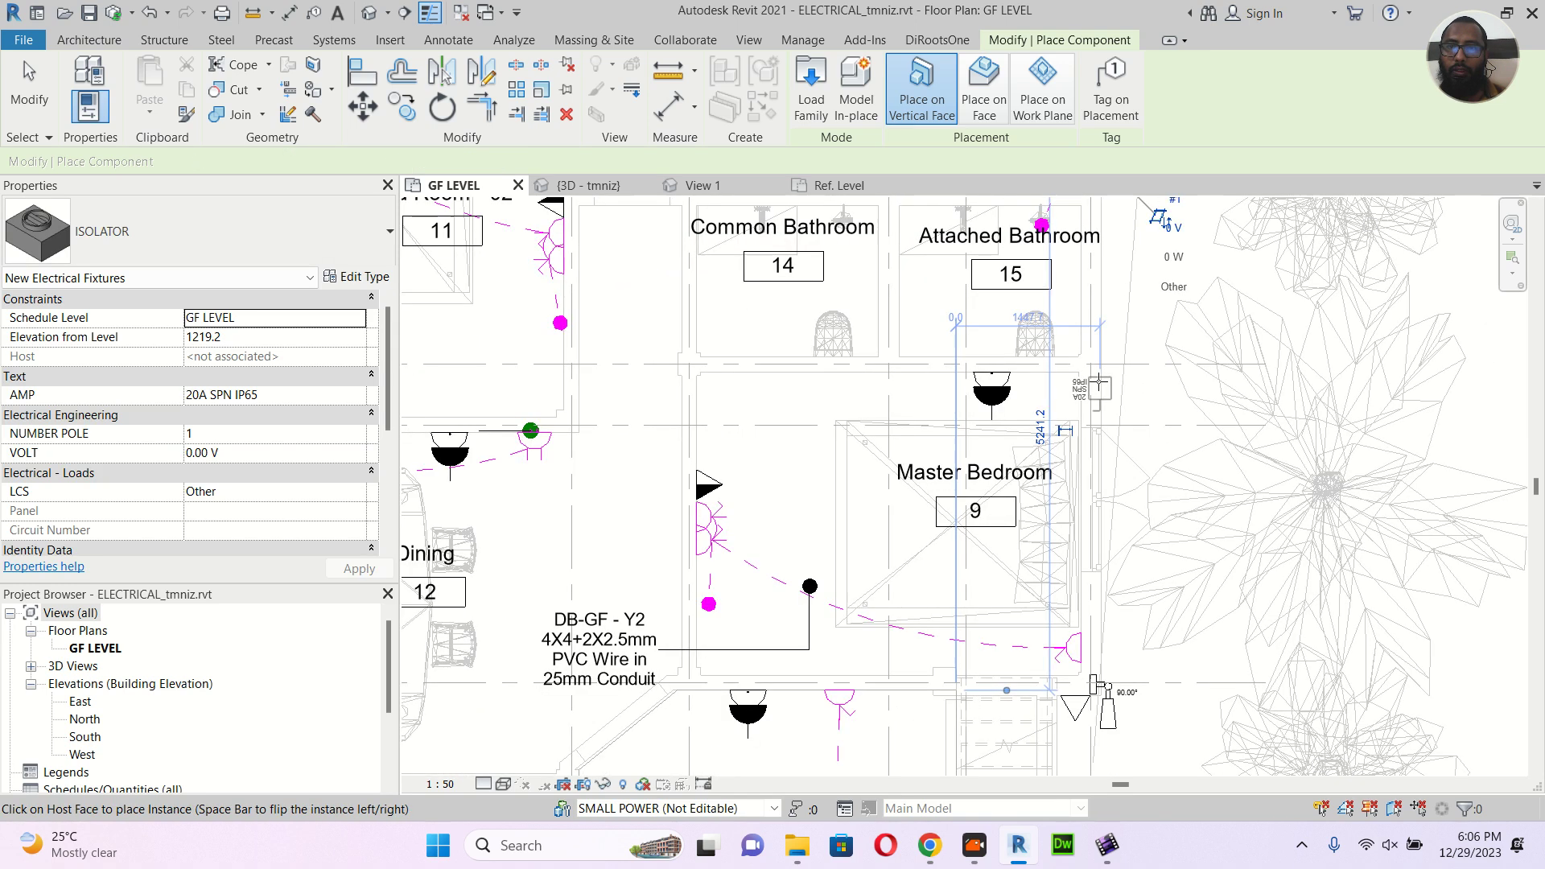
{"action": "scroll", "coordinate": [1107, 400], "scroll_direction": "up", "scroll_amount": 2}
{"action": "scroll", "coordinate": [1107, 400], "scroll_direction": "up", "scroll_amount": 3}
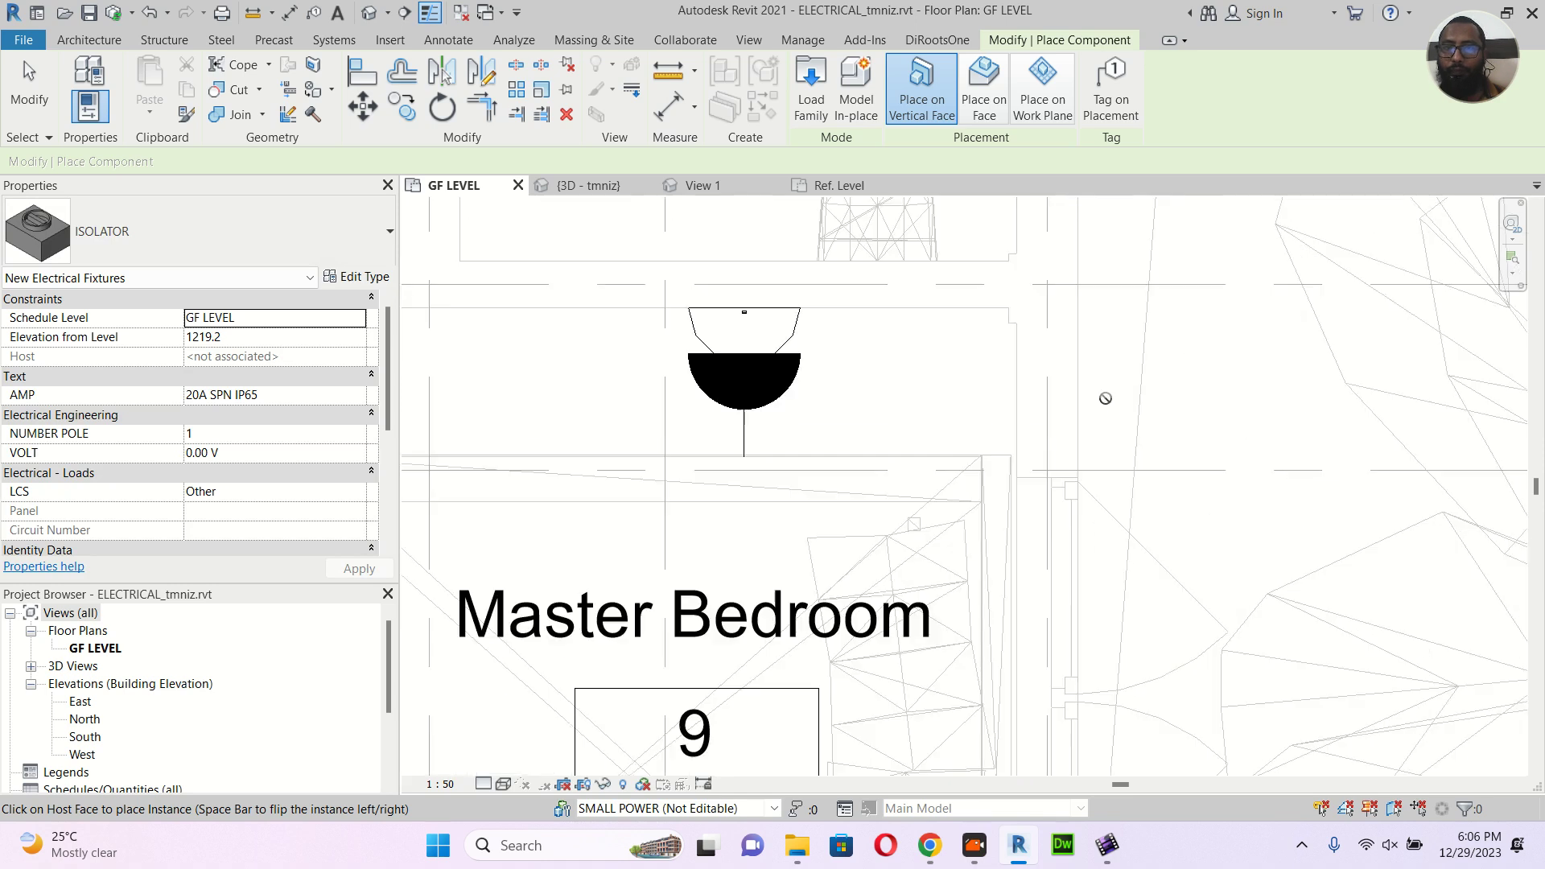
{"action": "left_click", "coordinate": [1075, 385]}
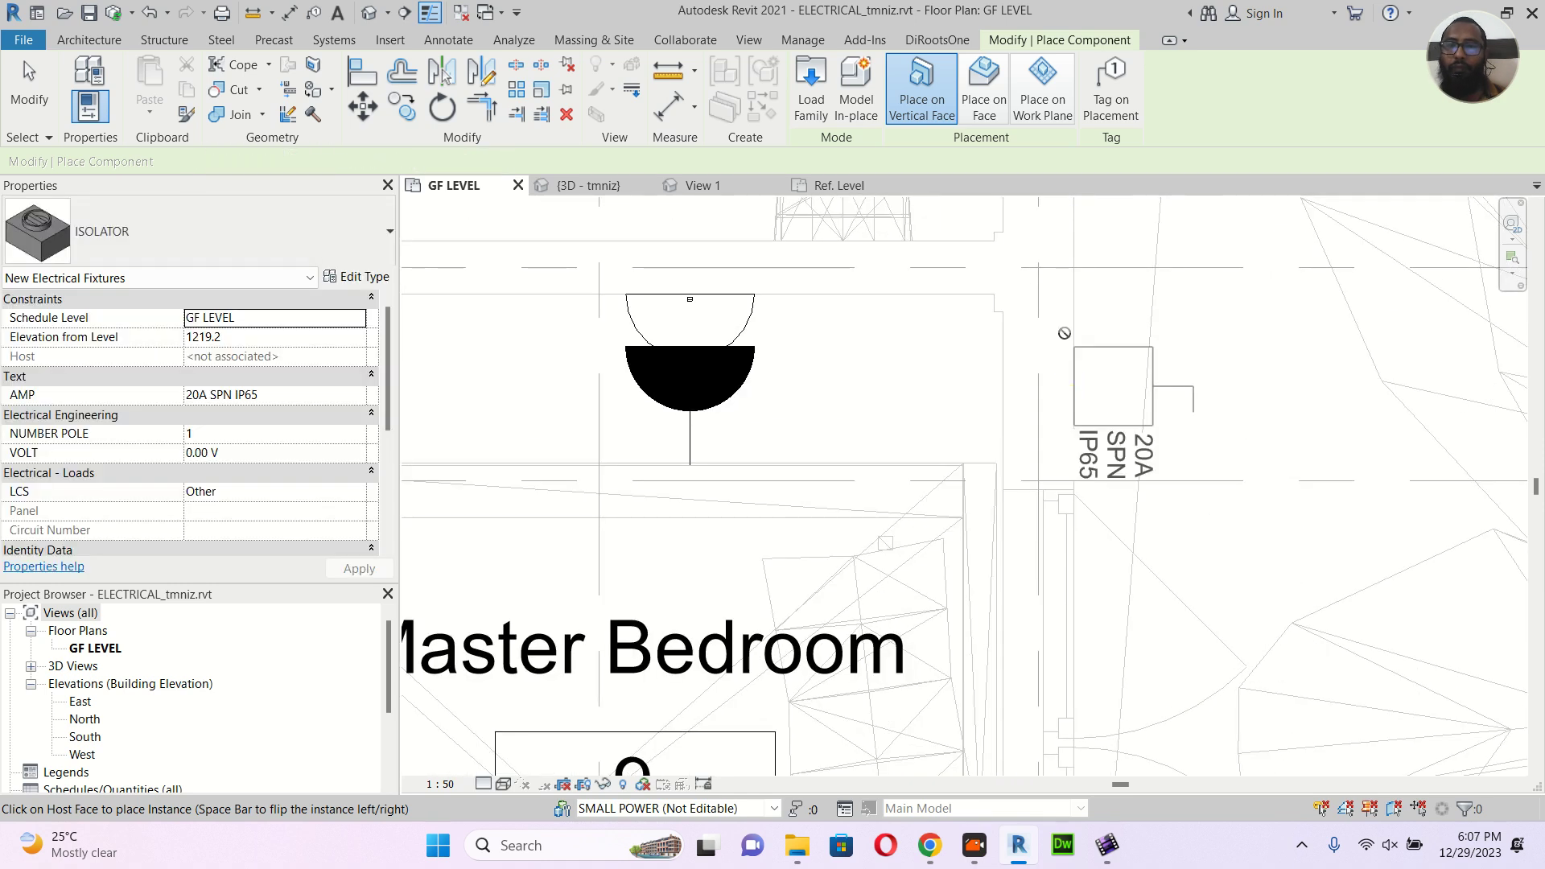
Place another isolator on the Dining room's outer wall just below grid c and finish placing isolators
{"action": "scroll", "coordinate": [1064, 336], "scroll_direction": "down", "scroll_amount": 5}
{"action": "scroll", "coordinate": [1064, 432], "scroll_direction": "down", "scroll_amount": 3}
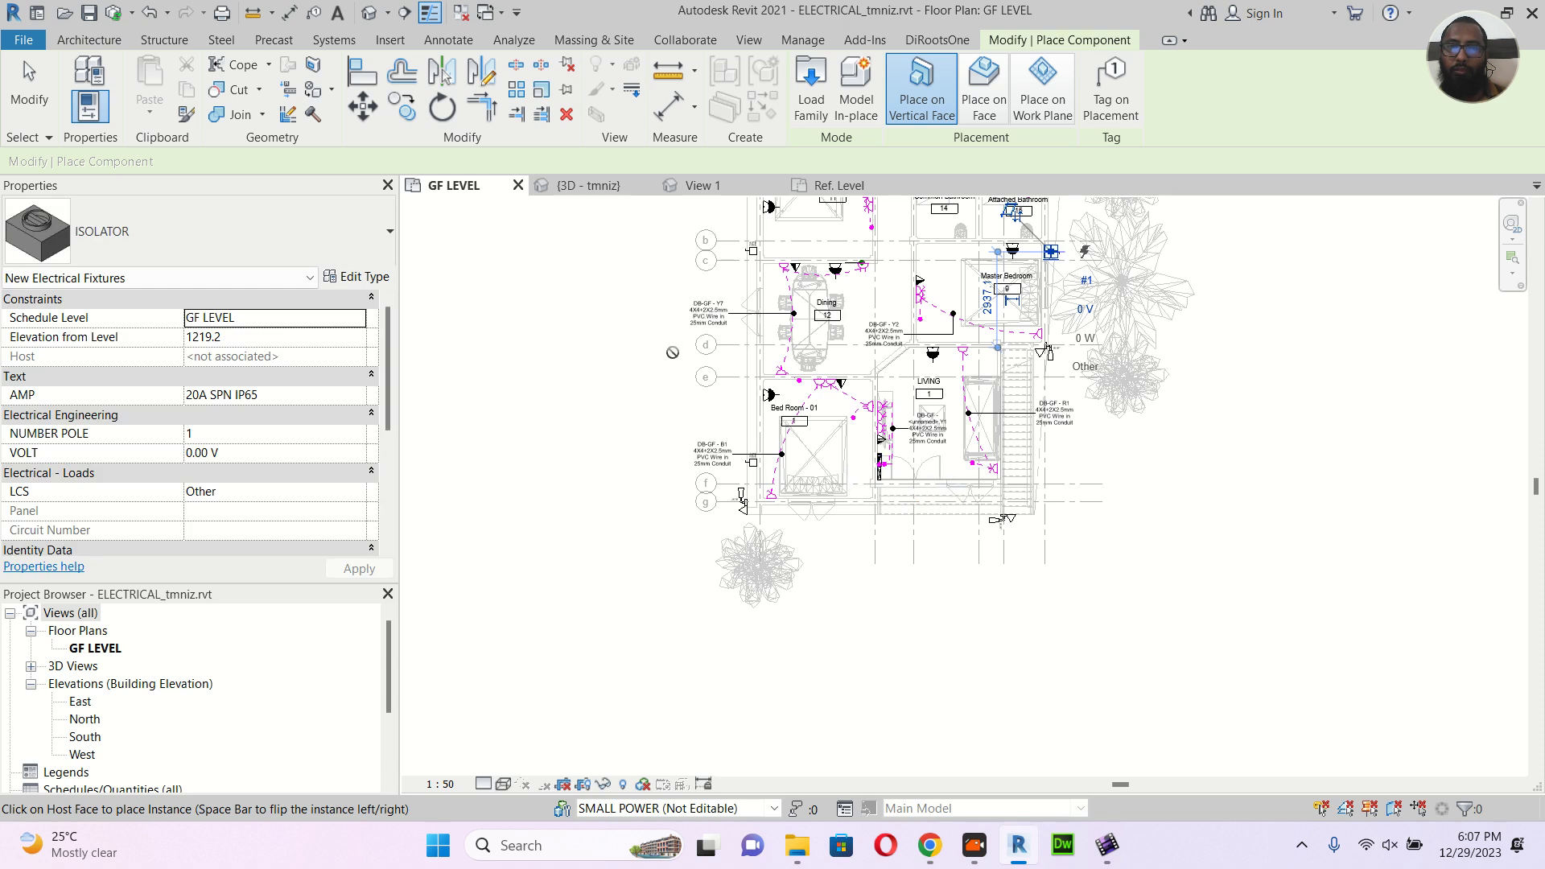
{"action": "scroll", "coordinate": [751, 274], "scroll_direction": "up", "scroll_amount": 2}
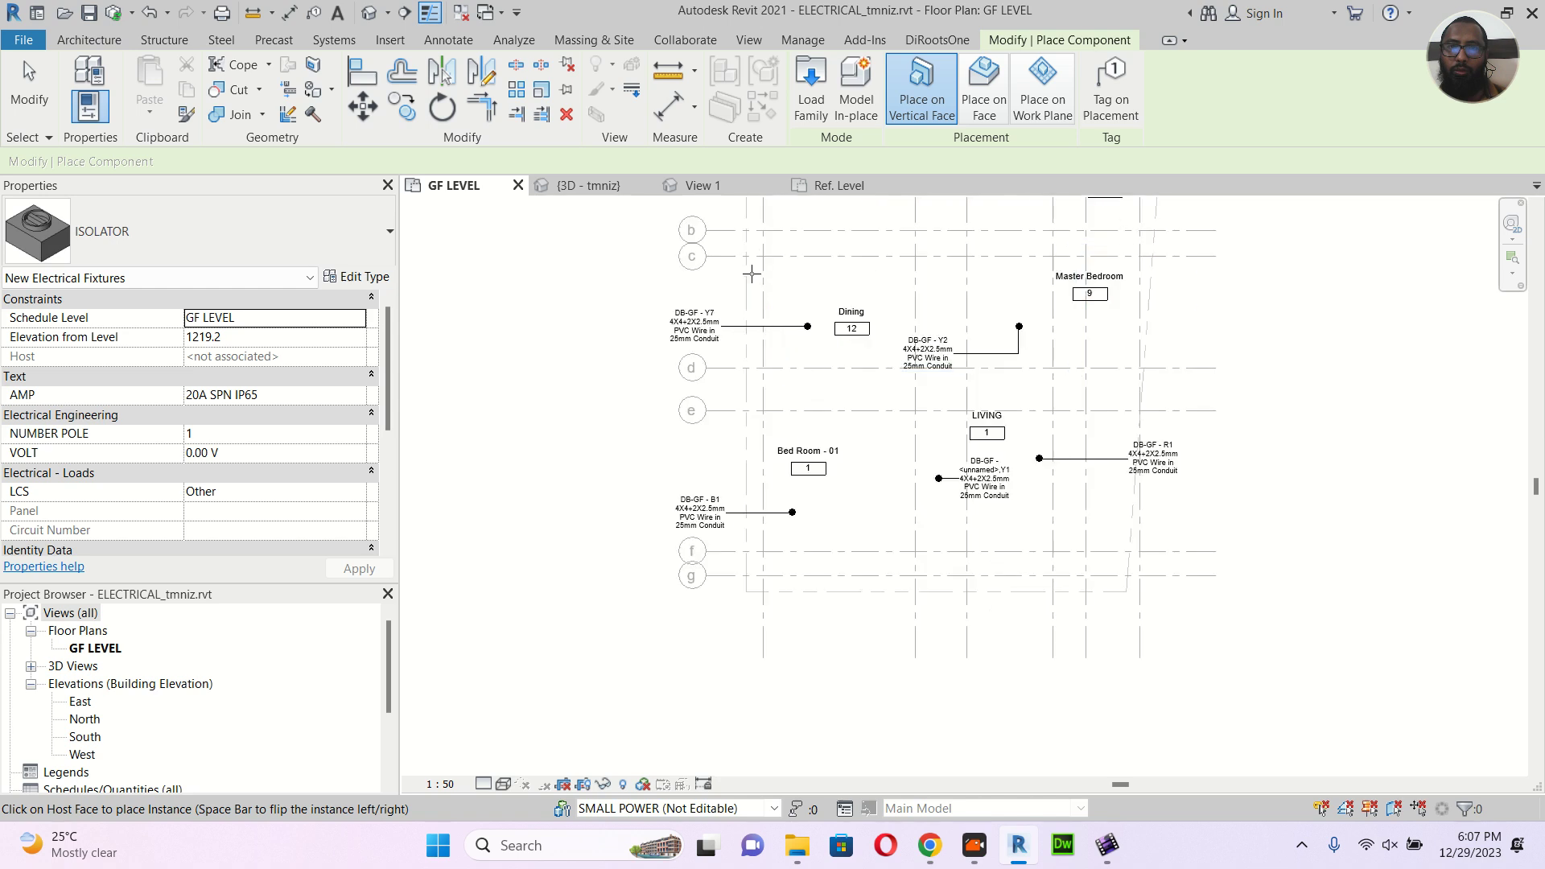
{"action": "scroll", "coordinate": [752, 274], "scroll_direction": "up", "scroll_amount": 3}
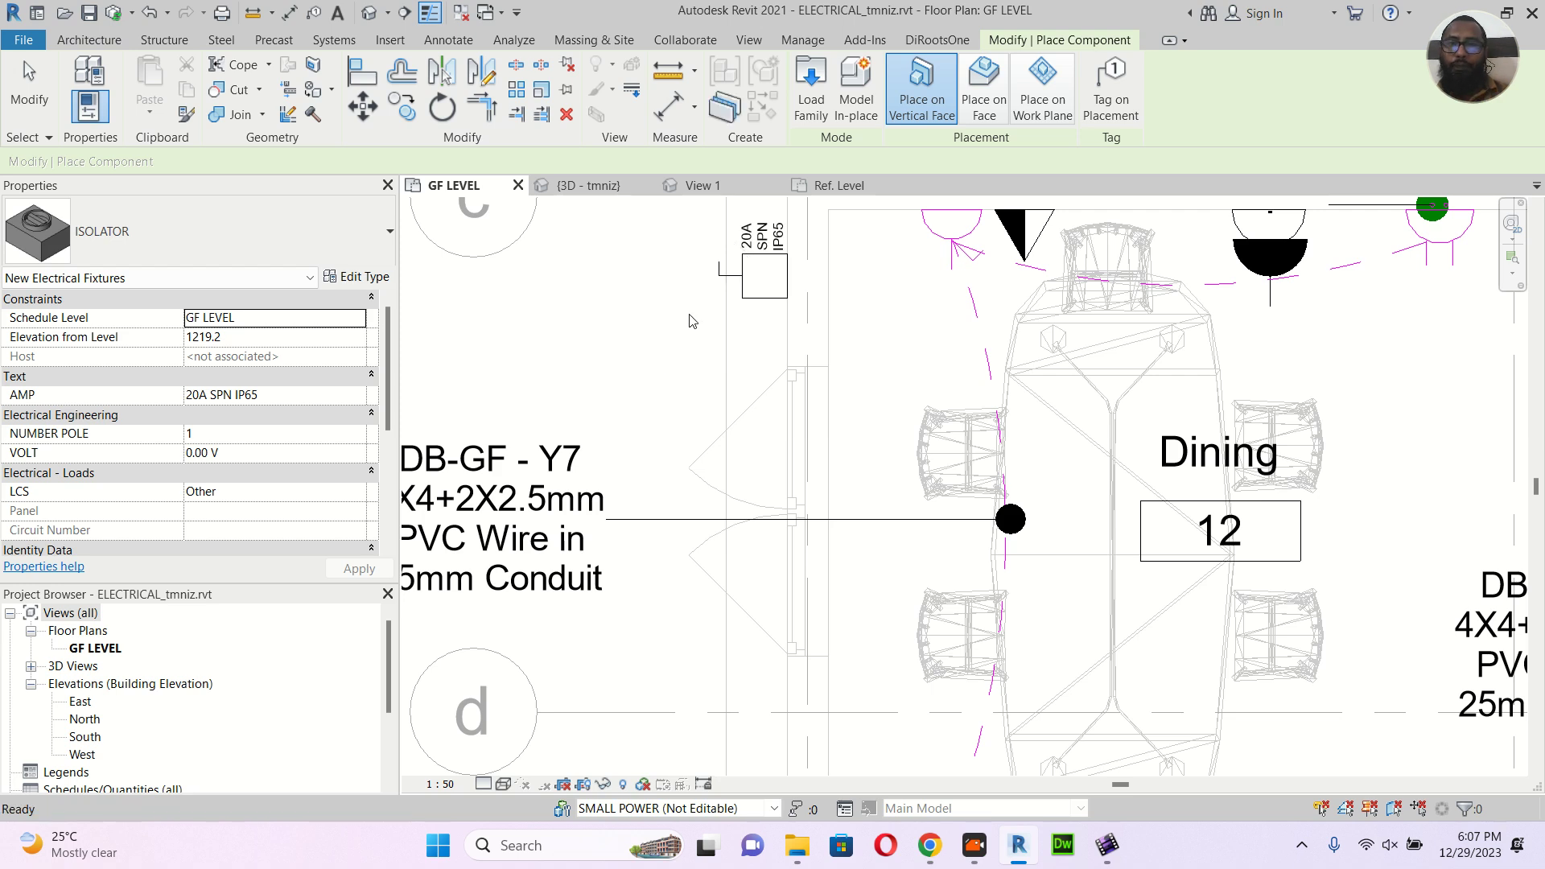
{"action": "scroll", "coordinate": [692, 318], "scroll_direction": "down", "scroll_amount": 5}
{"action": "key", "text": "Escape"}
{"action": "key", "text": "Escape"}
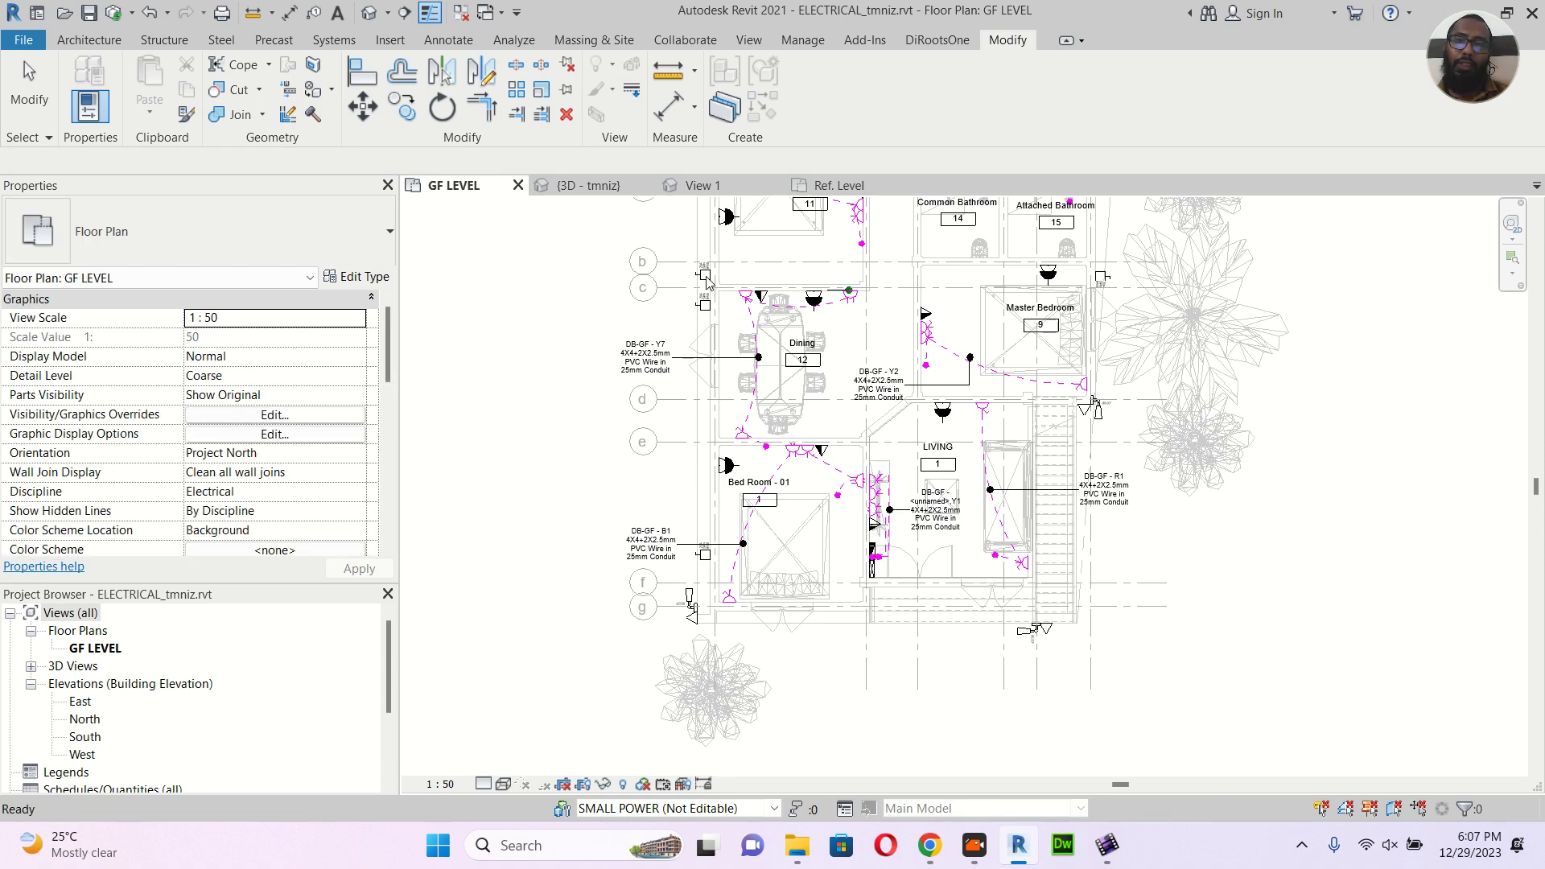
Select all isolators visible in the view and set their elevation from level to 600
{"action": "right_click", "coordinate": [705, 279]}
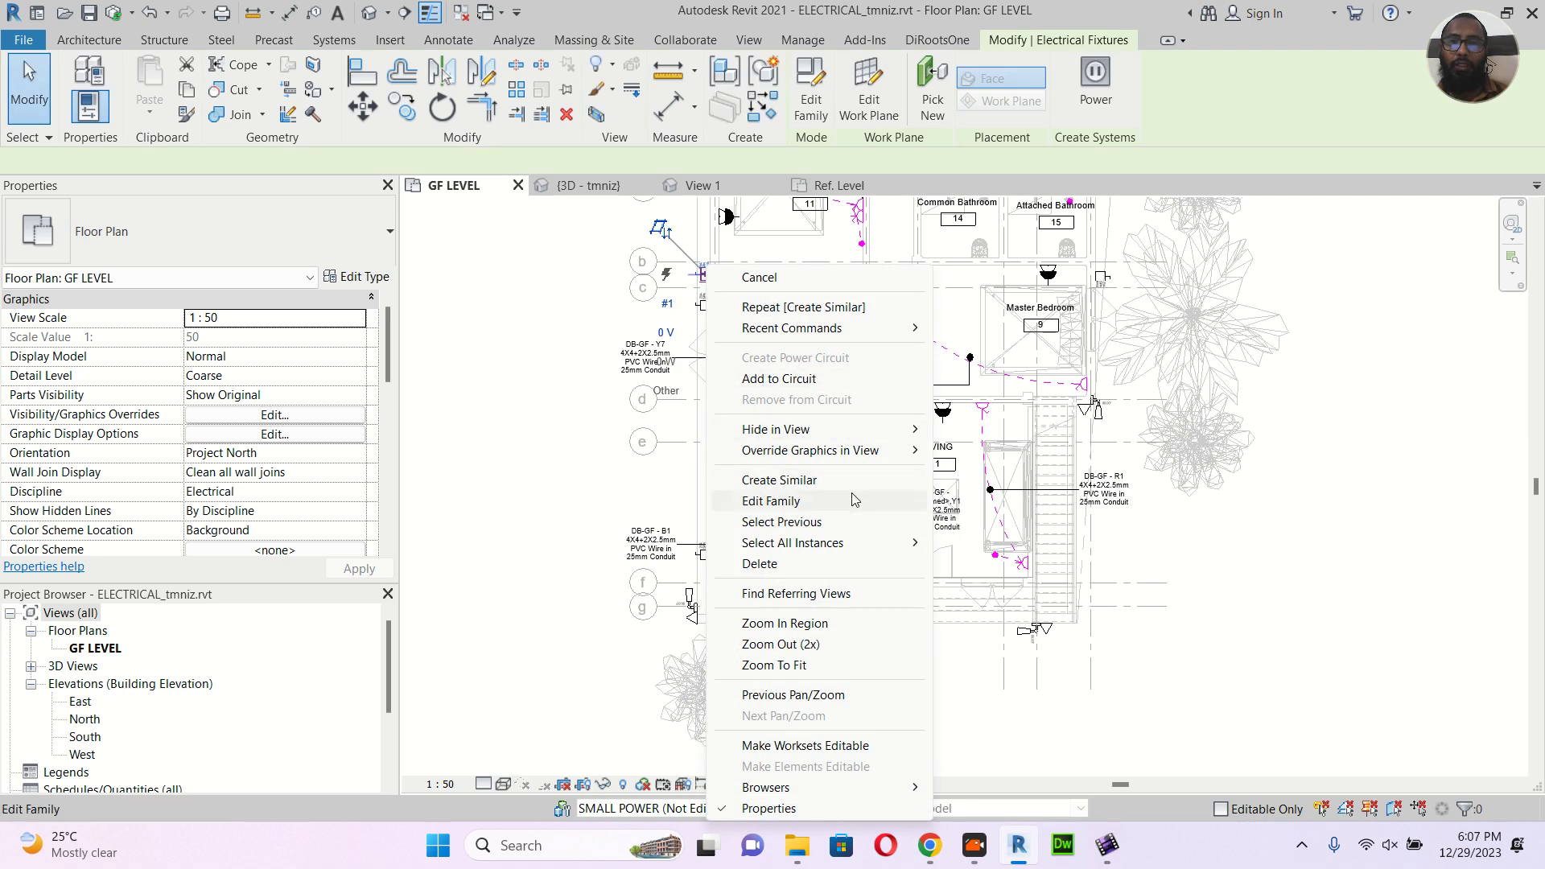
{"action": "mouse_move", "coordinate": [863, 549]}
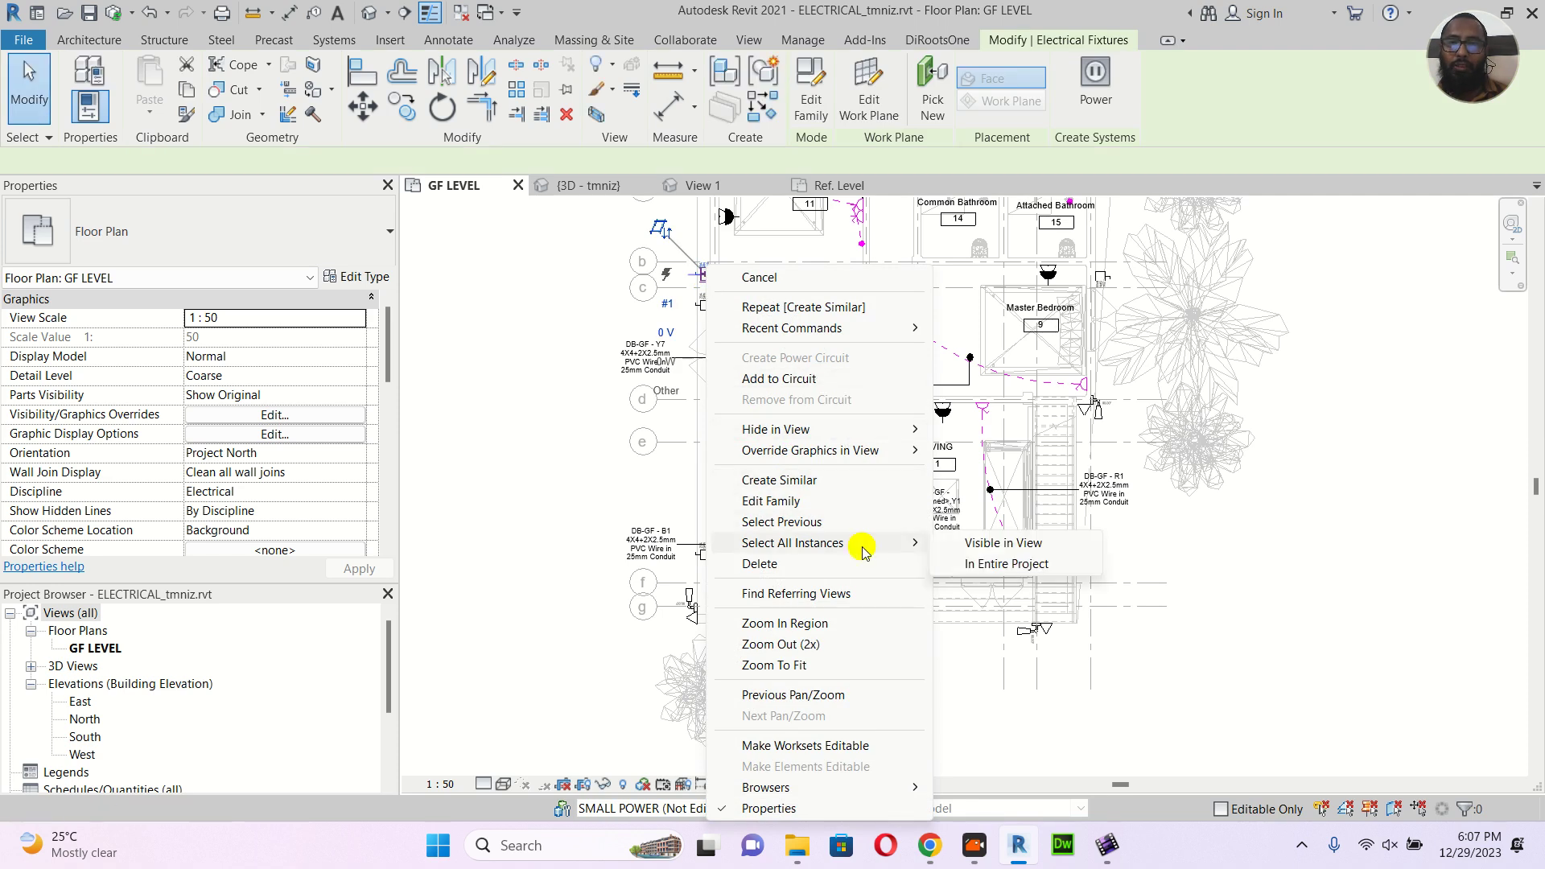
{"action": "left_click", "coordinate": [991, 540]}
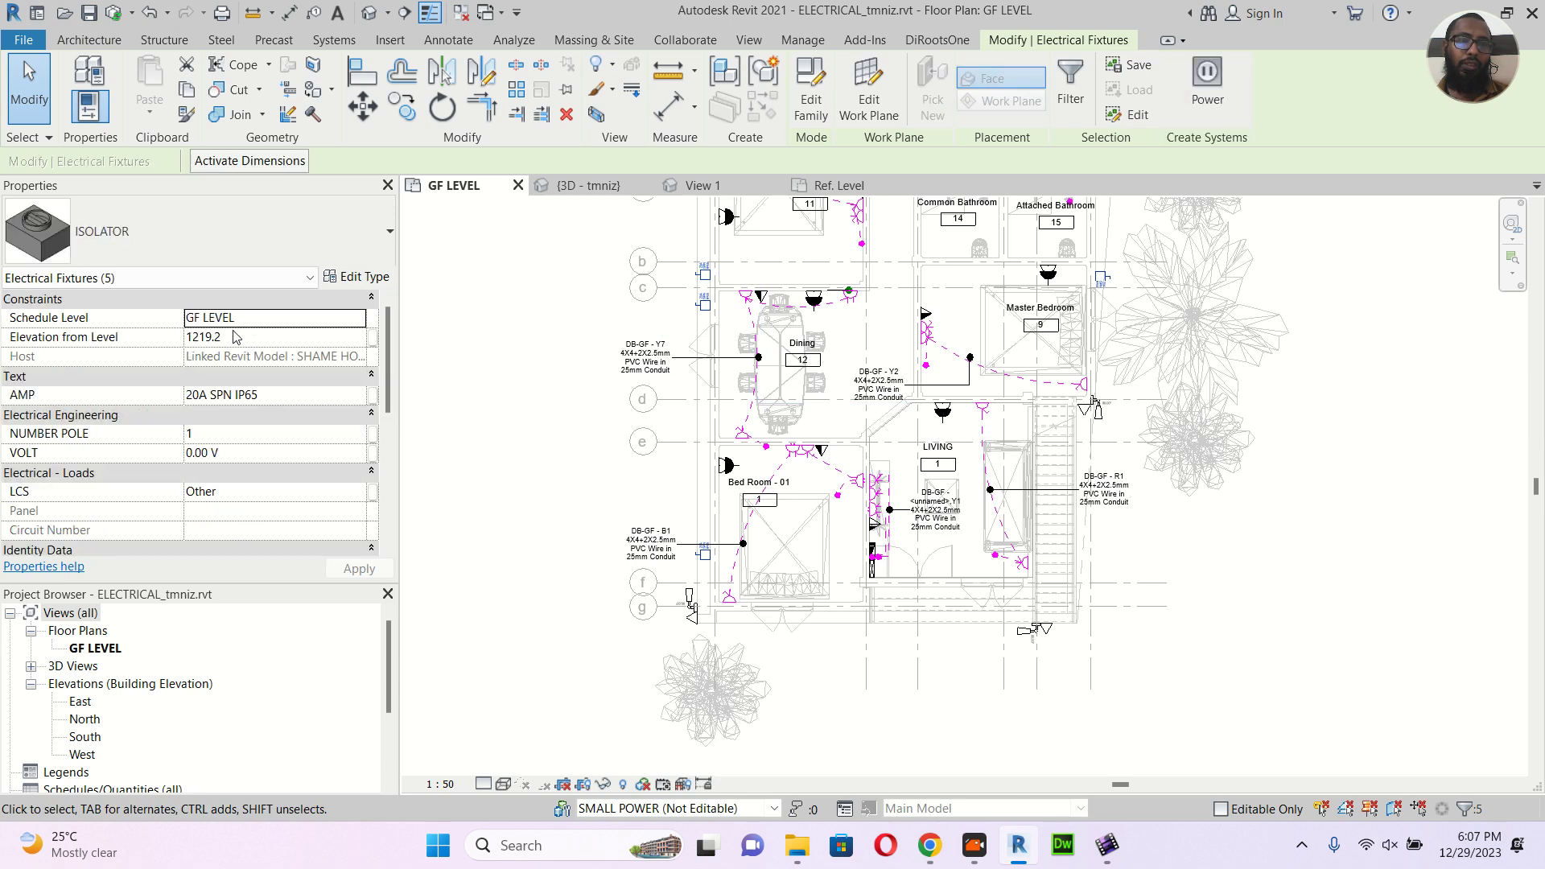
{"action": "left_click", "coordinate": [250, 344]}
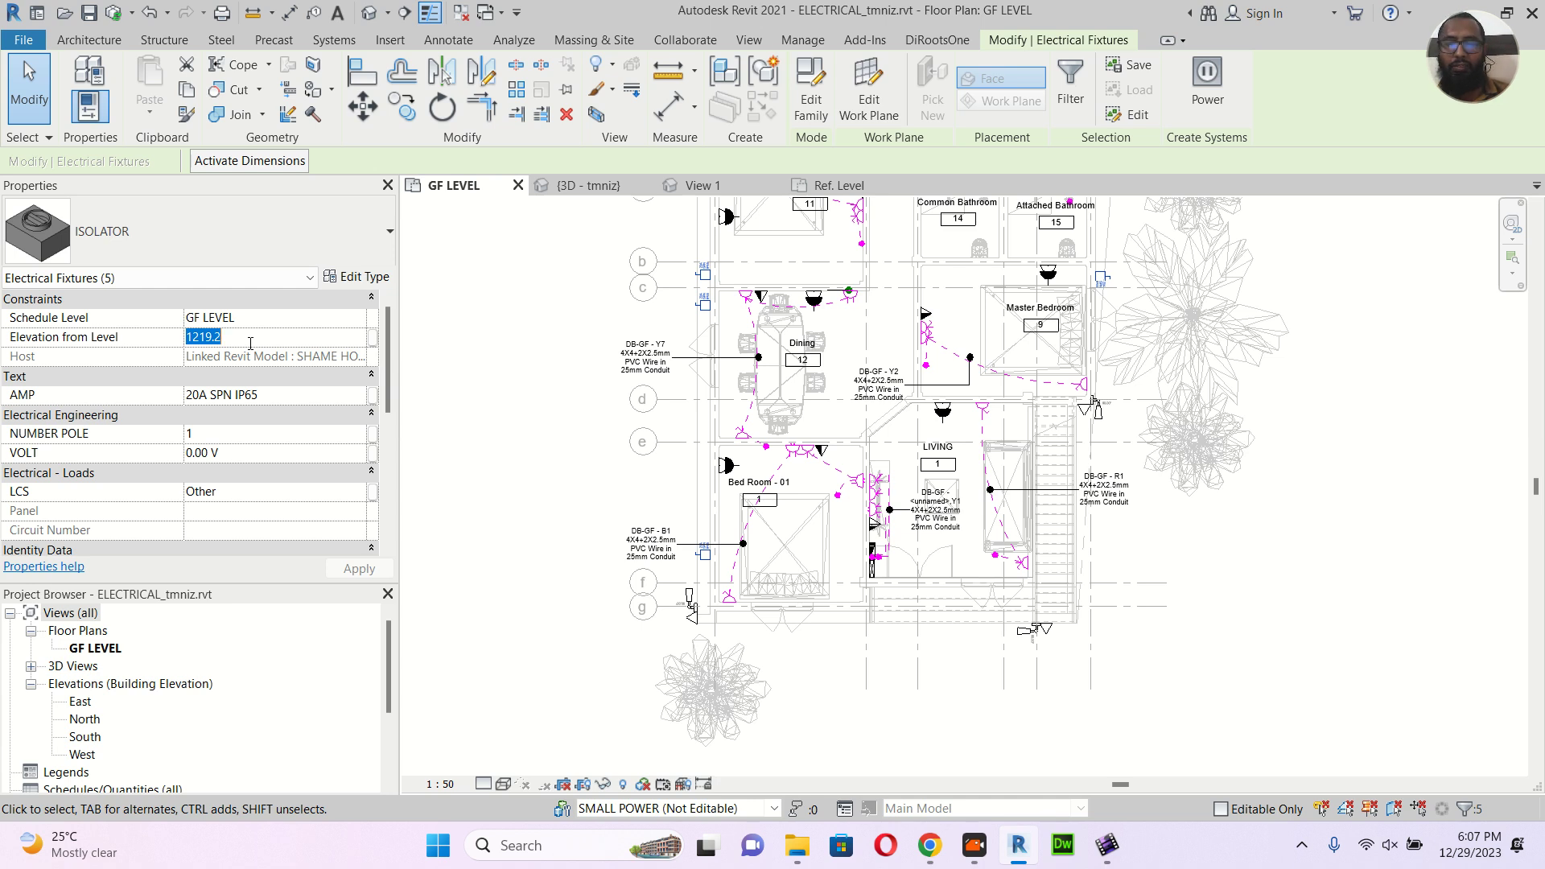
{"action": "type", "text": "600"}
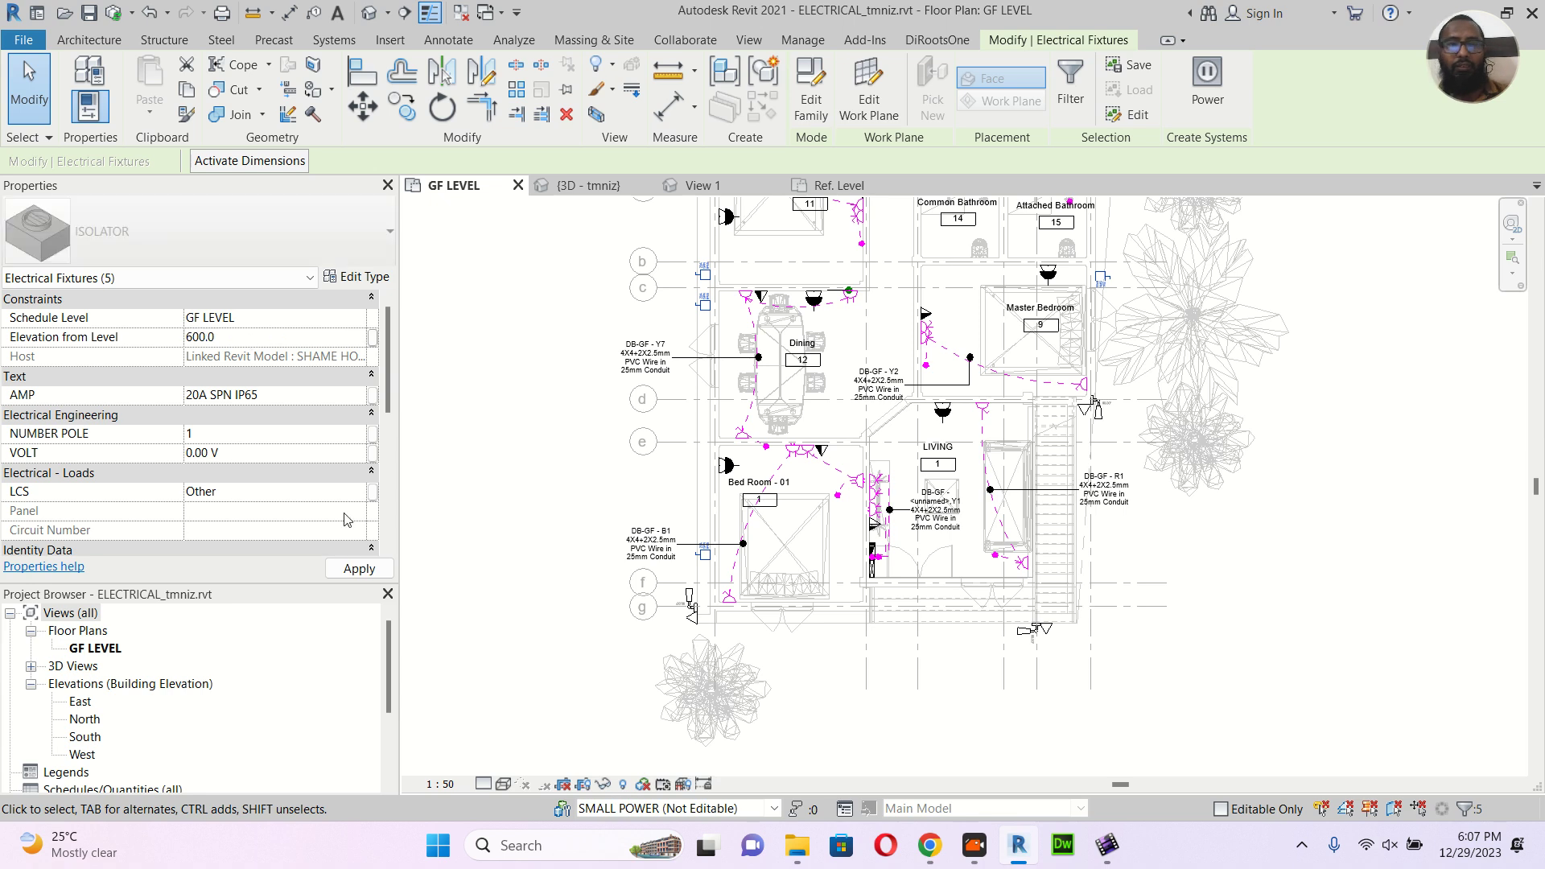
{"action": "left_click", "coordinate": [359, 569]}
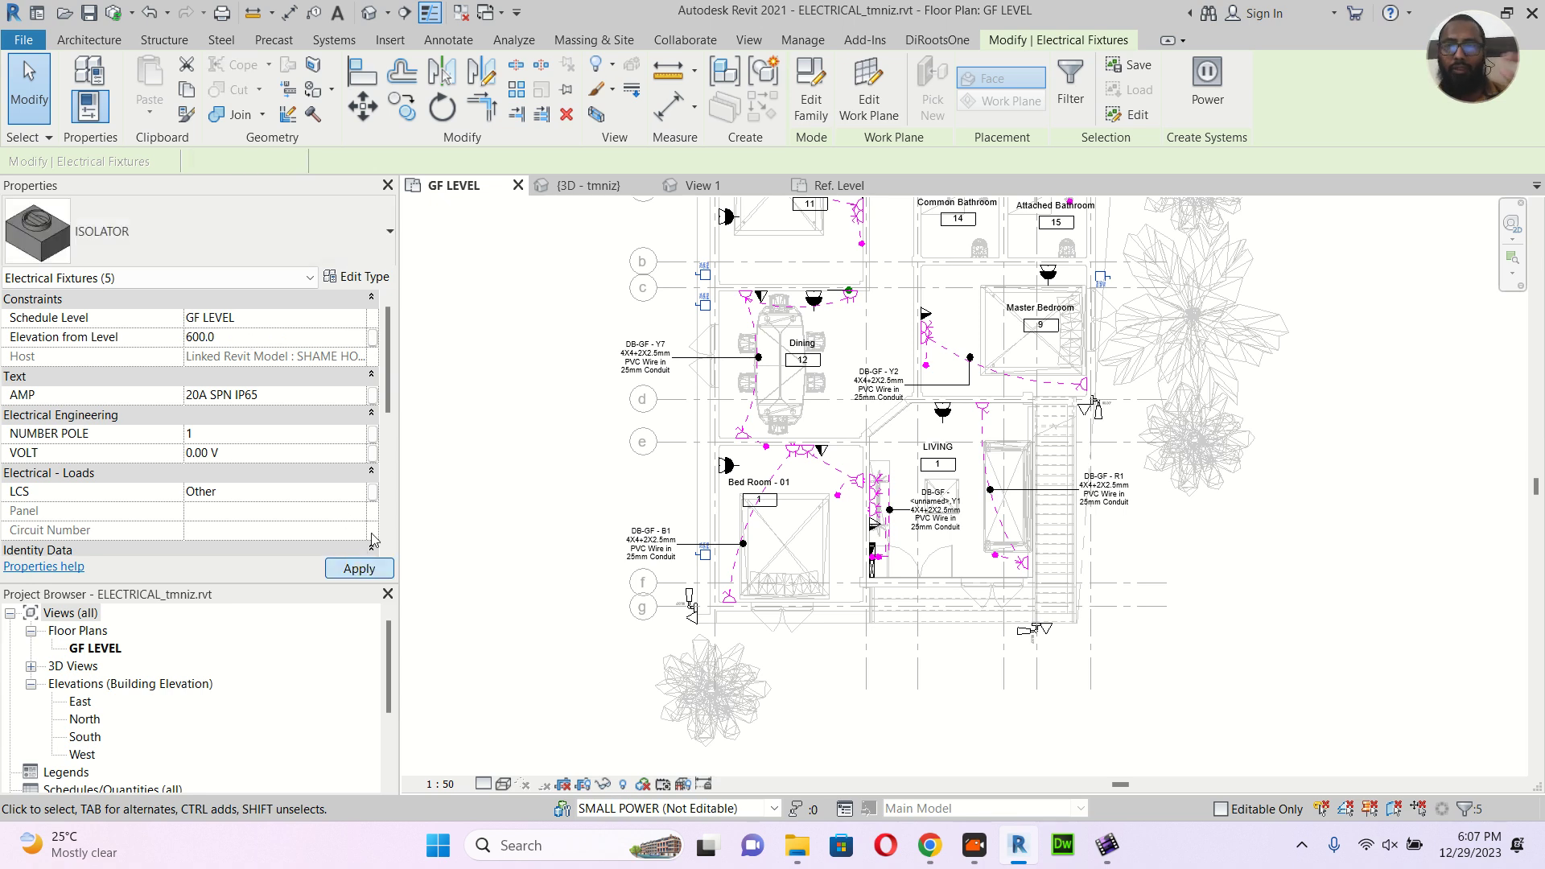
Select all CCTV cameras visible in the view, set their elevation from level to 2200, and clear the selection
{"action": "left_click", "coordinate": [1099, 412]}
{"action": "right_click", "coordinate": [1099, 414]}
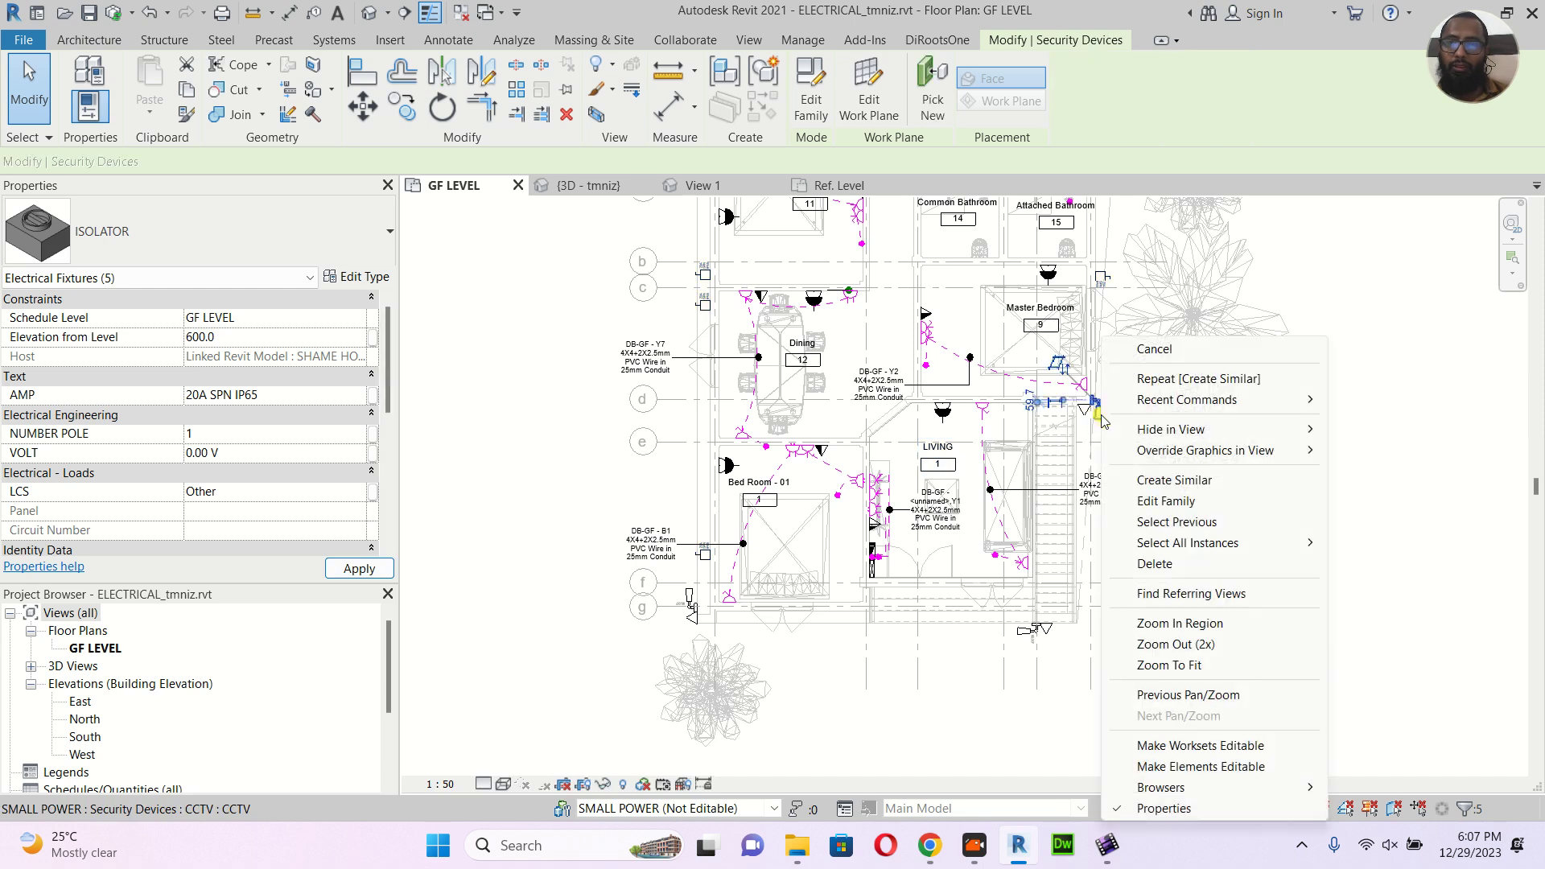
{"action": "mouse_move", "coordinate": [1266, 543]}
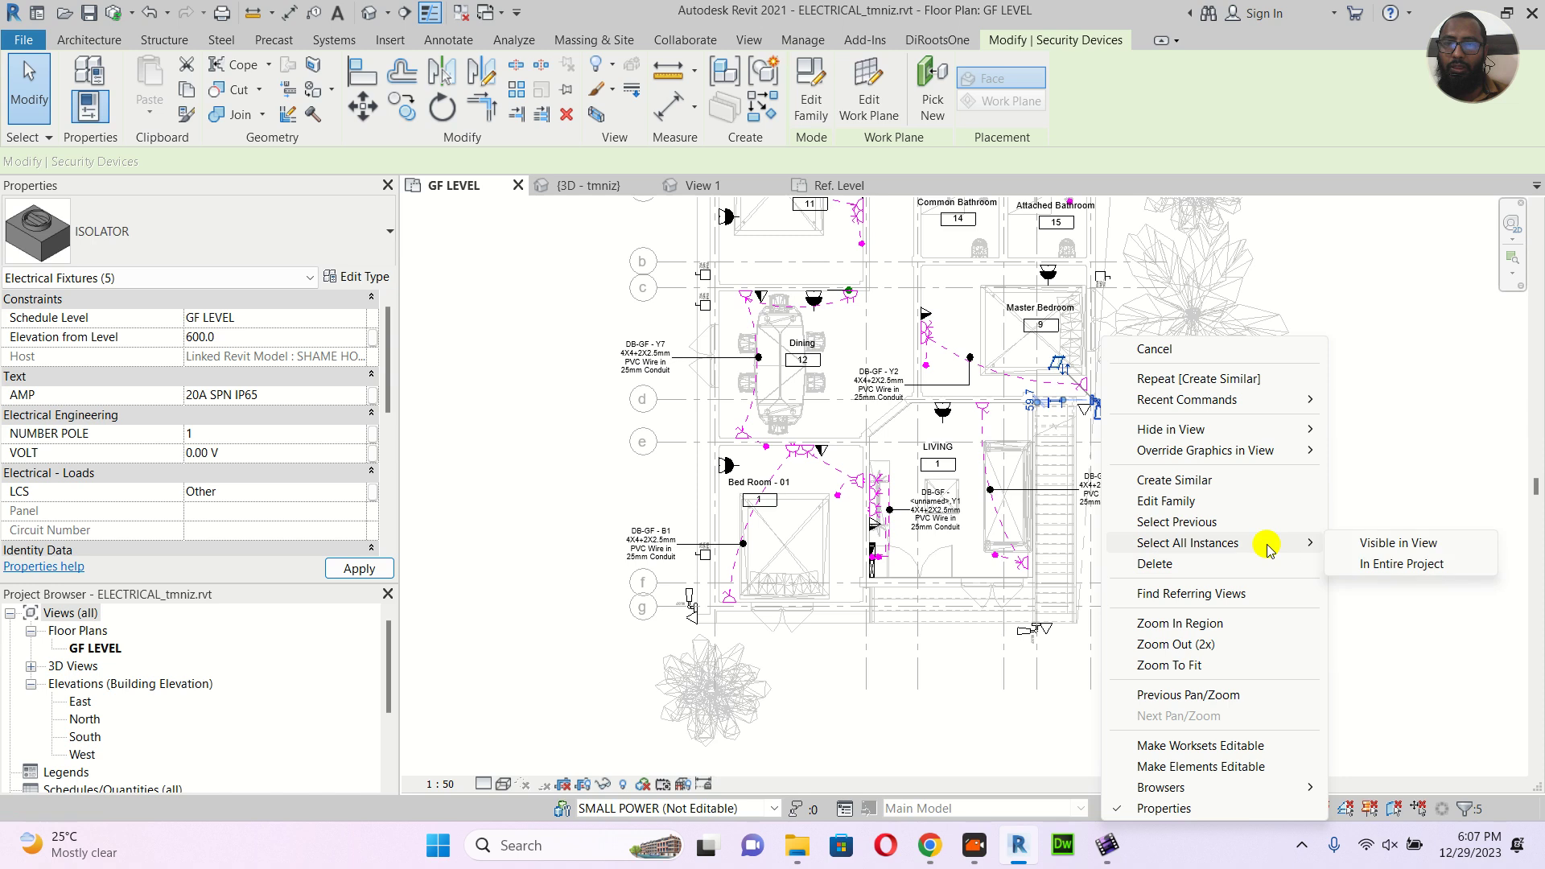
{"action": "left_click", "coordinate": [1366, 545]}
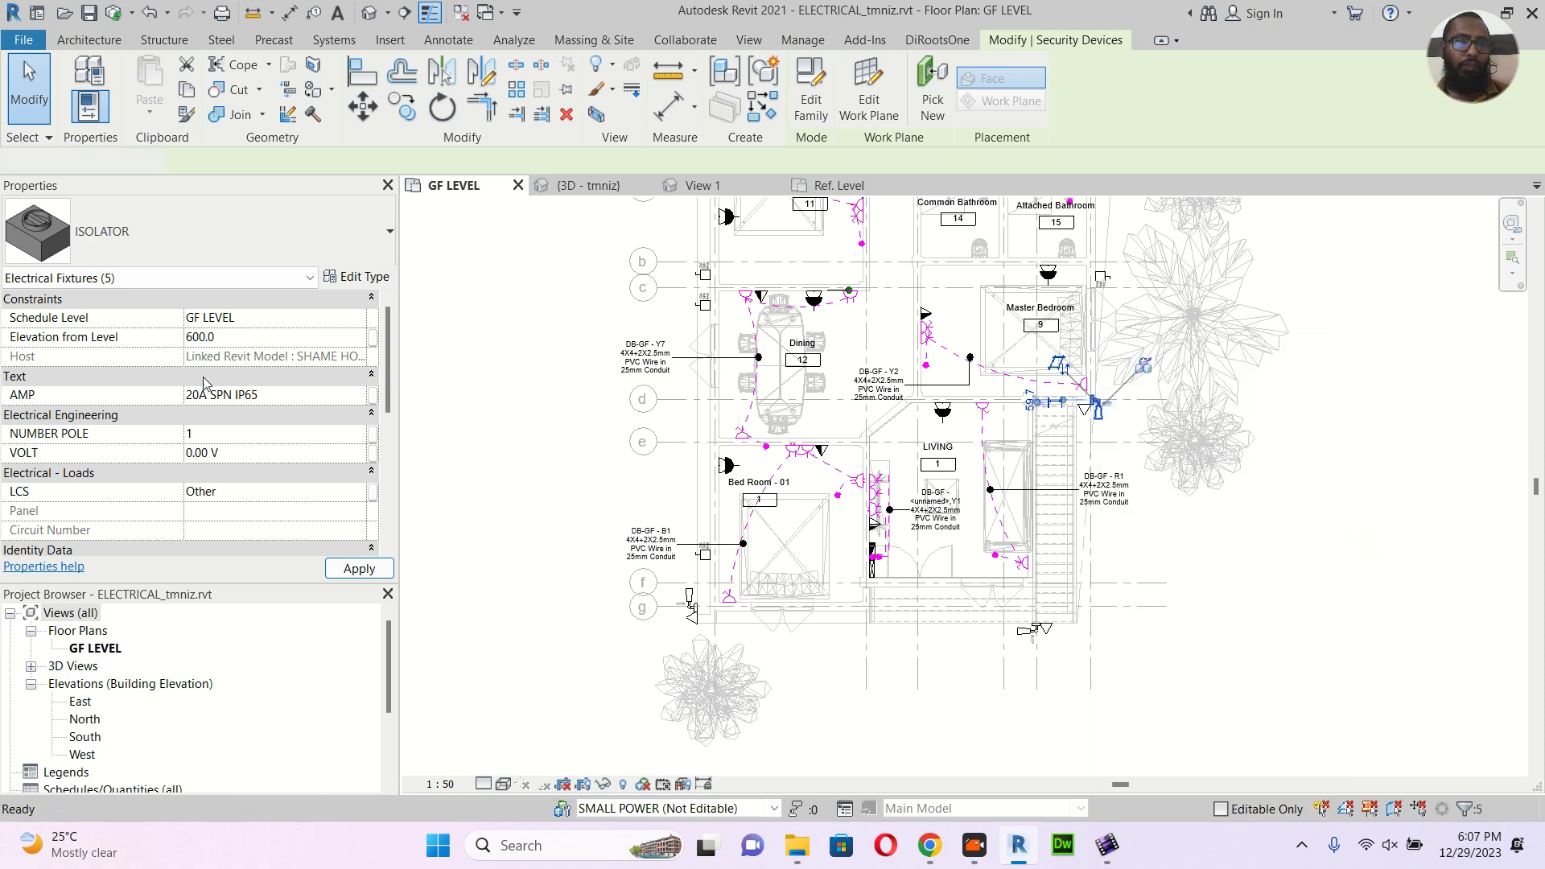
{"action": "left_click", "coordinate": [241, 339]}
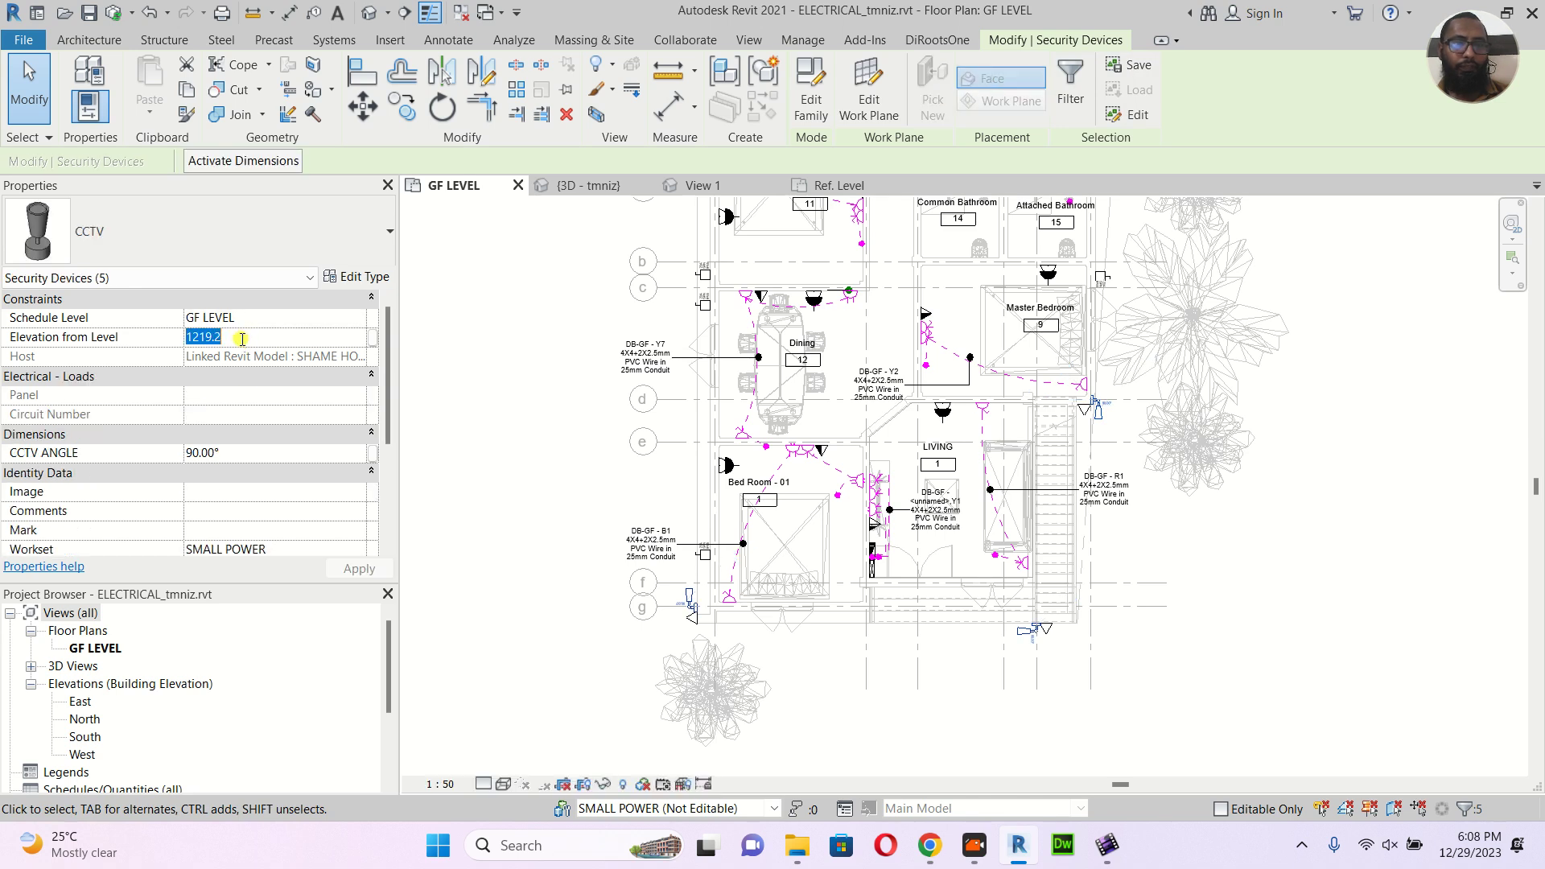
{"action": "type", "text": "2"}
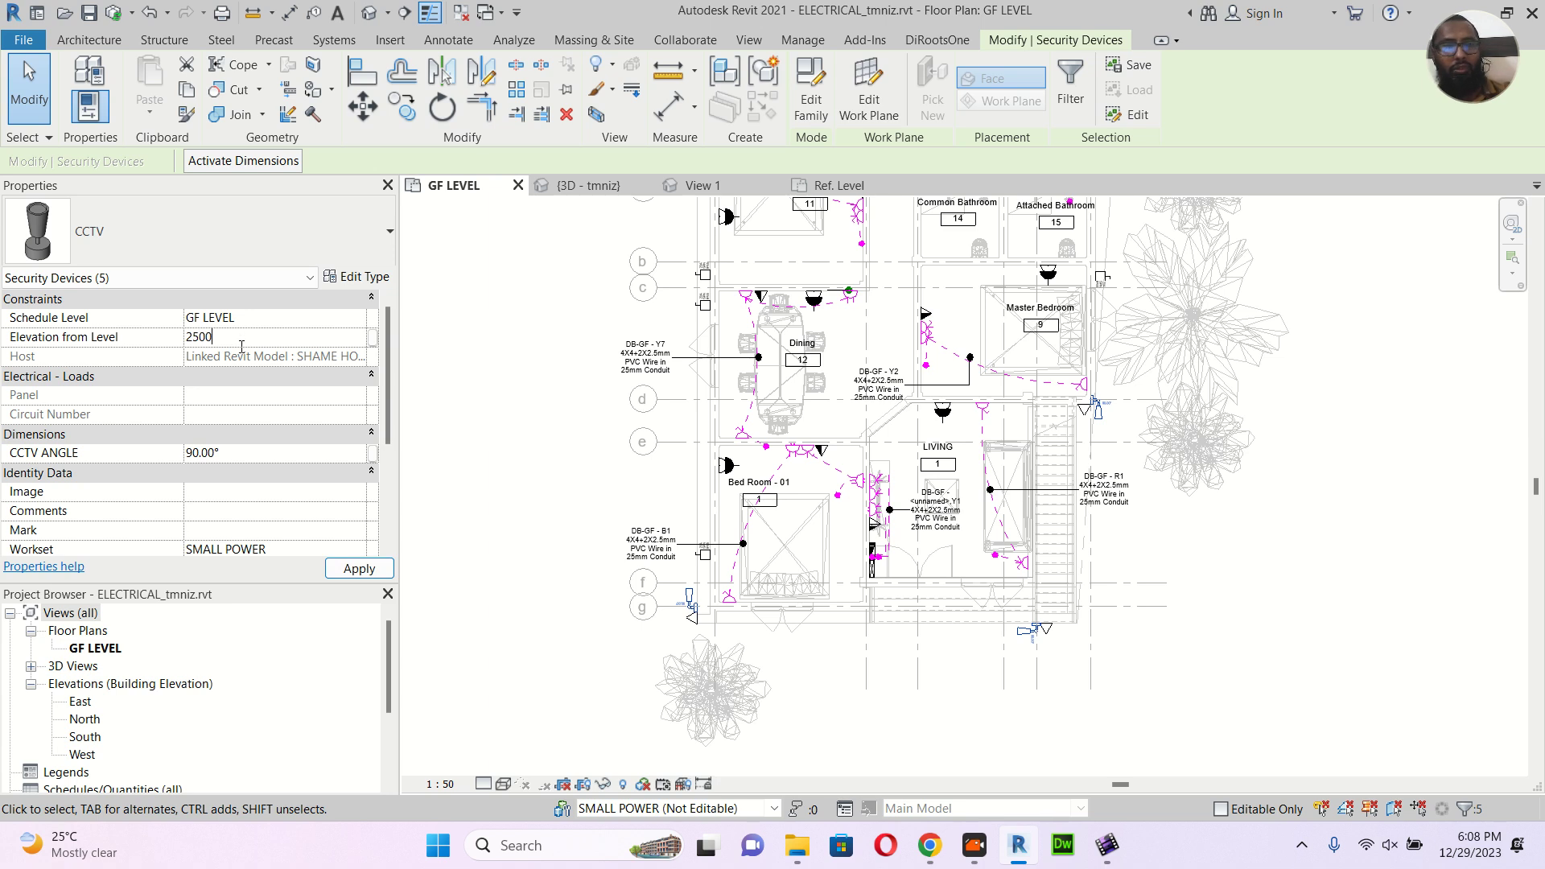
{"action": "type", "text": "200.0"}
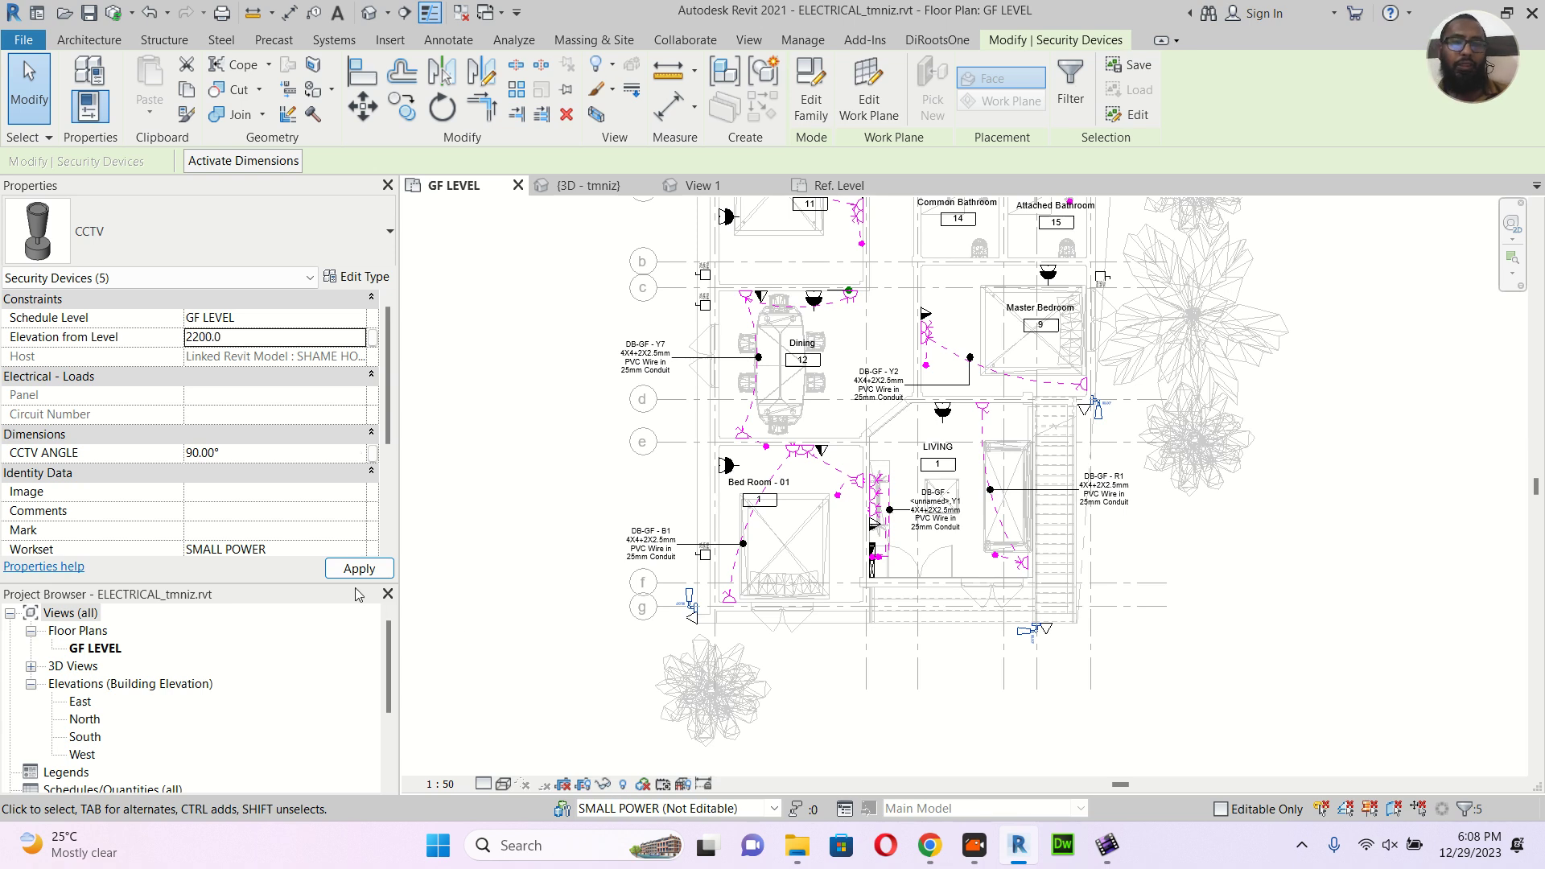
{"action": "left_click", "coordinate": [360, 571]}
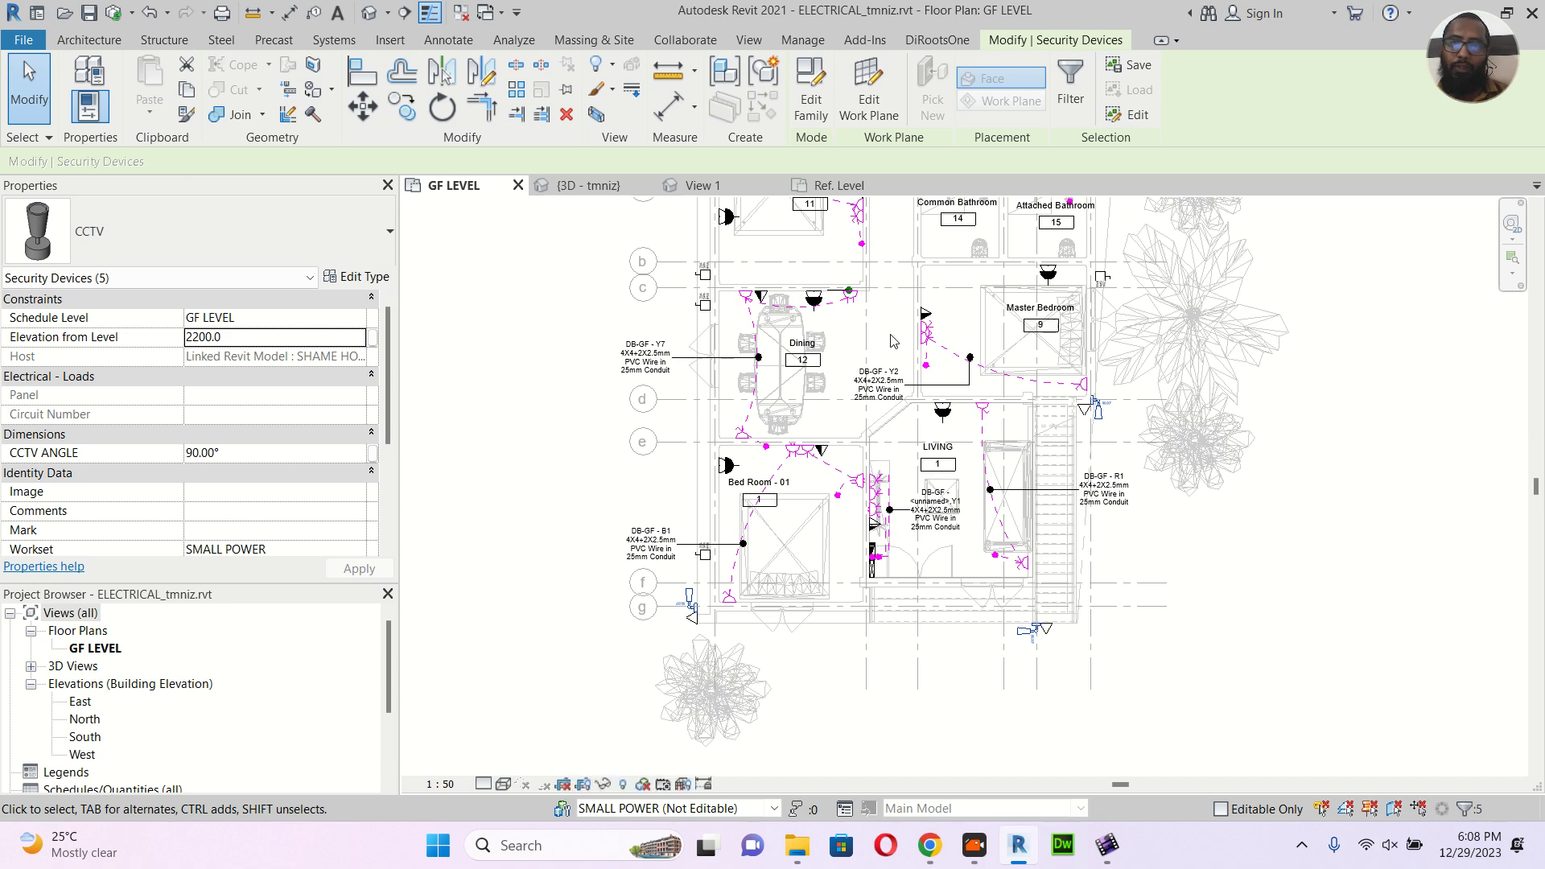
{"action": "key", "text": "Escape"}
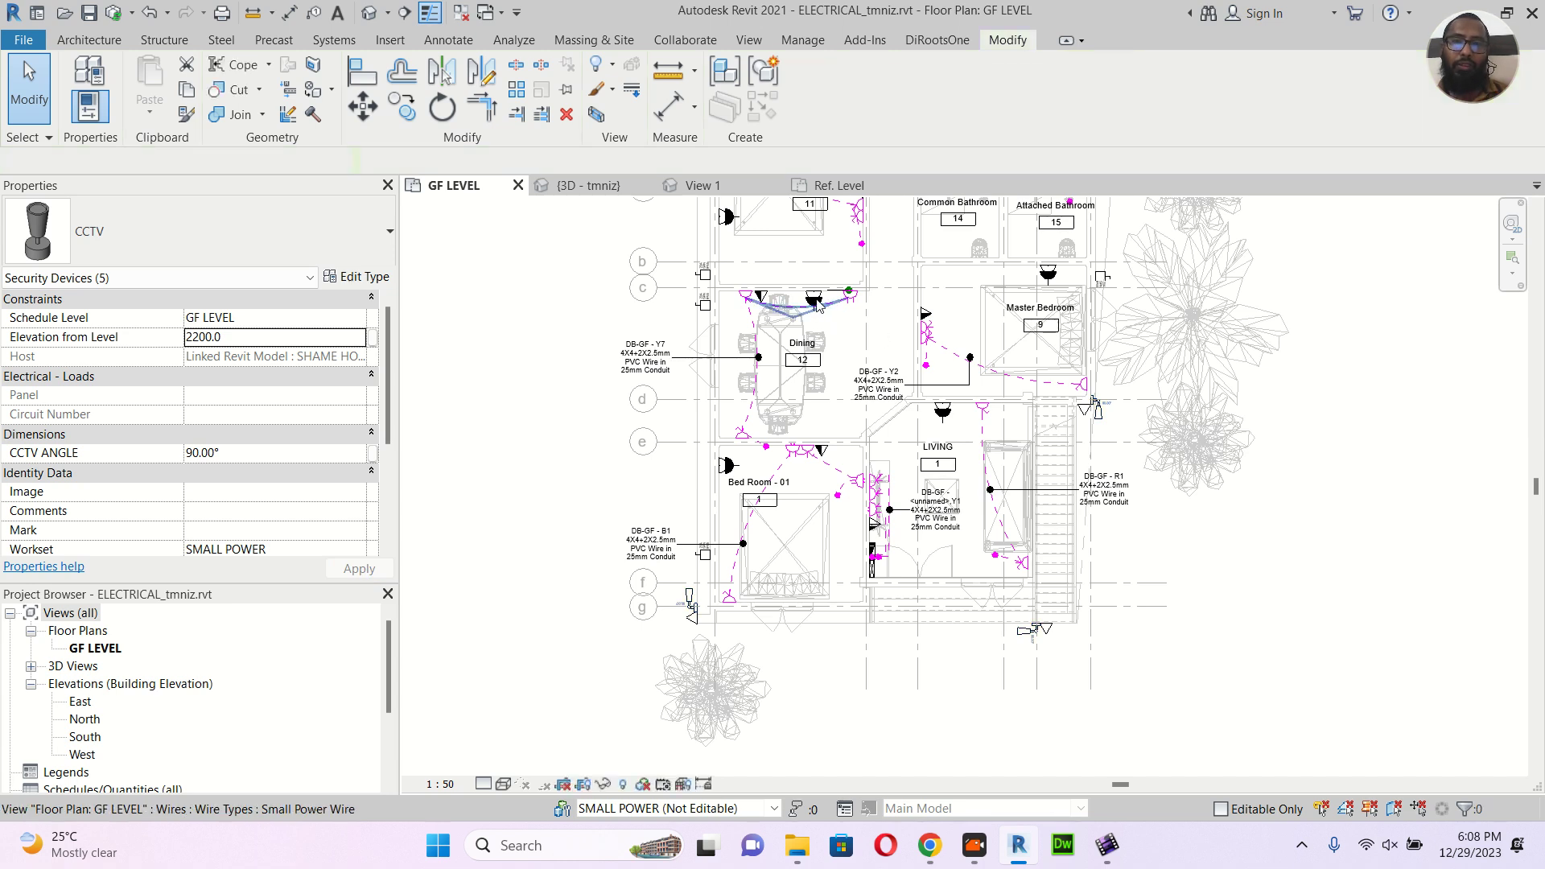
Check the mounting heights of the flex outlet and the 13A twin socket on the Dining room wall along grid c
{"action": "scroll", "coordinate": [817, 300], "scroll_direction": "up", "scroll_amount": 4}
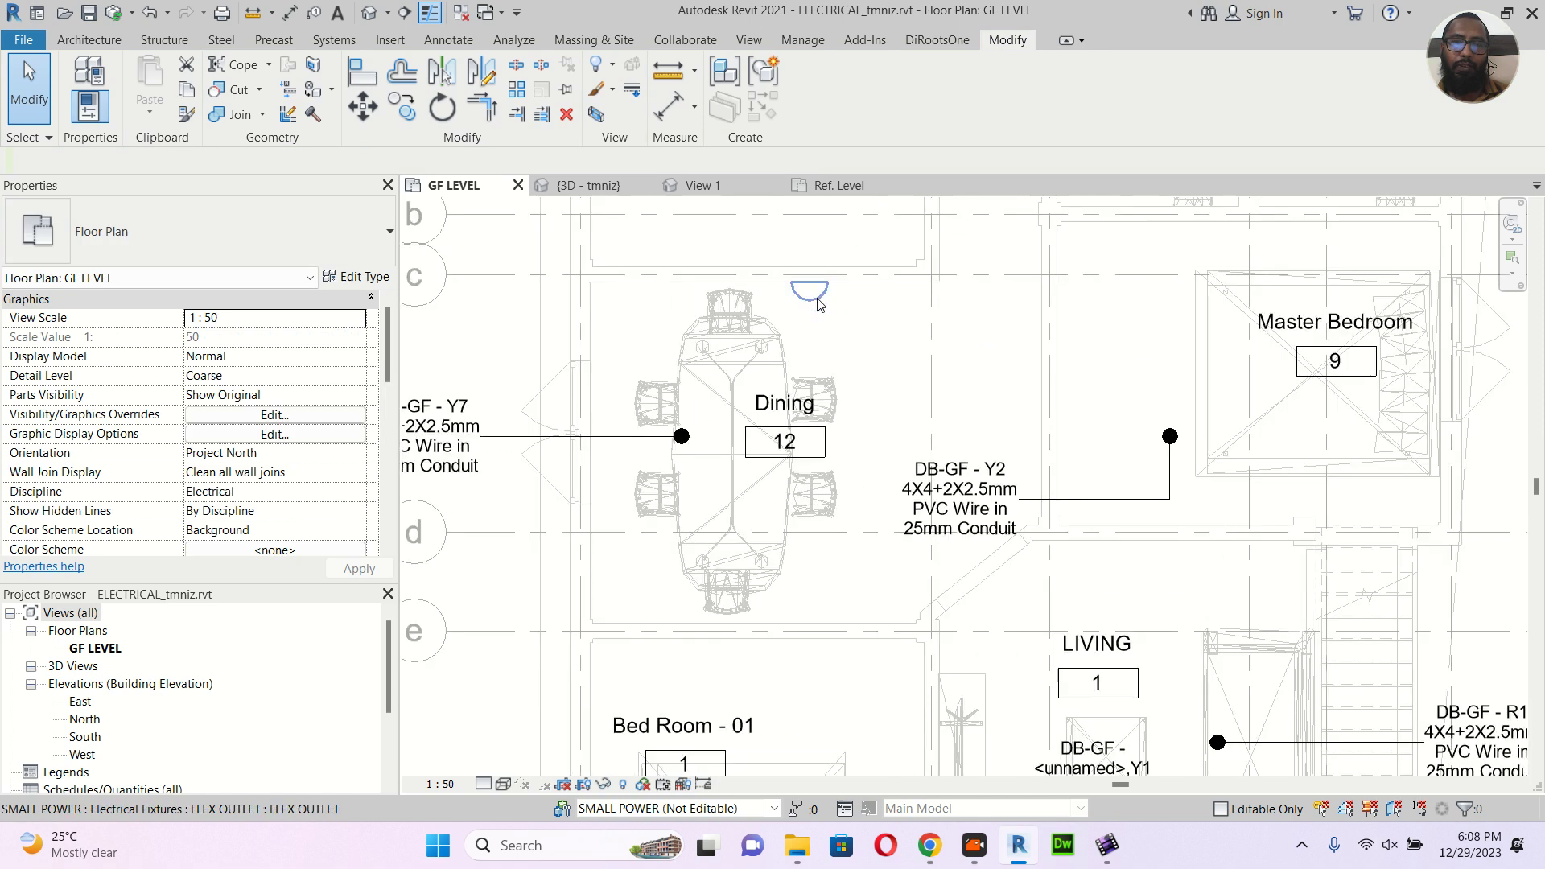
{"action": "left_click", "coordinate": [817, 301]}
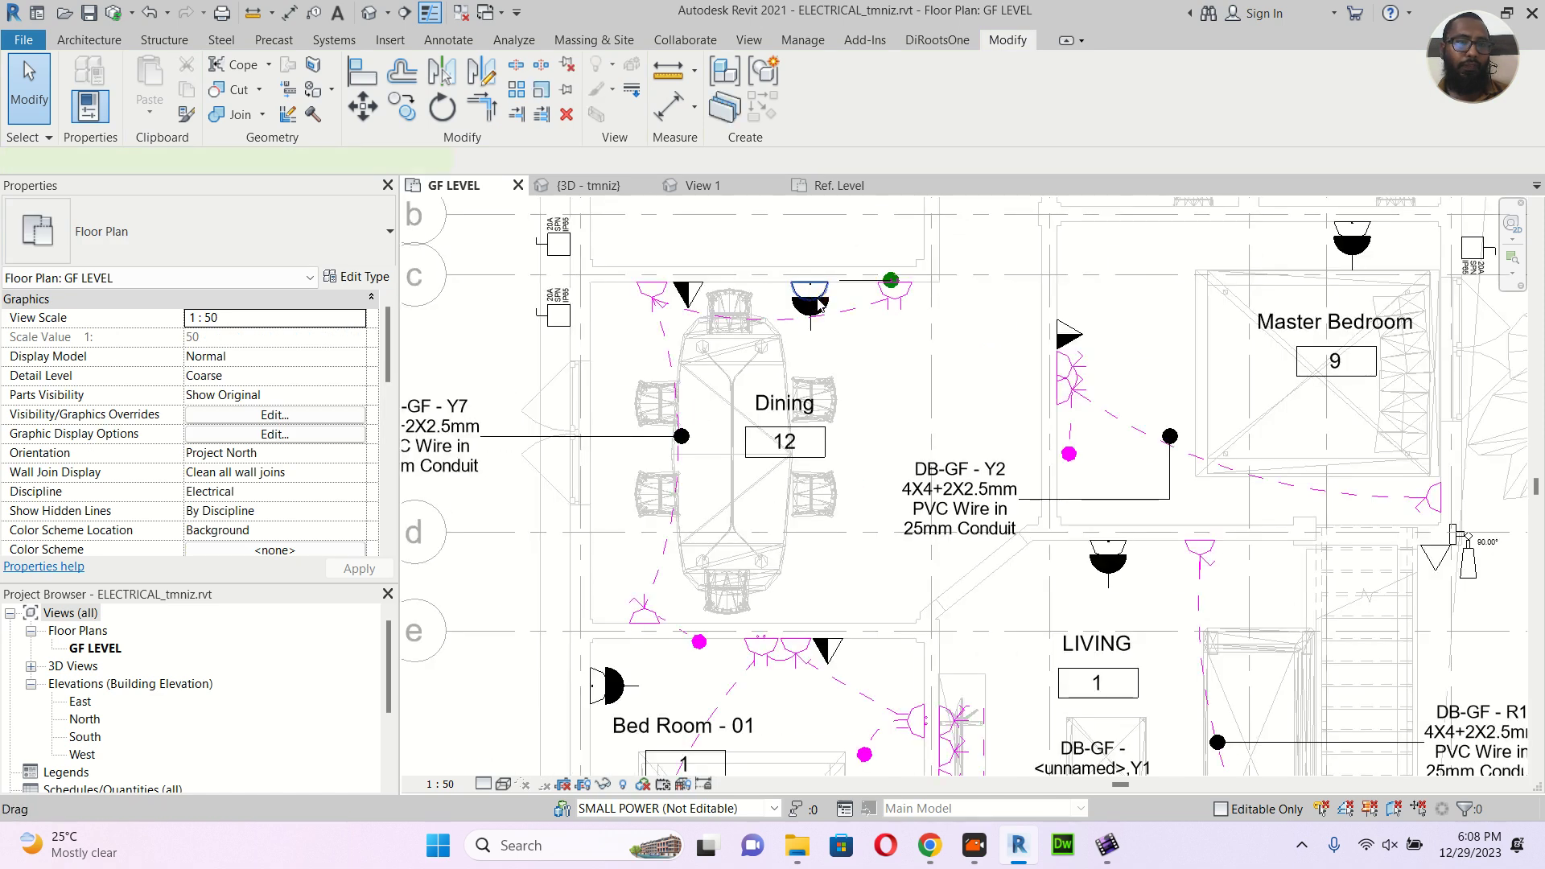
{"action": "left_click", "coordinate": [816, 299]}
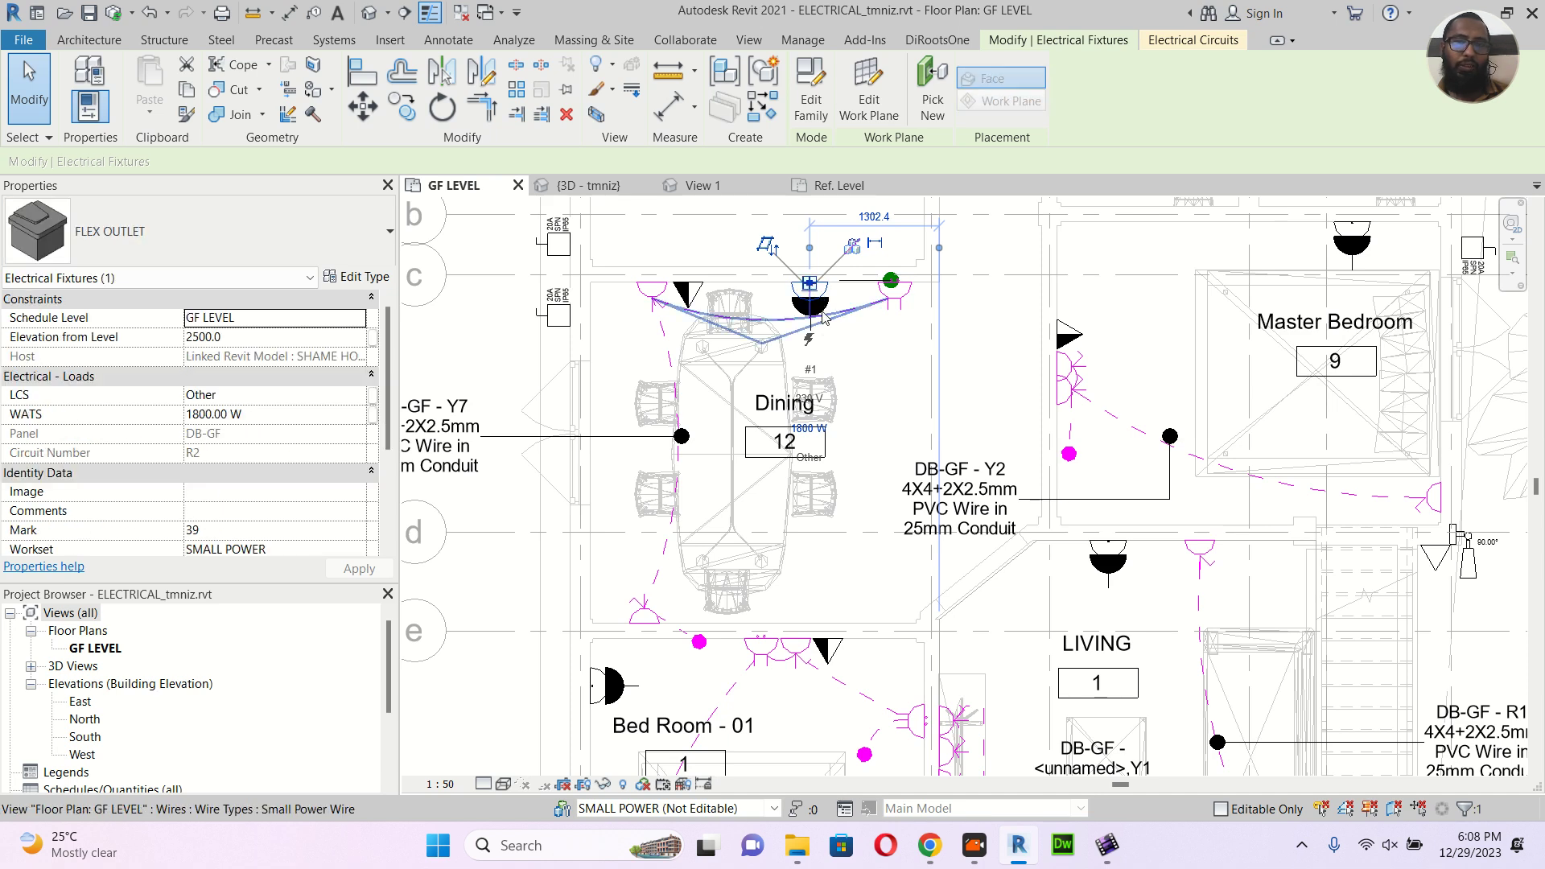
{"action": "left_click", "coordinate": [902, 301]}
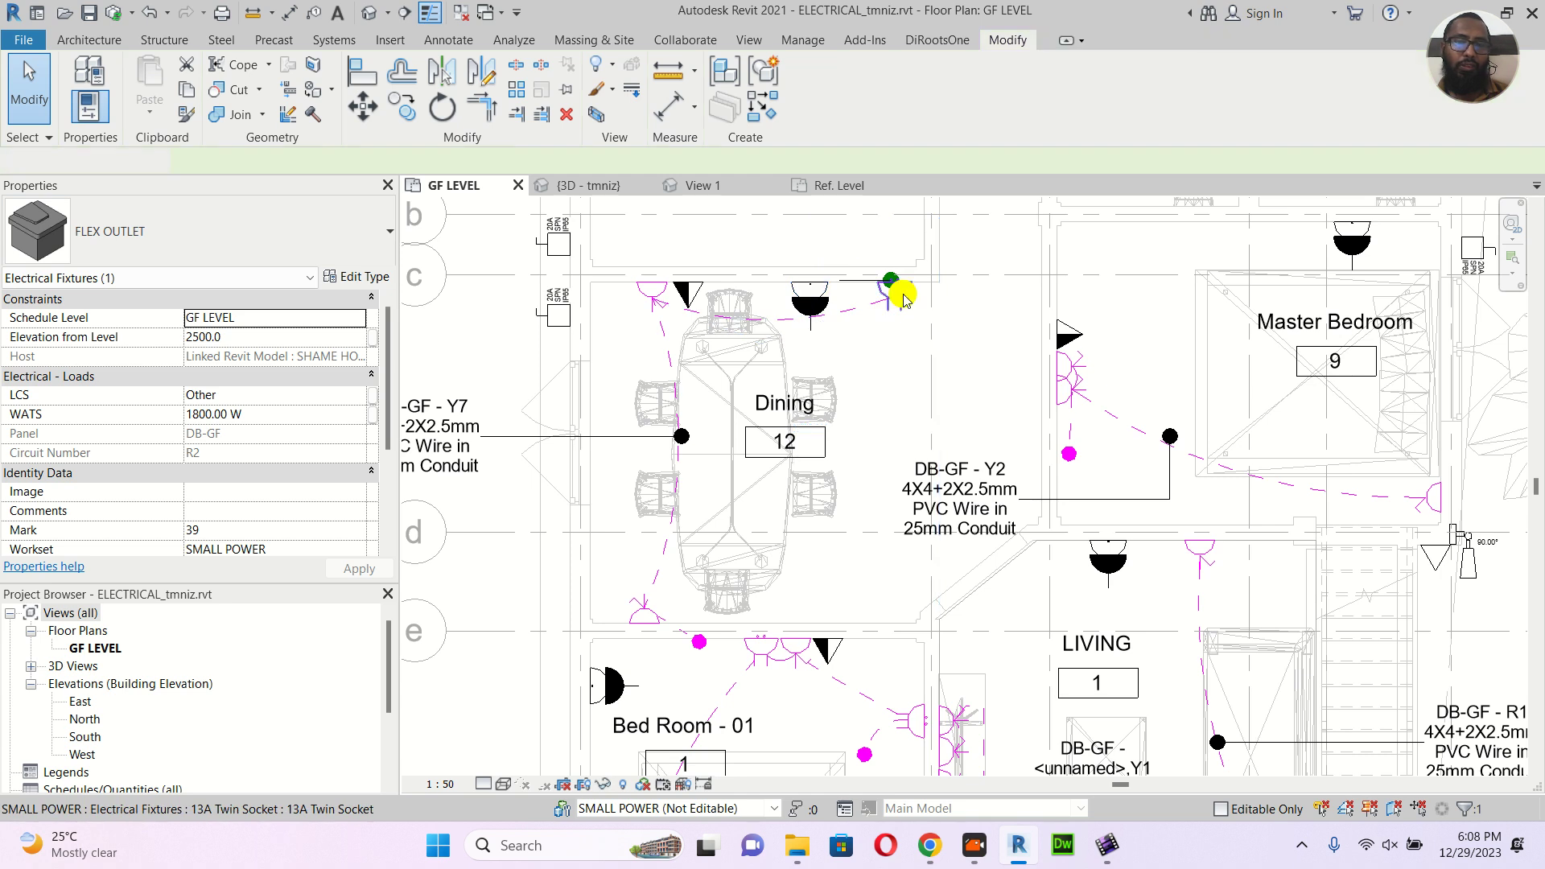
{"action": "left_click", "coordinate": [902, 300]}
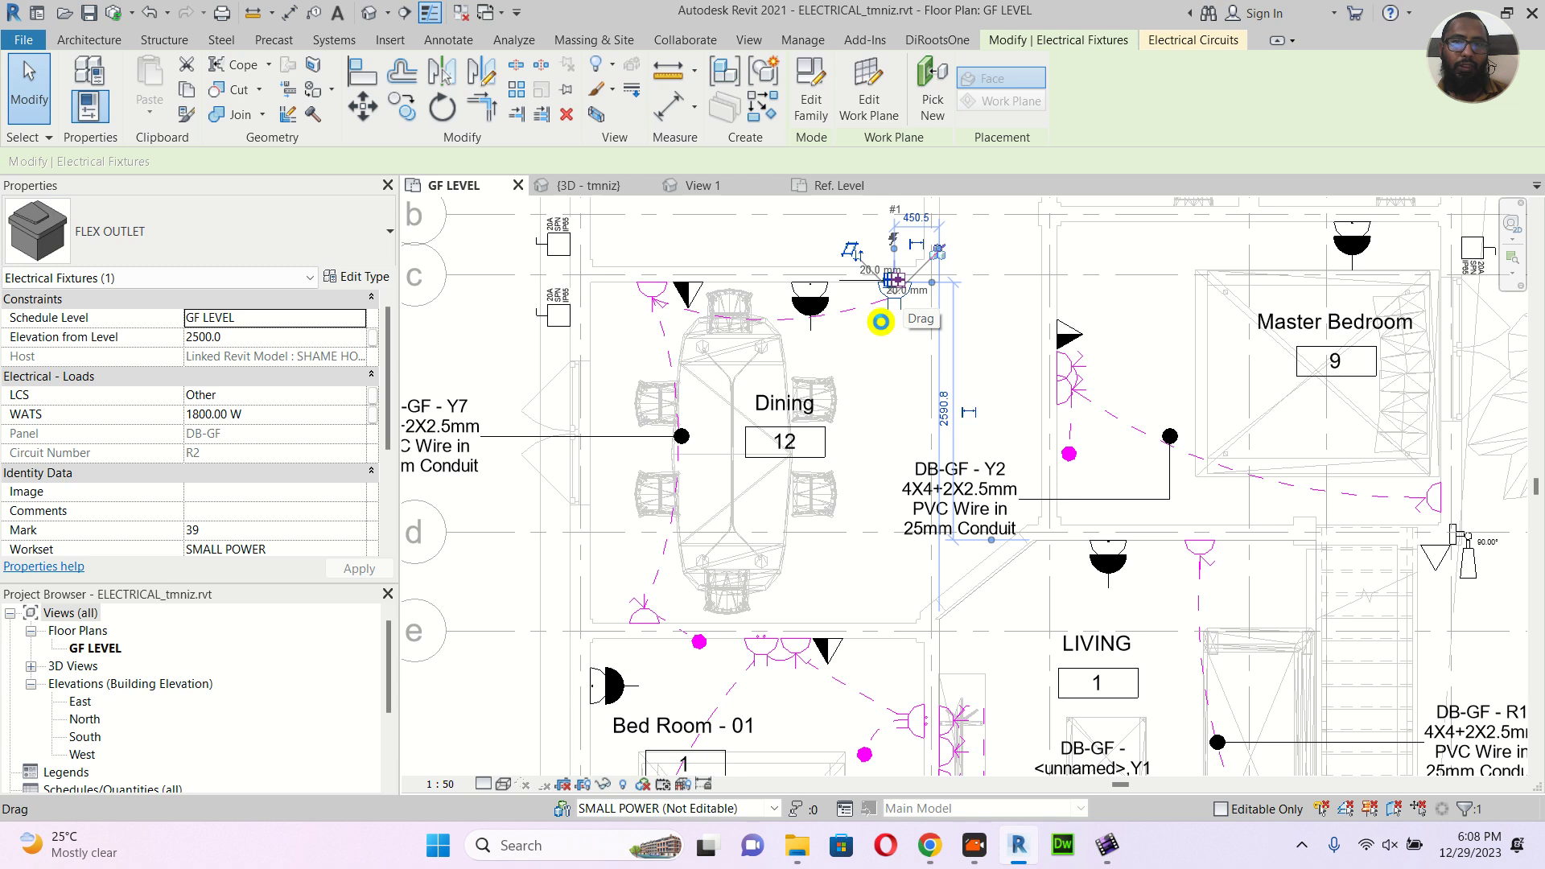
{"action": "left_click", "coordinate": [885, 325]}
{"action": "right_click", "coordinate": [885, 328]}
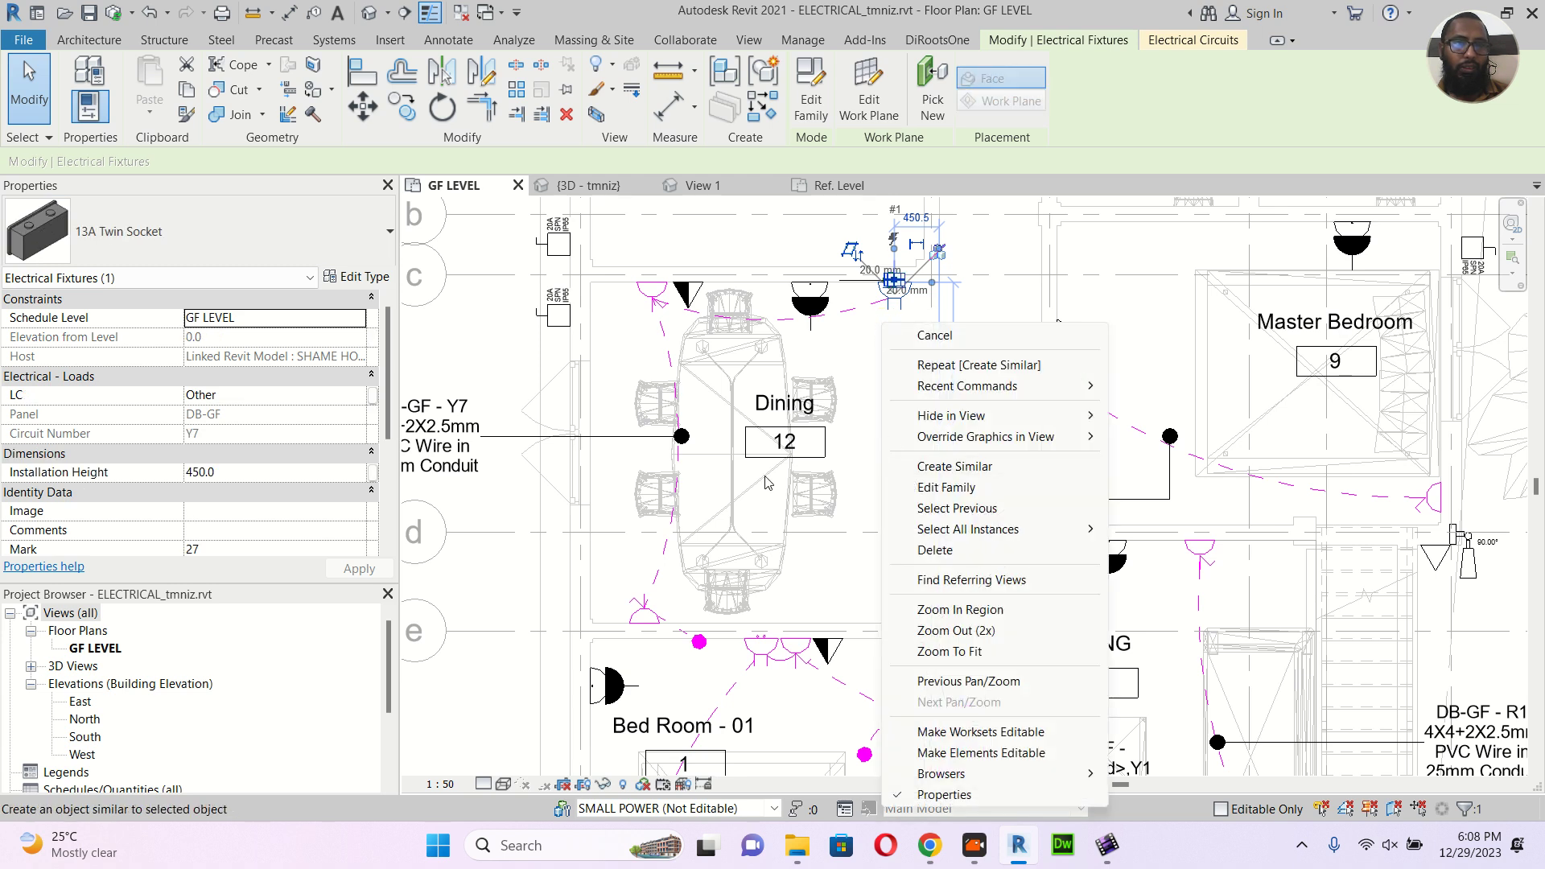
{"action": "left_click", "coordinate": [517, 432]}
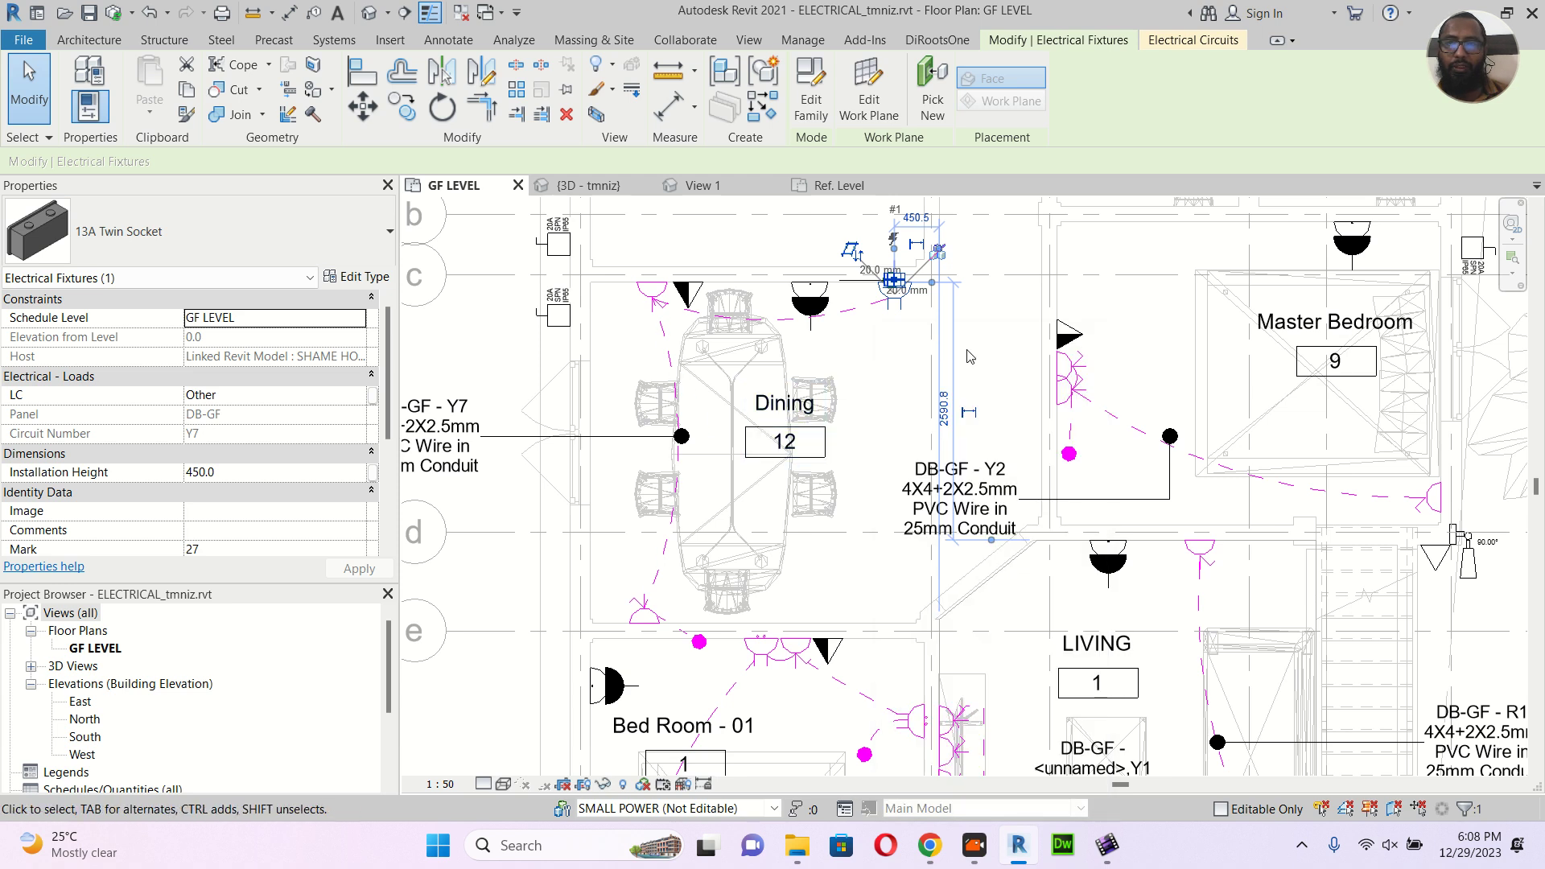
{"action": "left_click", "coordinate": [982, 337]}
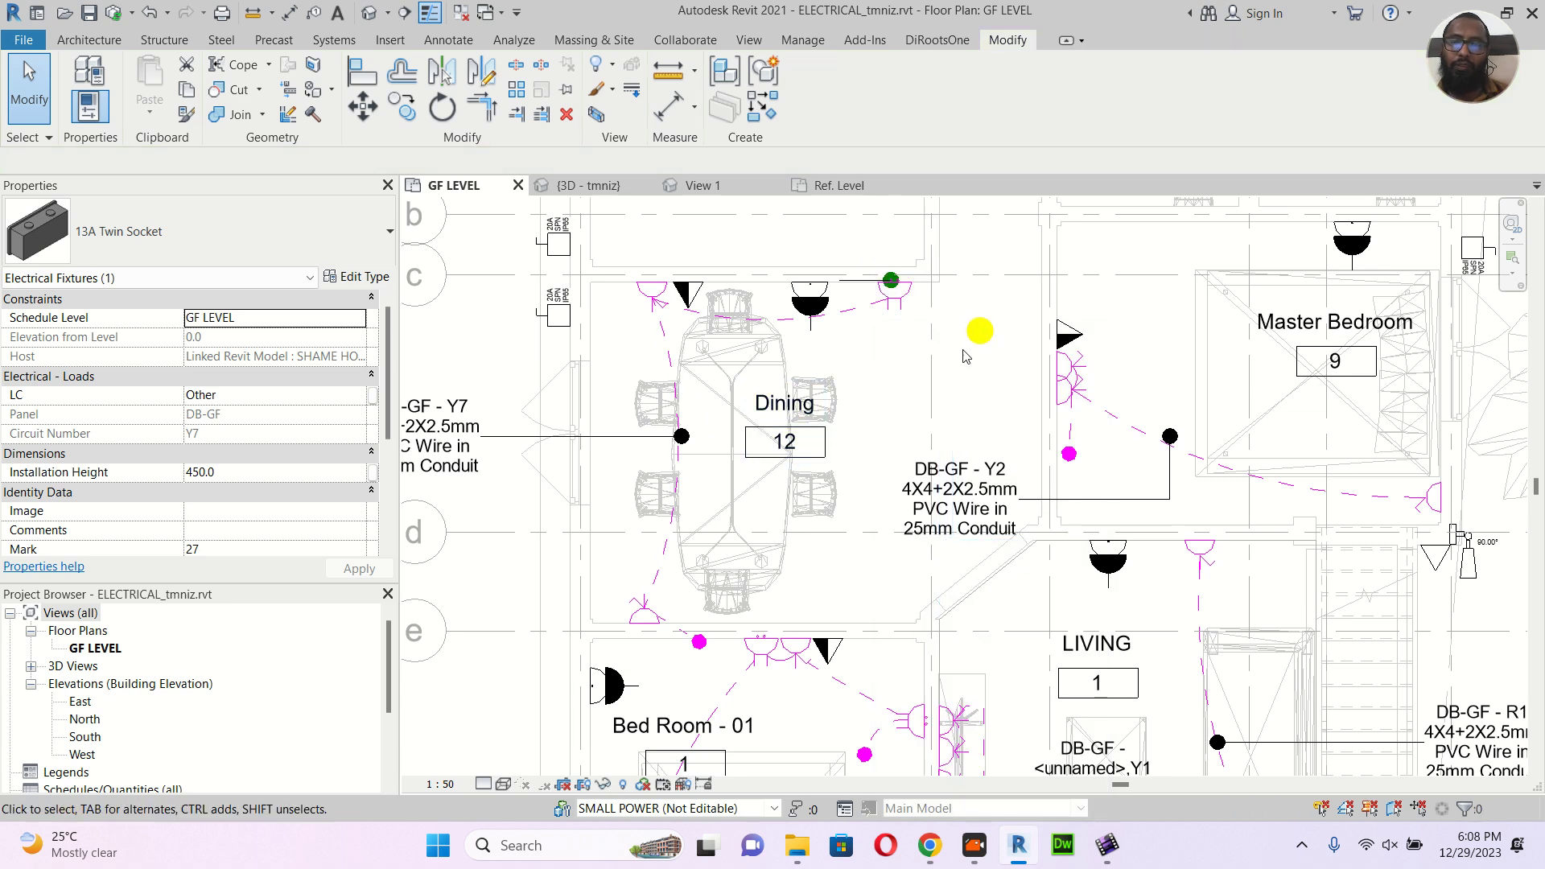
{"action": "scroll", "coordinate": [965, 354], "scroll_direction": "down", "scroll_amount": 4}
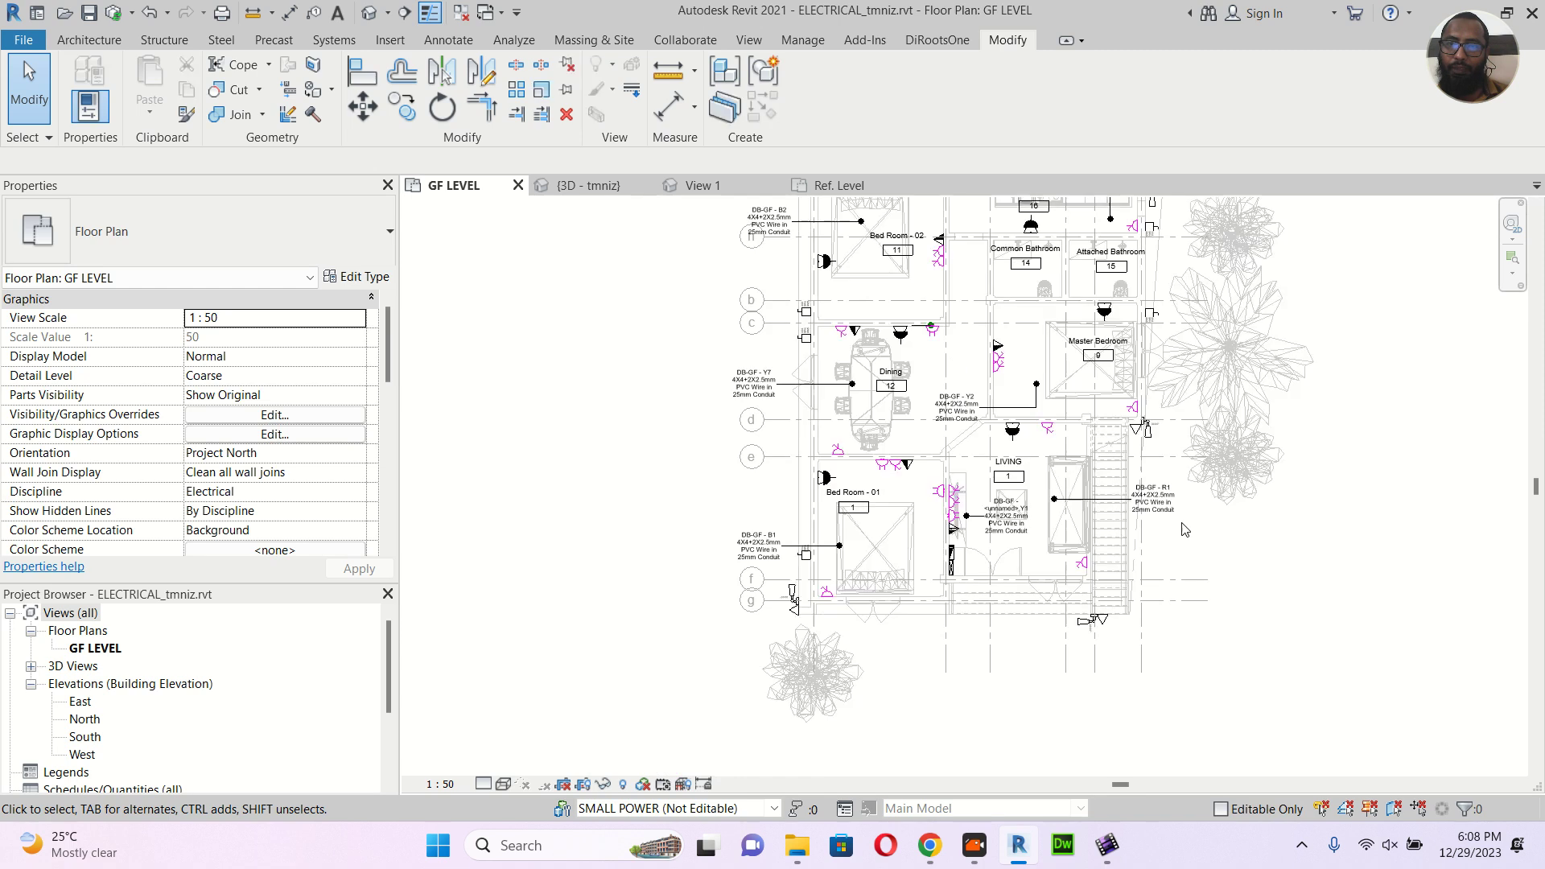
Select all single data outlets visible in the view, set their elevation from level to 2200, and clear the selection
{"action": "scroll", "coordinate": [1159, 506], "scroll_direction": "up", "scroll_amount": 3}
{"action": "scroll", "coordinate": [1146, 426], "scroll_direction": "up", "scroll_amount": 2}
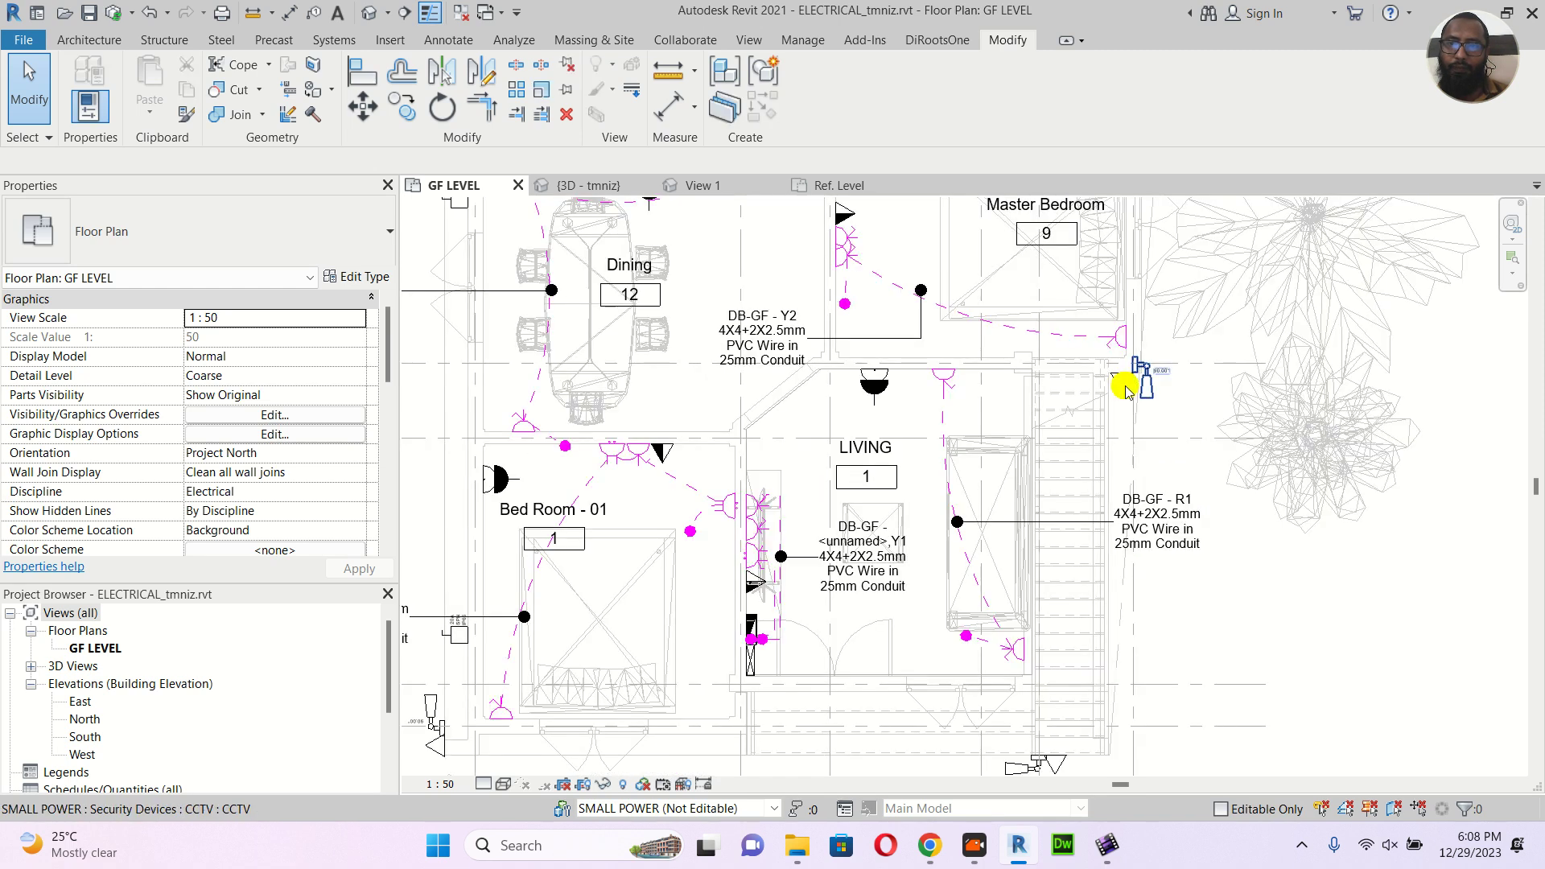
{"action": "left_click", "coordinate": [1126, 392]}
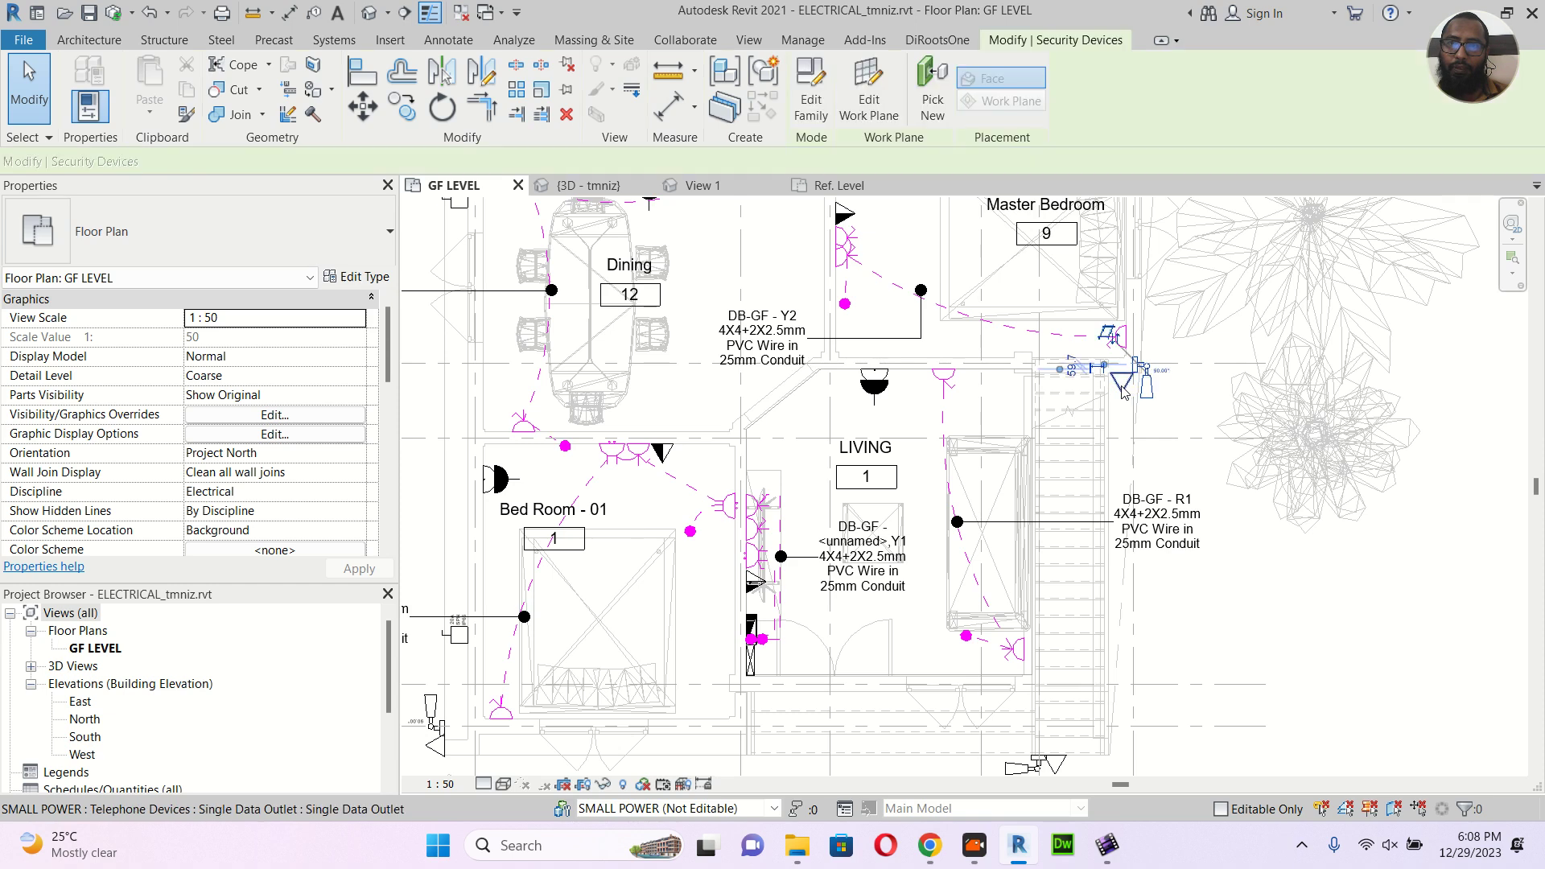
{"action": "right_click", "coordinate": [1124, 392]}
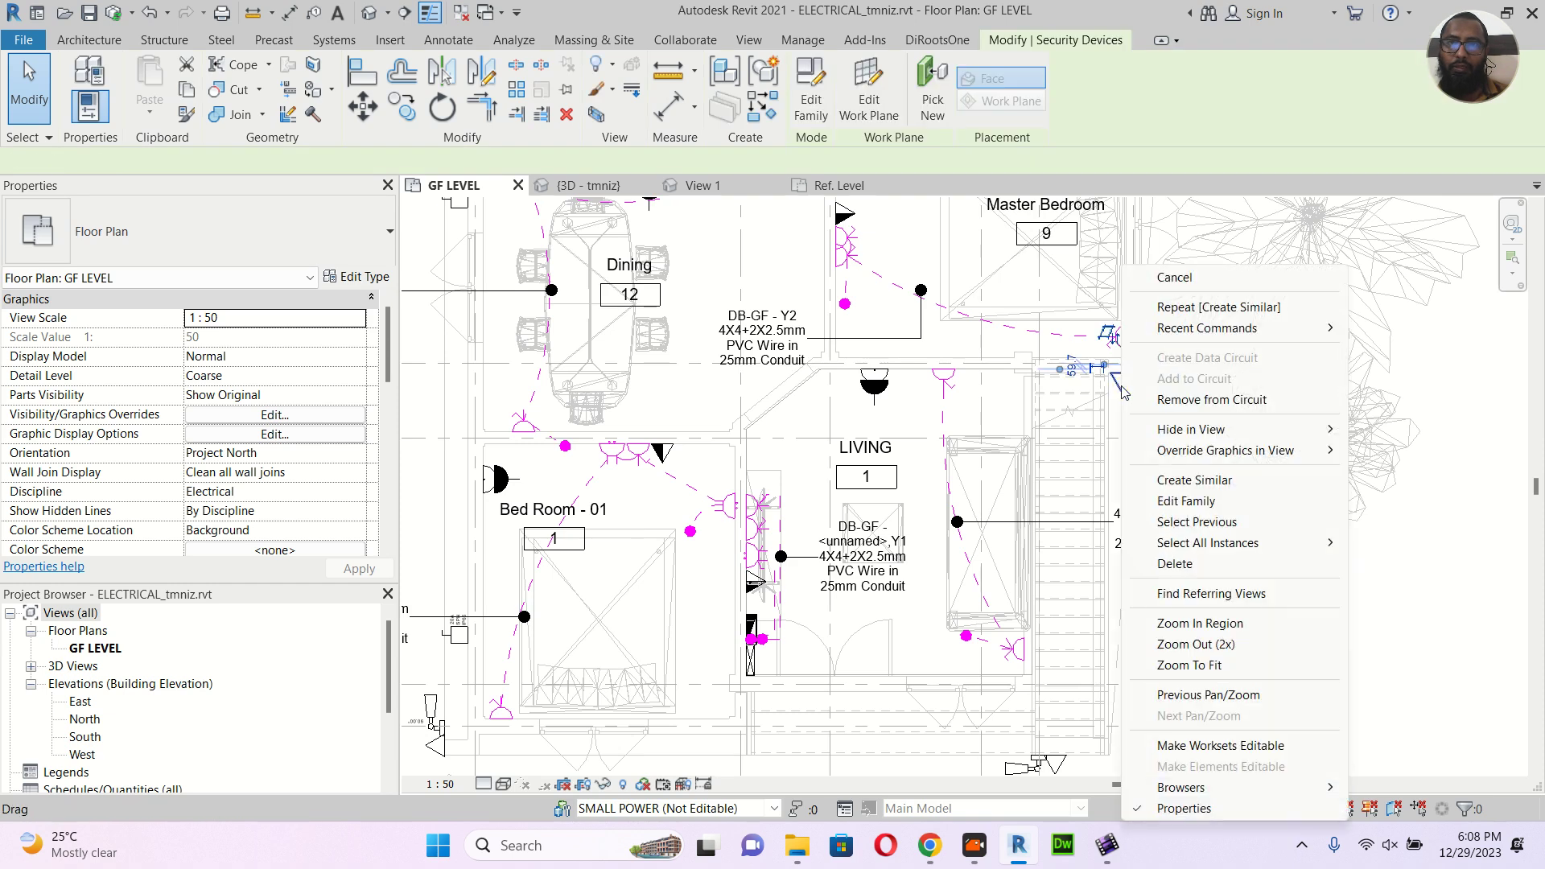
{"action": "mouse_move", "coordinate": [1269, 551]}
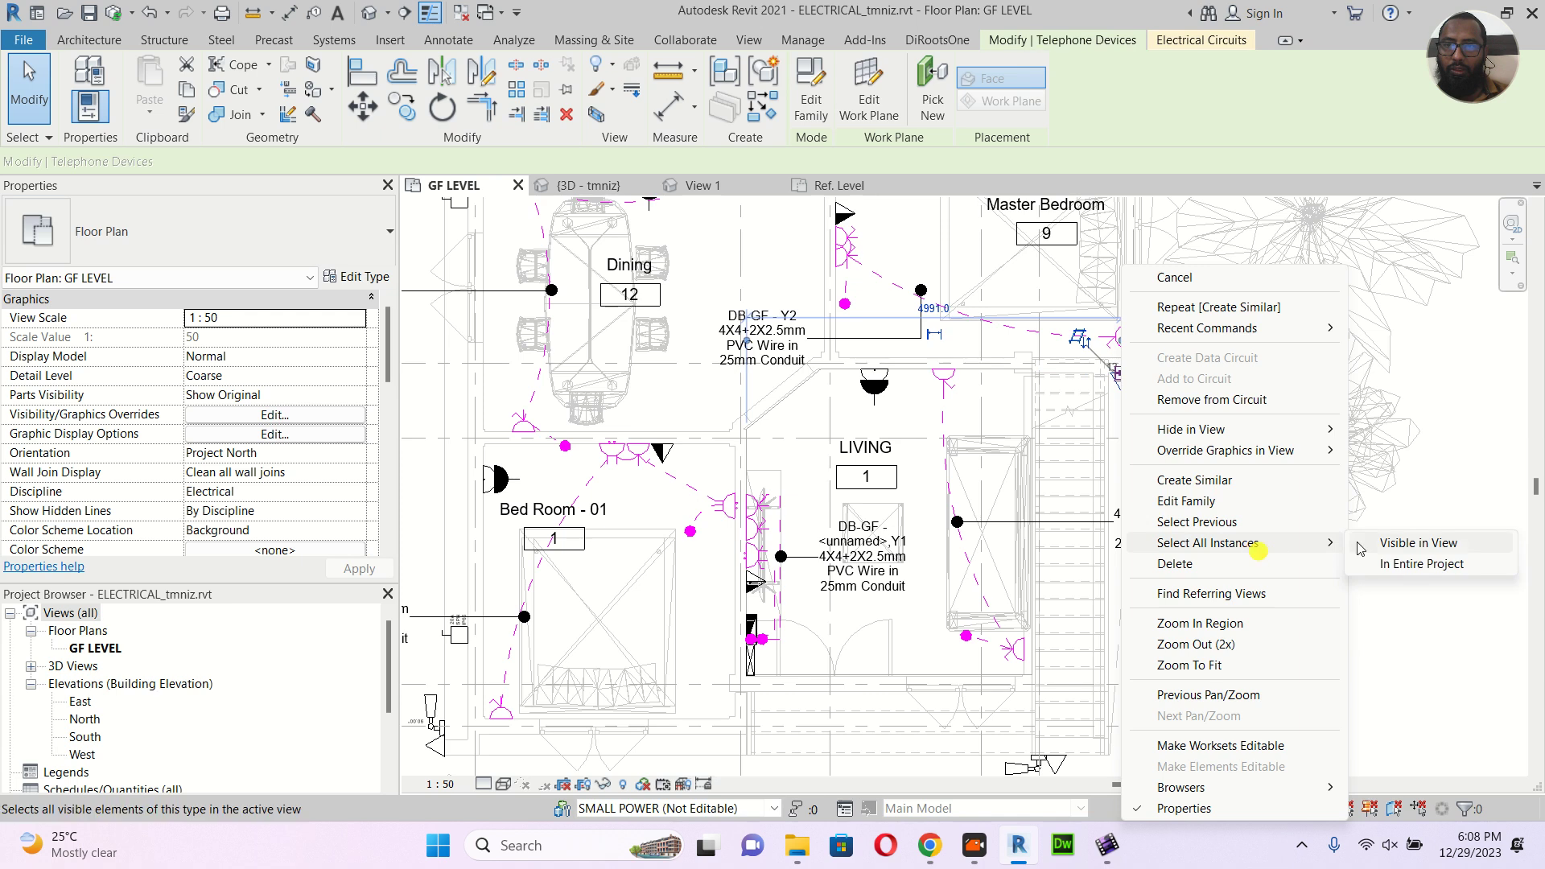
{"action": "left_click", "coordinate": [1387, 543]}
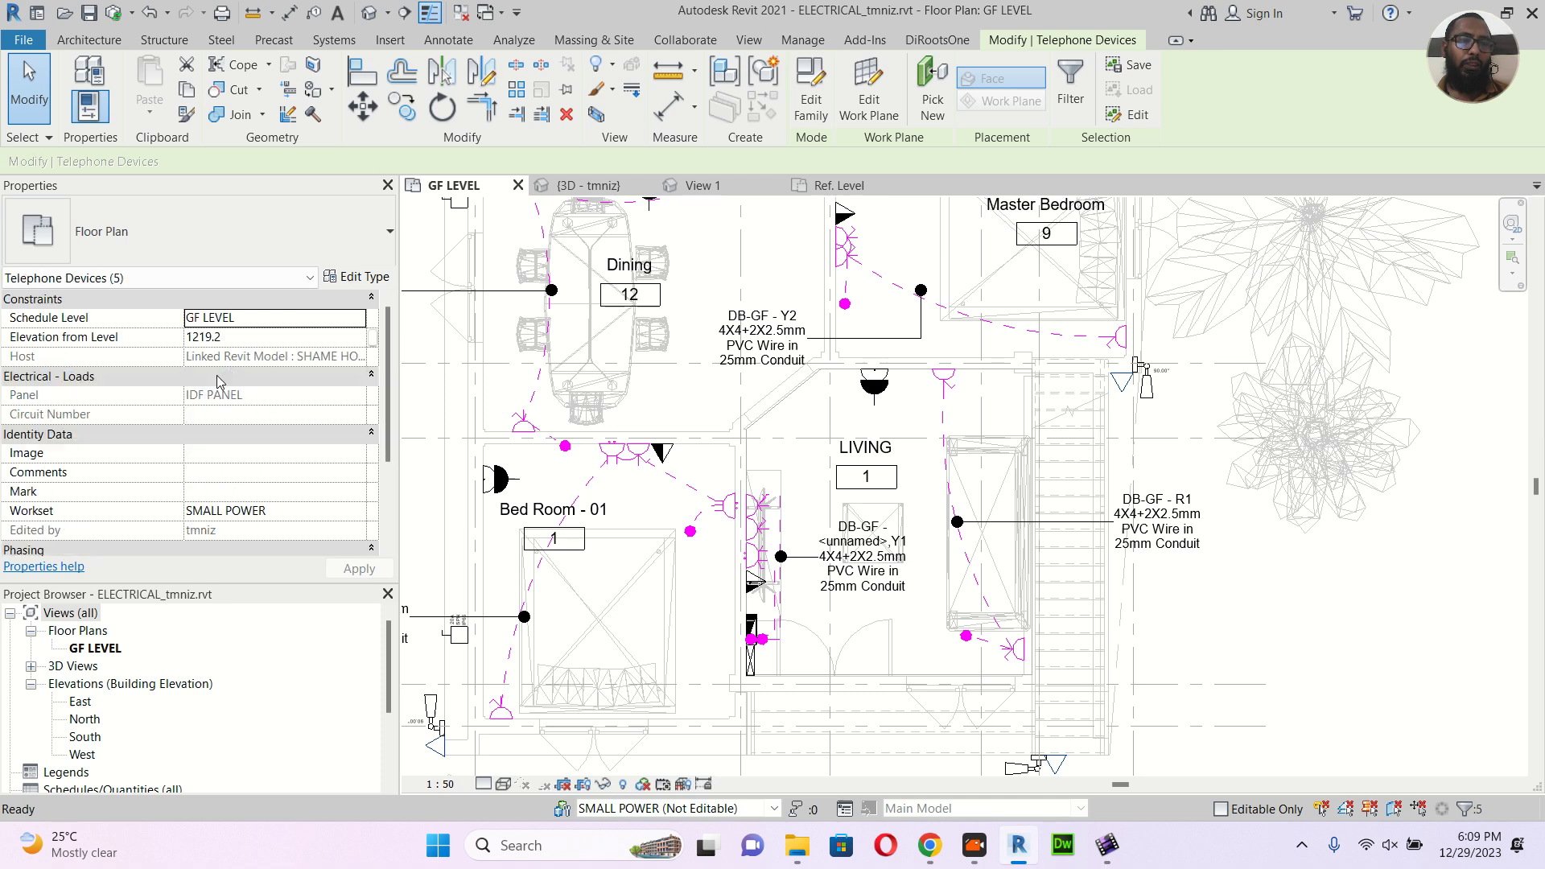
{"action": "left_click", "coordinate": [244, 338]}
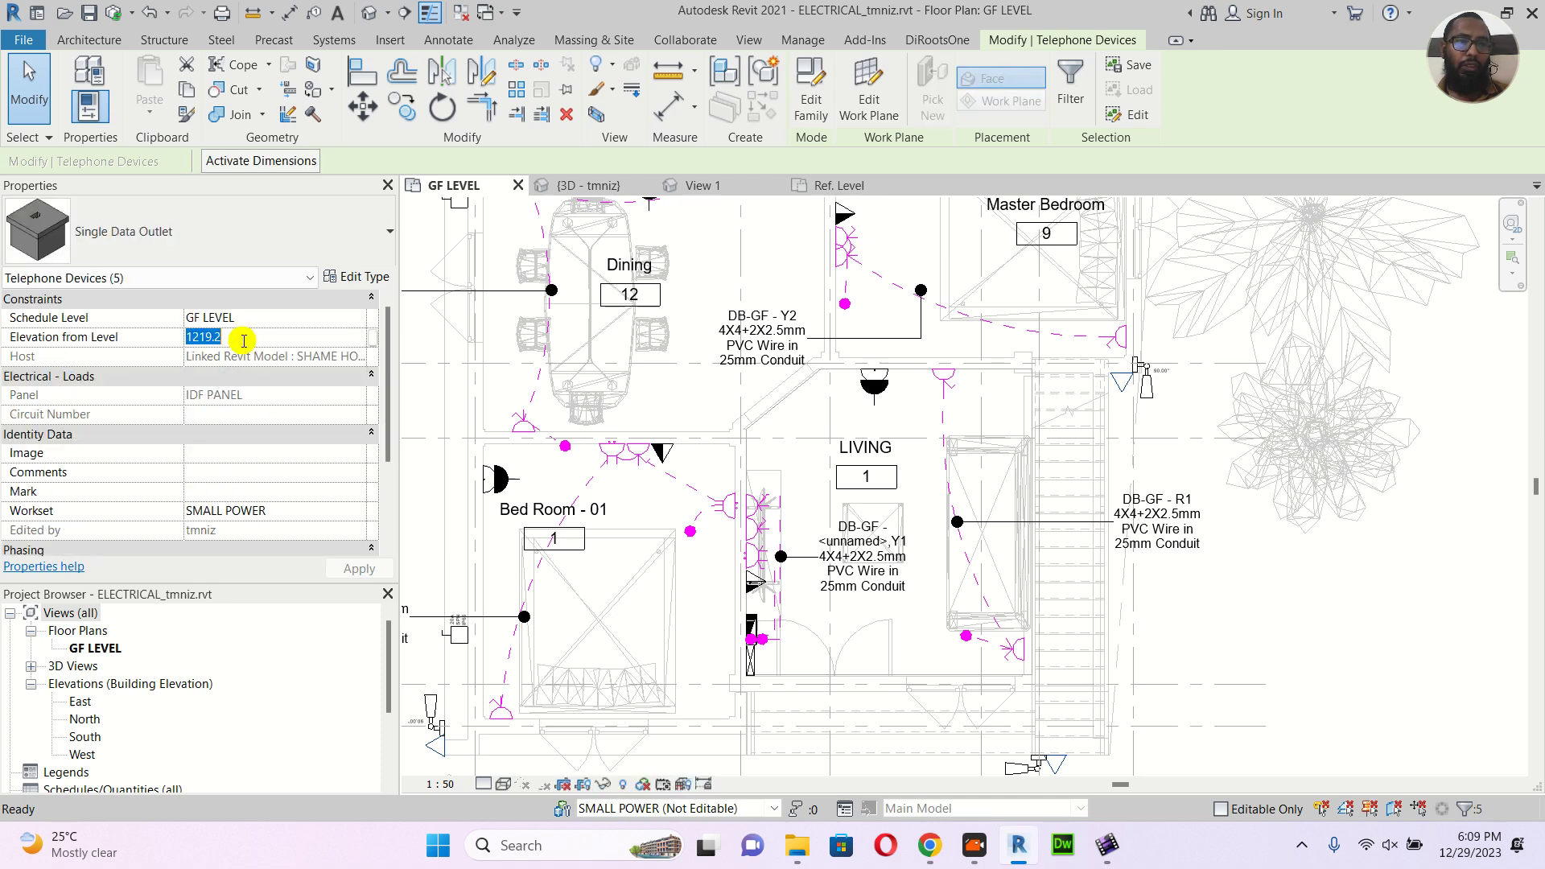
{"action": "type", "text": "22"}
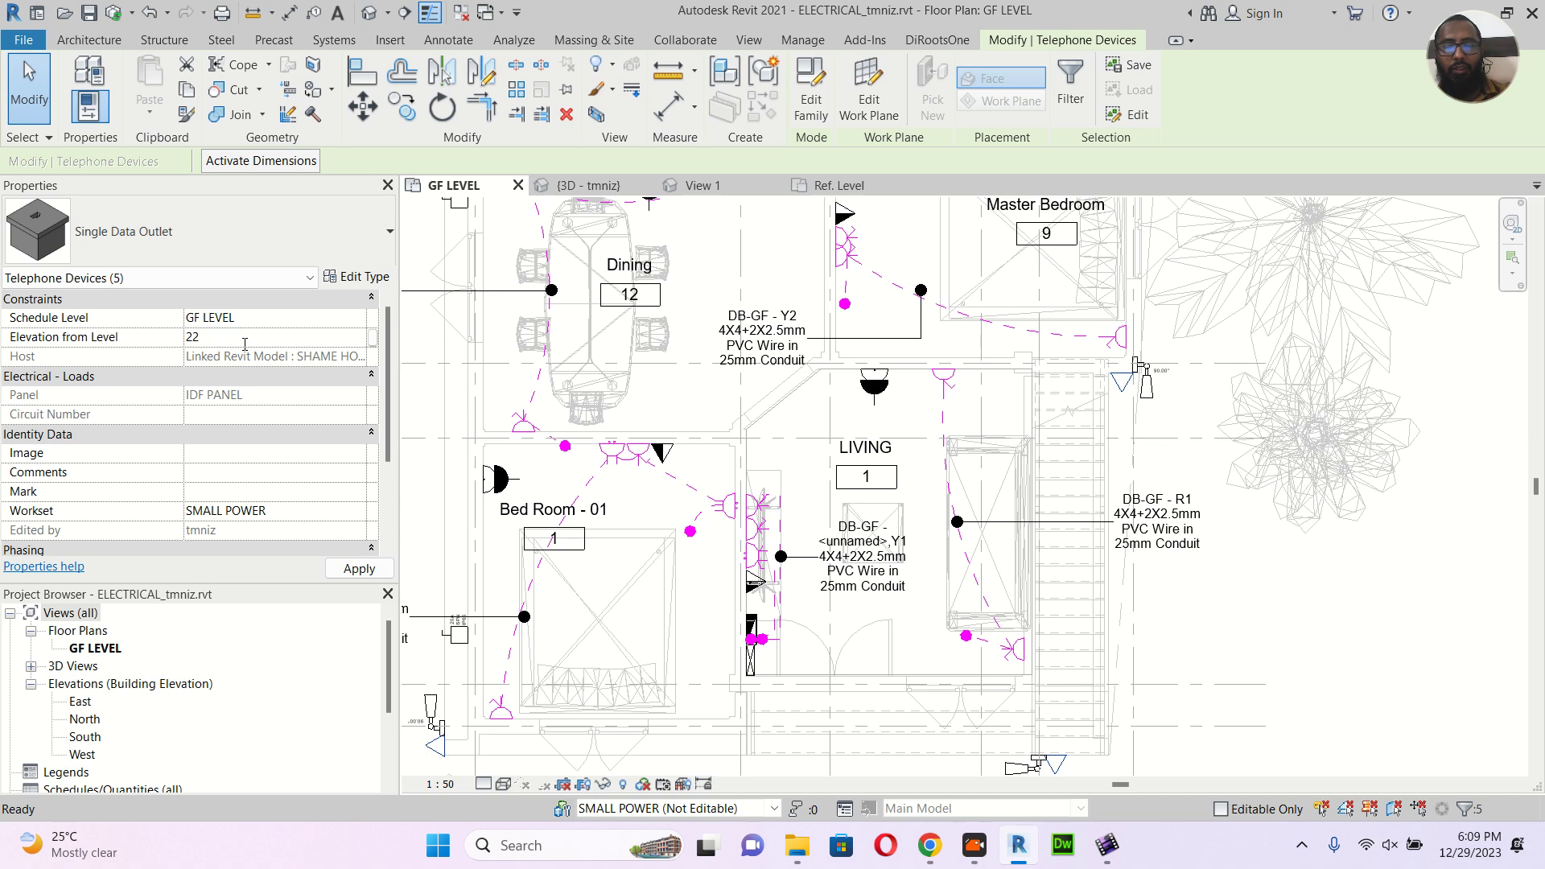
{"action": "type", "text": "00"}
{"action": "key", "text": "Return"}
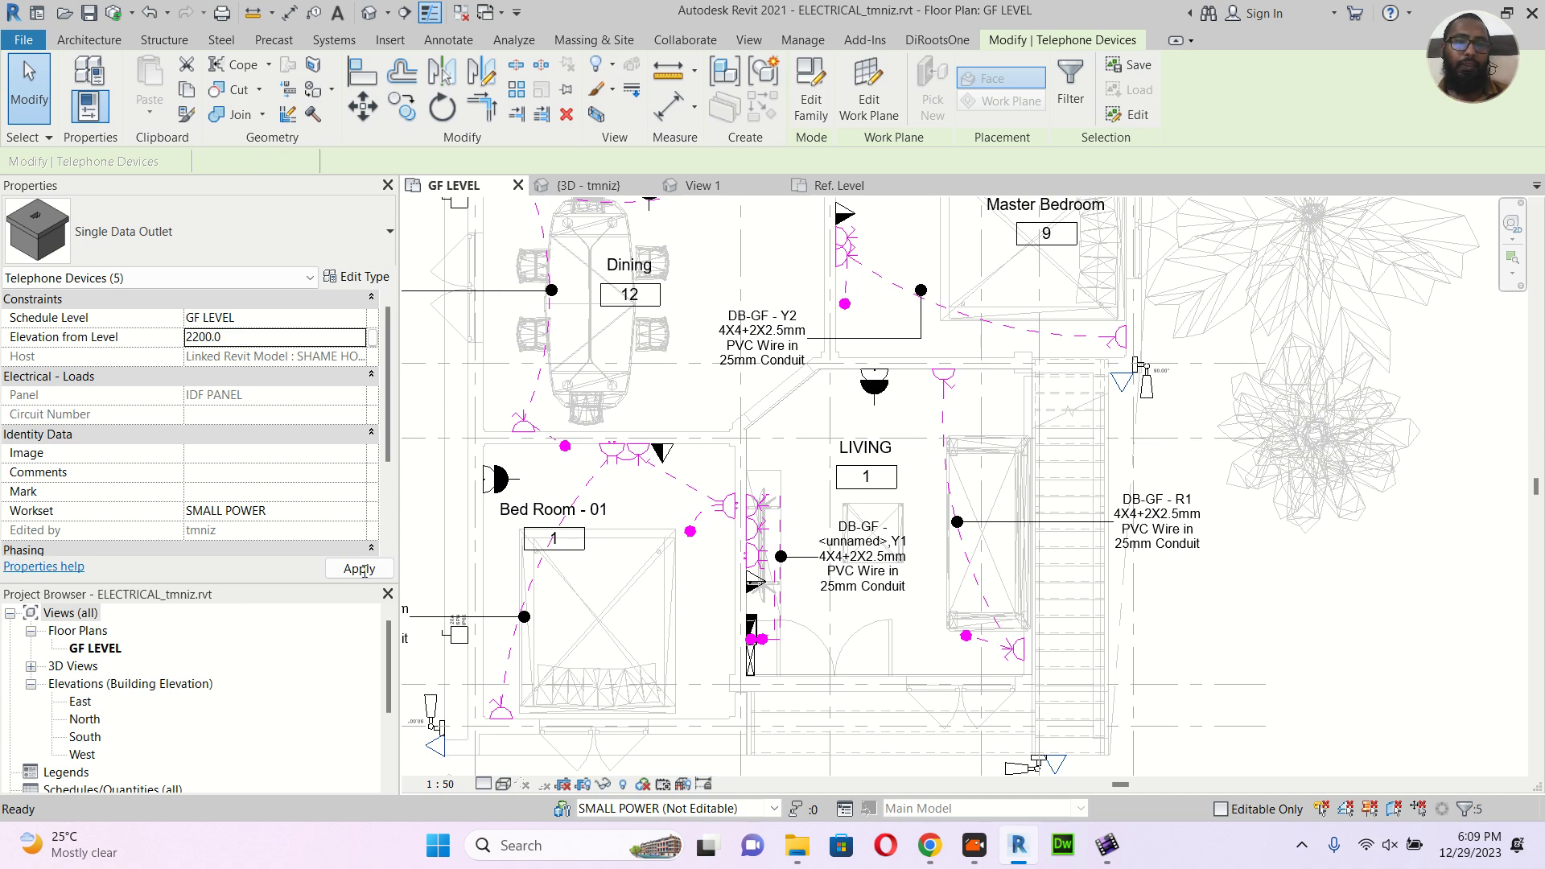
{"action": "left_click", "coordinate": [359, 568]}
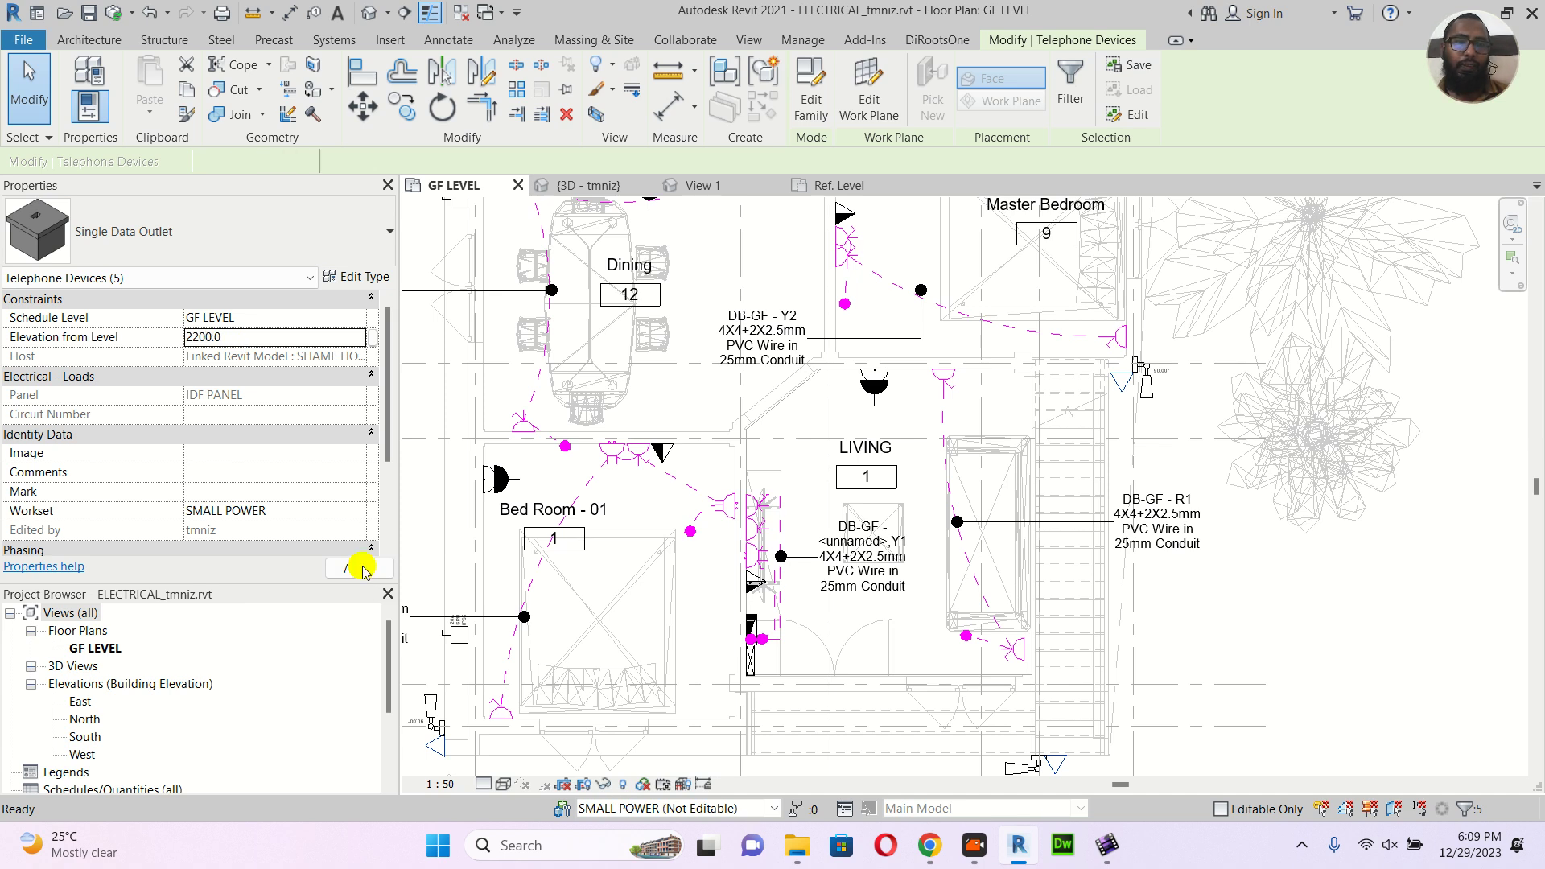
{"action": "left_click", "coordinate": [1243, 560]}
{"action": "scroll", "coordinate": [1038, 491], "scroll_direction": "down", "scroll_amount": 5}
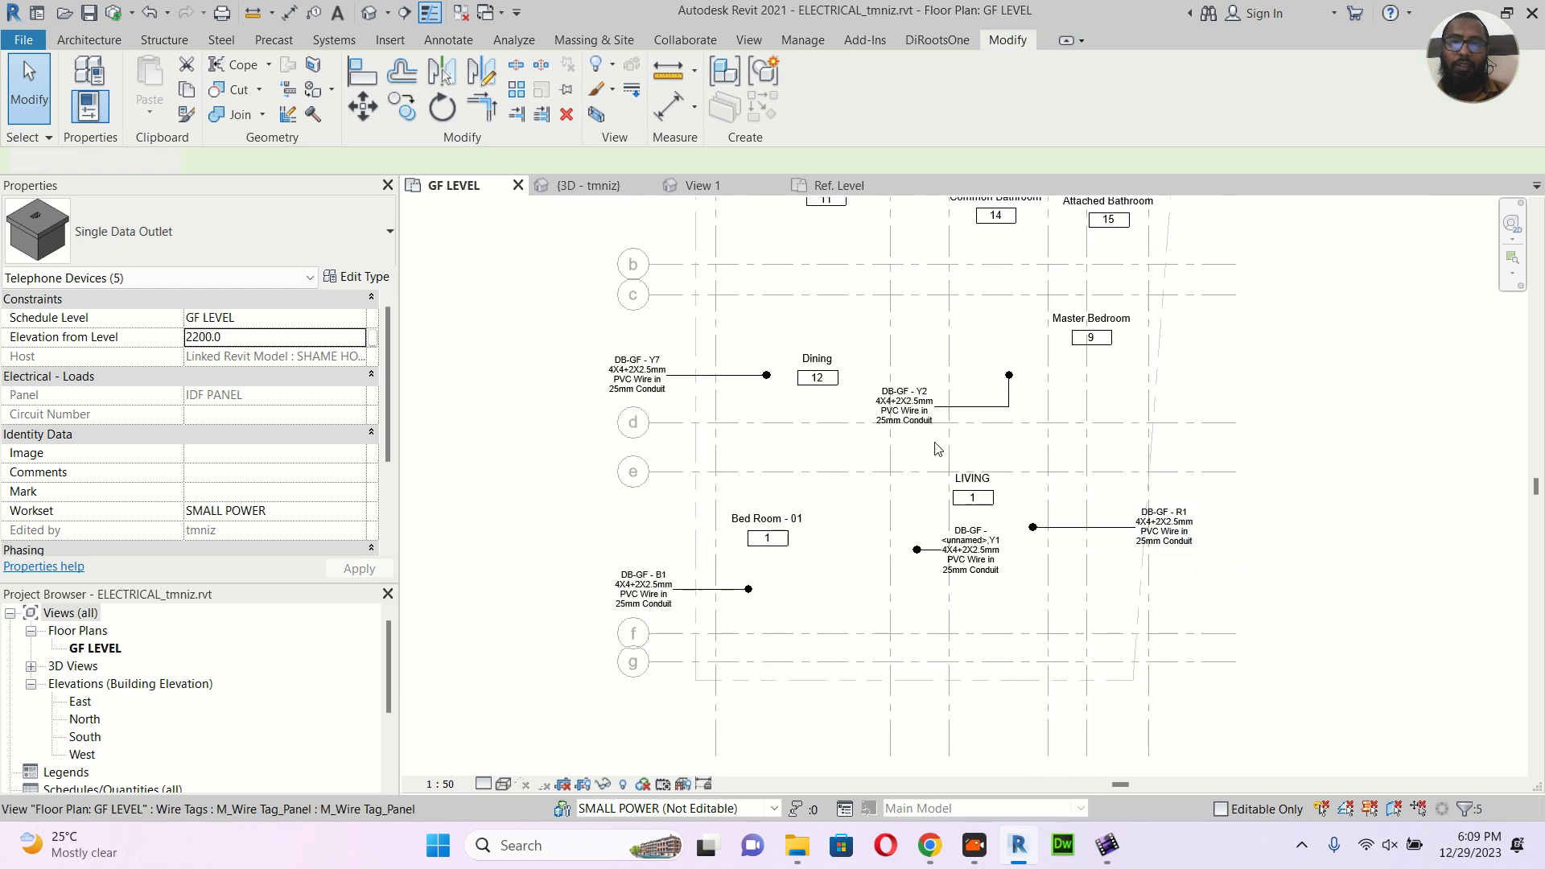
{"action": "middle_click_drag", "start_coordinate": [555, 338], "coordinate": [545, 365]}
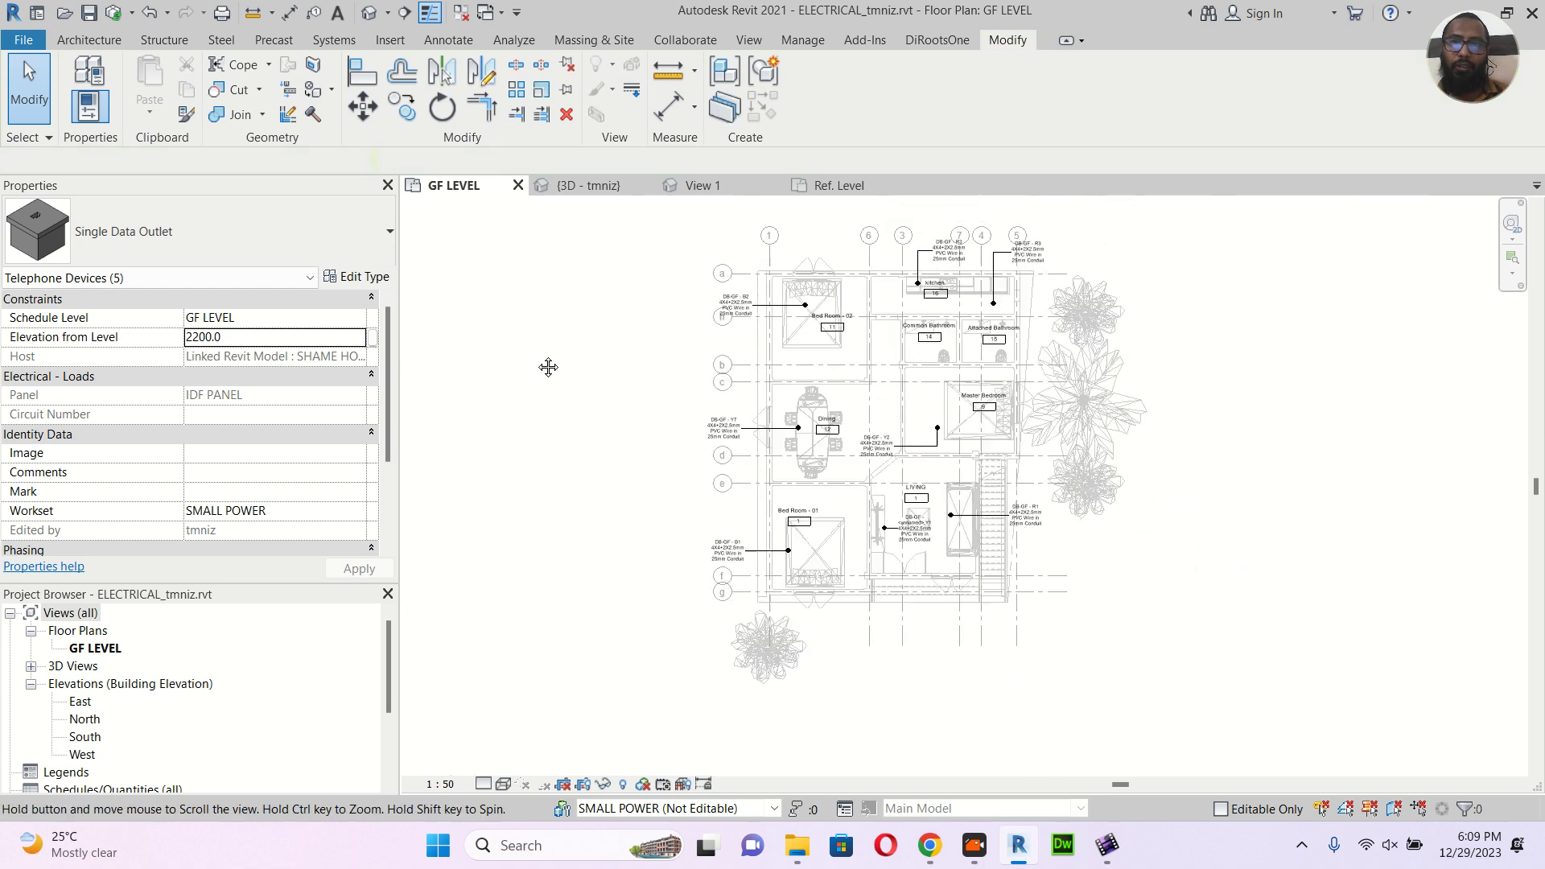
{"action": "left_click", "coordinate": [1177, 432]}
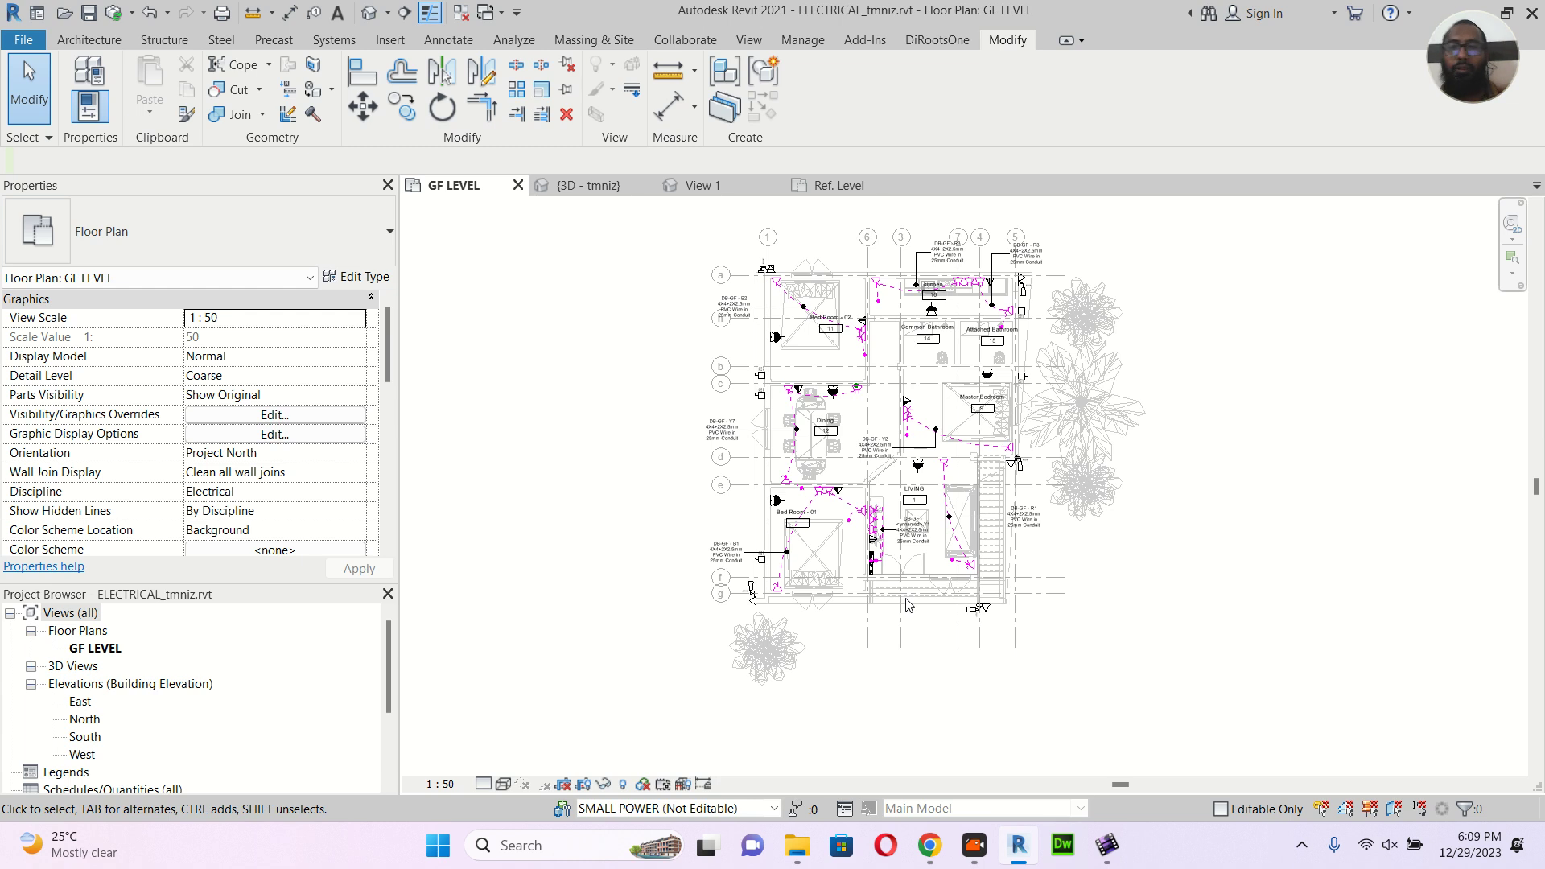
Select the isolator outside Bed Room - 01 and show the System Browser
{"action": "scroll", "coordinate": [909, 608], "scroll_direction": "up", "scroll_amount": 3}
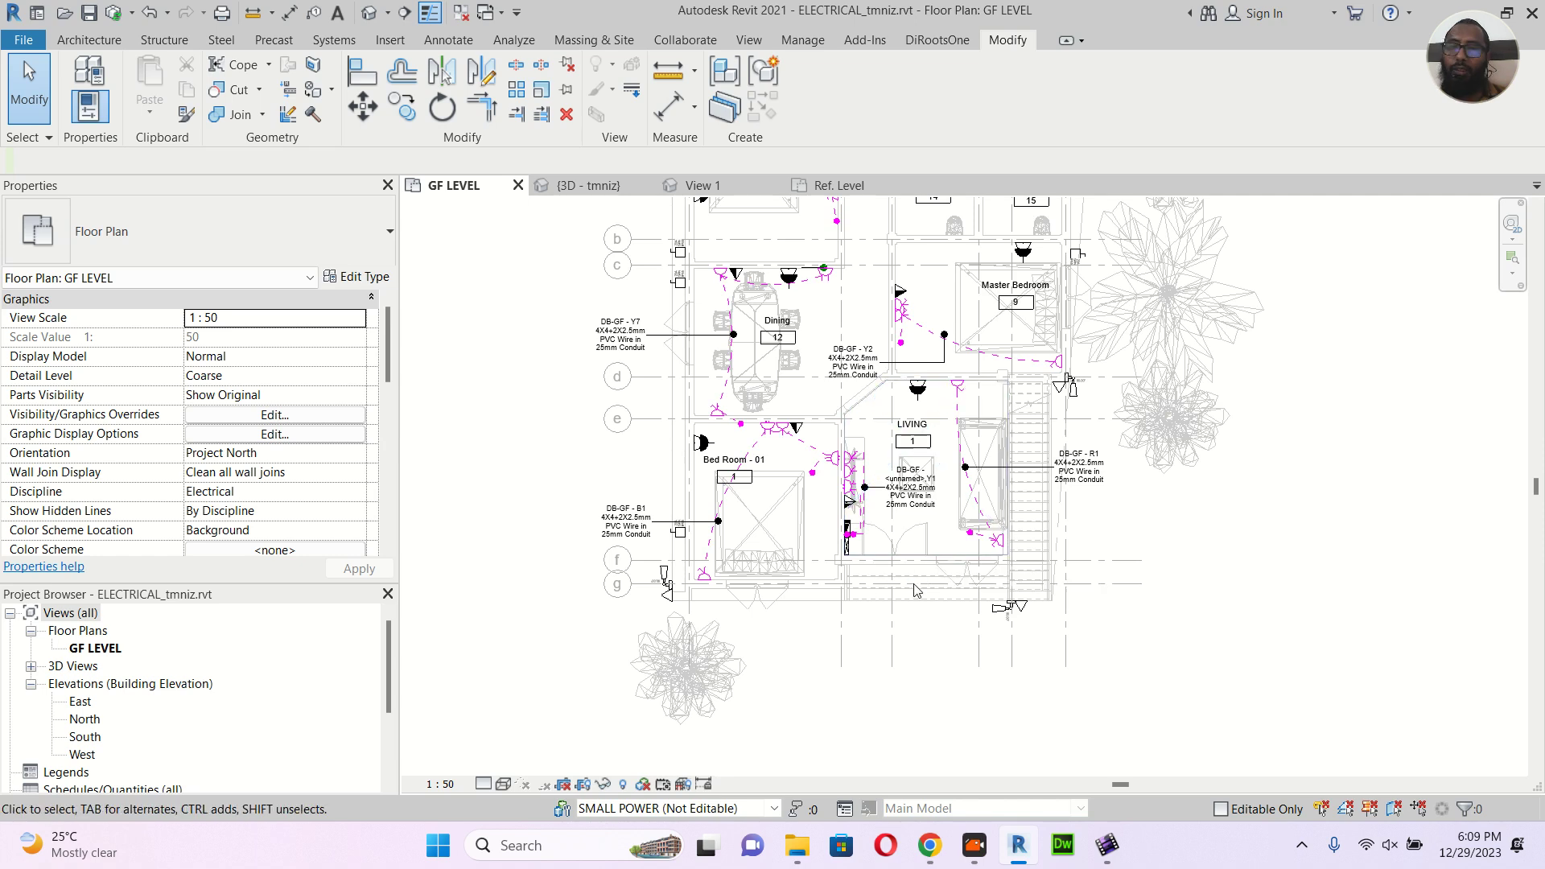
{"action": "scroll", "coordinate": [913, 591], "scroll_direction": "up", "scroll_amount": 1}
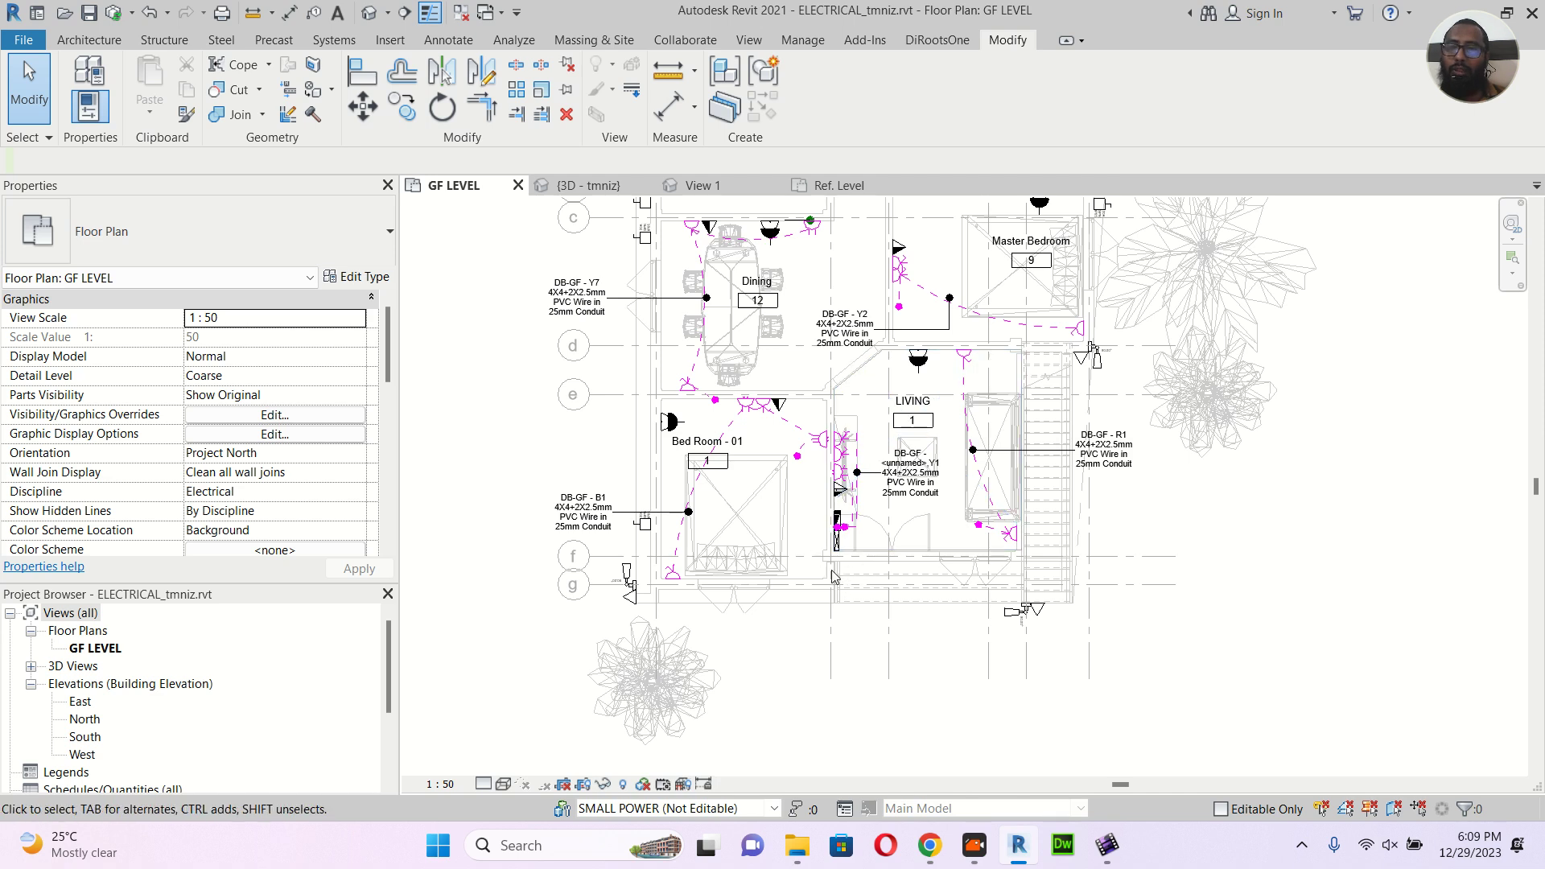
{"action": "middle_click_drag", "start_coordinate": [590, 426], "coordinate": [600, 556]}
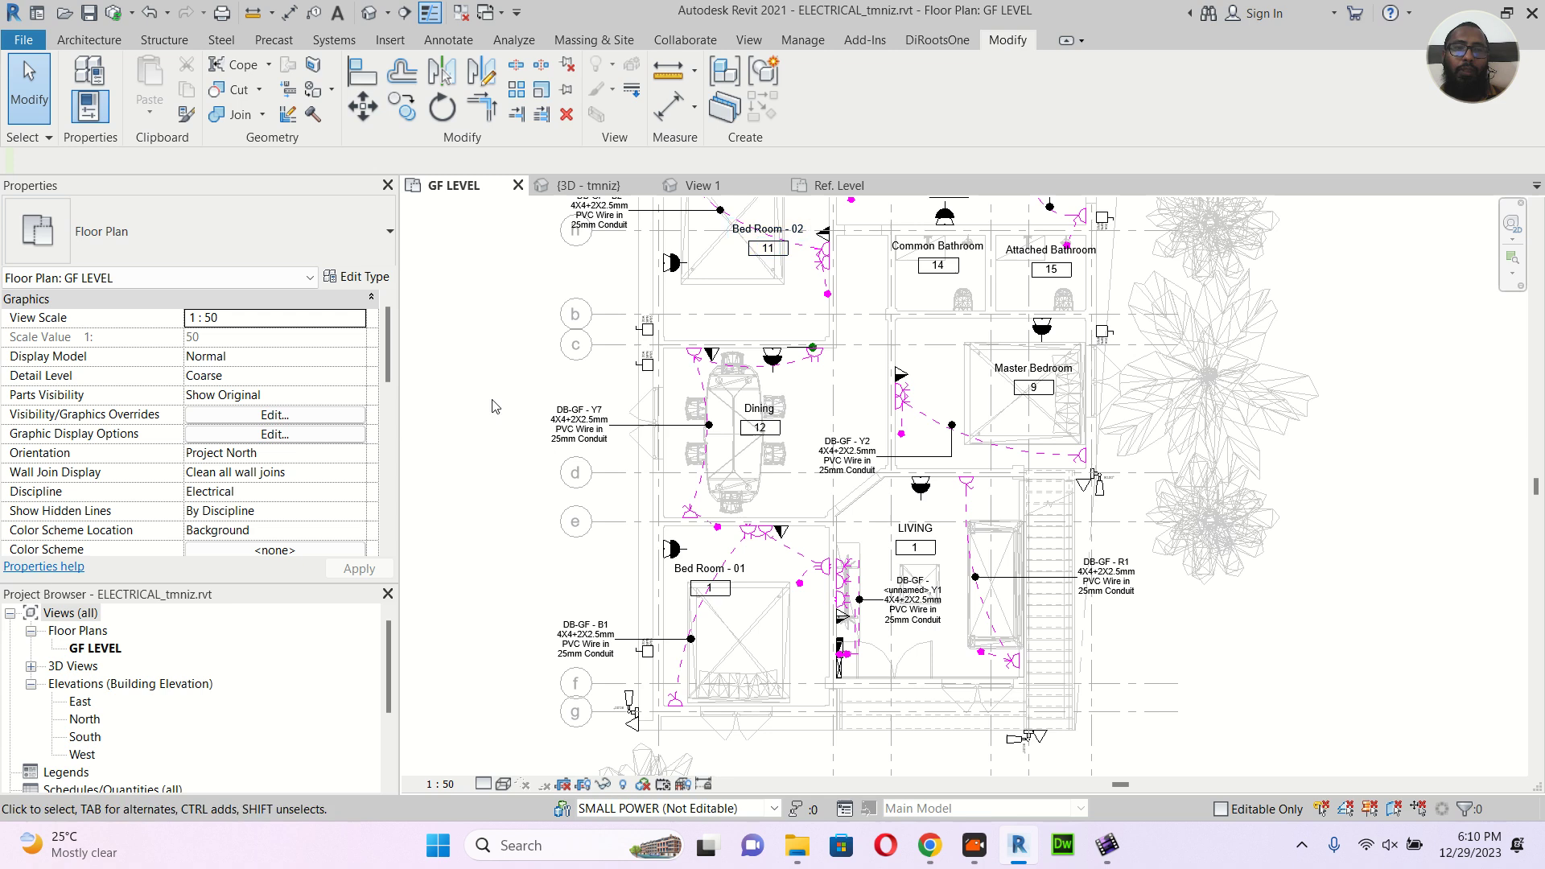
{"action": "left_click", "coordinate": [649, 652]}
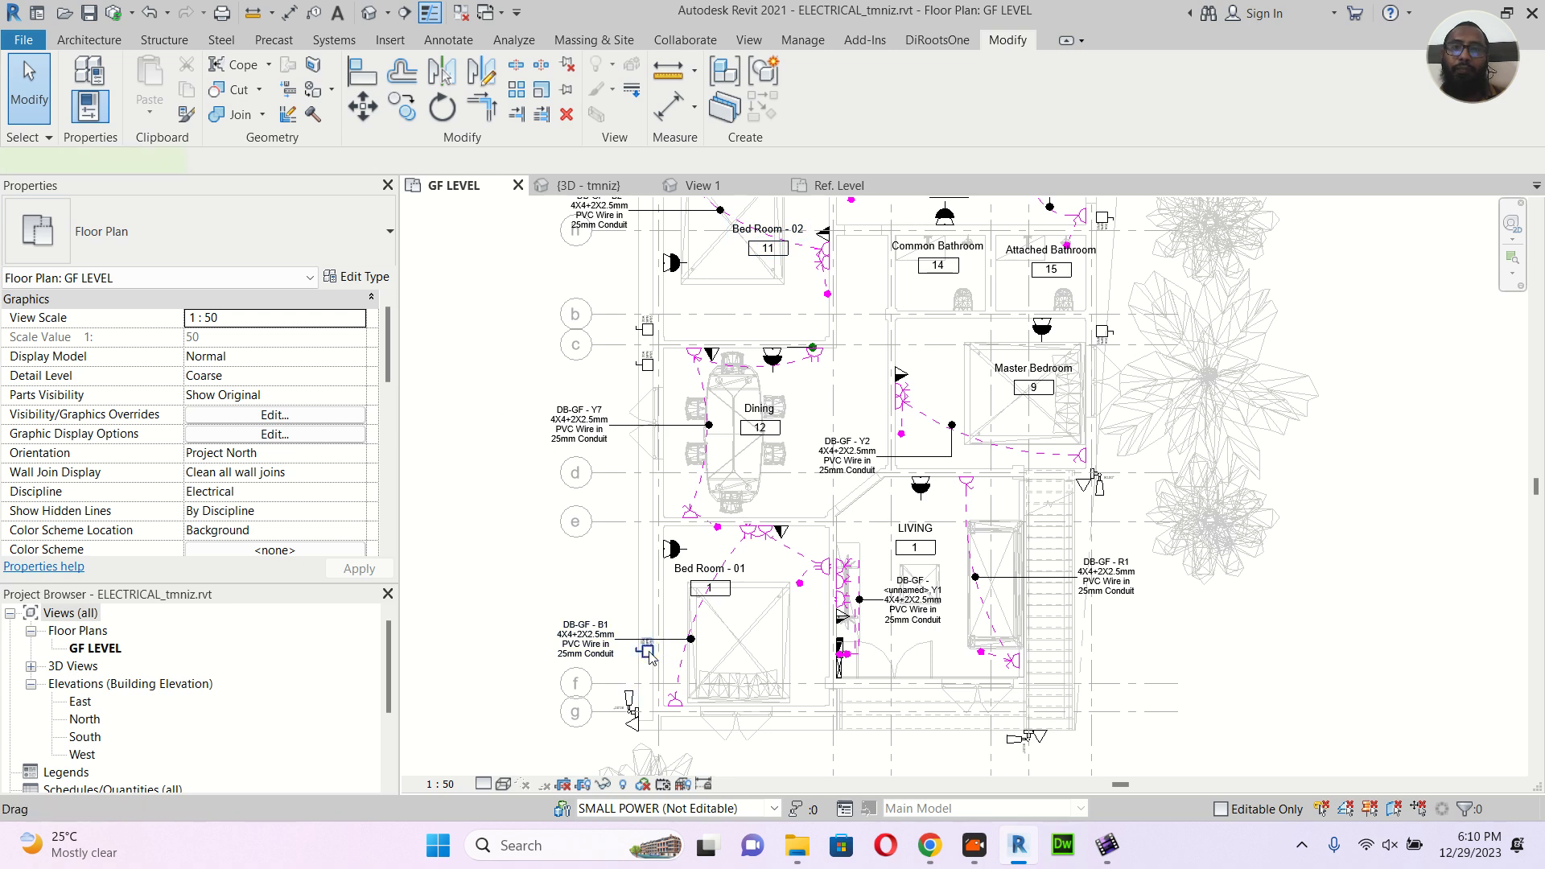
{"action": "left_click", "coordinate": [755, 40]}
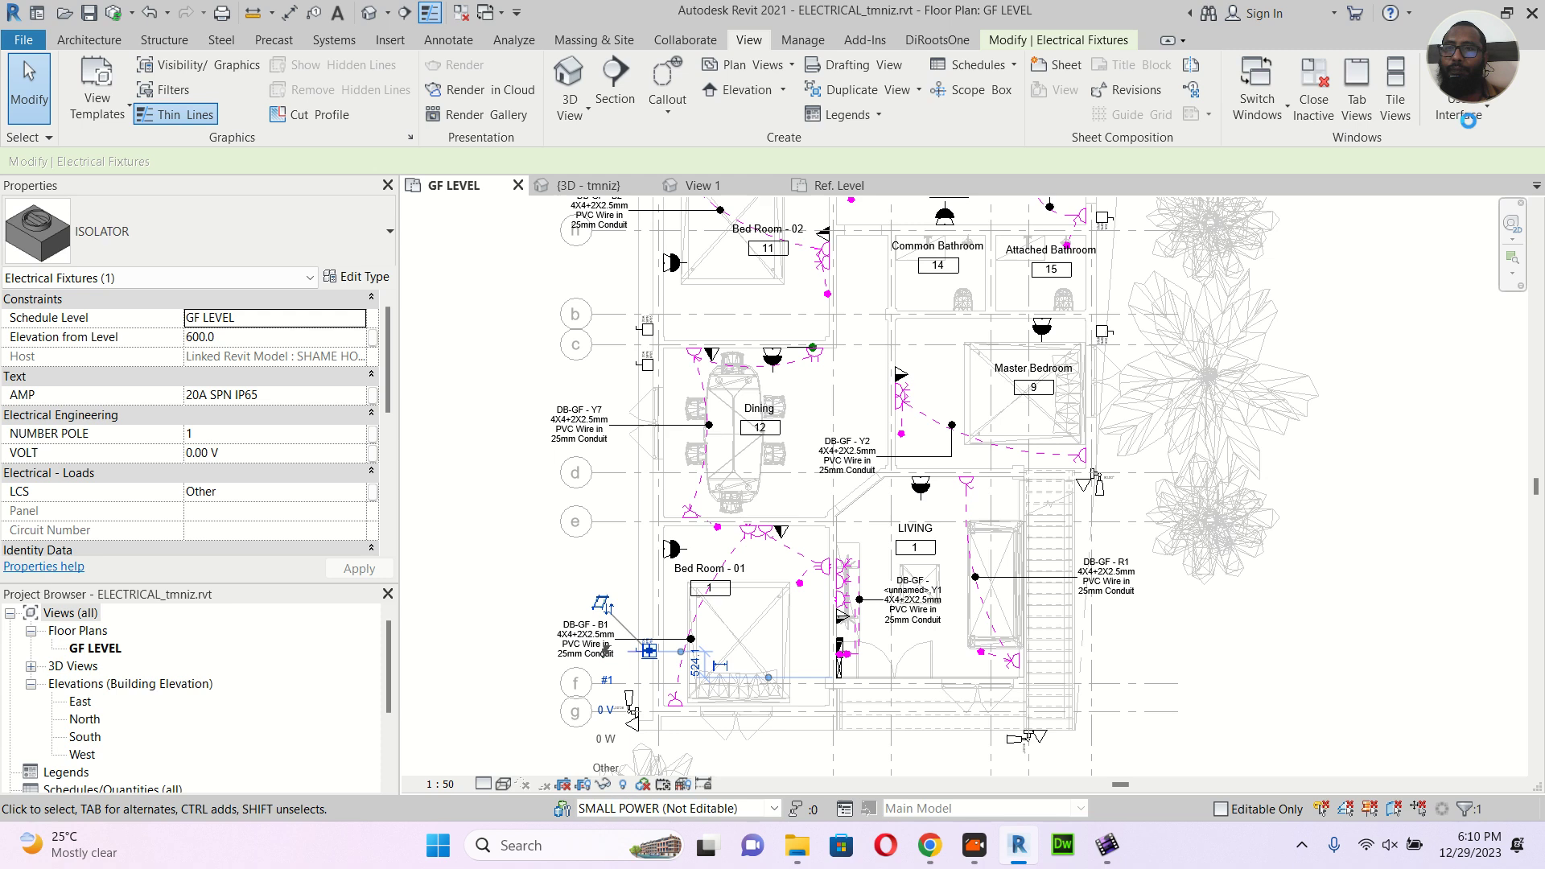
{"action": "left_click", "coordinate": [1466, 103]}
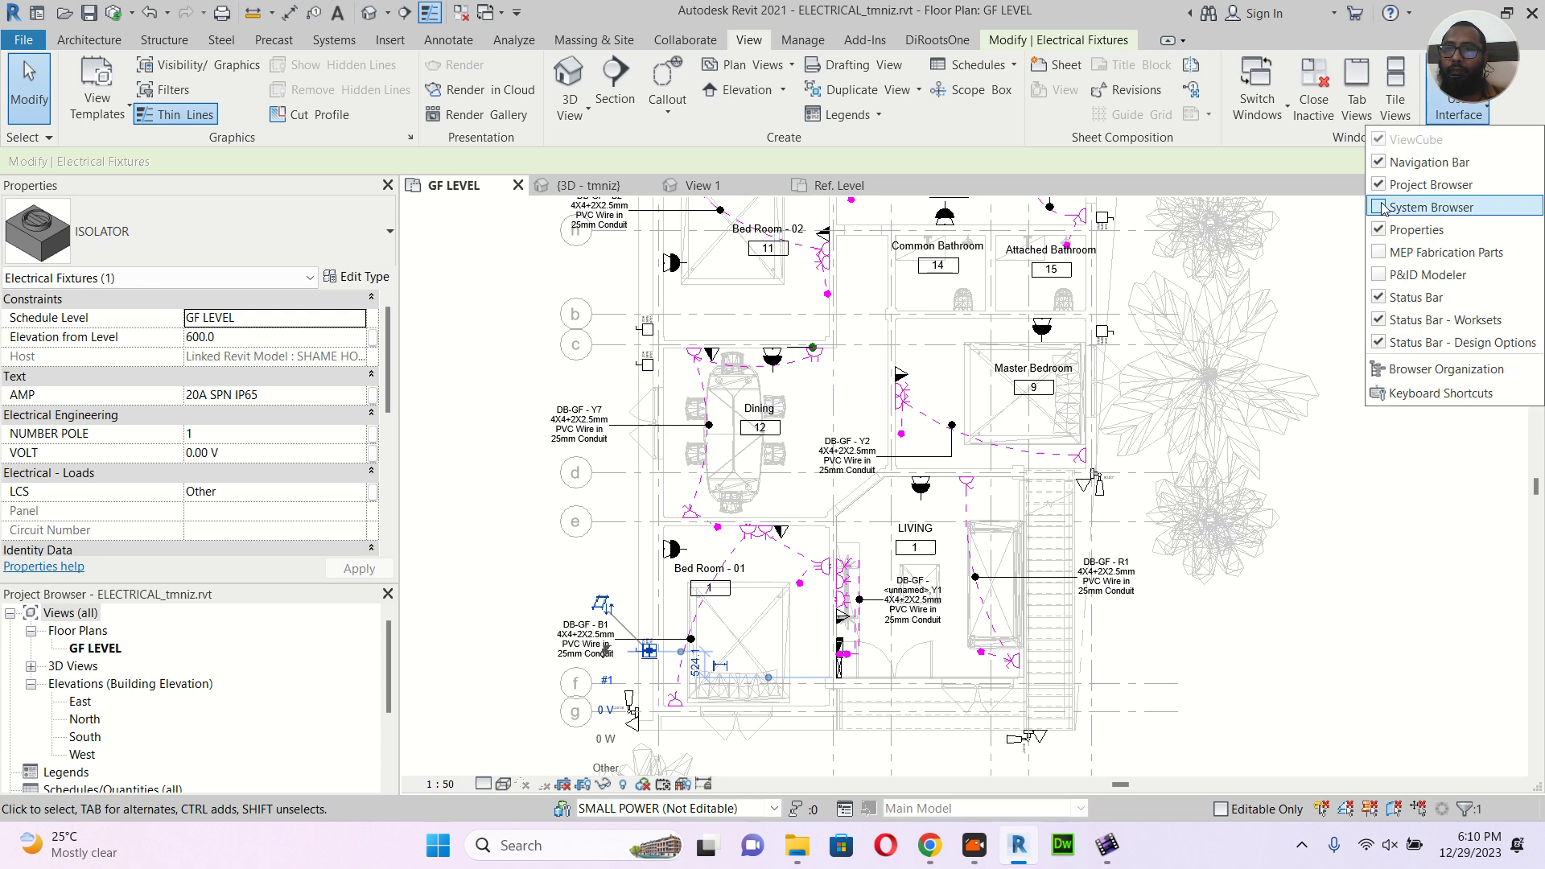
{"action": "left_click", "coordinate": [1416, 206]}
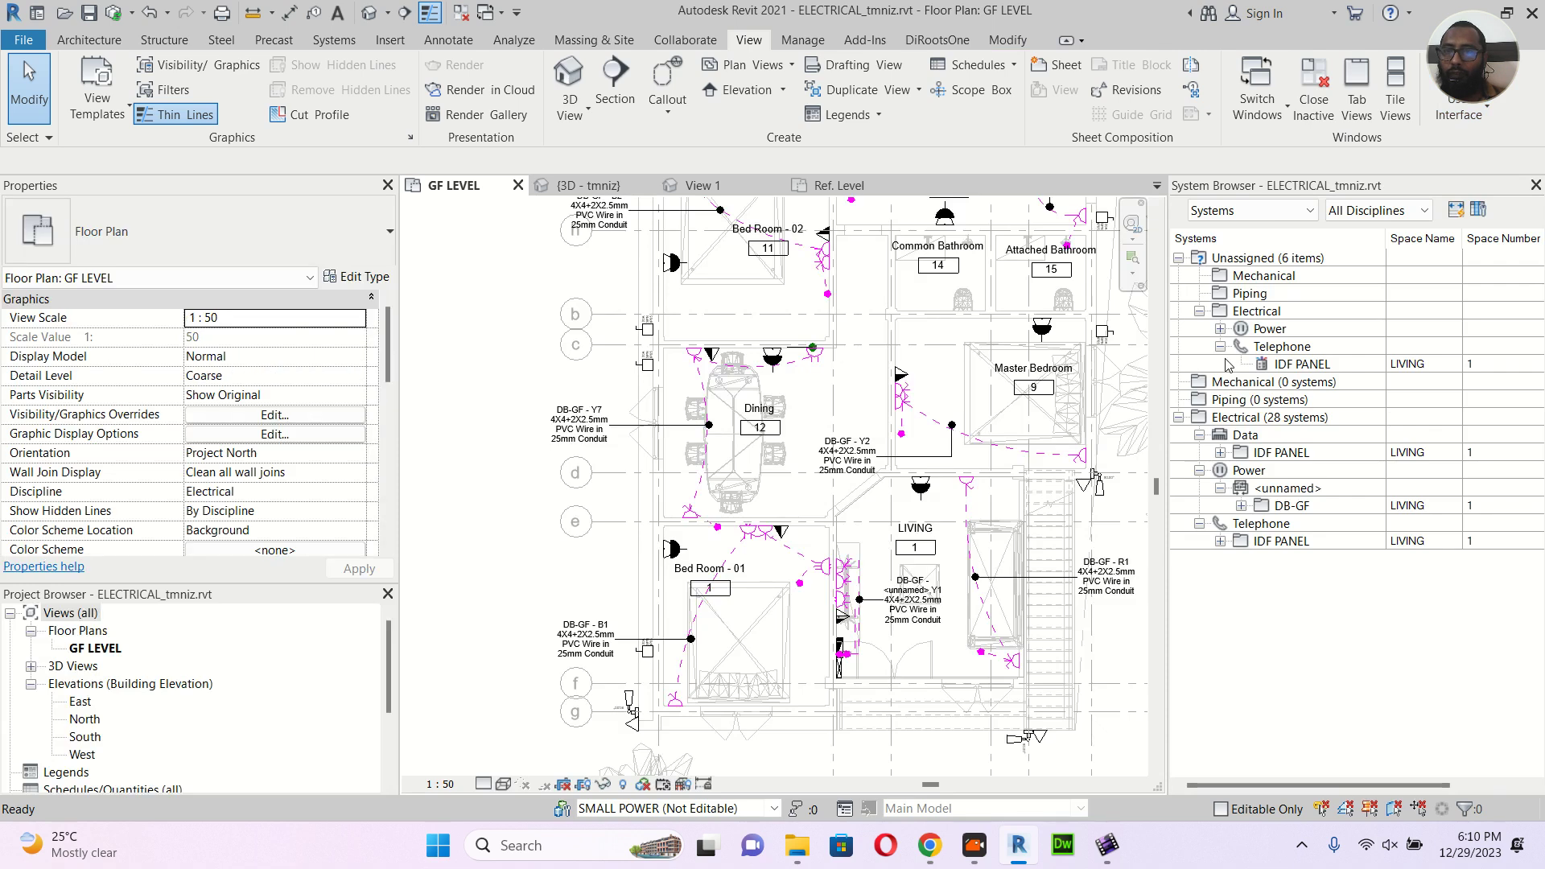
Expand the unassigned electrical Power items in the System Browser and select the first isolator listed
{"action": "left_click", "coordinate": [1221, 349]}
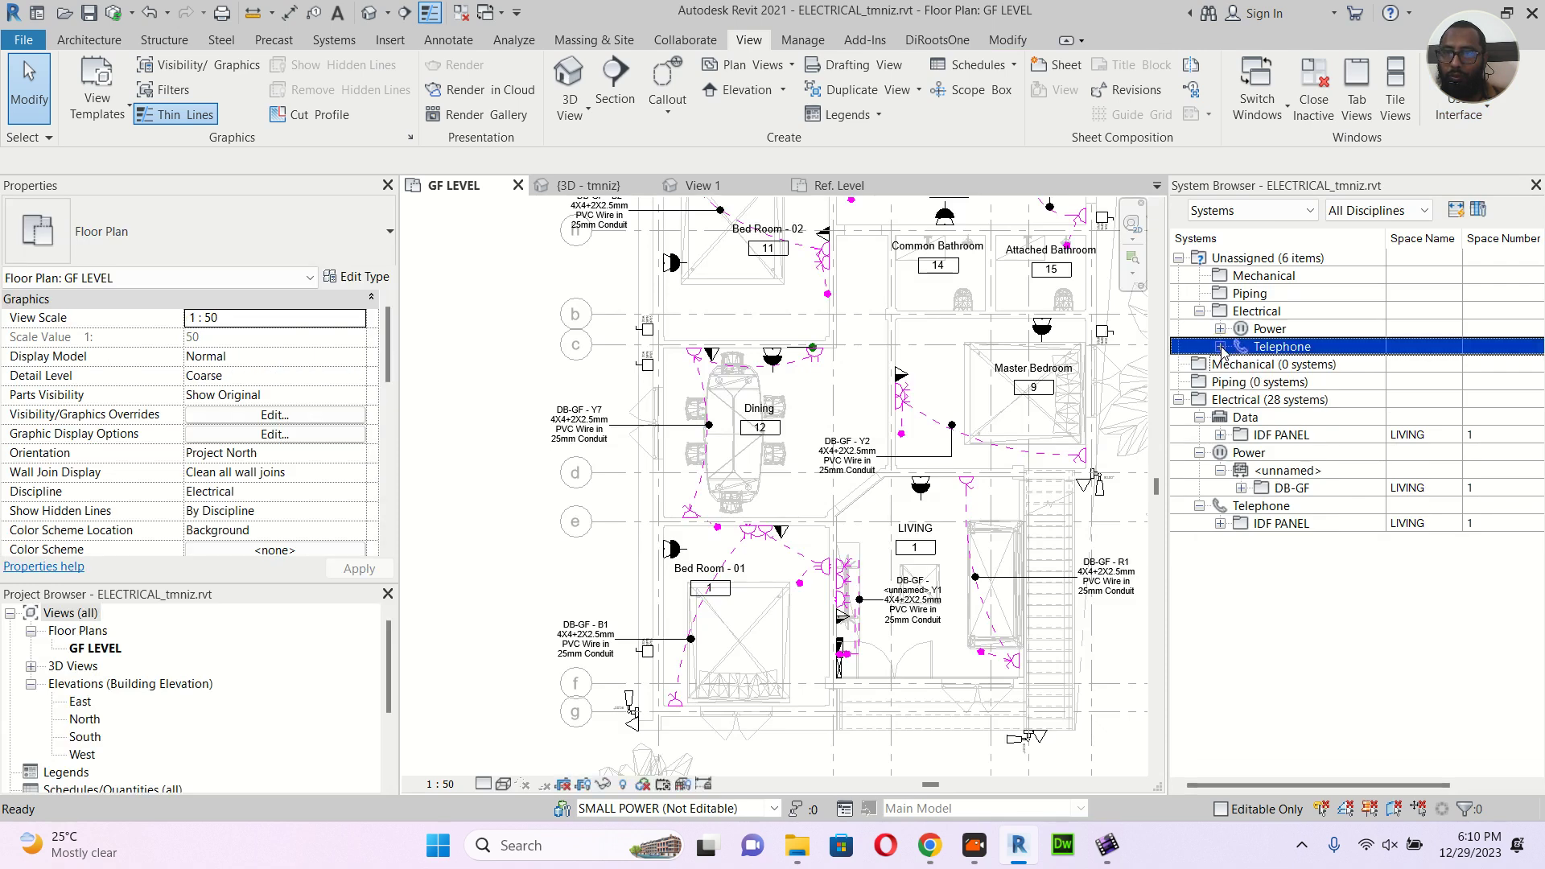
{"action": "left_click", "coordinate": [1204, 317]}
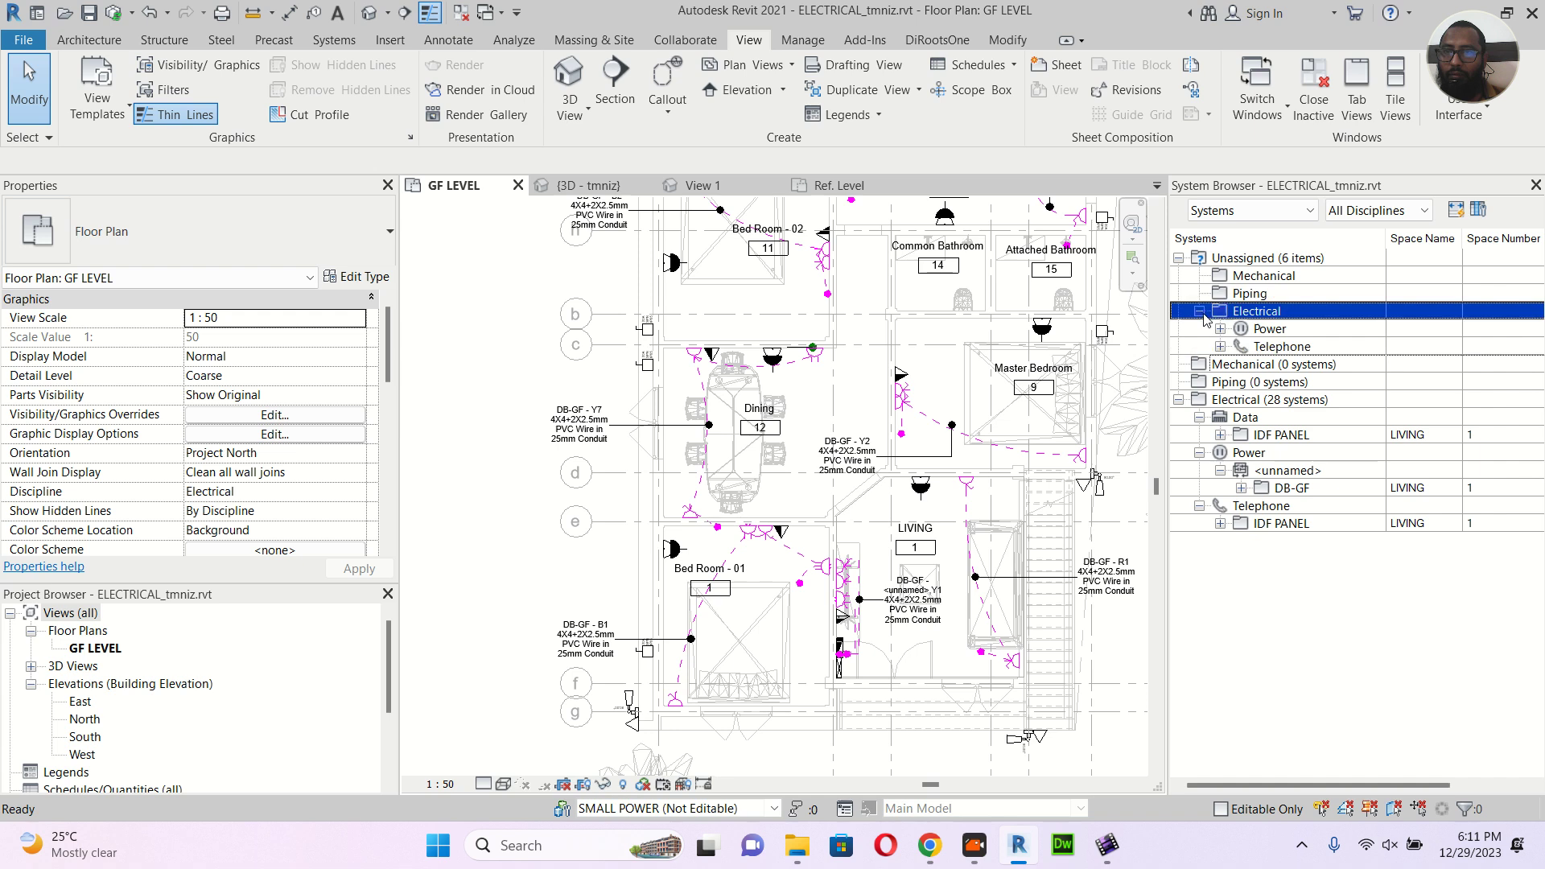
{"action": "left_click", "coordinate": [1221, 328]}
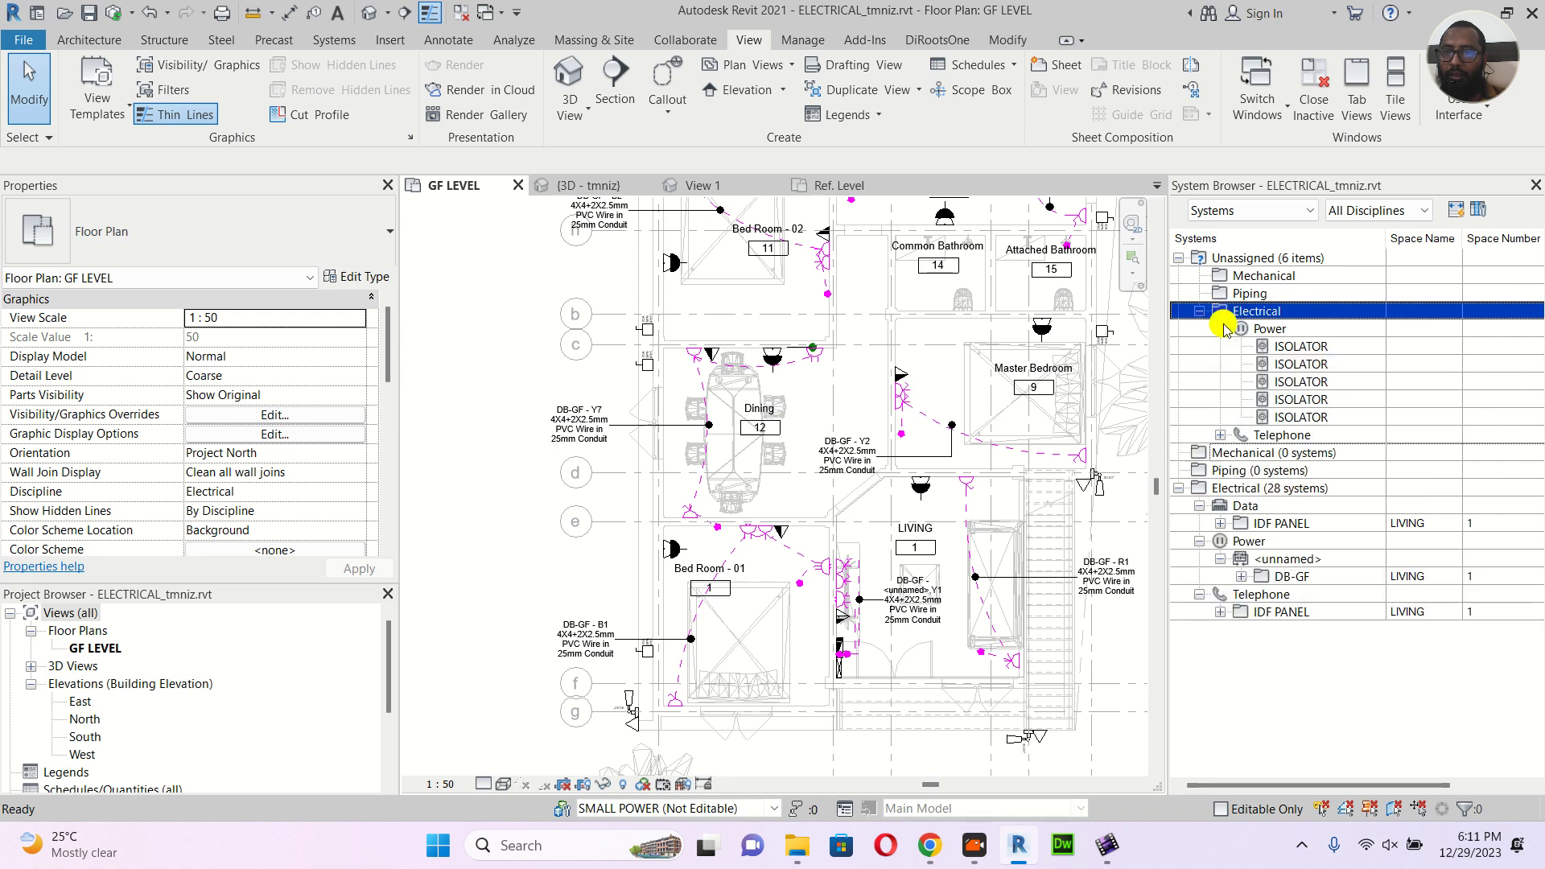
{"action": "left_click", "coordinate": [1304, 348]}
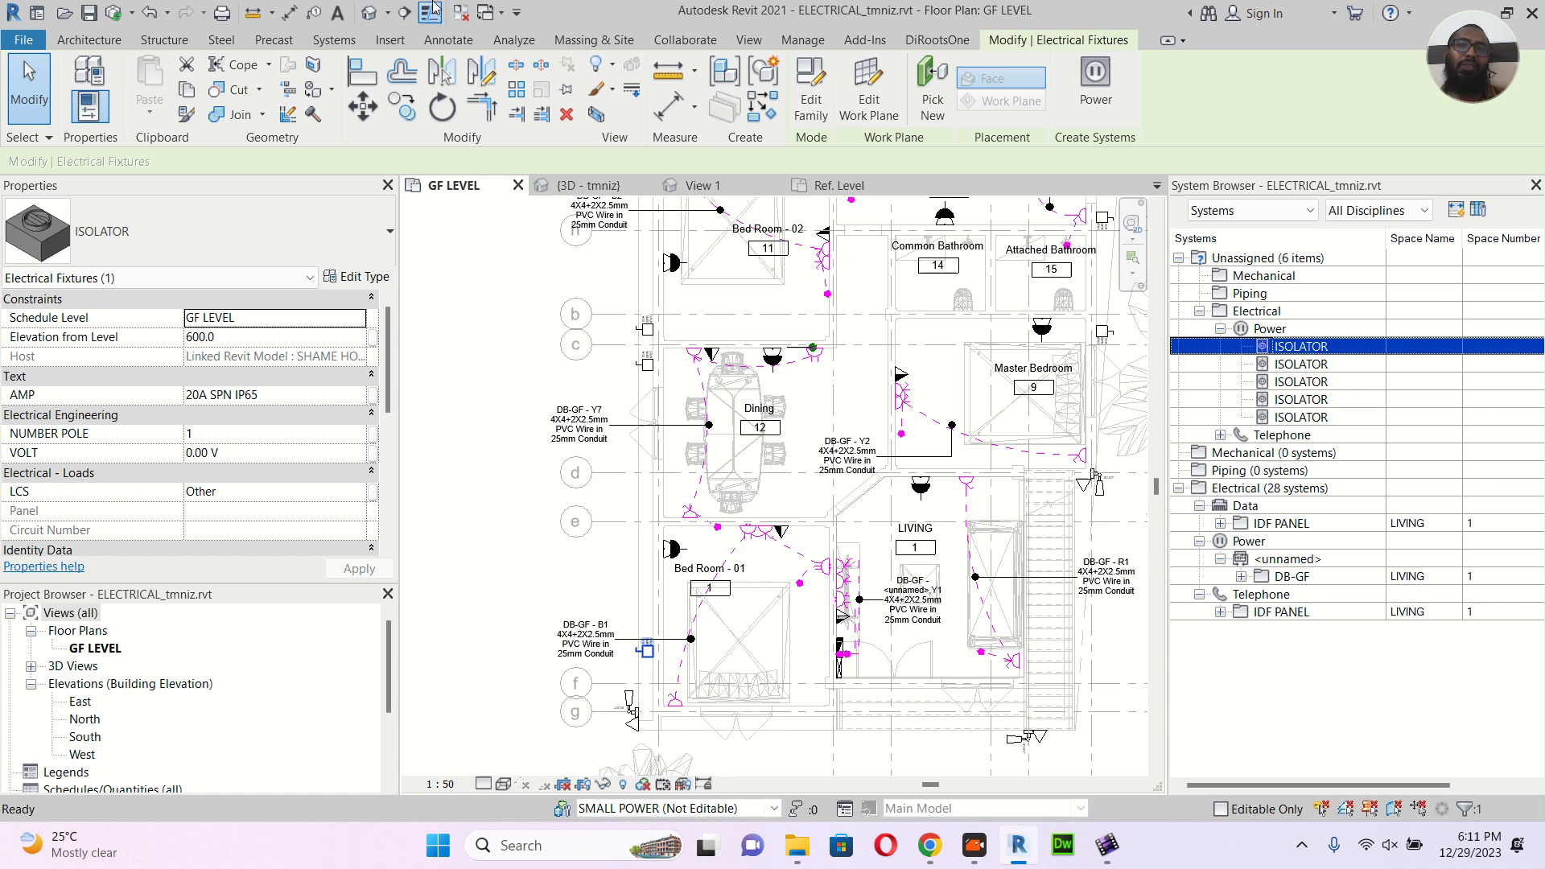
Save the project and try to create a power circuit for the selected isolator with 1 pole at 230 V
{"action": "left_click", "coordinate": [84, 14]}
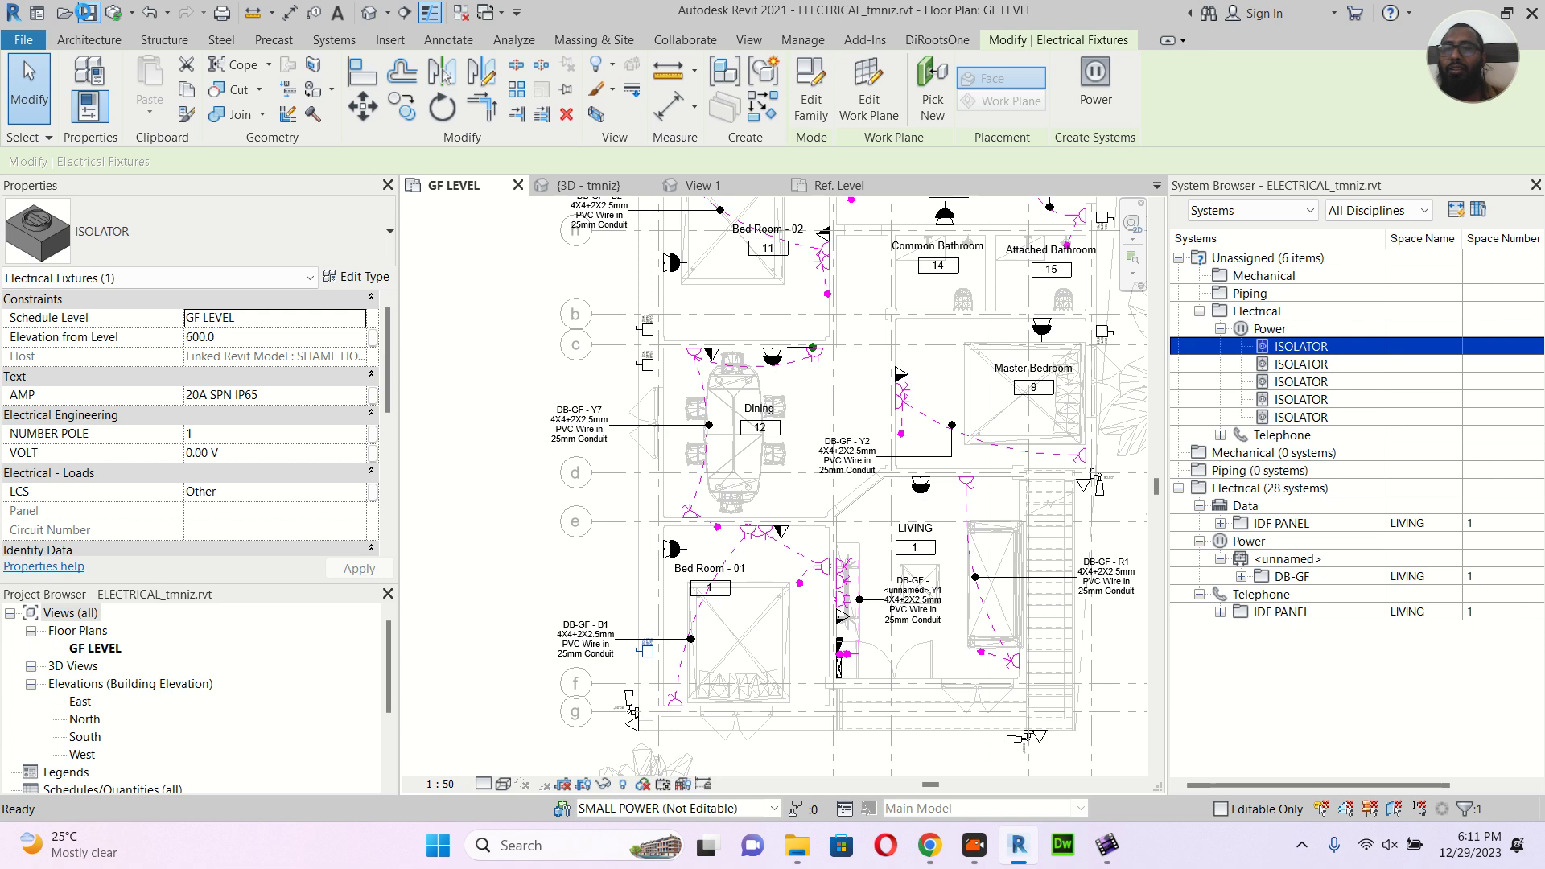
{"action": "left_click", "coordinate": [89, 13]}
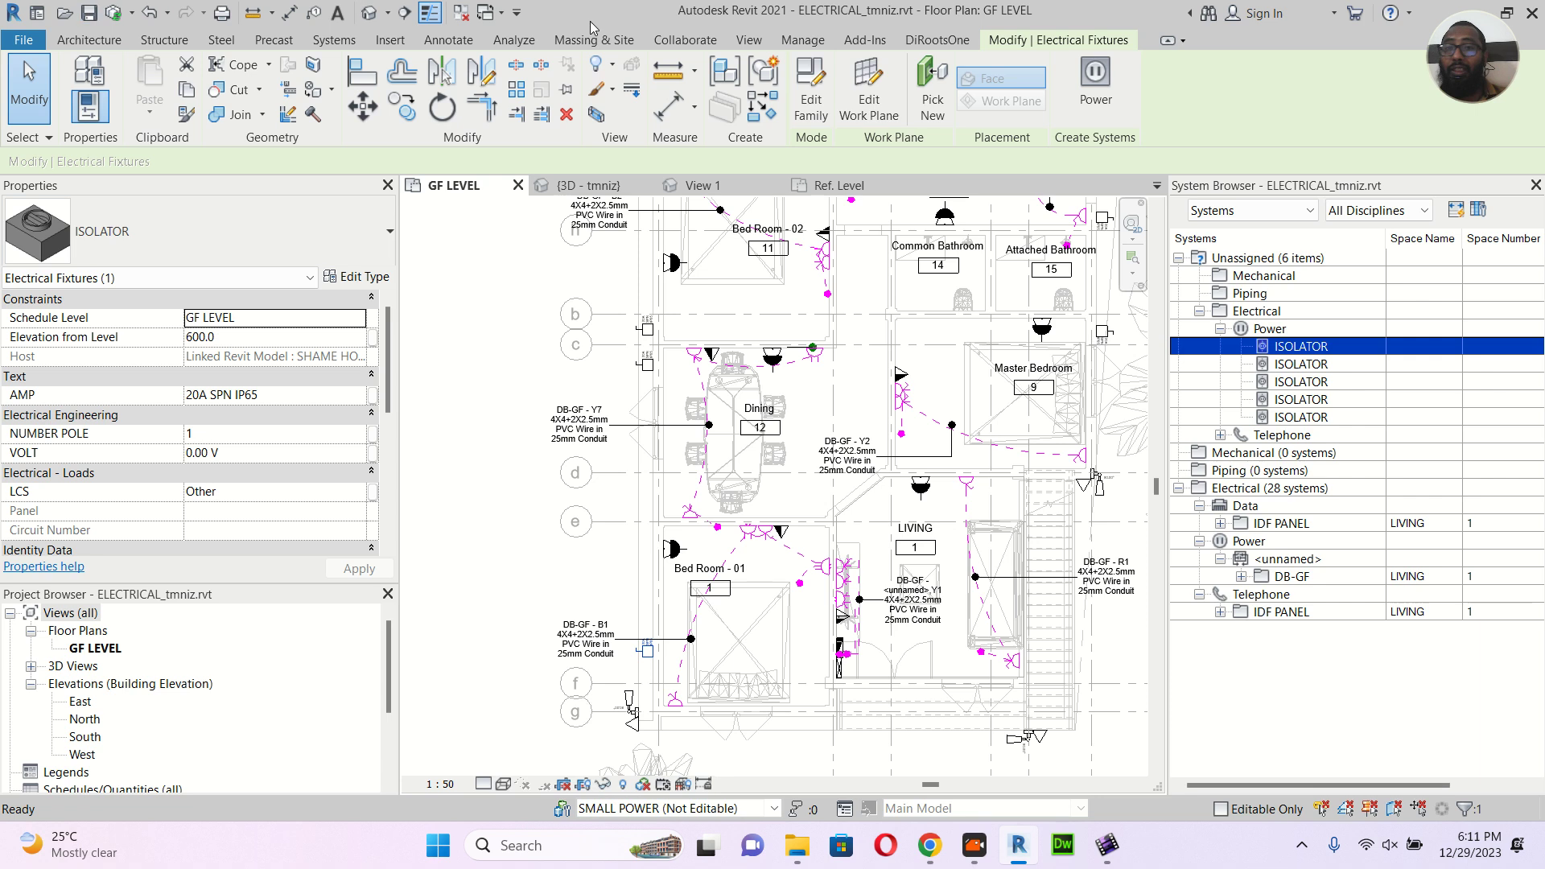
{"action": "left_click", "coordinate": [1096, 81]}
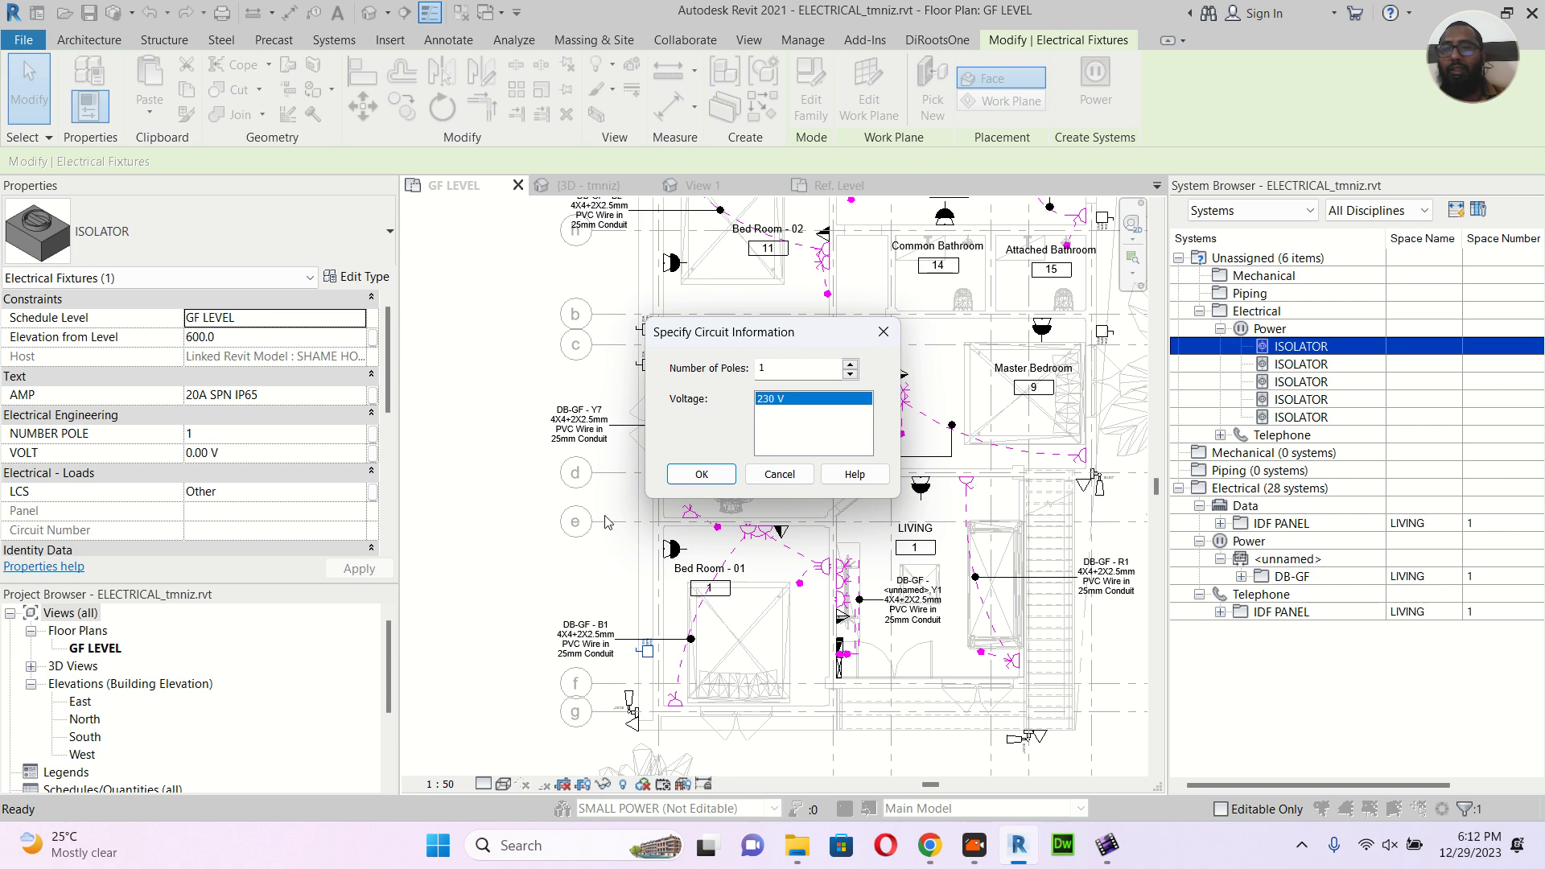
{"action": "left_click", "coordinate": [718, 473]}
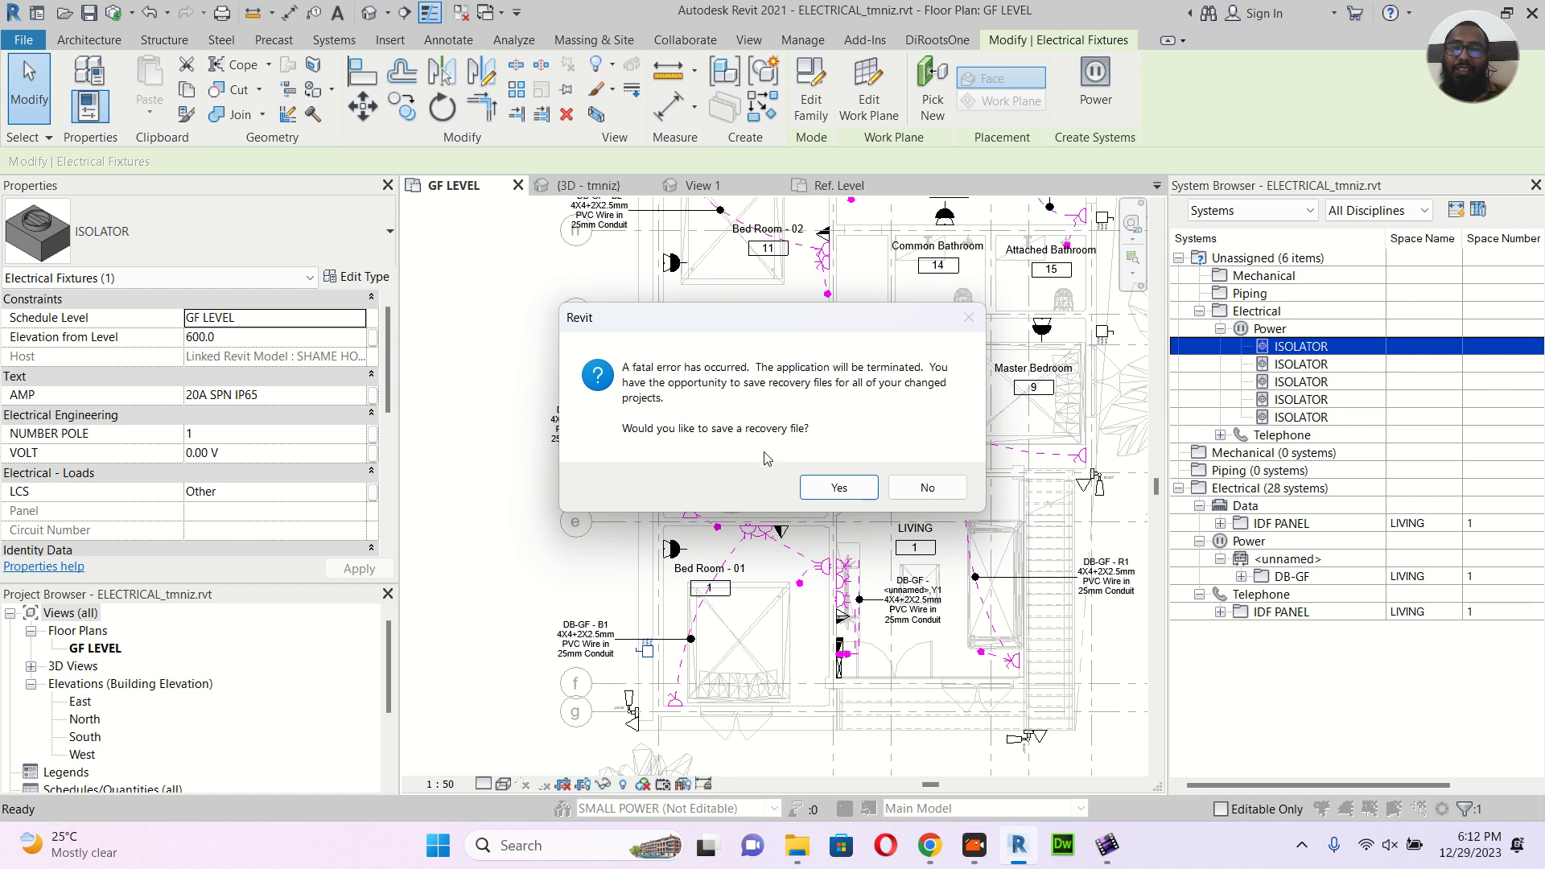
Save a recovery file of the project to the Desktop as ELECTRICAL_tmniz(Recovery).rvt
{"action": "left_click", "coordinate": [840, 487]}
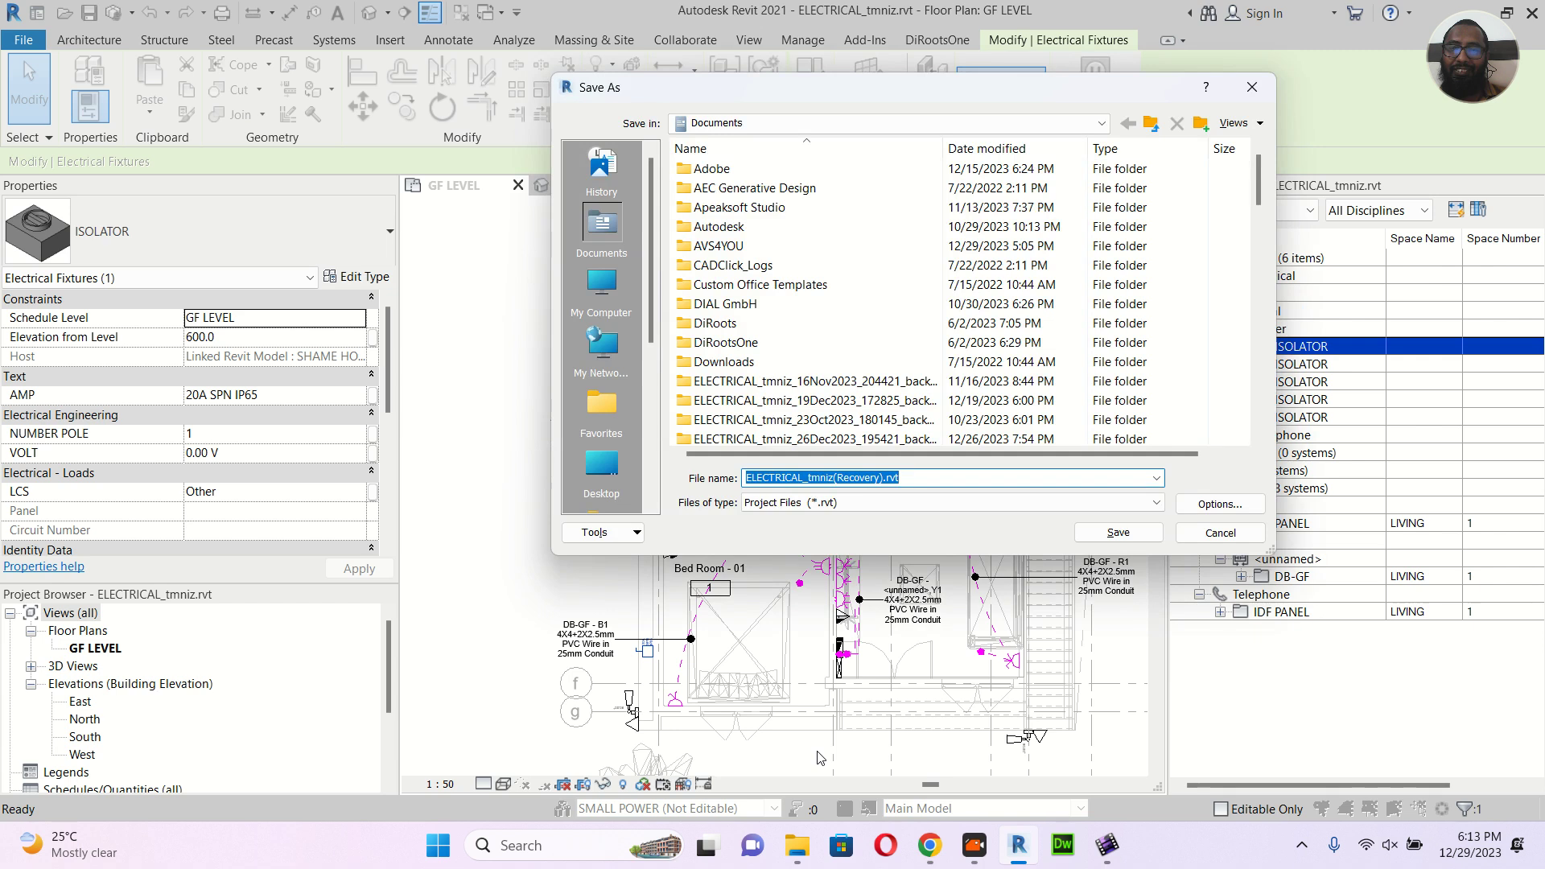
{"action": "left_click", "coordinate": [601, 461]}
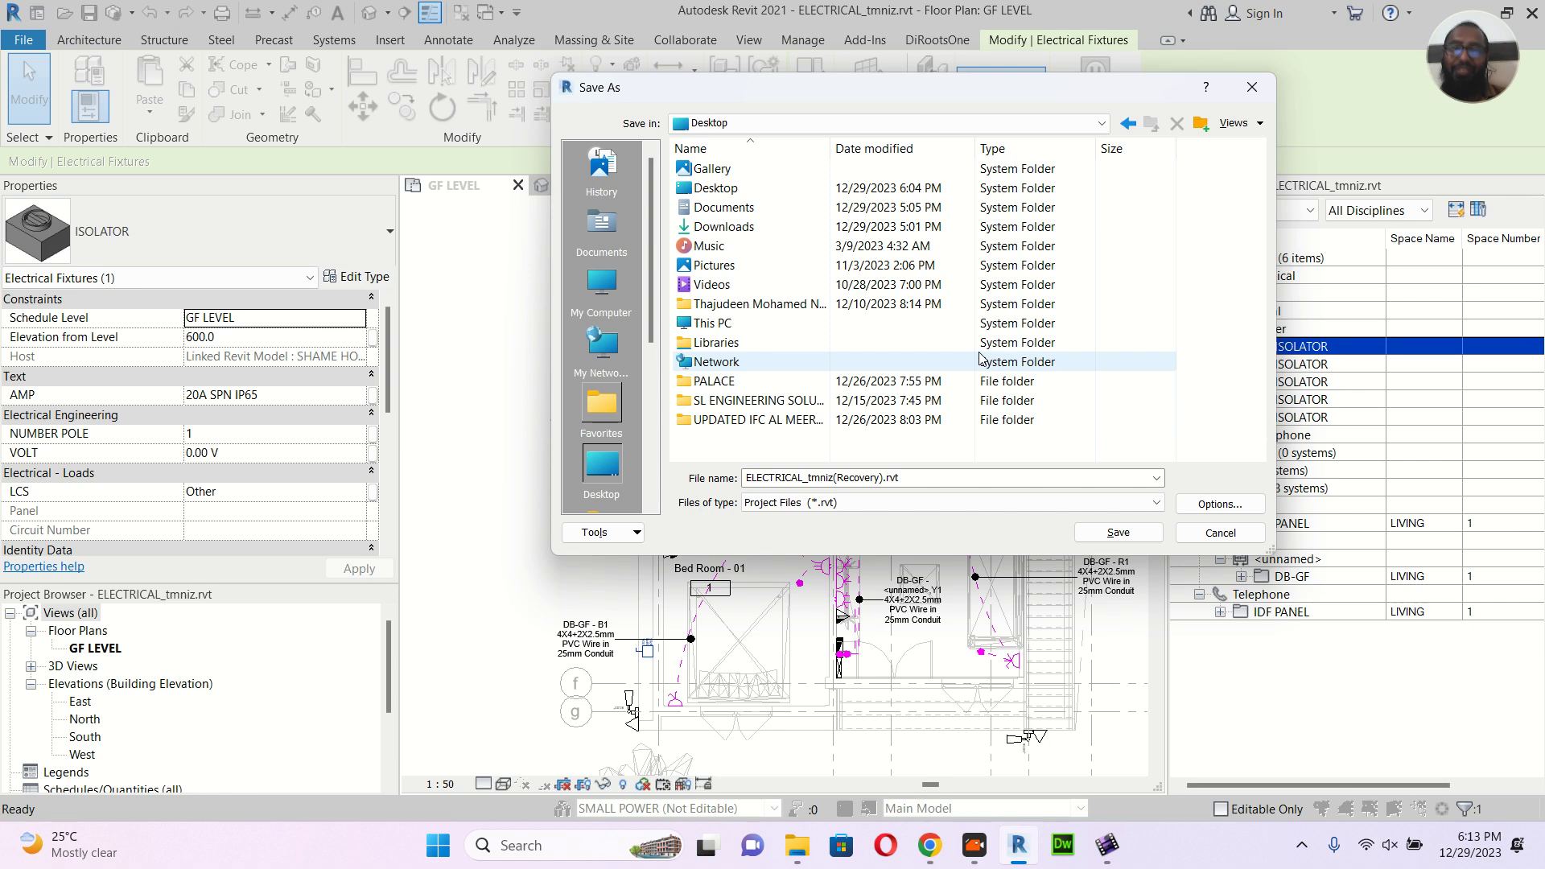
{"action": "left_click_drag", "start_coordinate": [972, 98], "coordinate": [650, 156]}
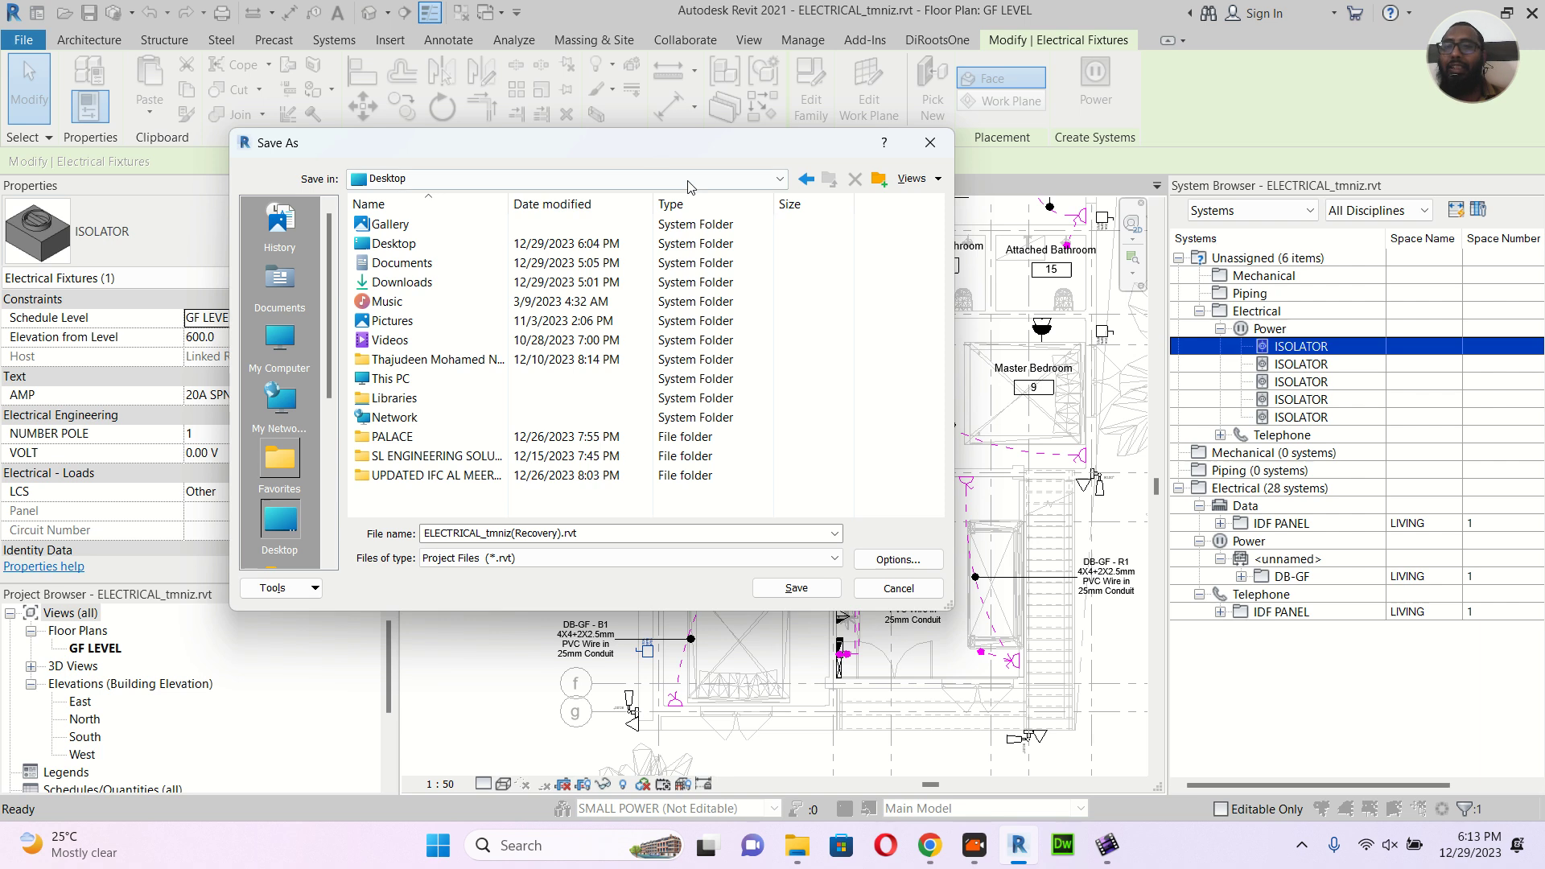
{"action": "left_click", "coordinate": [788, 591]}
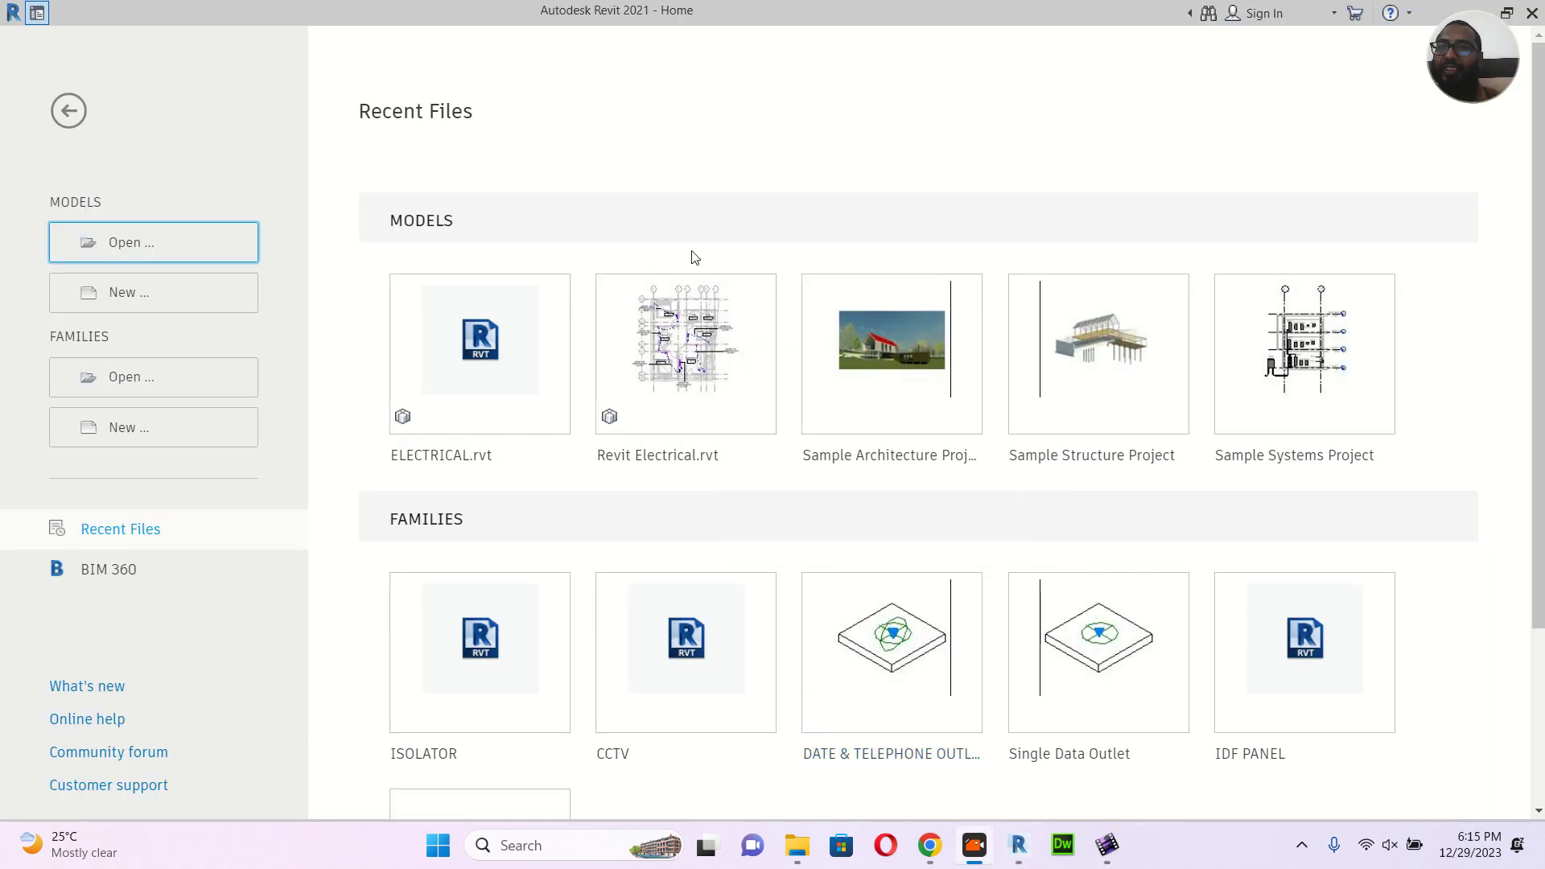
Open ELECTRICAL_tmniz(Recovery).rvt from the Desktop with all worksets, detached from central and with the worksets preserved
{"action": "left_click", "coordinate": [135, 252]}
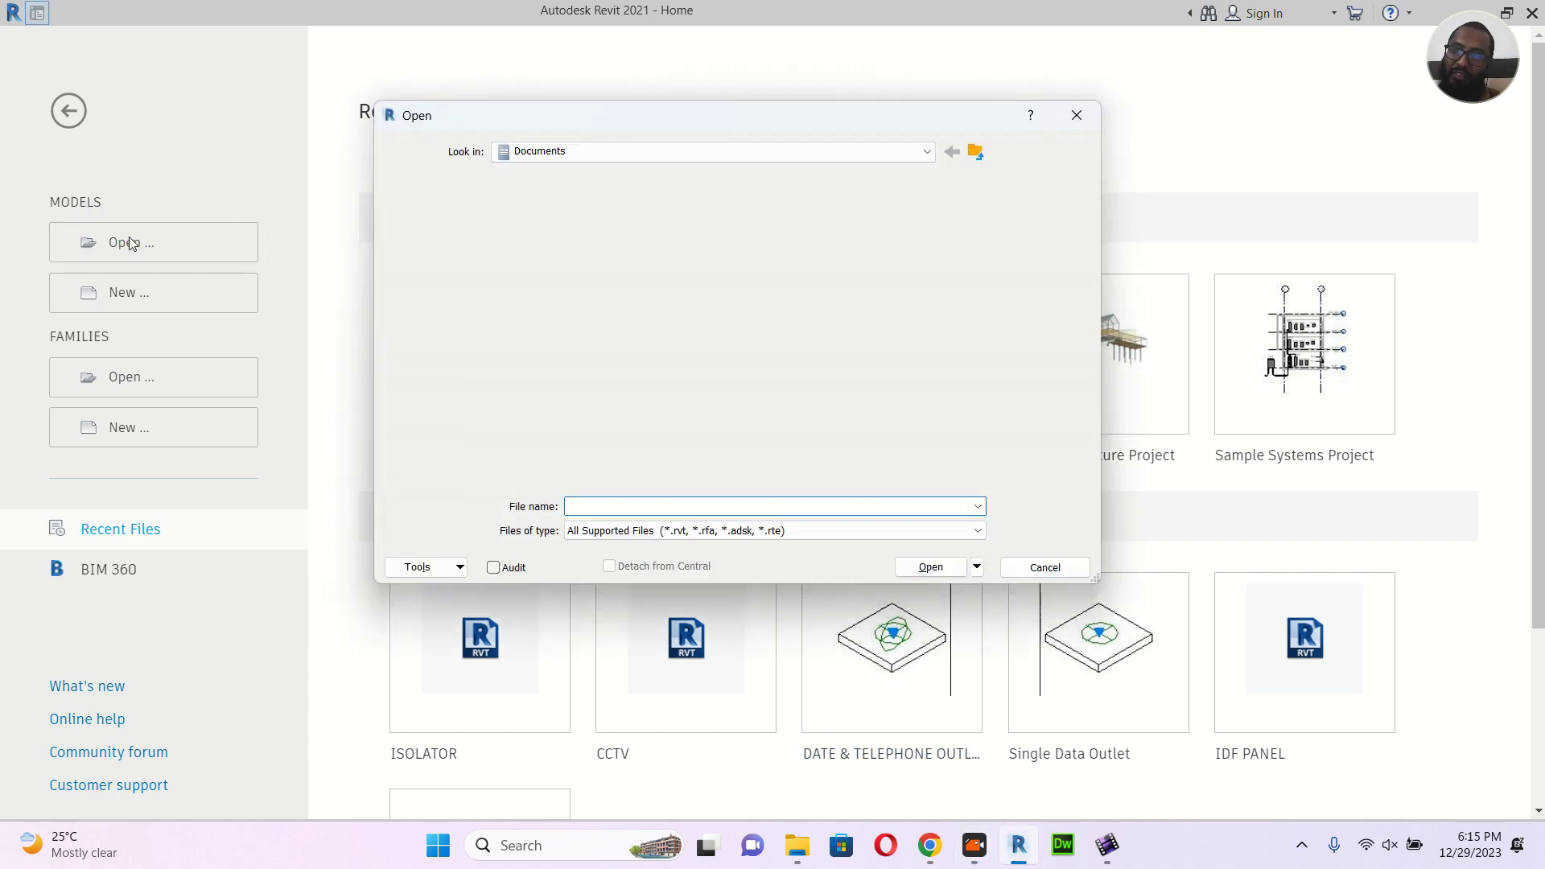
{"action": "left_click", "coordinate": [425, 492]}
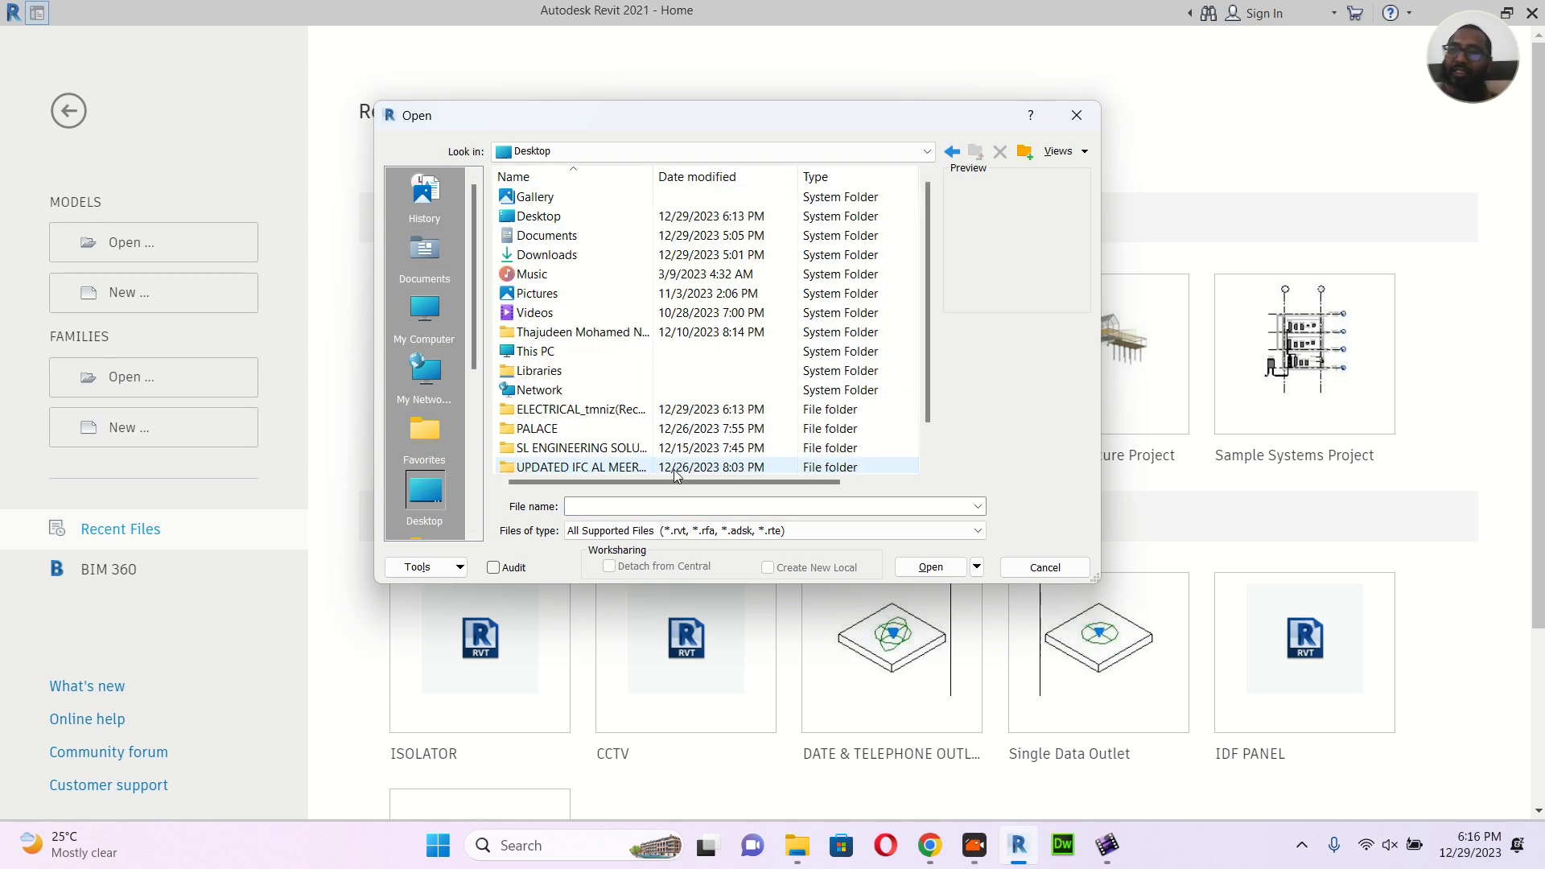
{"action": "scroll", "coordinate": [679, 386], "scroll_direction": "down", "scroll_amount": 1}
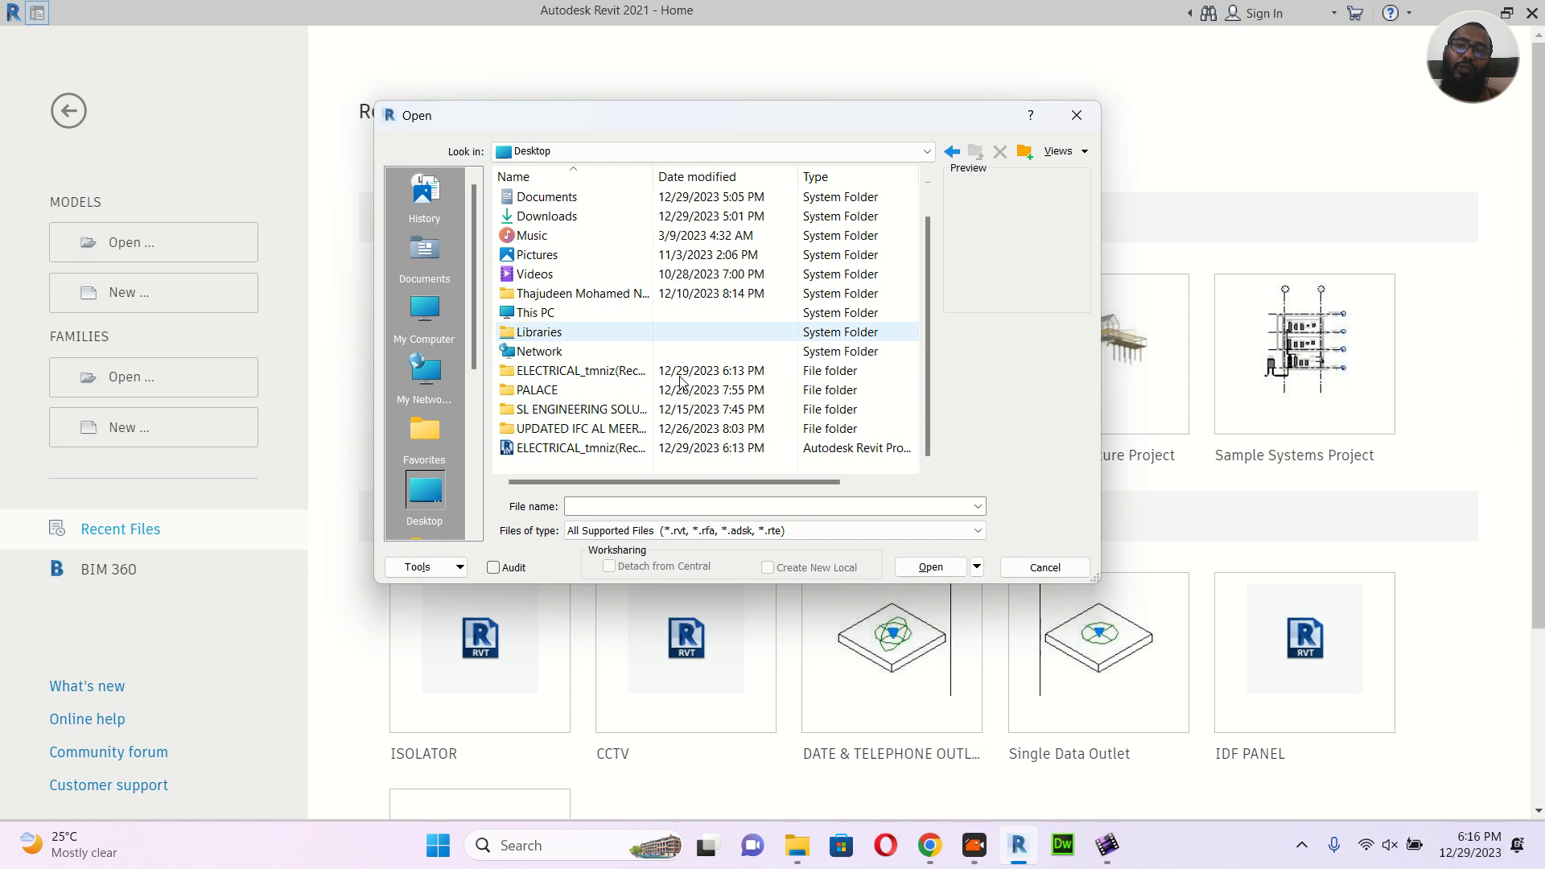
{"action": "left_click", "coordinate": [550, 450]}
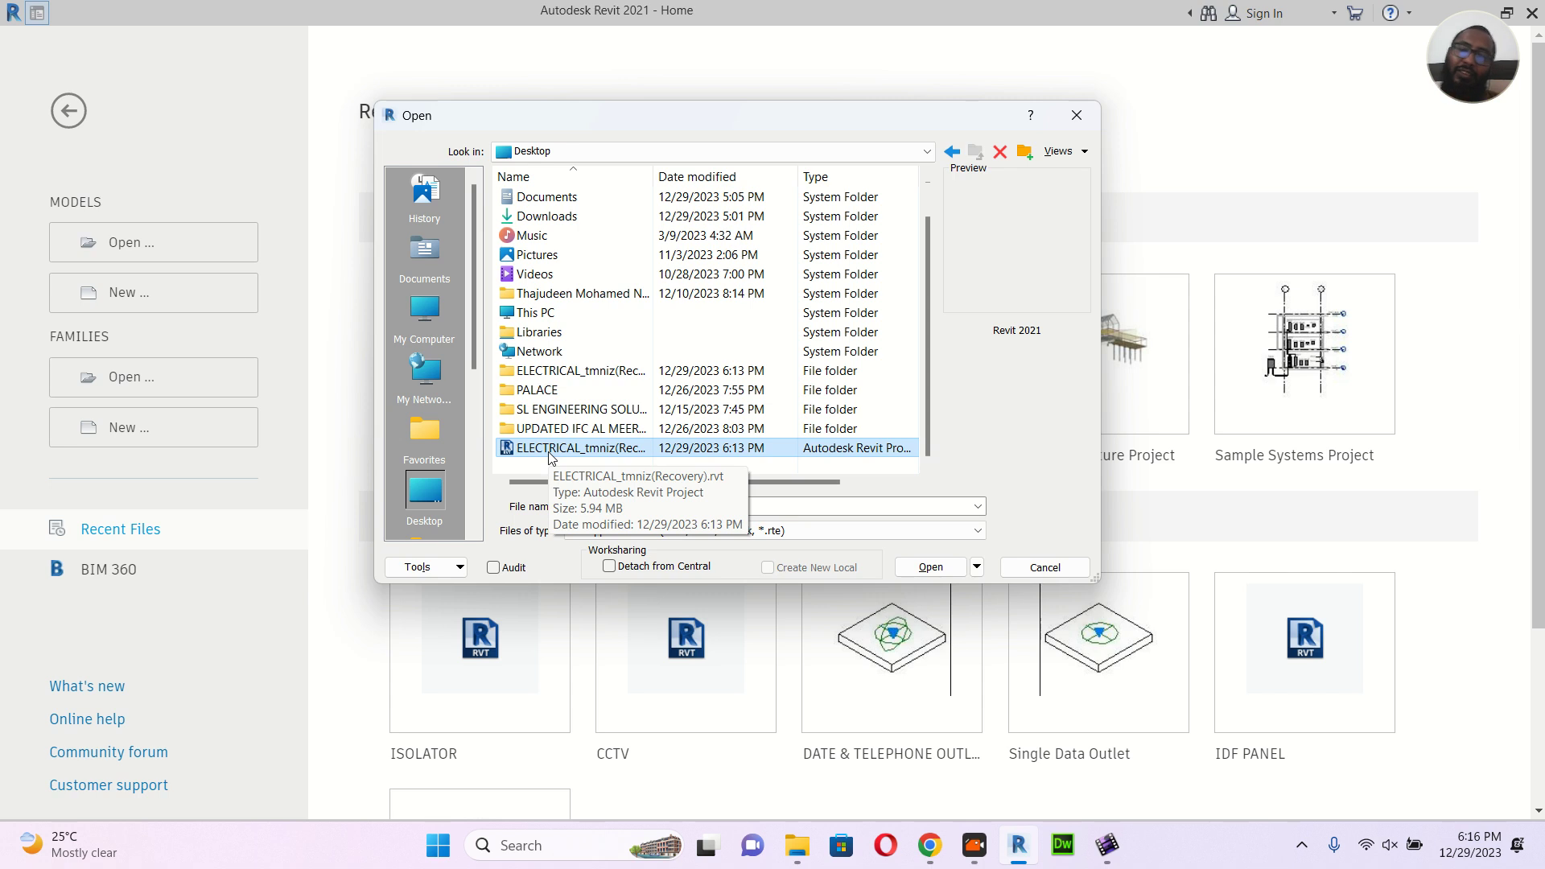
{"action": "left_click", "coordinate": [609, 567]}
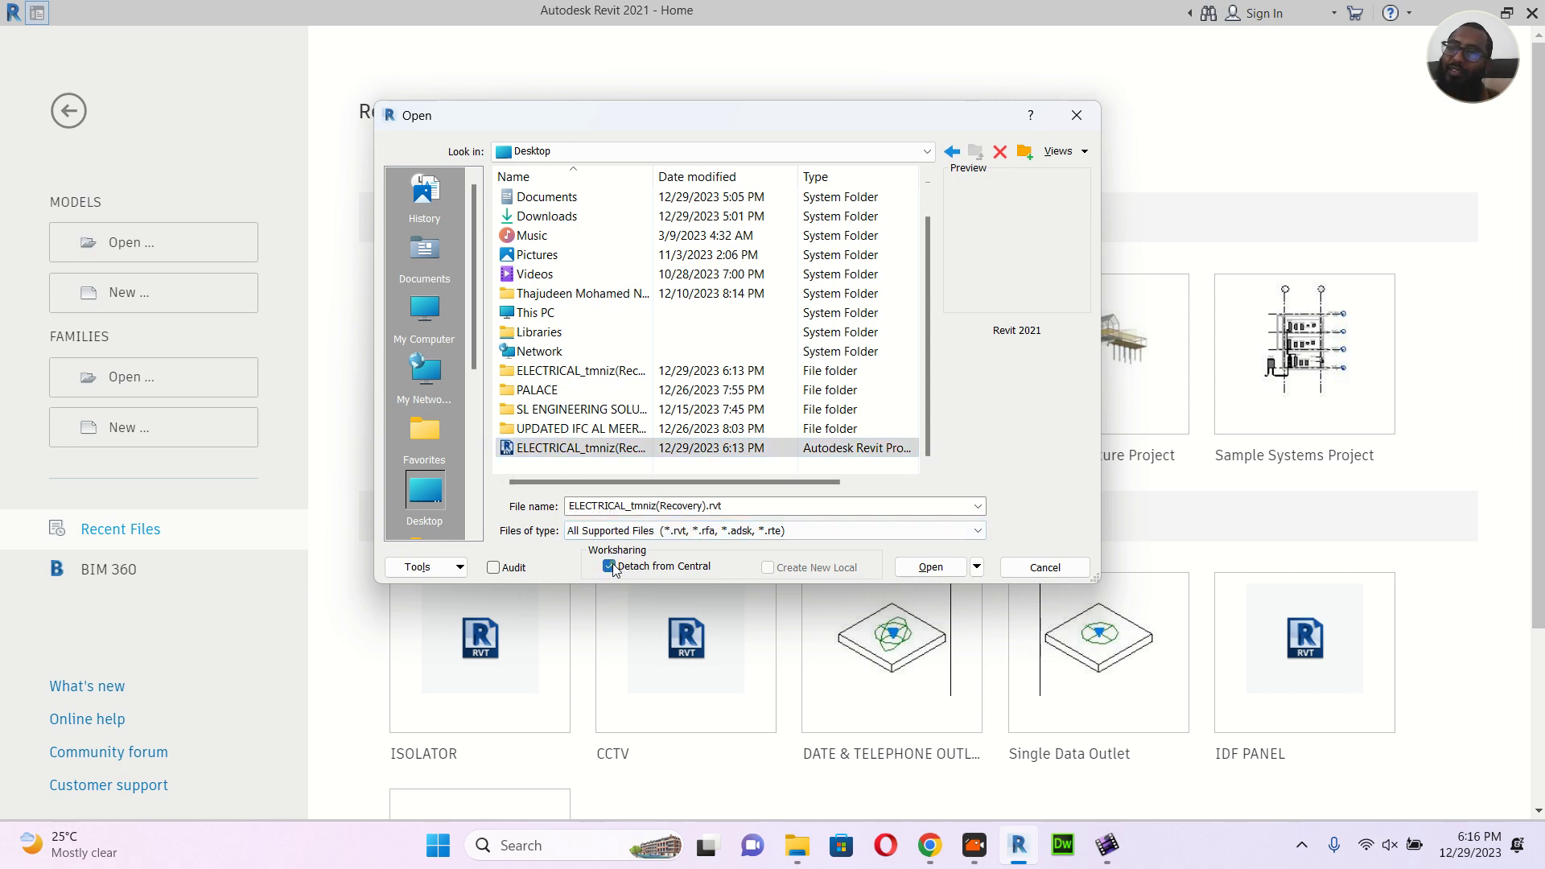
{"action": "left_click", "coordinate": [976, 566]}
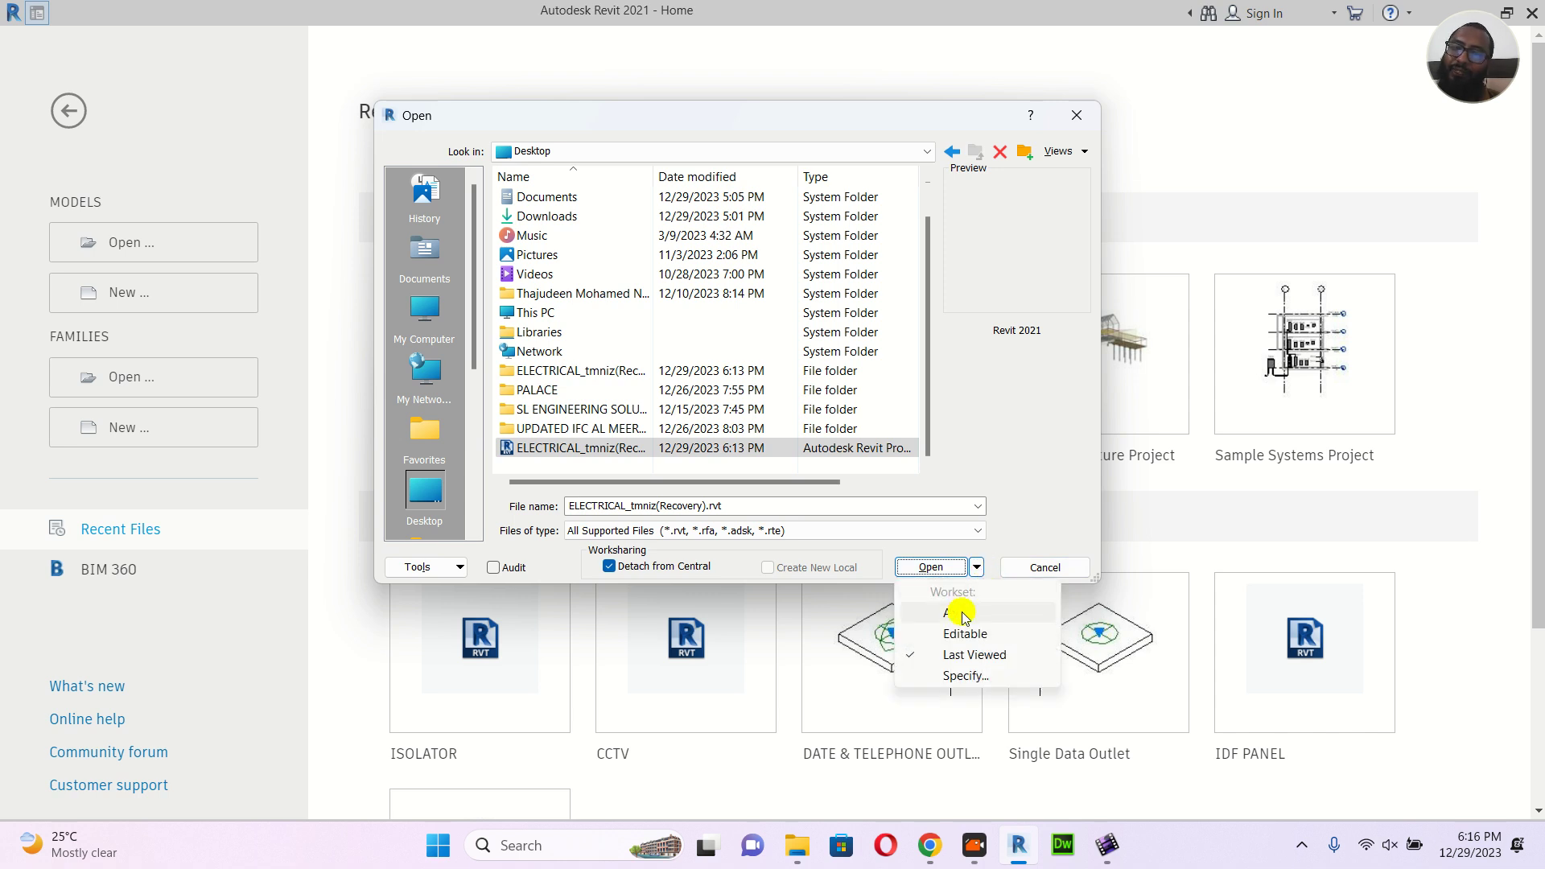
{"action": "left_click", "coordinate": [964, 615]}
{"action": "left_click", "coordinate": [951, 572]}
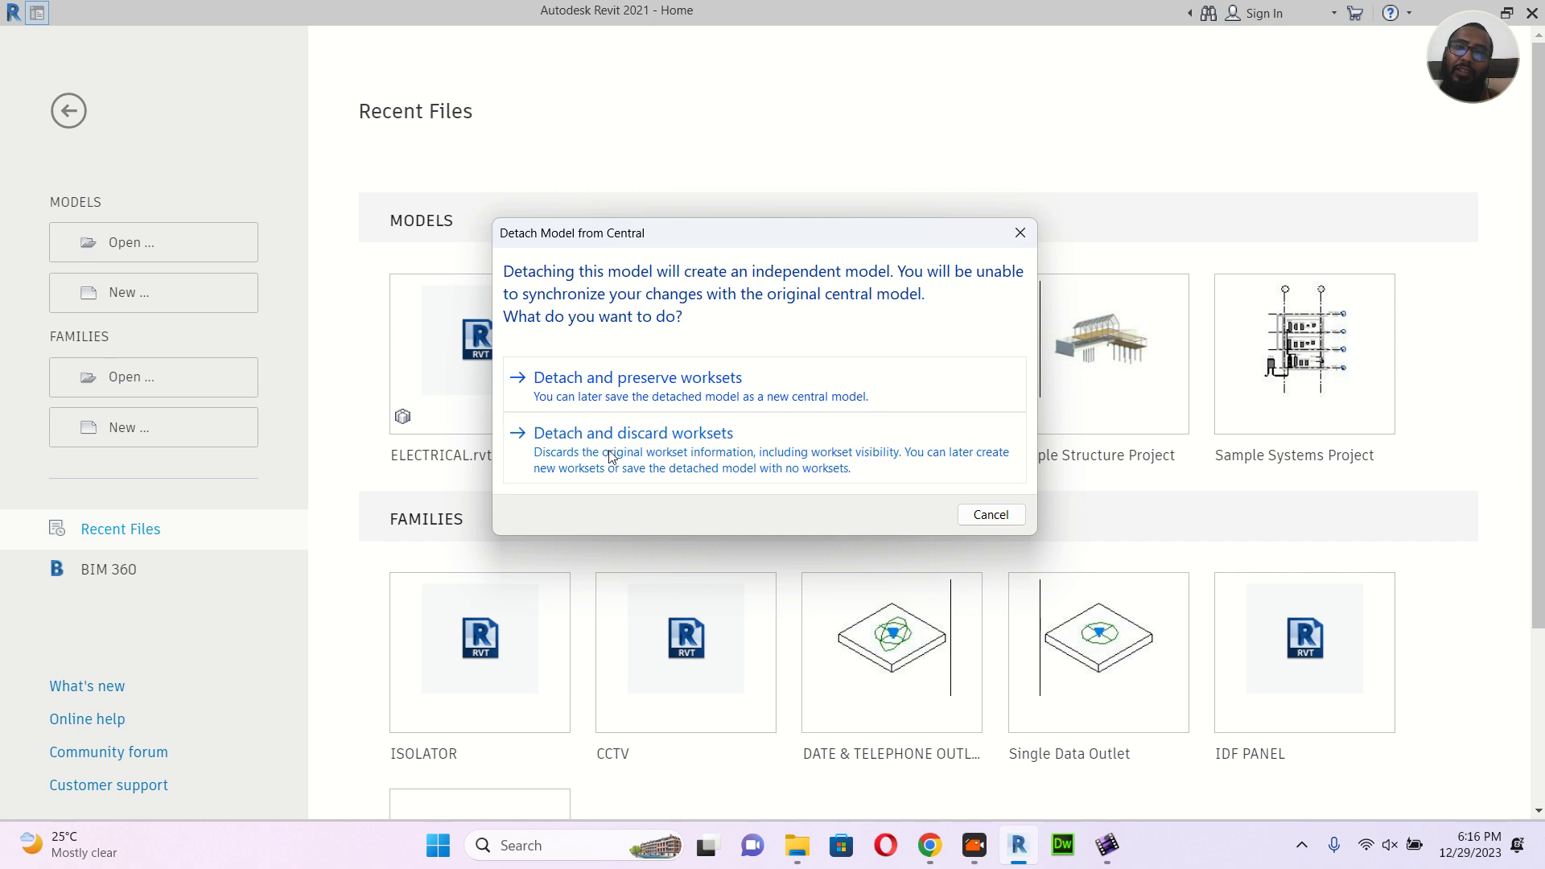
{"action": "left_click", "coordinate": [681, 384]}
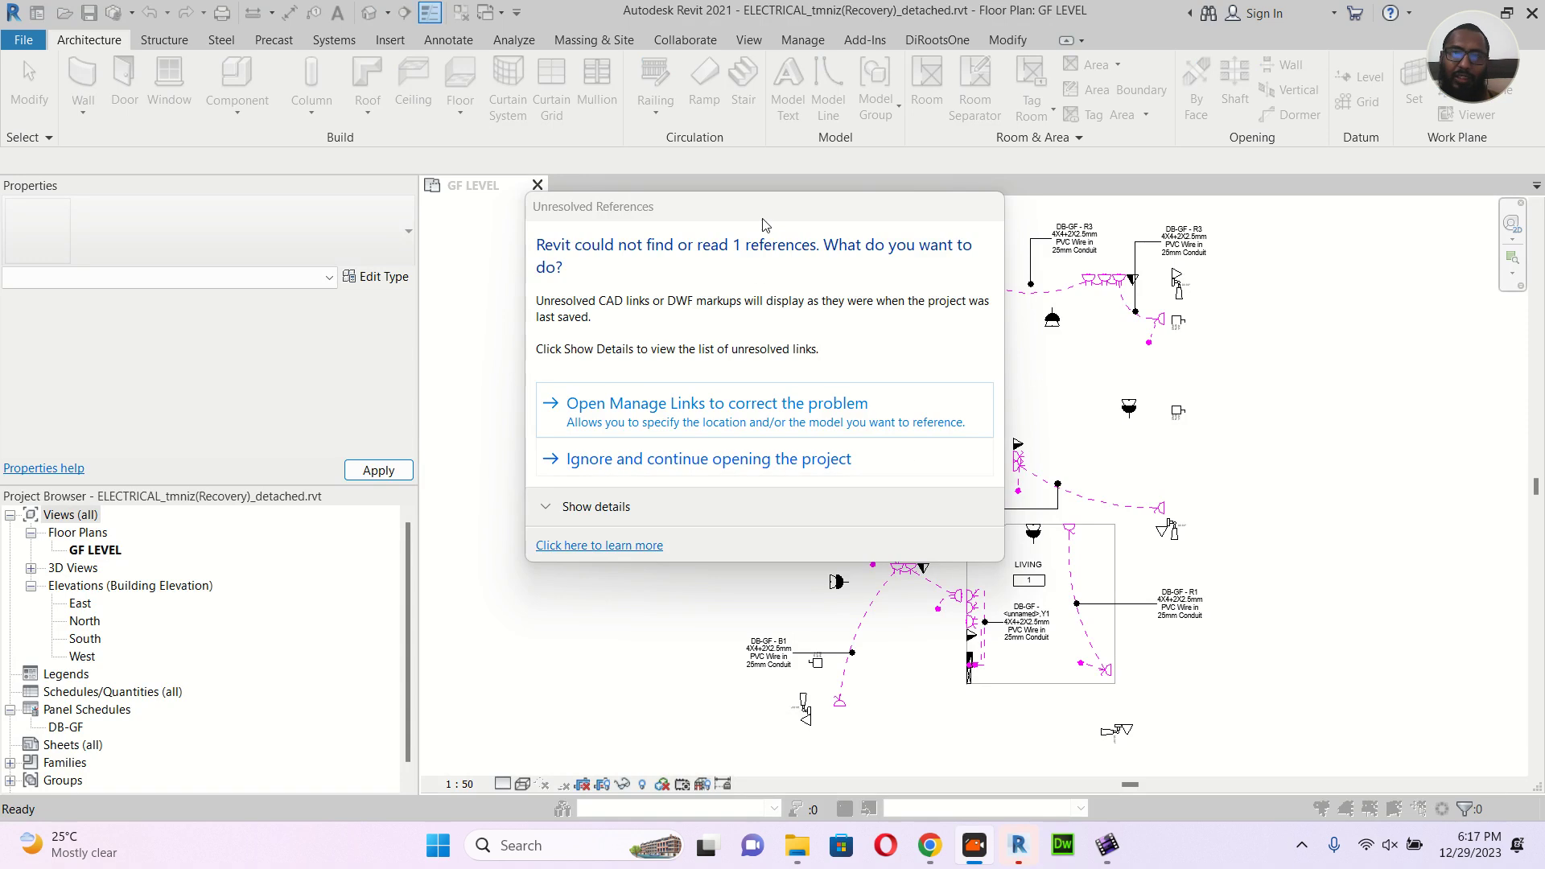
Open Manage Links to correct the unresolved reference and select the SHAME HOUSE 10-14-2023 (1).rvt link
{"action": "left_click_drag", "start_coordinate": [774, 222], "coordinate": [814, 263]}
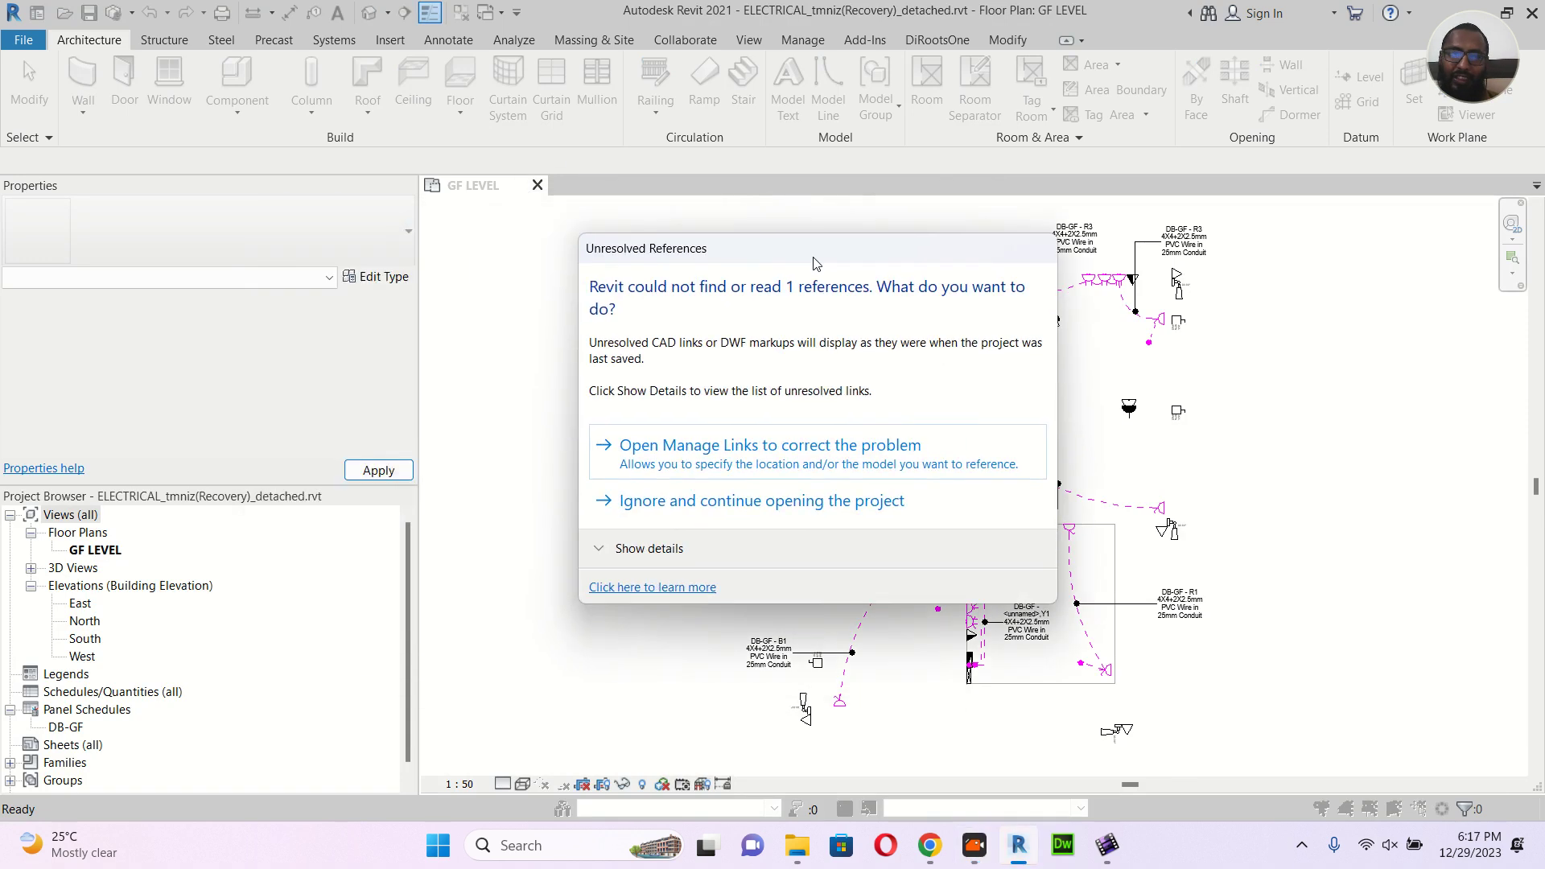
{"action": "left_click", "coordinate": [726, 461]}
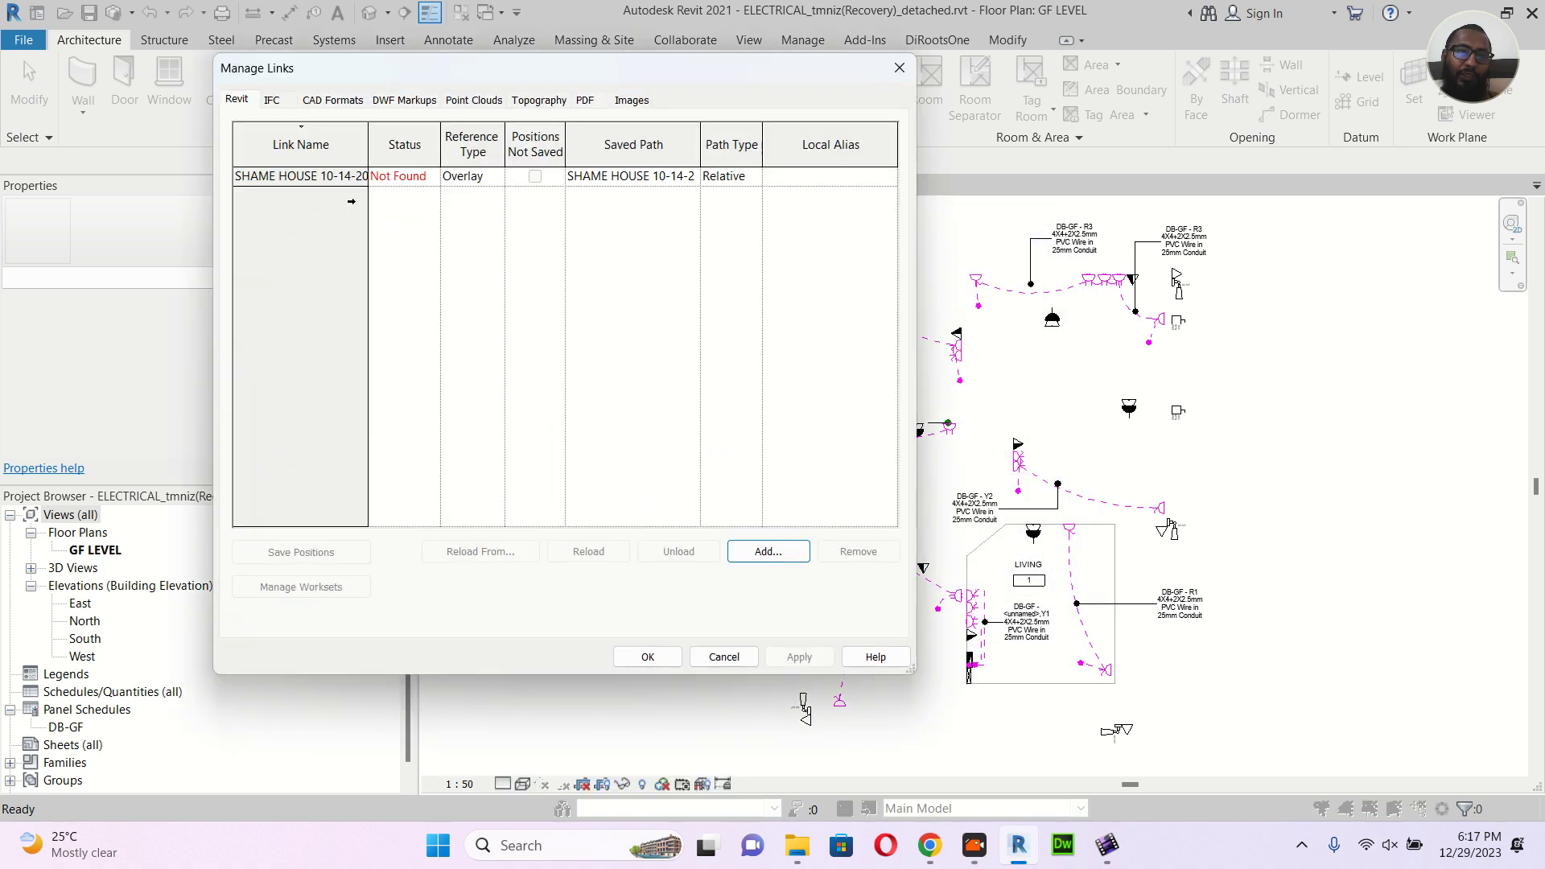
{"action": "left_click_drag", "start_coordinate": [367, 142], "coordinate": [489, 158]}
{"action": "left_click", "coordinate": [369, 175]}
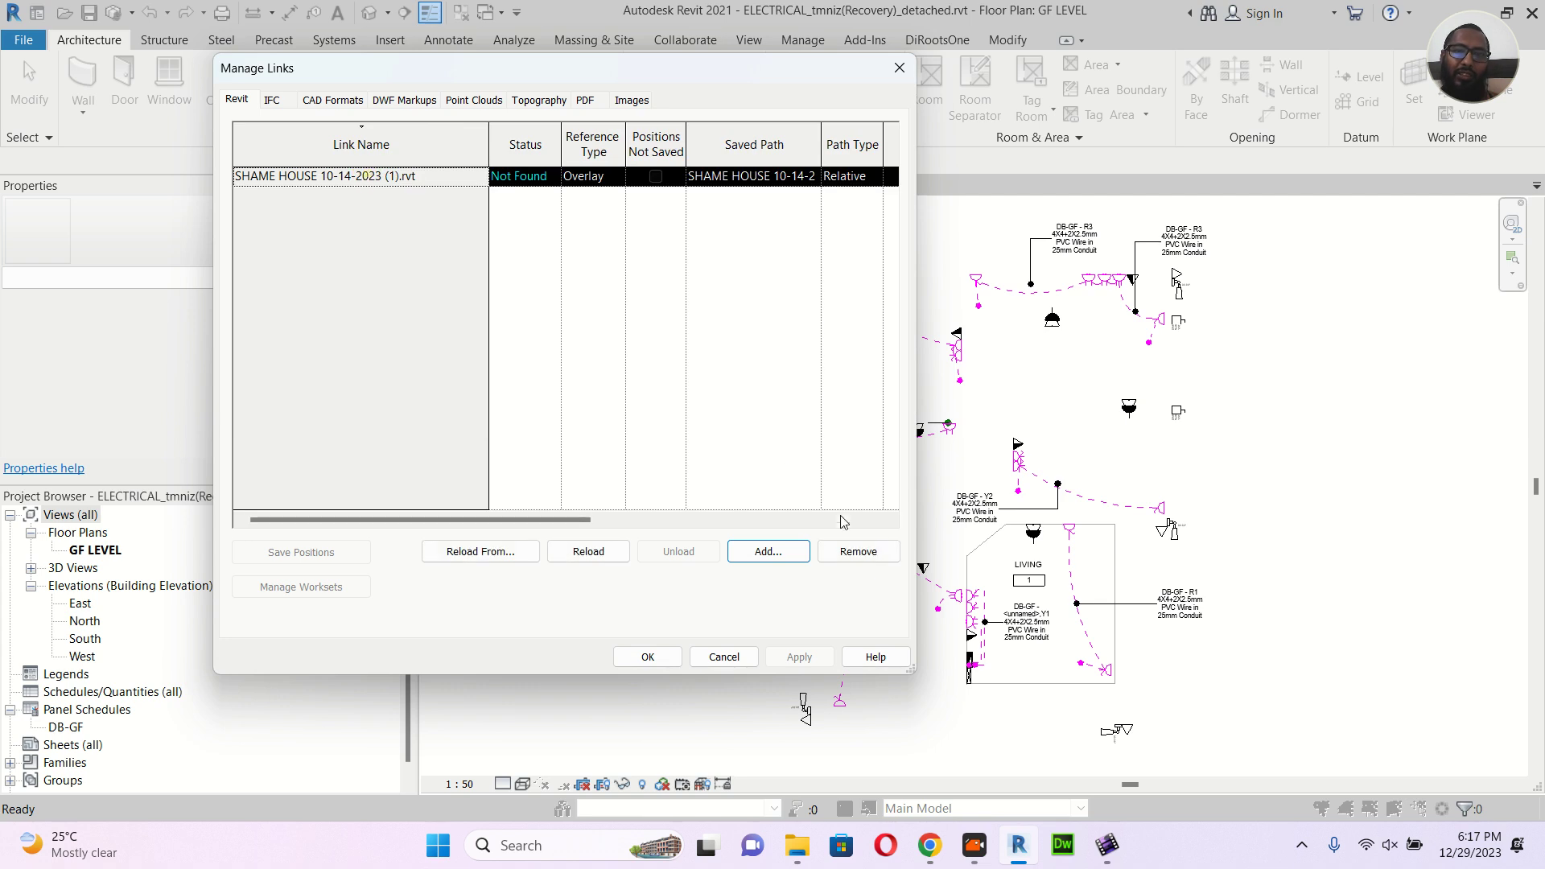
Reload the selected link from SHAME HOUSE 10-14-2023 (1).rvt in the REVIT CLASS folder within desktop files on drive D
{"action": "left_click", "coordinate": [515, 552]}
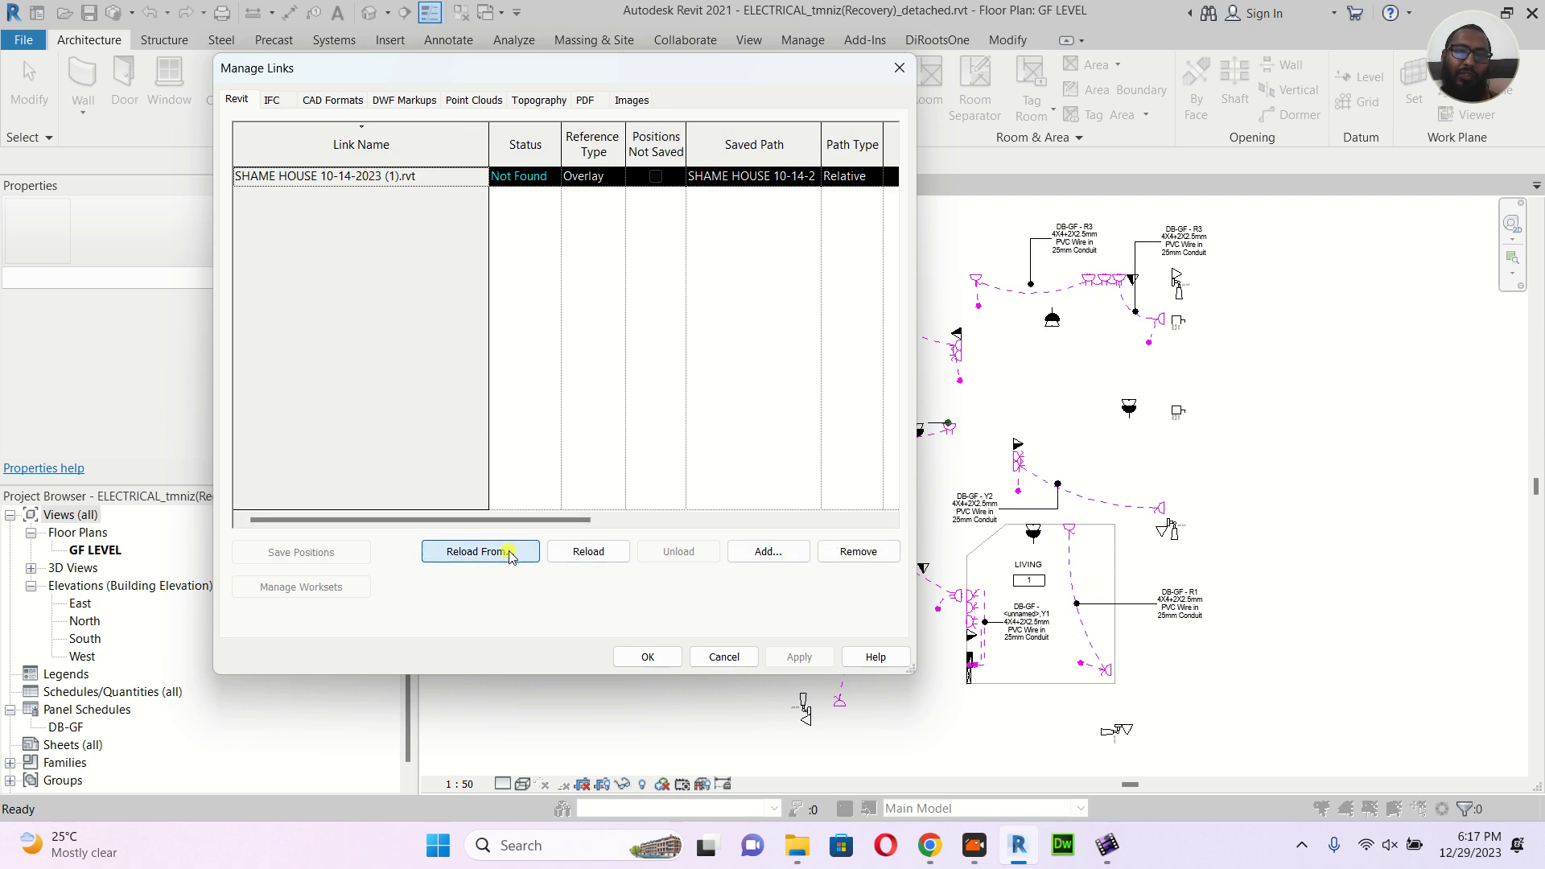
{"action": "left_click_drag", "start_coordinate": [654, 121], "coordinate": [889, 177]}
{"action": "left_click", "coordinate": [664, 369]}
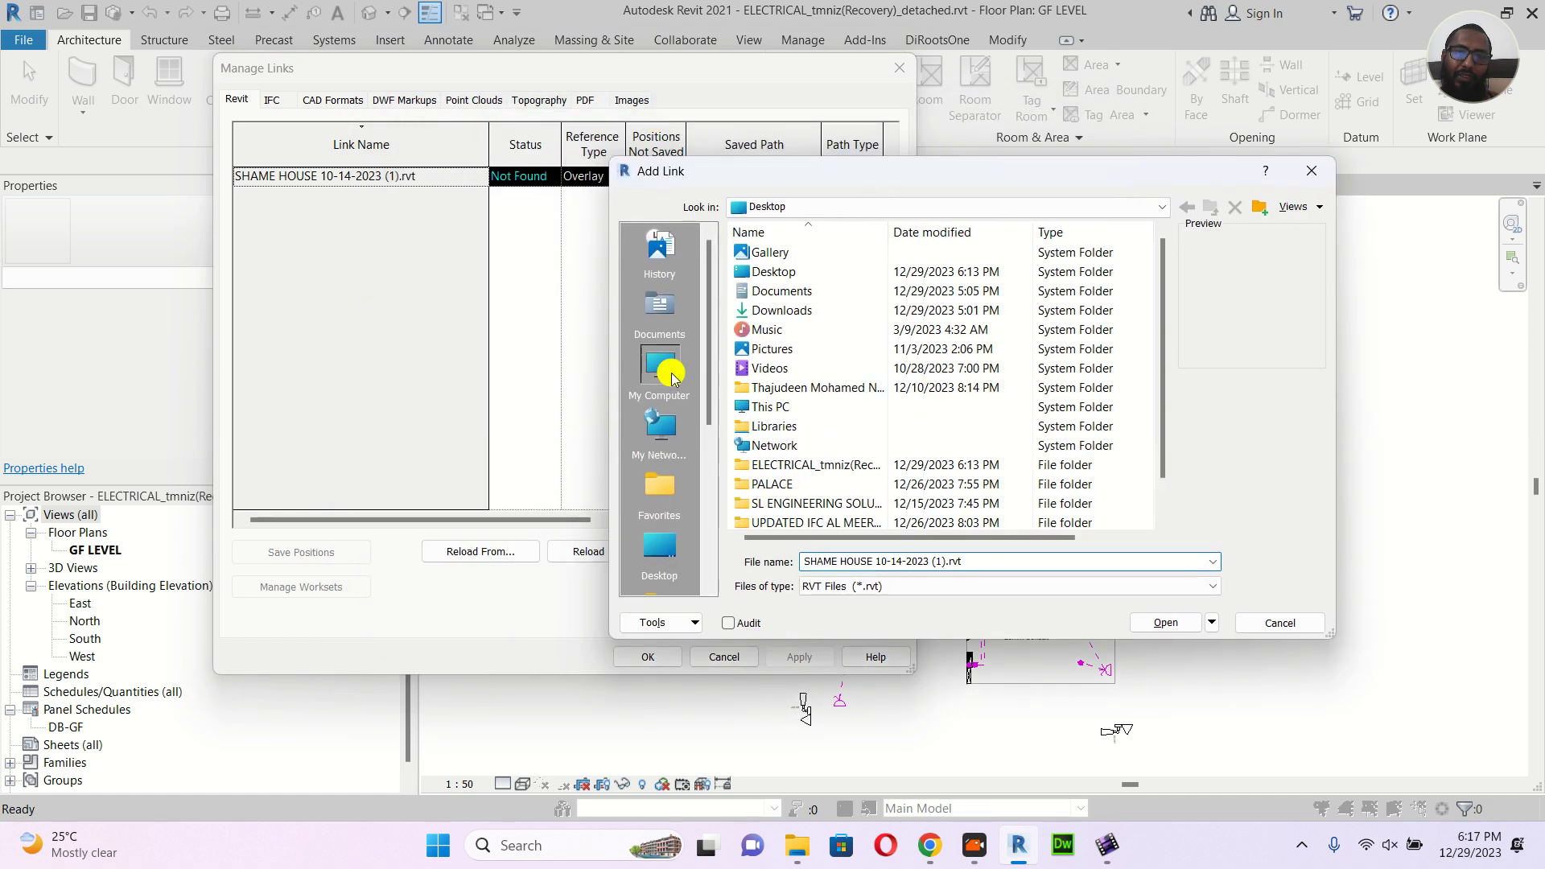
{"action": "double_click", "coordinate": [787, 297]}
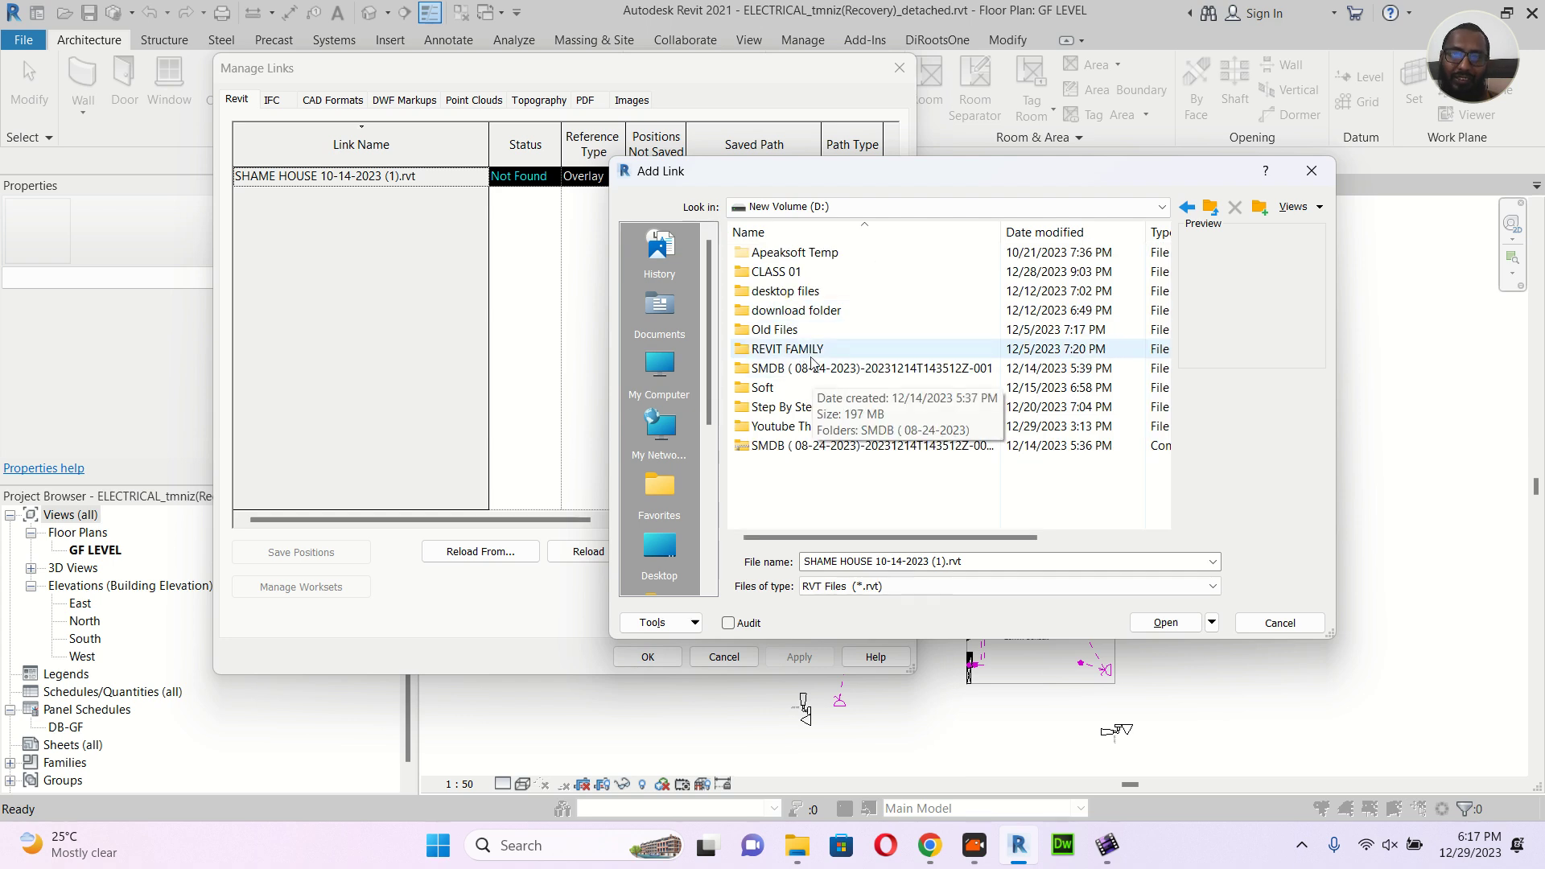
{"action": "double_click", "coordinate": [784, 272]}
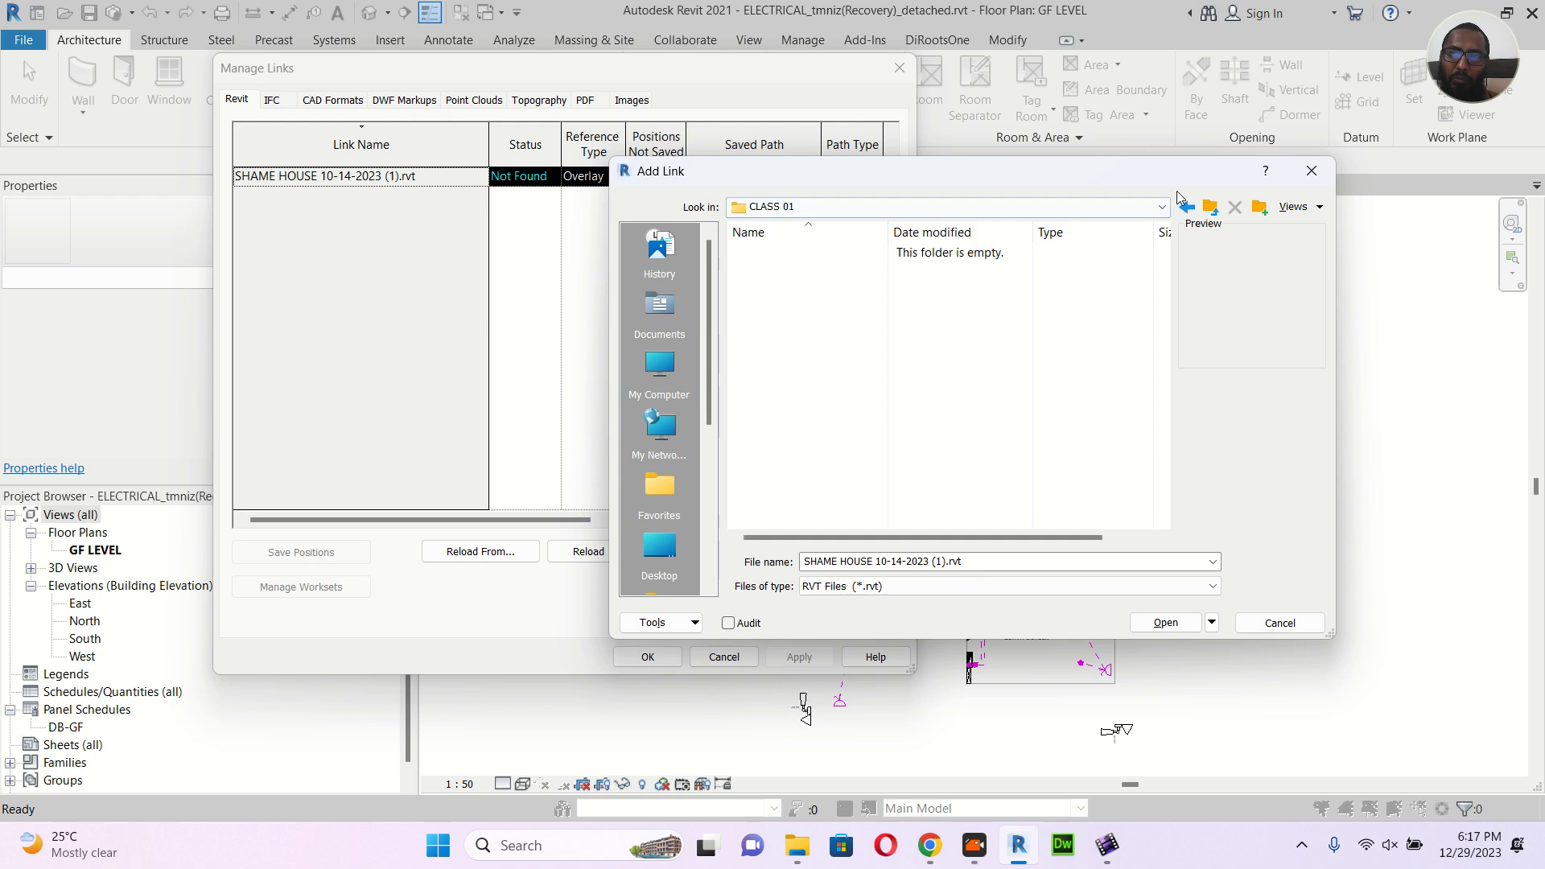
{"action": "left_click", "coordinate": [1210, 206]}
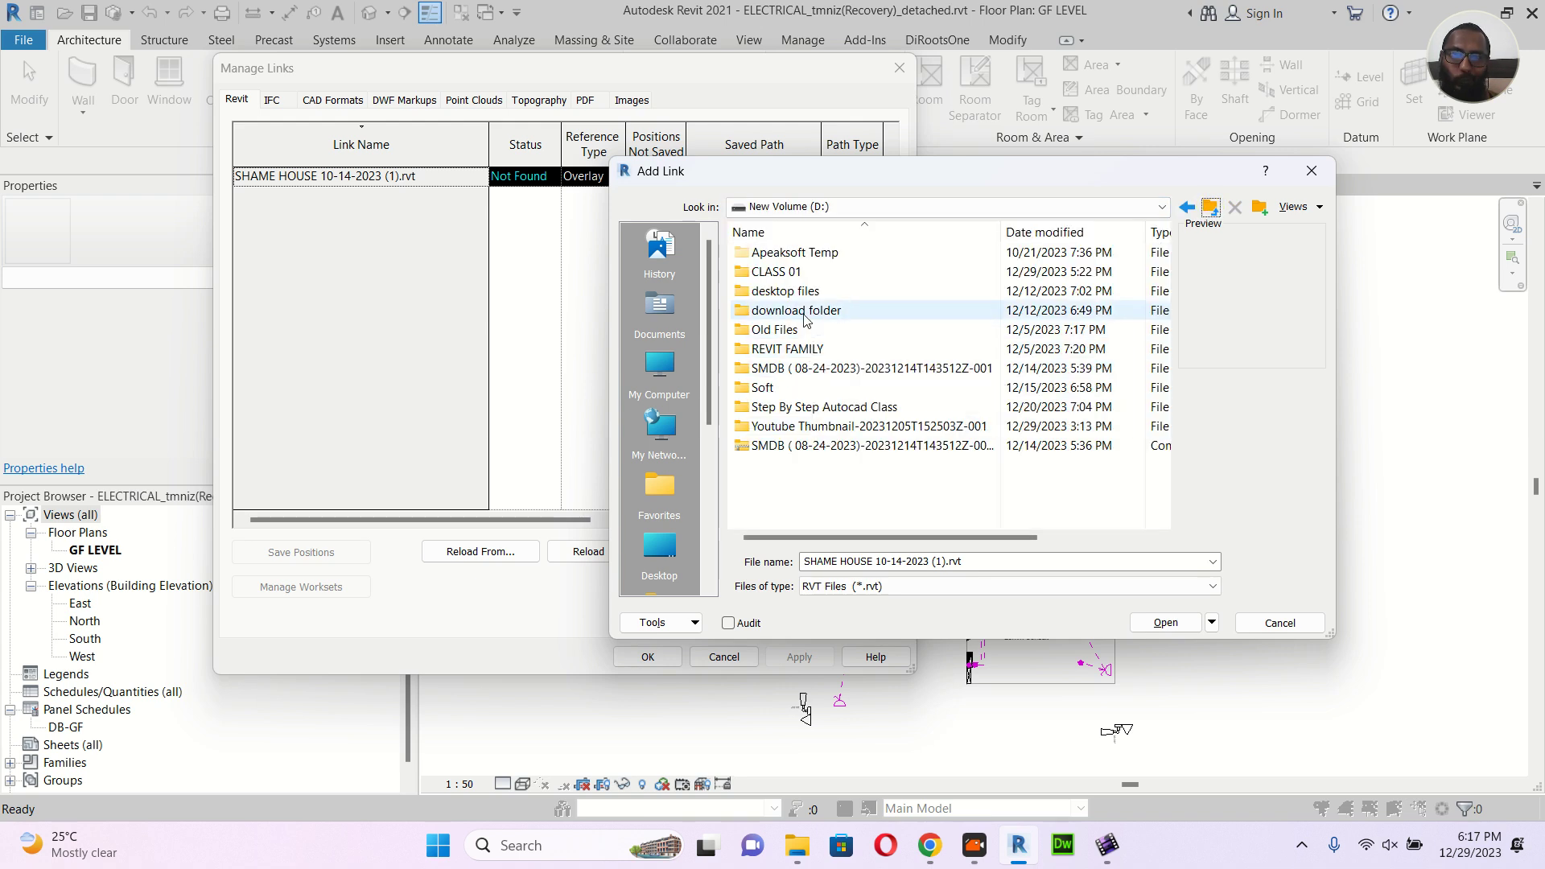
{"action": "double_click", "coordinate": [803, 291]}
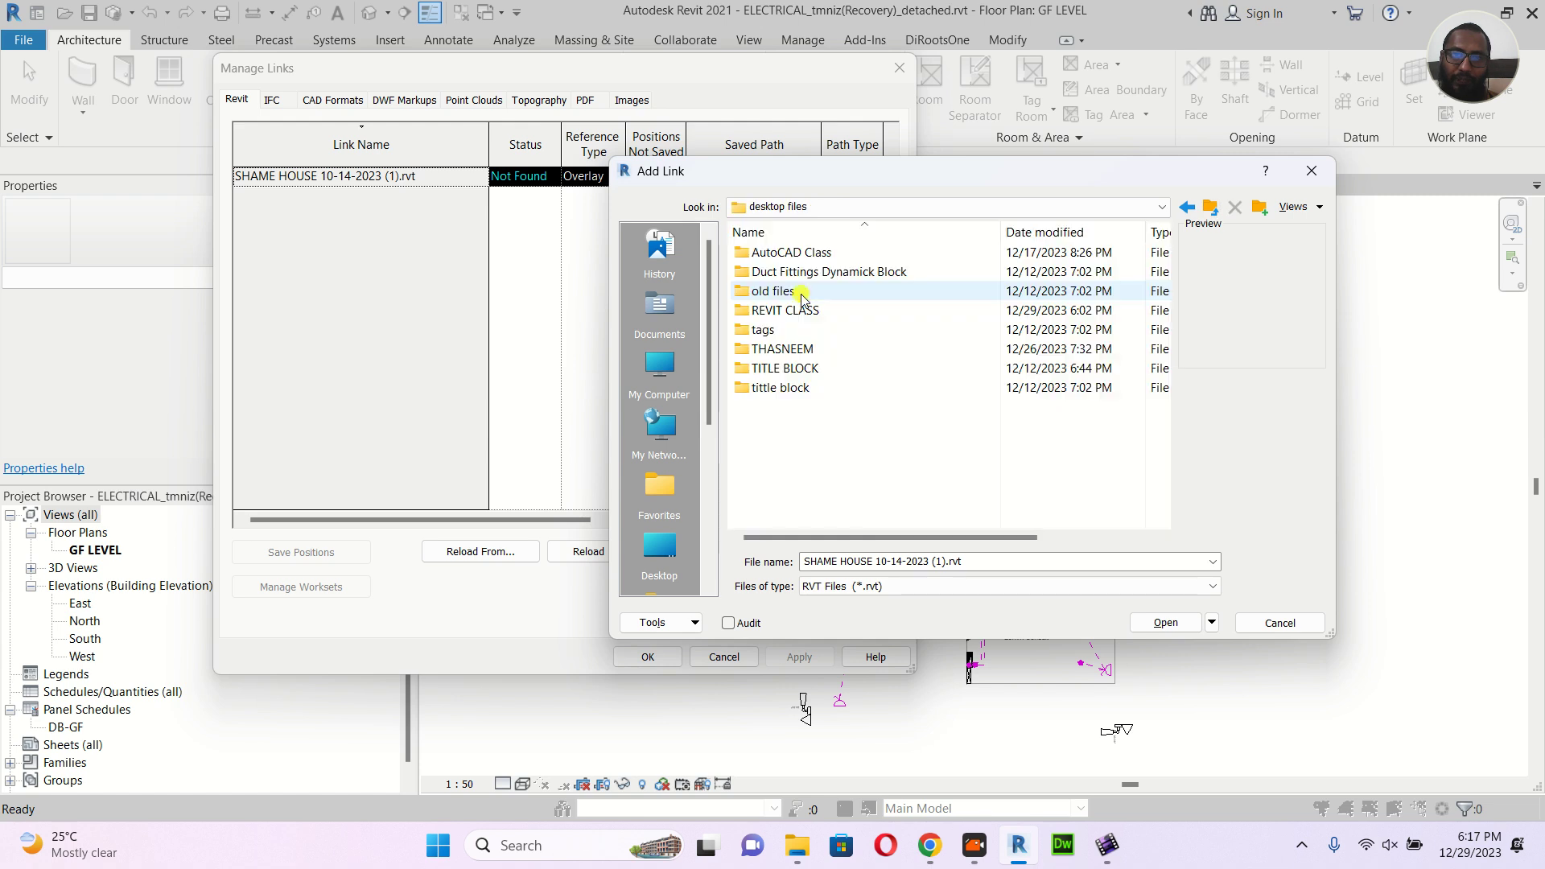
{"action": "double_click", "coordinate": [805, 311]}
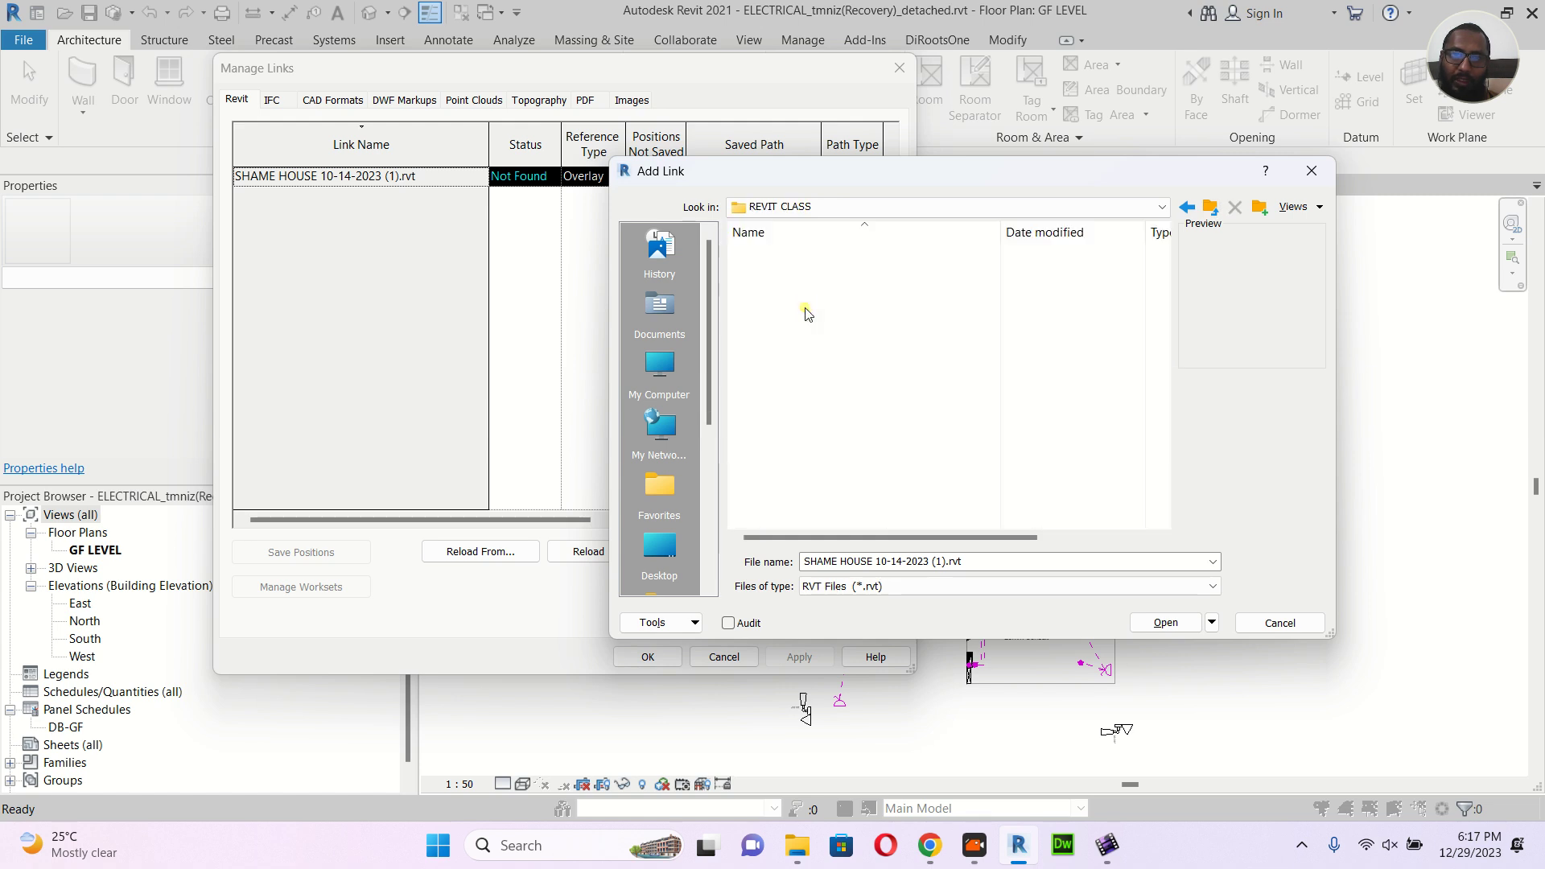
{"action": "left_click", "coordinate": [815, 354]}
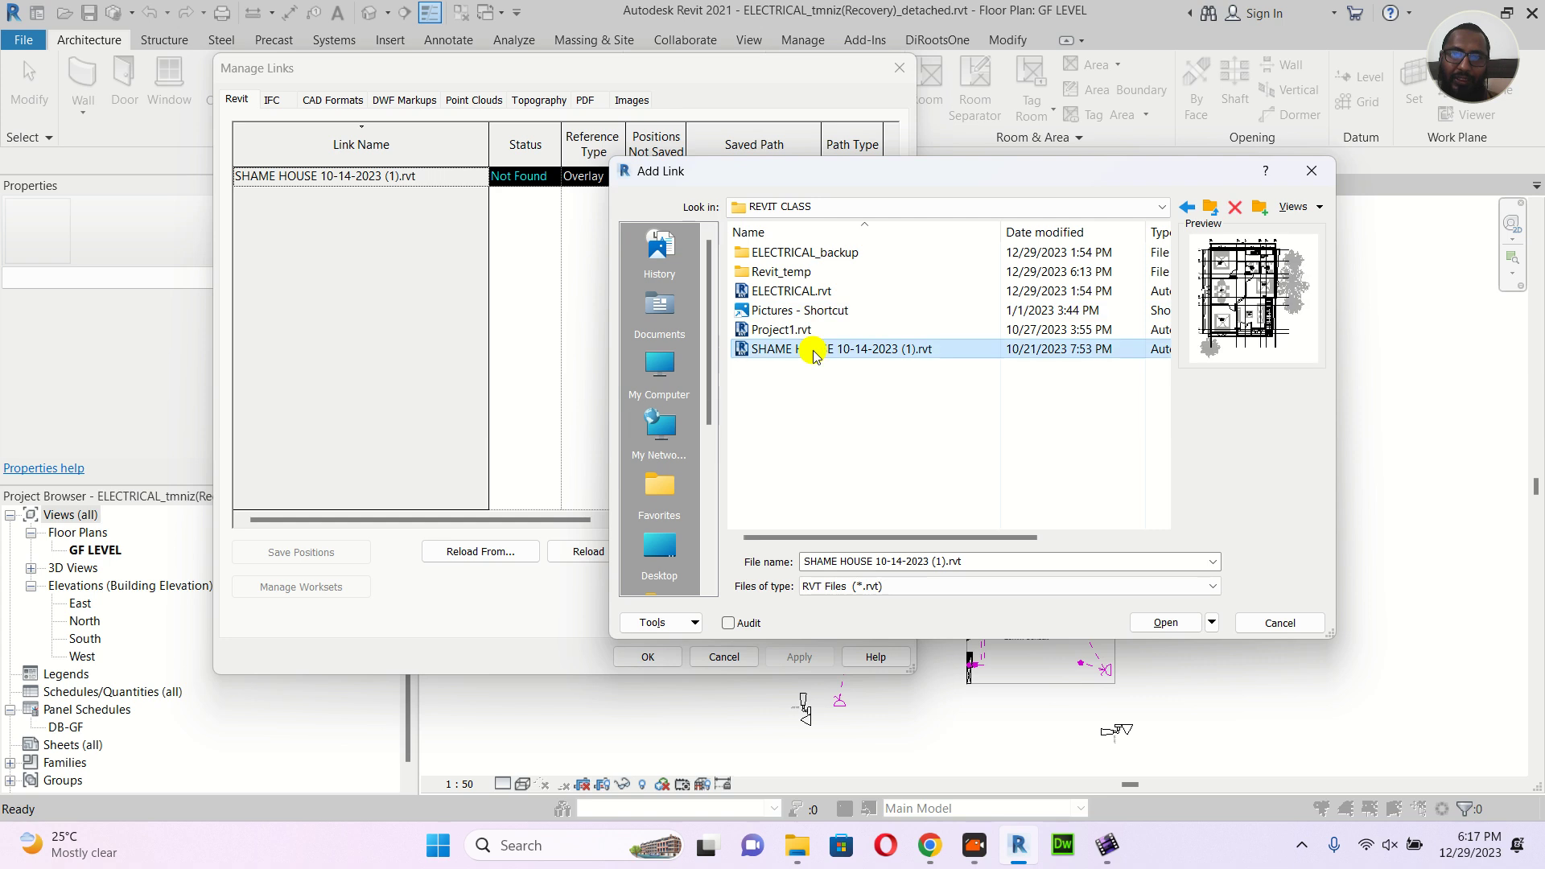
{"action": "left_click", "coordinate": [1213, 624]}
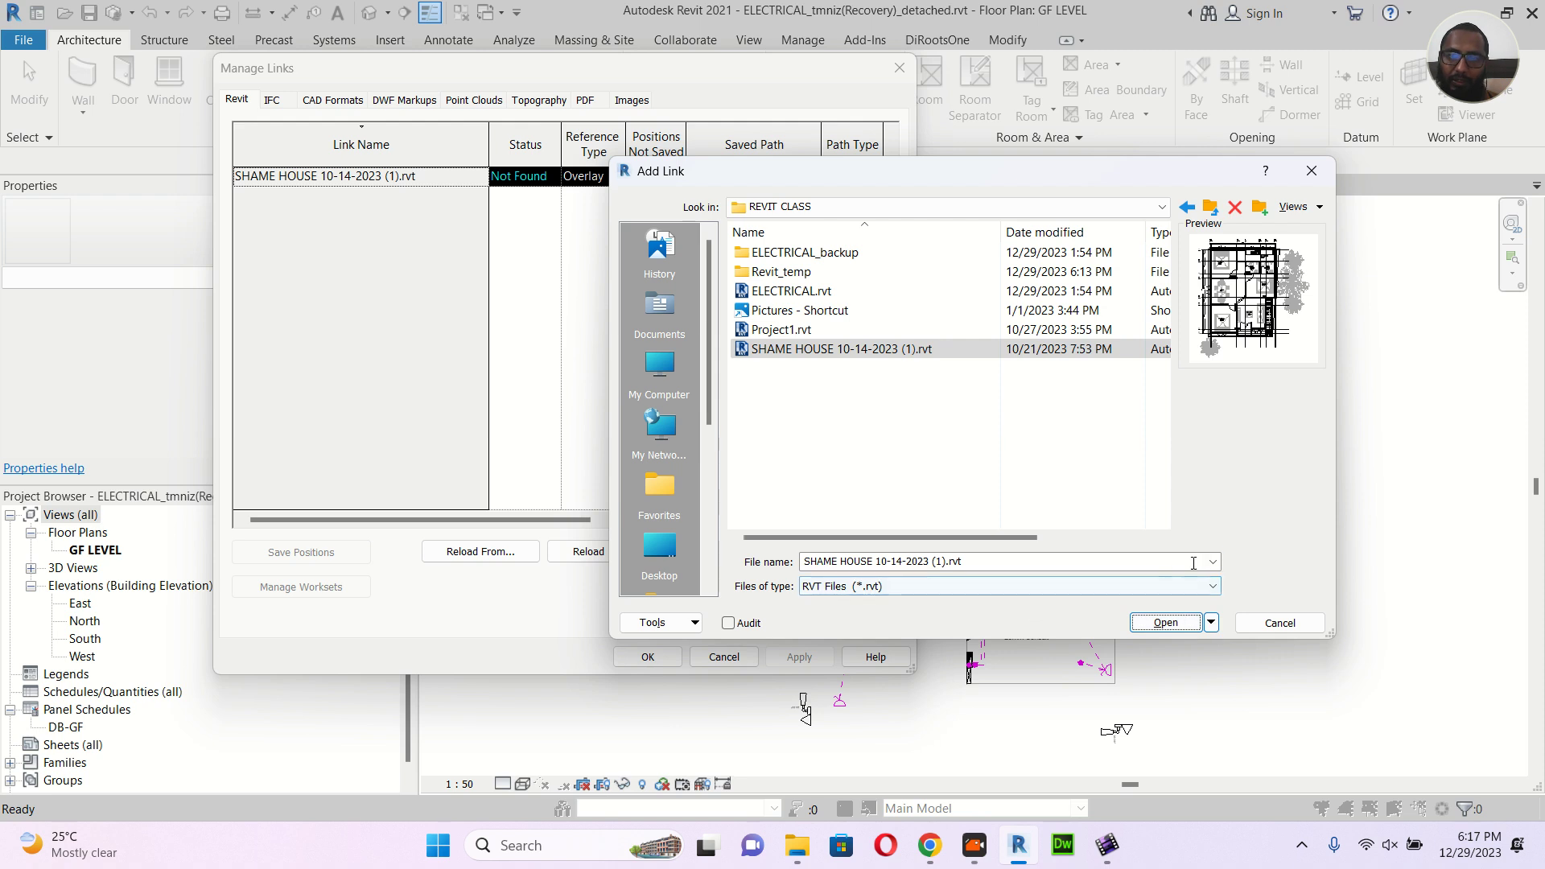
{"action": "left_click", "coordinate": [1165, 623]}
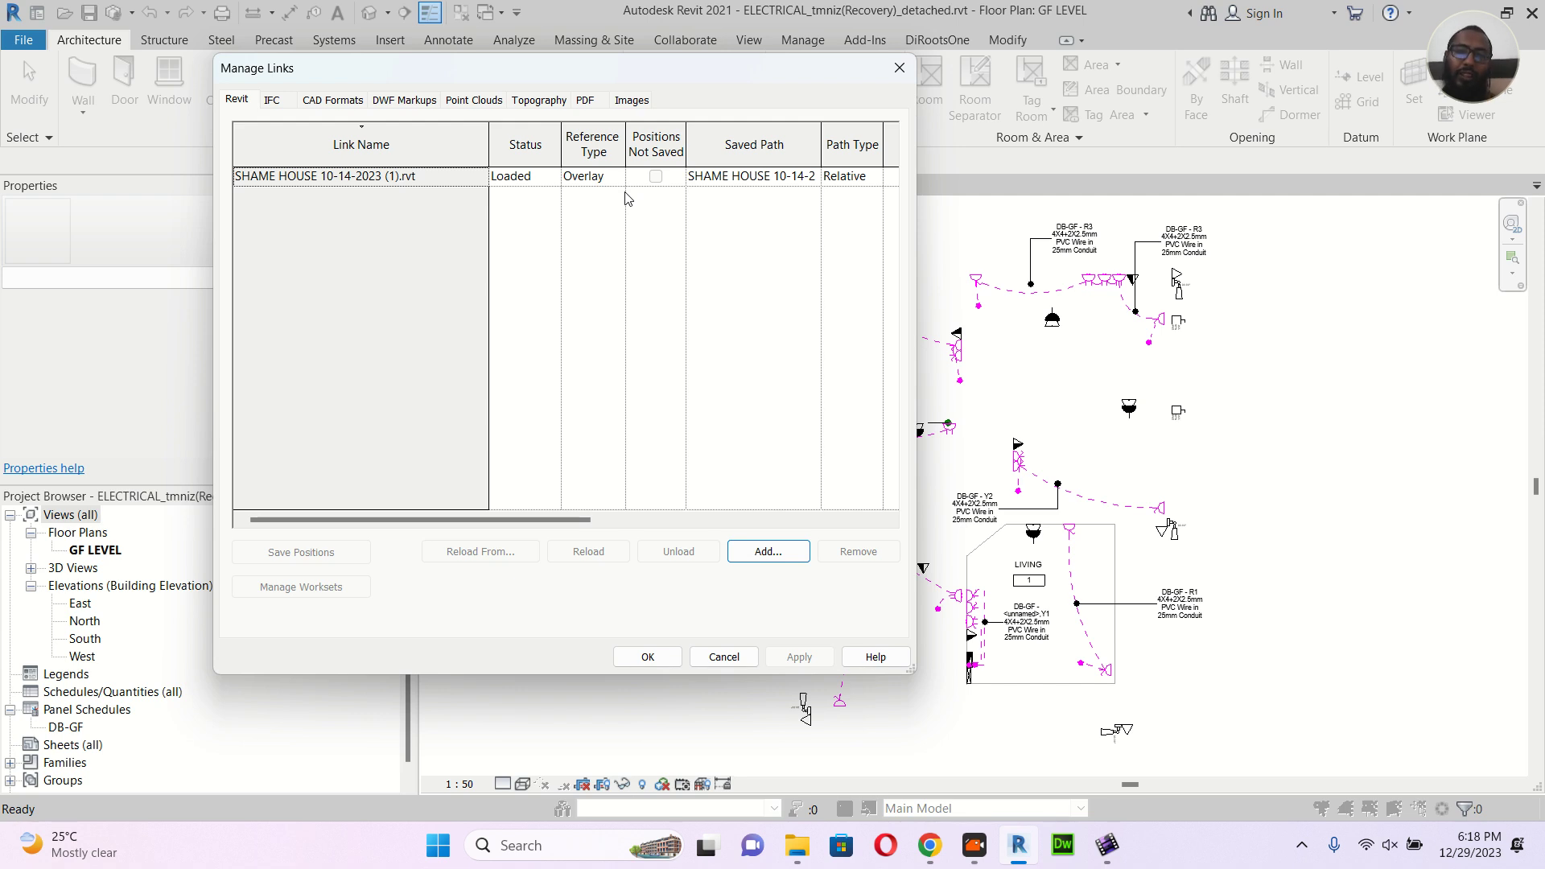
{"action": "left_click", "coordinate": [639, 661]}
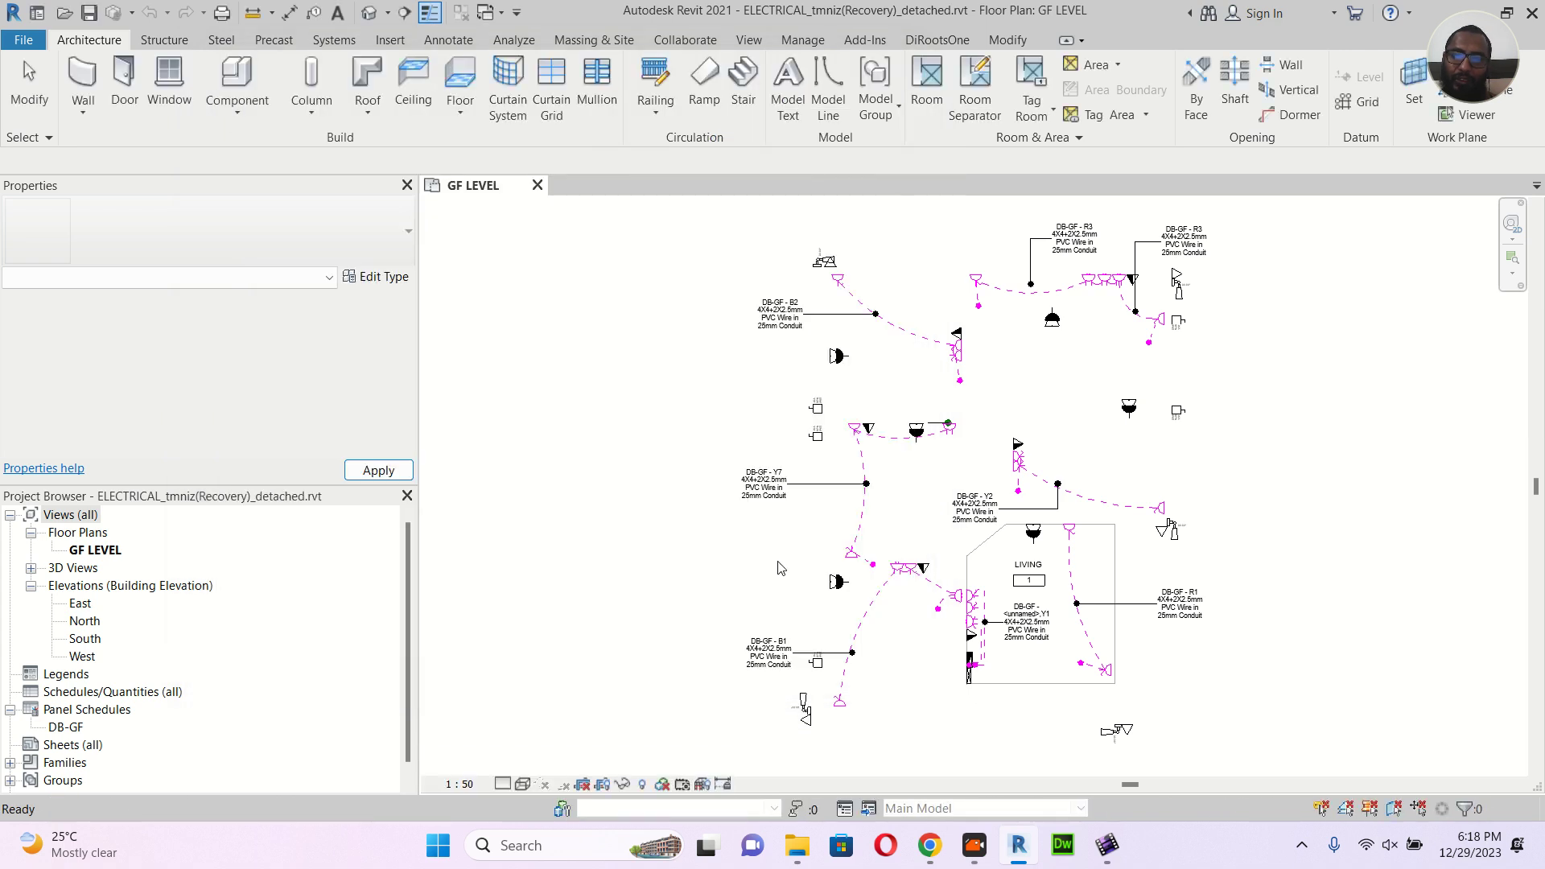
Show the System Browser, expand the unassigned electrical Power items, and select the first isolator in the reopened project
{"action": "middle_click_drag", "start_coordinate": [662, 442], "coordinate": [549, 371]}
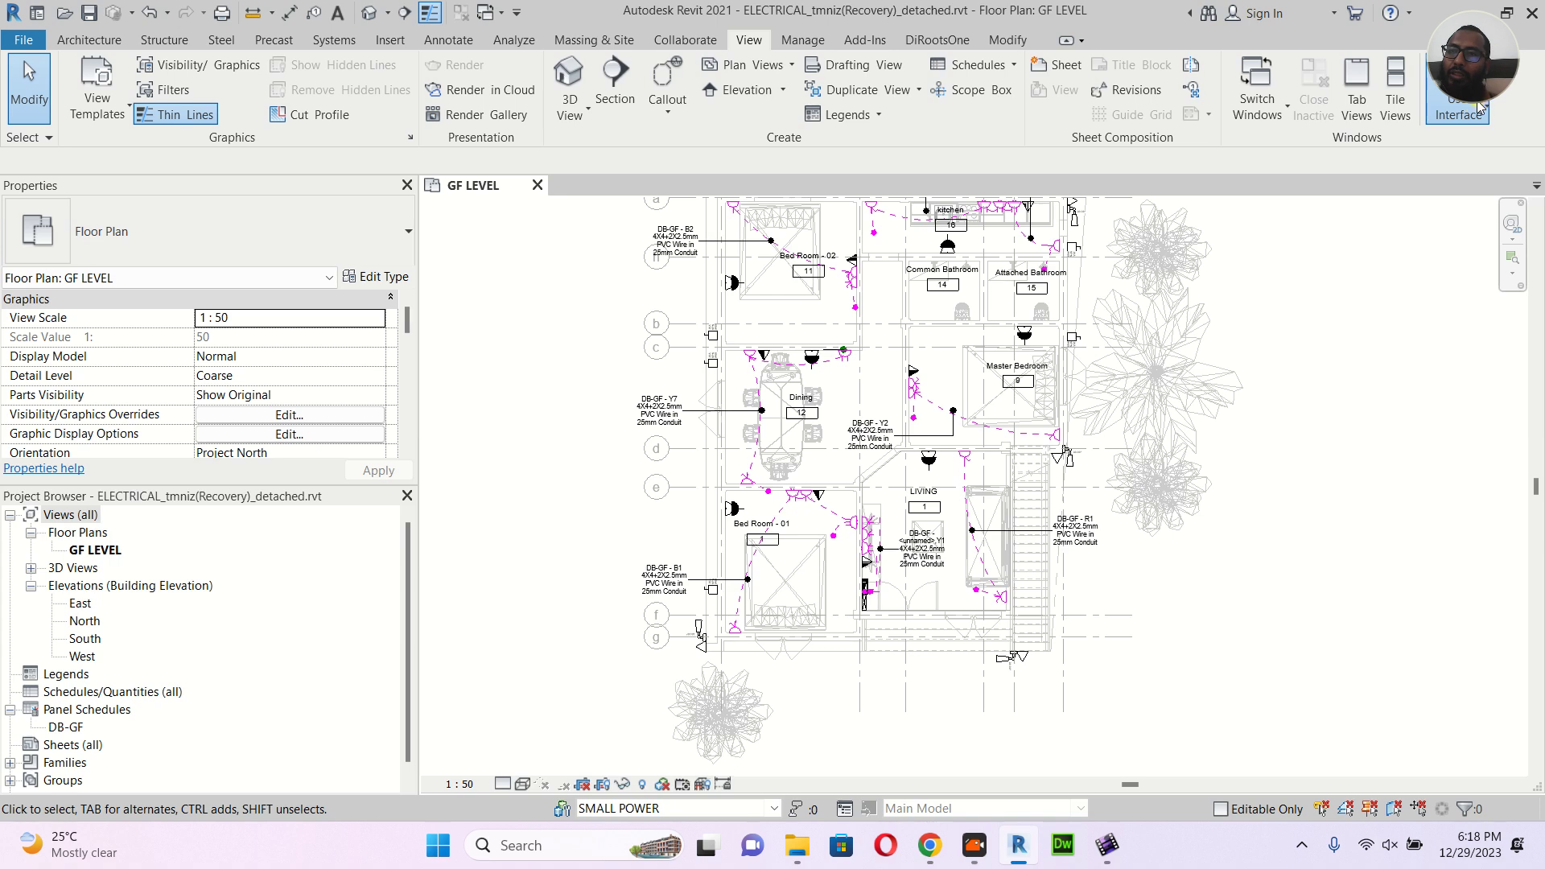
{"action": "left_click", "coordinate": [1452, 115]}
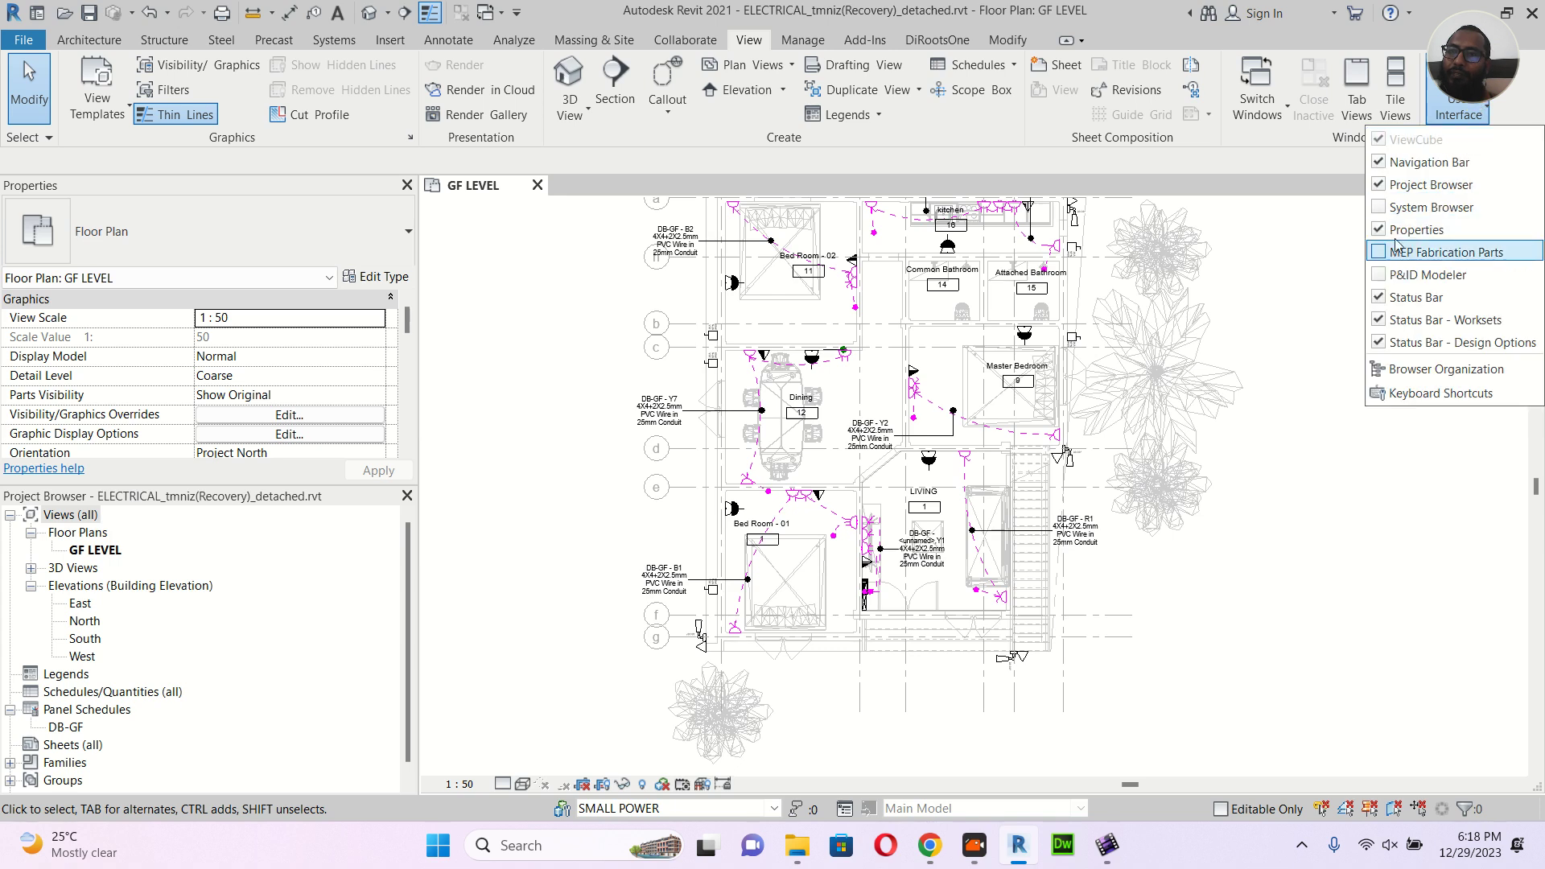
{"action": "left_click", "coordinate": [1386, 208]}
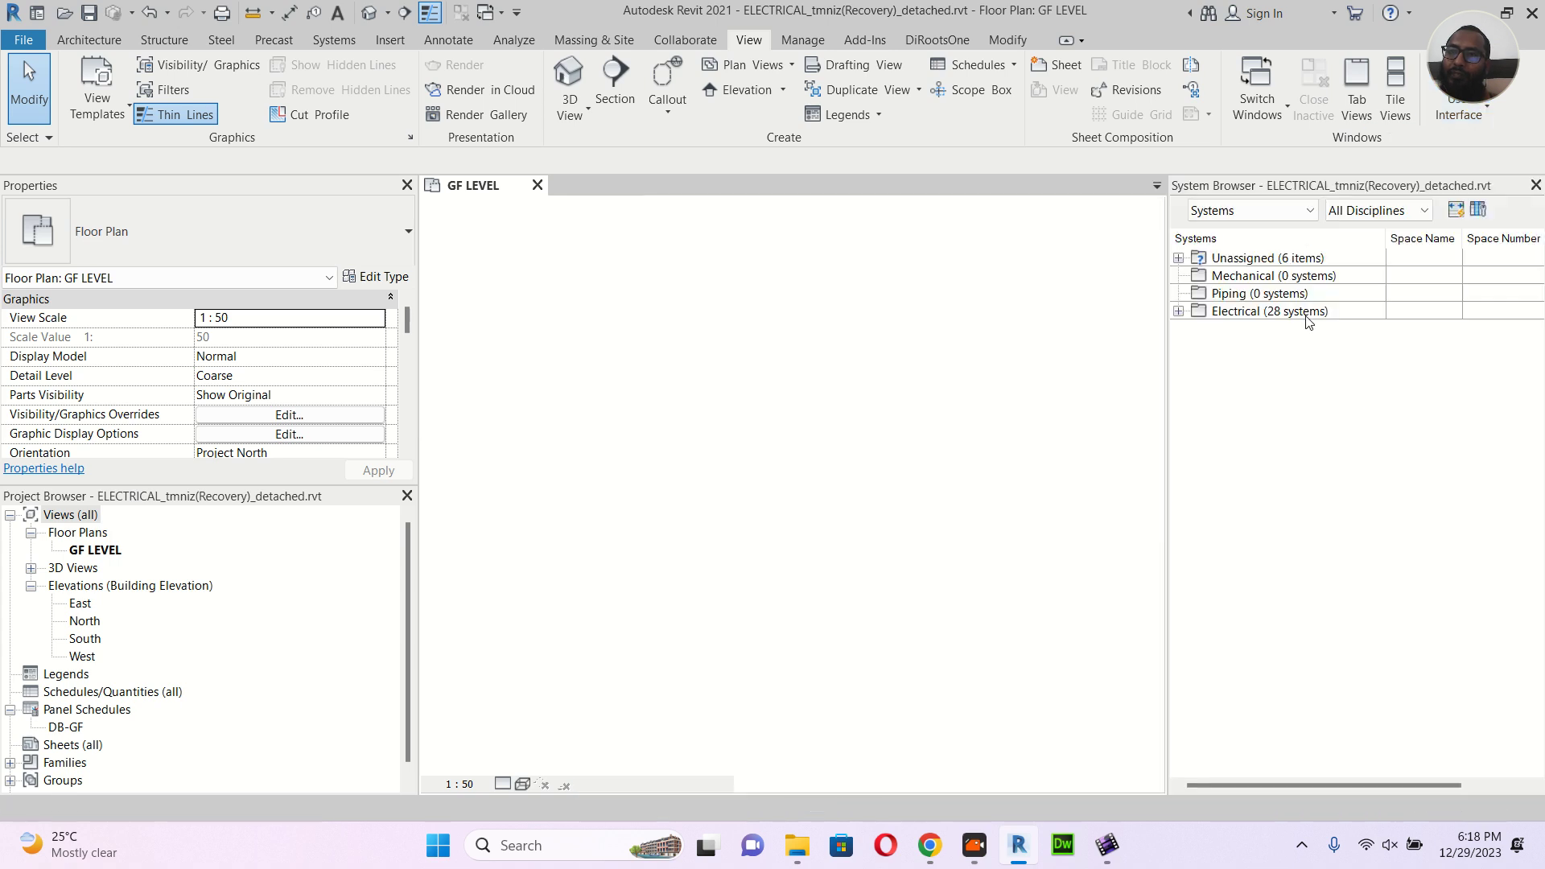
{"action": "left_click", "coordinate": [1177, 258]}
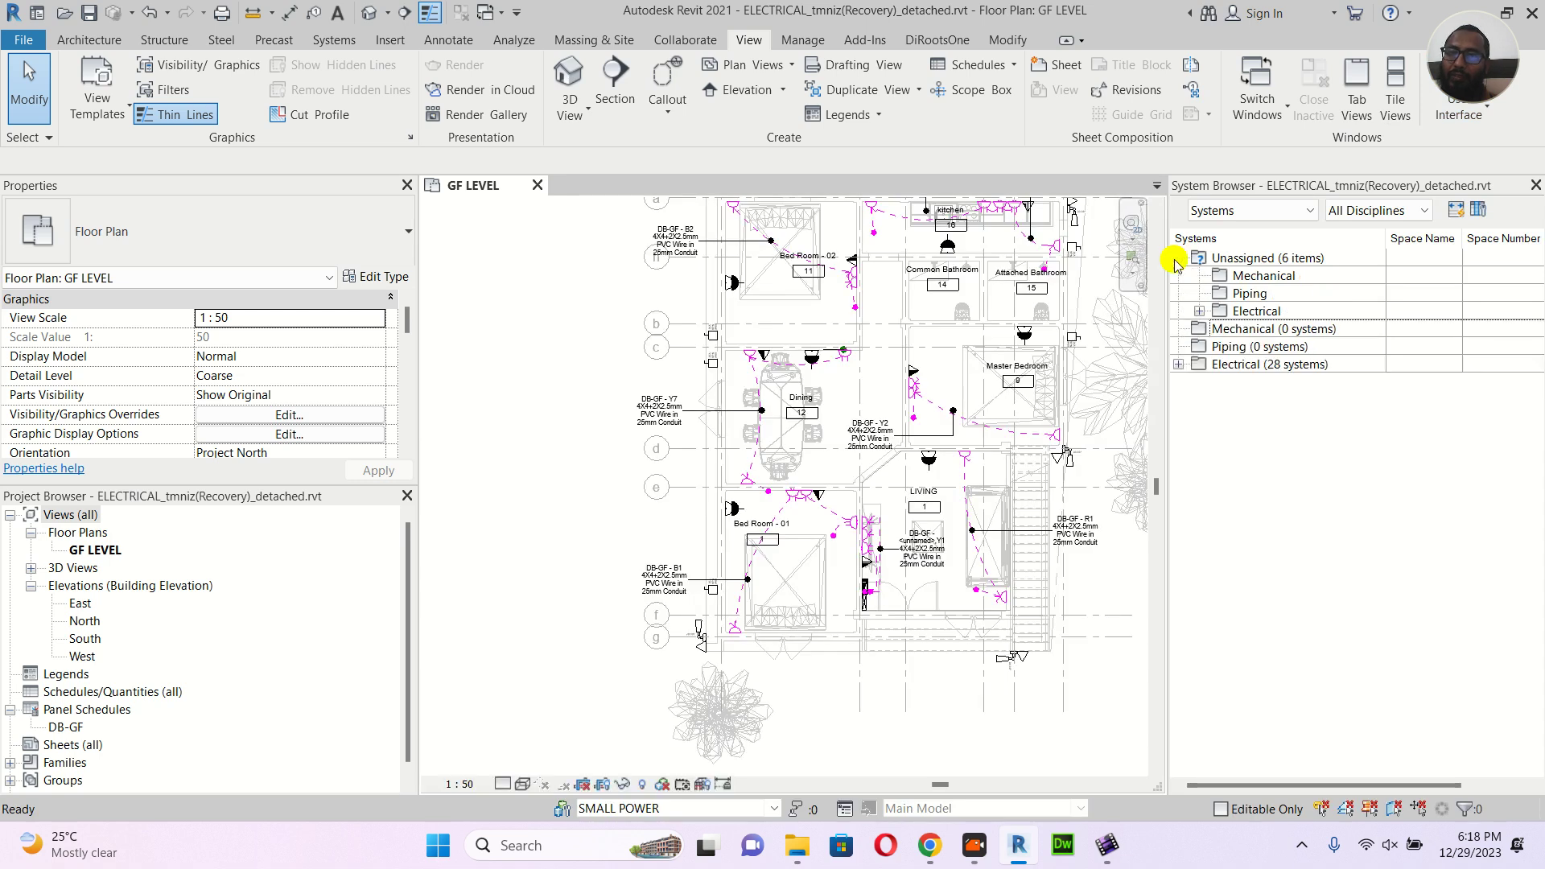
{"action": "left_click", "coordinate": [1201, 312]}
{"action": "left_click", "coordinate": [1226, 330]}
{"action": "left_click", "coordinate": [1283, 343]}
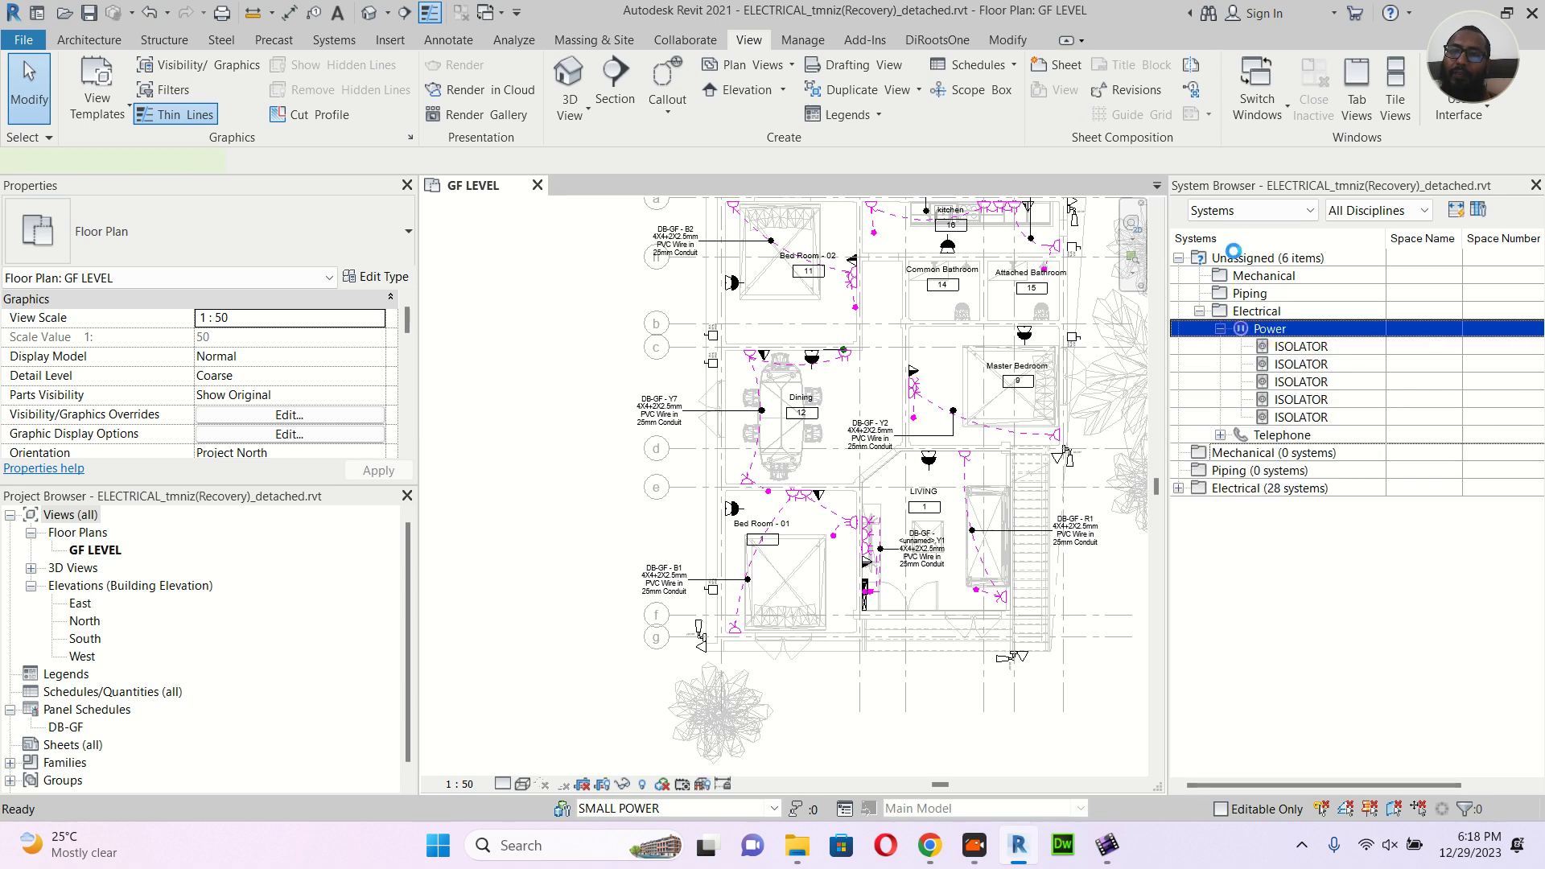
Create a power circuit for the selected isolator beside Bed Room - 01 and connect it to panel DB-GF
{"action": "left_click", "coordinate": [1096, 95]}
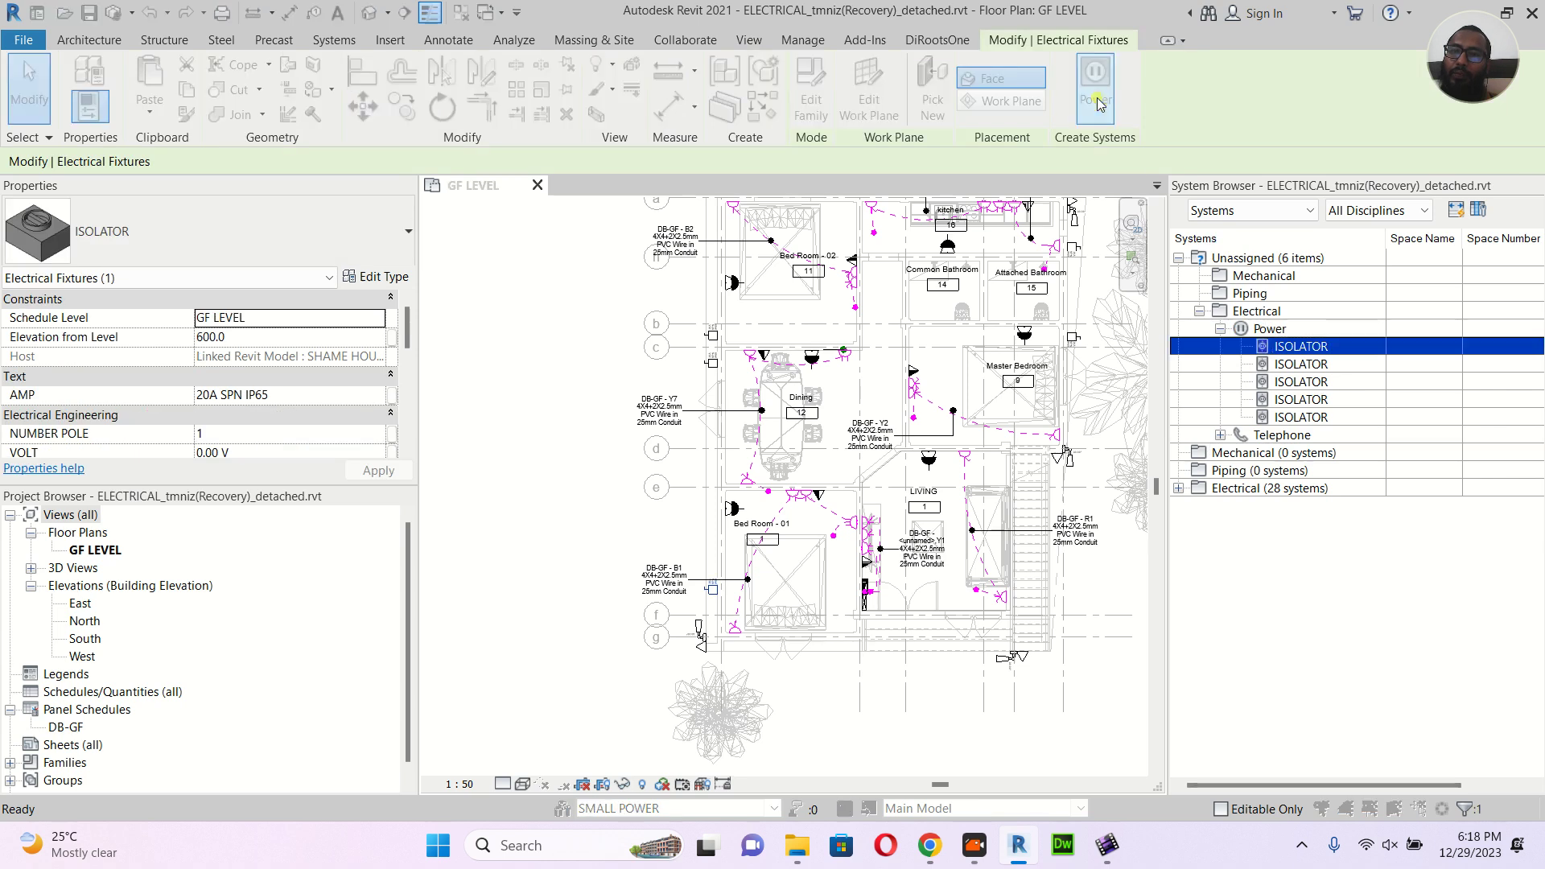
{"action": "left_click", "coordinate": [716, 473]}
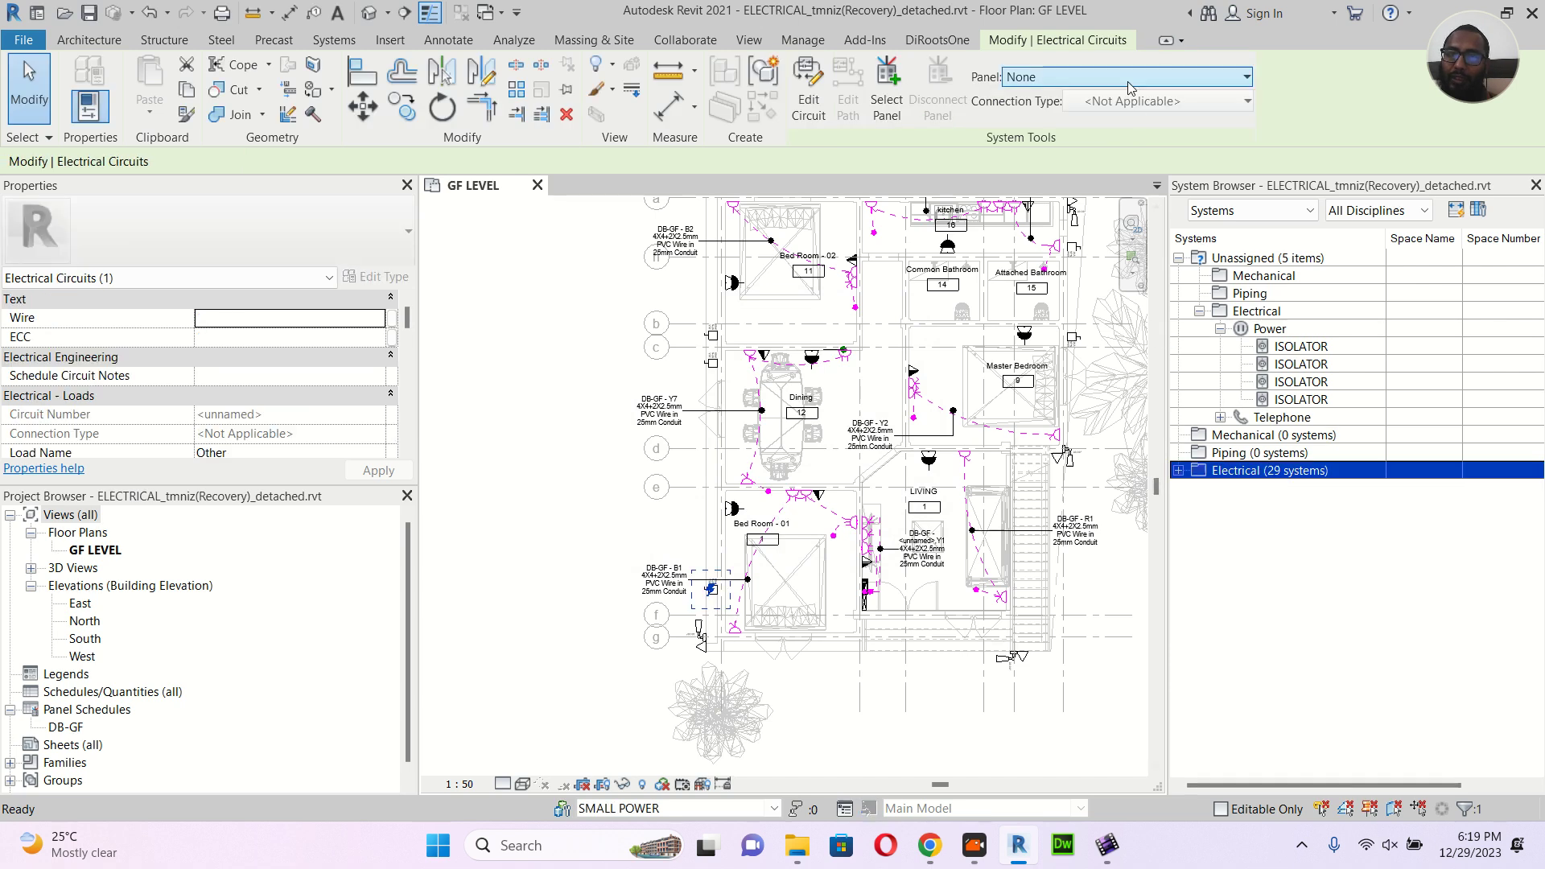
{"action": "left_click", "coordinate": [1179, 471]}
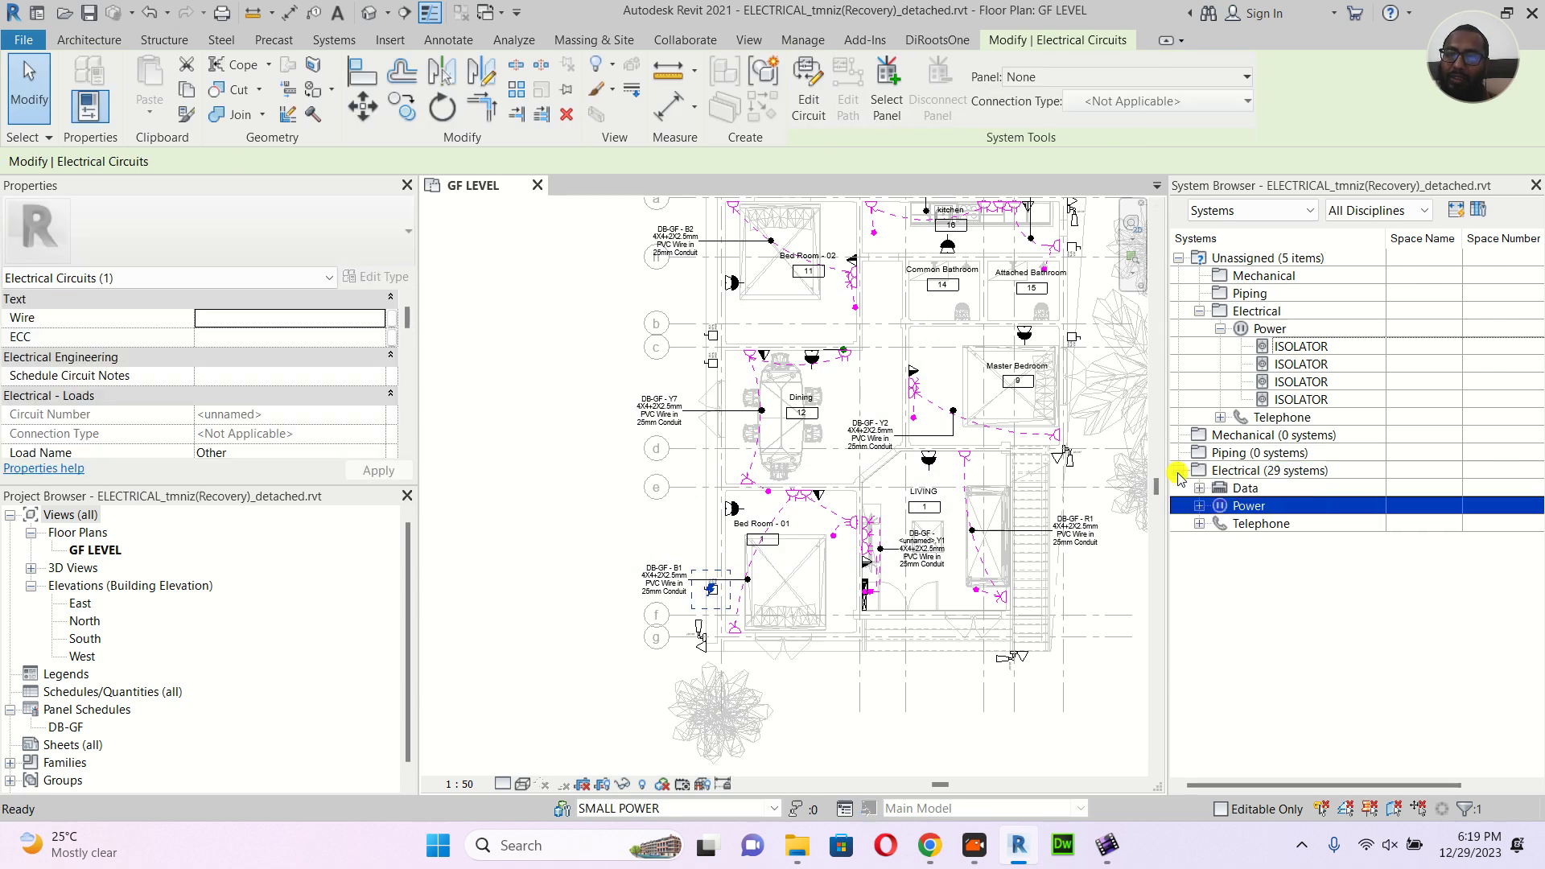
{"action": "left_click", "coordinate": [1199, 506]}
{"action": "left_click", "coordinate": [1199, 509]}
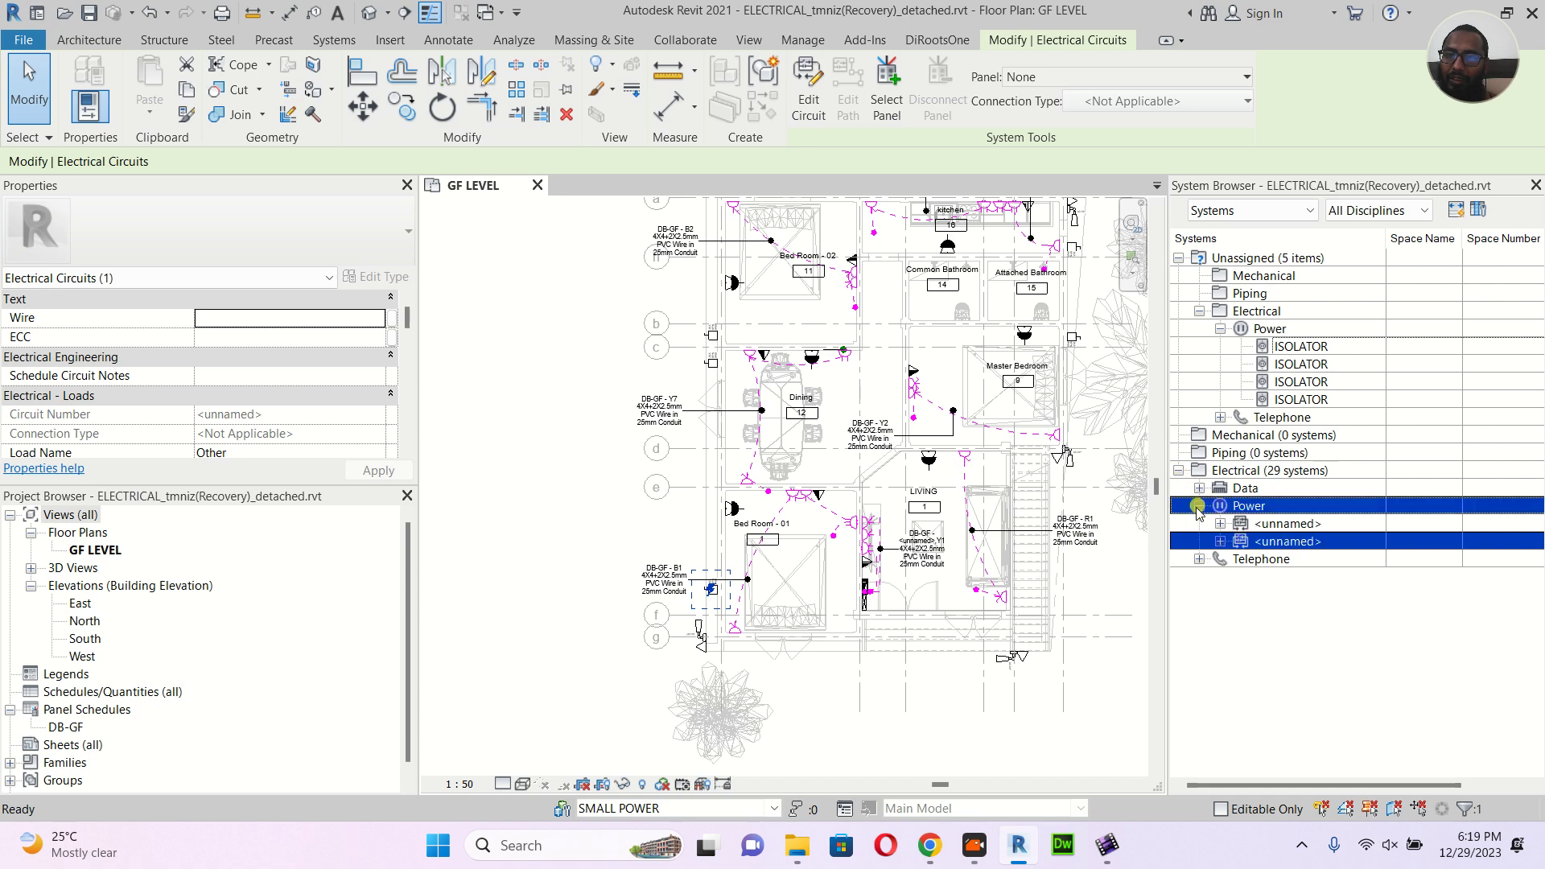
{"action": "left_click", "coordinate": [1244, 546]}
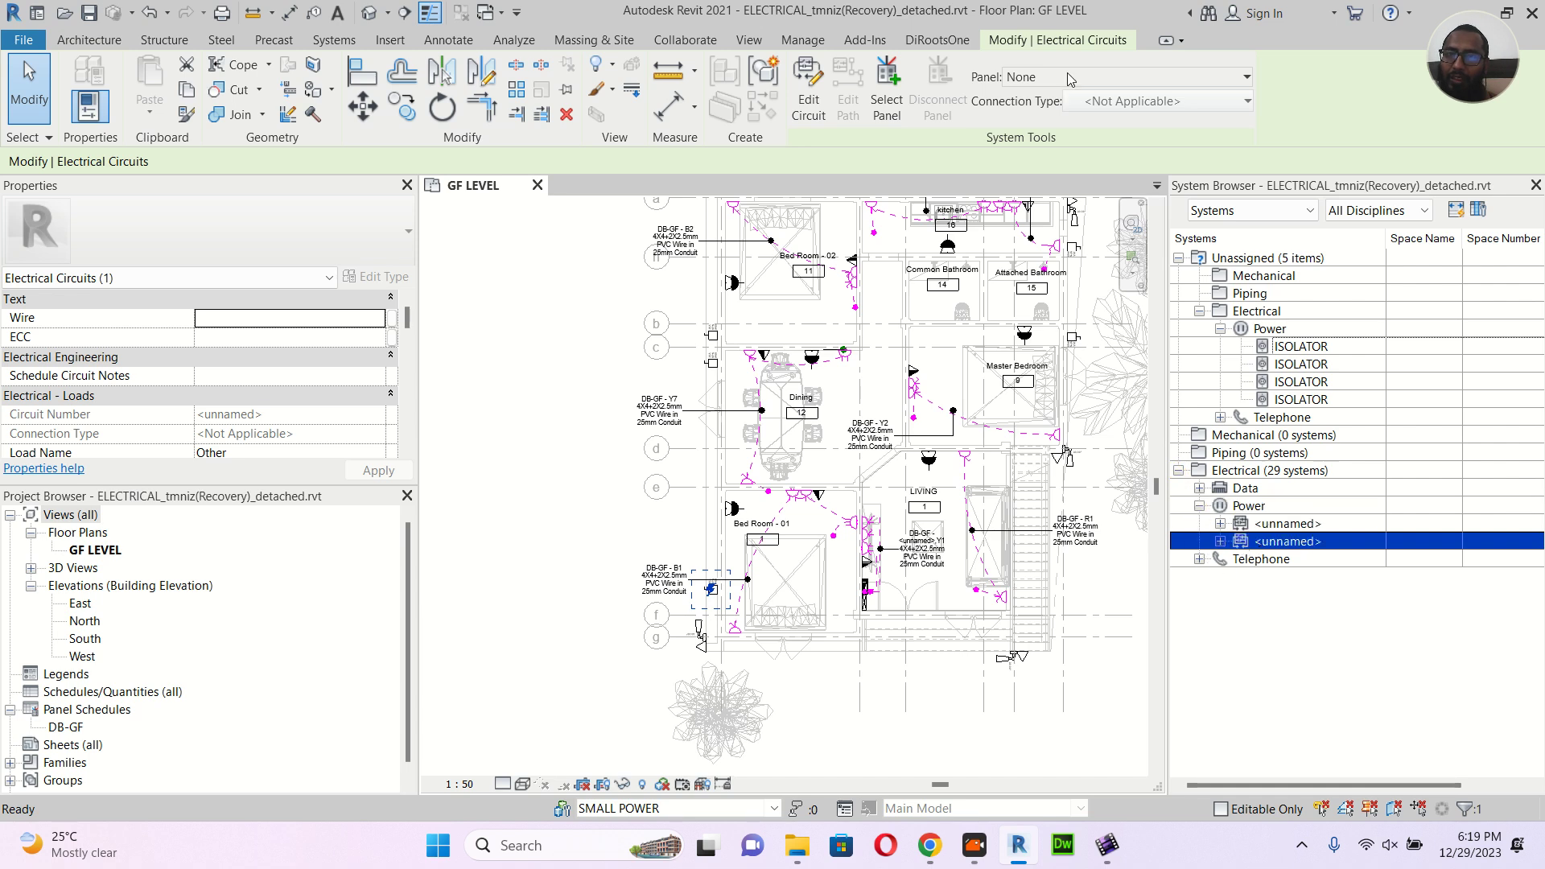
{"action": "left_click", "coordinate": [1043, 77]}
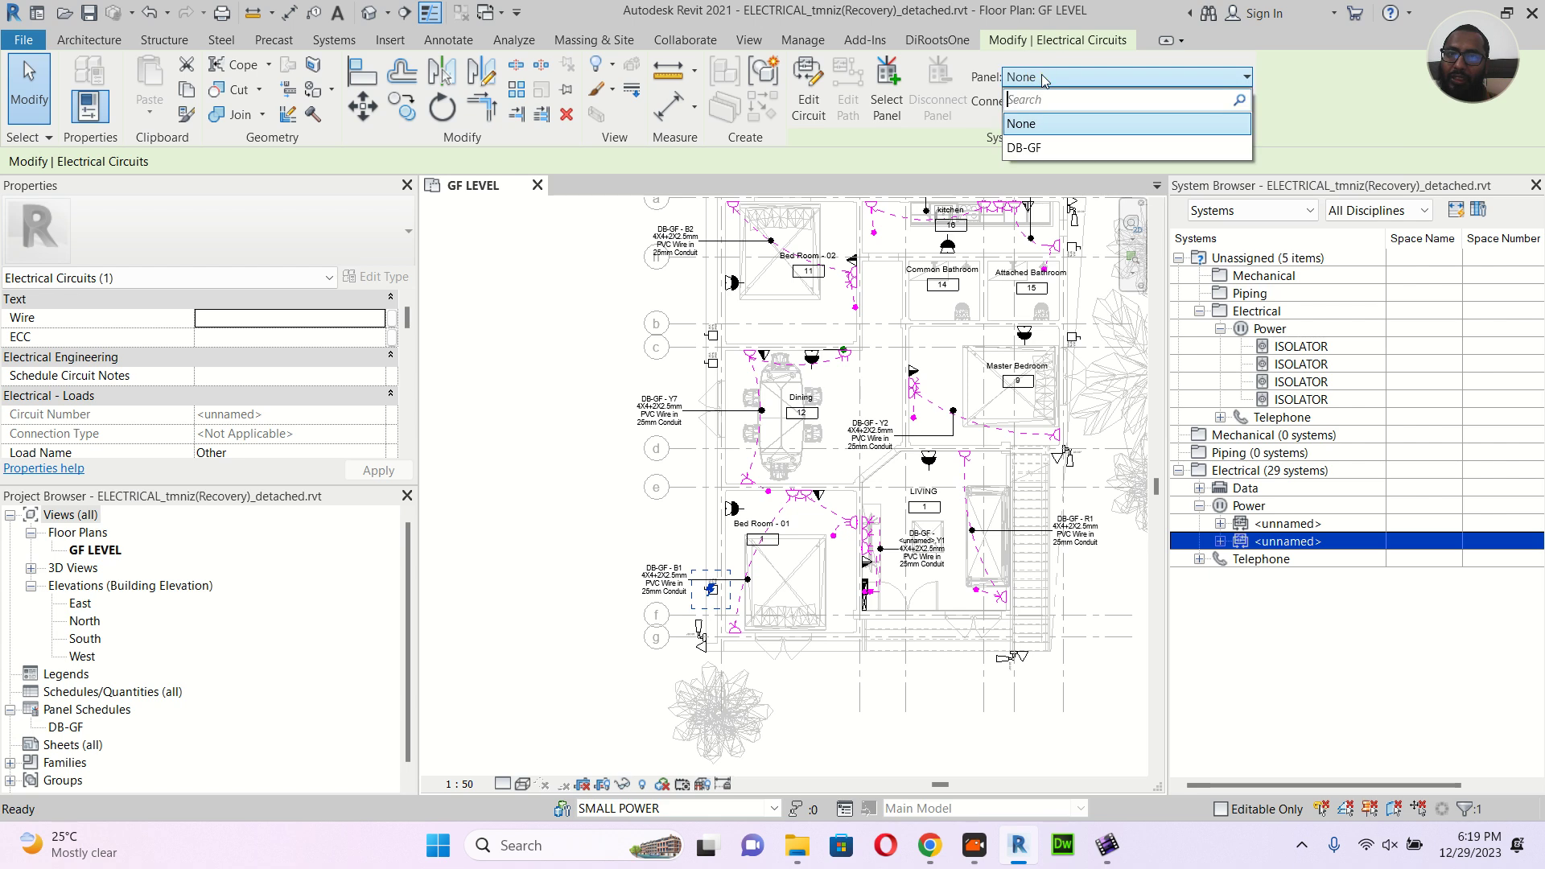
{"action": "left_click", "coordinate": [1025, 150]}
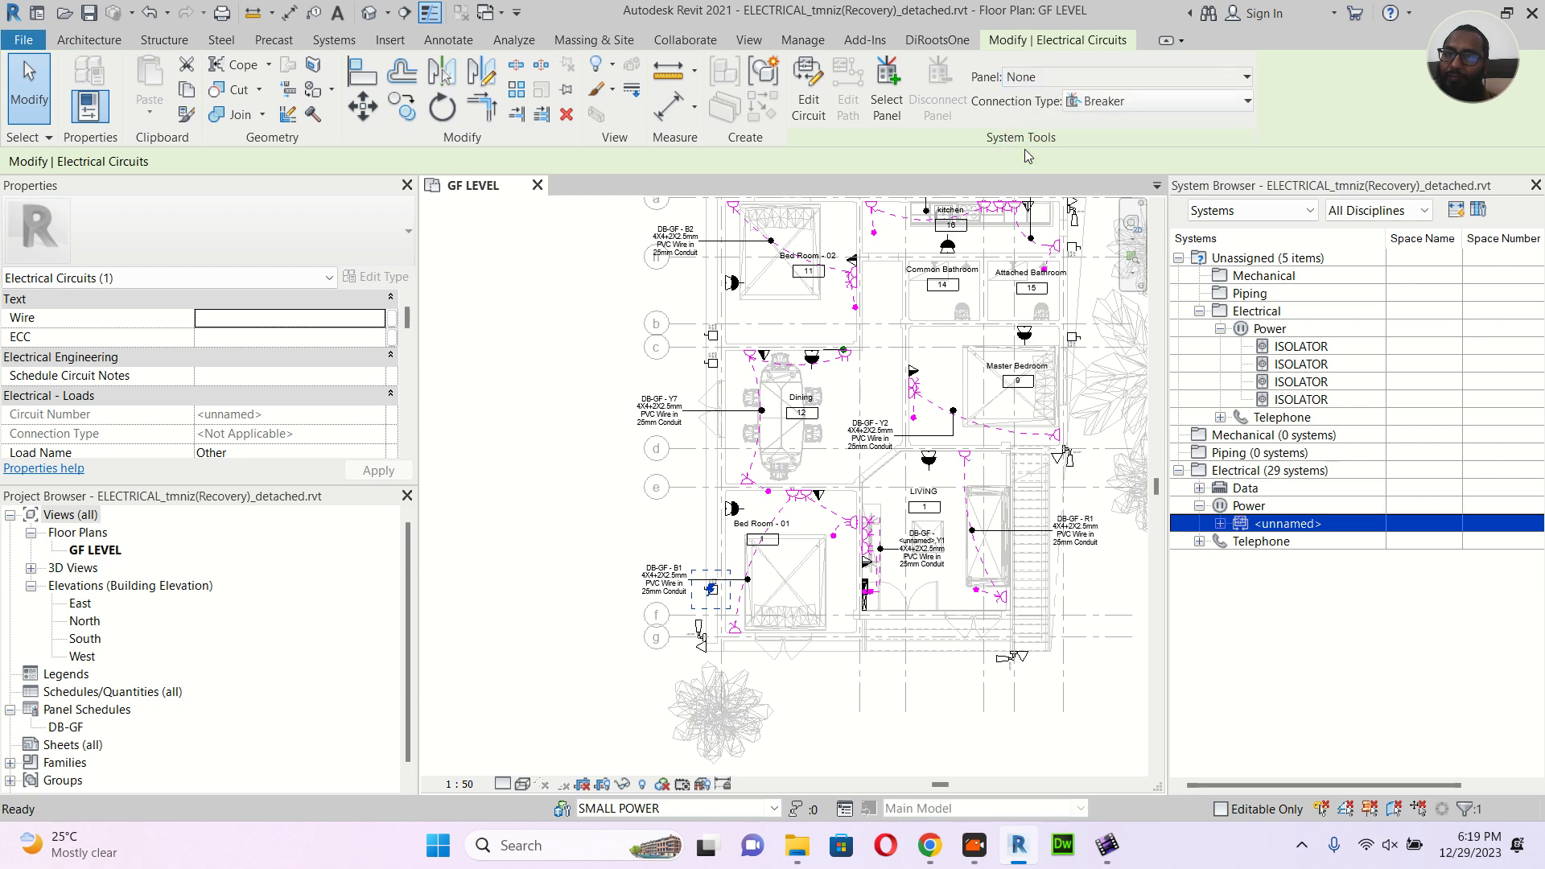
Expand the DB-GF panel under the assigned electrical Power systems to examine its circuits
{"action": "left_click", "coordinate": [1219, 524]}
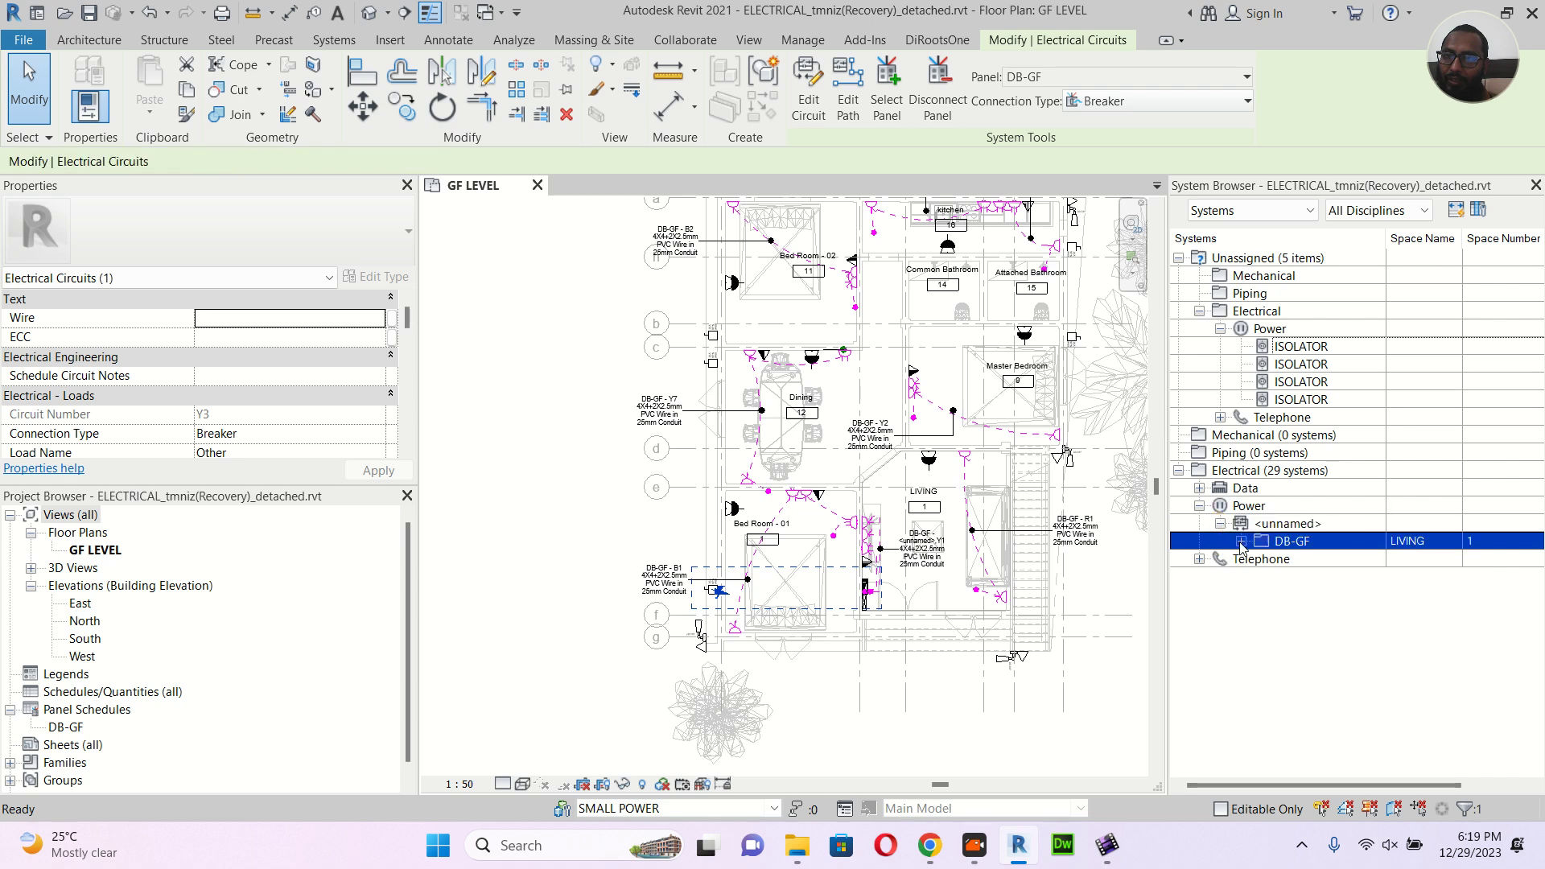
{"action": "left_click", "coordinate": [1241, 547]}
{"action": "left_click", "coordinate": [1277, 524]}
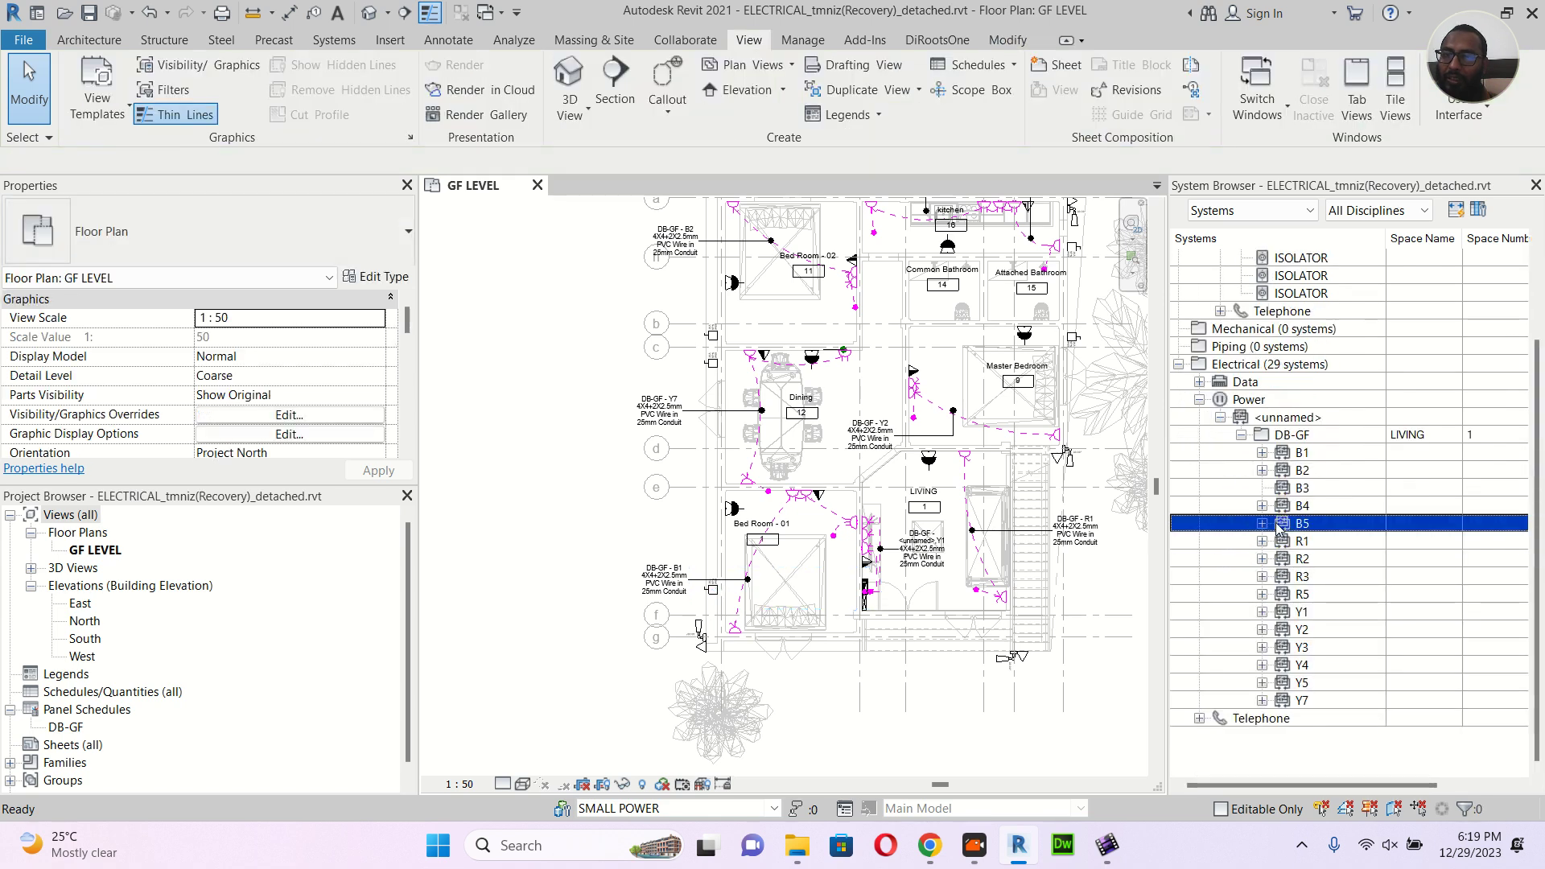
{"action": "key", "text": "Escape"}
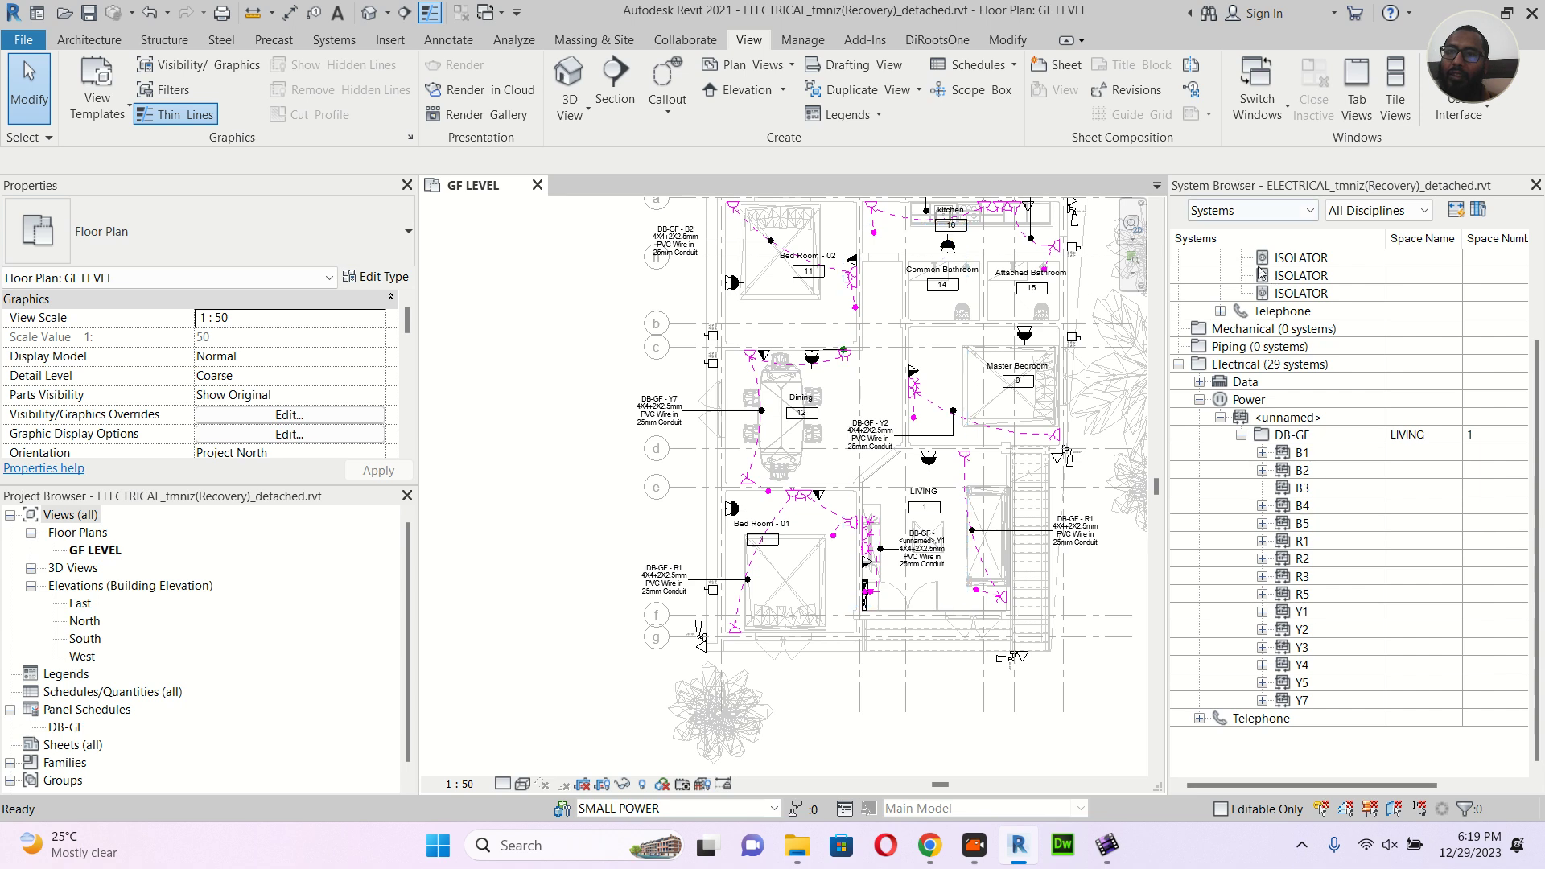
Create a single-pole 230 V power circuit on DB-GF for the unassigned isolator on the outer wall near grid b
{"action": "scroll", "coordinate": [1287, 322], "scroll_direction": "up", "scroll_amount": 1}
{"action": "left_click", "coordinate": [1292, 313]}
{"action": "left_click", "coordinate": [1293, 294]}
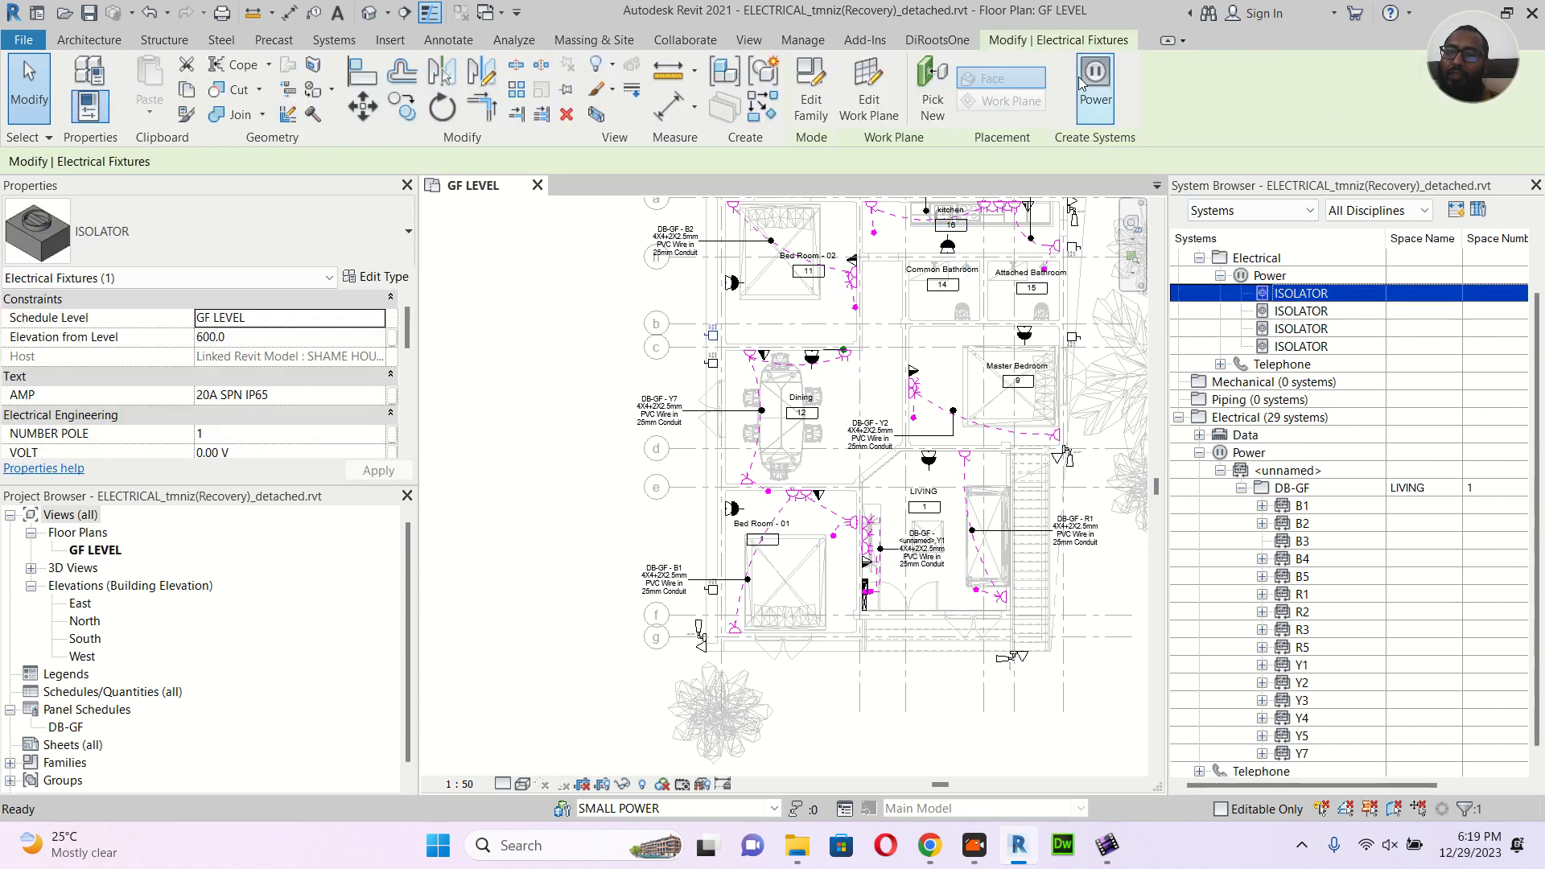
{"action": "left_click", "coordinate": [1081, 81]}
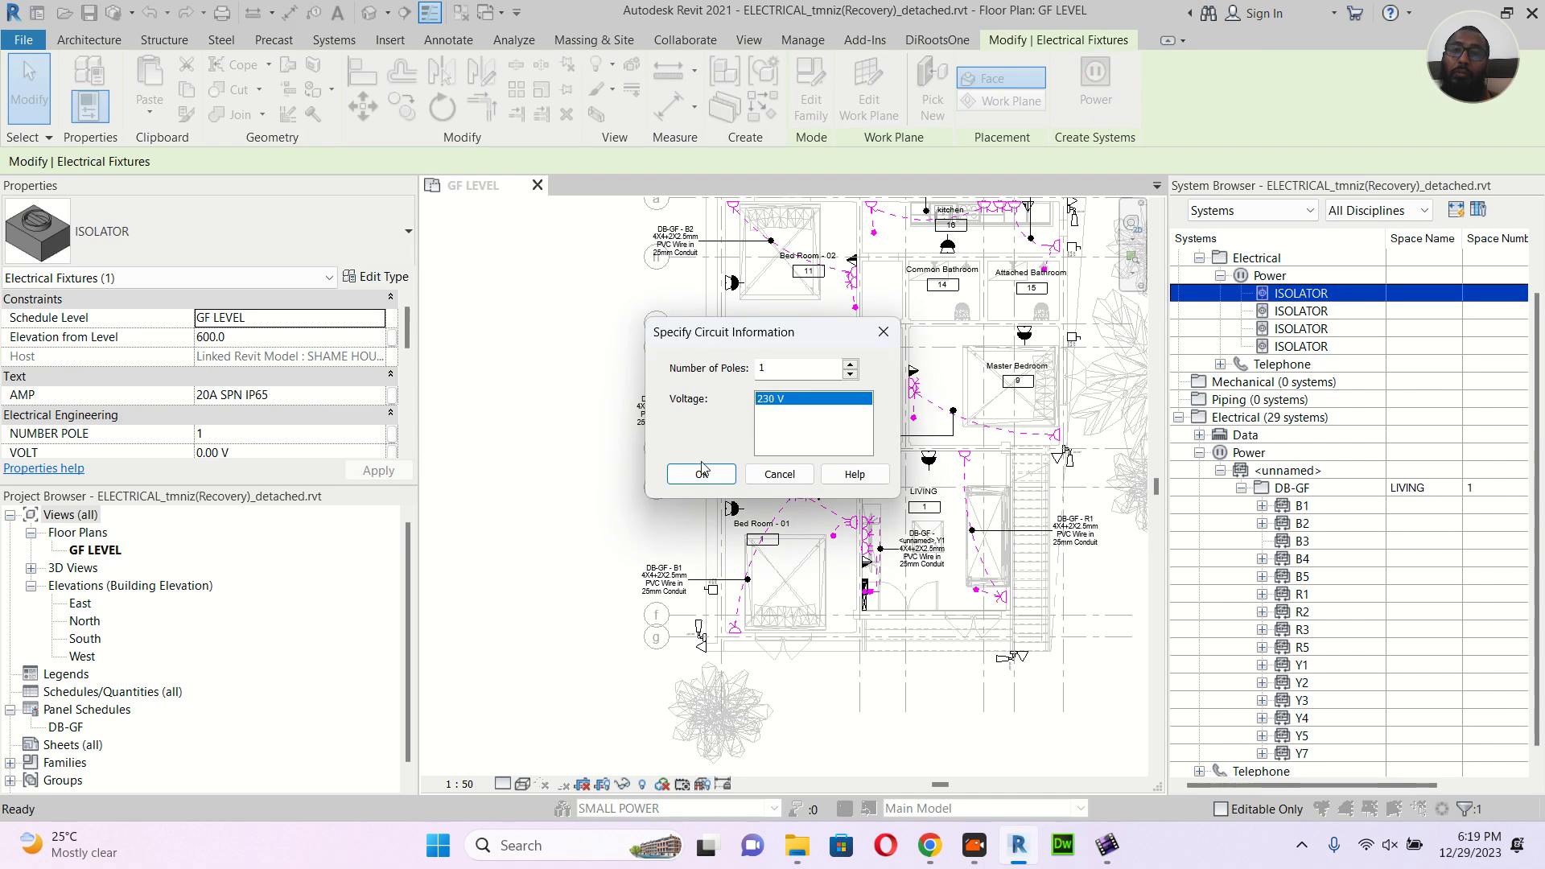
{"action": "left_click", "coordinate": [720, 474]}
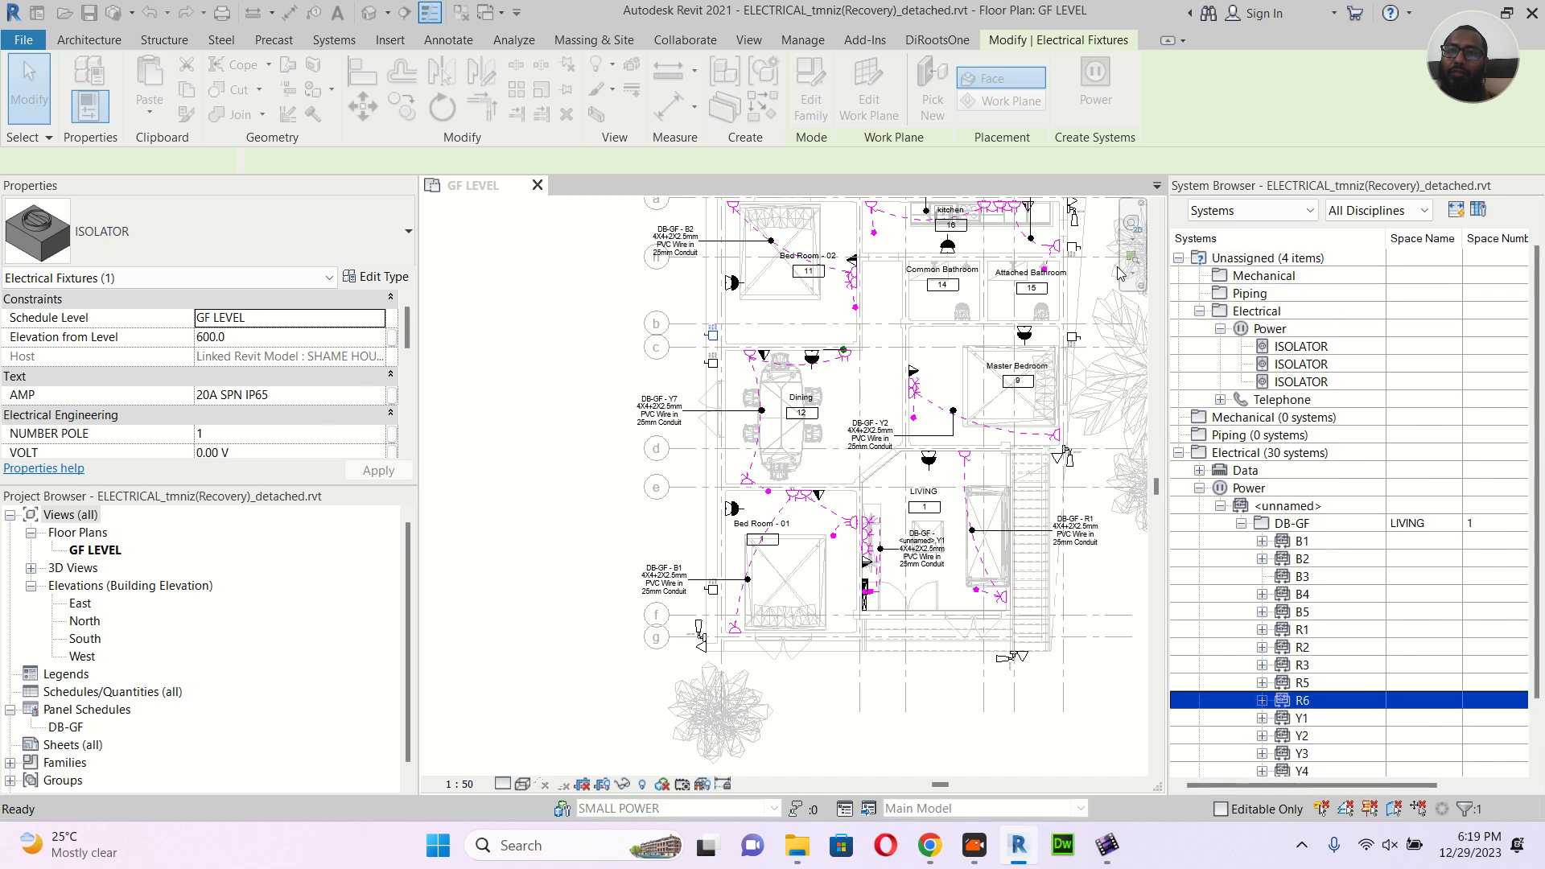
Create a single-pole 230 V power circuit on DB-GF for the unassigned isolator outside the Attached Bathroom
{"action": "left_click", "coordinate": [1303, 346]}
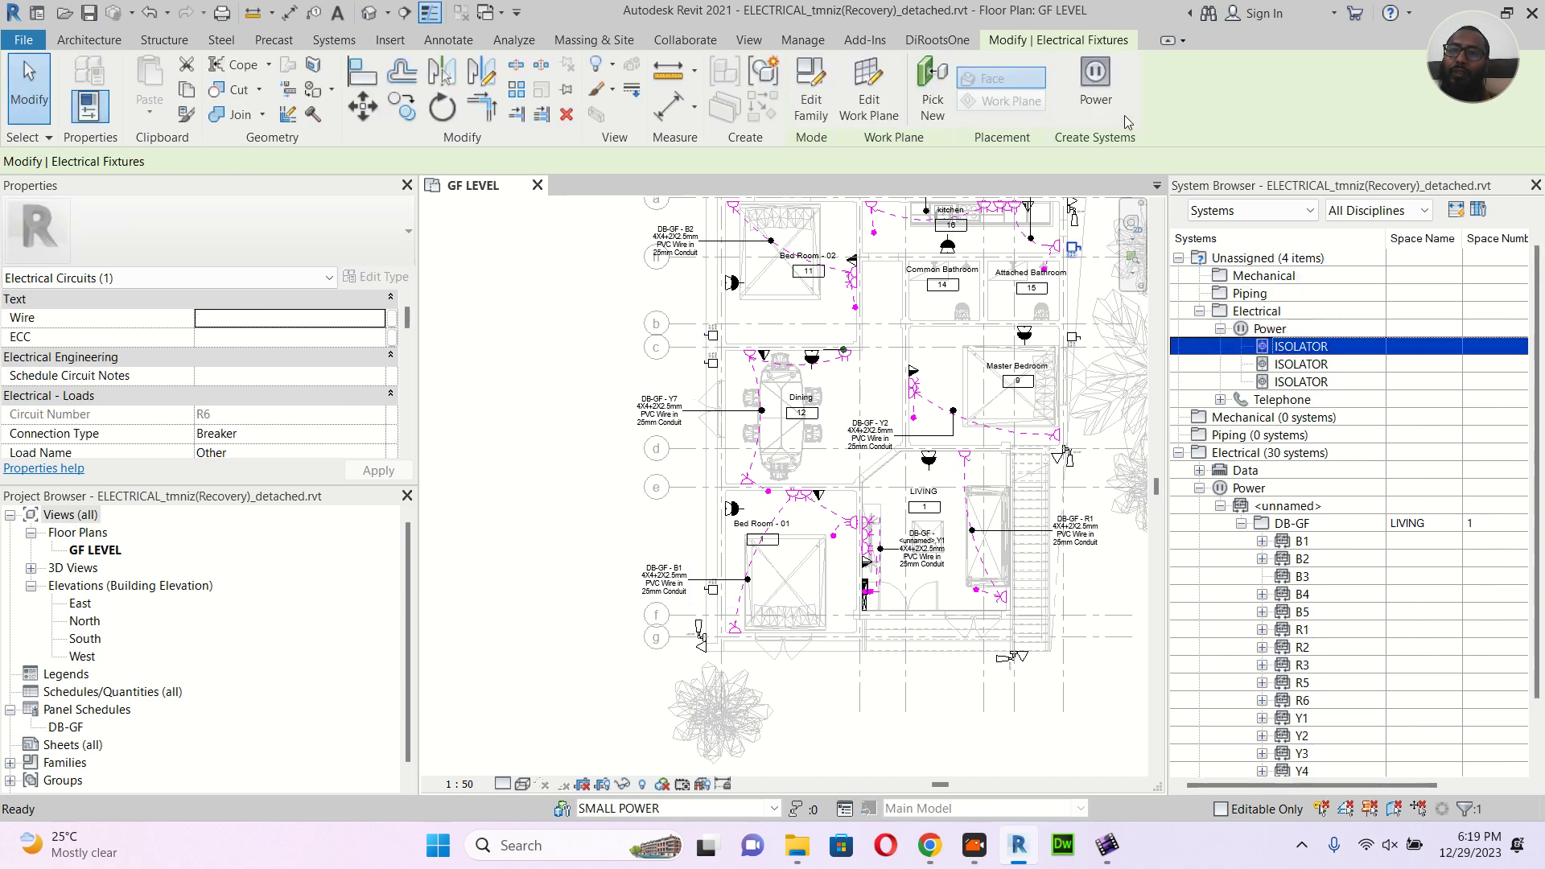
{"action": "left_click", "coordinate": [1096, 88]}
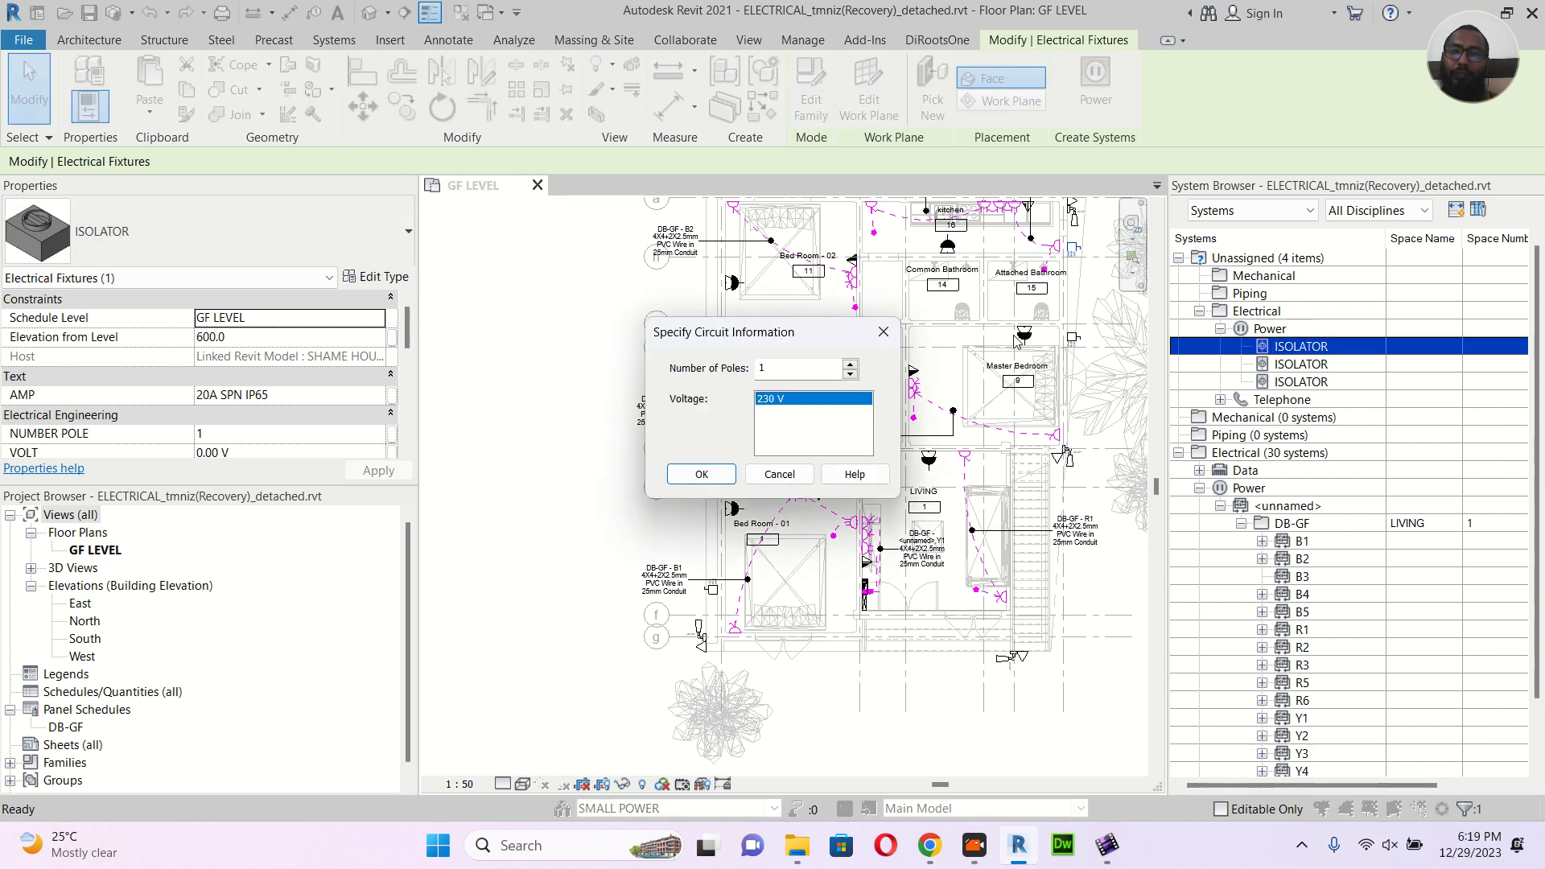
{"action": "left_click", "coordinate": [701, 475]}
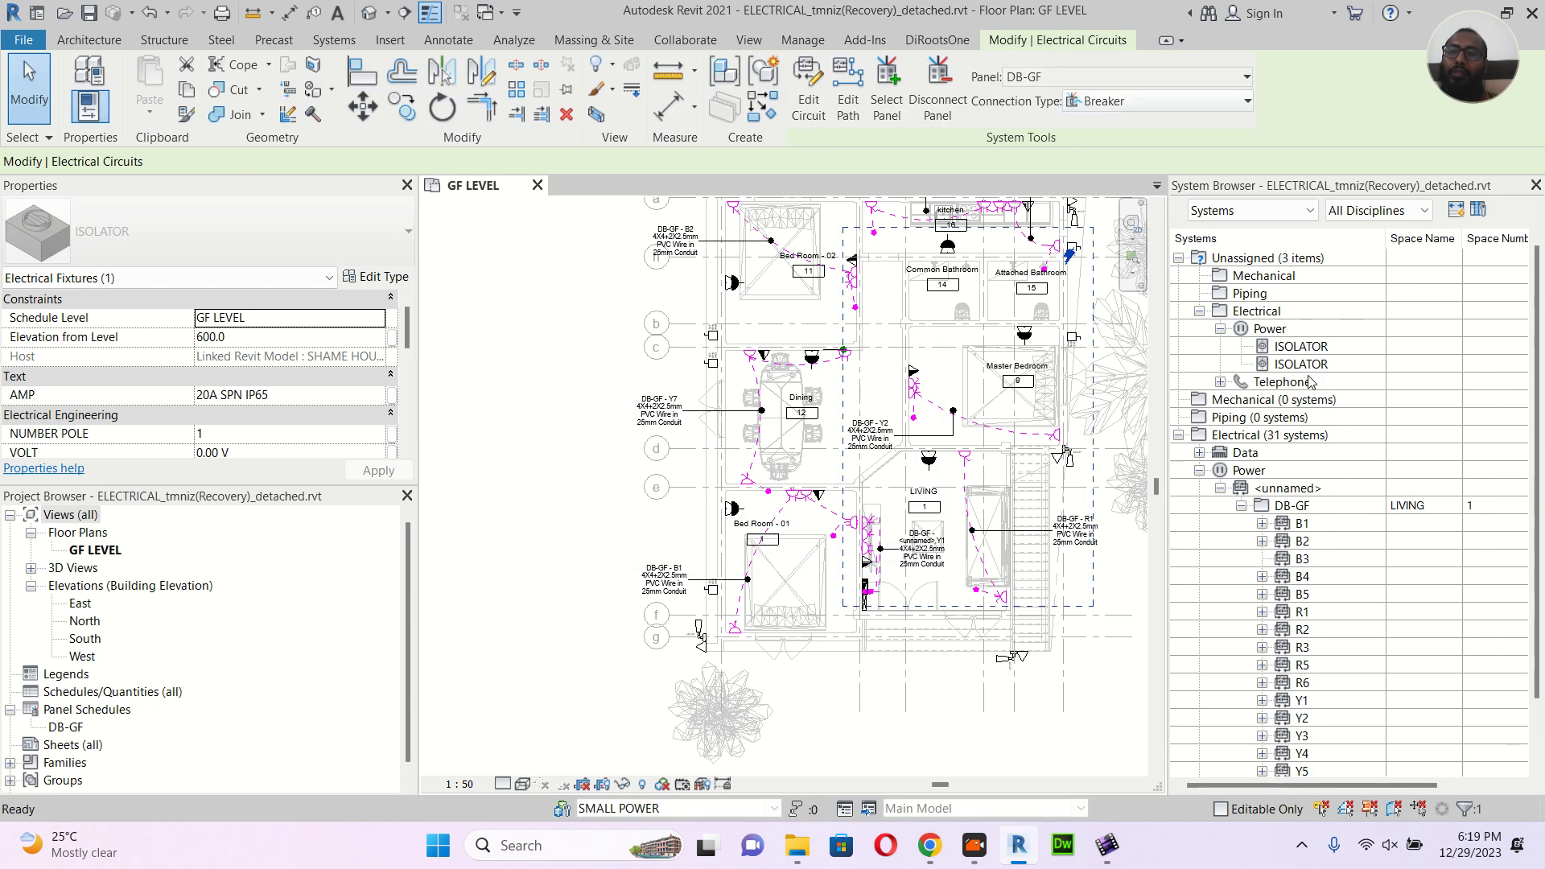
Create a single-pole 230 V power circuit on DB-GF for the unassigned isolator outside the Master Bedroom
{"action": "left_click", "coordinate": [1273, 348]}
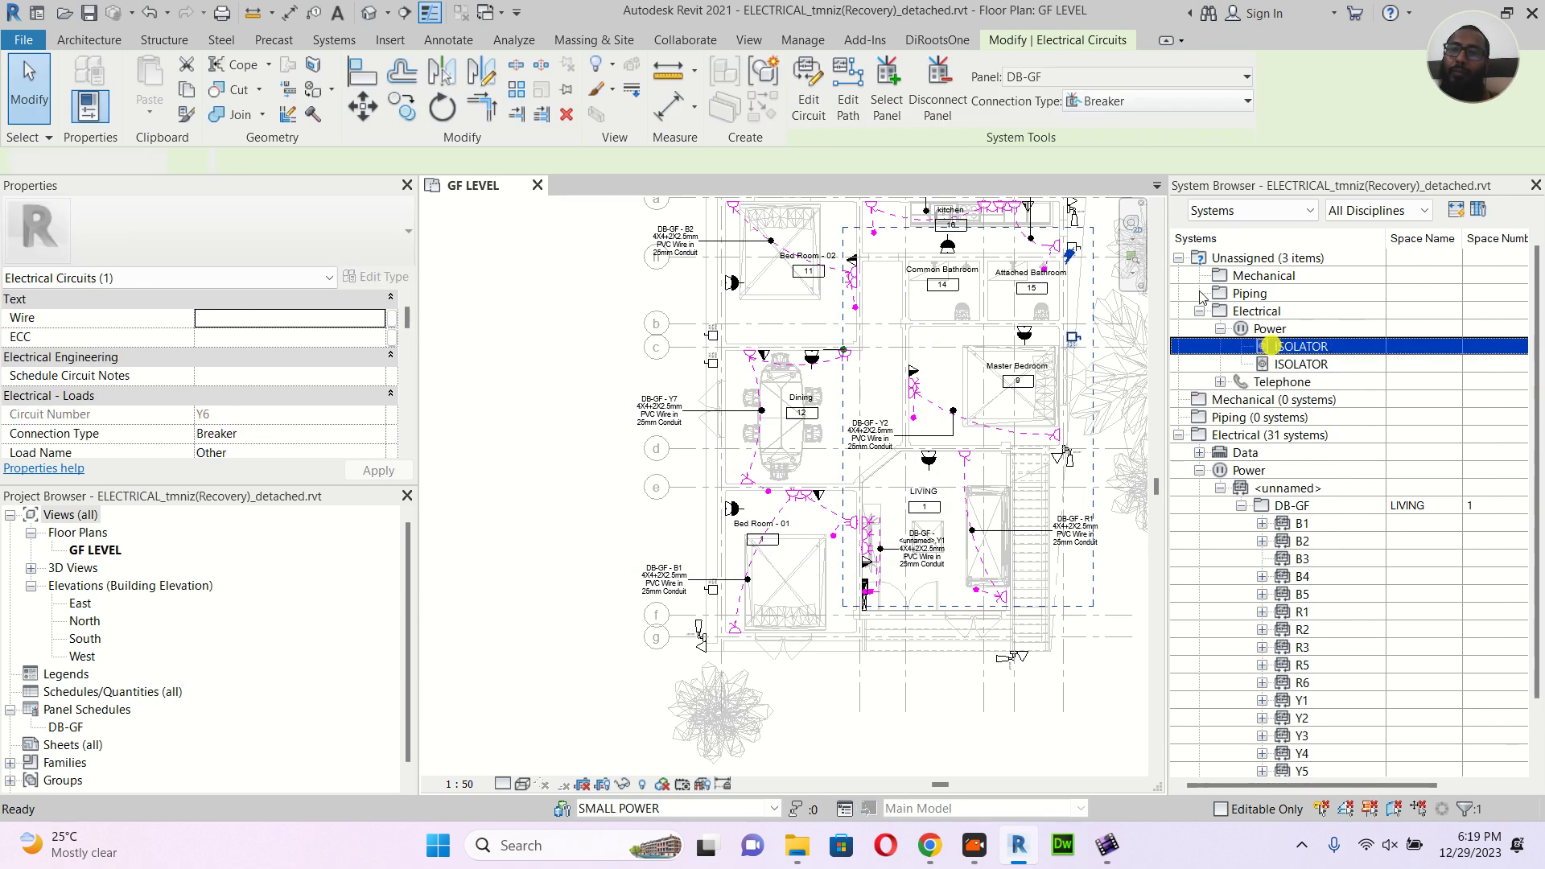
{"action": "left_click", "coordinate": [1091, 103]}
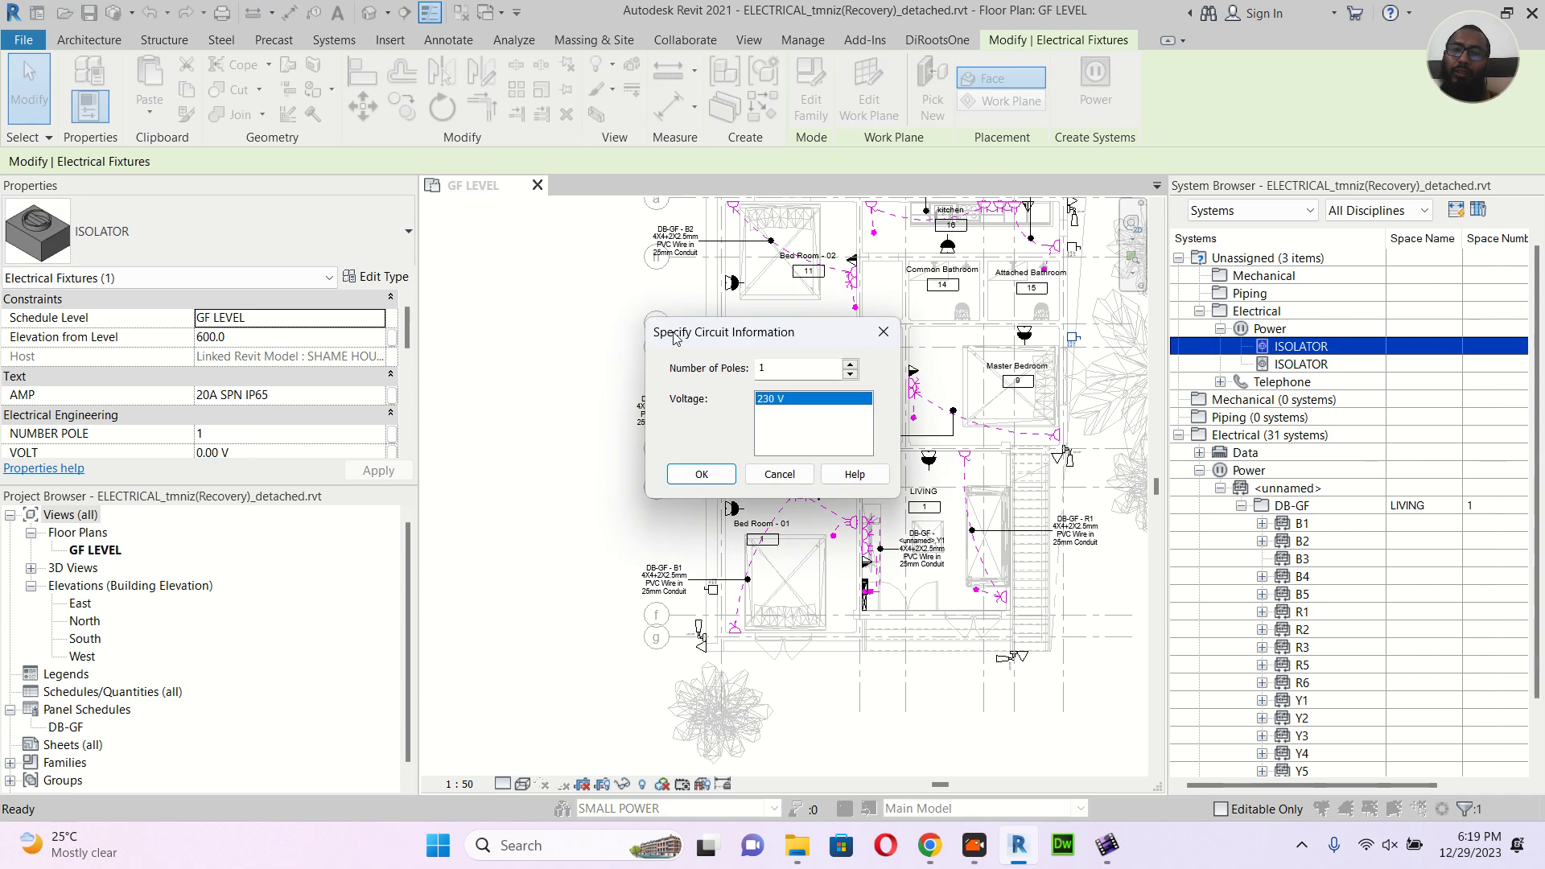
{"action": "left_click", "coordinate": [702, 477]}
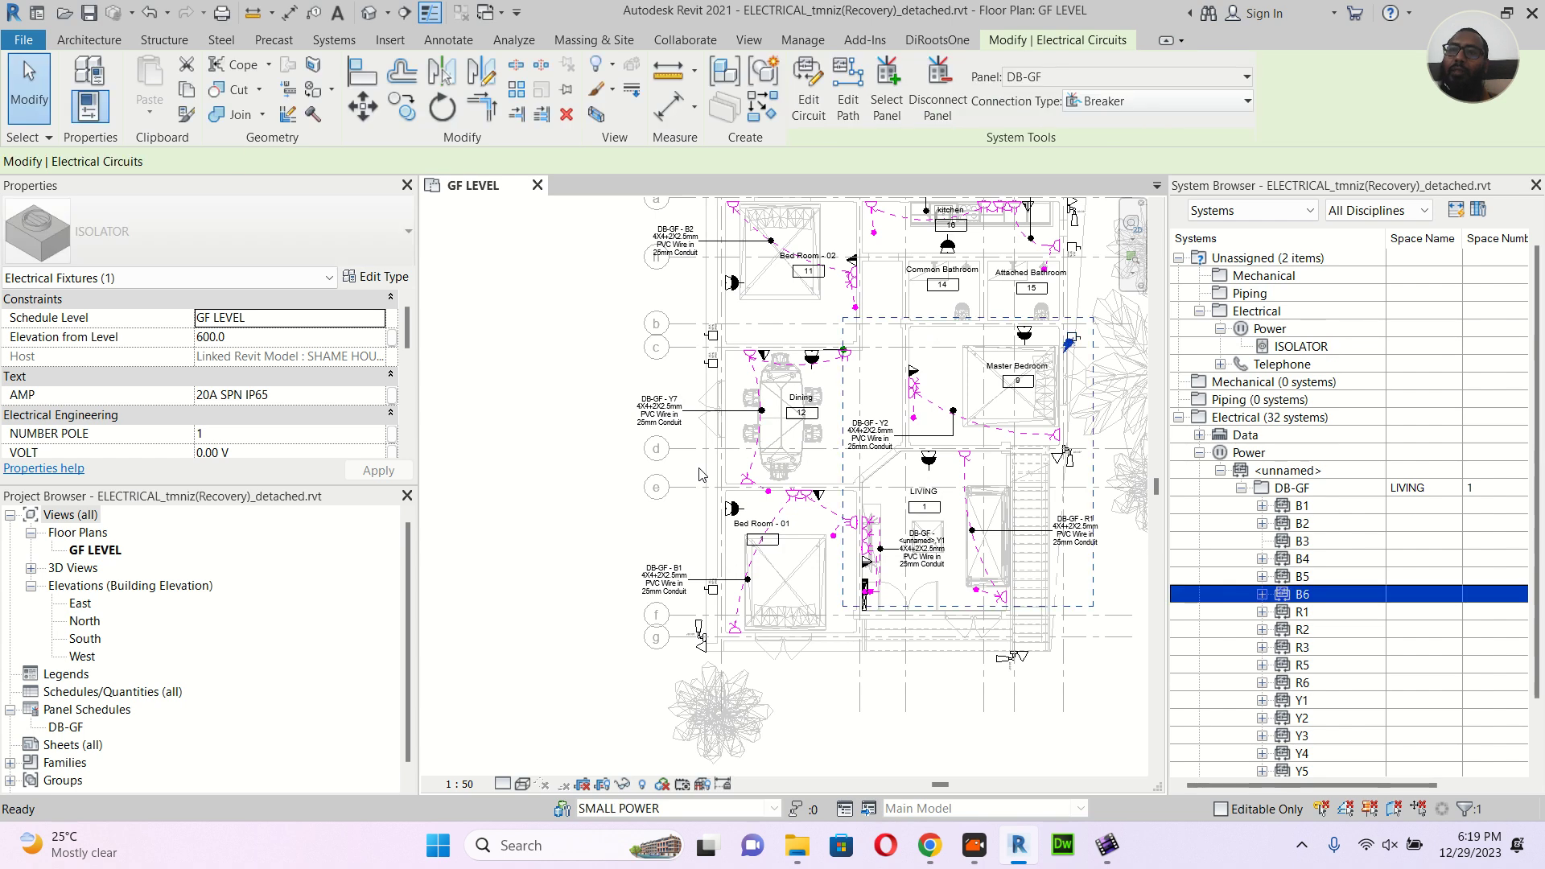
Create a power circuit on DB-GF for the last unassigned isolator, outside the Dining room, and clear the selection
{"action": "left_click", "coordinate": [1295, 346]}
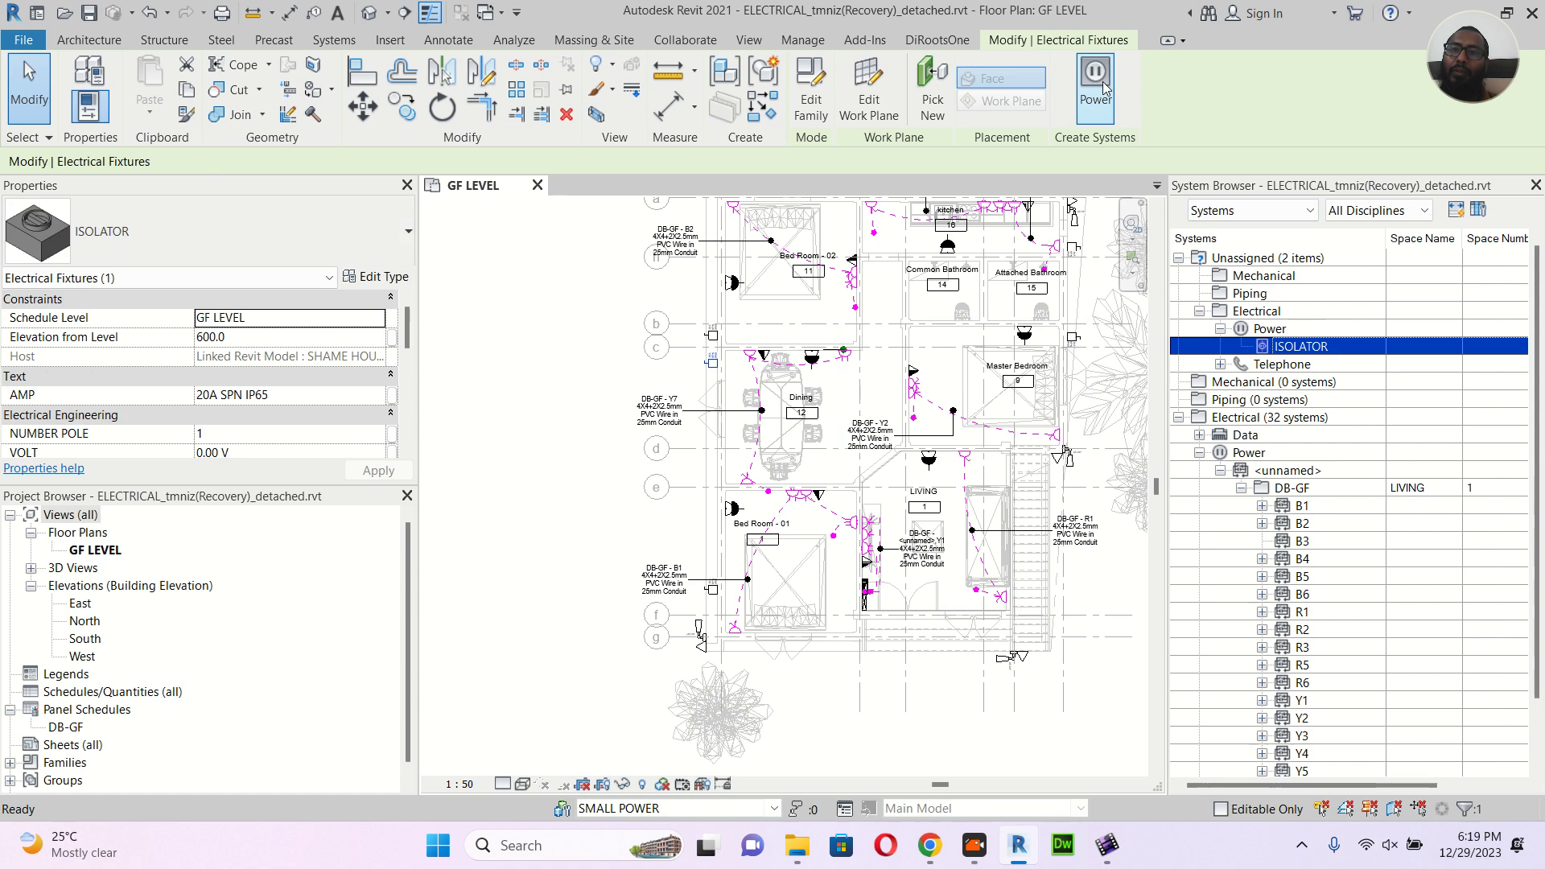
{"action": "left_click", "coordinate": [1100, 85]}
{"action": "left_click", "coordinate": [703, 475]}
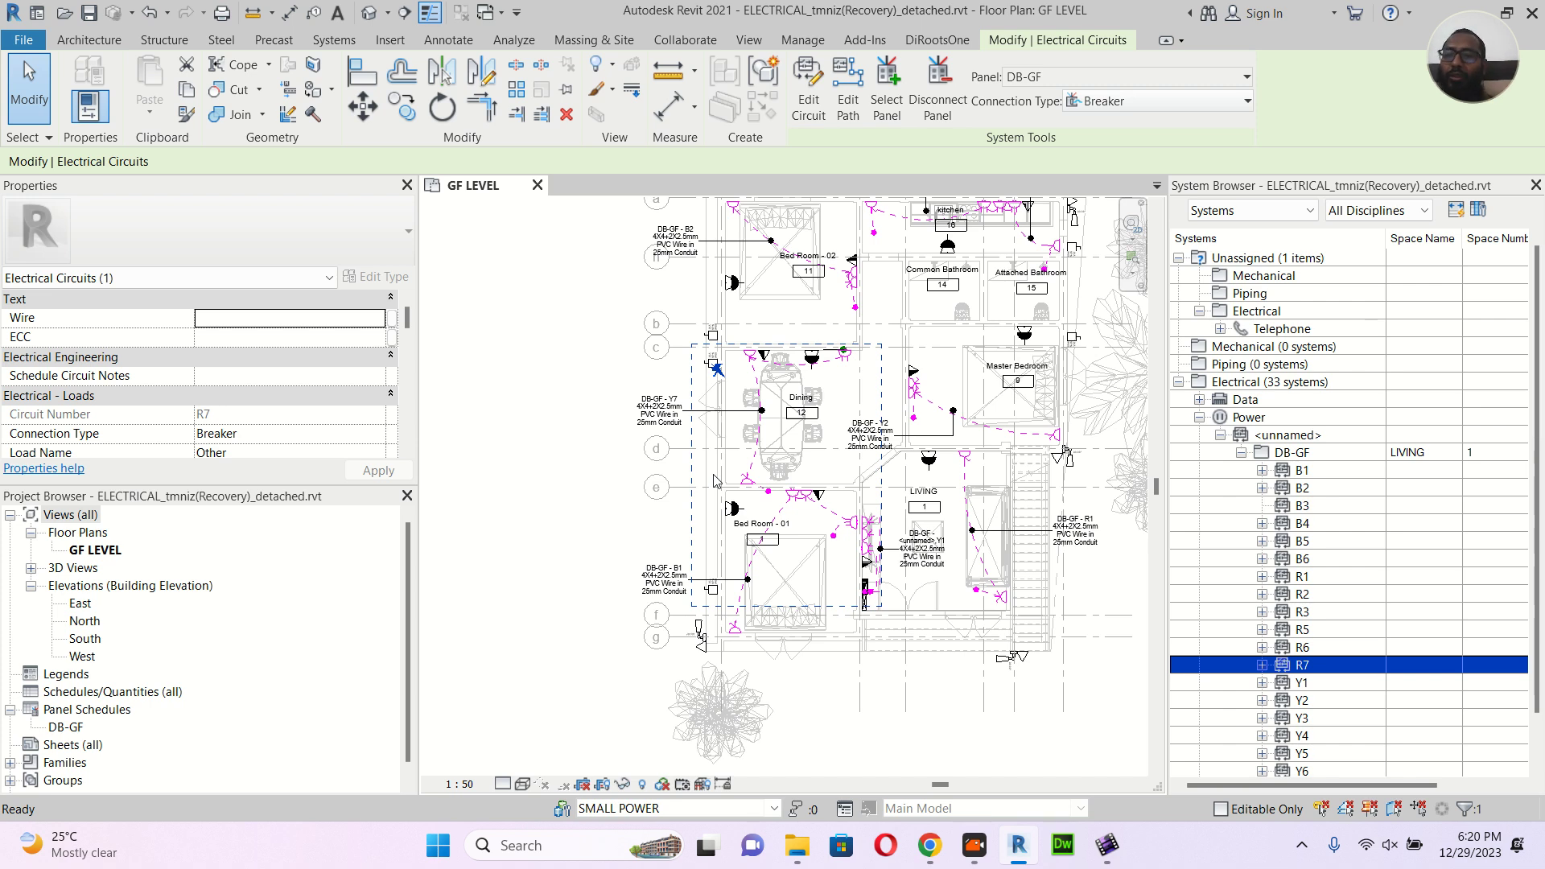
{"action": "left_click", "coordinate": [493, 305]}
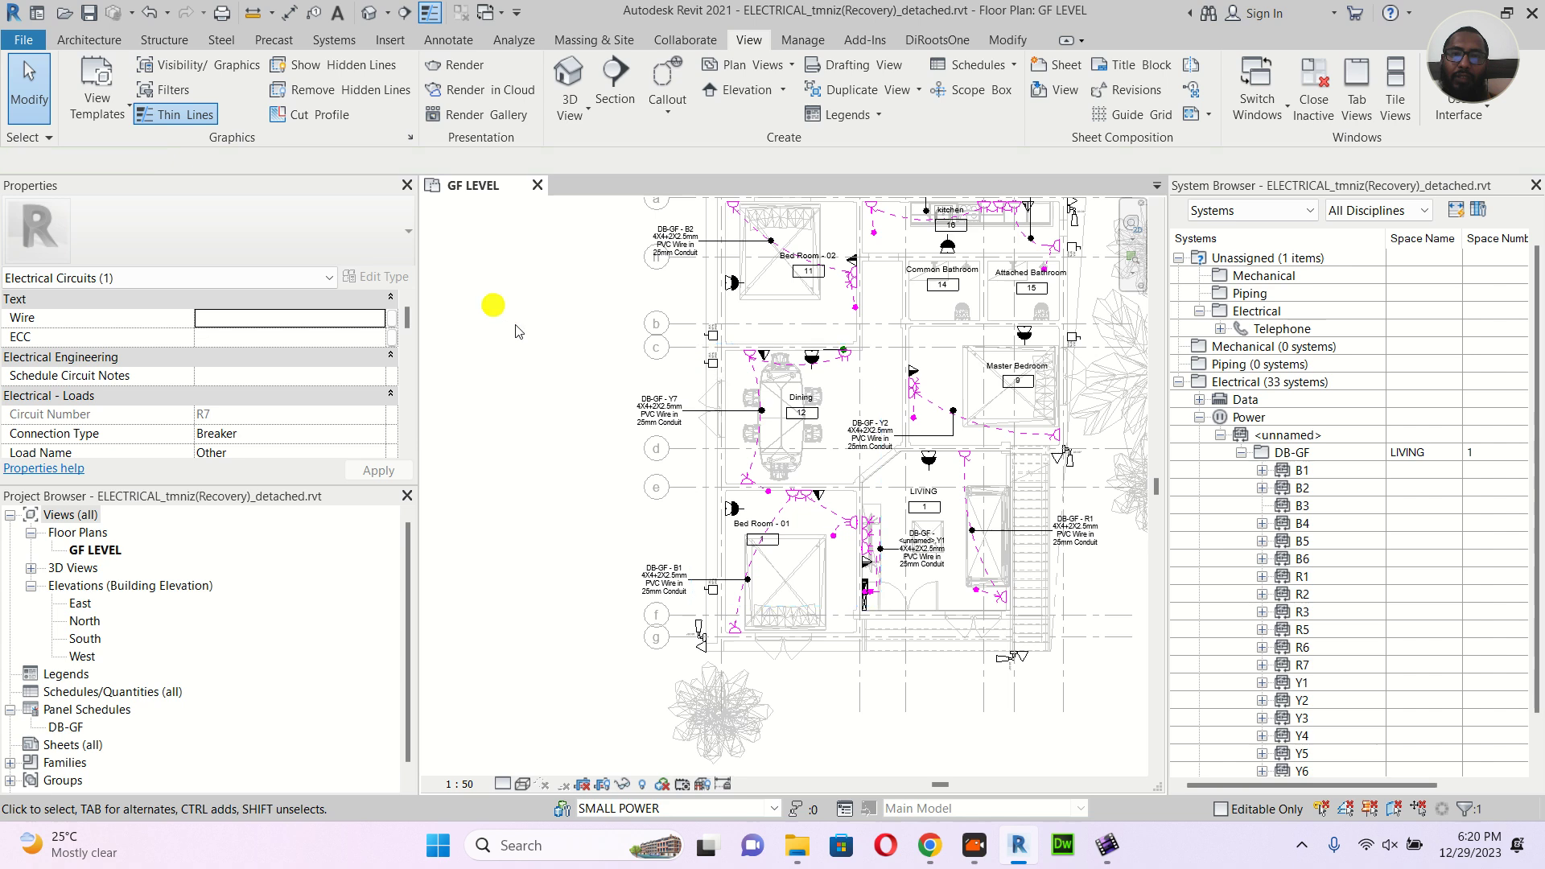
{"action": "middle_click_drag", "start_coordinate": [539, 320], "coordinate": [523, 450]}
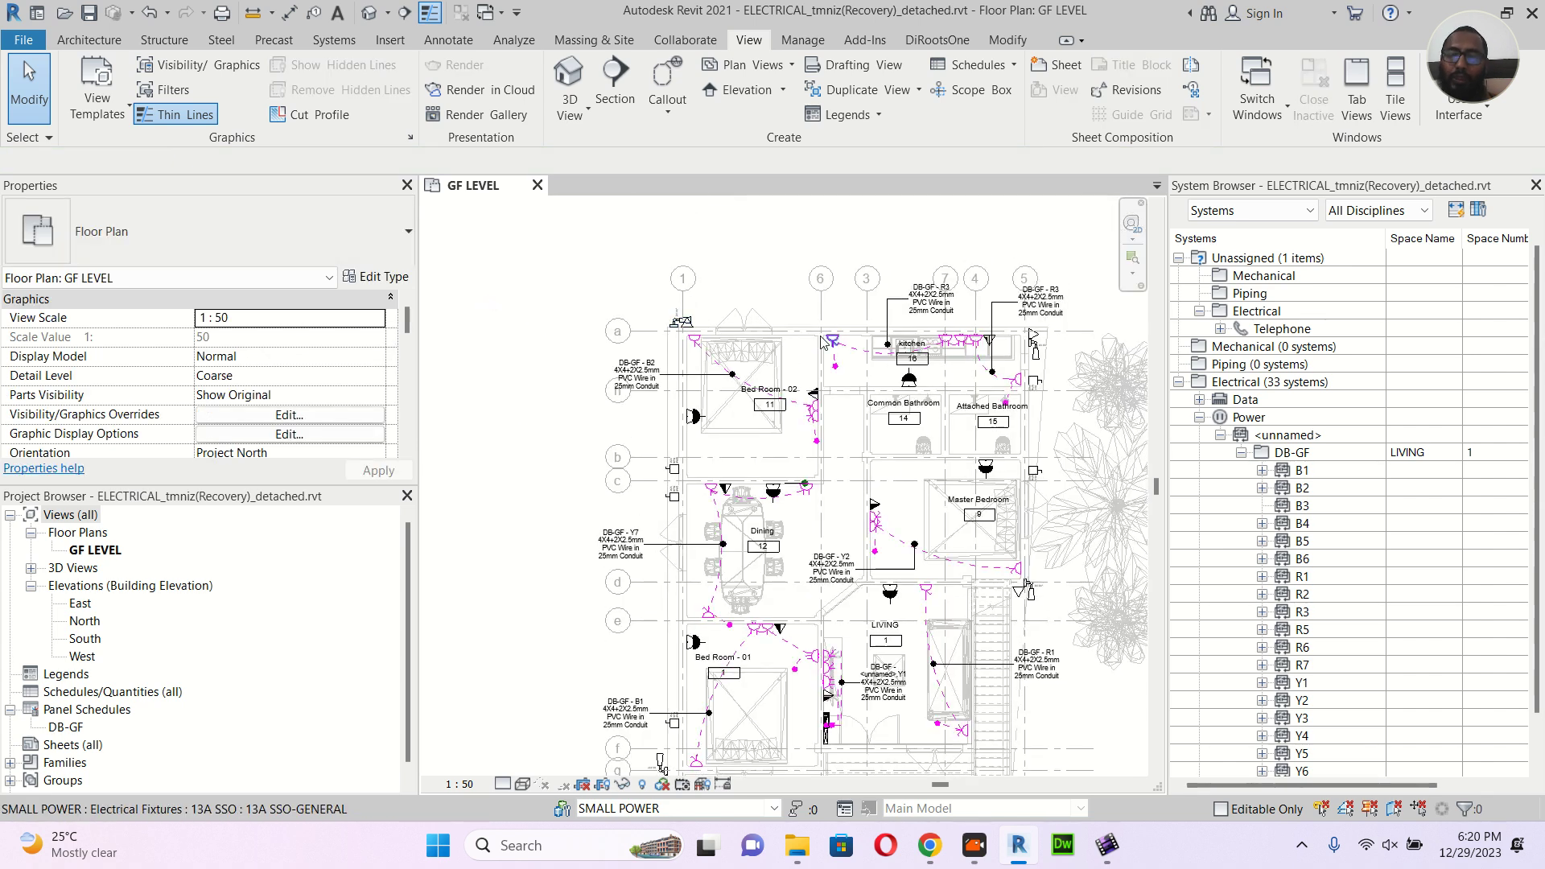
{"action": "middle_click_drag", "start_coordinate": [793, 351], "coordinate": [755, 323]}
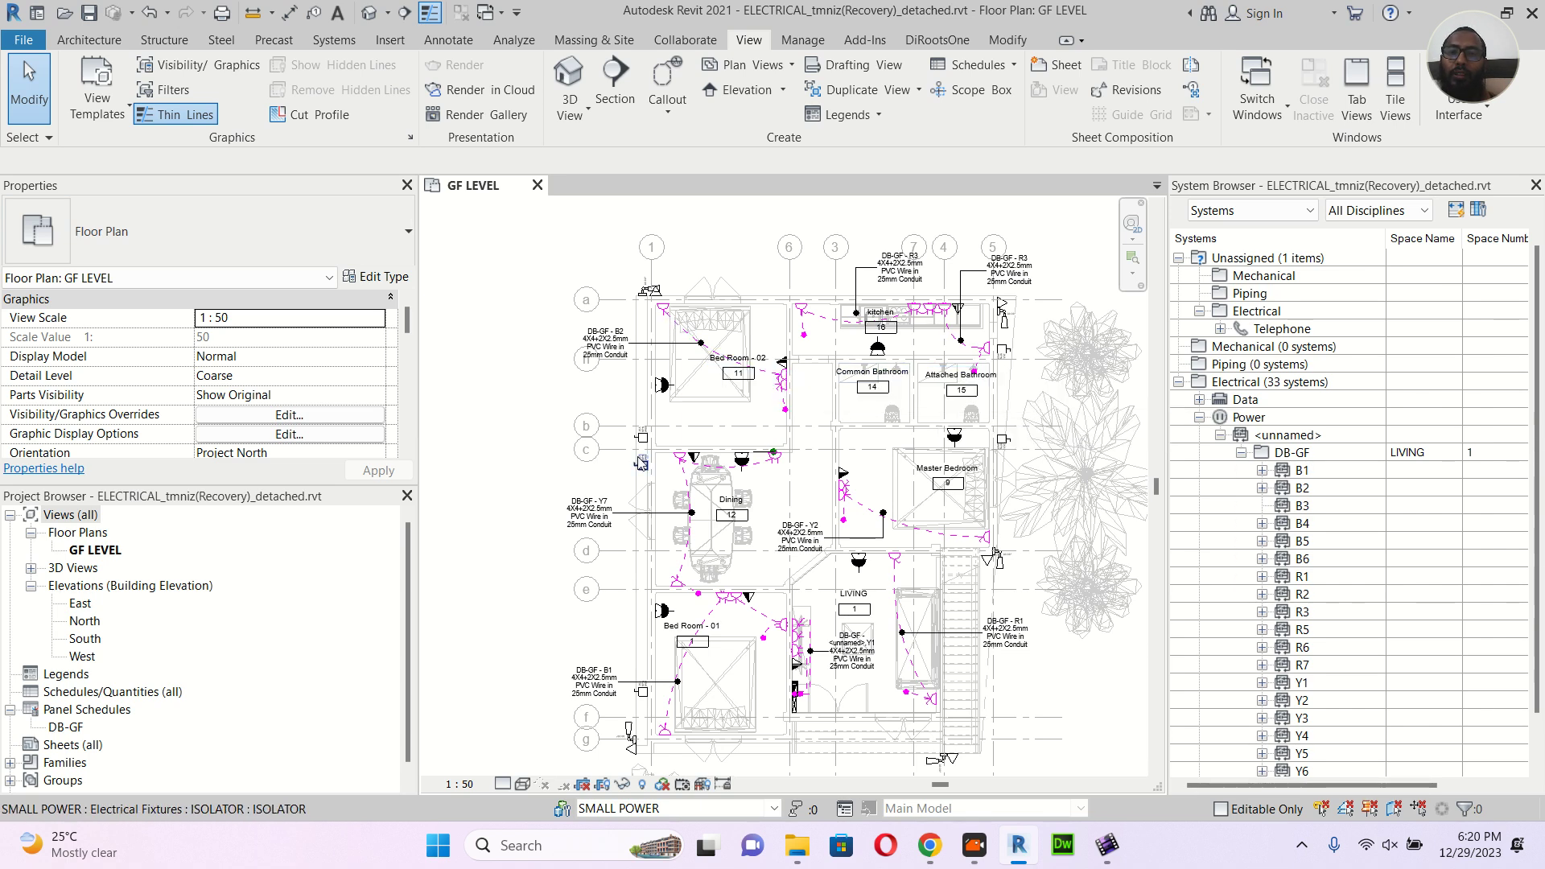
{"action": "scroll", "coordinate": [642, 461], "scroll_direction": "up", "scroll_amount": 1}
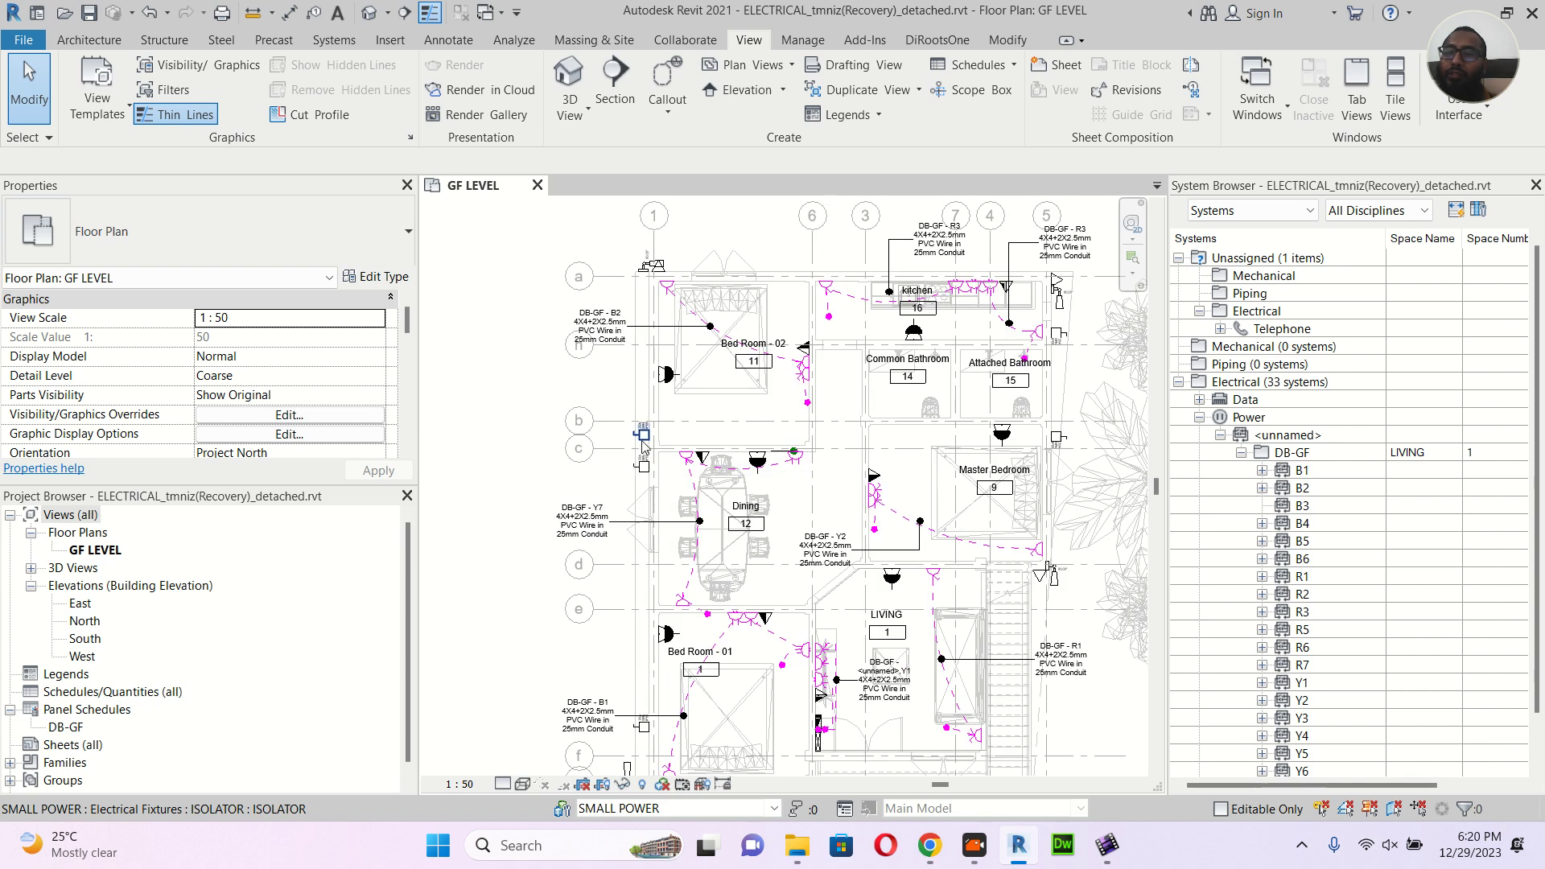